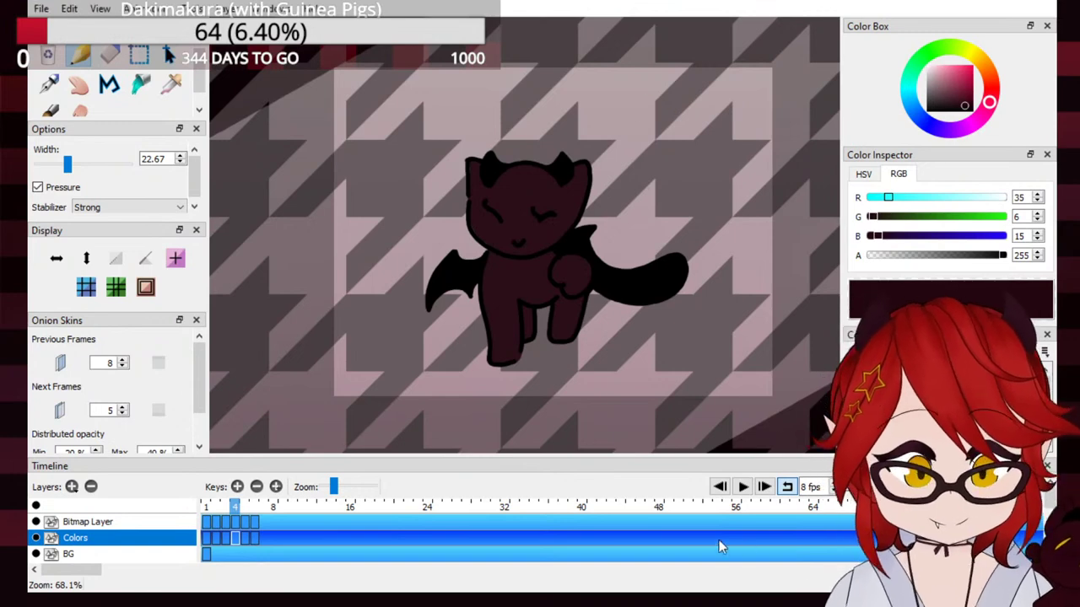
Step: Play back the existing cat animation, stop it, and create a new blank document
left_click(741, 487)
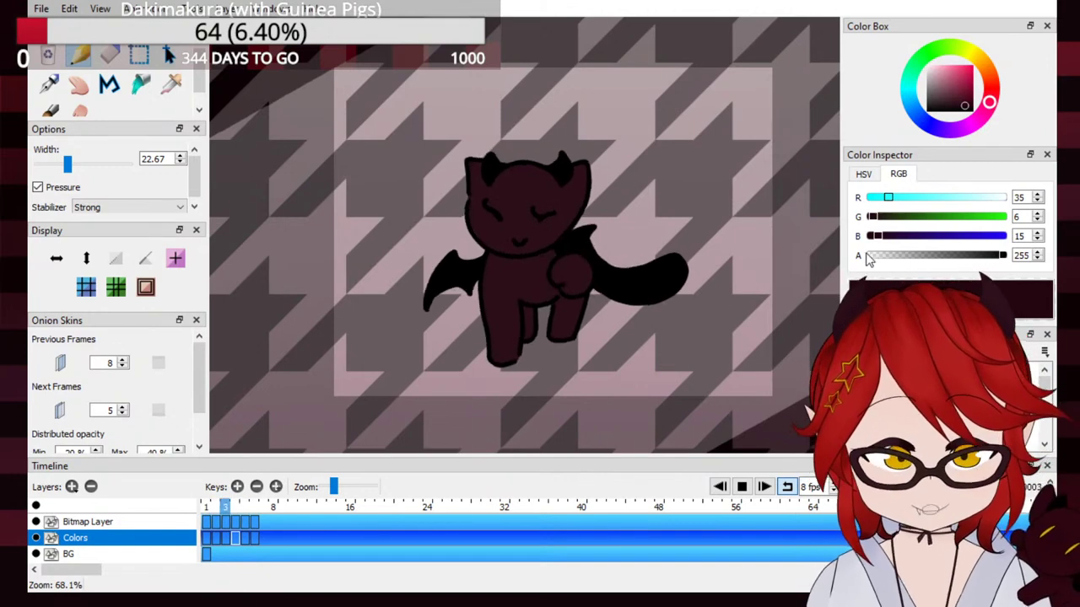
left_click(741, 487)
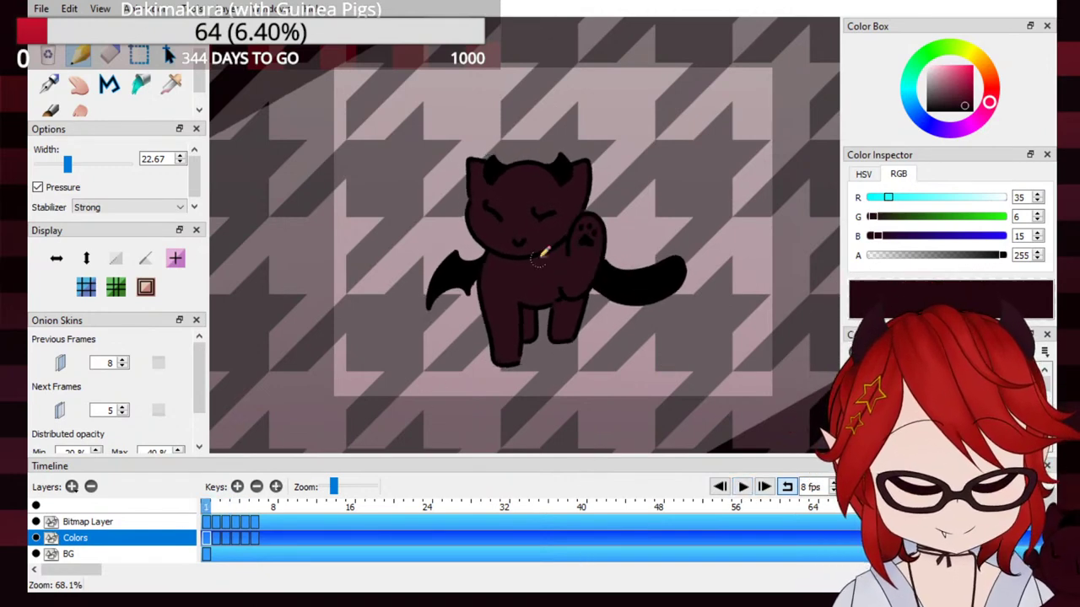
left_click(40, 9)
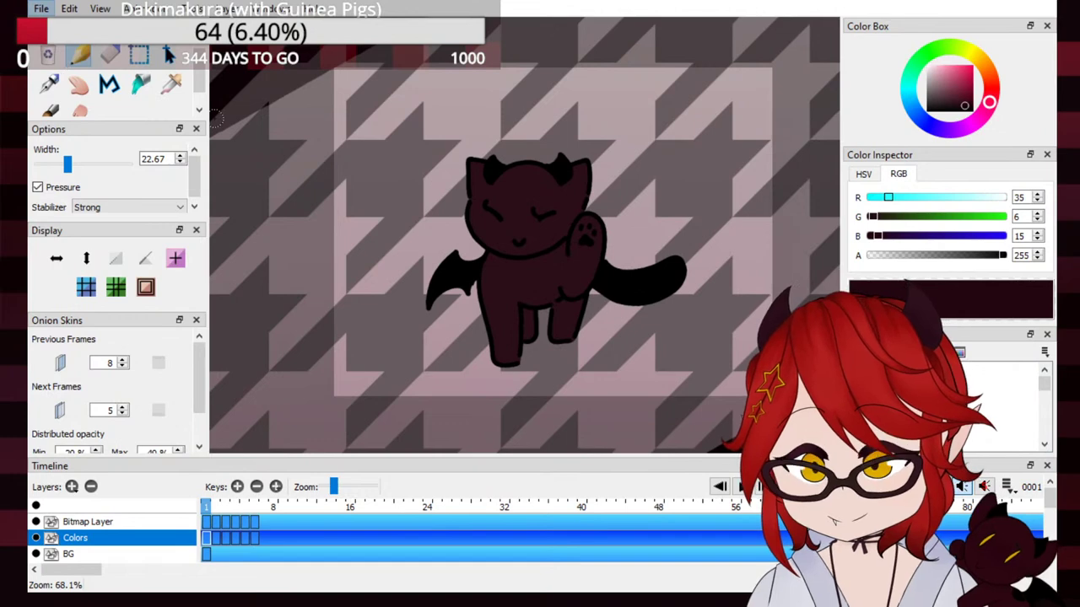
left_click(52, 27)
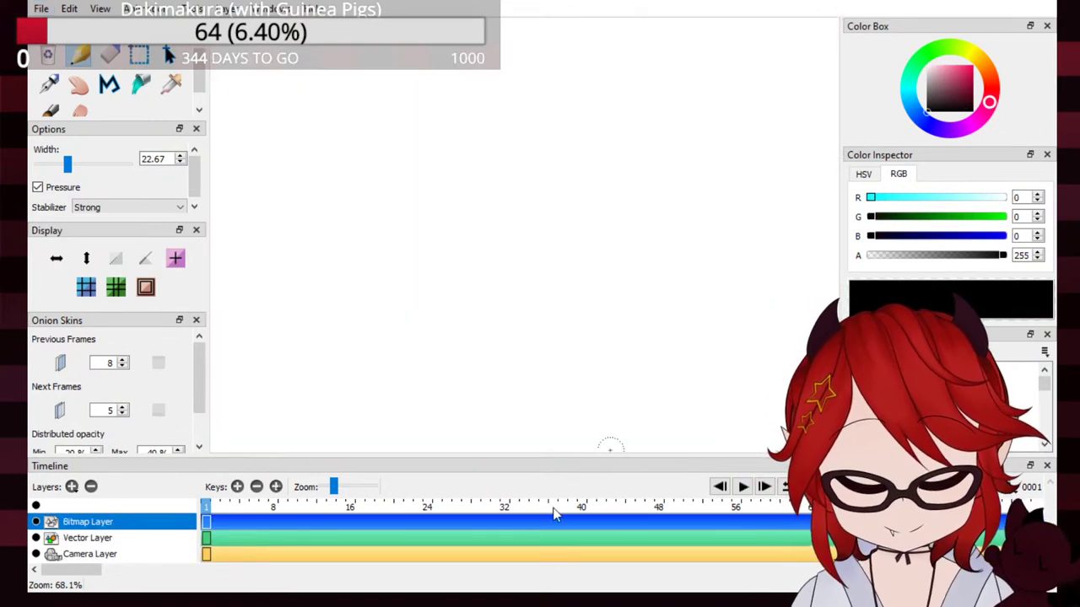
Step: Draw the rounded top of a cat's head and its right-hand pointed ear with the Pen tool
left_click(49, 84)
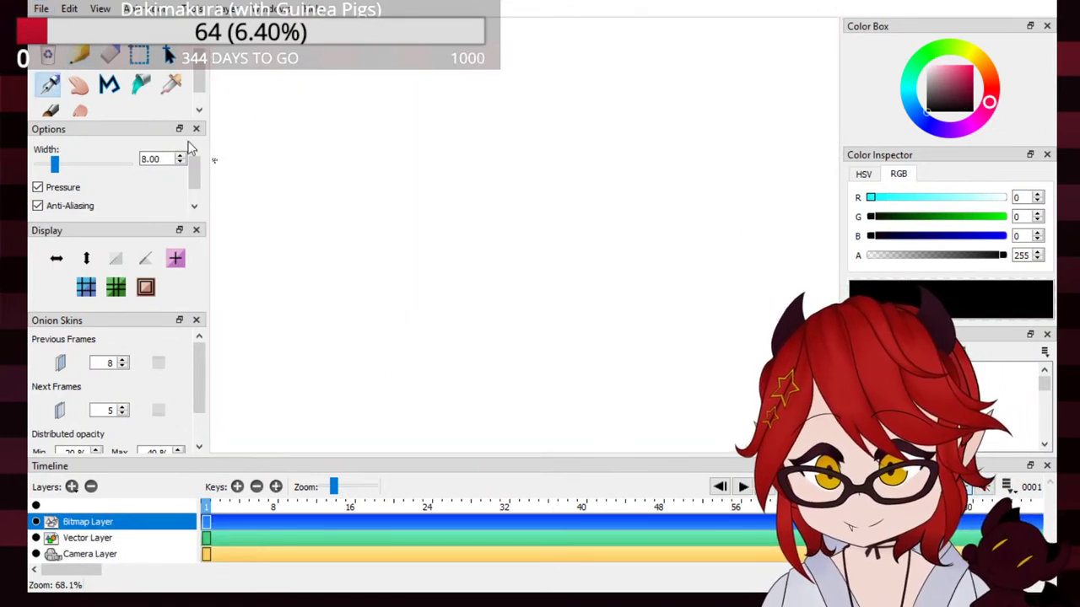
left_click_drag(437, 191, 554, 200)
key("ctrl+z")
left_click_drag(424, 190, 565, 213)
key("ctrl+z")
left_click_drag(429, 193, 568, 205)
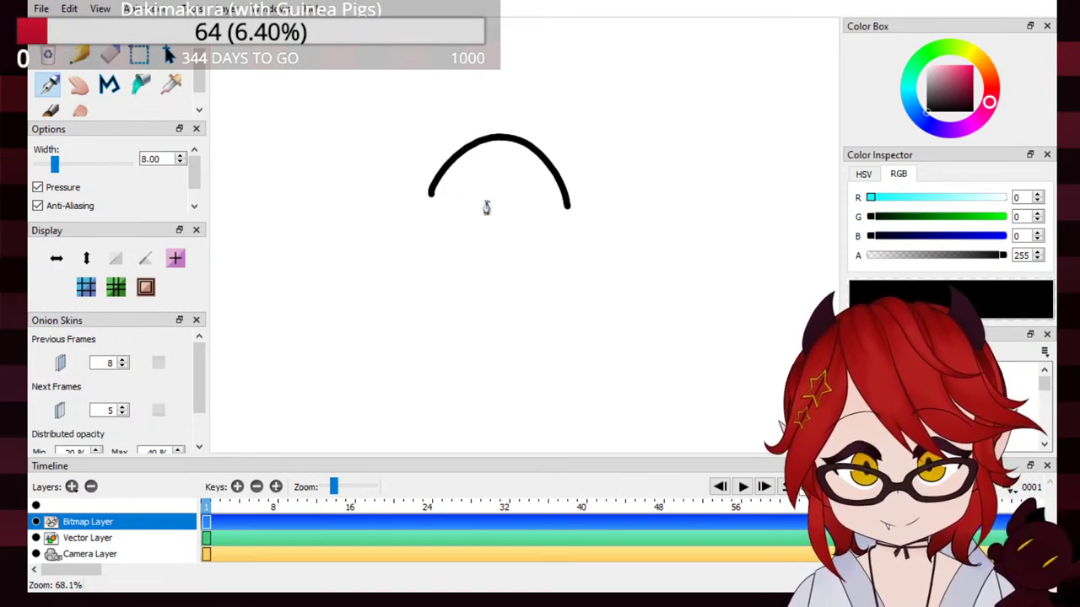
key("ctrl+z")
mouse_move(439, 189)
left_mouse_down()
mouse_move(565, 233)
mouse_move(621, 133)
mouse_move(597, 175)
mouse_move(608, 151)
mouse_move(609, 194)
left_mouse_up()
key("ctrl+z")
key("ctrl+z")
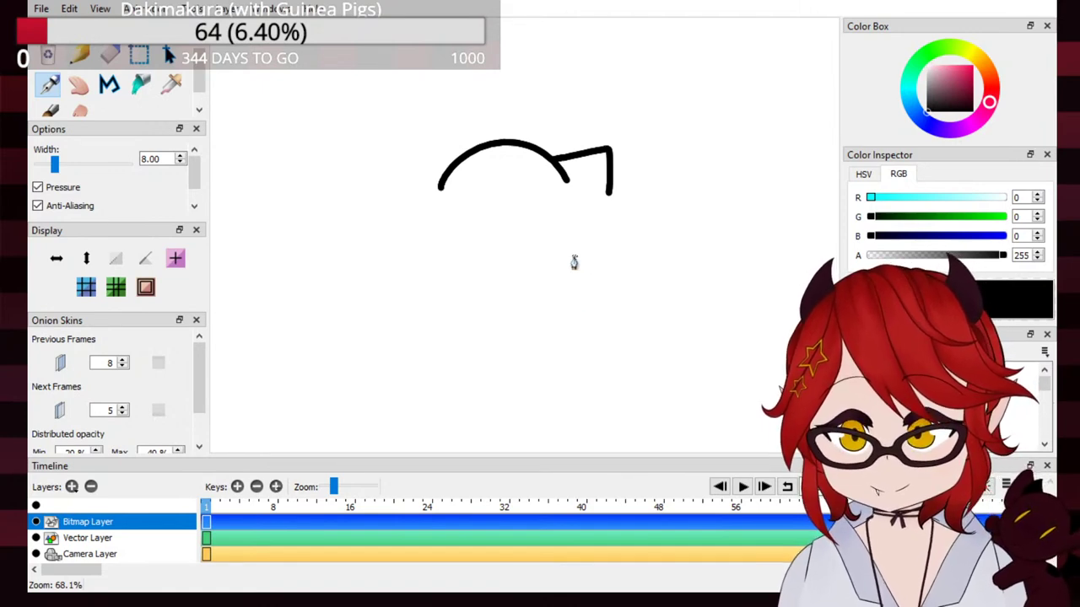
Step: Draw the cat's left-hand ear and the lower face outline, with rounded cheeks on both sides
mouse_move(461, 157)
left_mouse_down()
mouse_move(410, 180)
mouse_move(408, 203)
mouse_move(521, 277)
left_mouse_up()
key("ctrl+z")
left_click_drag(409, 211, 524, 274)
key("ctrl+z")
mouse_move(409, 211)
left_mouse_down()
mouse_move(442, 287)
mouse_move(603, 226)
mouse_move(588, 255)
mouse_move(549, 274)
left_mouse_up()
key("ctrl+z")
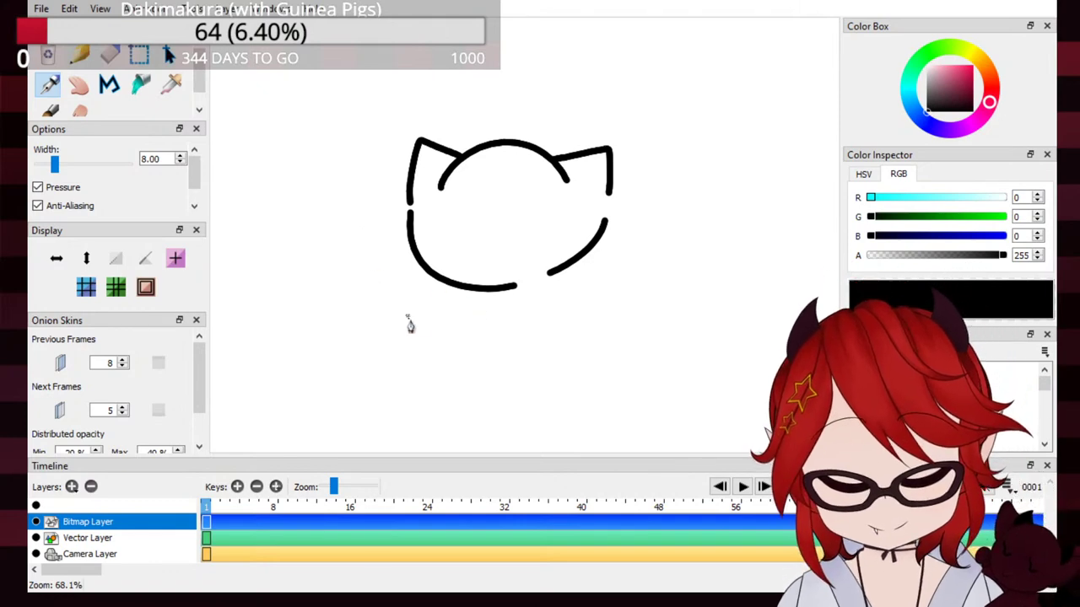
mouse_move(425, 281)
left_mouse_down()
mouse_move(366, 325)
mouse_move(428, 308)
mouse_move(353, 275)
mouse_move(357, 313)
mouse_move(447, 306)
mouse_move(366, 282)
mouse_move(381, 311)
mouse_move(480, 312)
left_mouse_up()
key("ctrl+z")
key("ctrl+z")
key("ctrl+z")
mouse_move(432, 274)
left_mouse_down()
mouse_move(362, 291)
mouse_move(372, 311)
mouse_move(466, 308)
left_mouse_up()
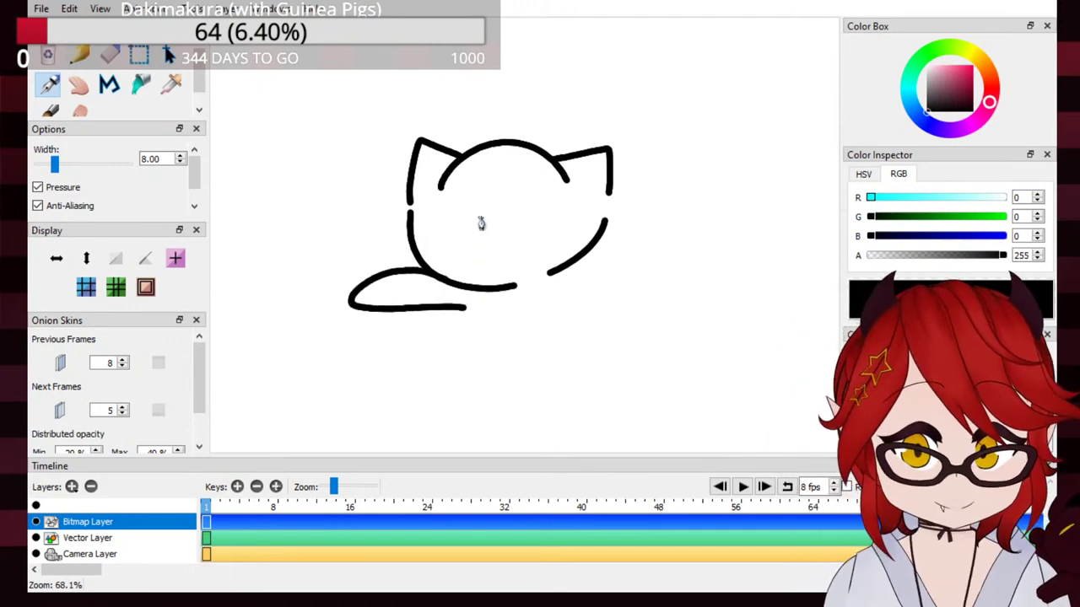
key("ctrl+z")
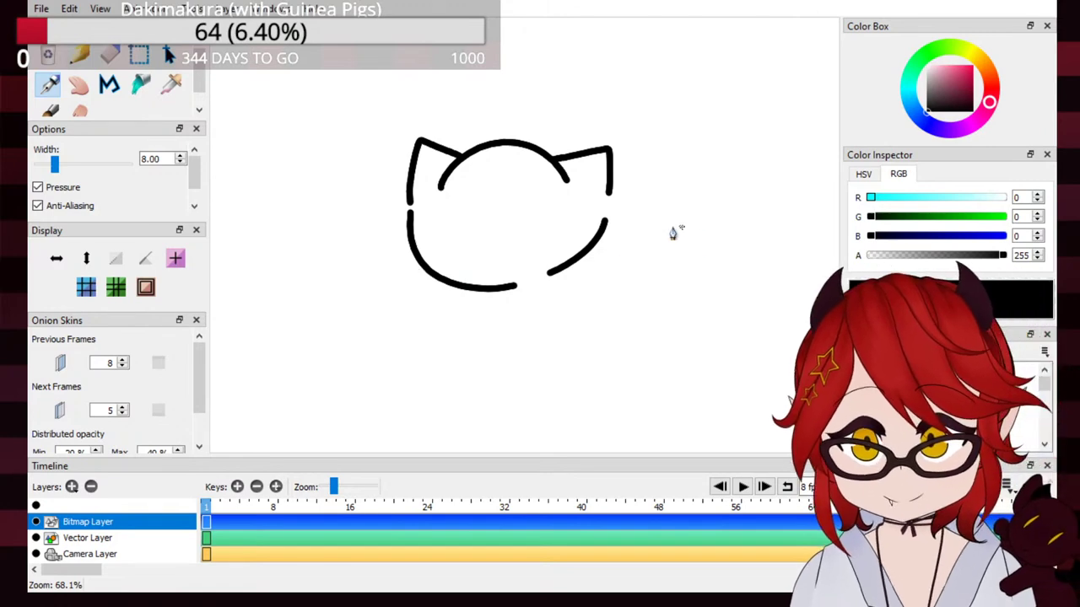
Step: Draw two simple lashed eyes and a small curved mouth inside the cat's face
mouse_move(438, 230)
left_mouse_down()
mouse_move(478, 236)
mouse_move(458, 228)
mouse_move(455, 239)
mouse_move(461, 201)
left_mouse_up()
key("ctrl+z")
key("ctrl+z")
left_click_drag(533, 201, 529, 234)
left_click_drag(523, 194, 528, 213)
left_click_drag(449, 196, 455, 213)
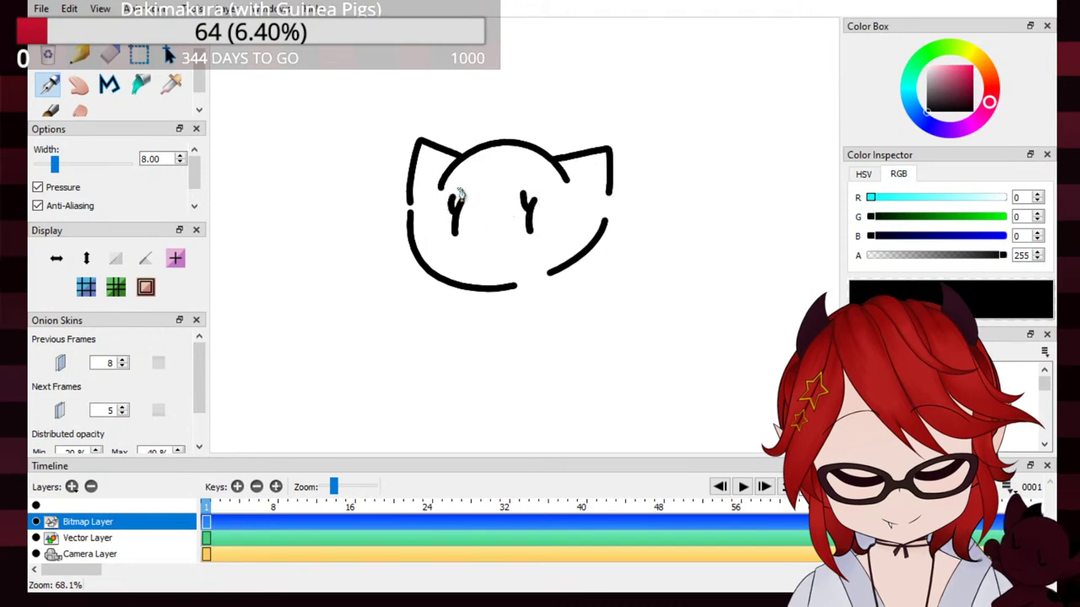
mouse_move(474, 255)
left_mouse_down()
mouse_move(491, 266)
mouse_move(499, 253)
left_mouse_up()
mouse_move(428, 272)
left_mouse_down()
mouse_move(368, 308)
mouse_move(461, 307)
mouse_move(396, 272)
mouse_move(364, 307)
mouse_move(469, 306)
left_mouse_up()
key("ctrl+z")
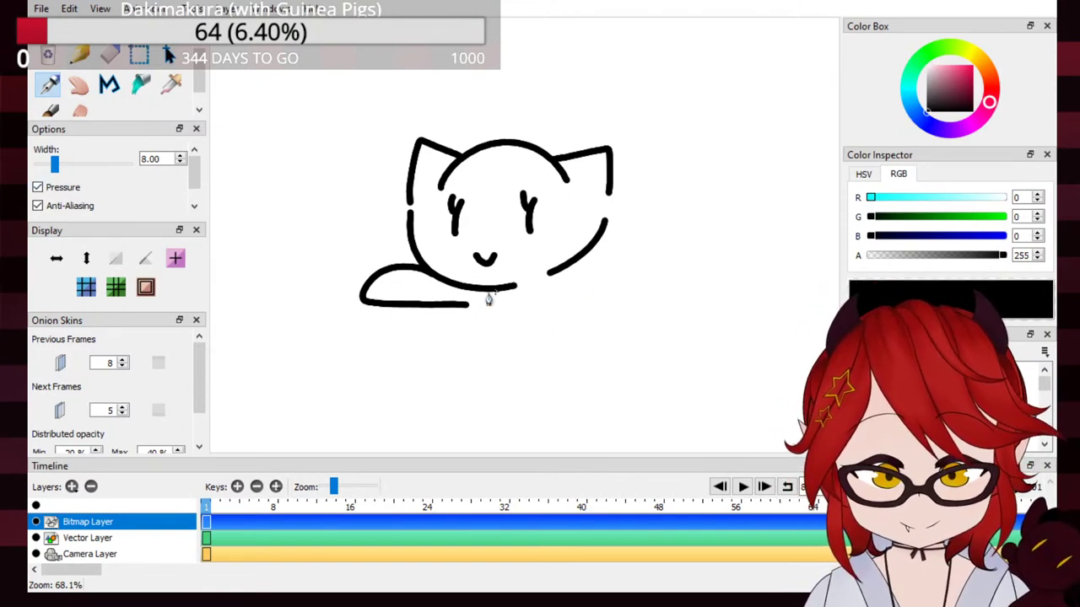
key("ctrl+z")
mouse_move(442, 291)
left_mouse_down()
mouse_move(370, 294)
mouse_move(437, 326)
left_mouse_up()
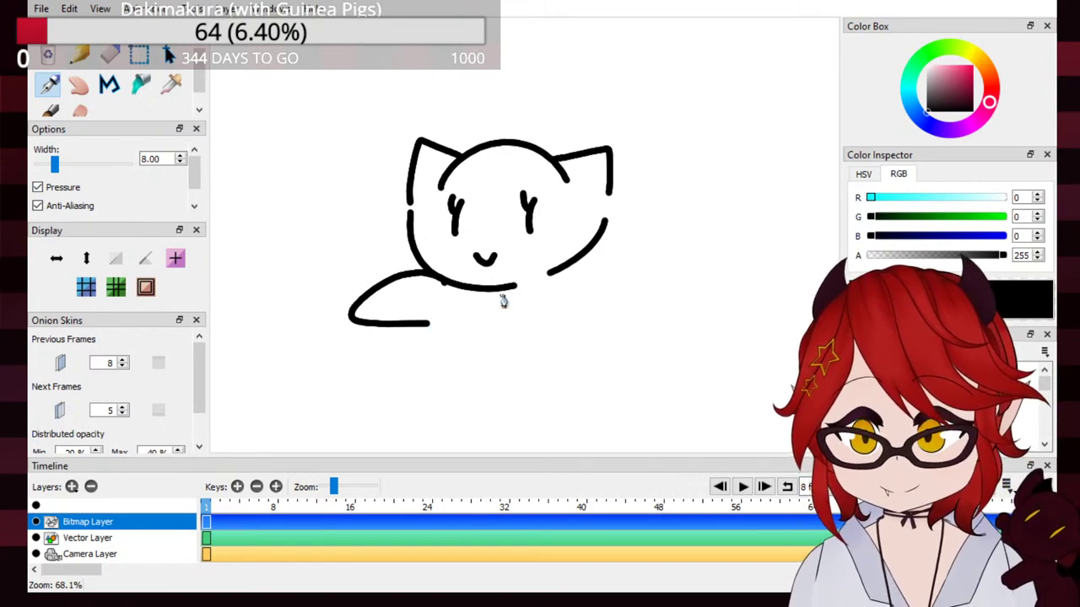
key("ctrl+z")
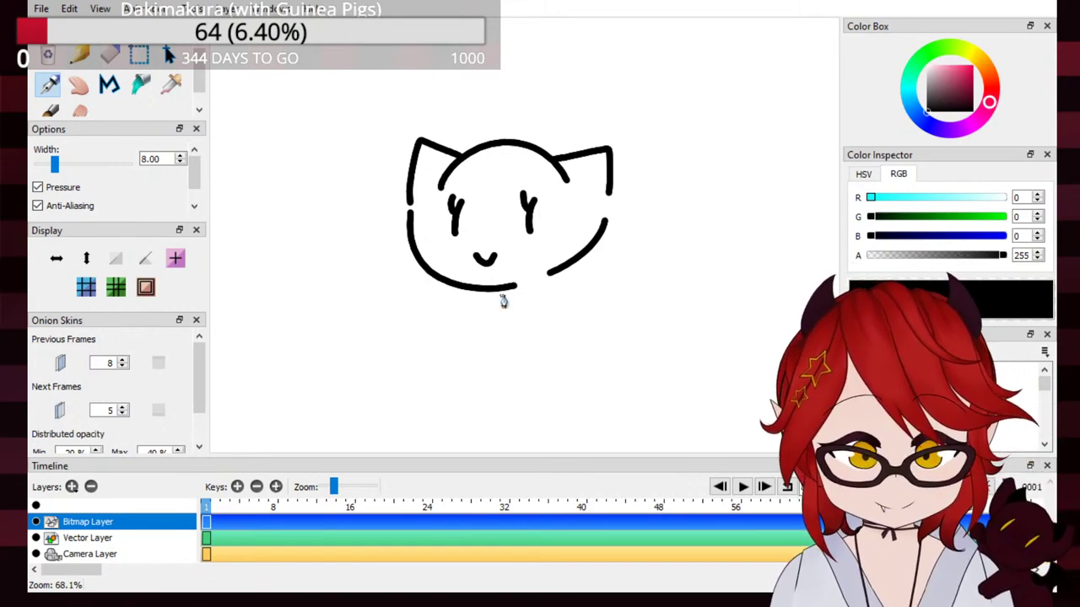
left_click_drag(576, 253, 674, 291)
key("ctrl+z")
left_click_drag(570, 261, 692, 291)
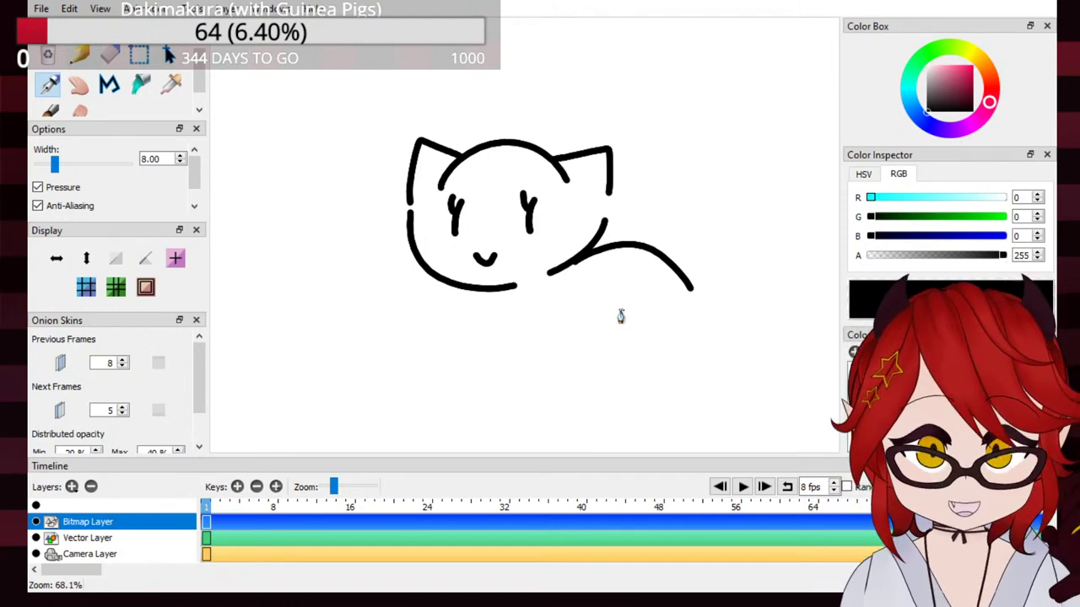
key("ctrl+z")
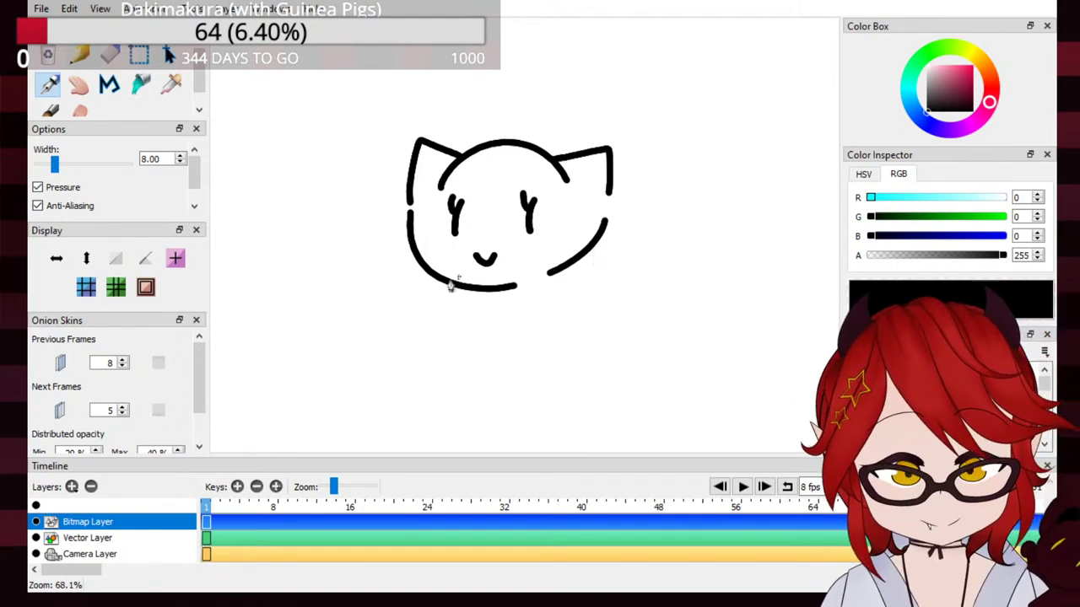
left_click_drag(455, 285, 472, 344)
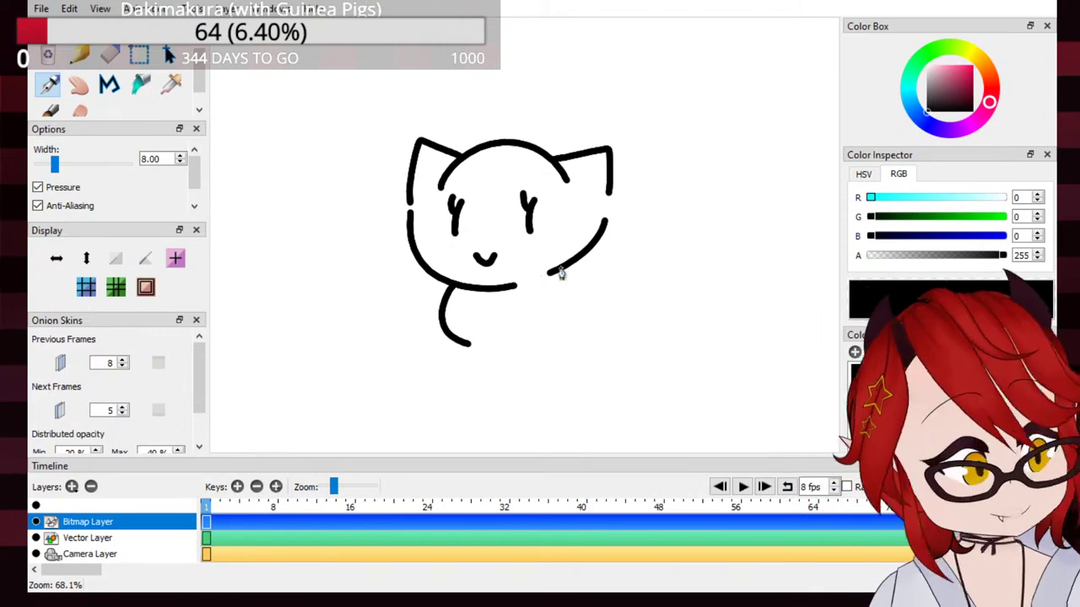
key("ctrl+z")
Step: Draw the cat's arched back as one curve running from the right-hand side of the chin
left_click_drag(549, 272, 674, 300)
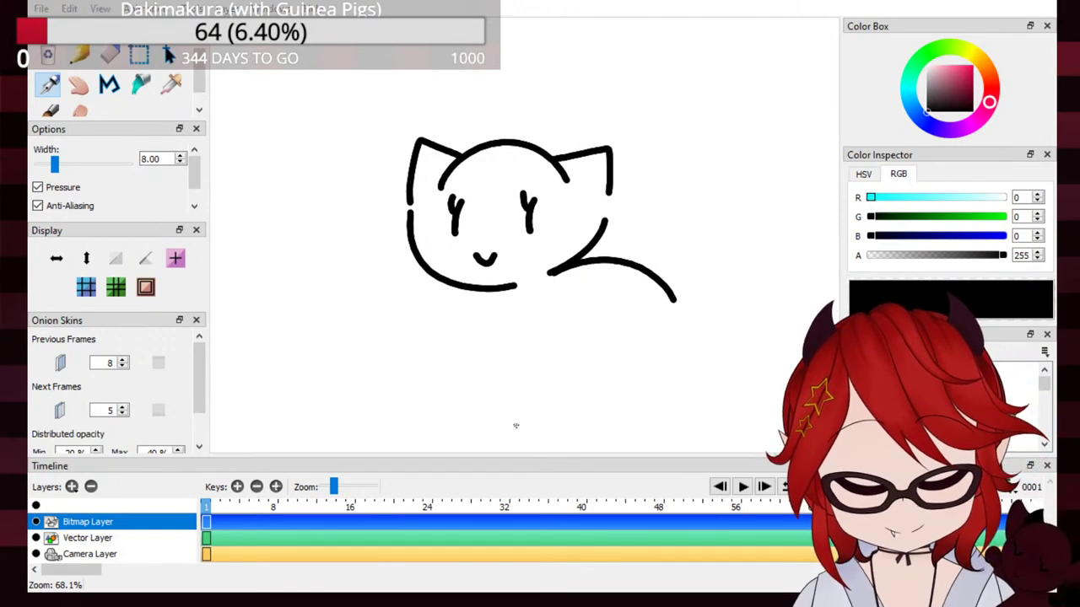
mouse_move(662, 230)
left_mouse_down()
mouse_move(696, 228)
mouse_move(715, 279)
left_mouse_up()
key("ctrl+z")
key("ctrl+z")
mouse_move(553, 272)
left_mouse_down()
mouse_move(684, 259)
mouse_move(705, 274)
left_mouse_up()
key("ctrl+z")
left_click_drag(552, 271, 707, 274)
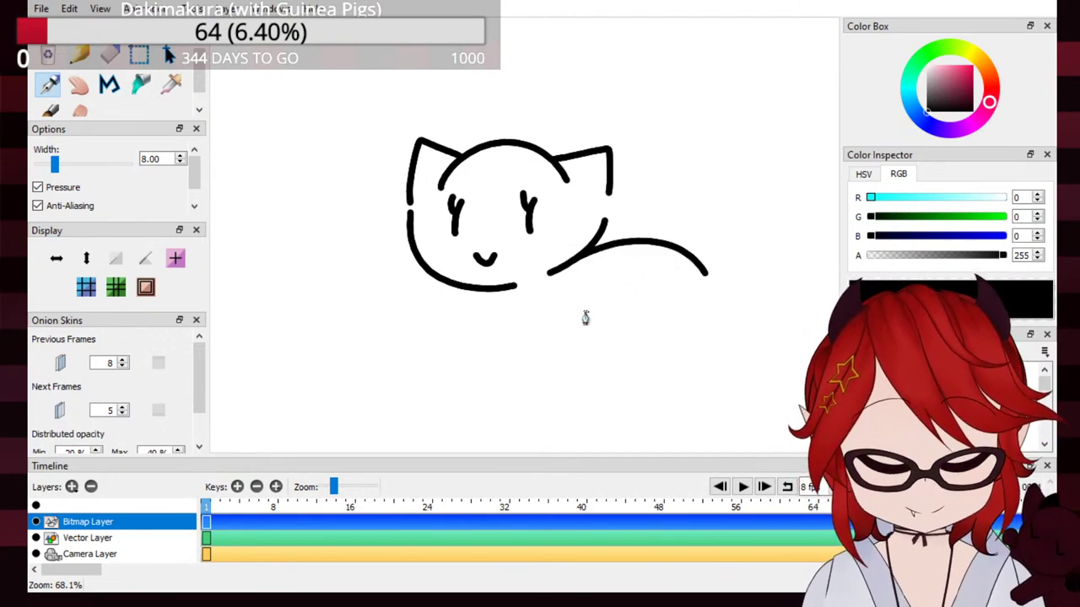
key("ctrl+z")
left_click_drag(550, 273, 683, 287)
Step: Draw the near bat wing folded over the body, with scalloped edges and a curved top edge
mouse_move(572, 281)
left_mouse_down()
mouse_move(554, 316)
mouse_move(613, 389)
mouse_move(658, 308)
mouse_move(636, 269)
mouse_move(574, 277)
left_mouse_up()
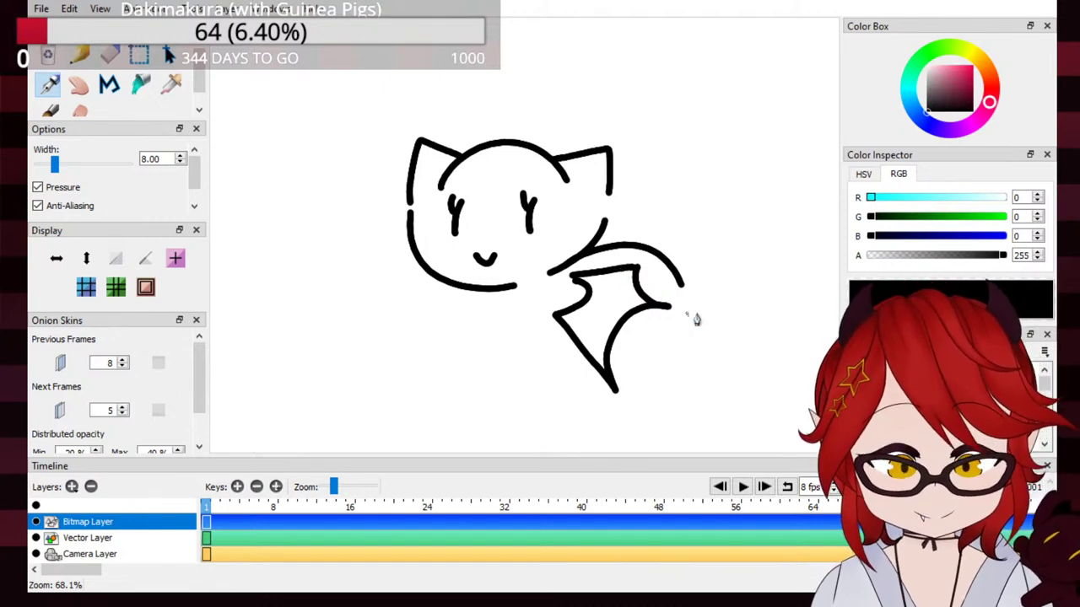
key("ctrl+z")
left_click_drag(576, 281, 638, 258)
key("ctrl+z")
key("ctrl+z")
mouse_move(575, 278)
left_mouse_down()
mouse_move(600, 269)
mouse_move(641, 263)
left_mouse_up()
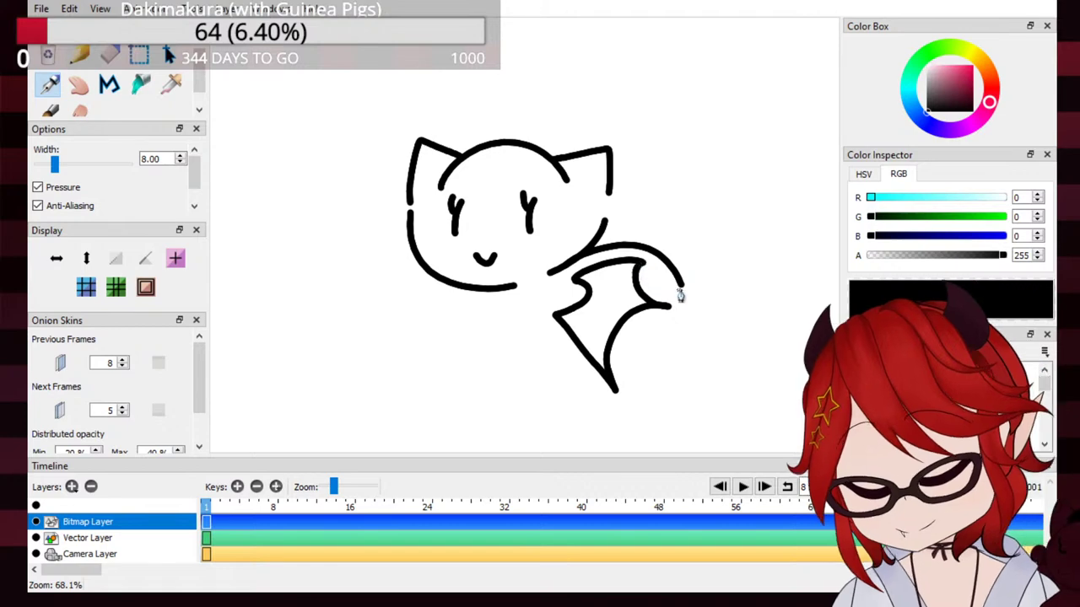
Step: Draw the far wing's pointed tip rising from the cheek above the back
left_click_drag(599, 228, 700, 221)
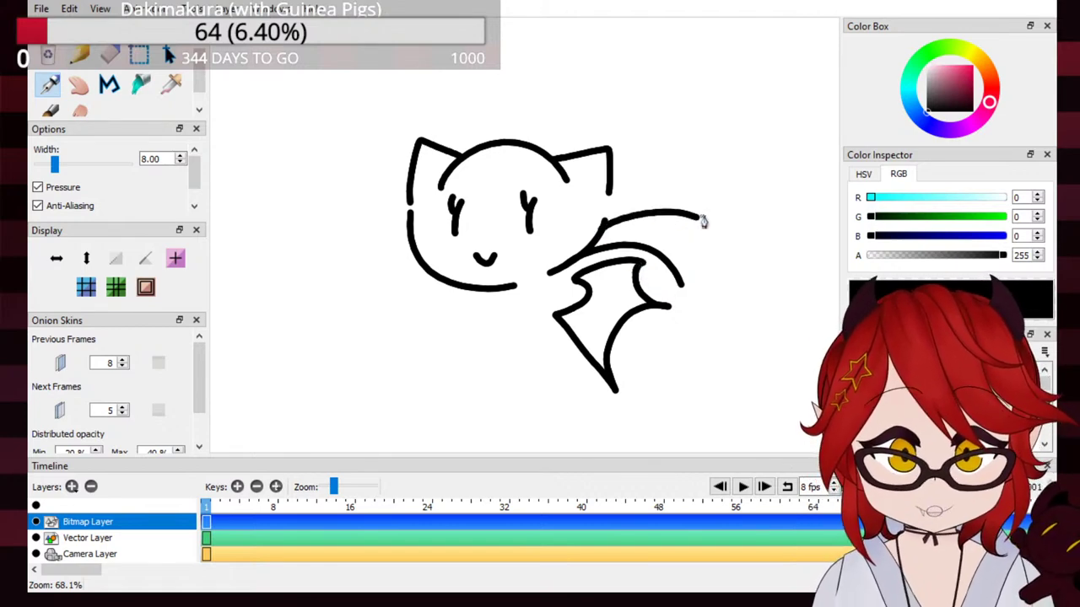
key("ctrl+z")
mouse_move(609, 227)
left_mouse_down()
mouse_move(695, 233)
mouse_move(685, 220)
left_mouse_up()
key("ctrl+z")
key("ctrl+z")
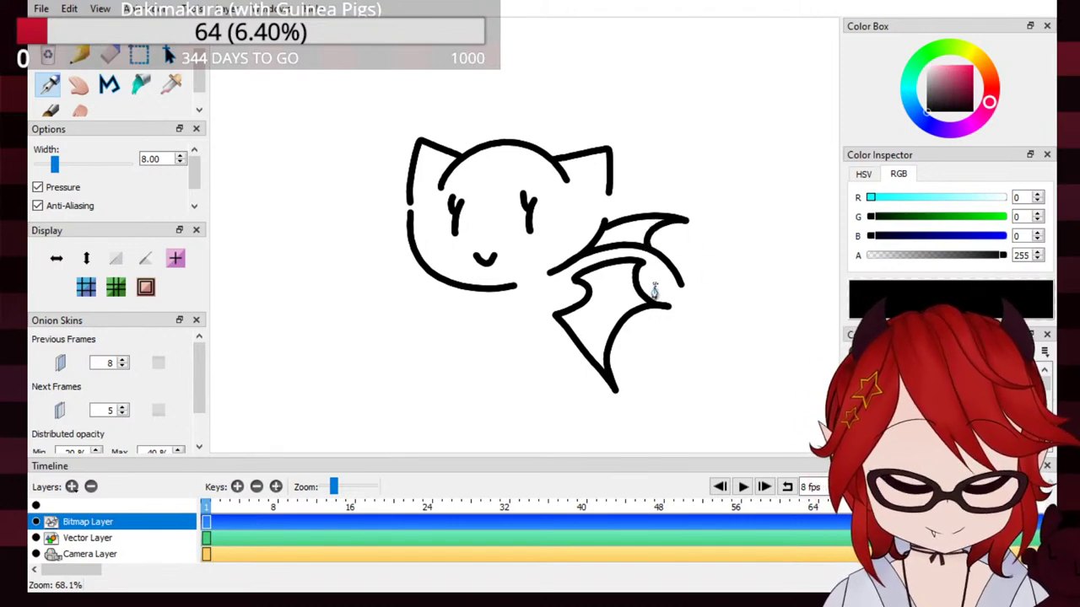
left_click_drag(609, 193, 598, 234)
key("ctrl+z")
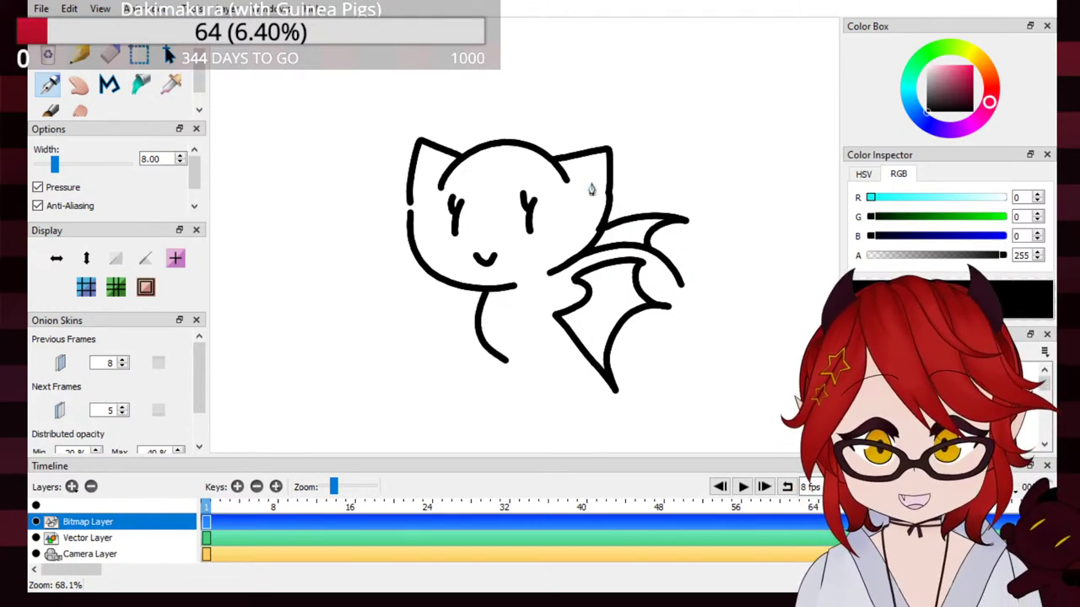
key("ctrl+z")
left_click_drag(486, 292, 501, 361)
key("ctrl+z")
mouse_move(493, 289)
left_mouse_down()
mouse_move(474, 324)
mouse_move(522, 358)
left_mouse_up()
key("ctrl+z")
left_click_drag(487, 288, 529, 361)
mouse_move(465, 335)
left_mouse_down()
mouse_move(429, 363)
mouse_move(506, 362)
left_mouse_up()
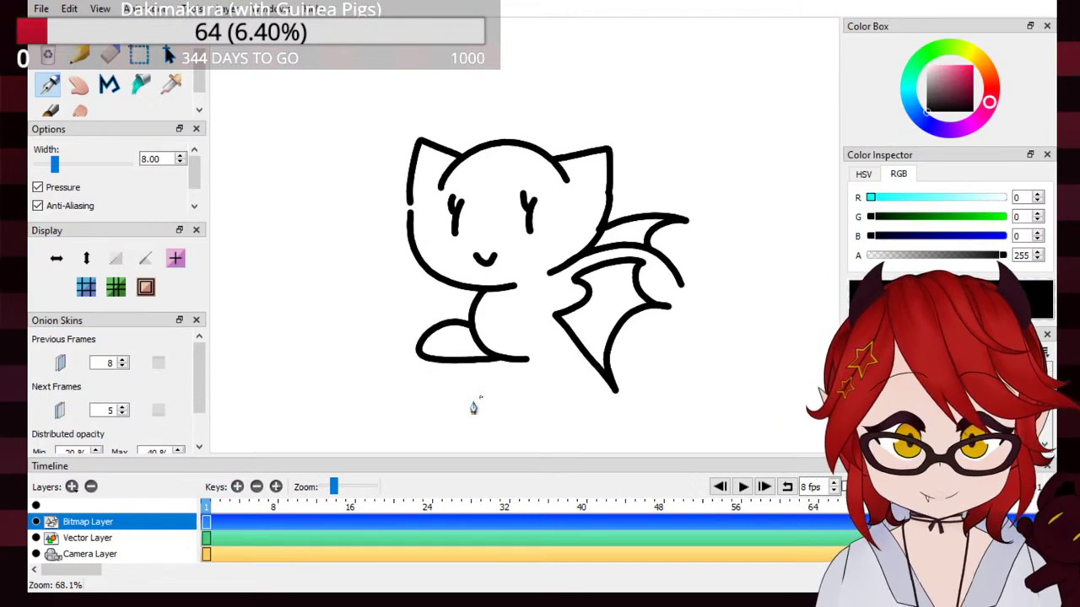
key("ctrl+z")
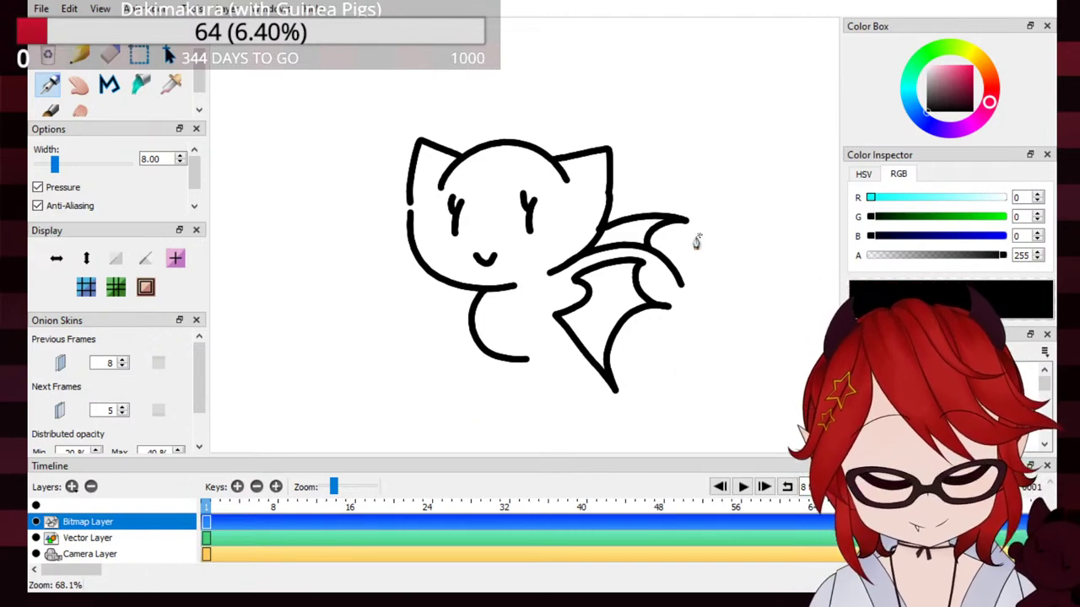
key("ctrl+z")
key("ctrl+z")
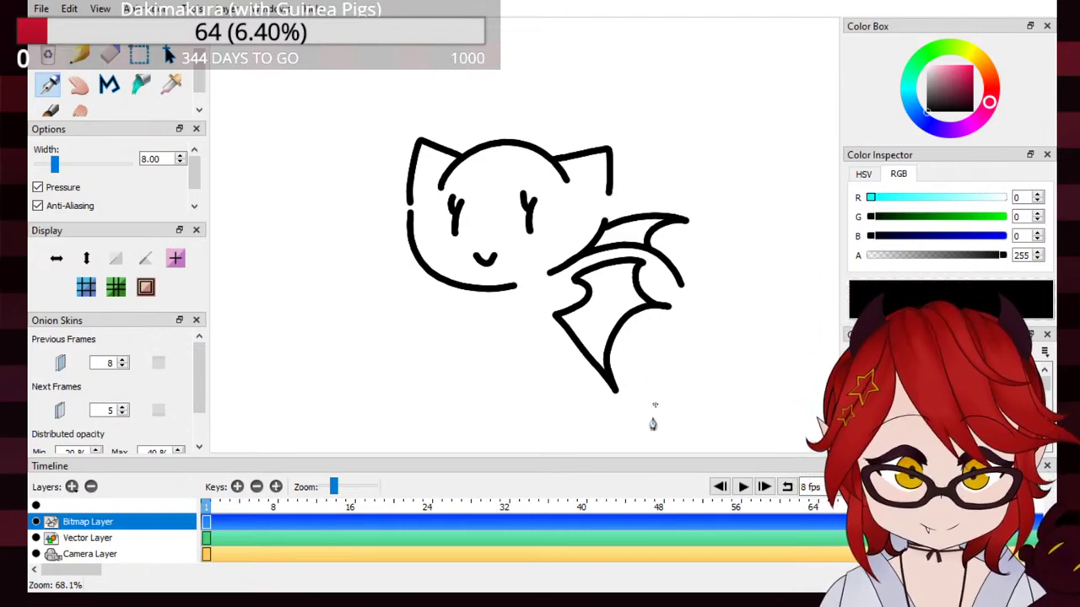
Step: Draw a thick upward-curling tail with a rounded tip, extending from the end of the back
mouse_move(684, 292)
left_mouse_down()
mouse_move(802, 196)
mouse_move(816, 217)
left_mouse_up()
mouse_move(681, 322)
left_mouse_down()
mouse_move(766, 318)
mouse_move(831, 263)
left_mouse_up()
key("ctrl+z")
mouse_move(816, 218)
left_mouse_down()
mouse_move(808, 255)
mouse_move(770, 253)
mouse_move(781, 287)
mouse_move(678, 318)
left_mouse_up()
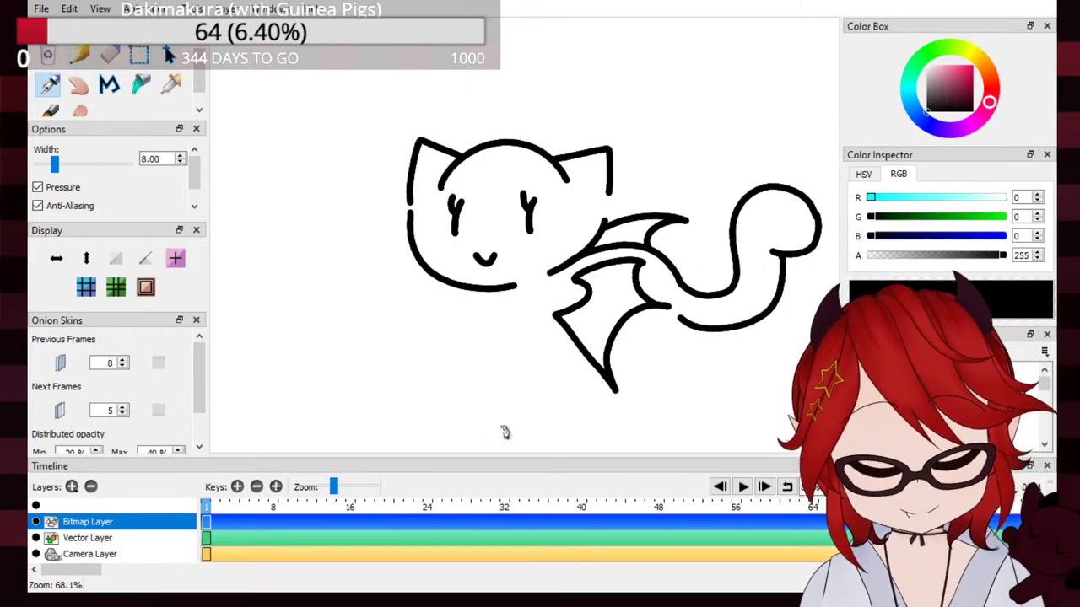
Step: Draw the chest line below the chin and two rounded front paws resting on the ground
mouse_move(509, 289)
left_mouse_down()
mouse_move(487, 313)
mouse_move(503, 365)
mouse_move(440, 352)
mouse_move(464, 380)
mouse_move(567, 381)
left_mouse_up()
mouse_move(476, 335)
left_mouse_down()
mouse_move(423, 353)
mouse_move(472, 385)
mouse_move(458, 340)
mouse_move(464, 376)
mouse_move(496, 376)
mouse_move(455, 377)
mouse_move(507, 373)
left_mouse_up()
key("ctrl+z")
key("ctrl+z")
key("ctrl+z")
mouse_move(475, 336)
left_mouse_down()
mouse_move(449, 376)
mouse_move(508, 374)
left_mouse_up()
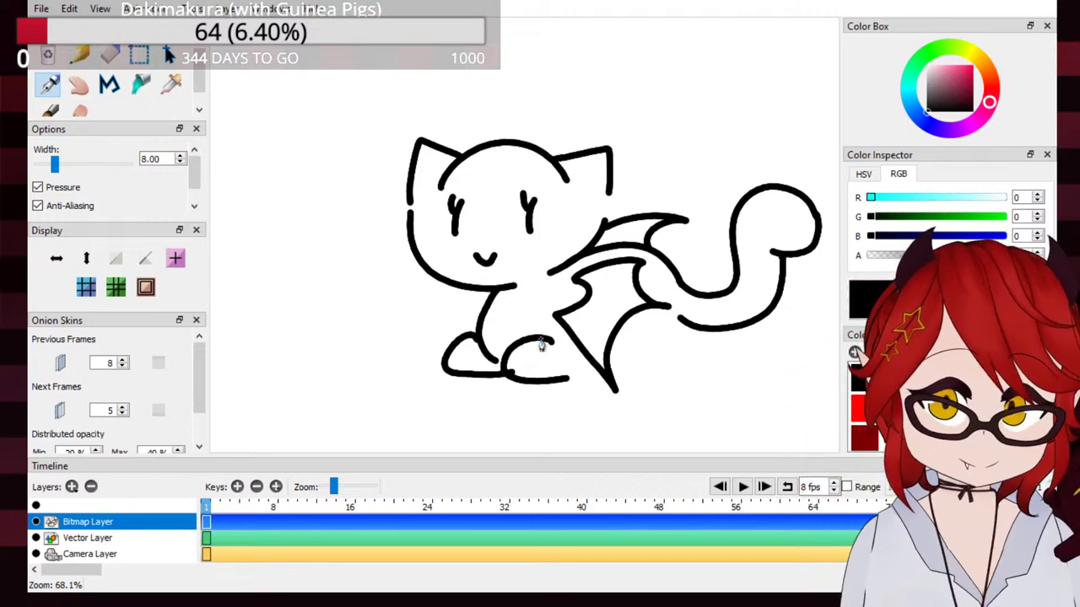
key("ctrl+z")
mouse_move(477, 331)
left_mouse_down()
mouse_move(462, 383)
mouse_move(598, 373)
mouse_move(557, 378)
mouse_move(569, 385)
left_mouse_up()
key("ctrl+z")
key("ctrl+z")
key("ctrl+z")
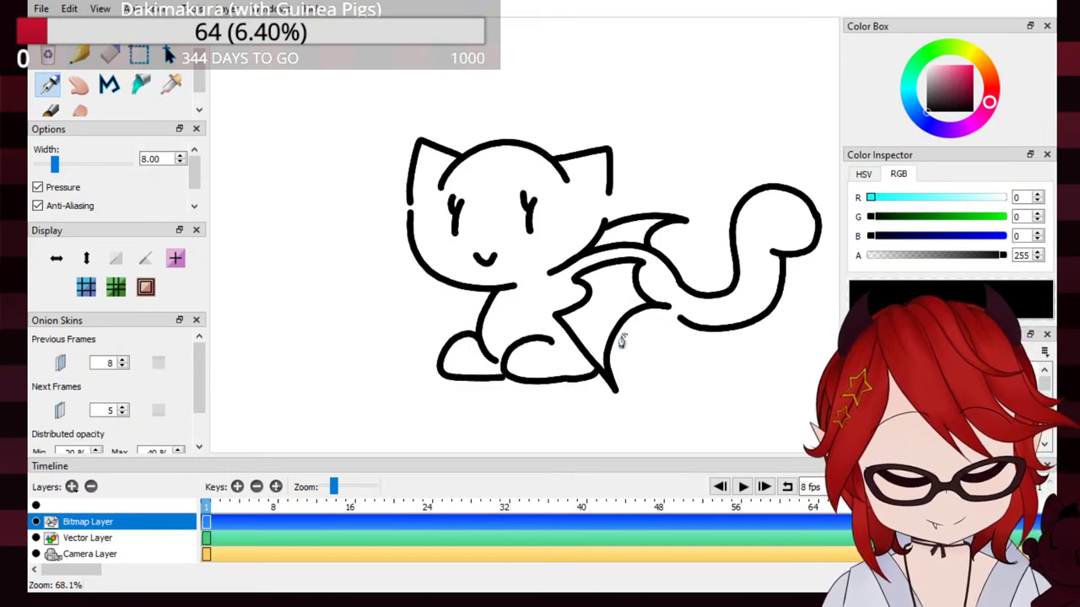
left_click_drag(620, 323, 610, 363)
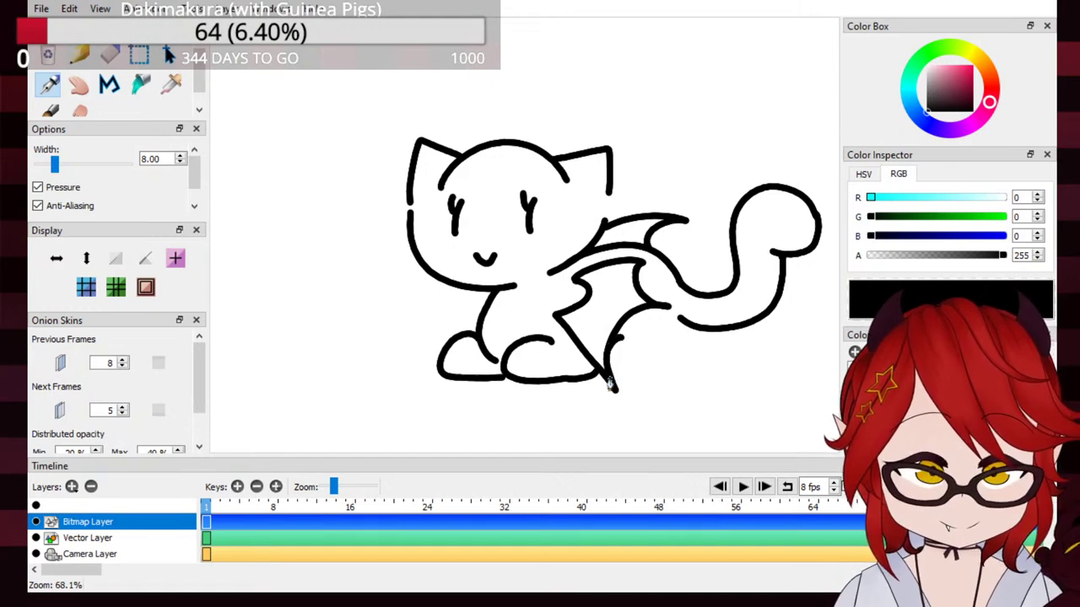
left_click_drag(607, 378, 672, 379)
left_click_drag(681, 330, 677, 381)
key("ctrl+z")
left_click_drag(685, 328, 678, 374)
key("ctrl+z")
left_click_drag(689, 329, 676, 376)
key("ctrl+z")
mouse_move(680, 325)
left_mouse_down()
mouse_move(673, 377)
mouse_move(685, 359)
mouse_move(668, 379)
left_mouse_up()
key("ctrl+z")
key("ctrl+z")
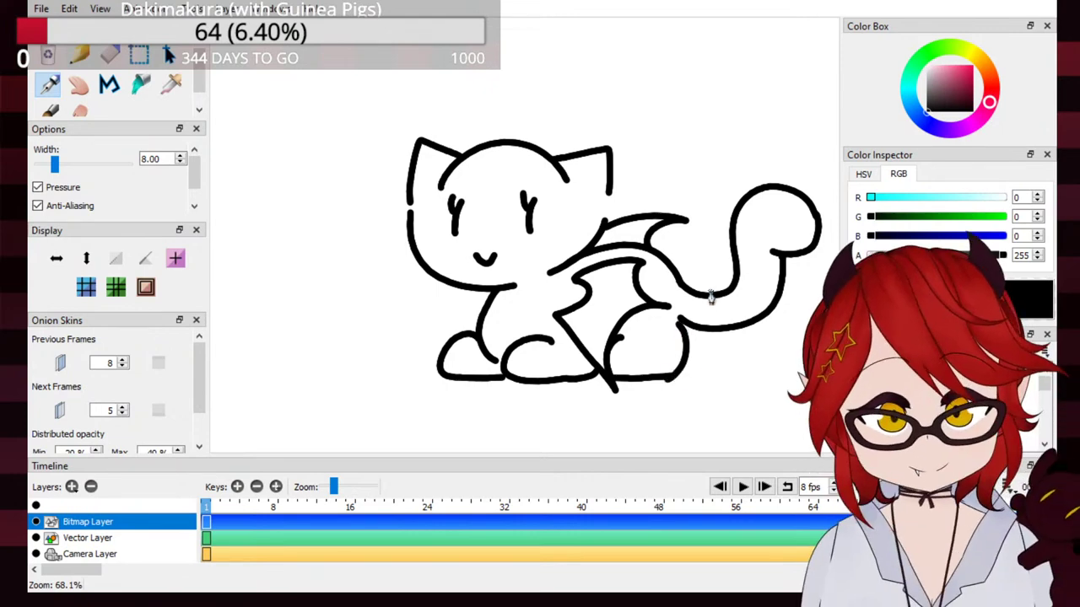
key("ctrl+z")
left_click_drag(680, 330, 678, 374)
key("ctrl+z")
left_click_drag(680, 318, 682, 376)
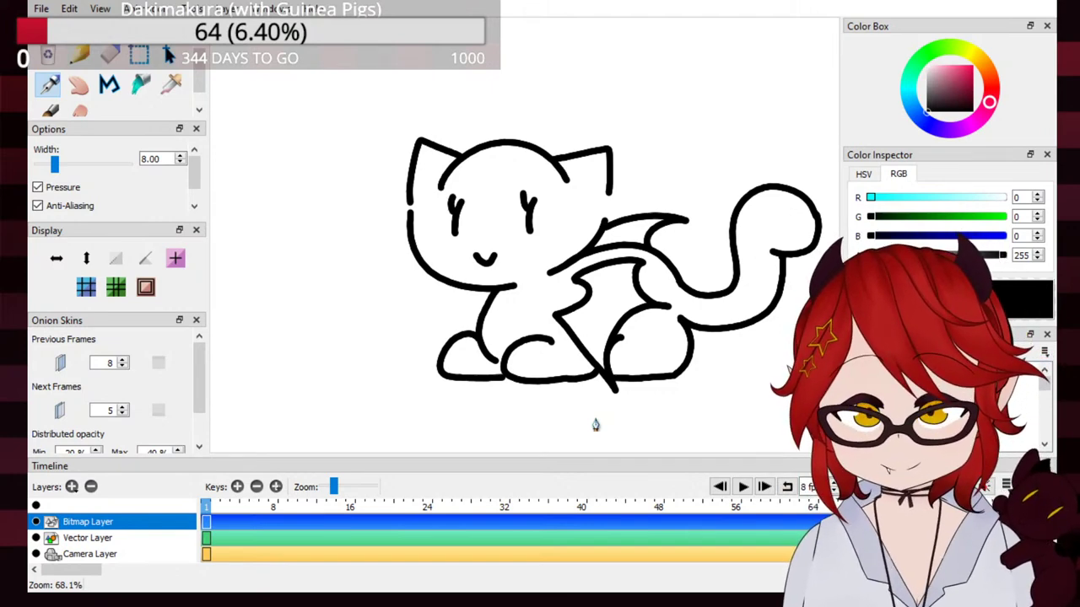
key("ctrl+z")
key("ctrl+z")
key("ctrl+z")
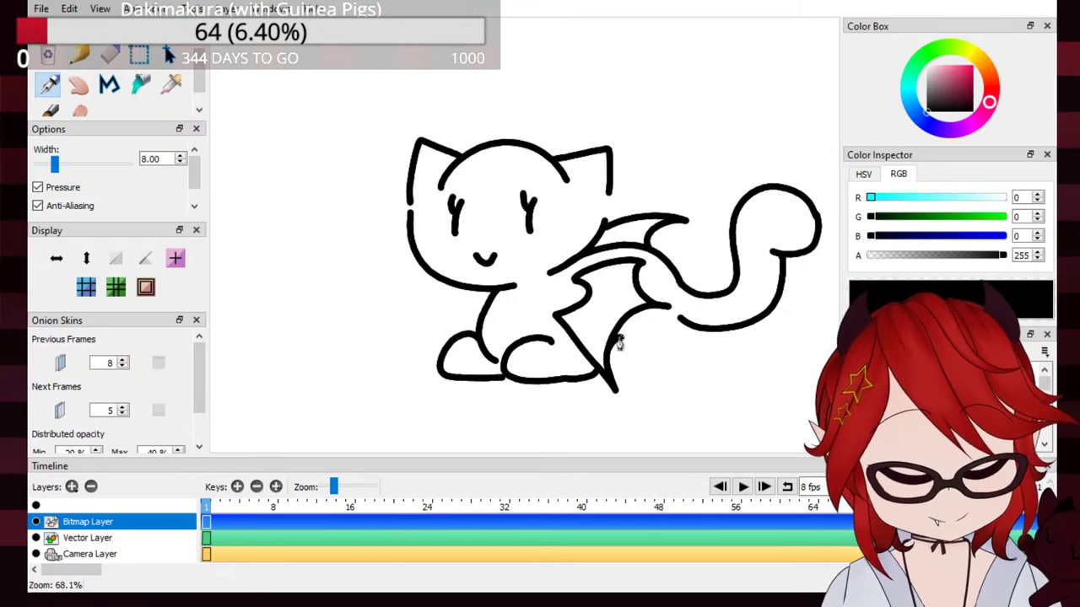
Step: Draw the rear haunch's rounded back curve running down from the base of the tail
mouse_move(614, 336)
left_mouse_down()
mouse_move(651, 380)
mouse_move(666, 380)
left_mouse_up()
left_click_drag(680, 321, 686, 375)
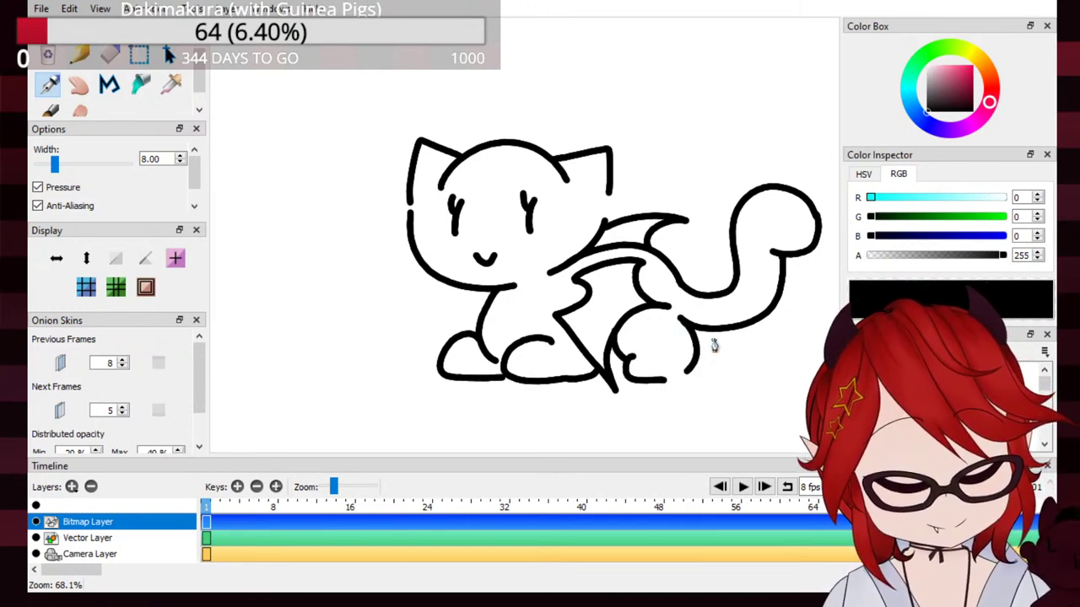
key("ctrl+z")
key("ctrl+z")
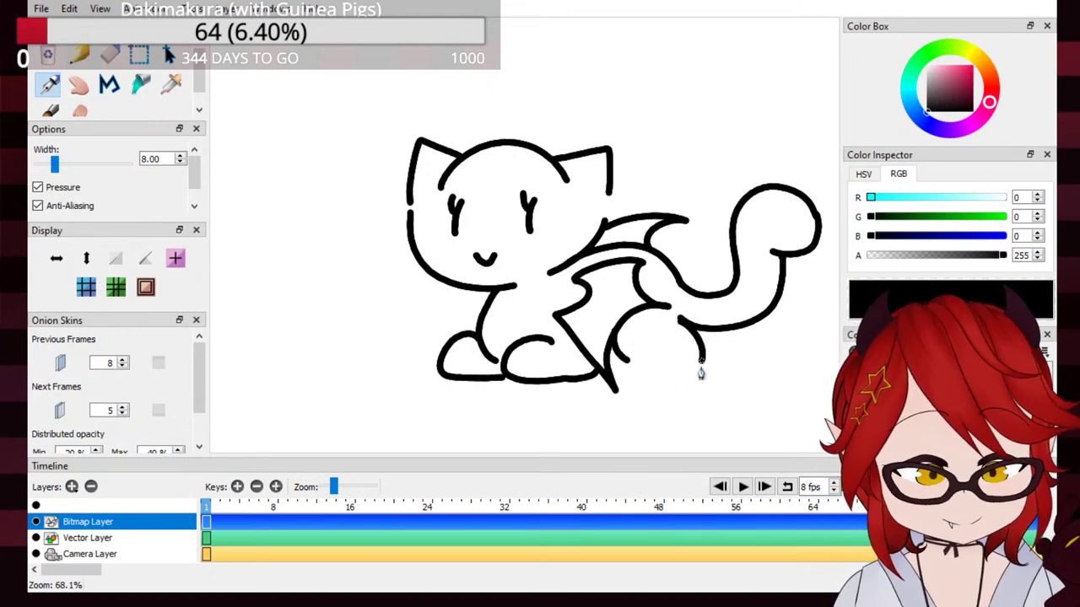
left_click_drag(680, 321, 686, 377)
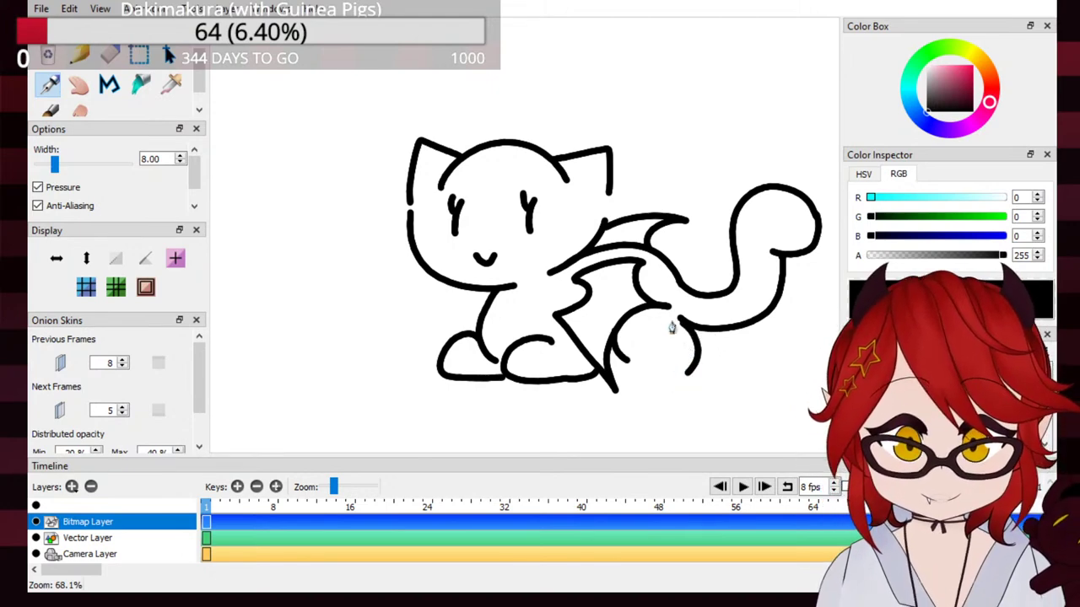
mouse_move(632, 354)
left_mouse_down()
mouse_move(658, 390)
mouse_move(667, 390)
mouse_move(629, 362)
mouse_move(689, 379)
left_mouse_up()
key("ctrl+z")
key("ctrl+z")
mouse_move(632, 353)
left_mouse_down()
mouse_move(652, 381)
mouse_move(688, 375)
left_mouse_up()
key("ctrl+z")
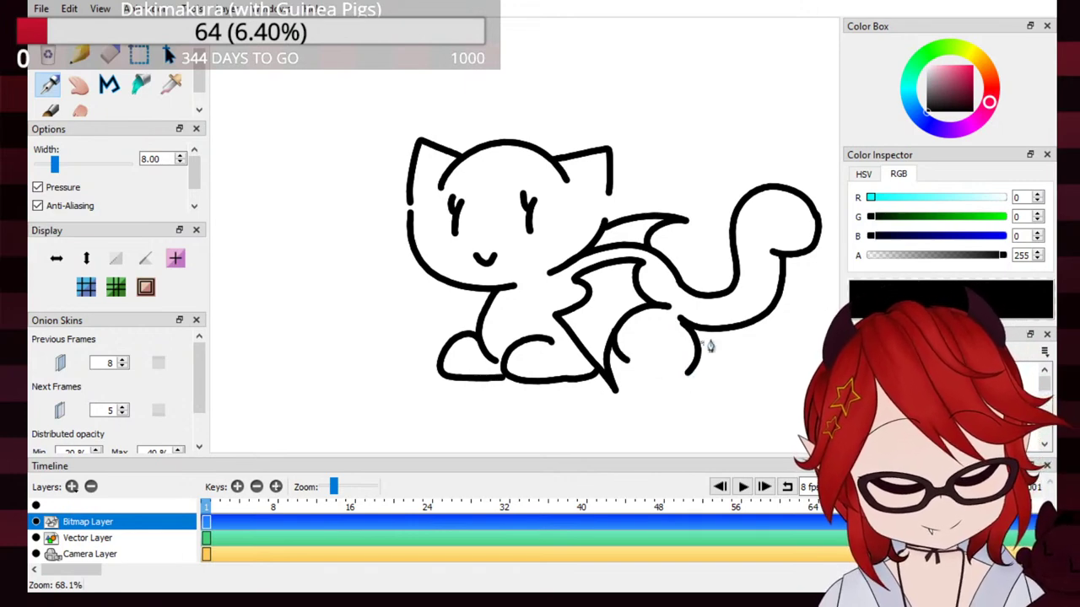
mouse_move(612, 385)
left_mouse_down()
mouse_move(698, 372)
mouse_move(614, 384)
left_mouse_up()
key("ctrl+z")
key("ctrl+z")
left_click_drag(694, 374, 616, 381)
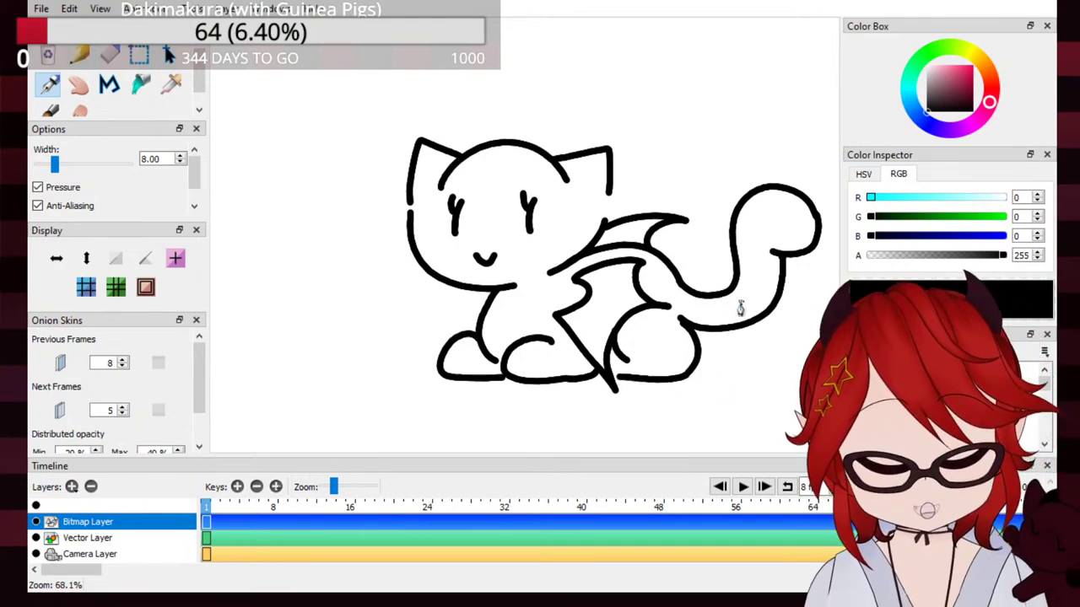
key("ctrl+z")
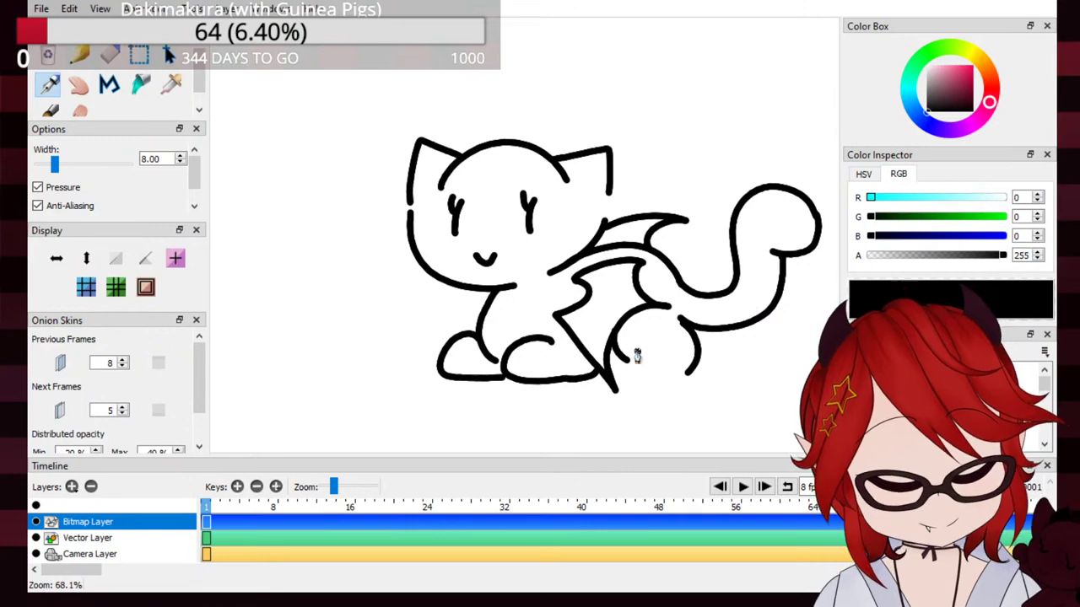
mouse_move(637, 359)
left_mouse_down()
mouse_move(642, 388)
mouse_move(687, 378)
left_mouse_up()
key("ctrl+z")
Step: Draw the rounded hind paw beneath the haunch and join it to the near wing's lower tip with a short line
mouse_move(639, 354)
left_mouse_down()
mouse_move(621, 381)
mouse_move(695, 387)
mouse_move(696, 350)
left_mouse_up()
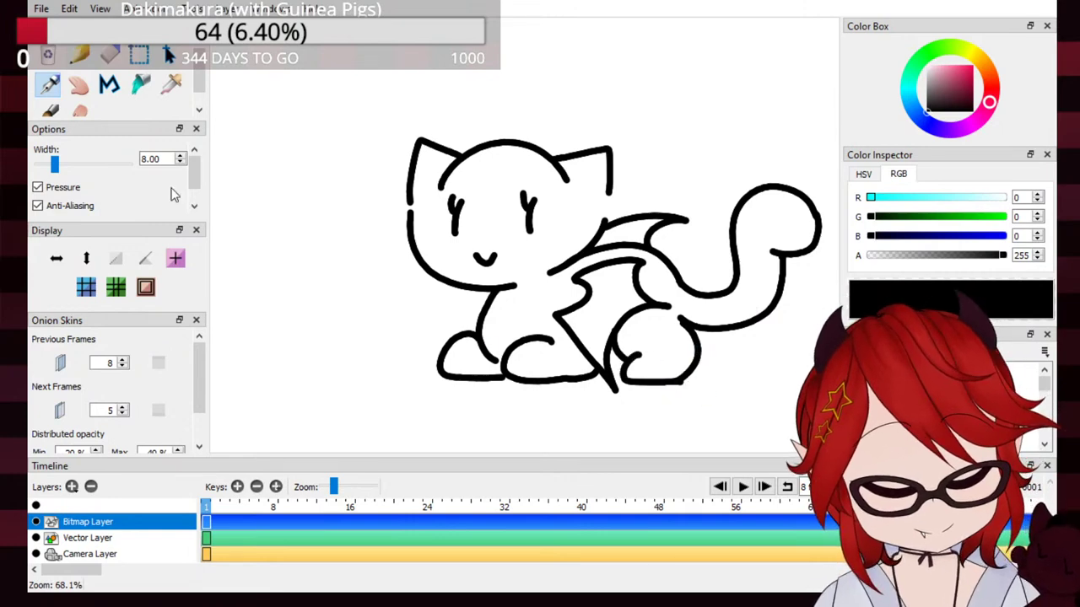
key("e")
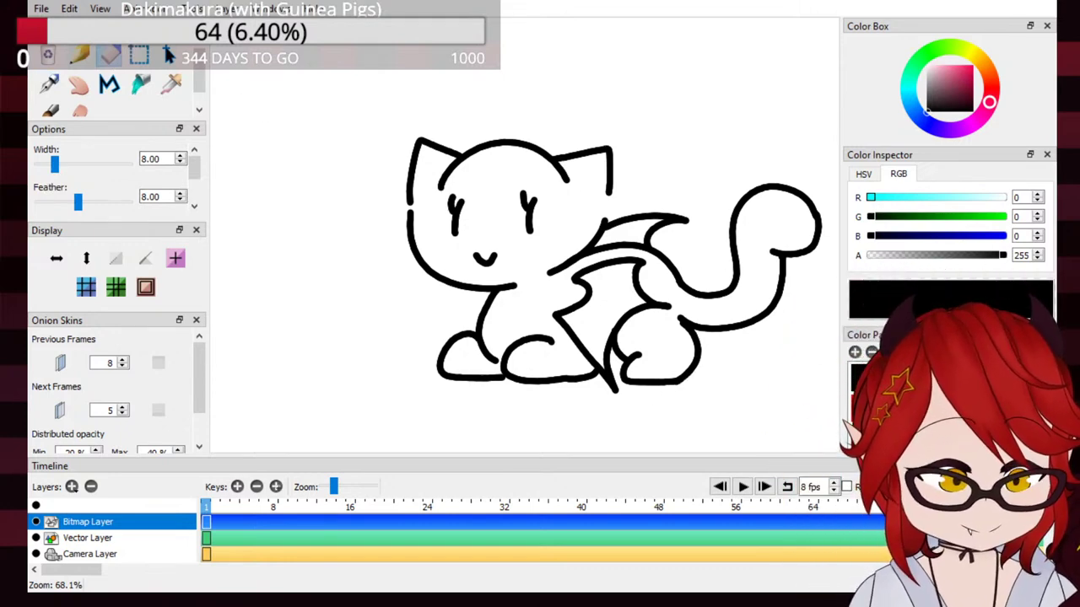
scroll(869, 406, "up", 6)
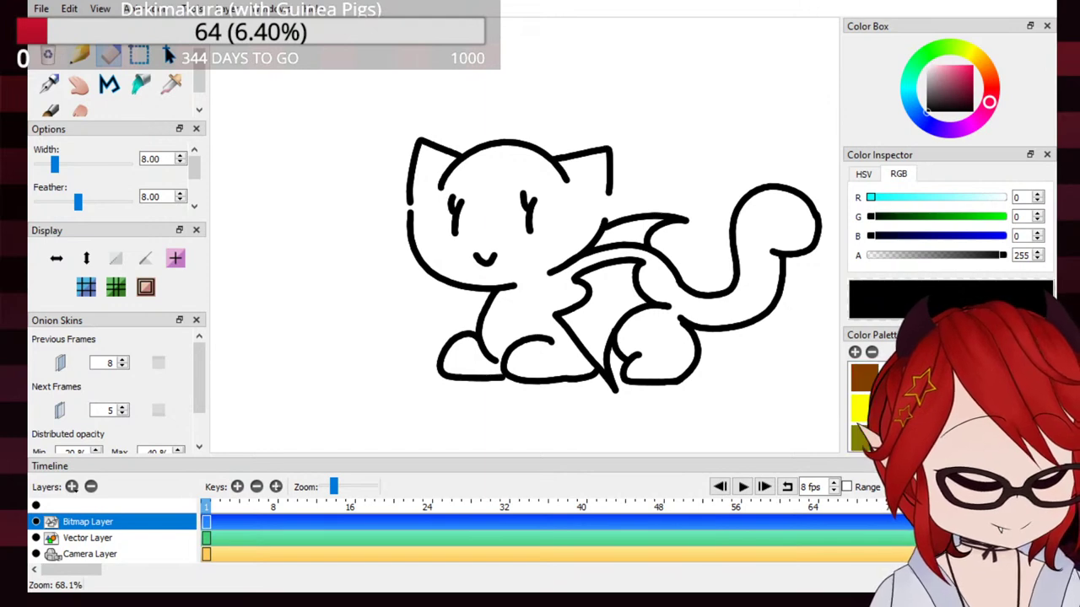
left_click(50, 86)
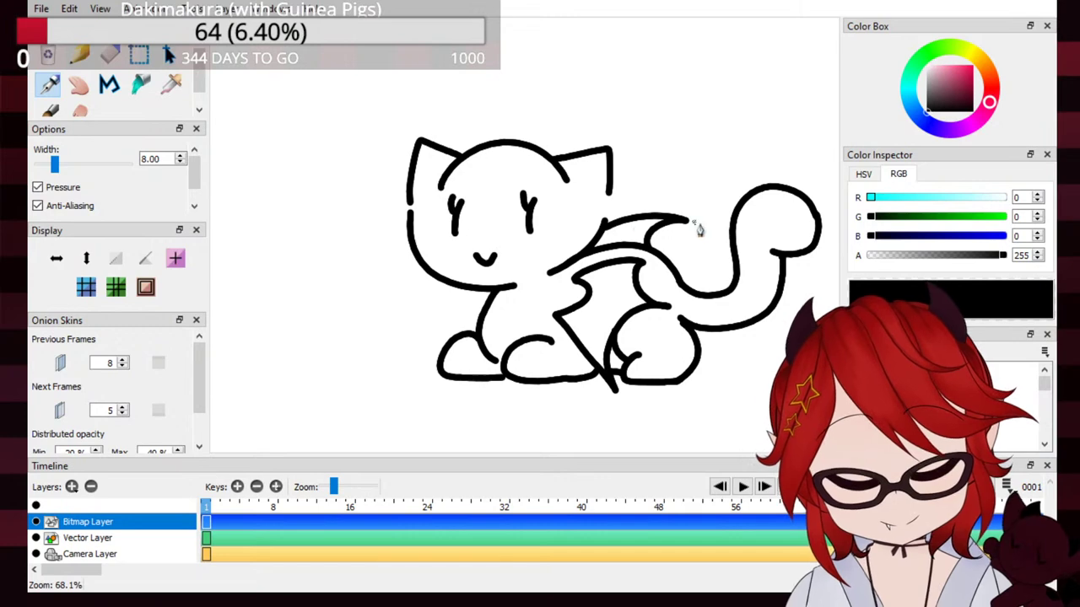
mouse_move(466, 153)
left_mouse_down()
mouse_move(456, 122)
mouse_move(434, 167)
mouse_move(447, 172)
left_mouse_up()
key("ctrl+z")
mouse_move(541, 150)
left_mouse_down()
mouse_move(560, 130)
mouse_move(577, 157)
mouse_move(569, 173)
mouse_move(562, 128)
mouse_move(570, 176)
left_mouse_up()
key("ctrl+z")
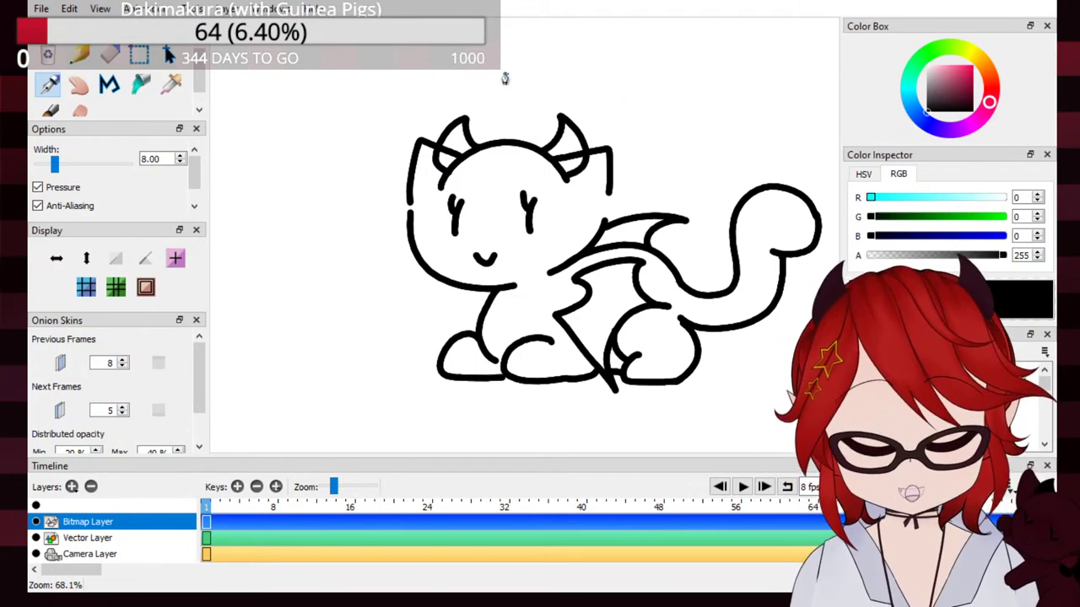
key("ctrl+z")
key("ctrl+z")
key("ctrl+z")
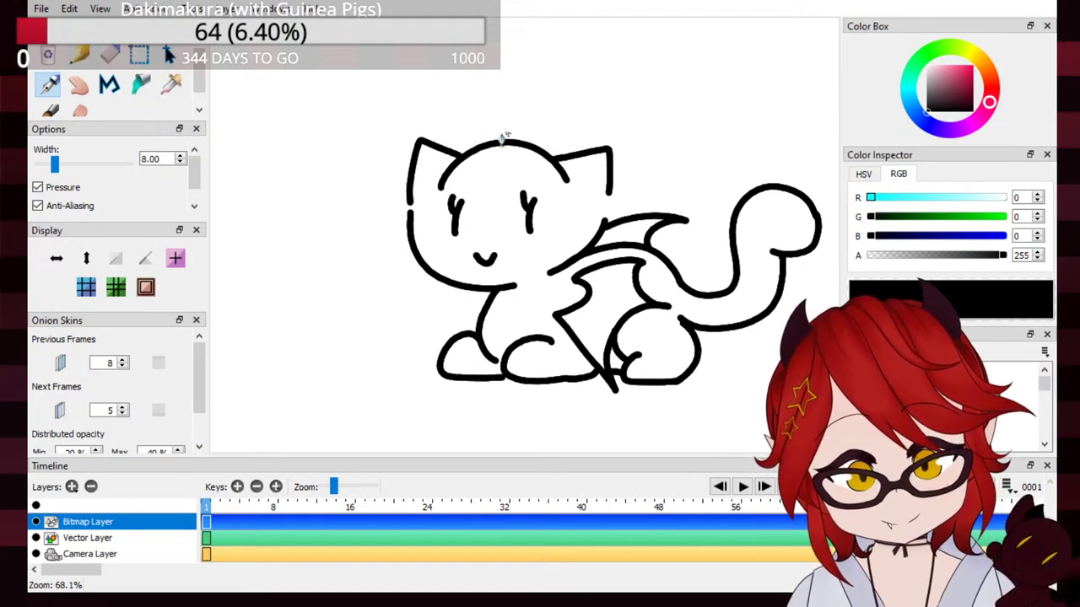
Step: Draw two curved, pointed devil horns on top of the head, overlapping the inner edges of the ears
mouse_move(469, 150)
left_mouse_down()
mouse_move(469, 124)
mouse_move(437, 168)
left_mouse_up()
mouse_move(542, 160)
left_mouse_down()
mouse_move(580, 160)
mouse_move(551, 121)
mouse_move(569, 185)
mouse_move(579, 173)
mouse_move(542, 114)
mouse_move(567, 177)
left_mouse_up()
key("ctrl+z")
key("ctrl+z")
key("ctrl+z")
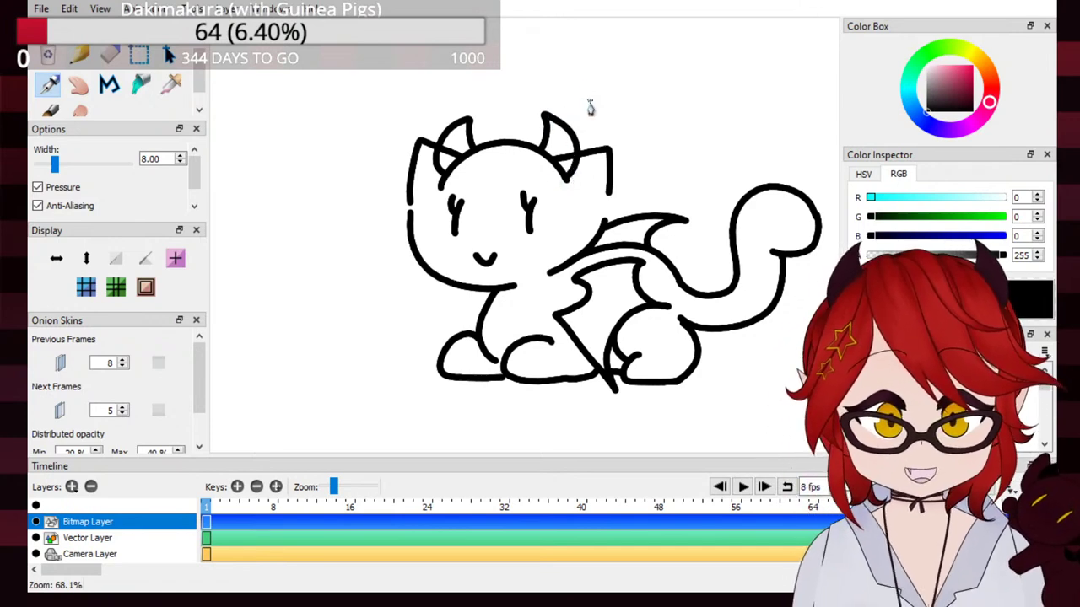
key("ctrl+z")
mouse_move(545, 155)
left_mouse_down()
mouse_move(567, 179)
mouse_move(560, 129)
mouse_move(570, 182)
left_mouse_up()
key("ctrl+z")
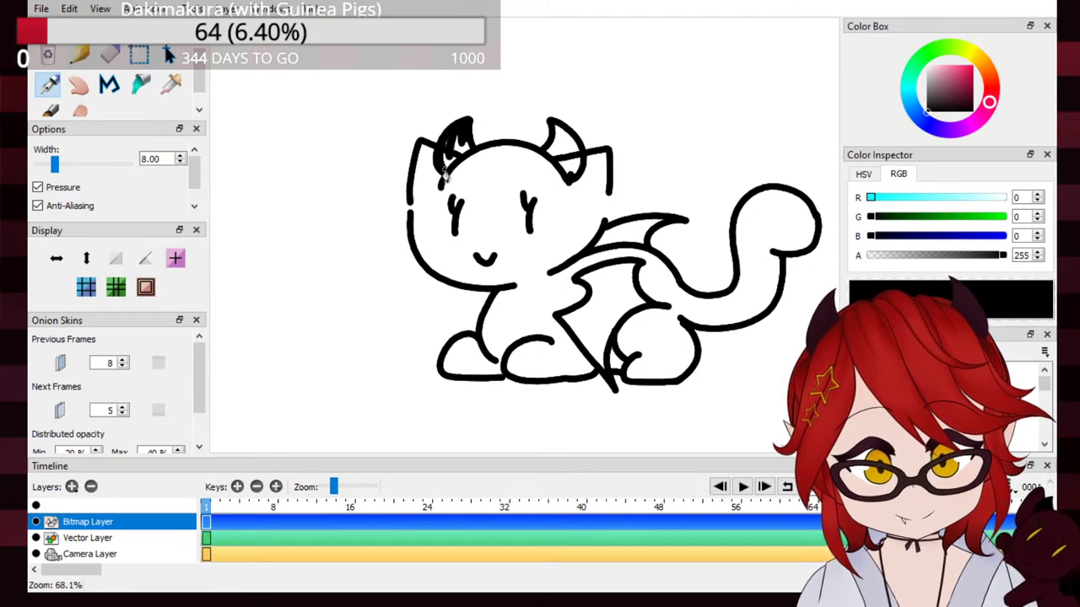
Step: Fill both horns with solid black using a colour tolerance of 100, covering any leftover specks
left_click(51, 110)
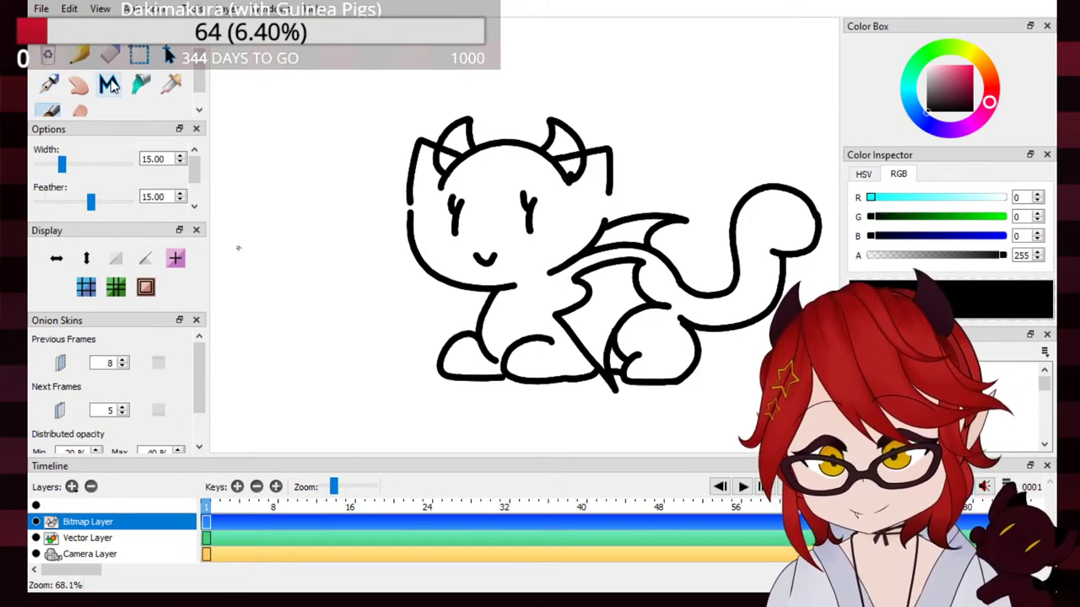
left_click(141, 84)
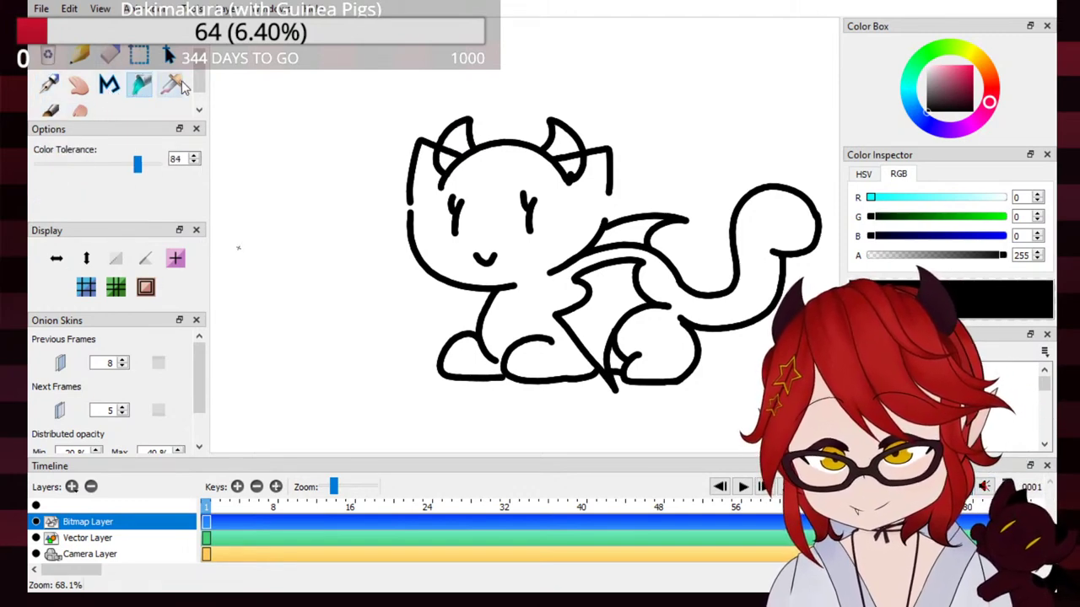
left_click_drag(137, 162, 228, 165)
left_click(460, 139)
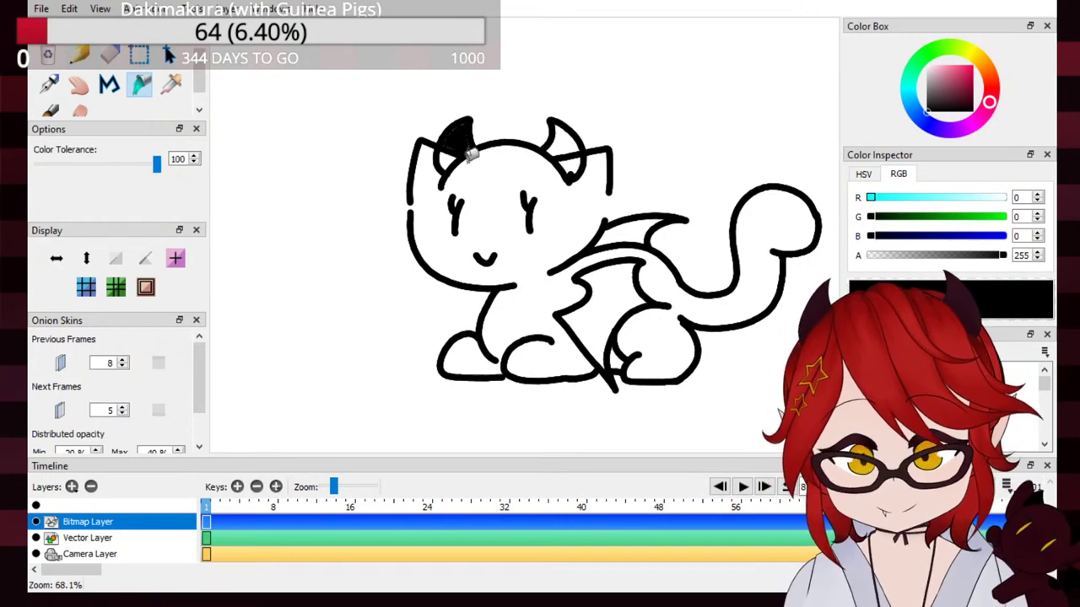
left_click(450, 157)
left_click(573, 137)
left_click(572, 160)
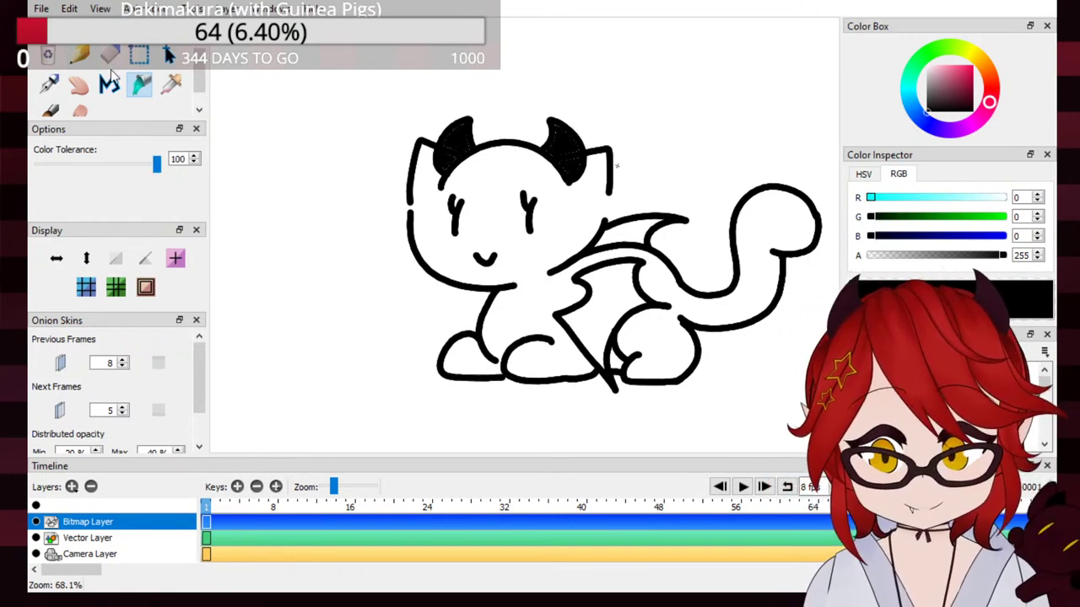
left_click(51, 85)
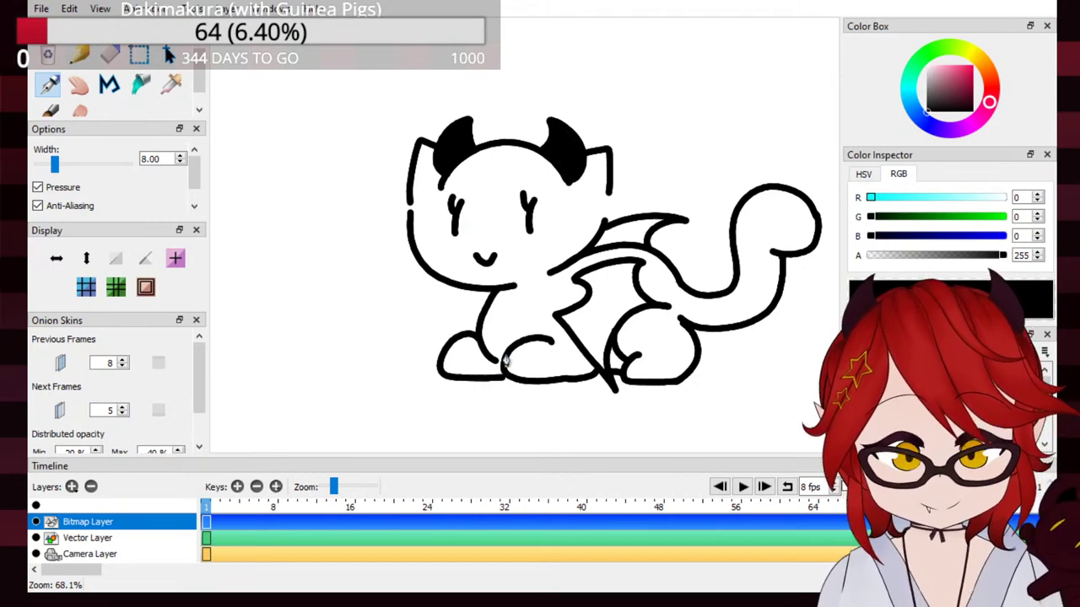
Step: Trim the line end under the left horn and close the outline gaps at both cheeks and the rump
key("e")
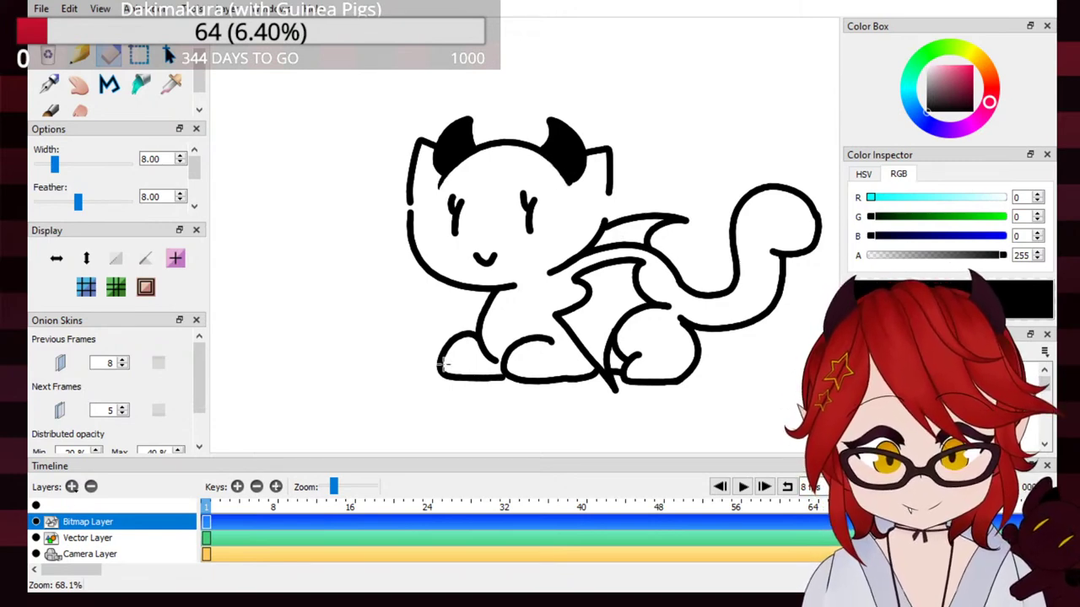
left_click(79, 55)
left_click(48, 83)
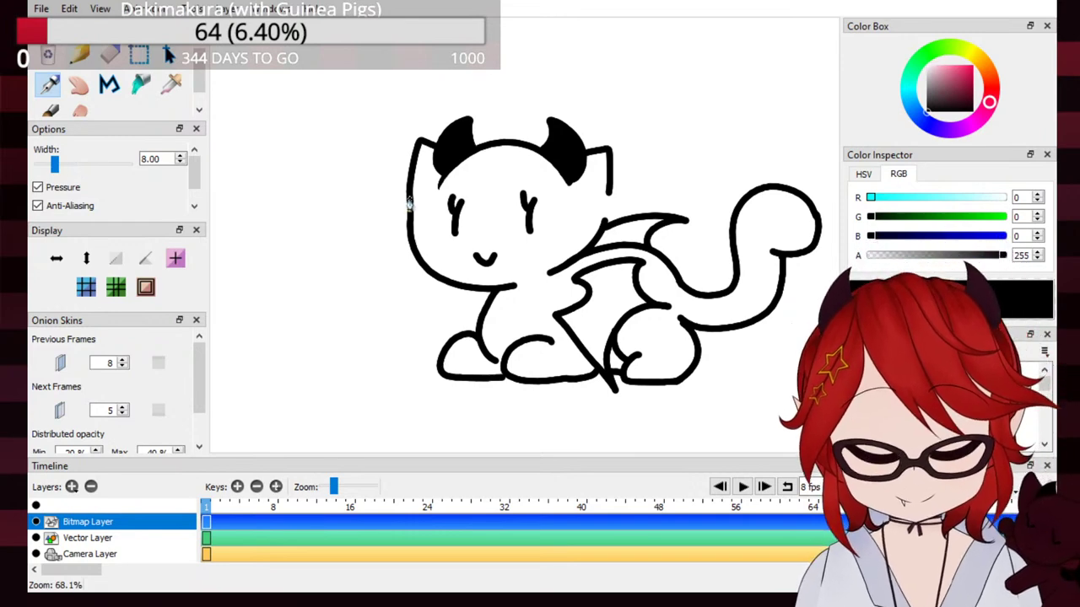
left_click_drag(604, 201, 602, 226)
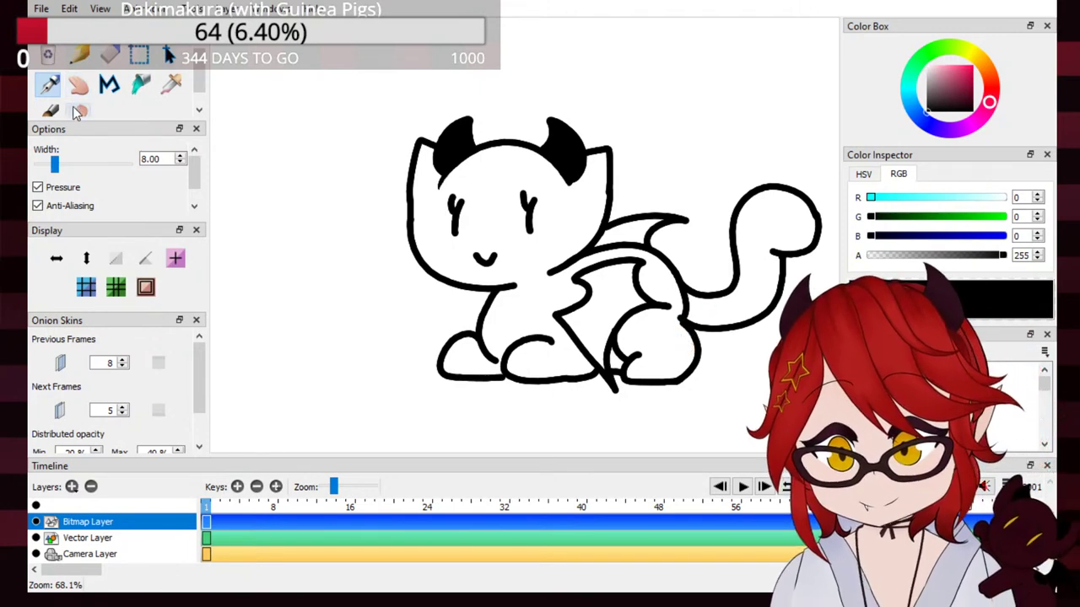
Step: Fill the tail with solid black, paint over the leftover seams and clean up its base at the body
left_click(140, 83)
left_click(759, 233)
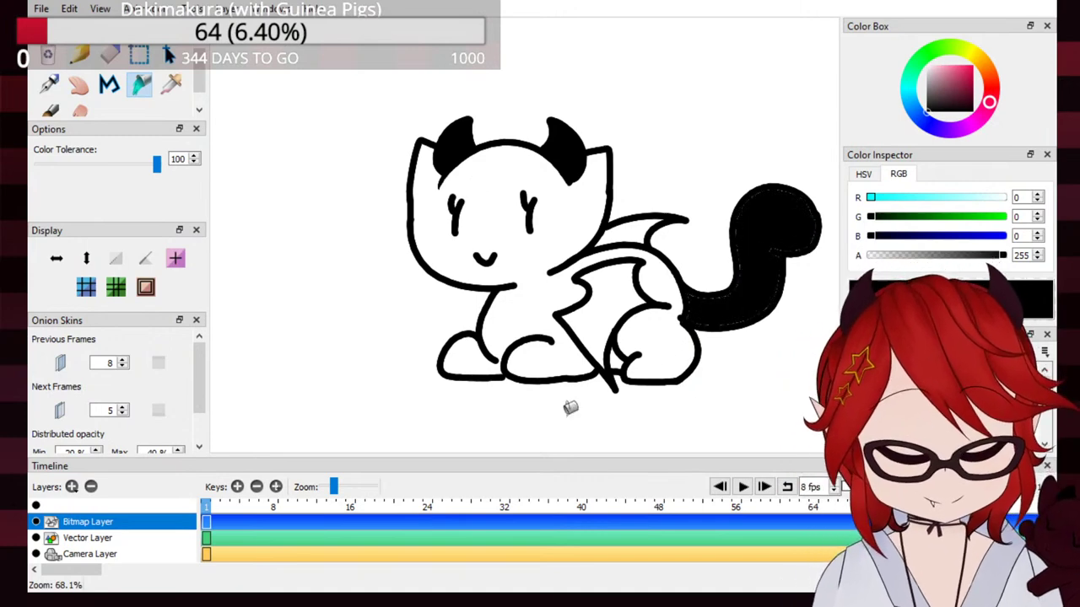
left_click(50, 110)
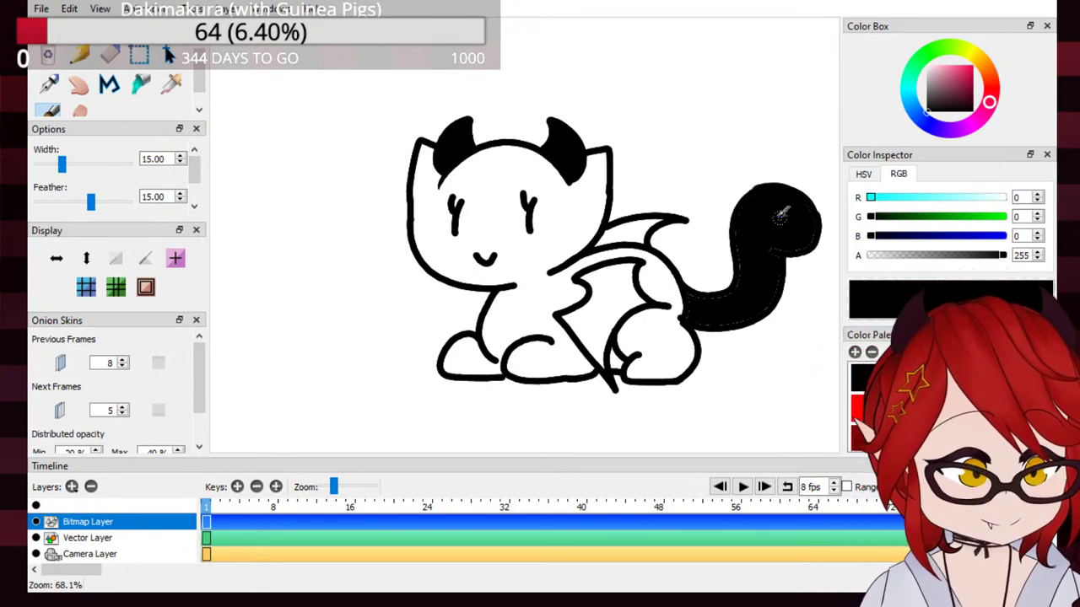
mouse_move(811, 234)
left_mouse_down()
mouse_move(772, 239)
mouse_move(772, 298)
mouse_move(780, 283)
mouse_move(749, 309)
mouse_move(702, 322)
mouse_move(751, 306)
mouse_move(715, 319)
mouse_move(692, 298)
mouse_move(688, 316)
mouse_move(755, 303)
mouse_move(716, 322)
mouse_move(760, 300)
mouse_move(701, 298)
mouse_move(687, 285)
mouse_move(699, 311)
mouse_move(710, 298)
mouse_move(691, 295)
mouse_move(693, 319)
mouse_move(690, 292)
mouse_move(742, 287)
mouse_move(720, 300)
mouse_move(748, 228)
mouse_move(767, 299)
left_mouse_up()
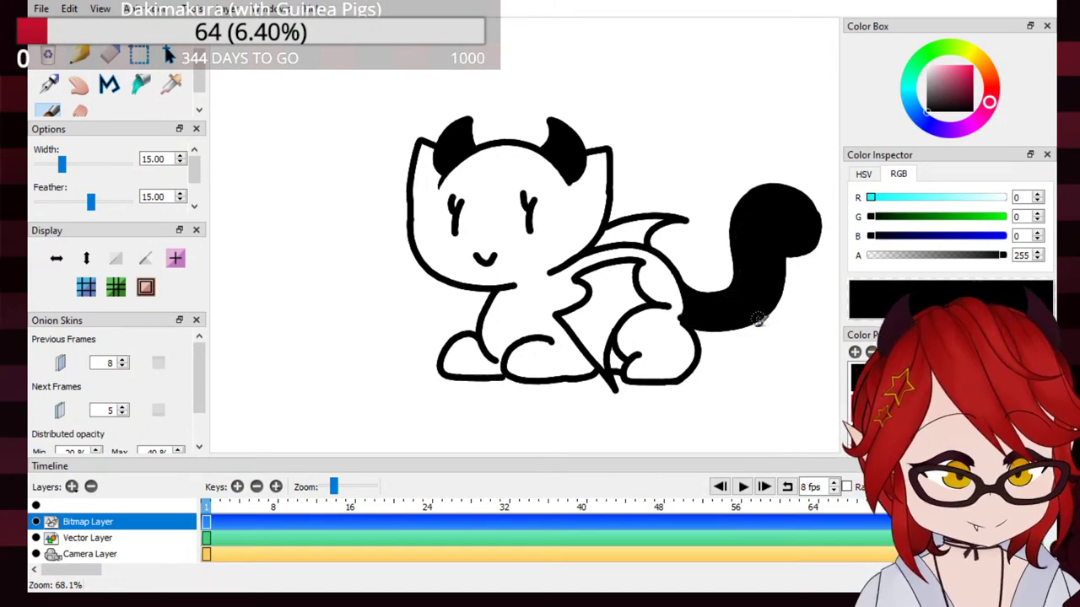
key("e")
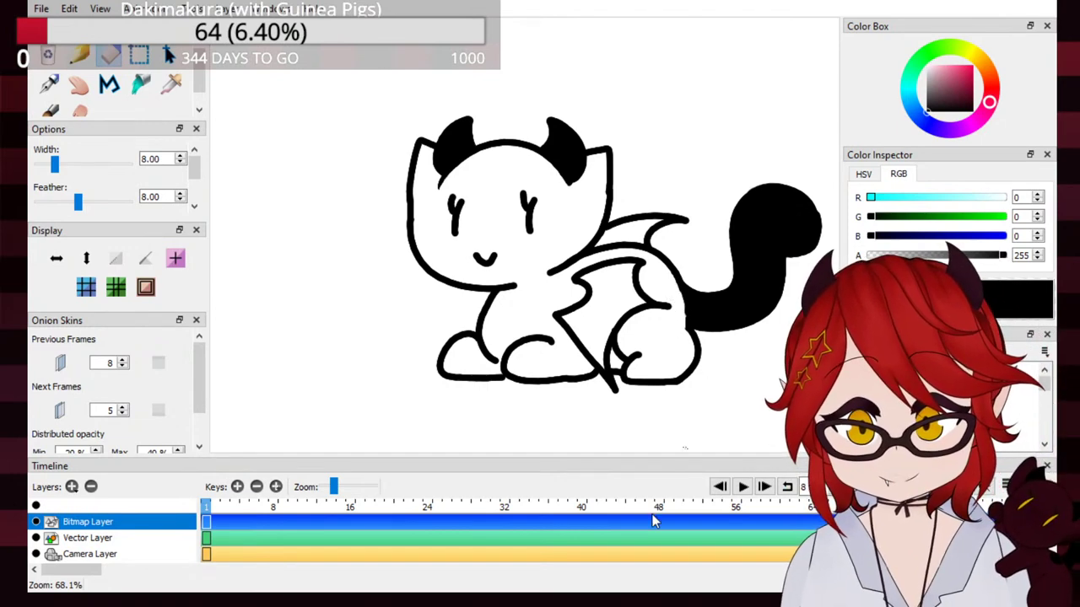
Step: Fill the near and far bat wings with solid black and paint over the leftover seams
left_click(49, 84)
left_click(141, 84)
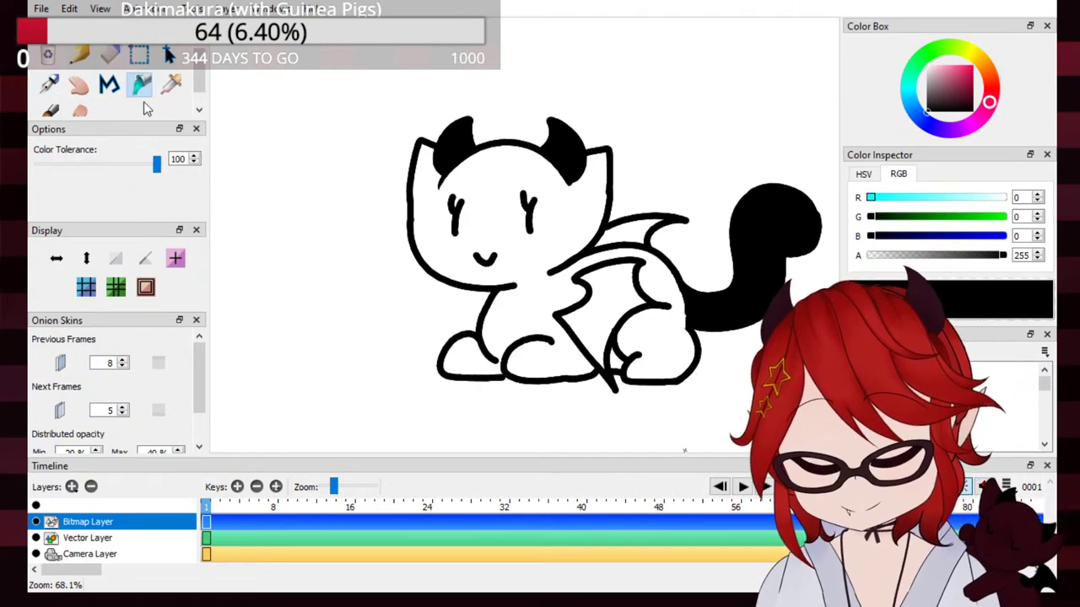
left_click(620, 289)
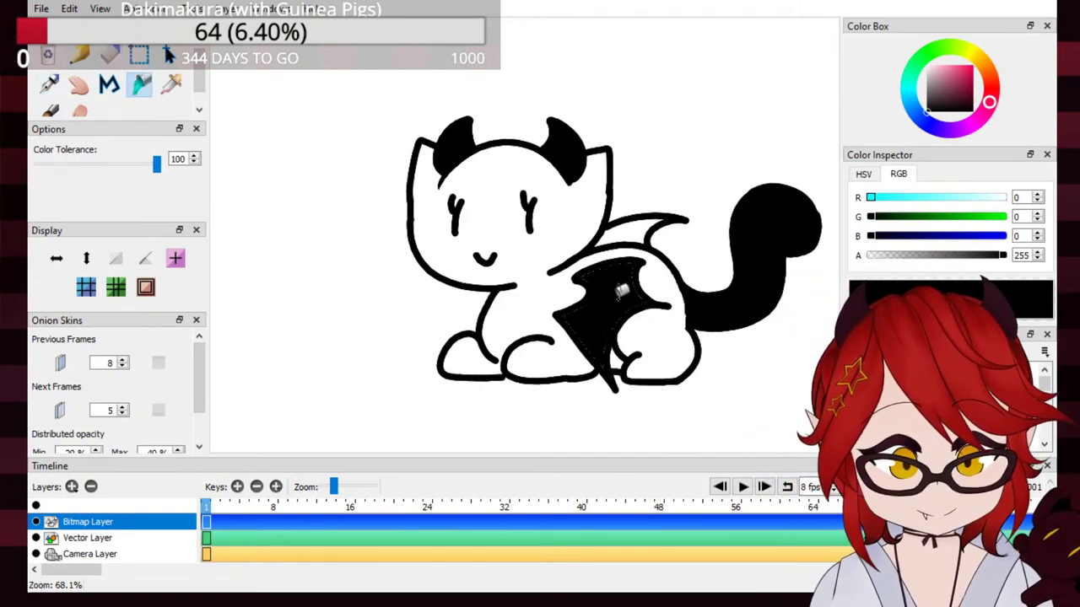
left_click(643, 229)
left_click(49, 110)
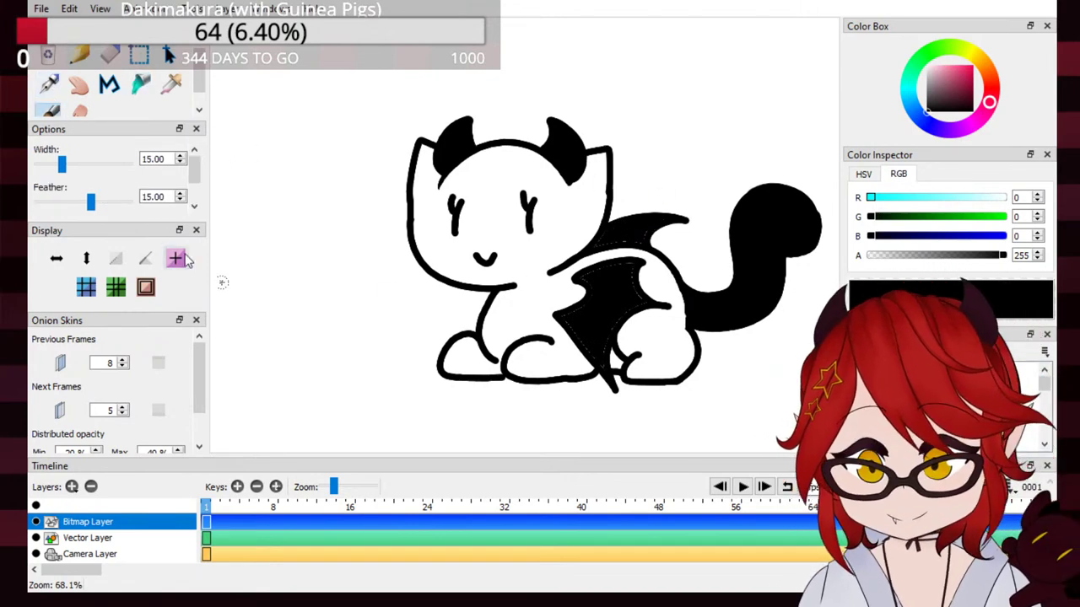
left_click(49, 85)
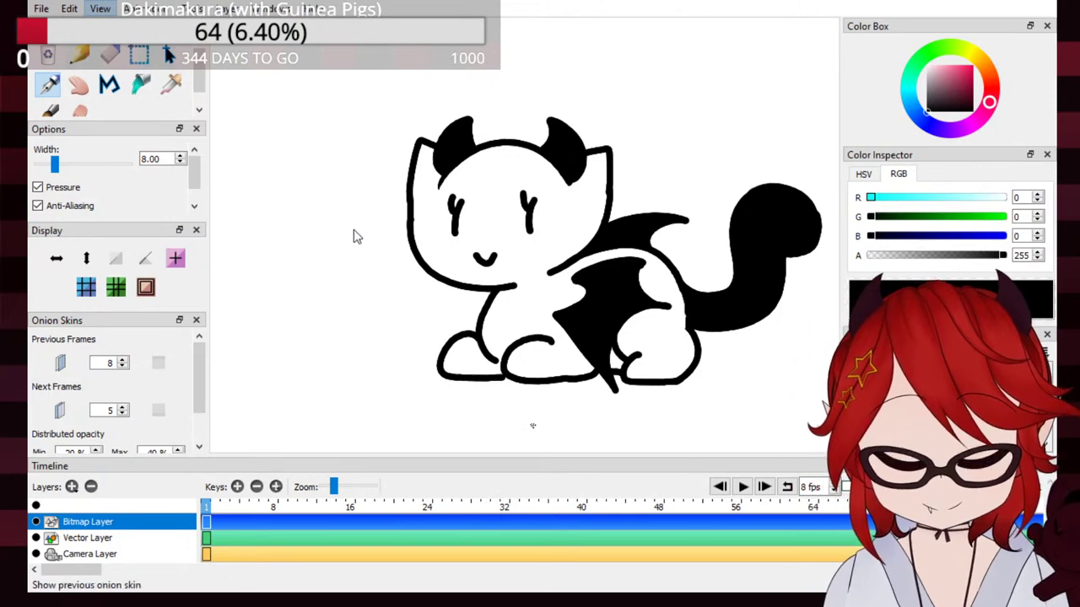
Step: Show onion skins for the previous and next frames, and add a blank keyframe at frame 2 of the bitmap layer
key("alt+p")
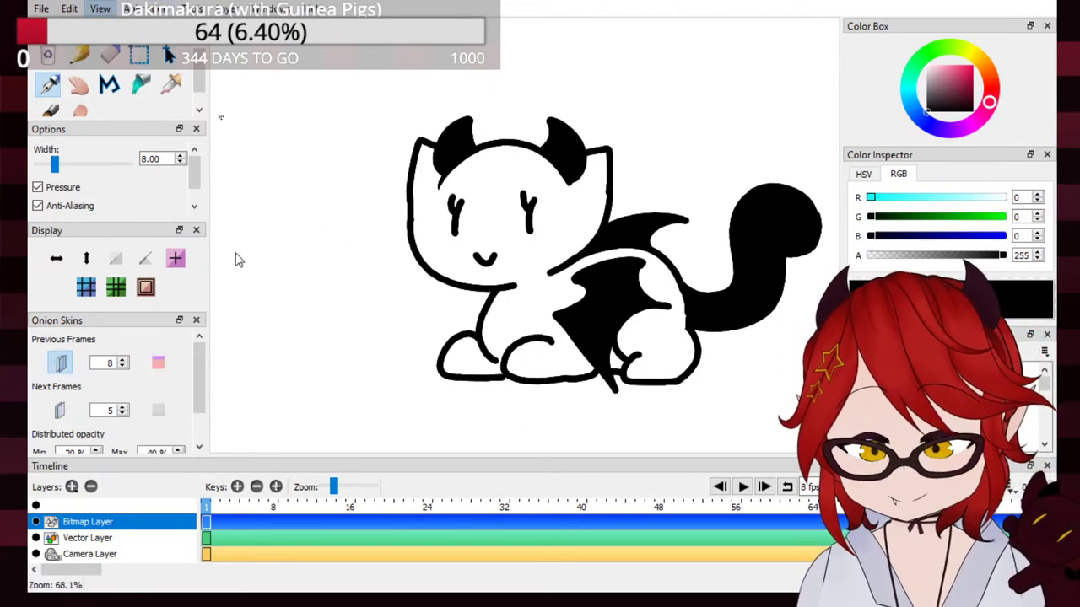
key("alt+n")
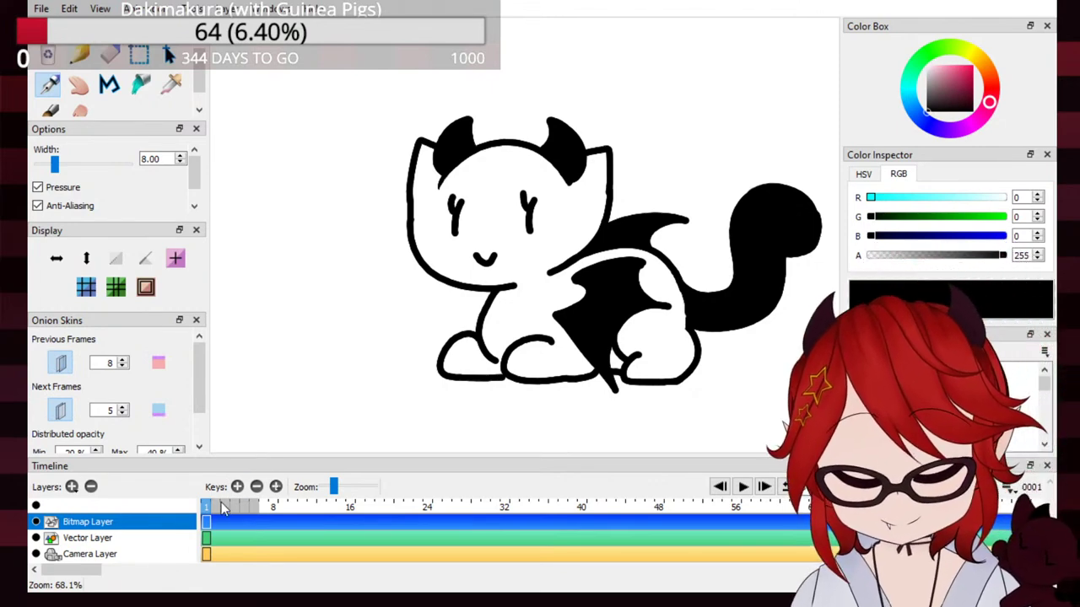
key("F7")
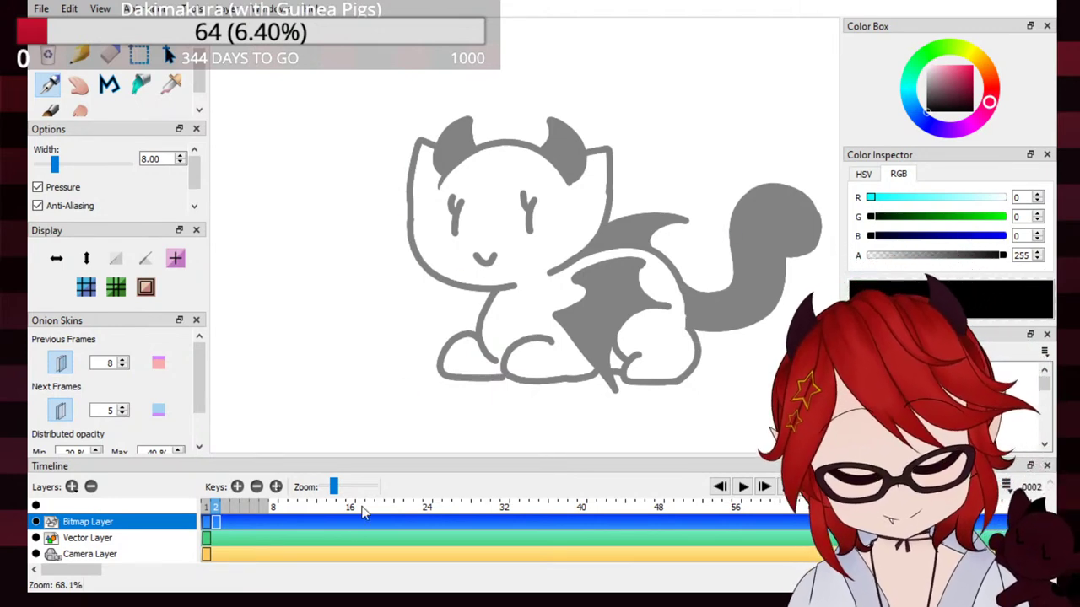
Step: Add a blank keyframe at frame 6 of the bitmap layer
left_click(263, 507)
left_click(254, 507)
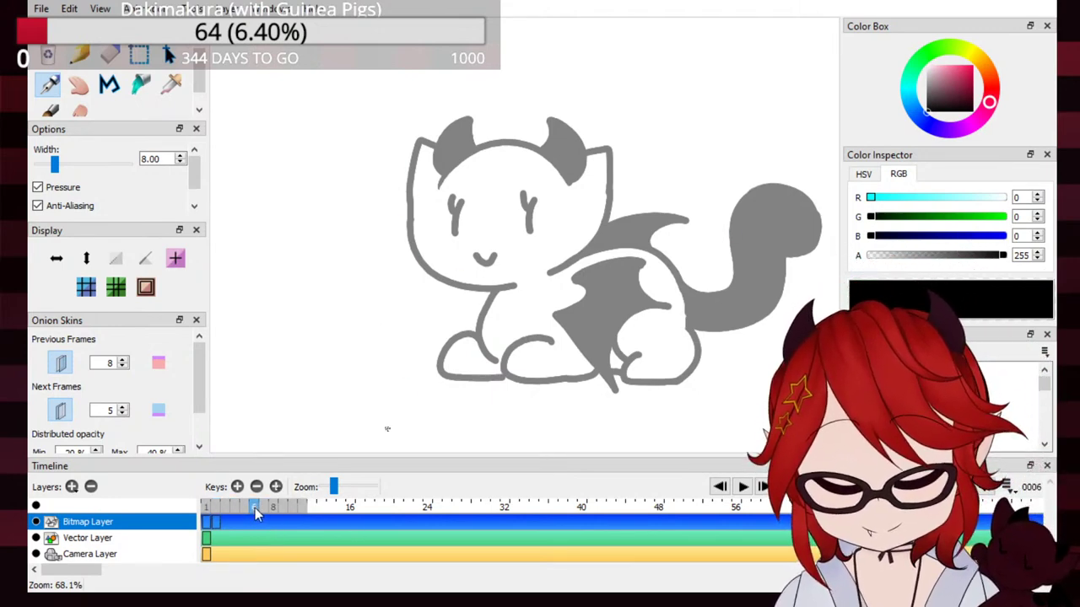
left_click(238, 488)
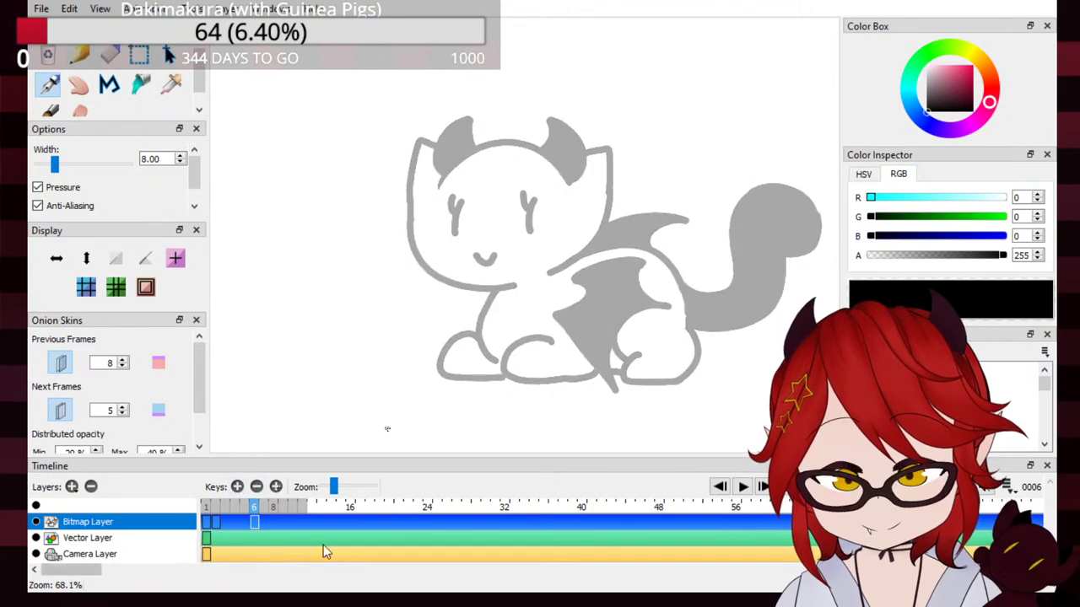
Step: Delete the blank keyframe at frame 2 of the bitmap layer and return to frame 6
left_click(217, 506)
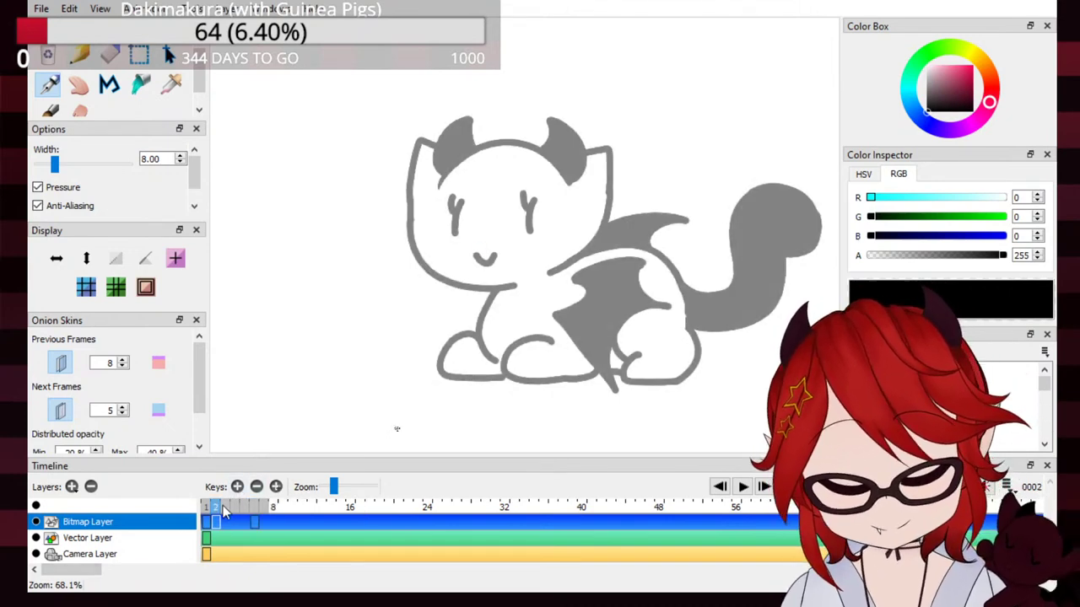
left_click(256, 487)
left_click(255, 508)
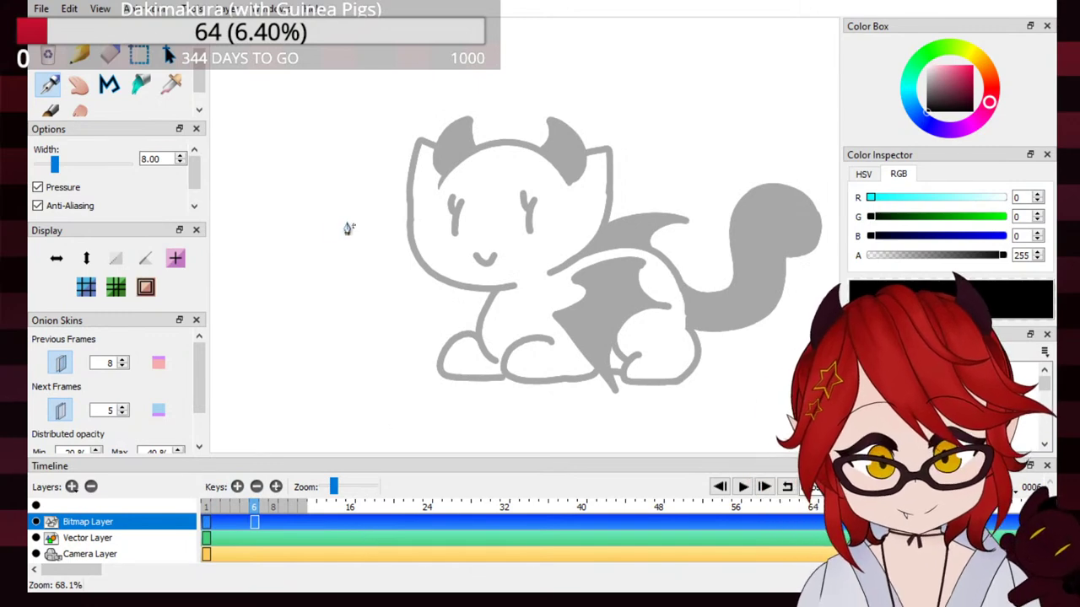
Step: Try to outline the lowered head's side and pointed ears in front of the onion-skinned cat
left_click_drag(353, 222, 313, 310)
mouse_move(346, 225)
left_mouse_down()
mouse_move(398, 211)
mouse_move(377, 190)
mouse_move(403, 209)
mouse_move(359, 185)
mouse_move(408, 217)
left_mouse_up()
key("ctrl+z")
key("ctrl+z")
key("ctrl+z")
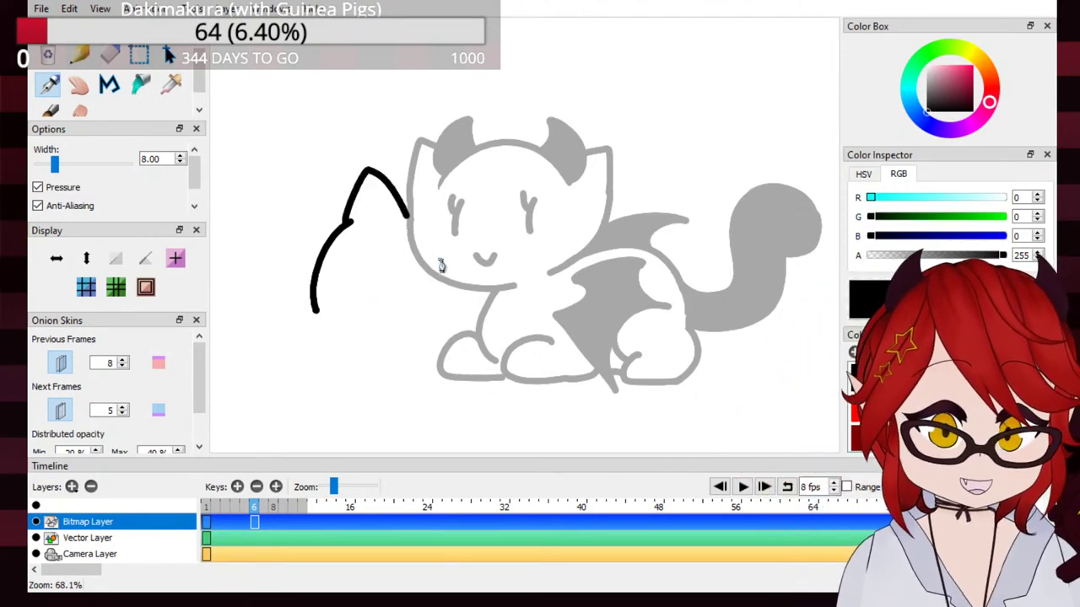
key("ctrl+z")
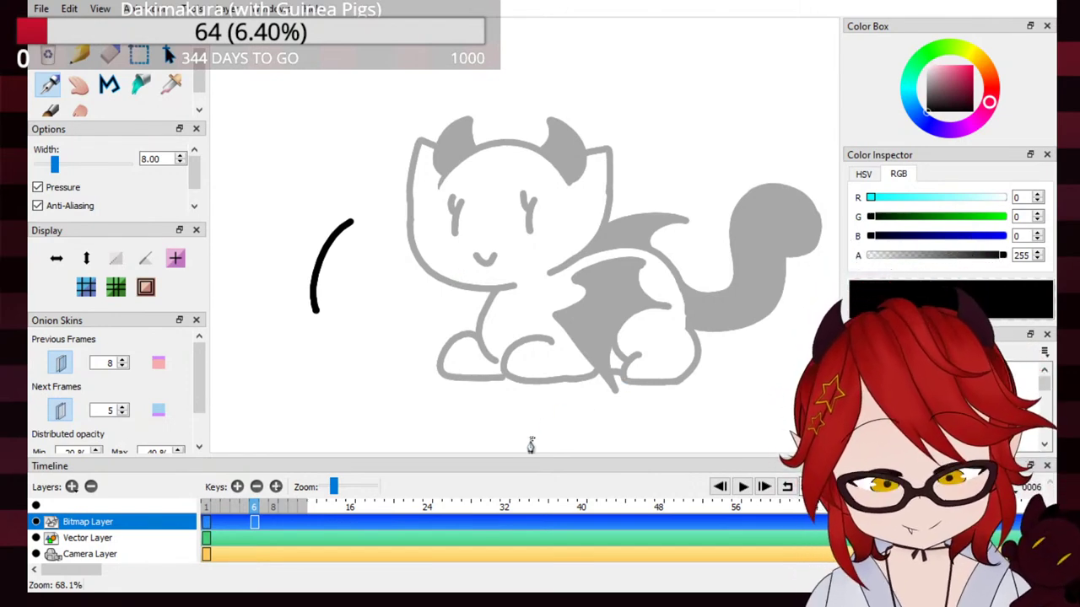
mouse_move(301, 322)
left_mouse_down()
mouse_move(282, 345)
mouse_move(306, 365)
left_mouse_up()
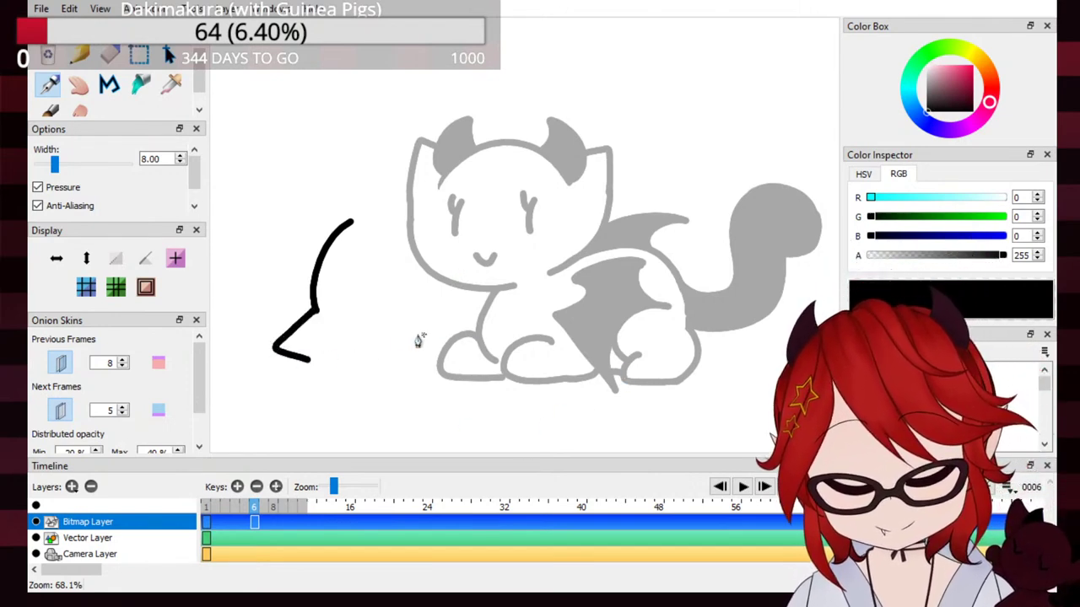
key("ctrl+z")
mouse_move(308, 312)
left_mouse_down()
mouse_move(275, 360)
mouse_move(349, 362)
left_mouse_up()
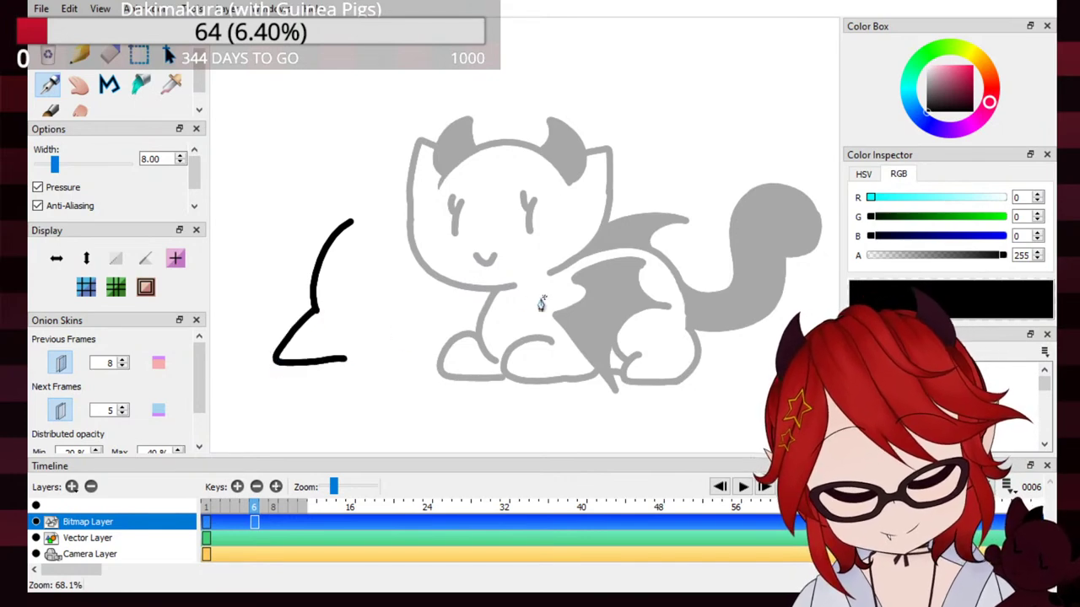
key("ctrl+z")
key("ctrl+z")
Step: Try a lower head outline with two pointed ears, and test short eye strokes inside it
mouse_move(334, 251)
left_mouse_down()
mouse_move(307, 299)
mouse_move(313, 340)
mouse_move(333, 386)
mouse_move(367, 386)
left_mouse_up()
key("ctrl+z")
mouse_move(313, 347)
left_mouse_down()
mouse_move(329, 378)
mouse_move(385, 374)
left_mouse_up()
mouse_move(333, 253)
left_mouse_down()
mouse_move(378, 201)
mouse_move(402, 228)
left_mouse_up()
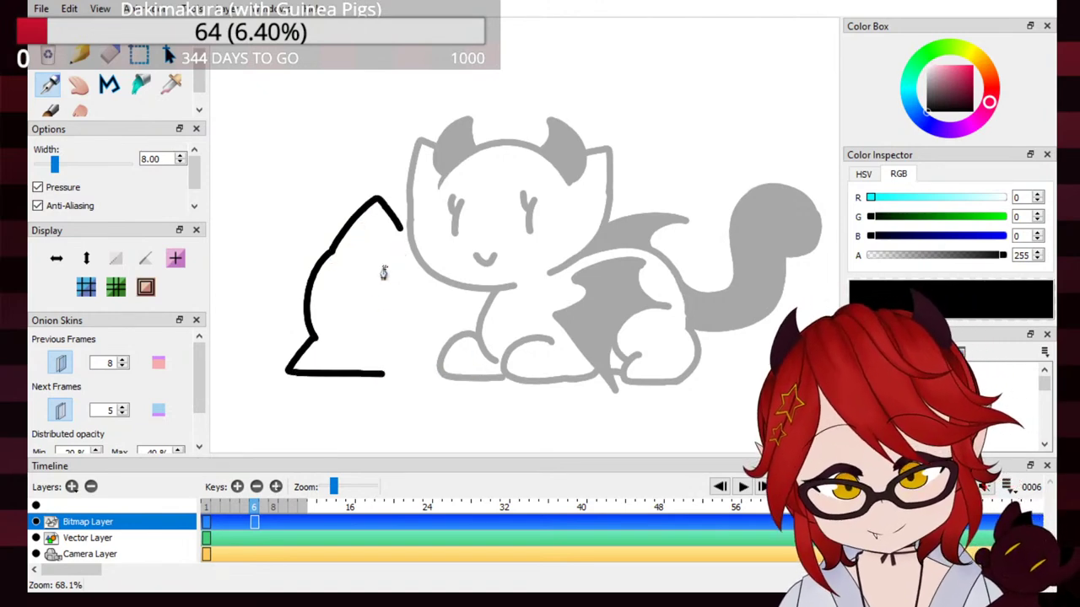
left_click_drag(335, 361, 366, 374)
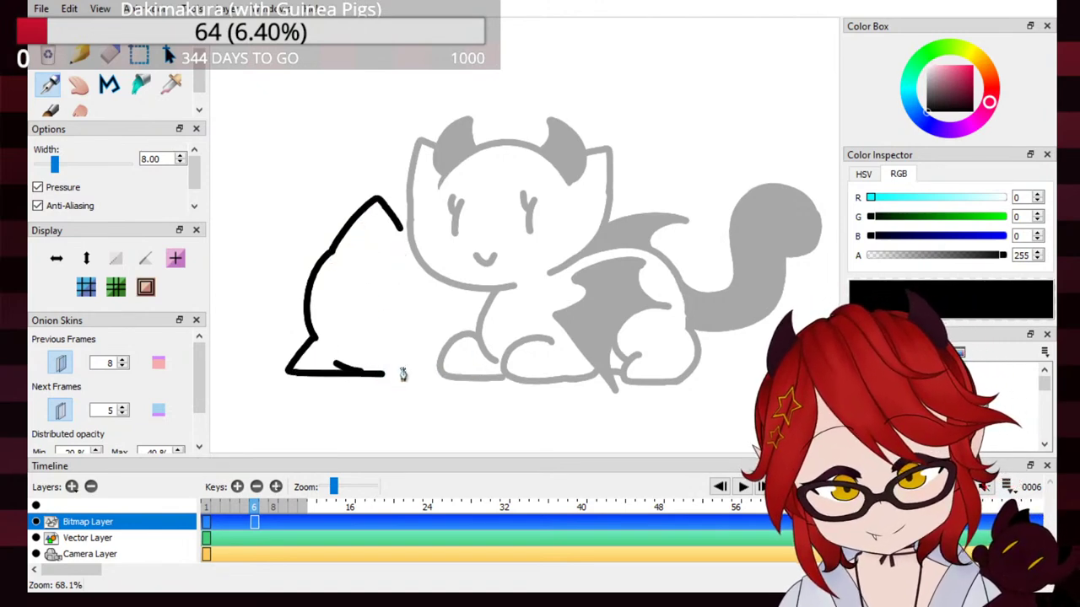
key("ctrl+z")
left_click_drag(346, 337, 377, 337)
key("ctrl+z")
key("ctrl+z")
left_click_drag(364, 276, 390, 280)
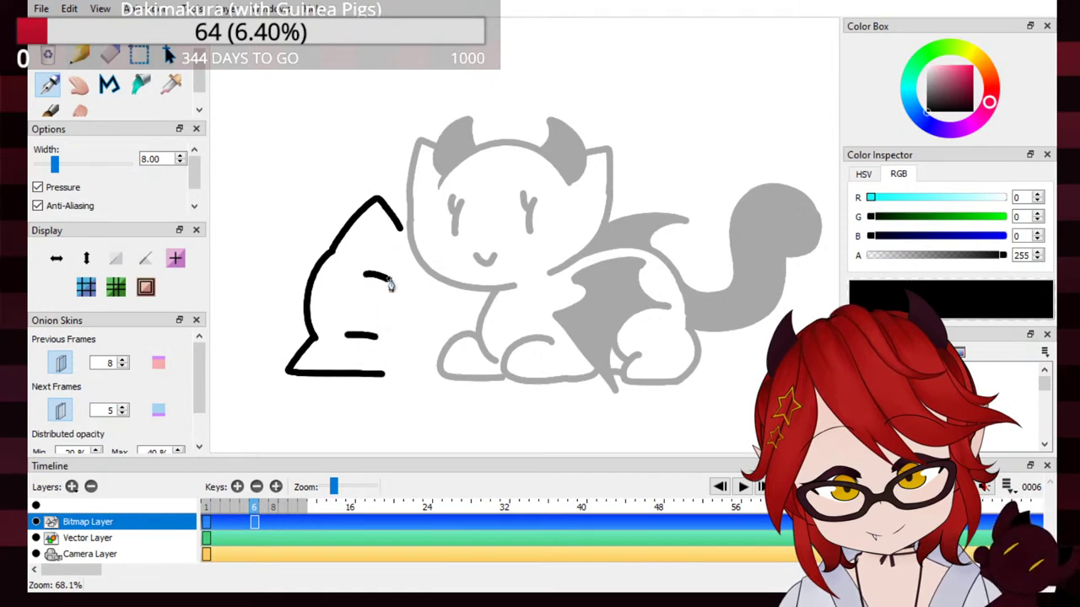
key("ctrl+z")
Step: Try extending the head outline toward the body along its chin and crown, and undo the whole outline
left_click_drag(386, 373, 461, 353)
key("ctrl+z")
left_click_drag(384, 375, 460, 357)
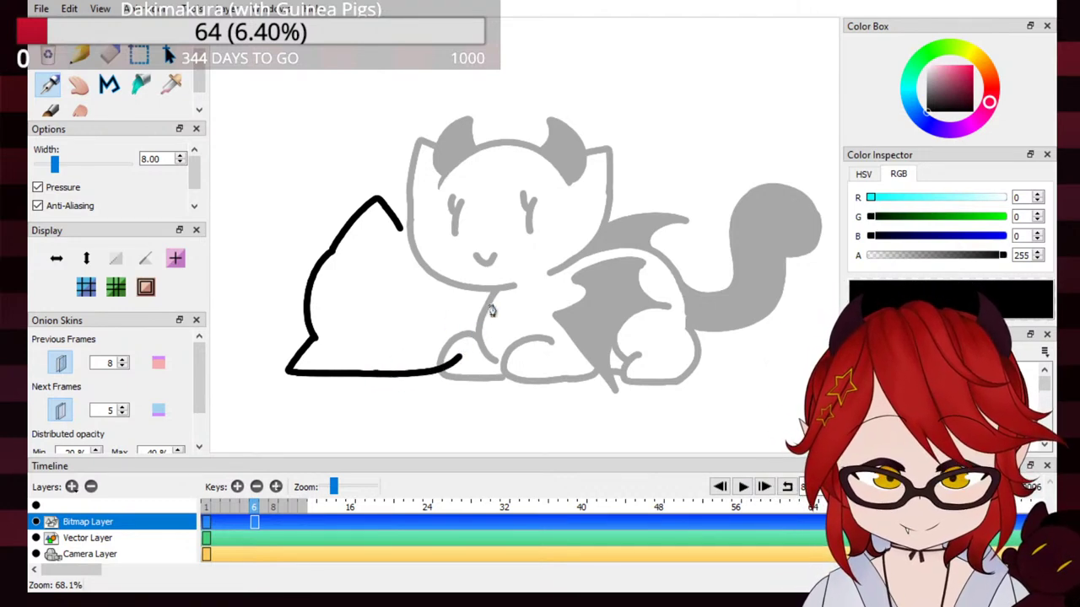
key("ctrl+z")
left_click_drag(402, 226, 462, 259)
key("ctrl+z")
left_click_drag(402, 226, 469, 256)
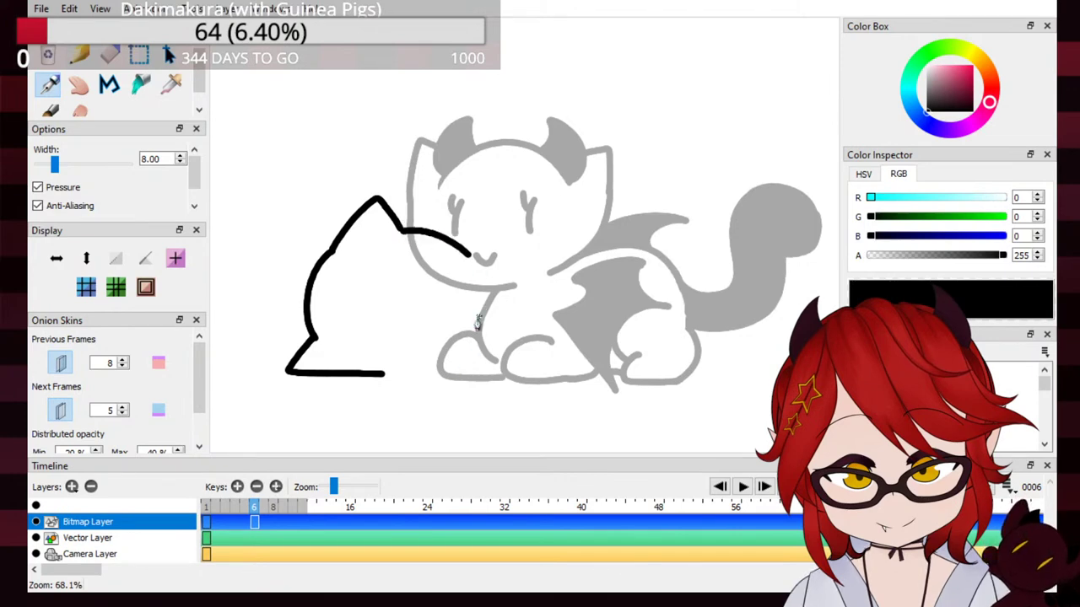
key("ctrl+z")
key("ctrl+z")
key("ctrl+z")
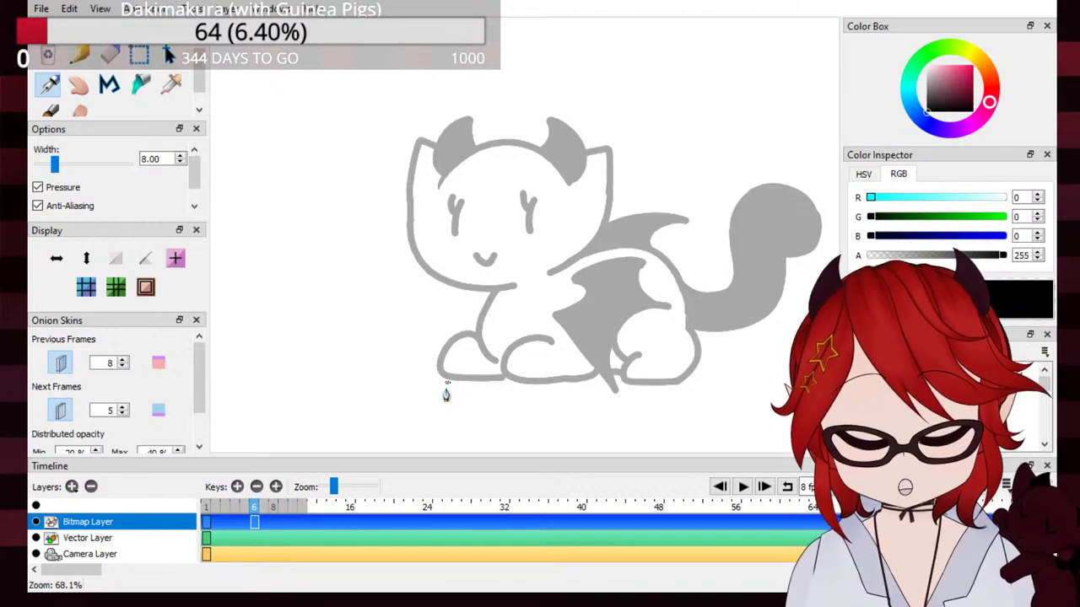
Step: Try redrawing the lowered head with a rounded cheek, a flattened lower ear and a raised upper ear
mouse_move(355, 267)
left_mouse_down()
mouse_move(369, 228)
mouse_move(414, 197)
mouse_move(351, 238)
mouse_move(413, 196)
mouse_move(388, 216)
mouse_move(416, 214)
left_mouse_up()
key("ctrl+z")
key("ctrl+z")
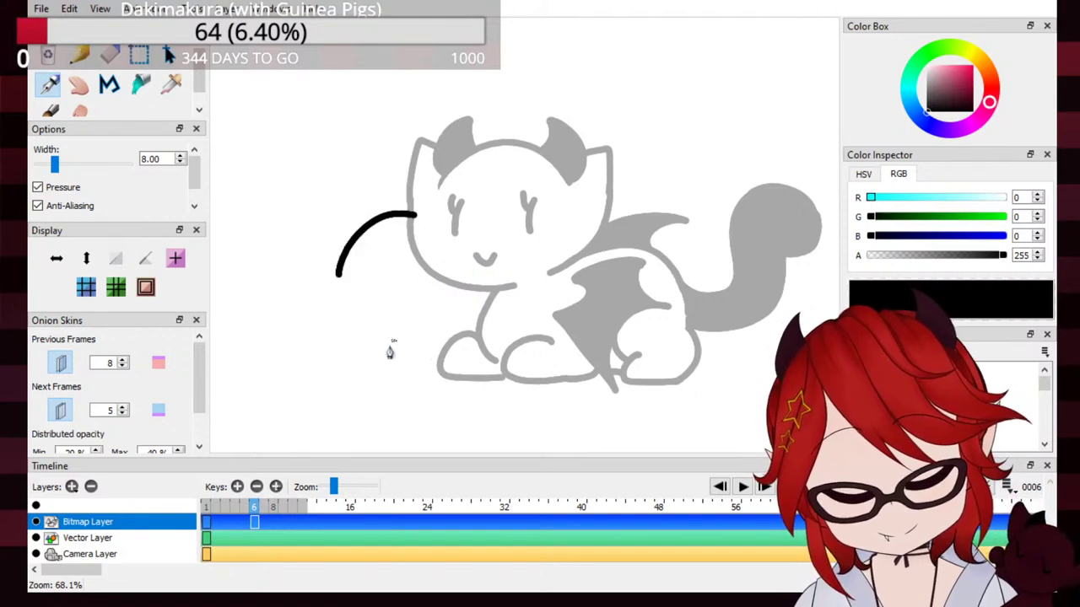
key("ctrl+z")
left_click_drag(327, 355, 370, 242)
key("ctrl+z")
left_click_drag(329, 335, 389, 234)
mouse_move(330, 341)
left_mouse_down()
mouse_move(340, 374)
mouse_move(387, 365)
left_mouse_up()
key("ctrl+z")
left_click_drag(329, 338, 434, 368)
key("ctrl+z")
mouse_move(327, 339)
left_mouse_down()
mouse_move(281, 363)
mouse_move(420, 368)
left_mouse_up()
key("ctrl+z")
left_click_drag(330, 338, 454, 368)
left_click_drag(383, 226, 455, 226)
key("ctrl+z")
mouse_move(385, 228)
left_mouse_down()
mouse_move(454, 226)
mouse_move(492, 270)
left_mouse_up()
Step: Try drawing a rounded front paw beside the head's chin line, and undo it
mouse_move(476, 331)
left_mouse_down()
mouse_move(453, 362)
mouse_move(525, 367)
mouse_move(584, 350)
mouse_move(556, 337)
left_mouse_up()
key("ctrl+z")
mouse_move(475, 333)
left_mouse_down()
mouse_move(558, 376)
mouse_move(499, 364)
left_mouse_up()
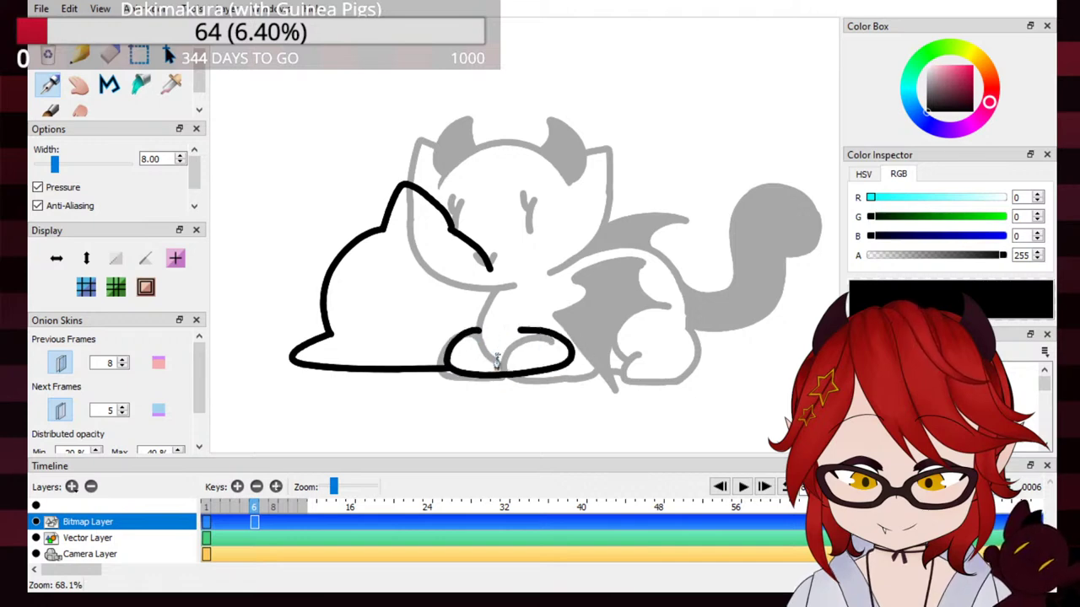
key("ctrl+z")
mouse_move(477, 319)
left_mouse_down()
mouse_move(474, 372)
mouse_move(547, 346)
mouse_move(447, 341)
mouse_move(531, 367)
mouse_move(448, 371)
mouse_move(535, 378)
mouse_move(511, 339)
mouse_move(453, 360)
mouse_move(508, 378)
mouse_move(511, 331)
left_mouse_up()
key("ctrl+z")
key("ctrl+z")
key("ctrl+z")
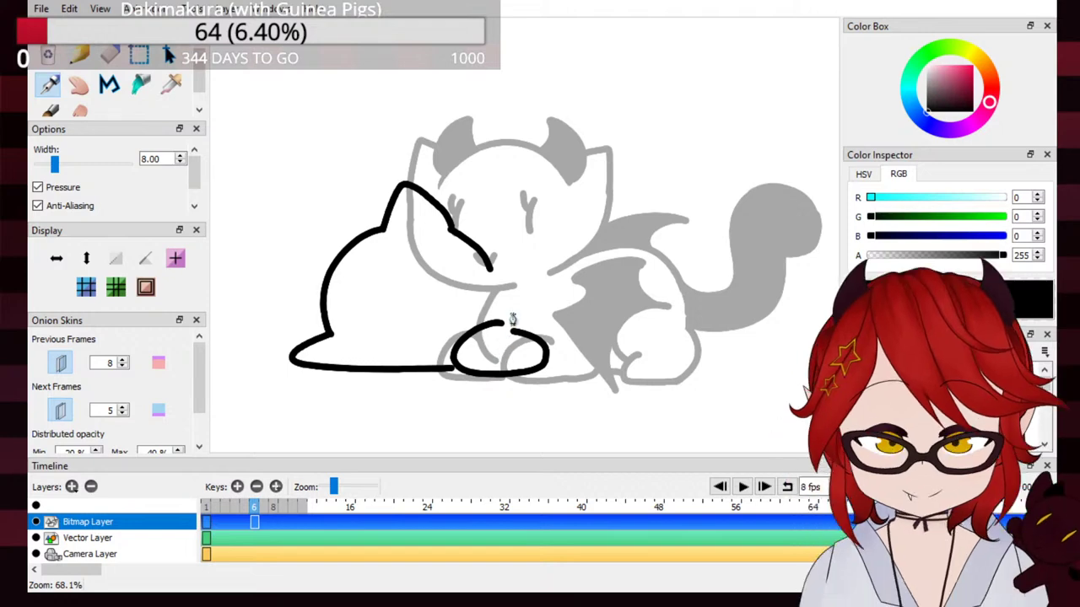
key("ctrl+z")
key("ctrl+z")
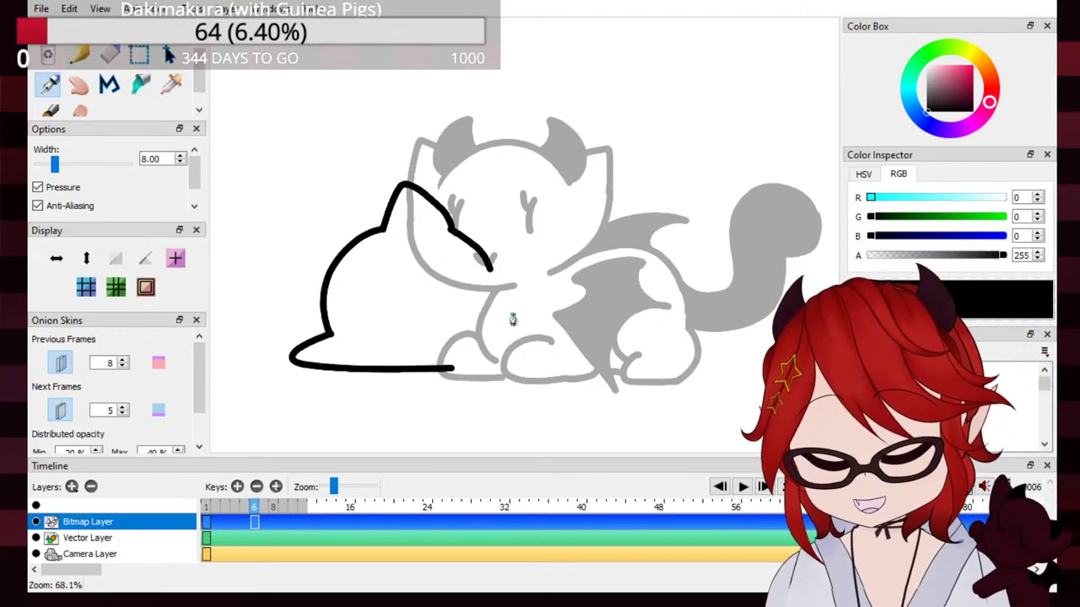
Step: Try adding two slanted eyes to the tilted head, and undo the entire head drawing
left_click_drag(372, 335, 394, 312)
left_click_drag(417, 275, 439, 254)
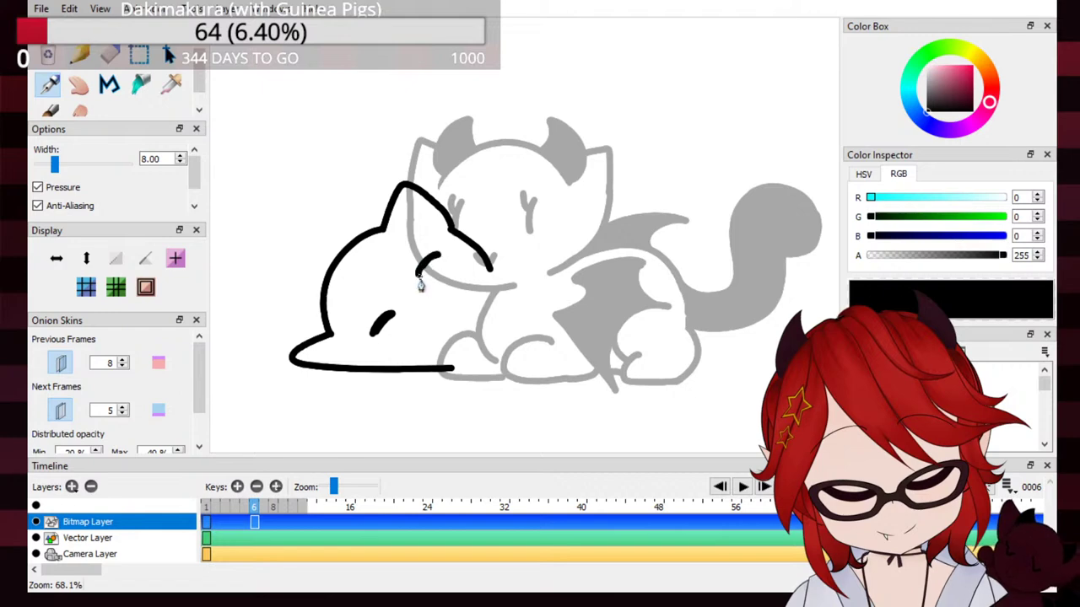
key("ctrl+z")
key("ctrl+z")
left_click_drag(434, 246, 419, 268)
key("ctrl+z")
key("ctrl+z")
key("ctrl+z")
key("ctrl+z")
key("ctrl+z")
key("ctrl+z")
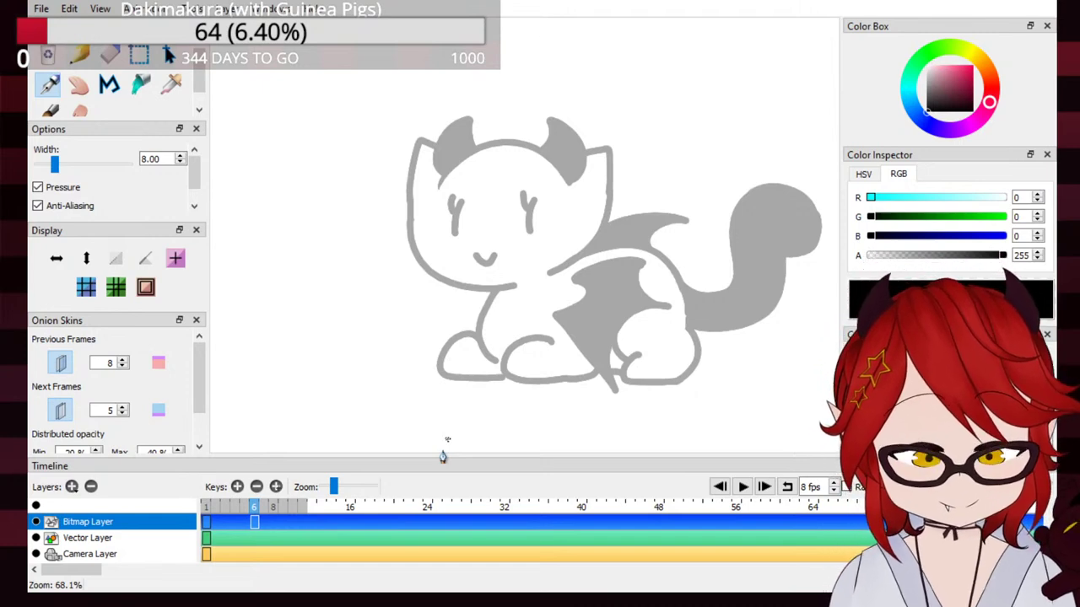
Step: Try several curved strokes for the forehead, both beside and over the onion-skinned head, and undo them
left_click_drag(338, 321, 382, 229)
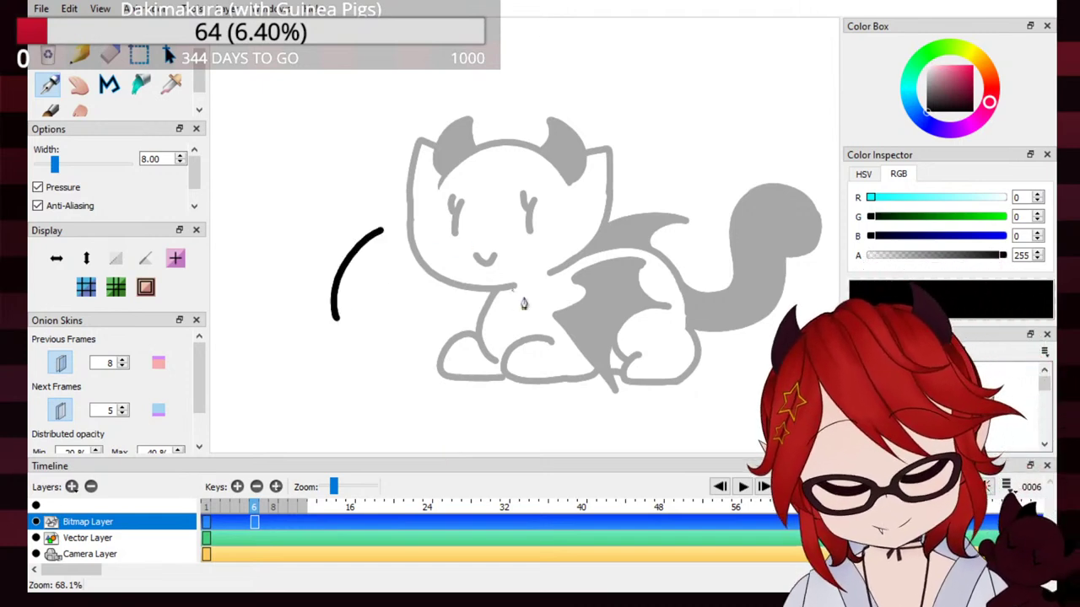
key("ctrl+z")
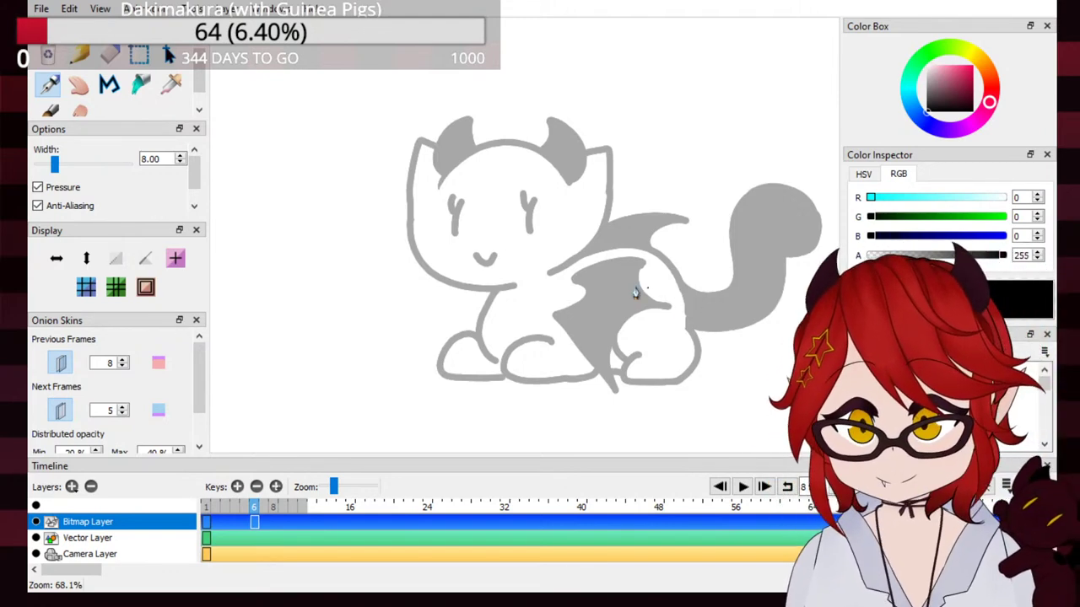
left_click_drag(401, 238, 462, 161)
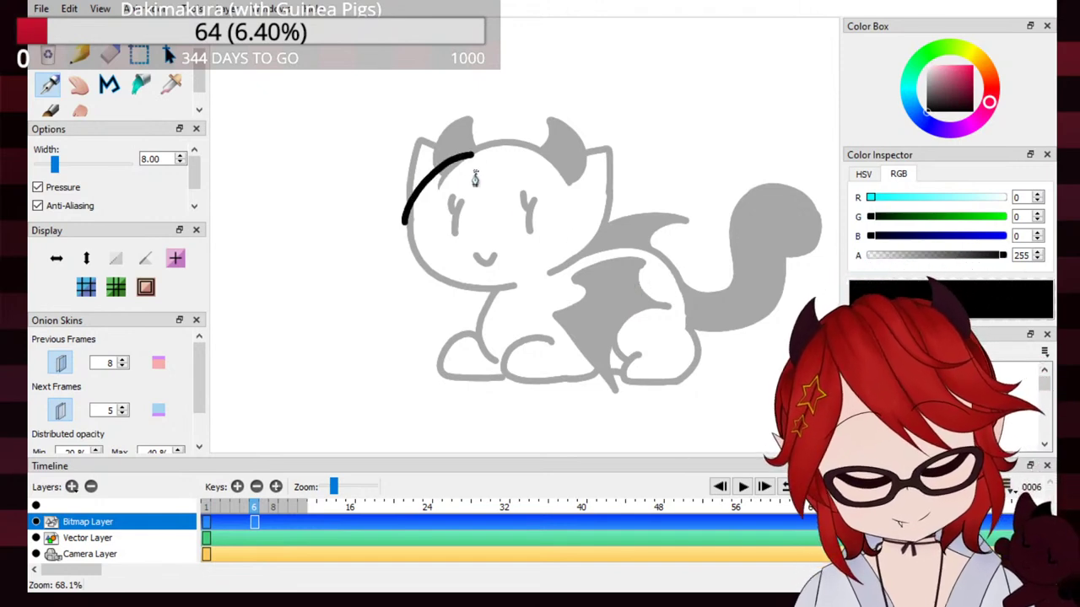
key("ctrl+z")
left_click_drag(394, 243, 460, 162)
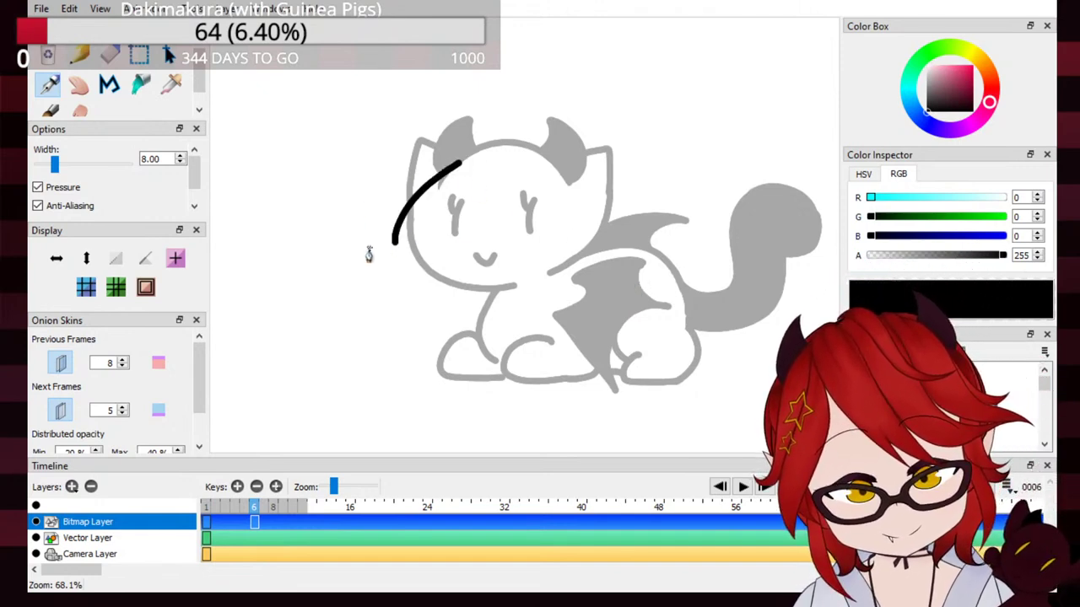
key("ctrl+z")
left_click_drag(325, 324, 382, 214)
key("ctrl+z")
left_click_drag(312, 314, 375, 208)
key("ctrl+z")
left_click_drag(311, 304, 372, 201)
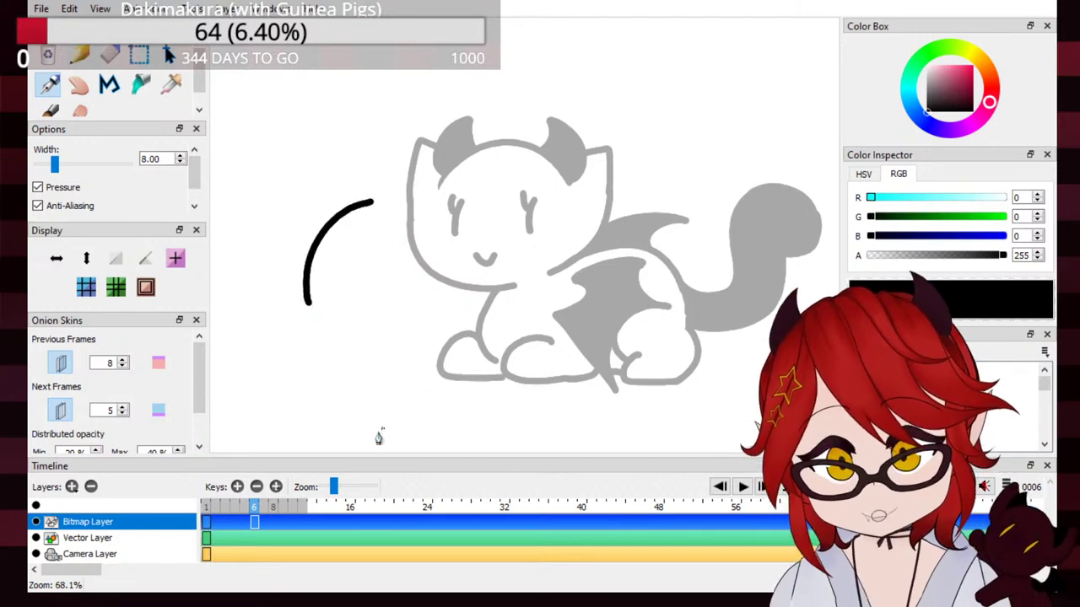
key("ctrl+z")
mouse_move(302, 296)
left_mouse_down()
mouse_move(360, 167)
mouse_move(401, 175)
mouse_move(284, 332)
left_mouse_up()
key("ctrl+z")
key("ctrl+z")
key("ctrl+z")
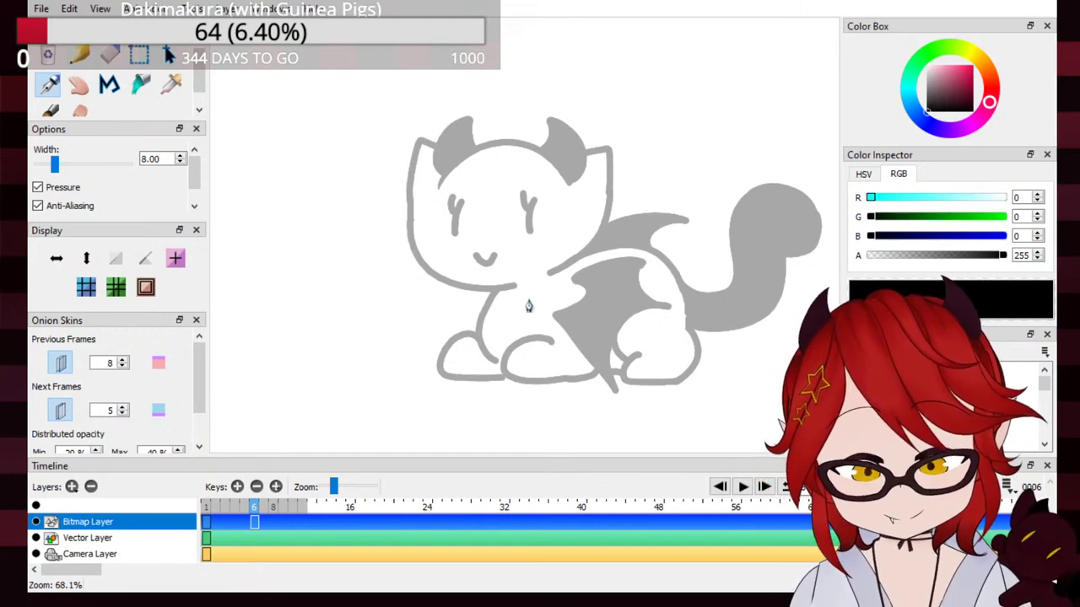
Step: Try drawing a freehand circle for the head in front of the cat, and undo it
mouse_move(312, 240)
left_mouse_down()
mouse_move(427, 355)
mouse_move(330, 245)
mouse_move(362, 379)
mouse_move(333, 221)
mouse_move(260, 305)
mouse_move(313, 224)
left_mouse_up()
key("ctrl+z")
key("ctrl+z")
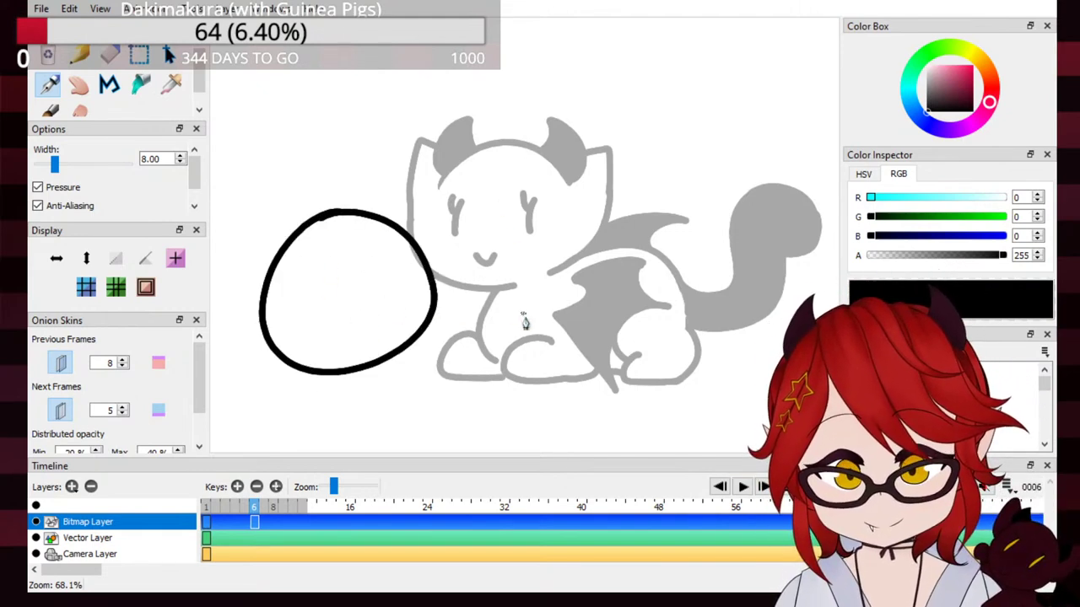
mouse_move(253, 331)
left_mouse_down()
mouse_move(226, 374)
mouse_move(350, 376)
left_mouse_up()
key("ctrl+z")
key("ctrl+z")
Step: Trace a circle over the onion-skinned head, move it down in front of the cat's chest and deselect it
mouse_move(498, 142)
left_mouse_down()
mouse_move(410, 222)
mouse_move(485, 141)
left_mouse_up()
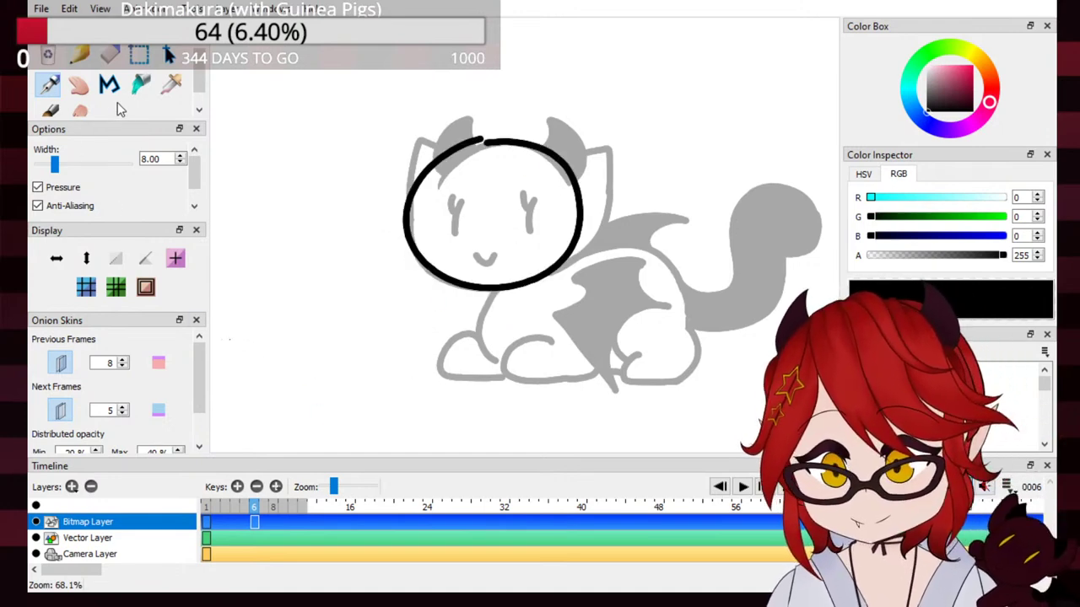
left_click(140, 85)
left_click(49, 83)
left_click(169, 56)
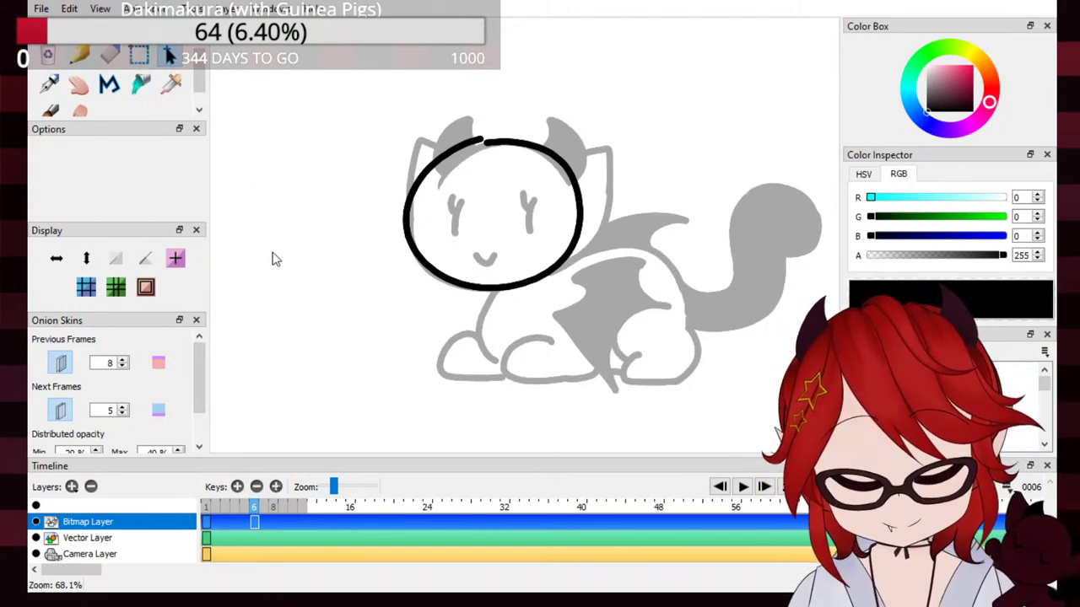
left_click(143, 64)
left_click_drag(365, 80, 605, 345)
left_click(168, 55)
mouse_move(562, 198)
left_mouse_down()
mouse_move(550, 219)
mouse_move(446, 288)
left_mouse_up()
left_click_drag(447, 371, 423, 376)
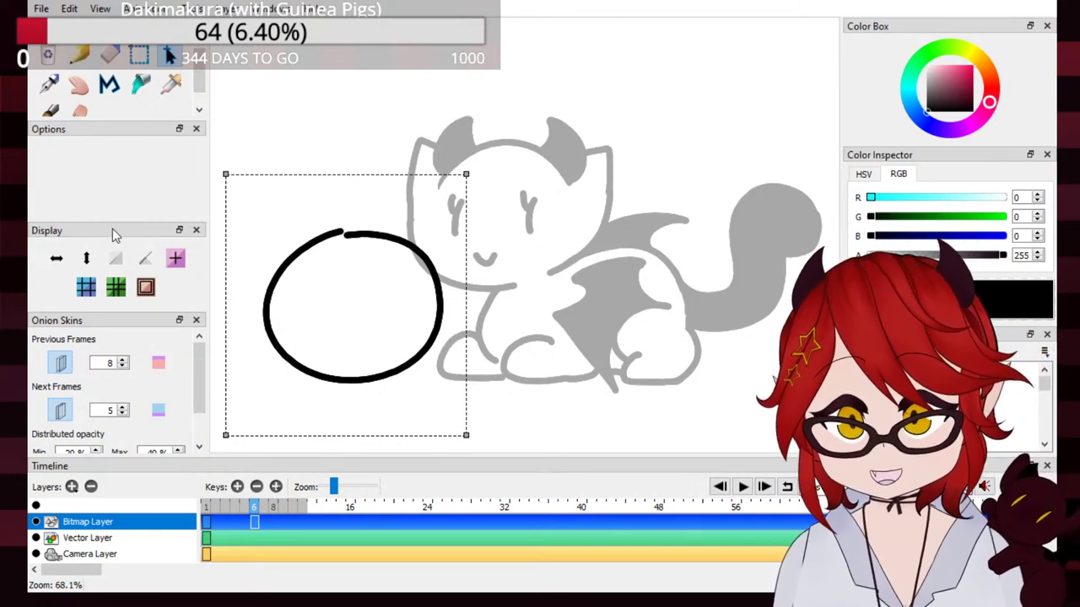
left_click(140, 56)
left_click(340, 88)
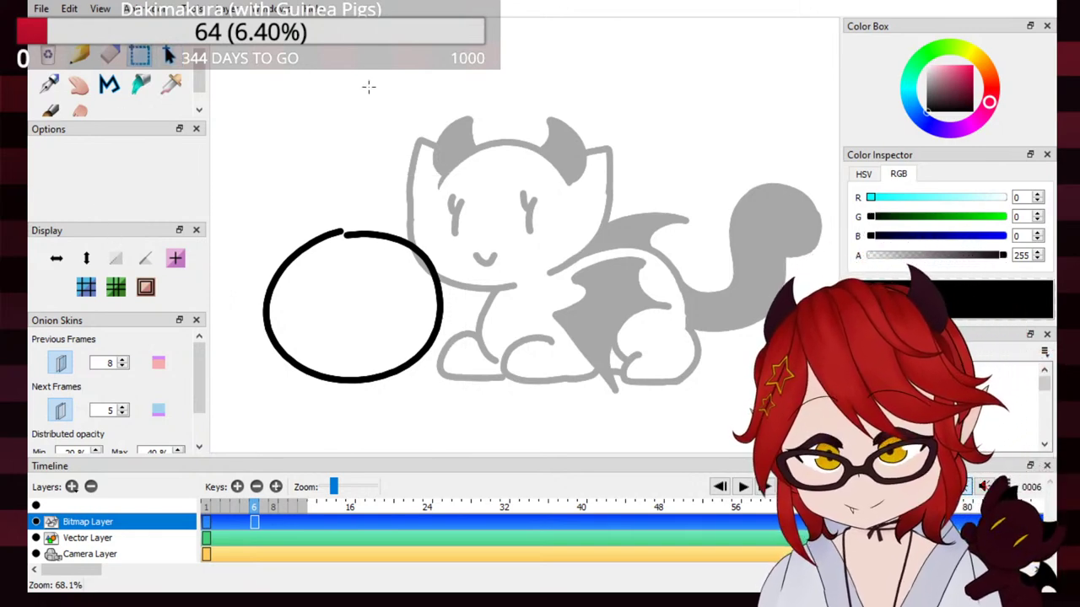
Step: Draw a pointed lower ear along the bottom of the head circle with the Pen tool
left_click(50, 88)
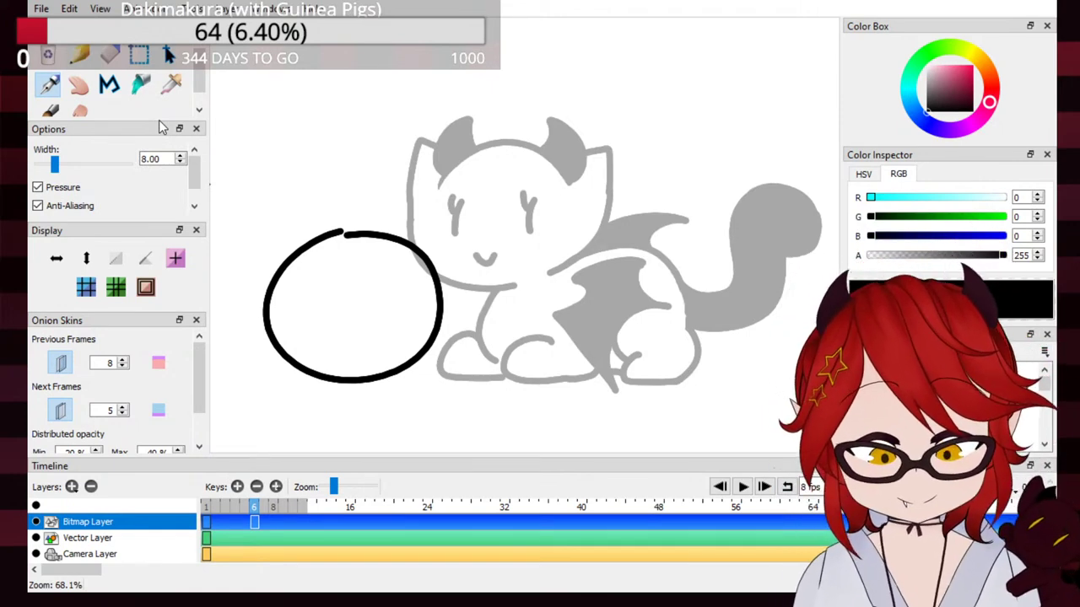
left_click_drag(400, 340, 553, 320)
left_click_drag(668, 305, 594, 290)
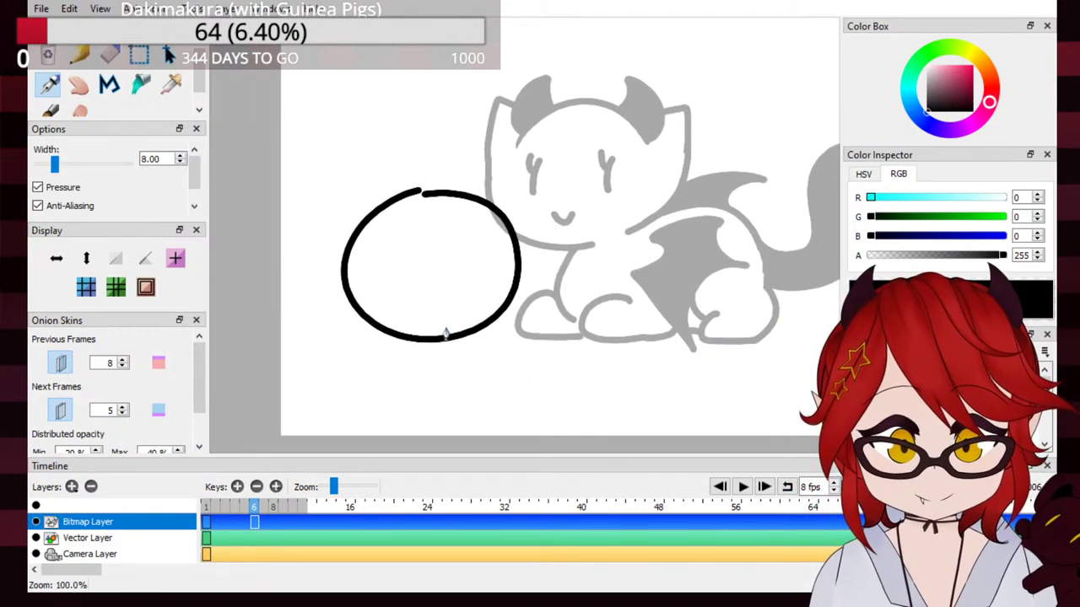
mouse_move(348, 308)
left_mouse_down()
mouse_move(309, 341)
mouse_move(429, 334)
left_mouse_up()
Step: Draw a pointed ear on top of the head circle, undoing and redrawing it to refine its shape
mouse_move(388, 198)
left_mouse_down()
mouse_move(421, 141)
mouse_move(455, 180)
mouse_move(413, 172)
mouse_move(465, 191)
left_mouse_up()
key("ctrl+z")
key("ctrl+z")
mouse_move(390, 199)
left_mouse_down()
mouse_move(436, 168)
mouse_move(398, 174)
mouse_move(445, 172)
mouse_move(394, 202)
mouse_move(415, 143)
mouse_move(462, 196)
left_mouse_up()
key("ctrl+z")
key("ctrl+z")
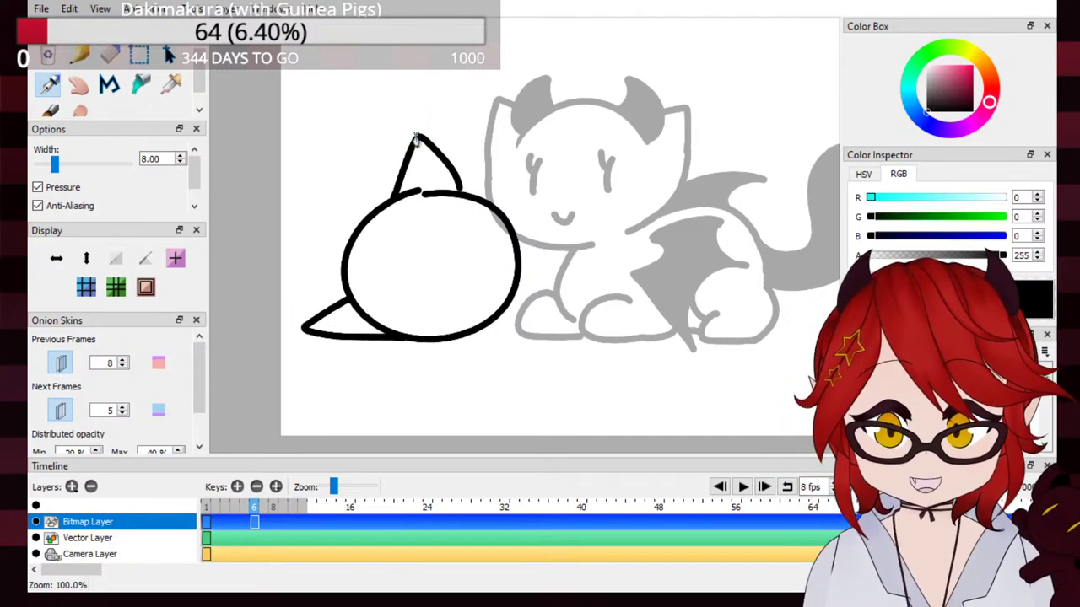
key("ctrl+z")
mouse_move(392, 199)
left_mouse_down()
mouse_move(397, 157)
mouse_move(447, 194)
mouse_move(400, 156)
mouse_move(448, 193)
mouse_move(404, 140)
mouse_move(453, 183)
mouse_move(393, 169)
mouse_move(446, 182)
mouse_move(410, 155)
mouse_move(441, 181)
left_mouse_up()
key("ctrl+z")
key("ctrl+z")
key("ctrl+z")
key("ctrl+z")
left_click_drag(660, 234, 572, 273)
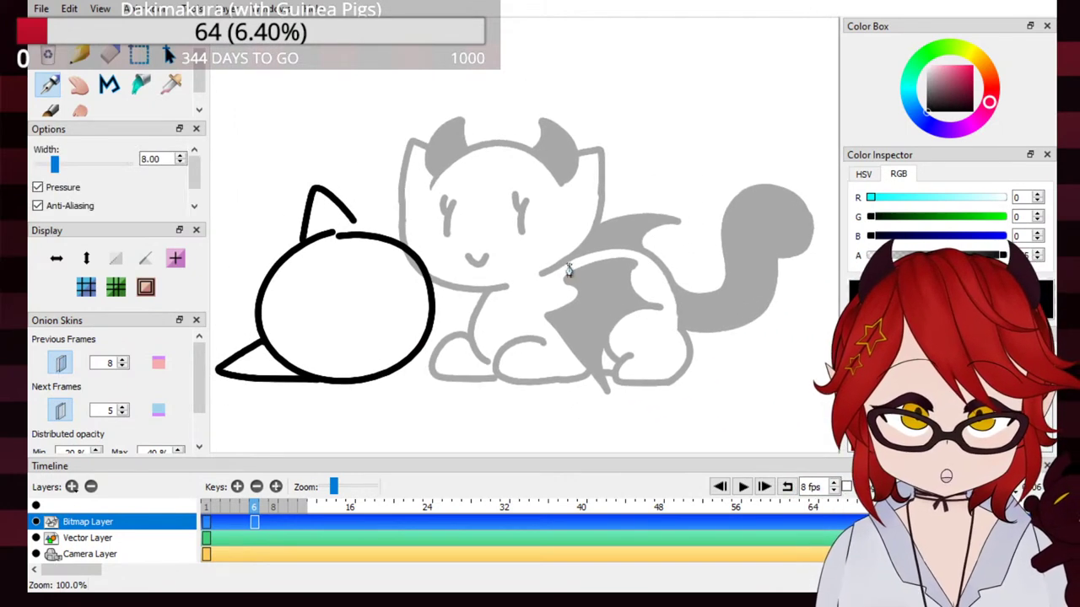
key("r")
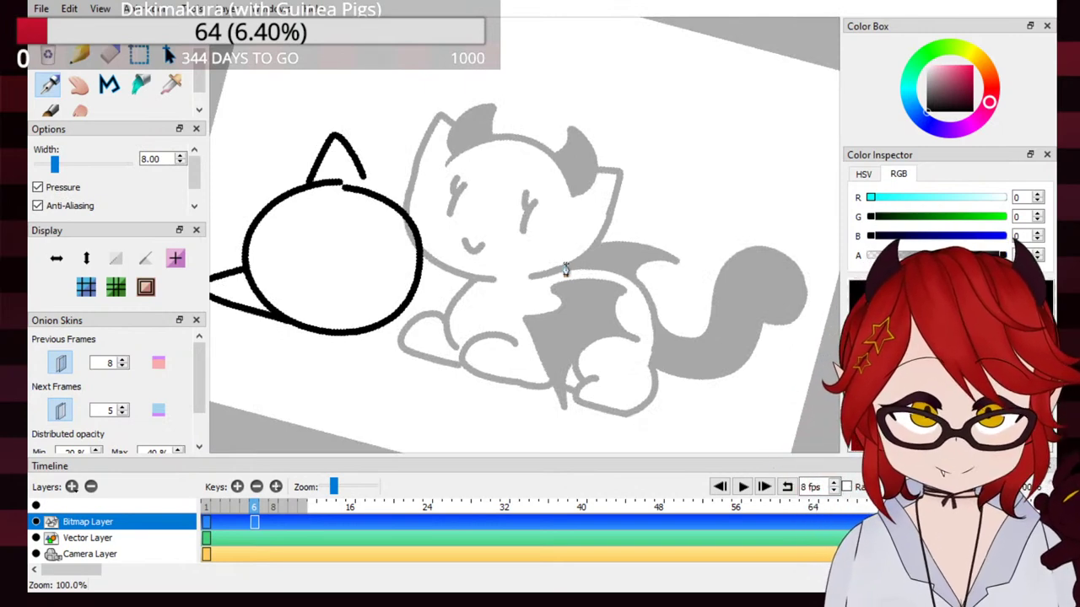
key("r")
key("r")
key("r")
key("r")
key("r")
key("r")
key("r")
key("r")
key("r")
key("r")
key("r")
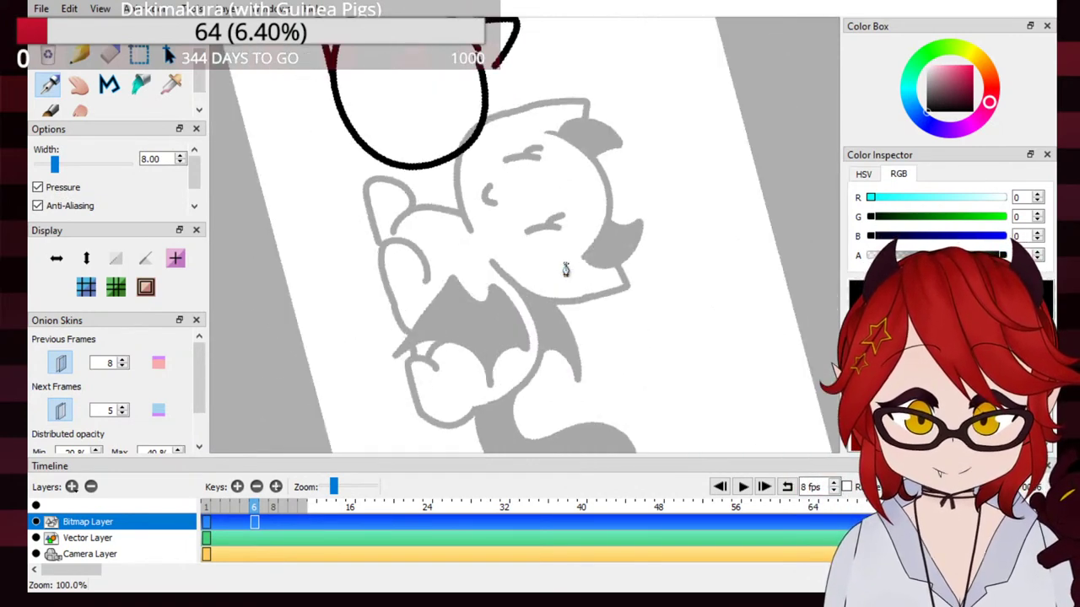
key("r")
key("r")
key("r")
key("r")
key("r")
key("r")
key("r")
key("r")
key("r")
key("r")
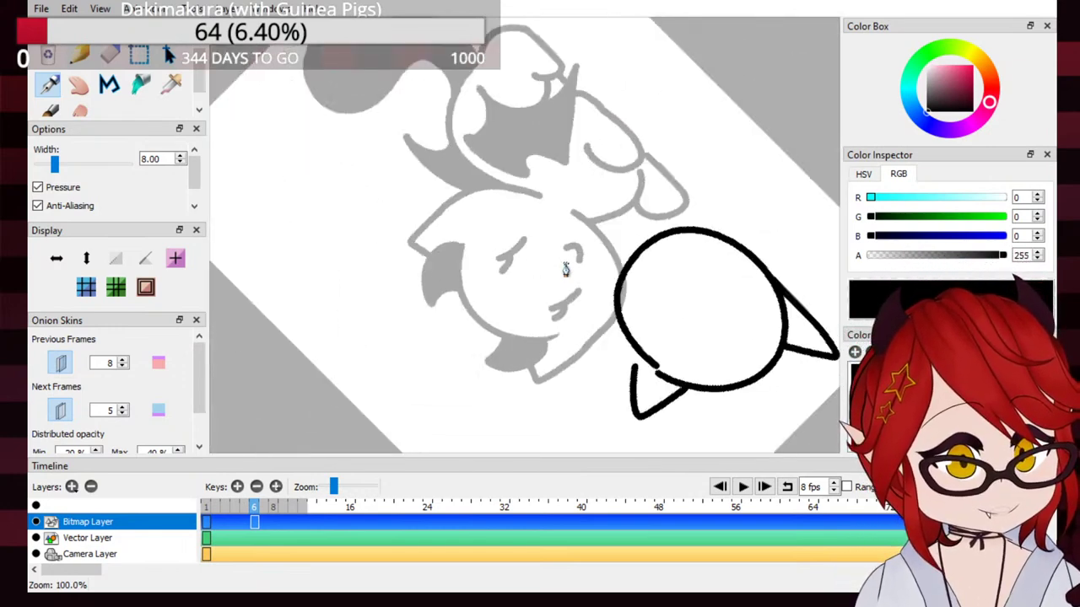
key("r")
key("r")
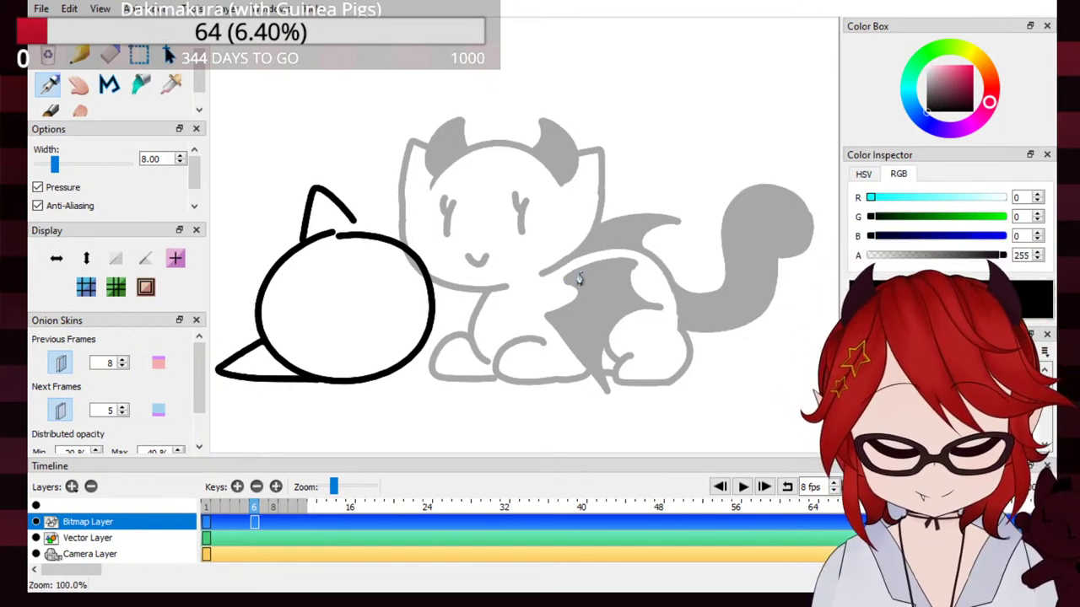
left_click_drag(309, 332, 331, 319)
left_click_drag(346, 282, 368, 257)
key("ctrl+z")
key("ctrl+z")
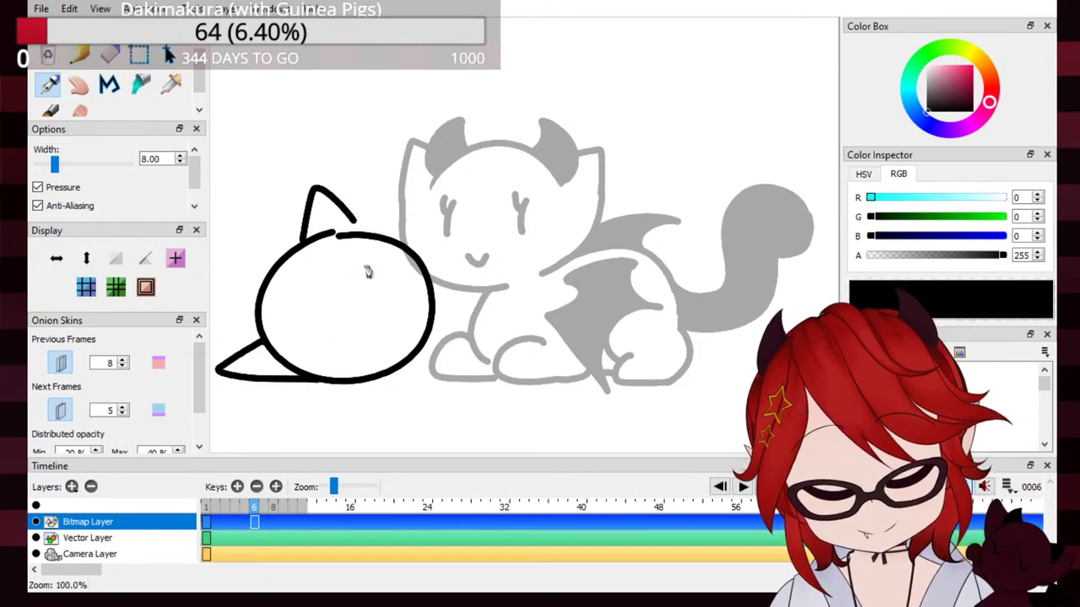
left_click_drag(305, 344, 338, 341)
mouse_move(355, 302)
left_mouse_down()
mouse_move(368, 278)
mouse_move(351, 274)
mouse_move(368, 261)
left_mouse_up()
key("ctrl+z")
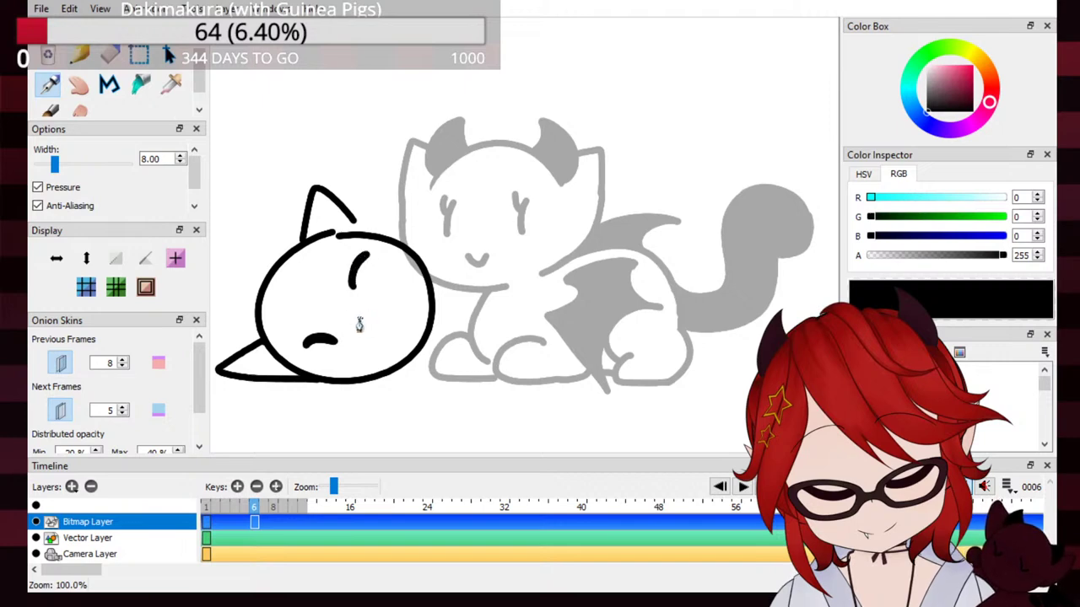
key("ctrl+z")
key("ctrl+z")
Step: Draw two short curved closed eyes and a small smile on the tilted head with the Pen tool
left_click_drag(312, 348, 335, 322)
left_click_drag(348, 285, 353, 255)
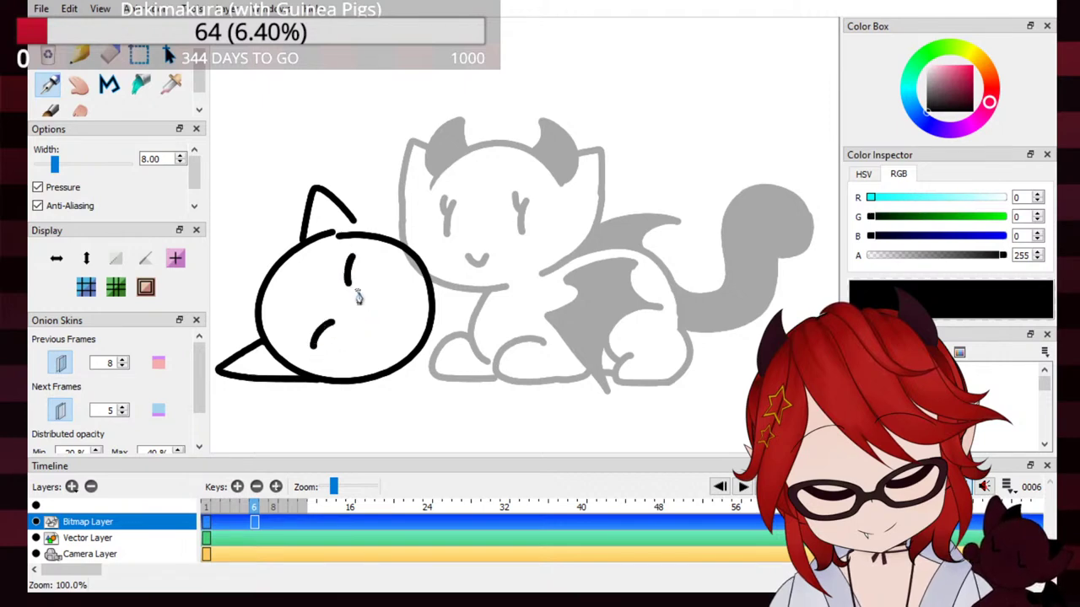
left_click_drag(381, 298, 379, 318)
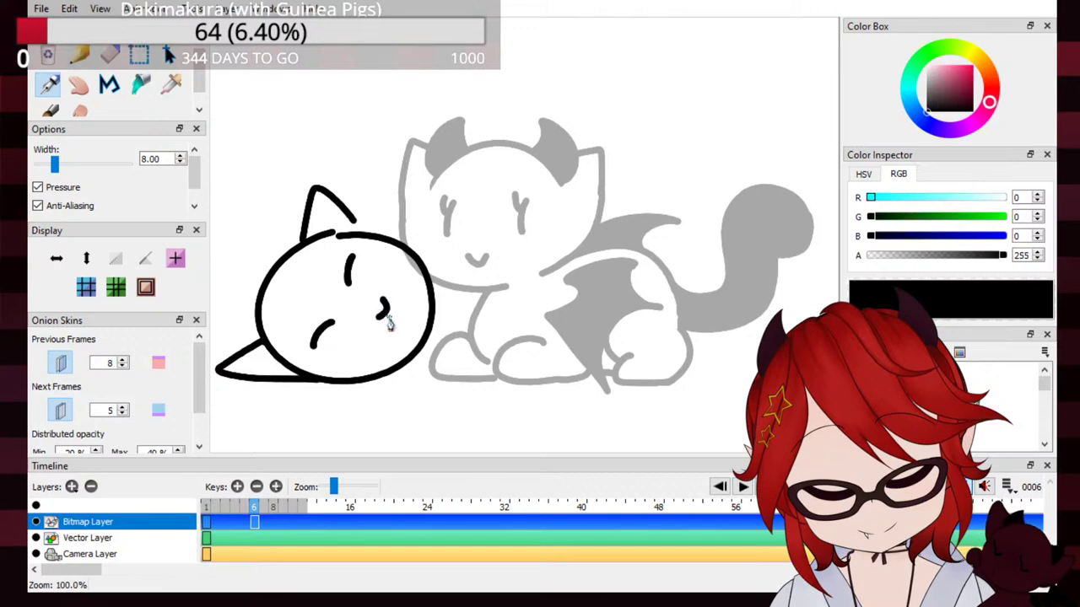
Step: Draw an oval front paw beside the head, a raised front leg above it, and the belly line running into a raised hind leg
mouse_move(443, 328)
left_mouse_down()
mouse_move(498, 363)
mouse_move(524, 329)
left_mouse_up()
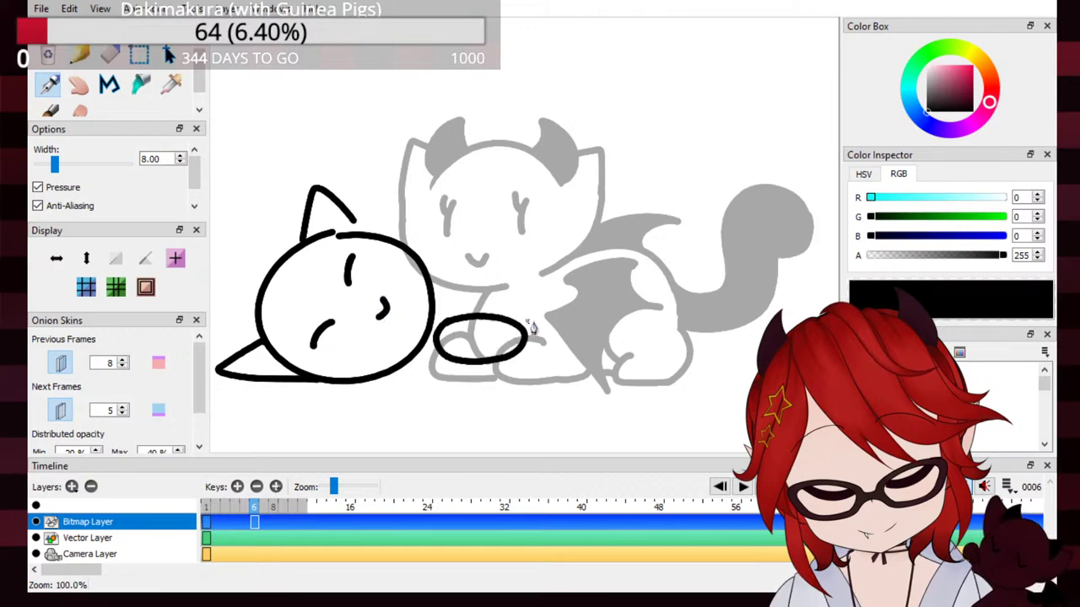
mouse_move(441, 246)
left_mouse_down()
mouse_move(445, 205)
mouse_move(512, 176)
mouse_move(487, 233)
mouse_move(425, 257)
left_mouse_up()
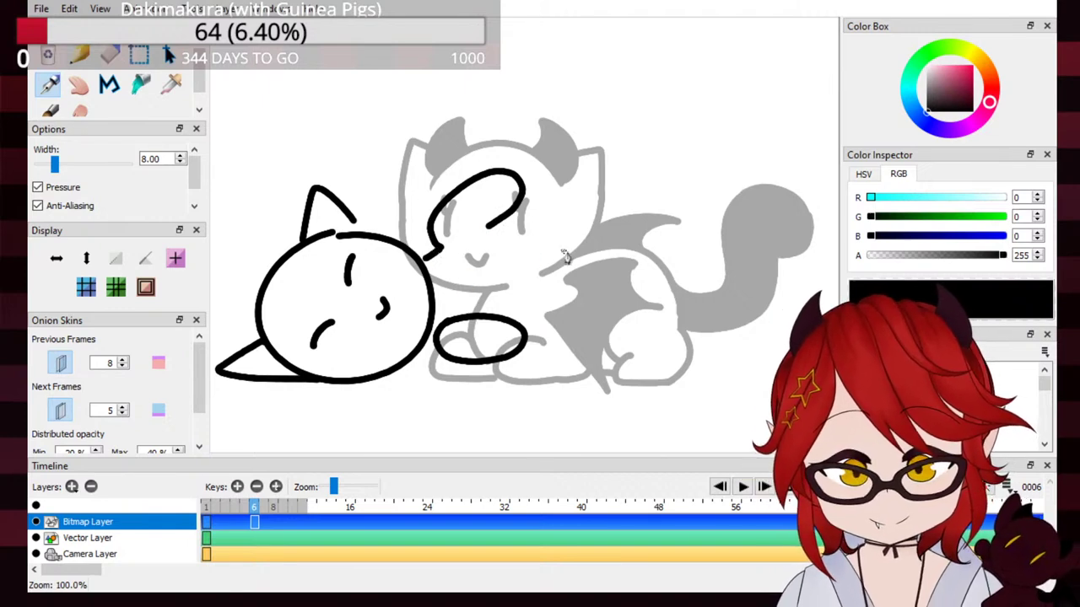
mouse_move(488, 226)
left_mouse_down()
mouse_move(696, 144)
mouse_move(726, 167)
mouse_move(666, 236)
mouse_move(723, 153)
mouse_move(673, 239)
left_mouse_up()
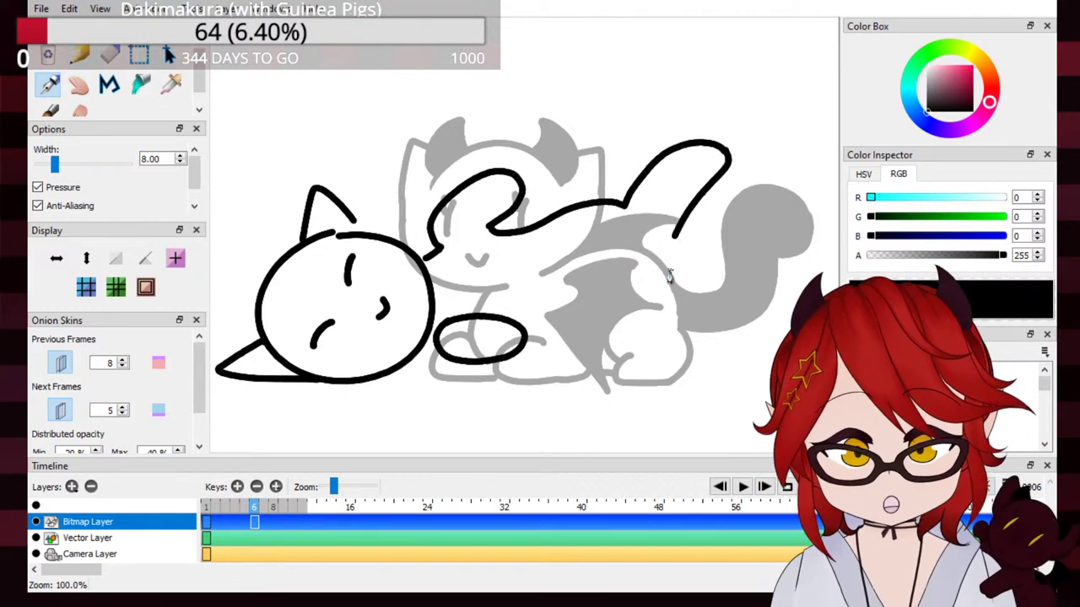
left_click_drag(674, 236, 646, 277)
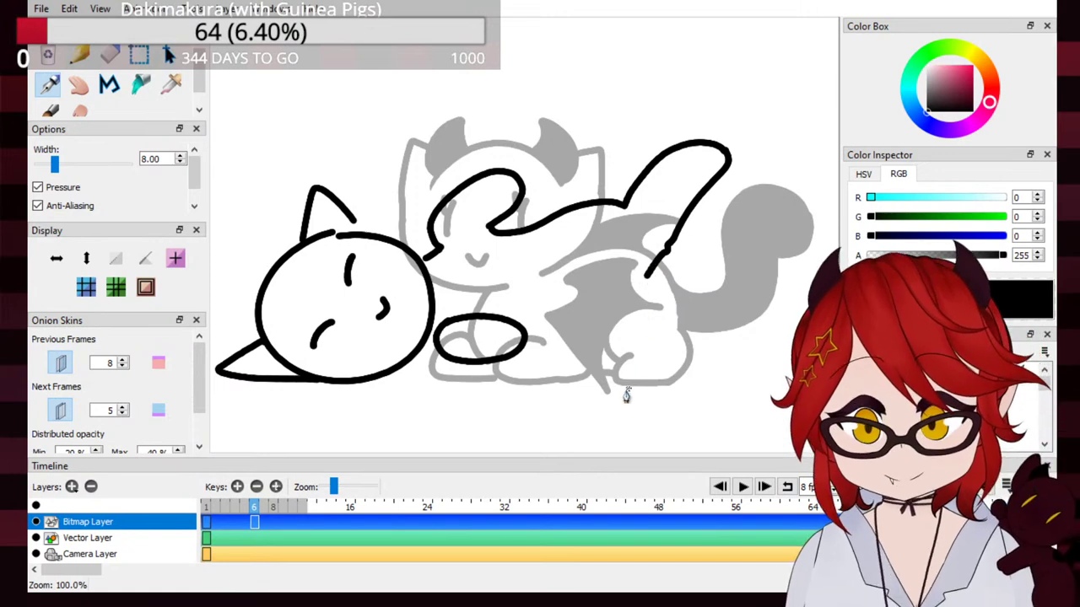
Step: Draw the cat's back as a flat line along the ground from under the head, and a curved thigh line below the raised hind leg
scroll(626, 395, "down", 2)
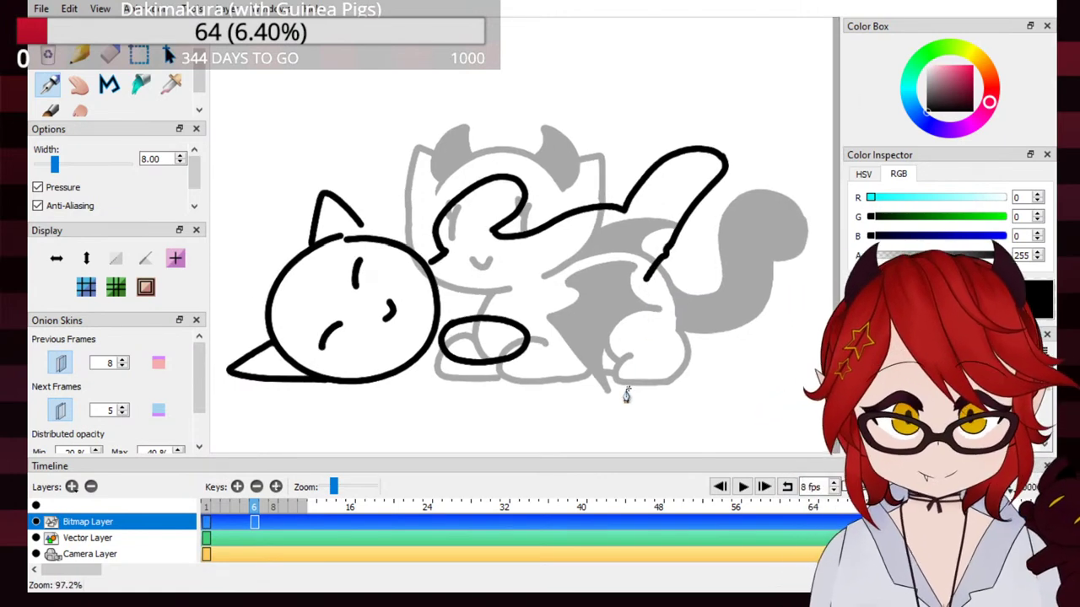
scroll(626, 395, "down", 4)
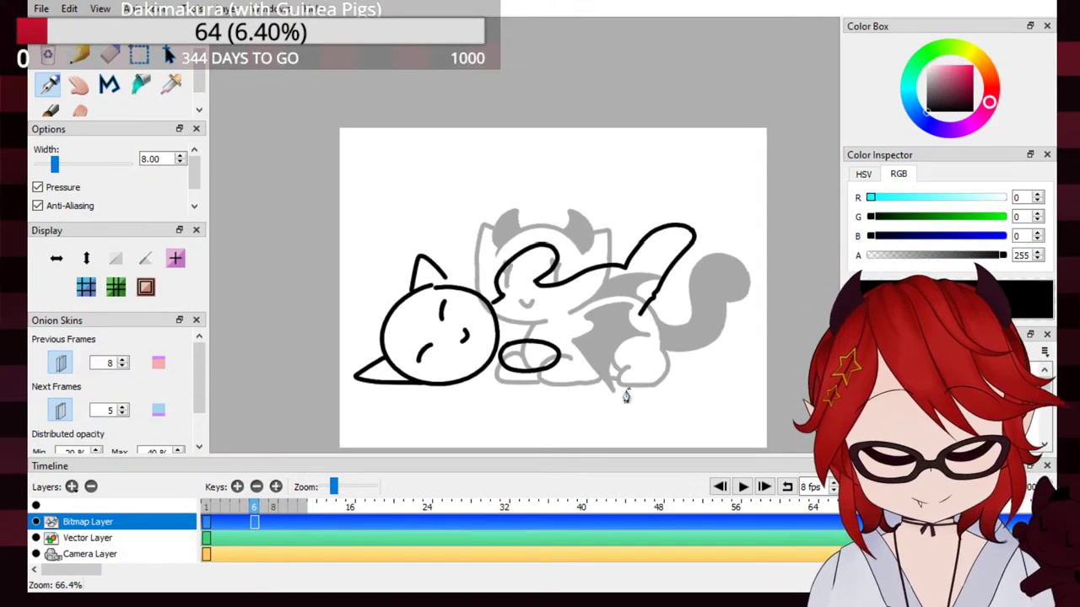
scroll(626, 395, "up", 2)
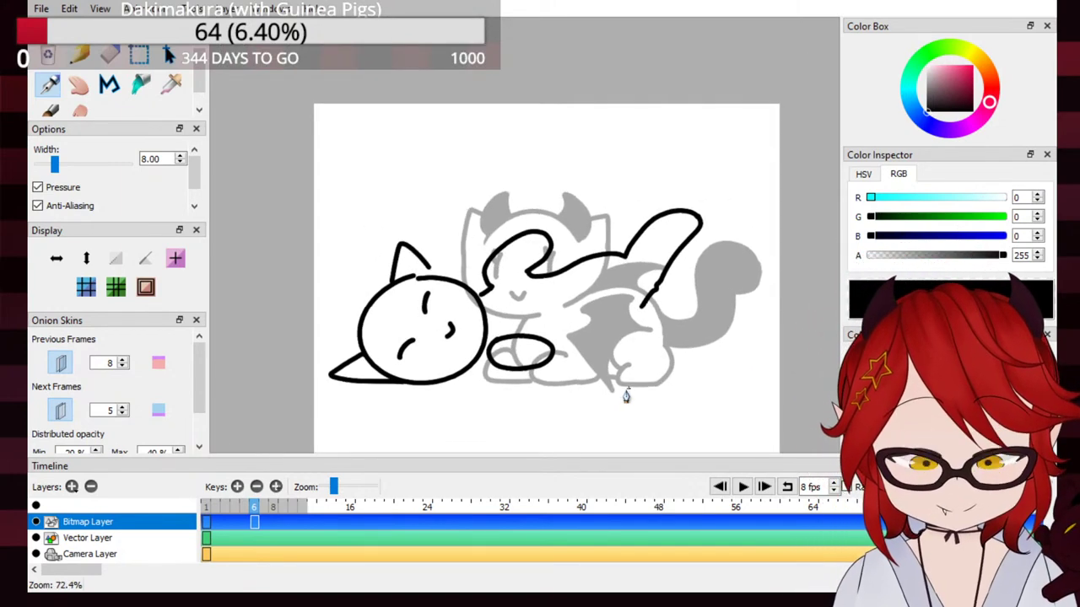
scroll(626, 395, "up", 2)
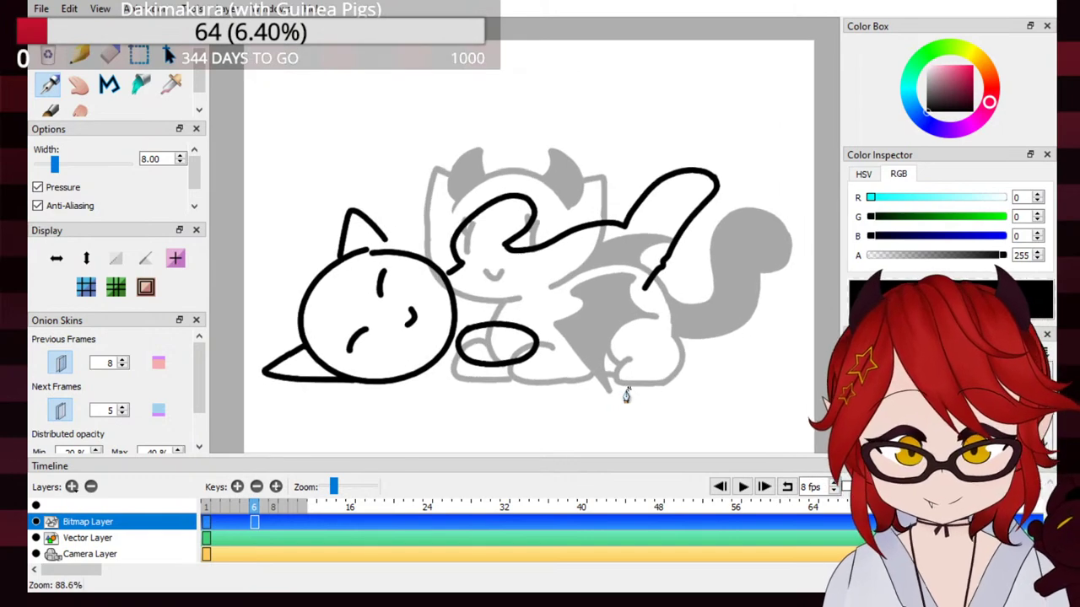
scroll(625, 394, "up", 1)
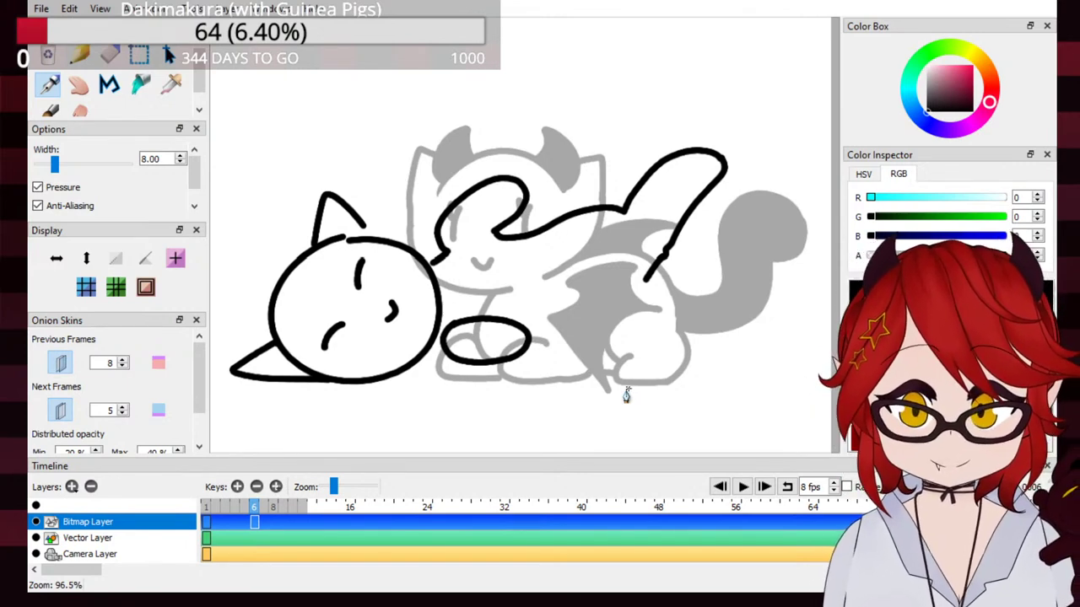
mouse_move(426, 344)
left_mouse_down()
mouse_move(424, 371)
mouse_move(506, 352)
left_mouse_up()
key("ctrl+z")
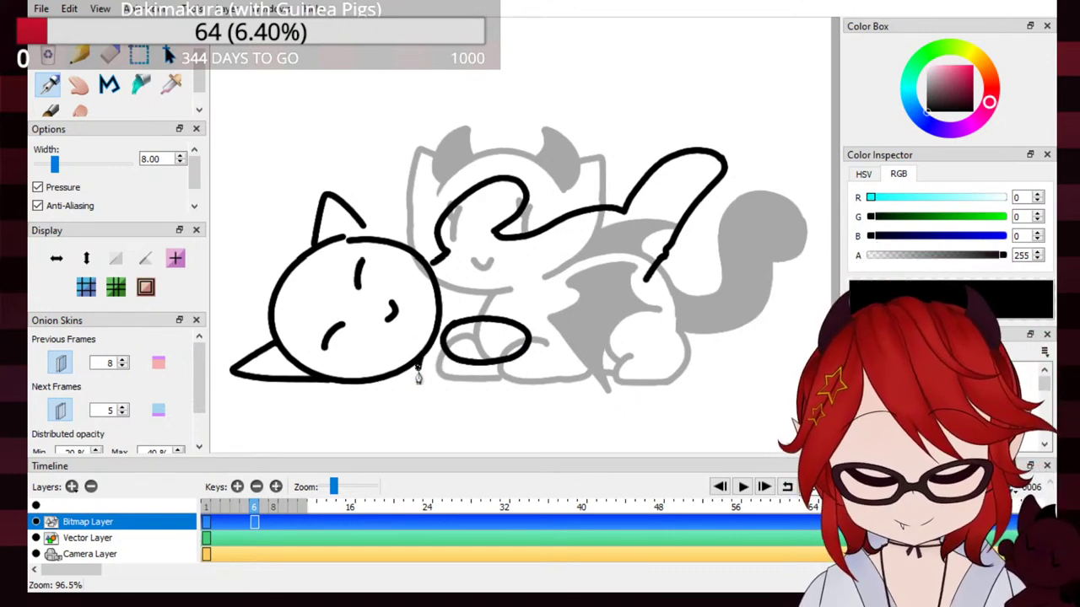
left_click_drag(415, 364, 489, 377)
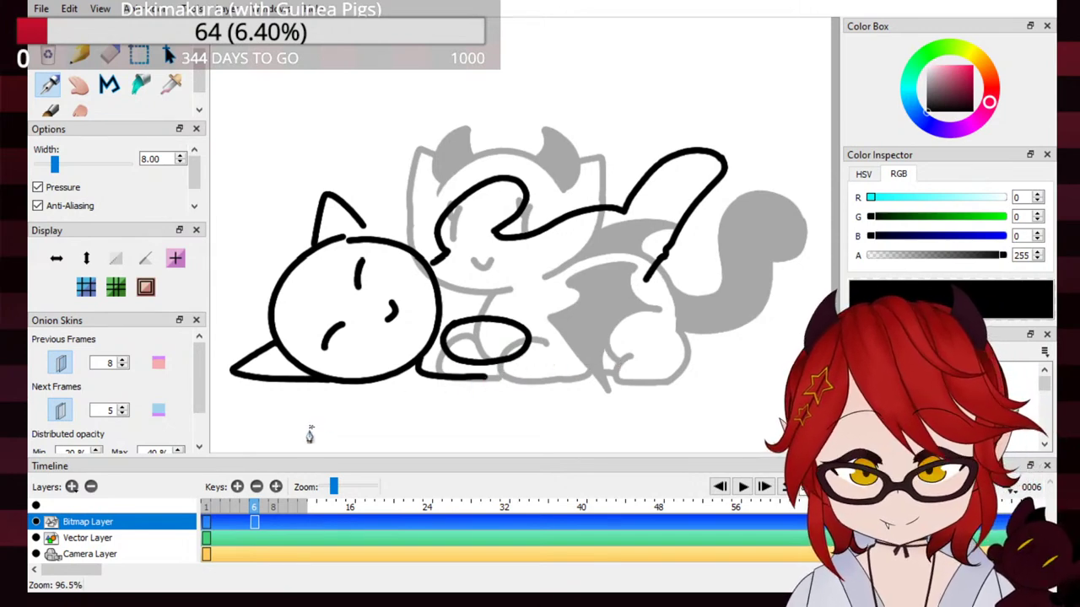
key("ctrl+z")
mouse_move(414, 376)
left_mouse_down()
mouse_move(516, 383)
mouse_move(641, 381)
left_mouse_up()
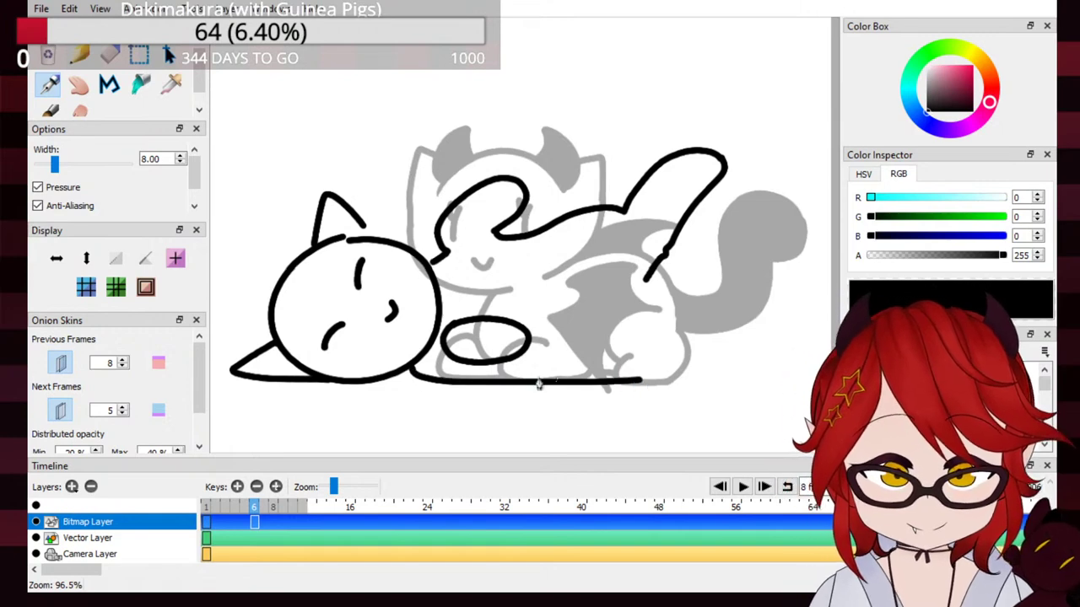
left_click_drag(569, 314, 679, 293)
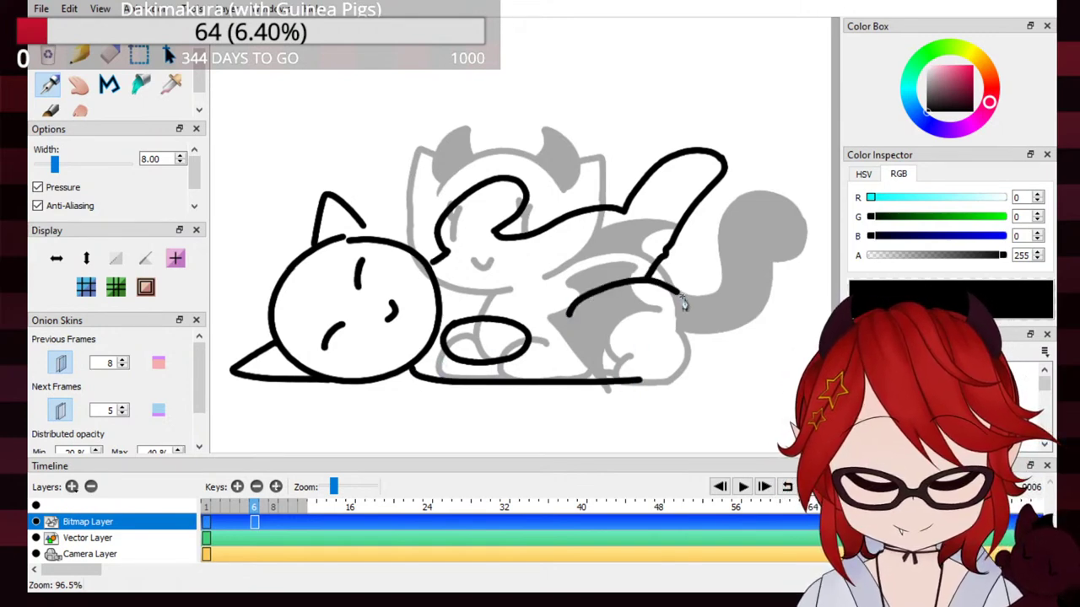
Step: Try to draw the lower hind leg from the end of the thigh line around to the ground line
mouse_move(772, 327)
left_mouse_down()
mouse_move(747, 289)
mouse_move(750, 338)
mouse_move(684, 336)
mouse_move(675, 305)
mouse_move(762, 293)
mouse_move(720, 341)
mouse_move(708, 376)
mouse_move(645, 382)
left_mouse_up()
key("ctrl+z")
key("ctrl+z")
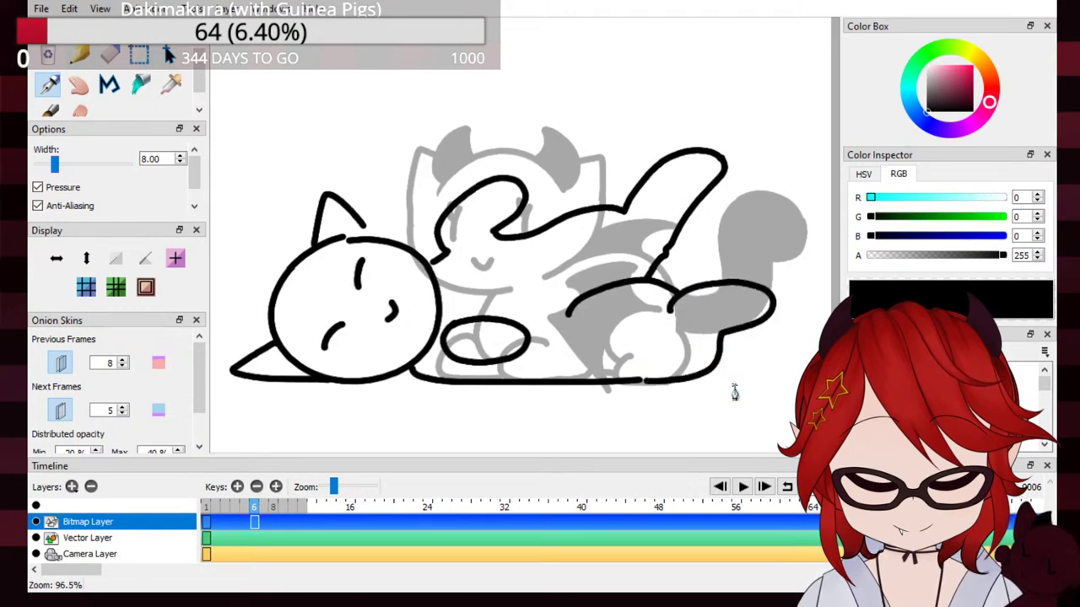
key("ctrl+z")
mouse_move(676, 297)
left_mouse_down()
mouse_move(753, 303)
mouse_move(729, 343)
mouse_move(669, 377)
left_mouse_up()
key("ctrl+z")
mouse_move(675, 297)
left_mouse_down()
mouse_move(719, 278)
mouse_move(761, 310)
mouse_move(699, 371)
mouse_move(643, 378)
left_mouse_up()
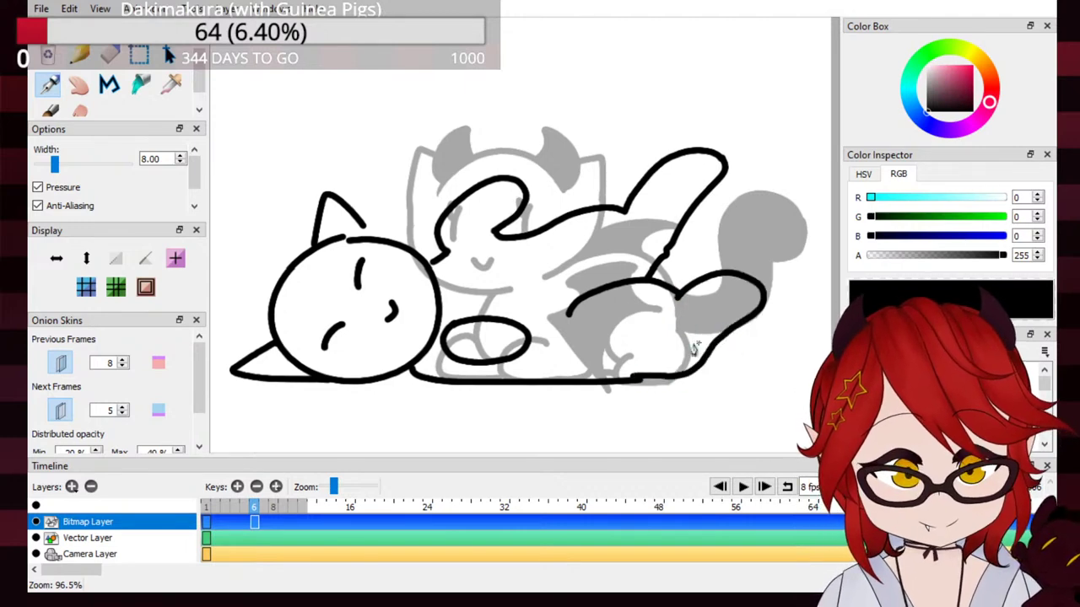
key("ctrl+z")
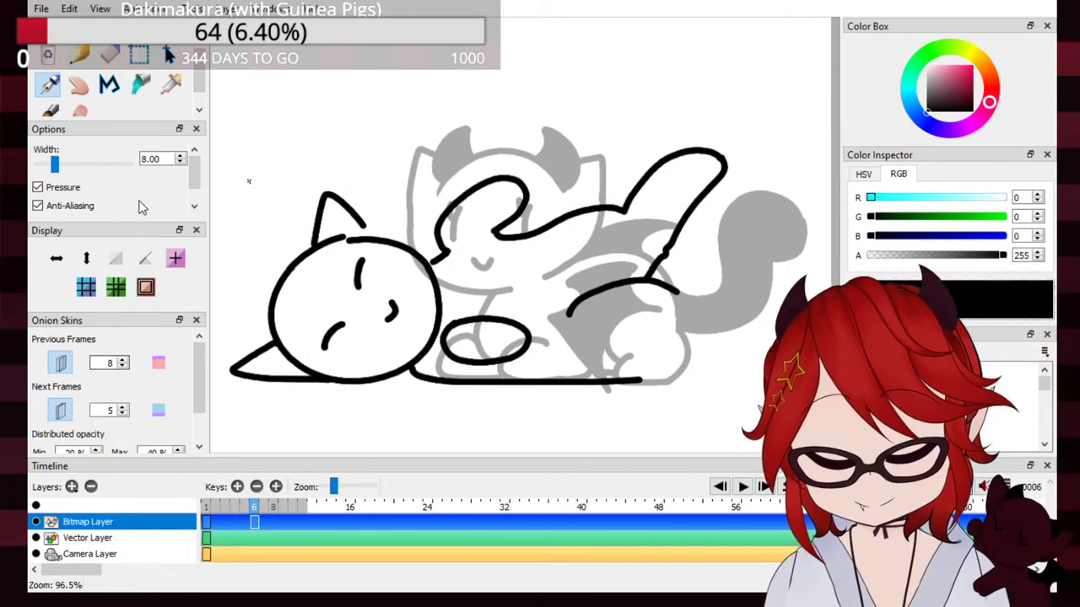
left_click(139, 55)
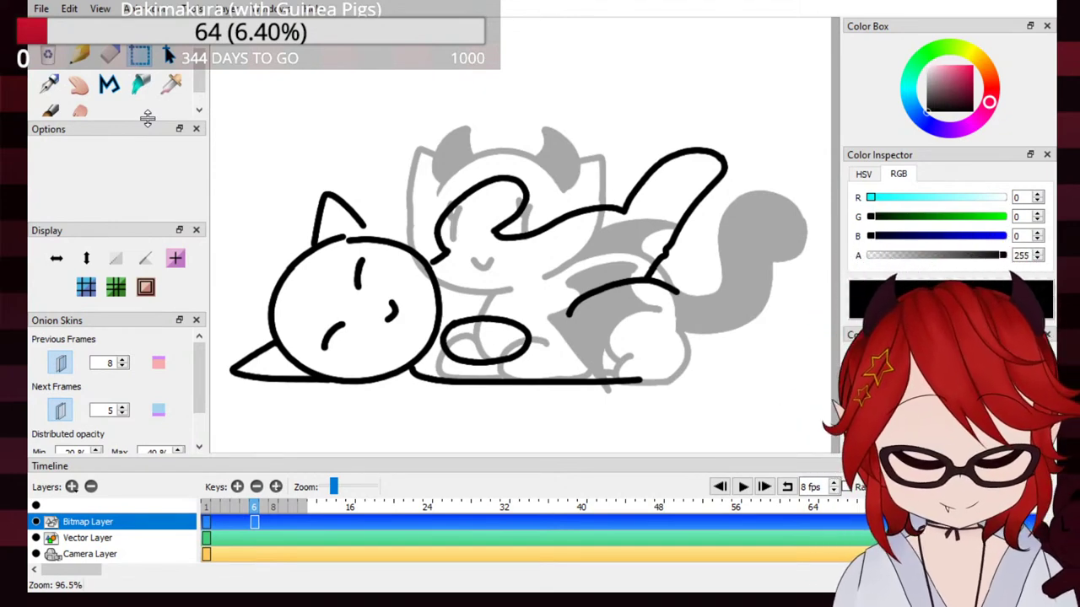
mouse_move(419, 93)
left_mouse_down()
mouse_move(590, 222)
mouse_move(652, 223)
mouse_move(728, 200)
mouse_move(691, 106)
mouse_move(519, 111)
left_mouse_up()
left_click(547, 94)
mouse_move(423, 132)
left_mouse_down()
mouse_move(440, 160)
mouse_move(565, 258)
mouse_move(738, 261)
mouse_move(756, 281)
mouse_move(763, 263)
left_mouse_up()
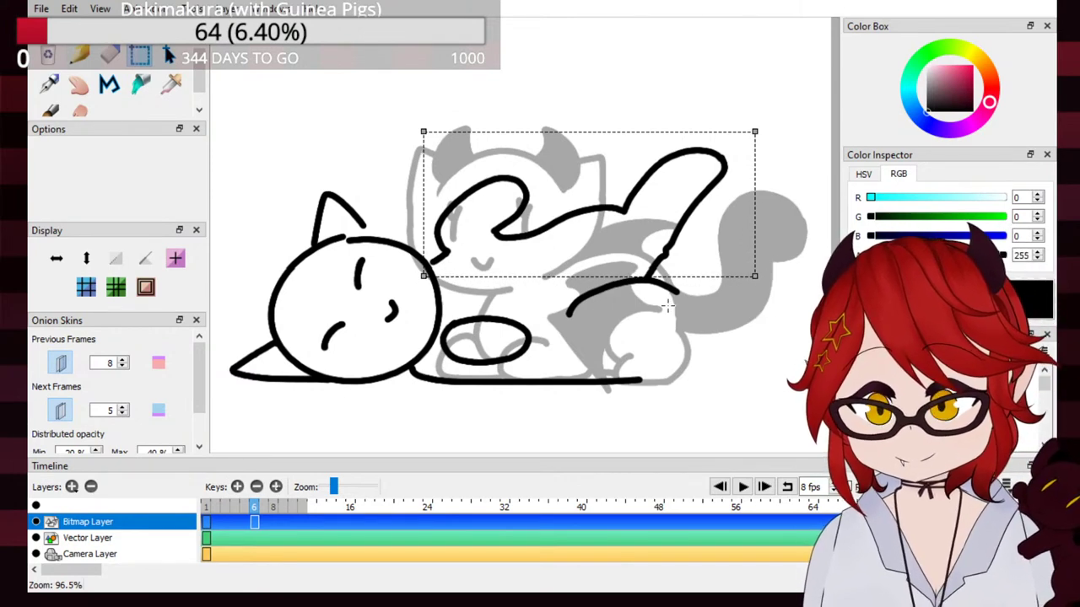
left_click(169, 55)
left_click_drag(628, 214, 634, 236)
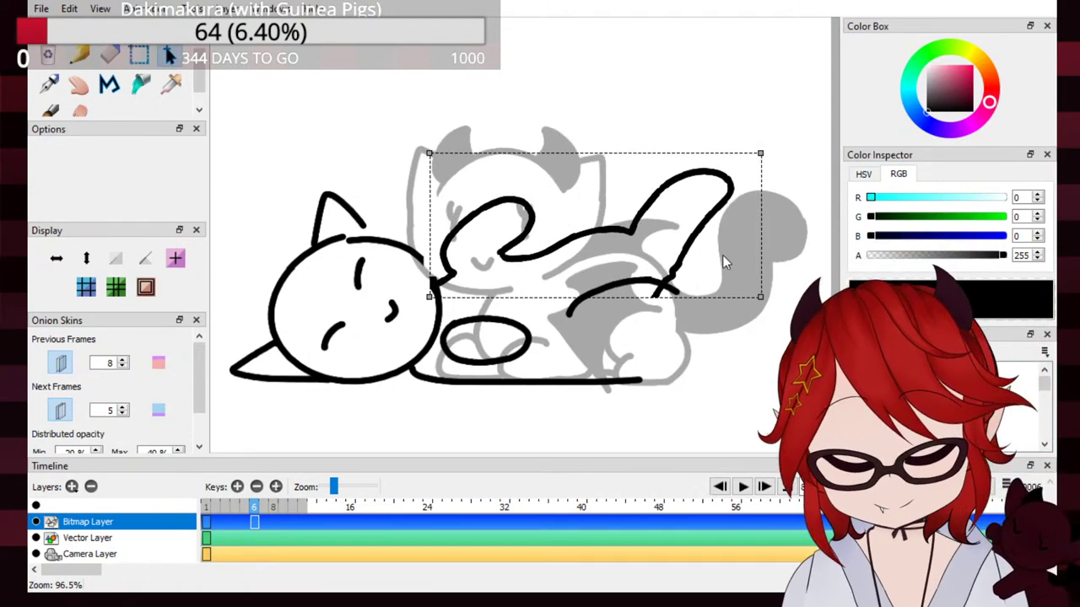
key("ctrl+z")
left_click(140, 55)
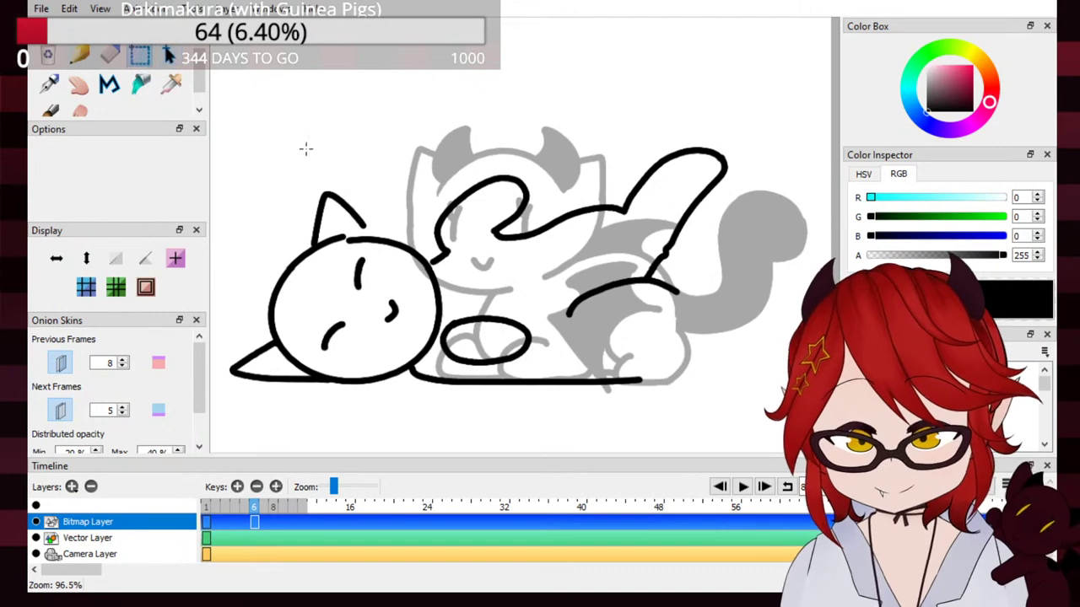
left_click(109, 56)
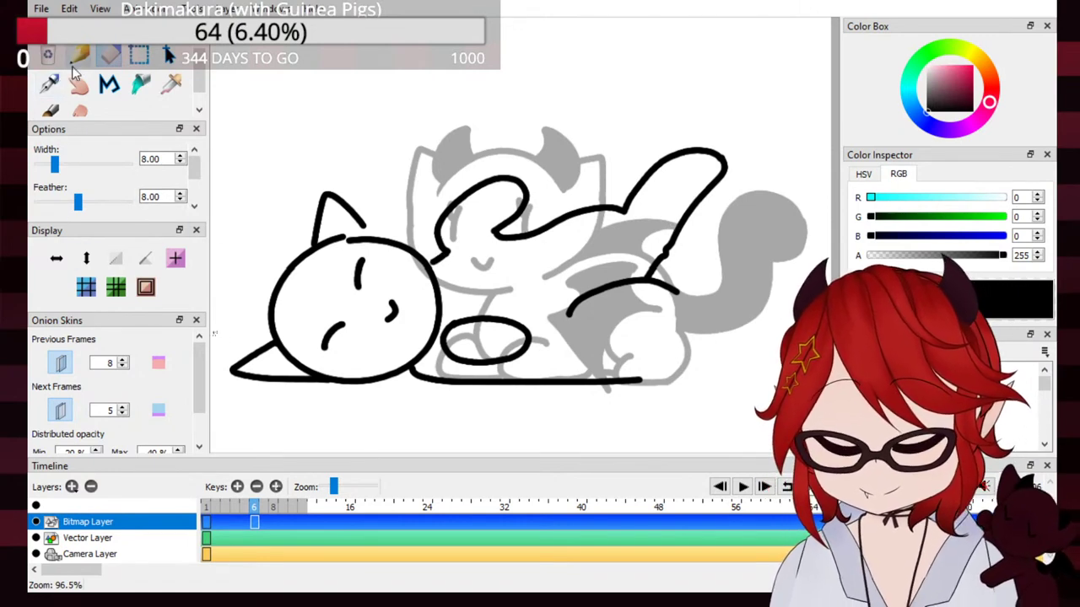
Step: Select the raised front leg, belly line and raised hind leg, move them slightly down onto the thigh line, and deselect them
left_click(140, 56)
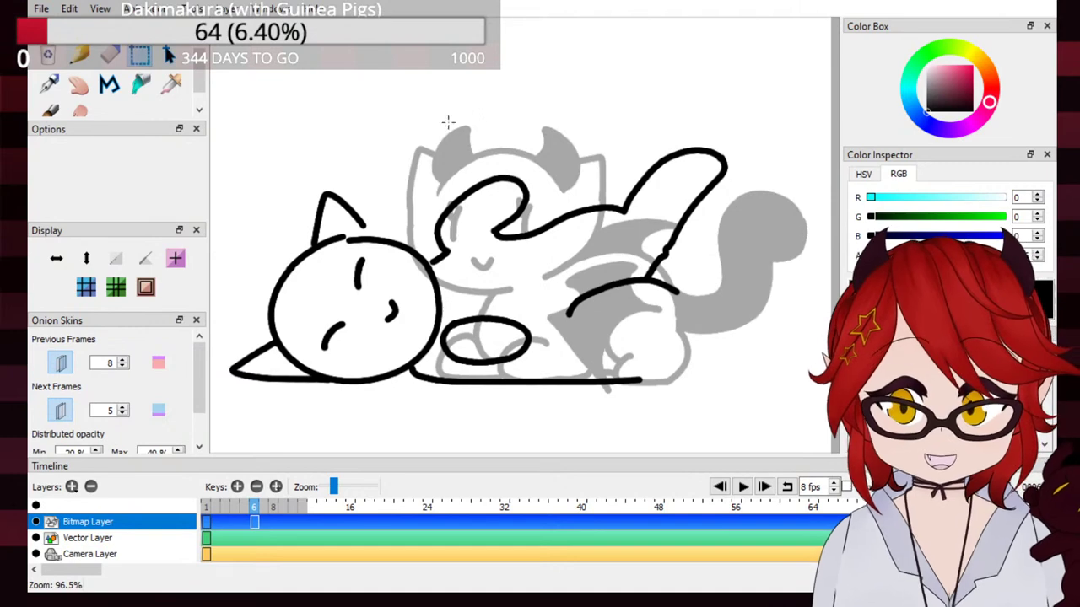
mouse_move(431, 130)
left_mouse_down()
mouse_move(647, 272)
mouse_move(738, 273)
left_mouse_up()
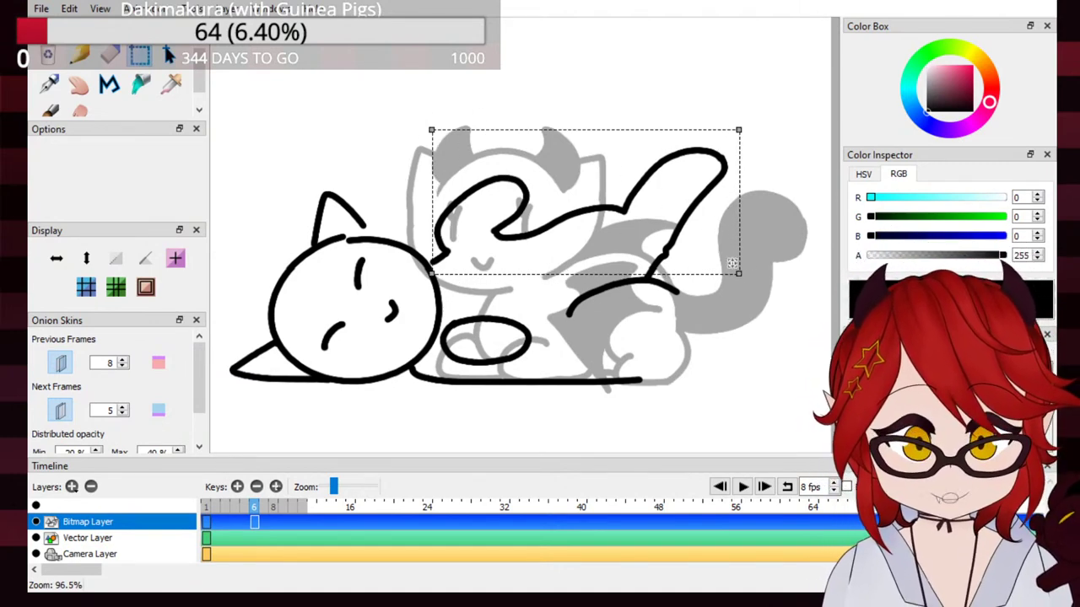
left_click(168, 56)
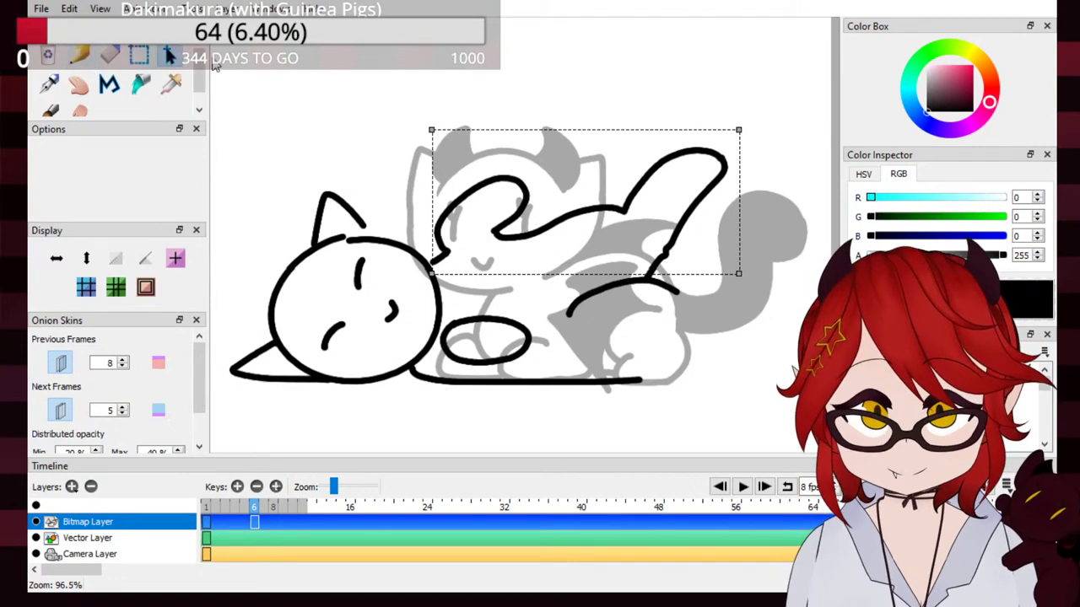
left_click_drag(657, 235, 657, 255)
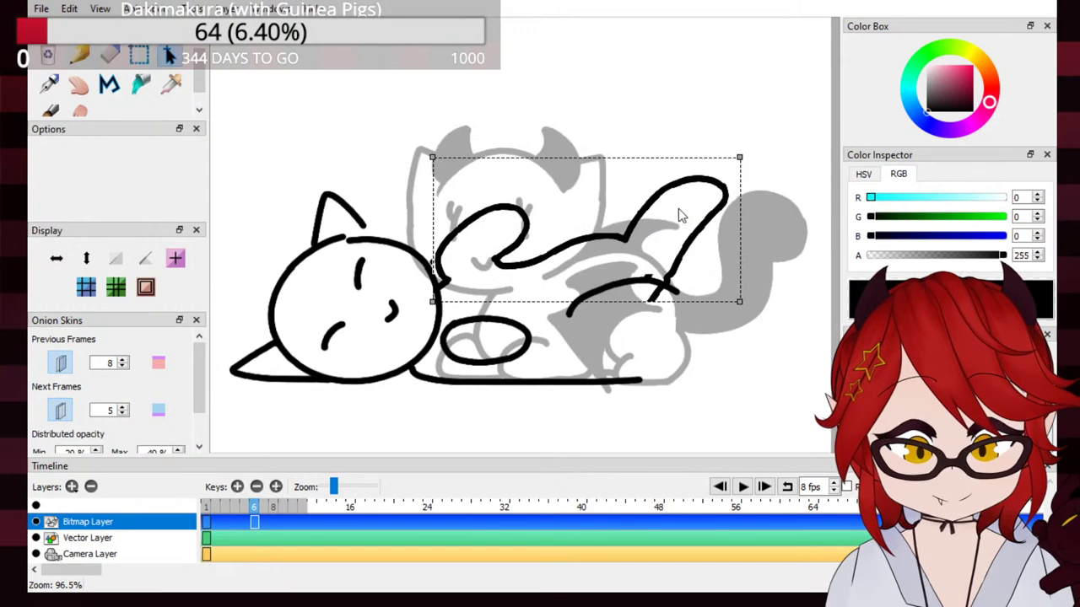
left_click(140, 55)
left_click(396, 88)
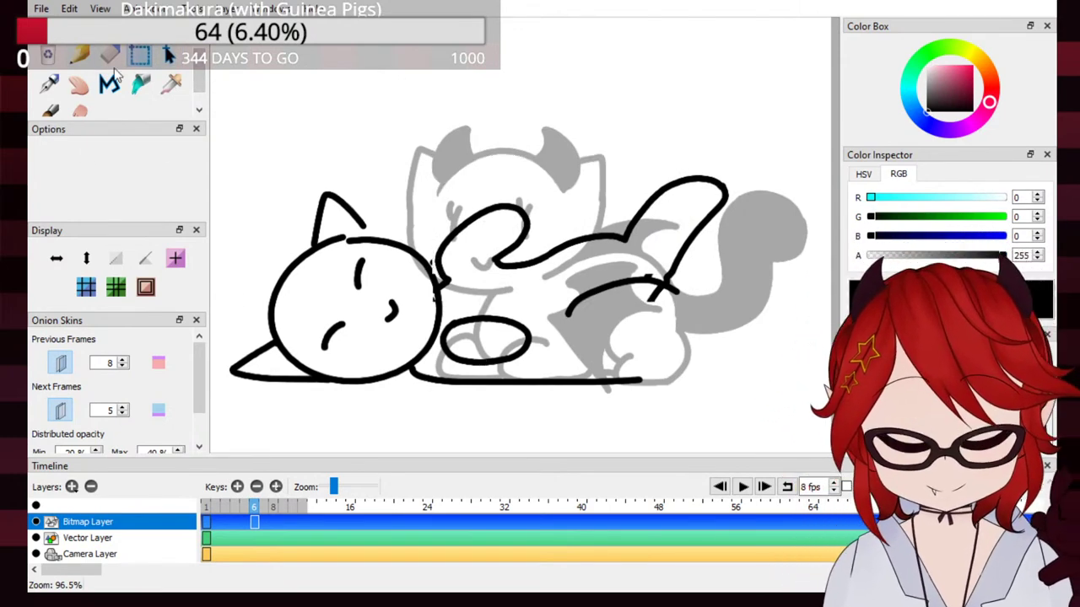
Step: Erase the overshooting line ends at the raised hind leg and neck, and draw a second bent hind leg from the thigh line's end
left_click(53, 86)
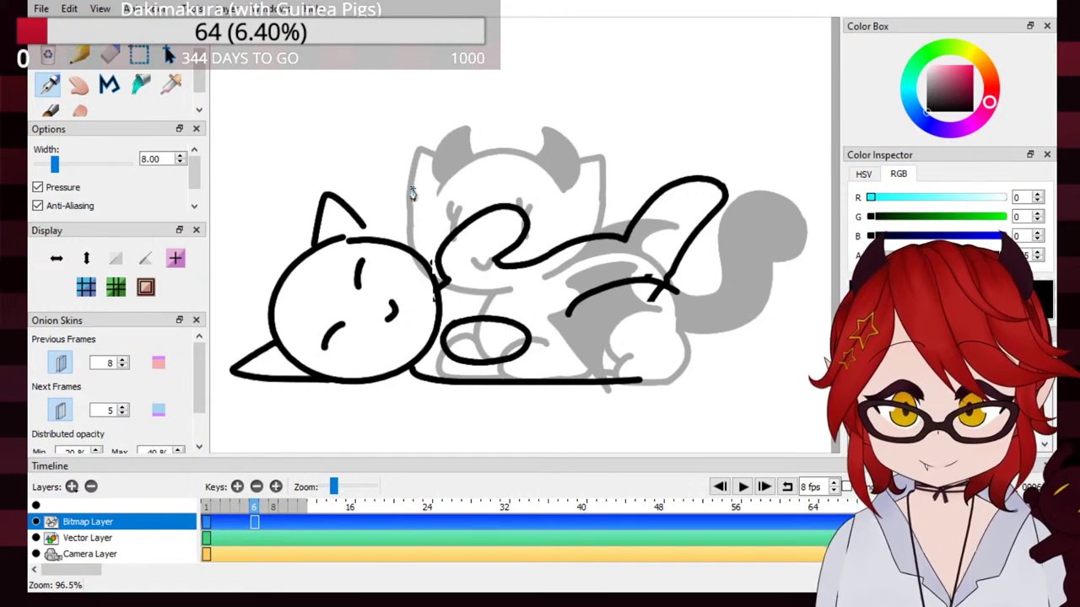
key("e")
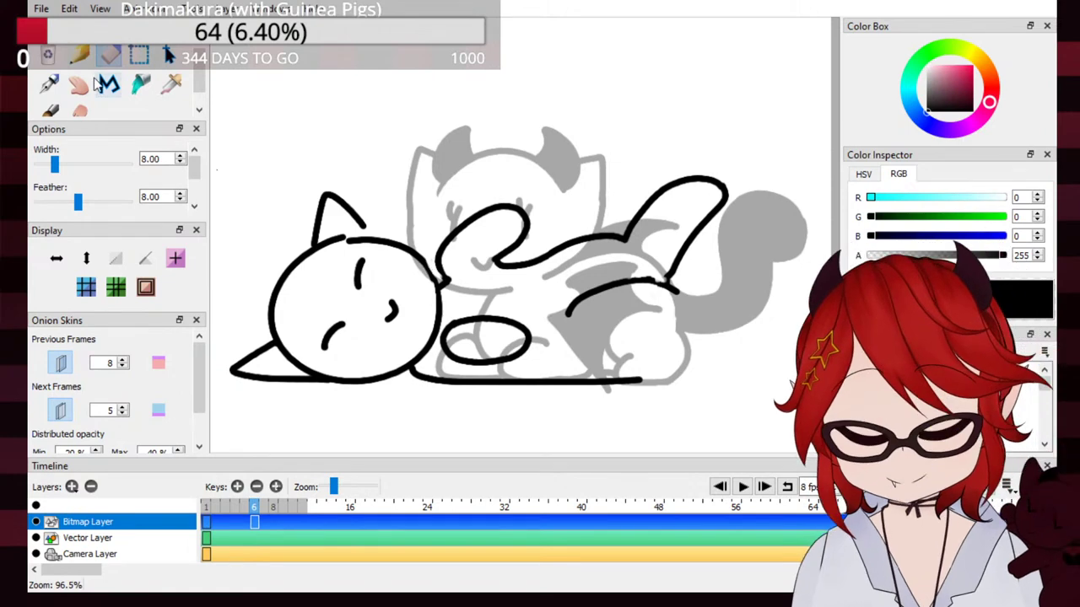
left_click(49, 83)
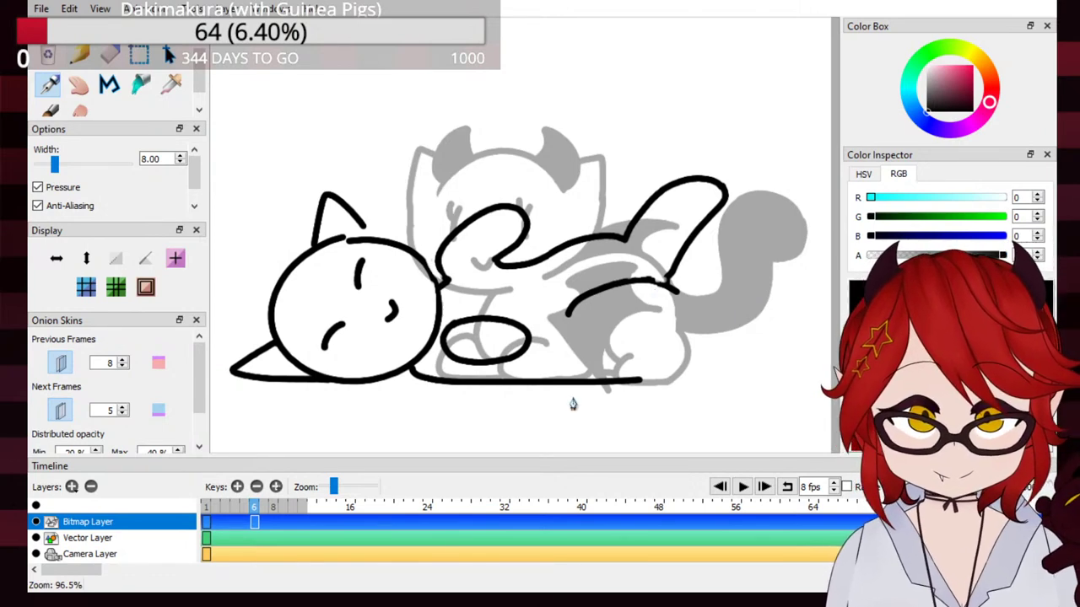
mouse_move(675, 300)
left_mouse_down()
mouse_move(713, 286)
mouse_move(737, 326)
mouse_move(685, 366)
left_mouse_up()
key("ctrl+z")
mouse_move(680, 289)
left_mouse_down()
mouse_move(759, 292)
mouse_move(695, 385)
left_mouse_up()
key("ctrl+z")
mouse_move(674, 312)
left_mouse_down()
mouse_move(760, 300)
mouse_move(715, 342)
left_mouse_up()
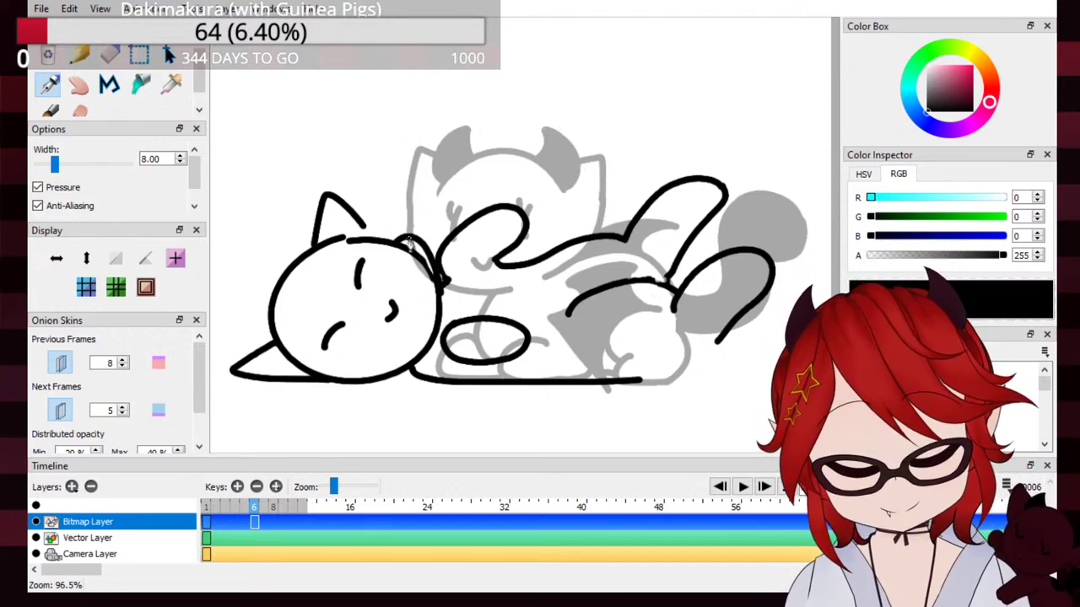
Step: Erase the face marks, the head outline on the side facing the body, and the line along the top of the head
key("e")
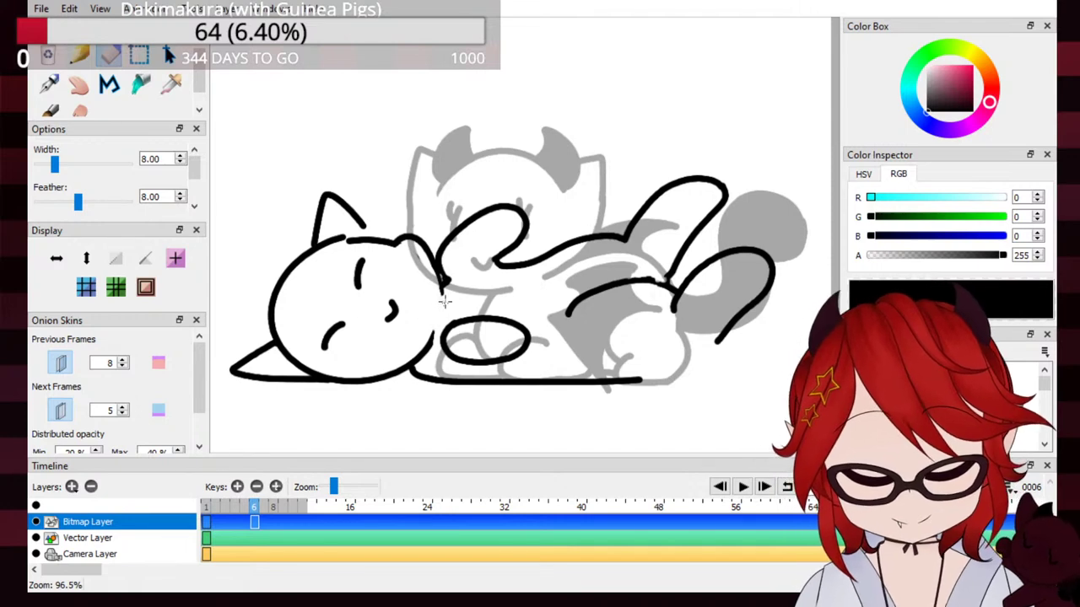
mouse_move(434, 331)
left_mouse_down()
mouse_move(418, 367)
mouse_move(432, 355)
left_mouse_up()
mouse_move(358, 262)
left_mouse_down()
mouse_move(395, 292)
mouse_move(392, 327)
mouse_move(341, 319)
mouse_move(316, 346)
mouse_move(347, 313)
mouse_move(332, 342)
mouse_move(267, 358)
mouse_move(302, 336)
mouse_move(259, 358)
mouse_move(296, 338)
mouse_move(268, 360)
mouse_move(329, 366)
left_mouse_up()
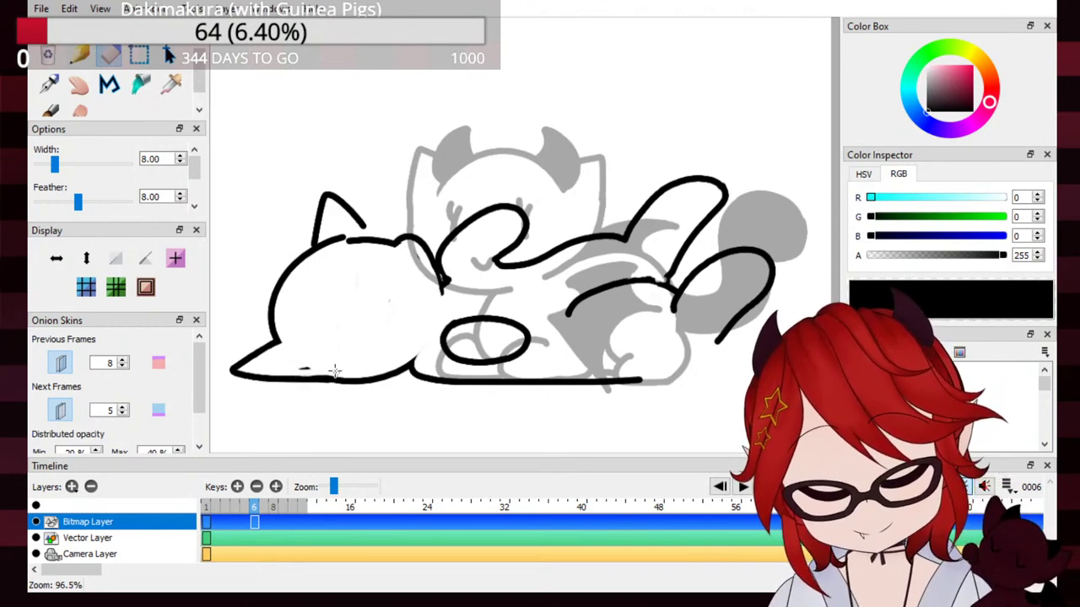
left_click_drag(347, 231, 384, 252)
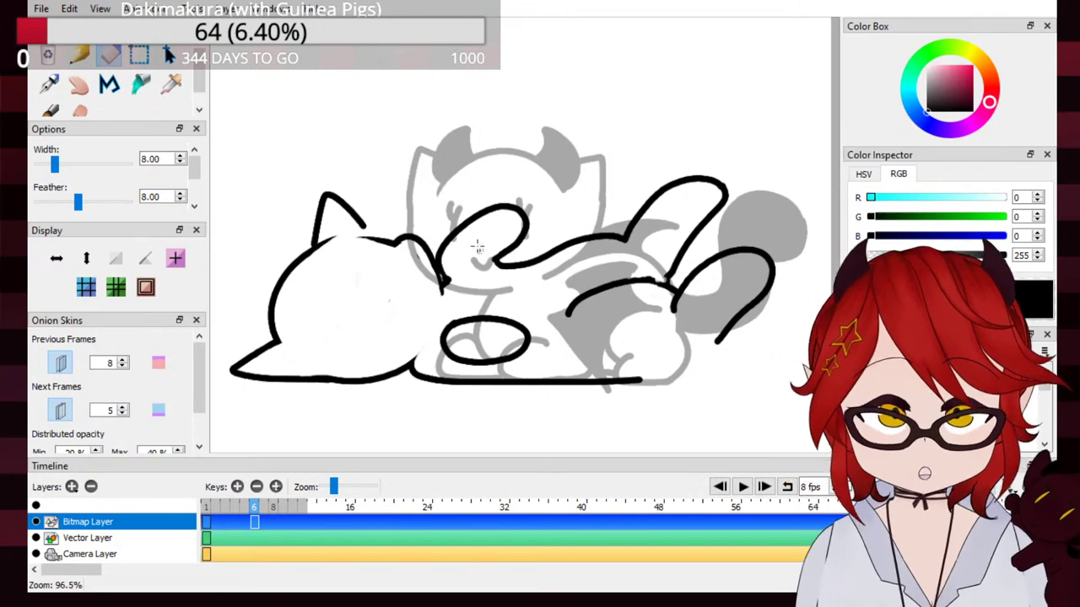
left_click_drag(367, 236, 400, 274)
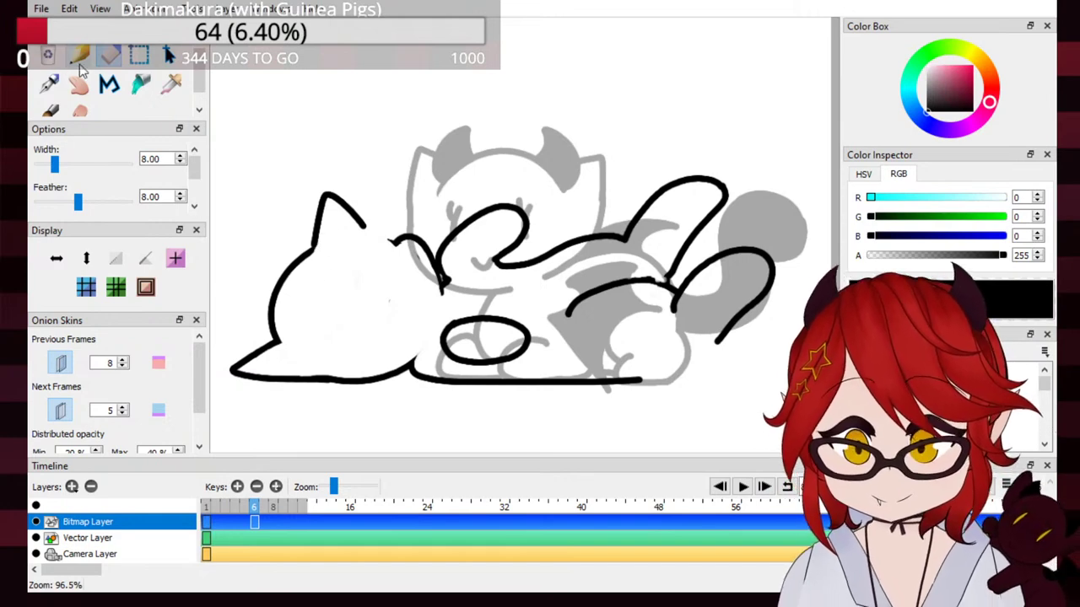
Step: Redraw the top of the head as a smooth curve from the upper ear and erase the leftover stub beneath it
key("p")
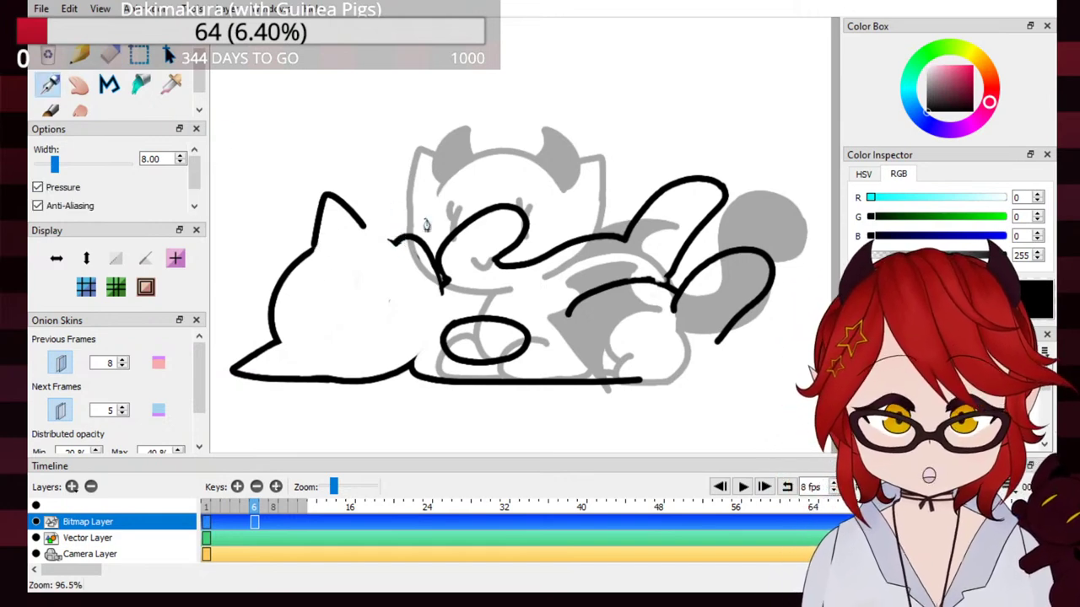
mouse_move(343, 238)
left_mouse_down()
mouse_move(377, 229)
mouse_move(403, 241)
left_mouse_up()
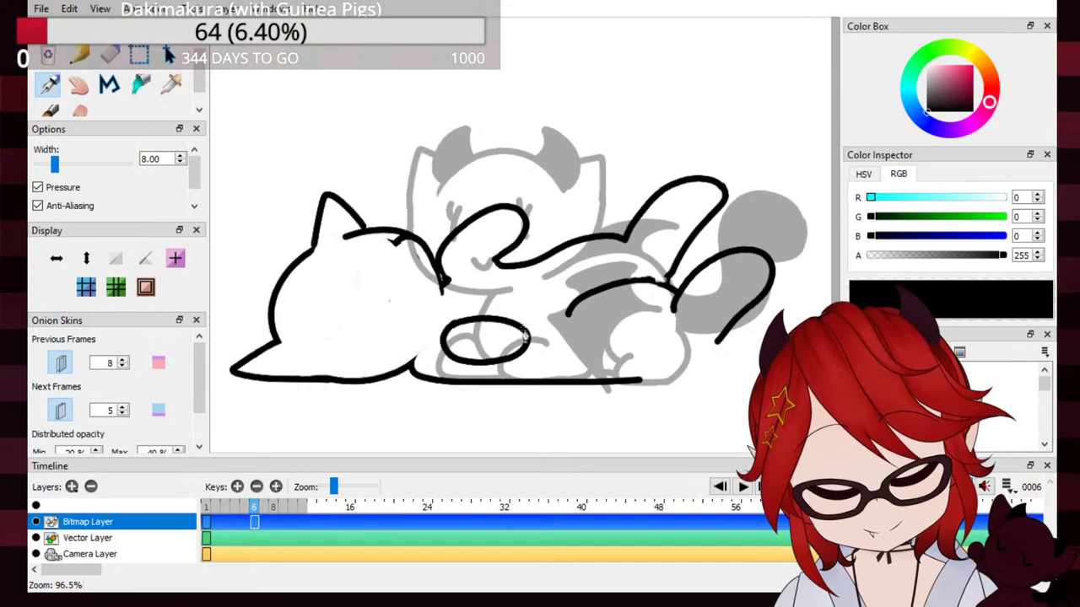
left_click(110, 55)
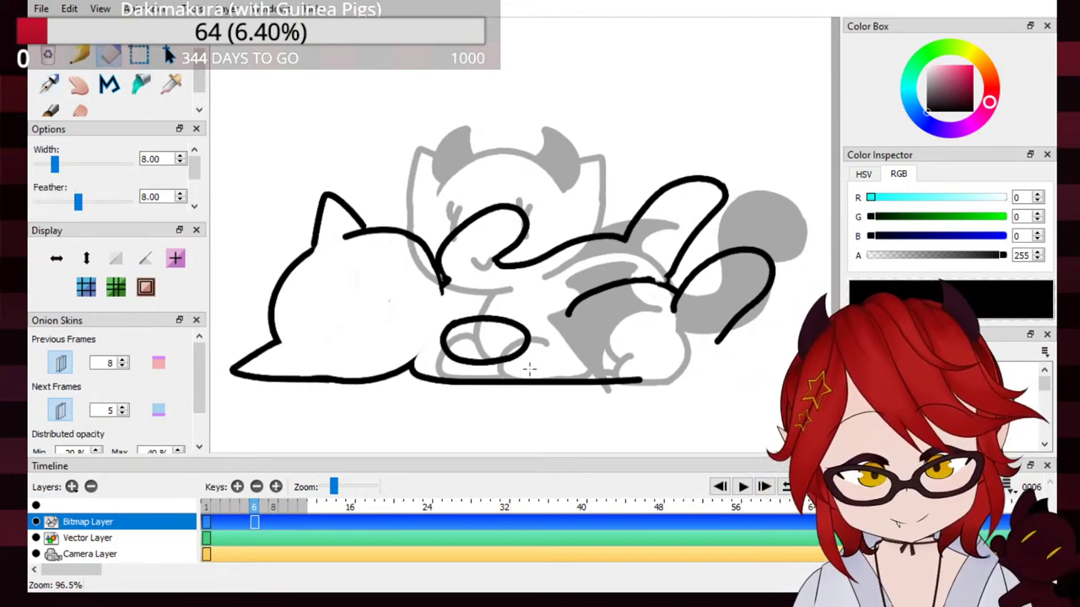
Step: Select the body, legs and front paw, and stretch the selection very slightly with its corner handles
left_click(140, 56)
mouse_move(432, 175)
left_mouse_down()
mouse_move(525, 304)
mouse_move(795, 434)
mouse_move(776, 405)
left_mouse_up()
left_click(487, 108)
mouse_move(427, 164)
left_mouse_down()
mouse_move(513, 248)
mouse_move(780, 421)
left_mouse_up()
left_click_drag(722, 235, 784, 172)
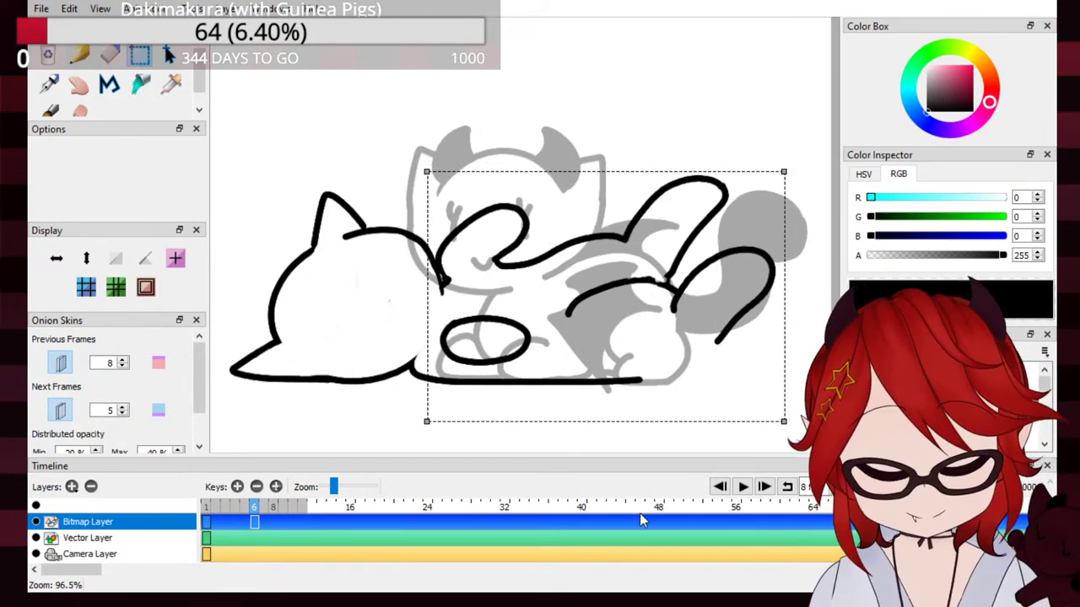
mouse_move(783, 420)
left_mouse_down()
mouse_move(766, 417)
mouse_move(785, 423)
left_mouse_up()
left_click(160, 53)
mouse_move(687, 323)
left_mouse_down()
mouse_move(647, 330)
mouse_move(692, 325)
mouse_move(707, 278)
mouse_move(697, 323)
mouse_move(687, 323)
left_mouse_up()
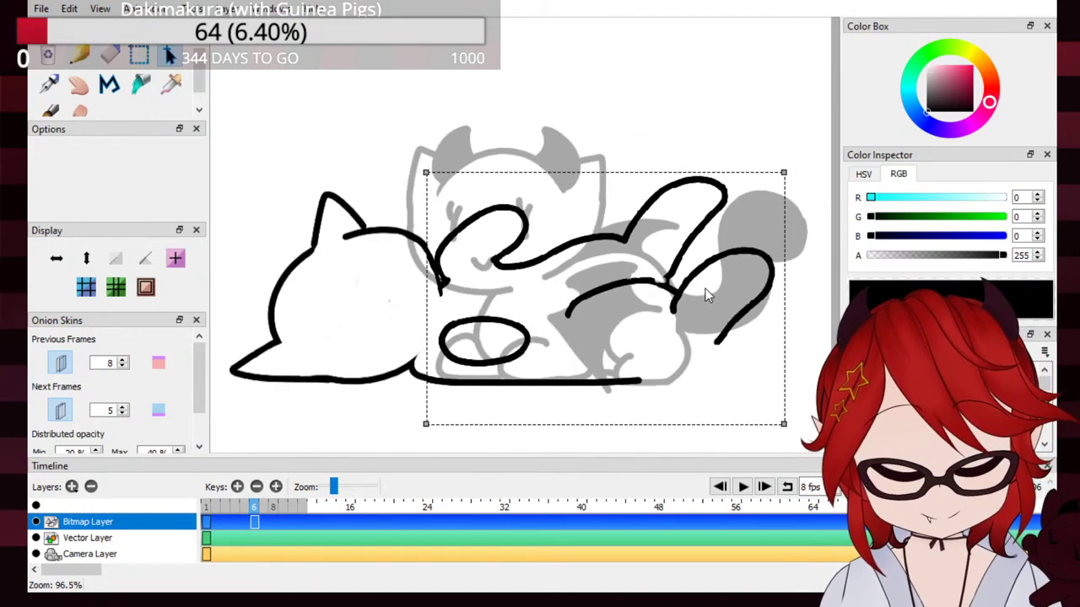
Step: Check the drawing with the view flipped vertically and horizontally, restoring the view each time
scroll(199, 372, "down", 3)
scroll(200, 372, "up", 3)
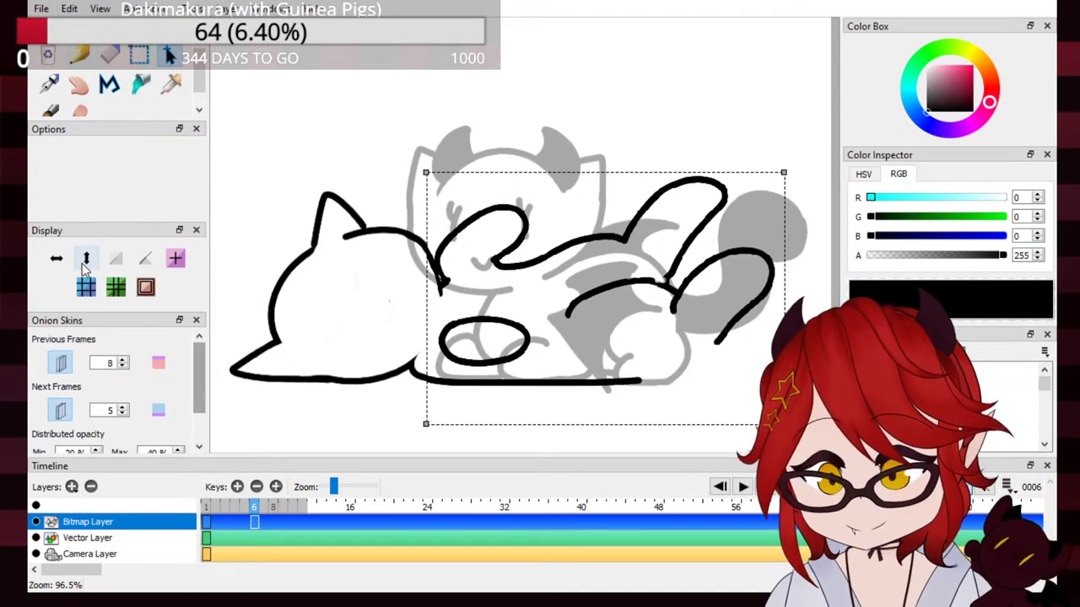
left_click(86, 259)
left_click(86, 259)
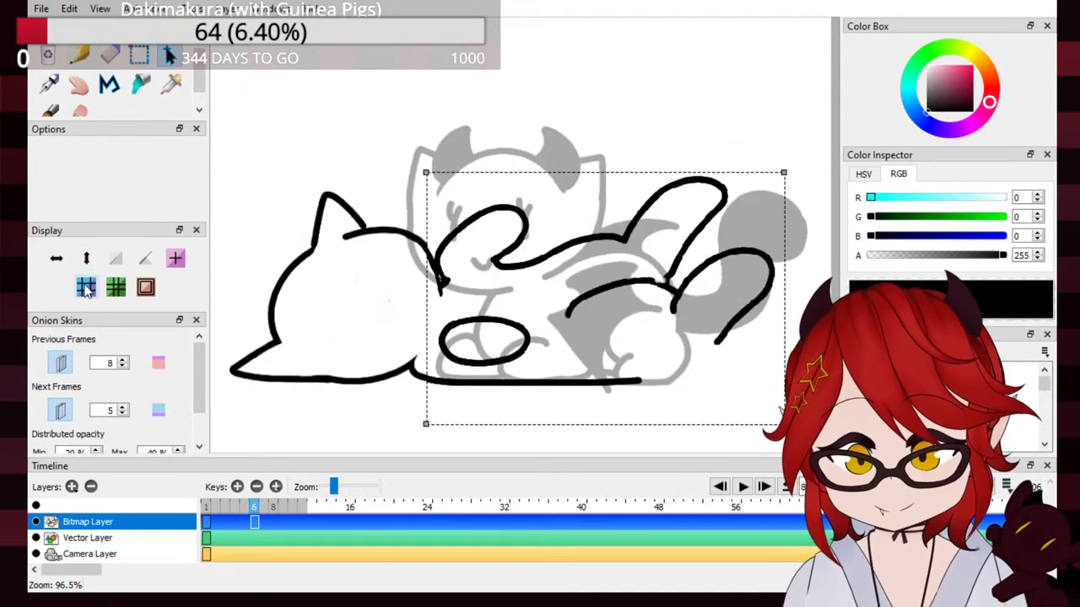
left_click(56, 261)
left_click(57, 263)
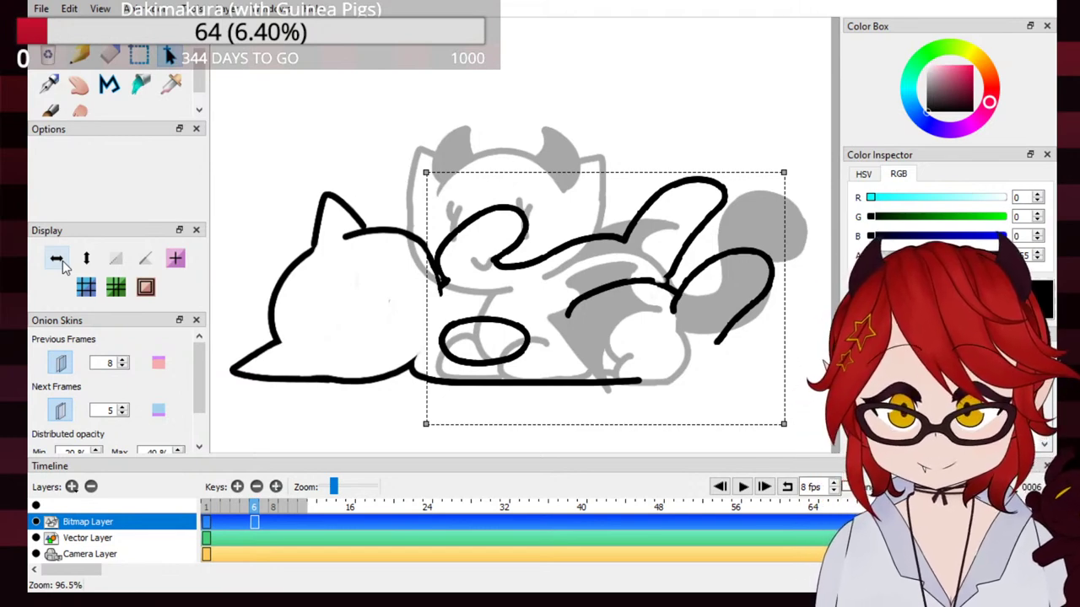
left_click(110, 84)
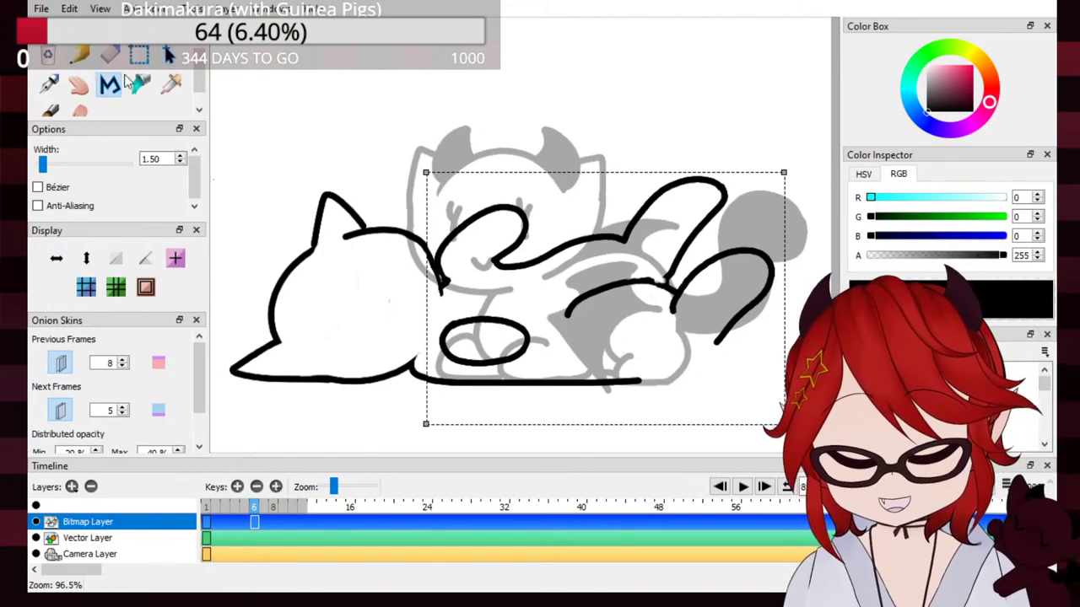
left_click(384, 90)
left_click(531, 104)
left_click(510, 61)
double_click(378, 86)
key("Escape")
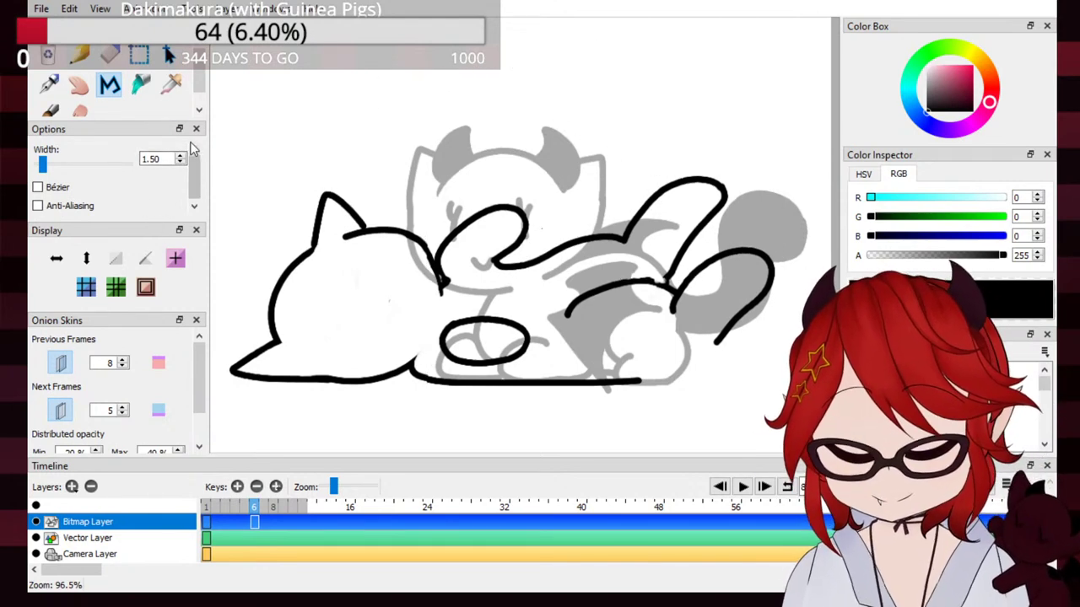
Step: Deselect the body, preview the safe-area and rule-of-thirds overlays over the canvas, and hide them
left_click(141, 84)
left_click(142, 58)
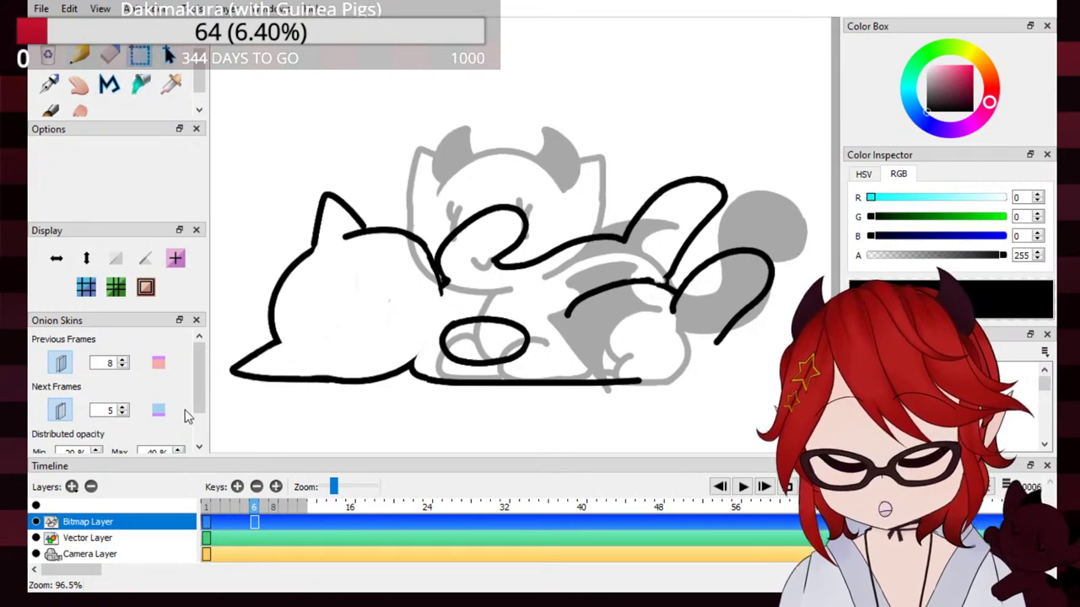
scroll(197, 409, "down", 2)
left_click(146, 288)
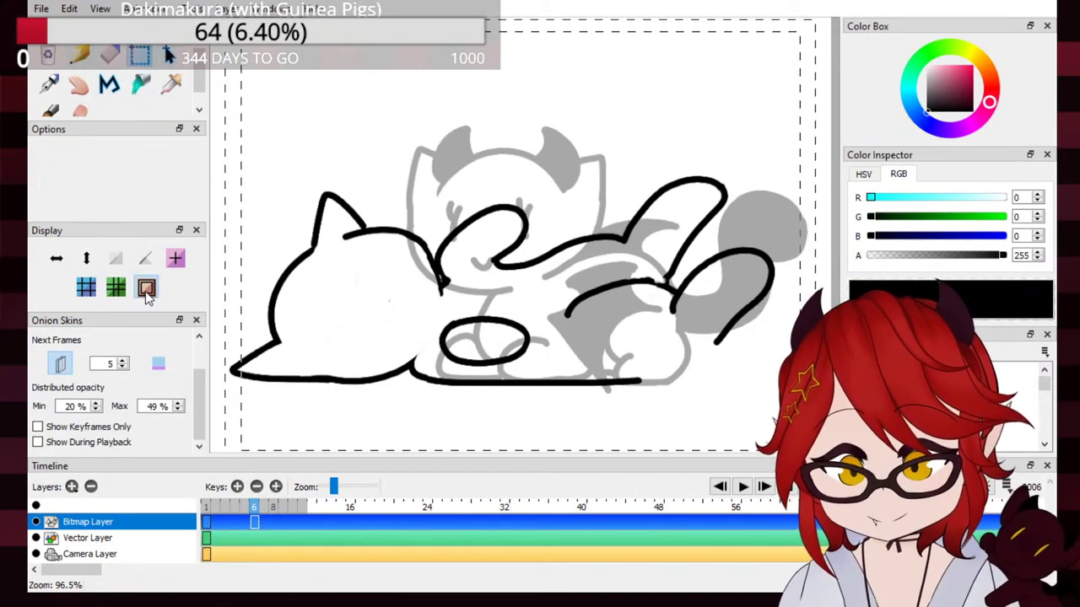
left_click(146, 287)
left_click(117, 288)
left_click(86, 289)
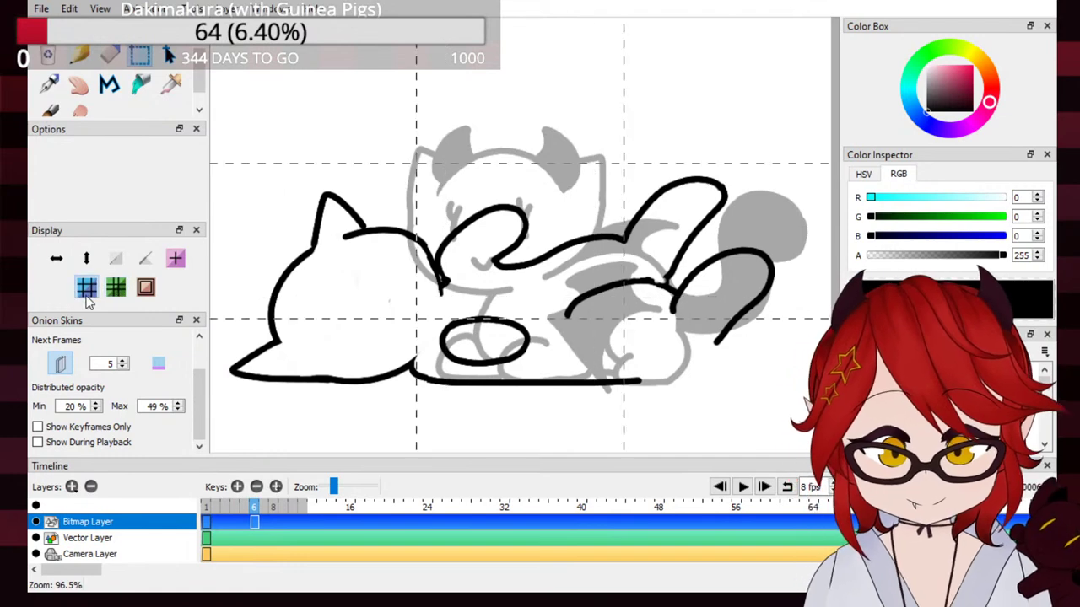
left_click(85, 293)
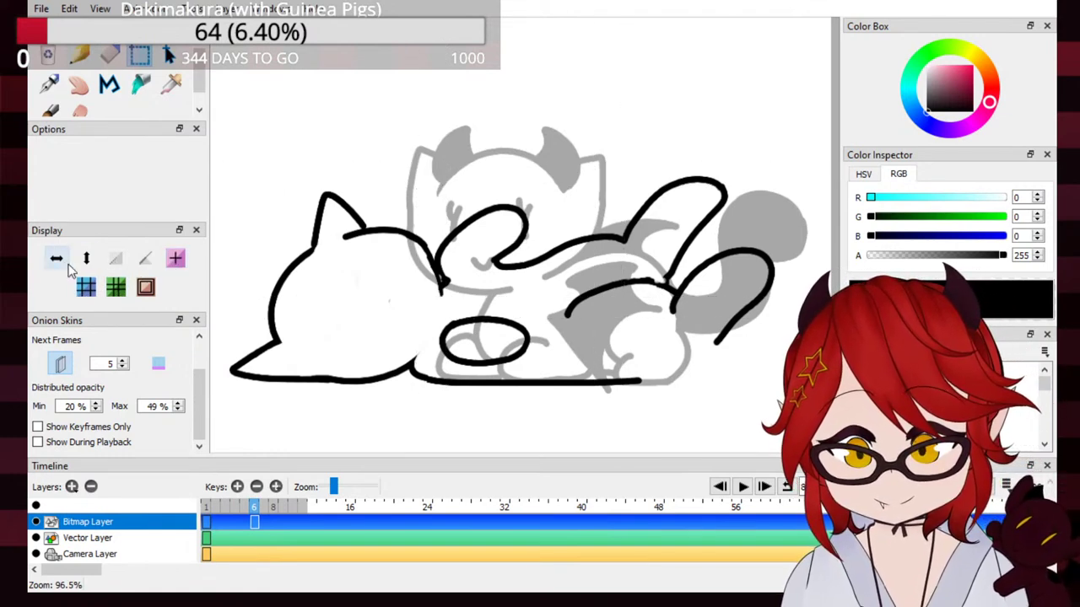
Step: Erase the raised front leg beside the head
left_click(49, 84)
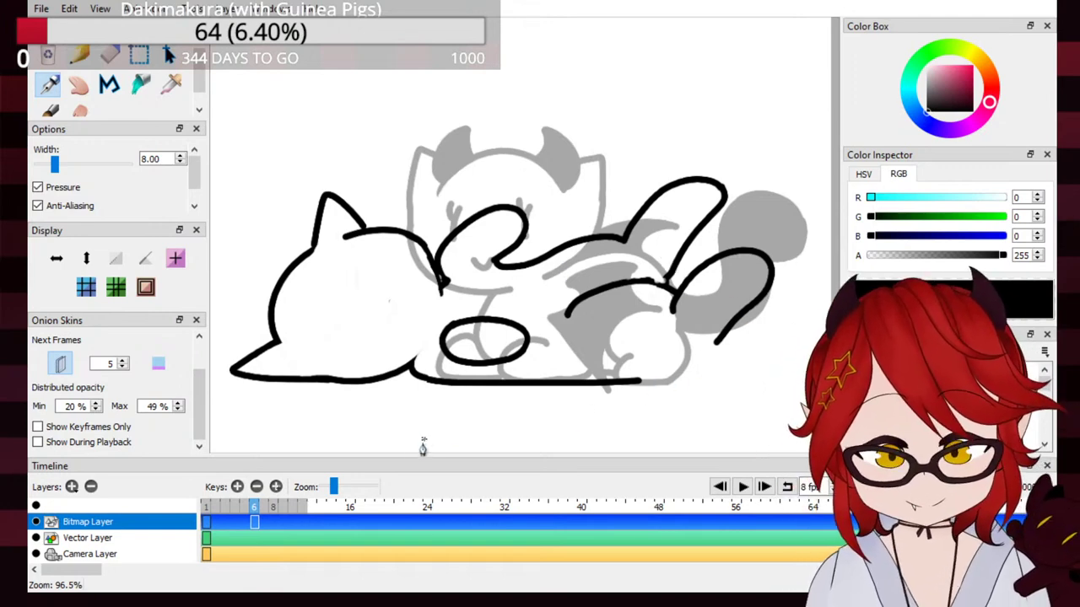
left_click_drag(502, 302, 344, 273)
left_click_drag(595, 293, 740, 336)
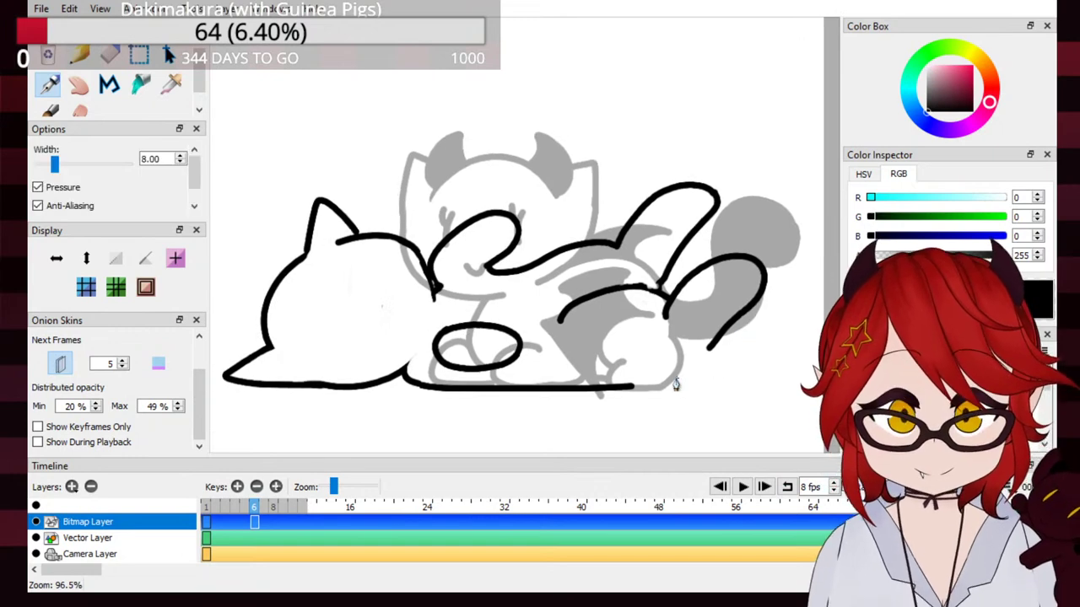
key("e")
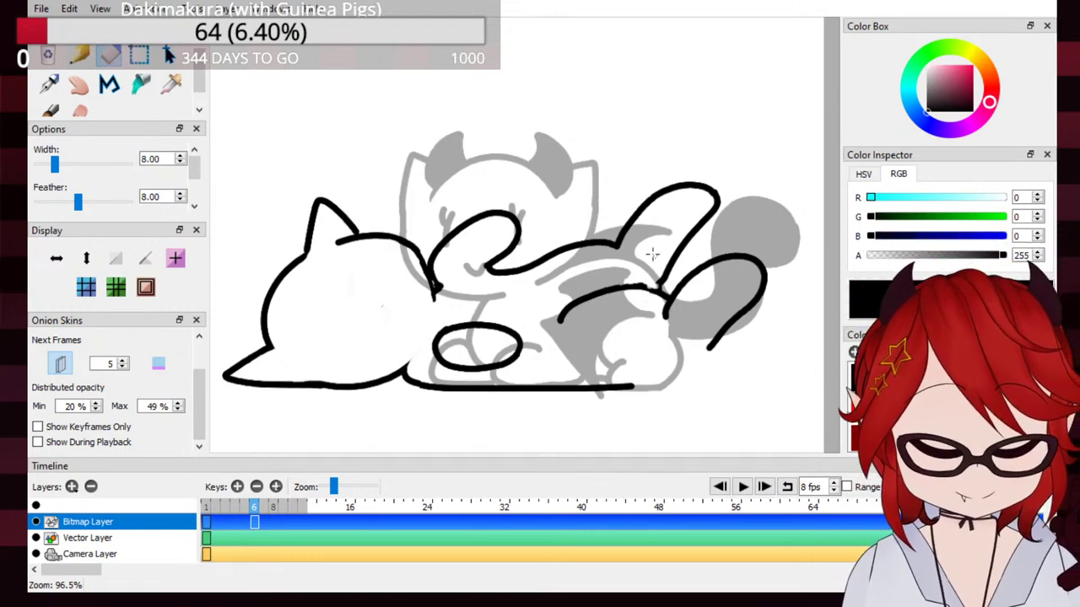
mouse_move(456, 264)
left_mouse_down()
mouse_move(427, 245)
mouse_move(443, 301)
mouse_move(435, 272)
mouse_move(448, 272)
mouse_move(436, 252)
mouse_move(510, 205)
mouse_move(470, 285)
left_mouse_up()
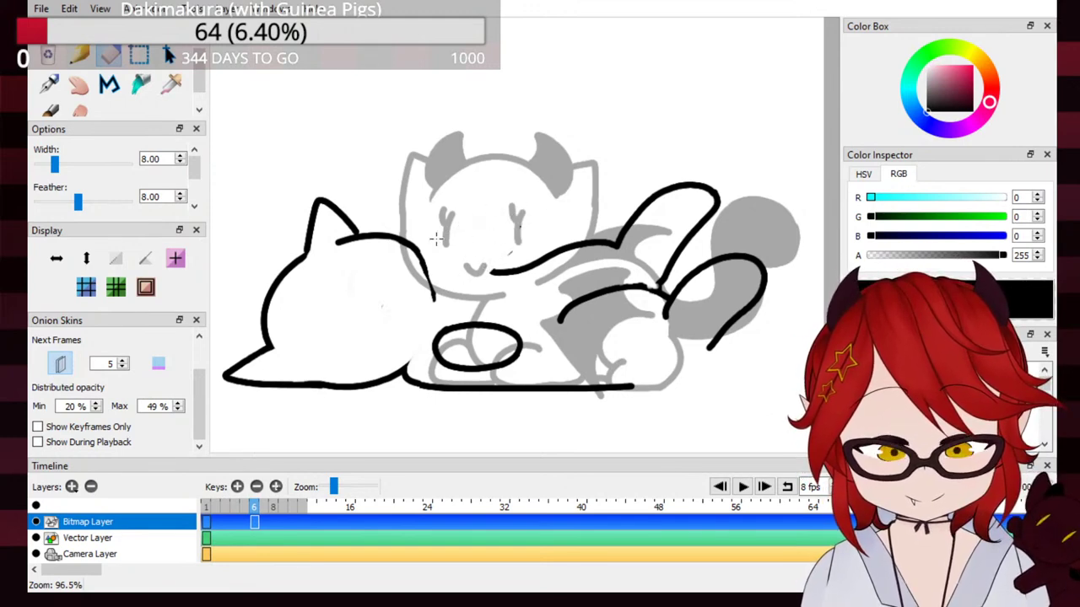
Step: Erase the remaining body, legs and paw using an eraser width of 122.07 and a feather of 1.00
mouse_move(55, 165)
left_mouse_down()
mouse_move(93, 173)
mouse_move(137, 160)
left_mouse_up()
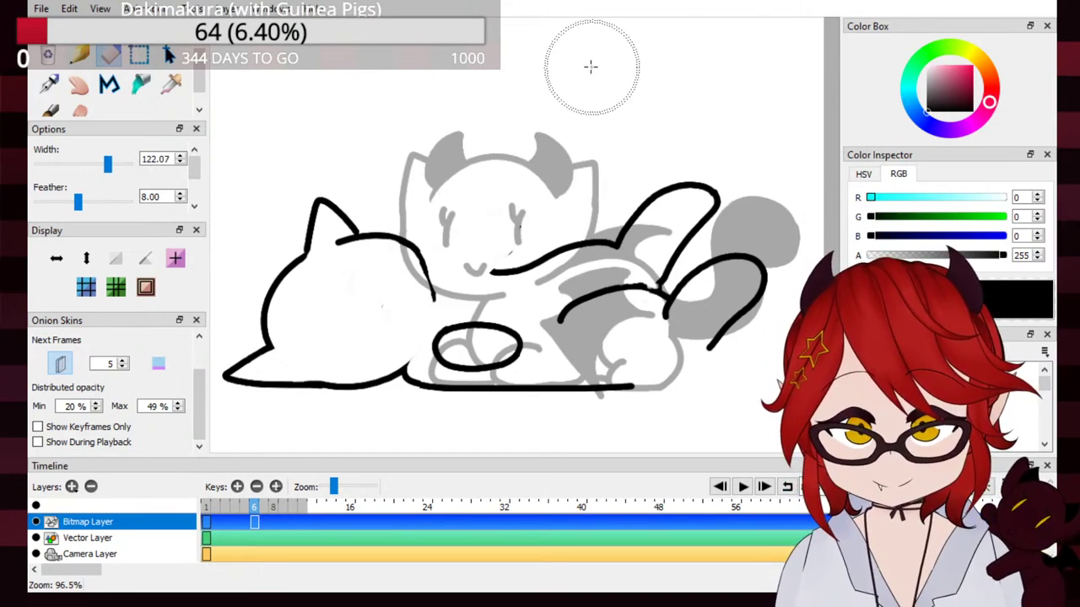
mouse_move(486, 272)
left_mouse_down()
mouse_move(631, 209)
mouse_move(686, 193)
left_mouse_up()
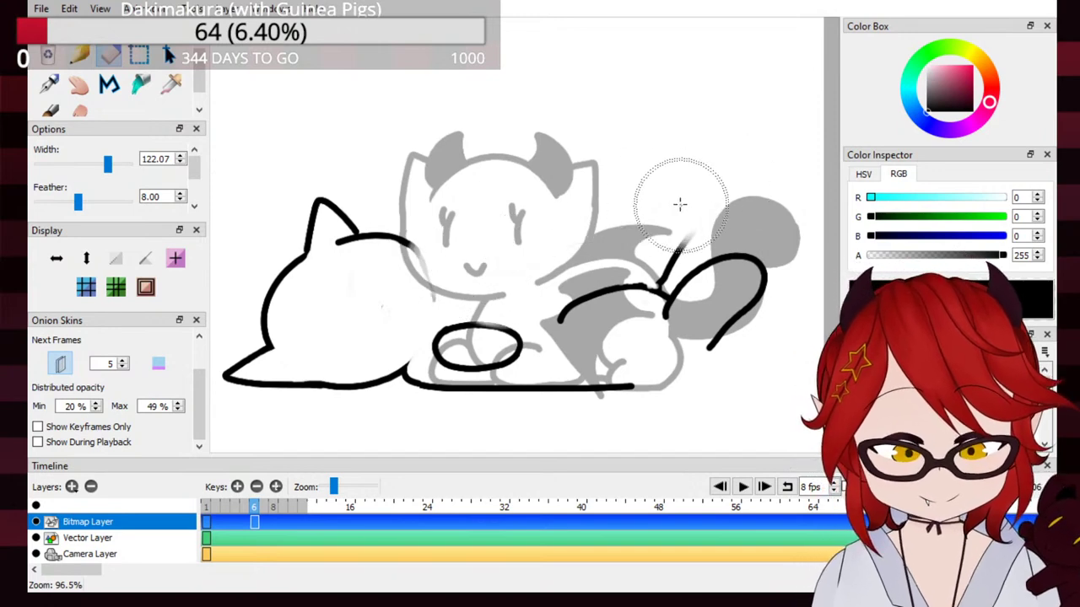
left_click_drag(78, 200, 34, 207)
mouse_move(689, 253)
left_mouse_down()
mouse_move(670, 265)
mouse_move(444, 240)
mouse_move(447, 384)
mouse_move(506, 329)
mouse_move(703, 320)
mouse_move(753, 306)
left_mouse_up()
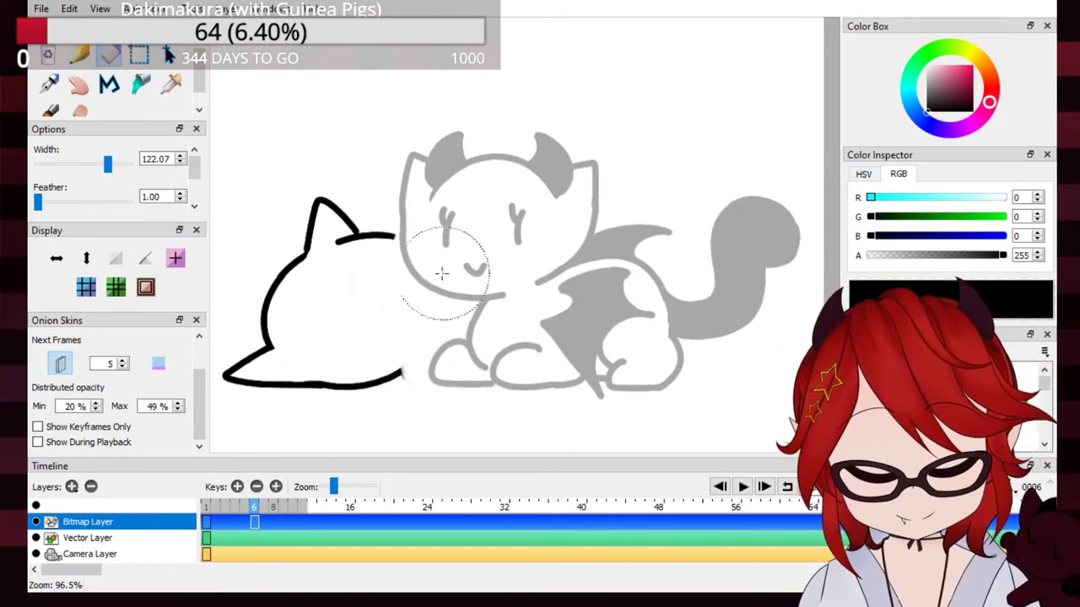
Step: Set the eraser width to 12.46 and trim the blurred ends of the head's top and bottom lines
left_click_drag(107, 164, 59, 164)
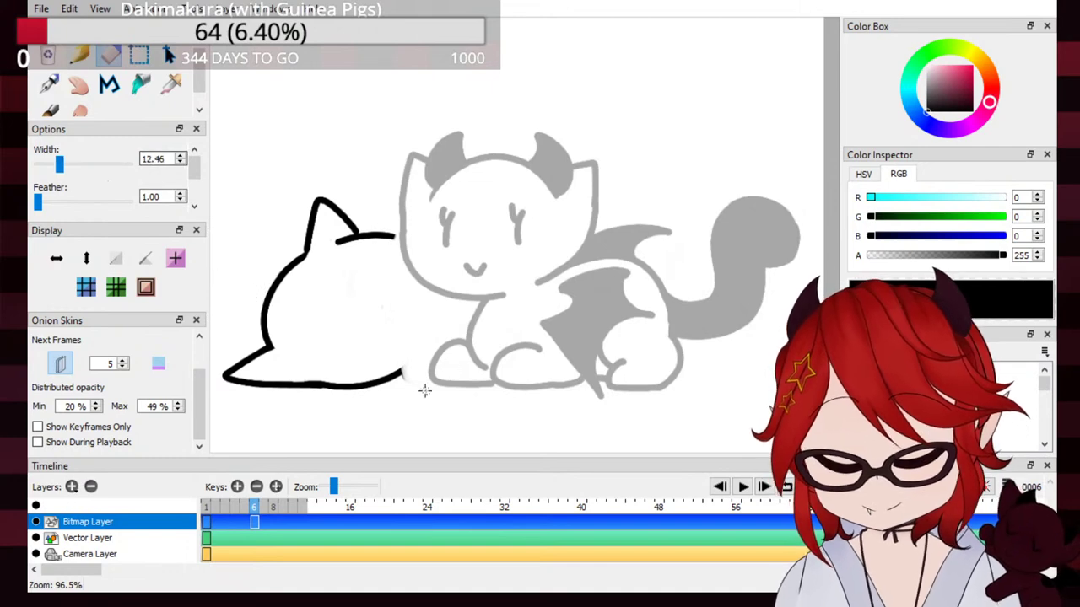
left_click(401, 373)
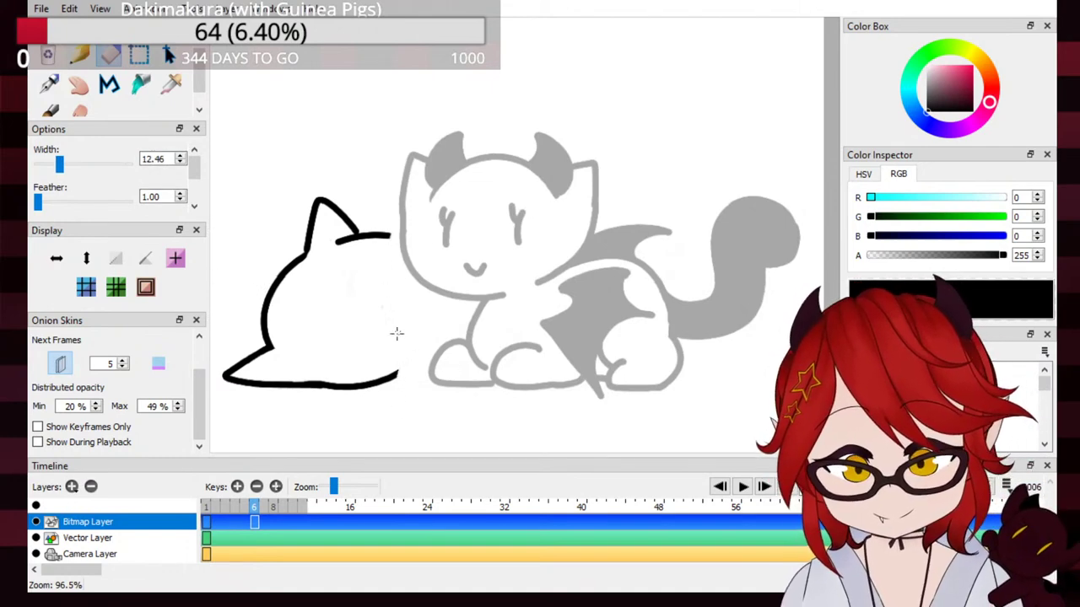
Step: Draw the head's rounded side facing the body as a curve from the end of the top line down, retrying until it flows smoothly
left_click(49, 84)
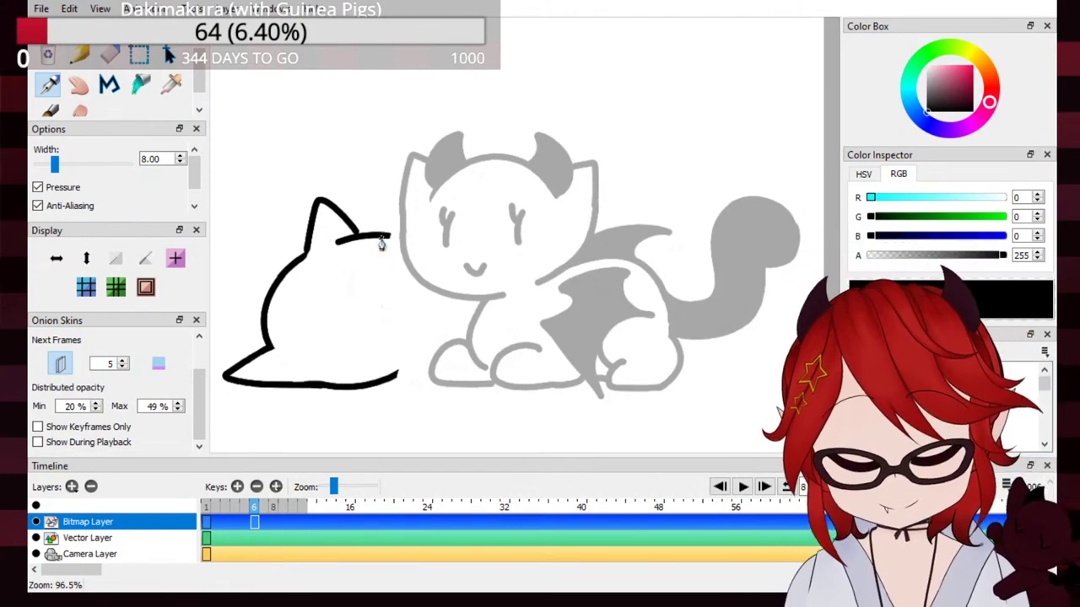
left_click_drag(387, 236, 409, 291)
key("ctrl+z")
mouse_move(388, 236)
left_mouse_down()
mouse_move(419, 296)
mouse_move(400, 240)
mouse_move(419, 313)
left_mouse_up()
key("ctrl+z")
key("ctrl+z")
mouse_move(388, 236)
left_mouse_down()
mouse_move(403, 246)
mouse_move(418, 312)
mouse_move(426, 276)
mouse_move(422, 314)
left_mouse_up()
key("ctrl+z")
key("ctrl+z")
left_click_drag(386, 236, 421, 310)
key("ctrl+z")
left_click_drag(386, 237, 417, 322)
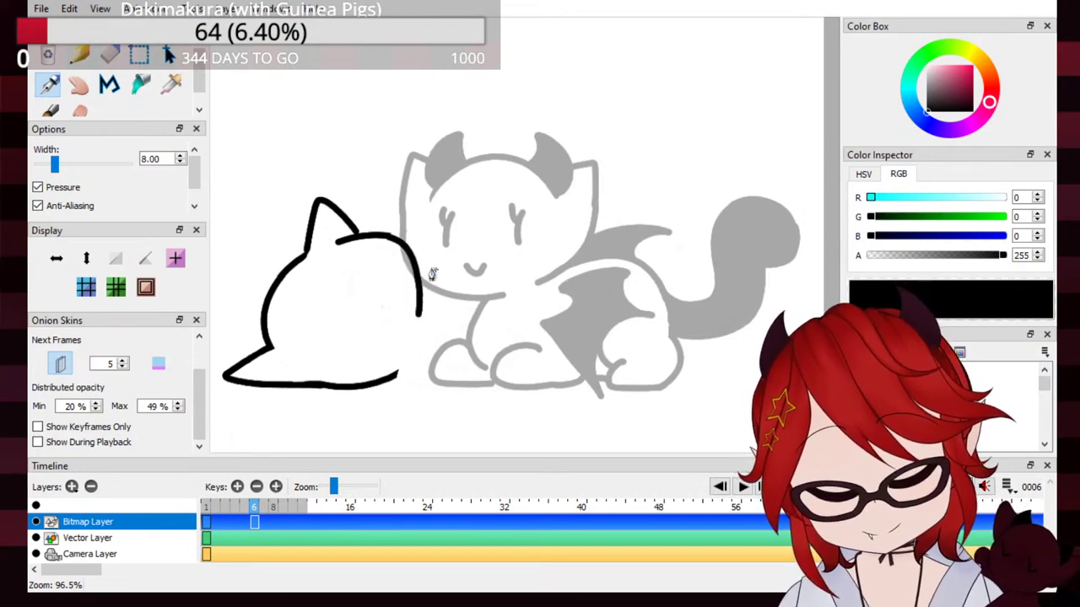
key("ctrl+z")
mouse_move(387, 237)
left_mouse_down()
mouse_move(414, 262)
mouse_move(427, 297)
left_mouse_up()
key("ctrl+z")
left_click_drag(386, 237, 436, 295)
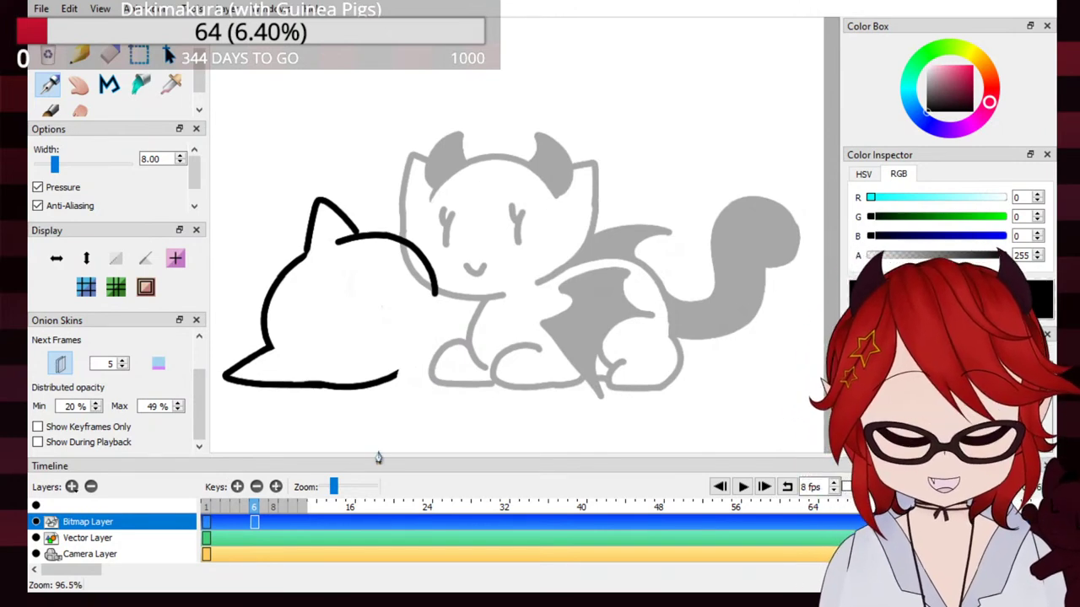
left_click(139, 55)
mouse_move(269, 156)
left_mouse_down()
mouse_move(385, 306)
mouse_move(559, 447)
left_mouse_up()
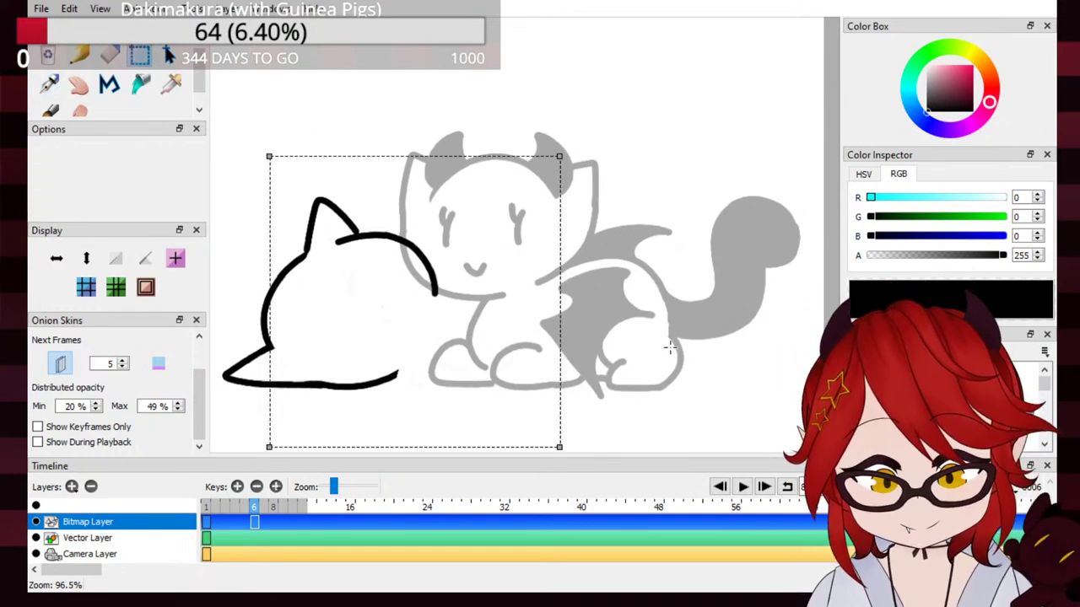
left_click_drag(499, 365, 601, 356)
left_click(339, 239)
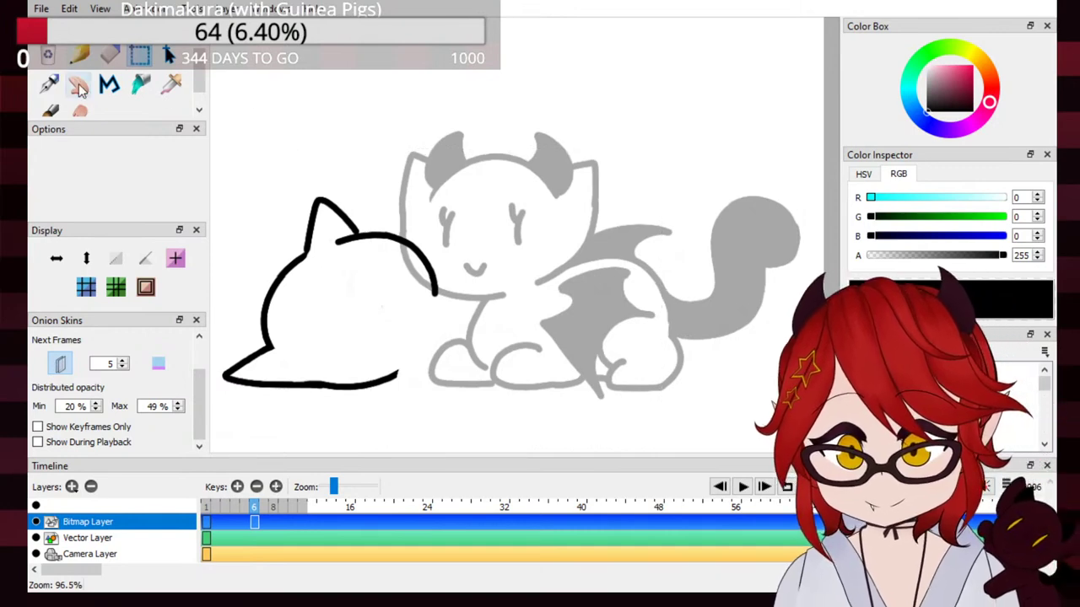
Step: Draw the lower front paw as a wide oval between the head and the body, retrying until its shape is right
left_click(48, 84)
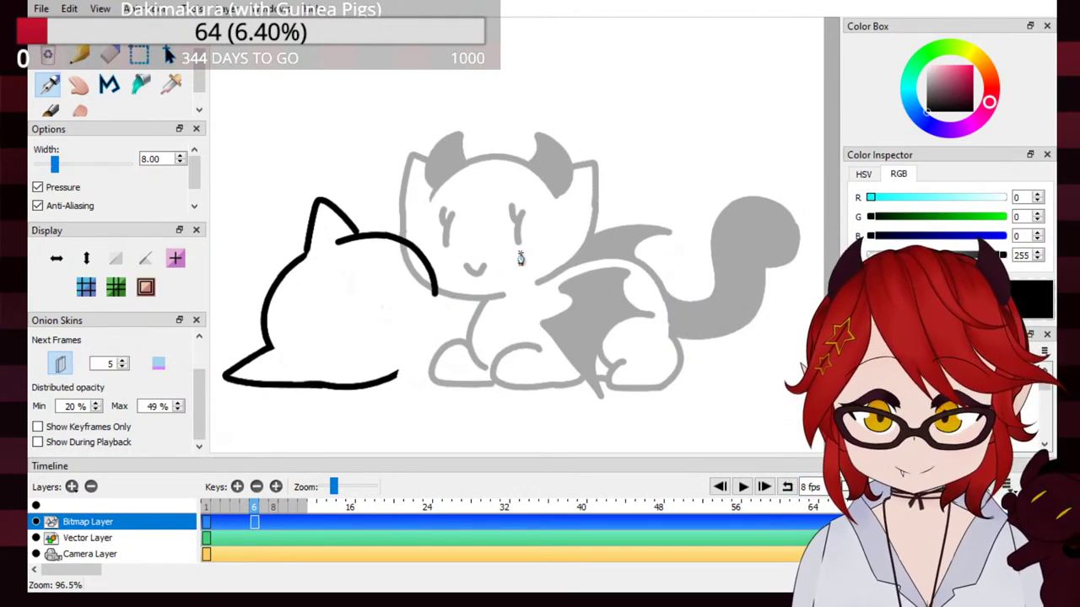
mouse_move(435, 293)
left_mouse_down()
mouse_move(580, 226)
mouse_move(544, 264)
left_mouse_up()
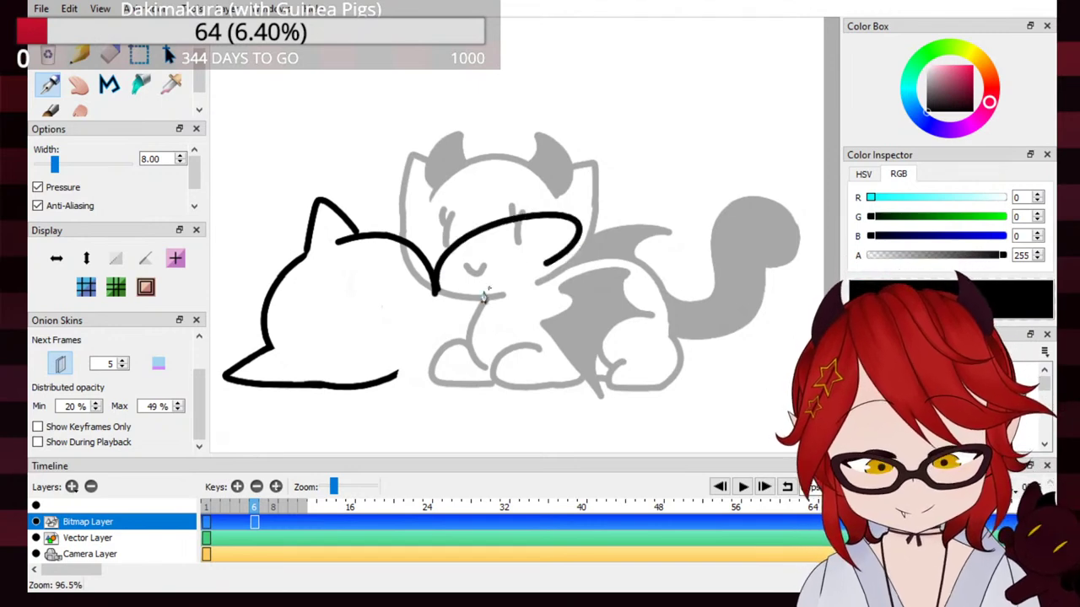
key("ctrl+z")
mouse_move(469, 348)
left_mouse_down()
mouse_move(445, 373)
mouse_move(528, 386)
mouse_move(564, 342)
mouse_move(477, 335)
mouse_move(458, 353)
mouse_move(494, 393)
mouse_move(563, 371)
mouse_move(470, 345)
mouse_move(450, 354)
mouse_move(516, 389)
mouse_move(557, 373)
mouse_move(495, 349)
mouse_move(410, 371)
mouse_move(481, 385)
mouse_move(464, 345)
mouse_move(425, 376)
mouse_move(519, 377)
mouse_move(452, 349)
mouse_move(438, 385)
mouse_move(519, 375)
mouse_move(460, 348)
left_mouse_up()
key("ctrl+z")
key("ctrl+z")
key("ctrl+z")
key("ctrl+z")
key("ctrl+z")
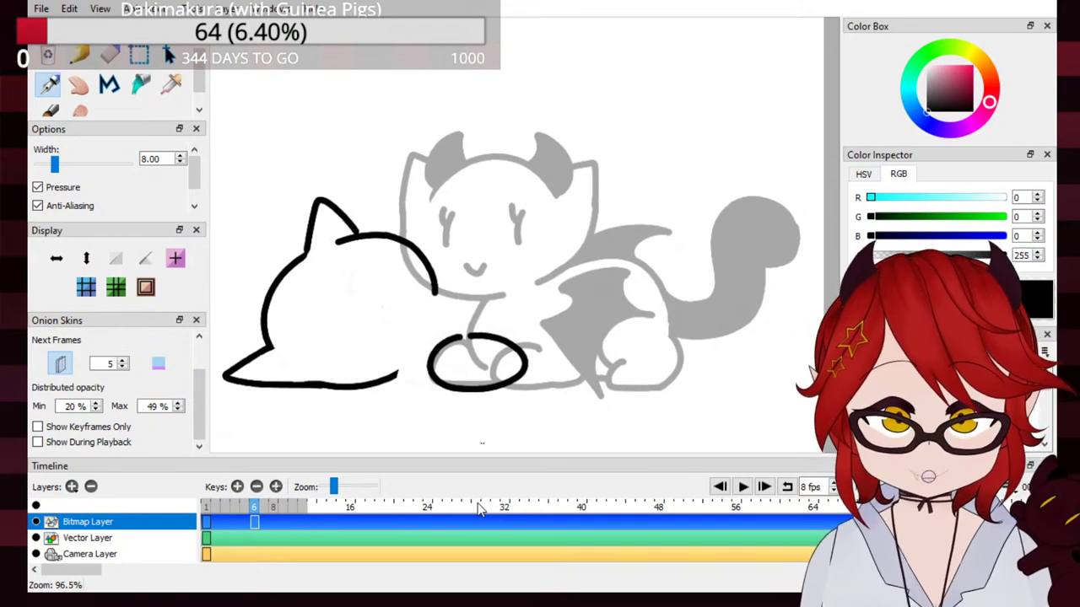
Step: Draw a short curve joining the bottom line of the head to the underside of the lower front paw
mouse_move(397, 379)
left_mouse_down()
mouse_move(441, 396)
mouse_move(454, 387)
left_mouse_up()
key("ctrl+z")
key("ctrl+z")
key("ctrl+z")
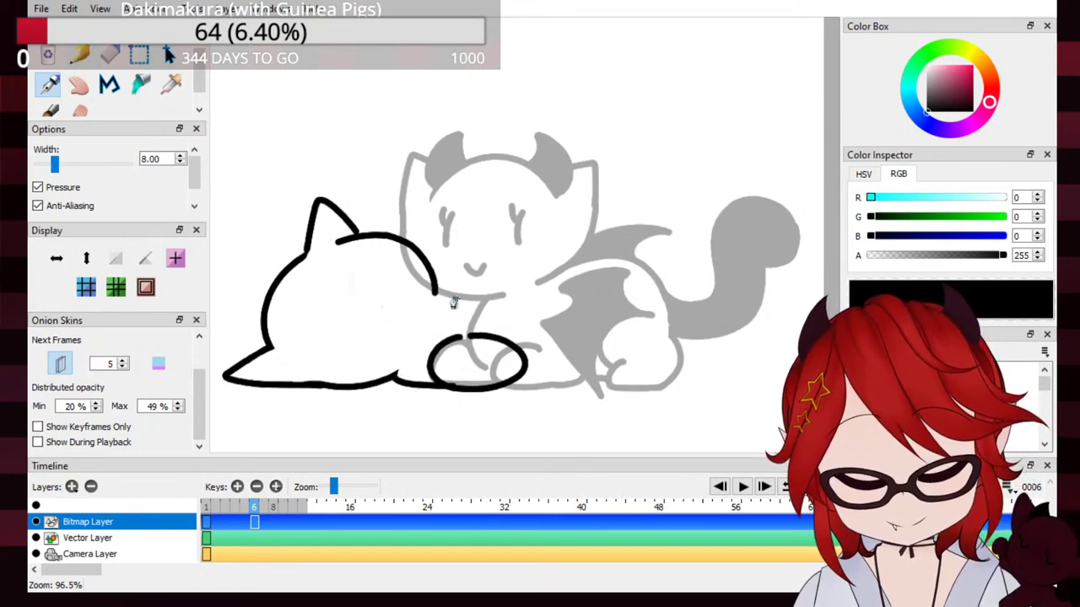
Step: Draw the curved closed-eye stroke for the lower eye on the face
mouse_move(435, 297)
left_mouse_down()
mouse_move(468, 257)
mouse_move(585, 258)
mouse_move(562, 278)
left_mouse_up()
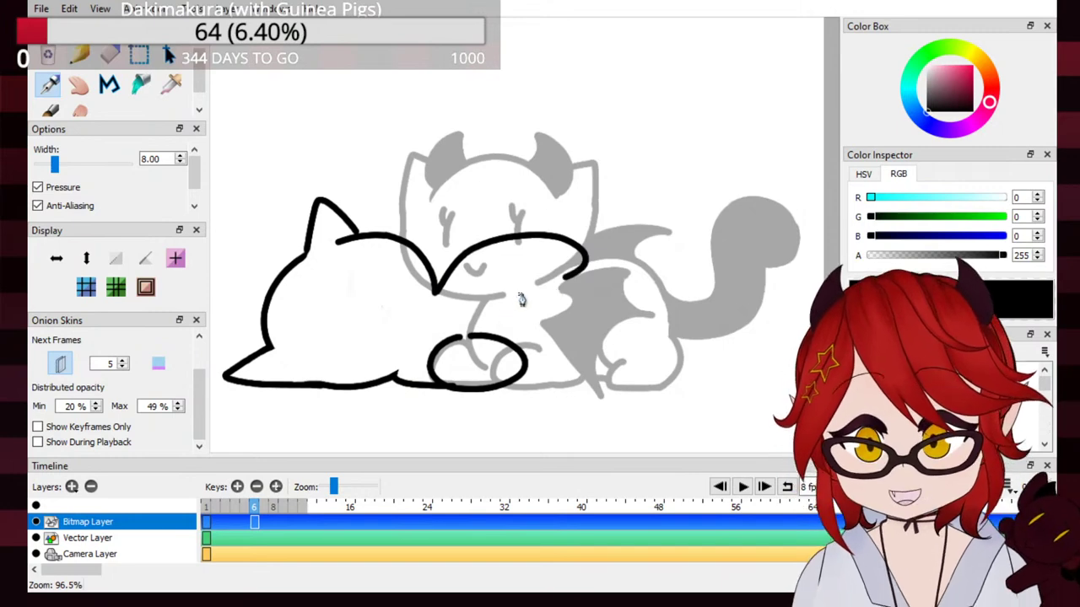
key("ctrl+z")
left_click_drag(348, 310, 330, 335)
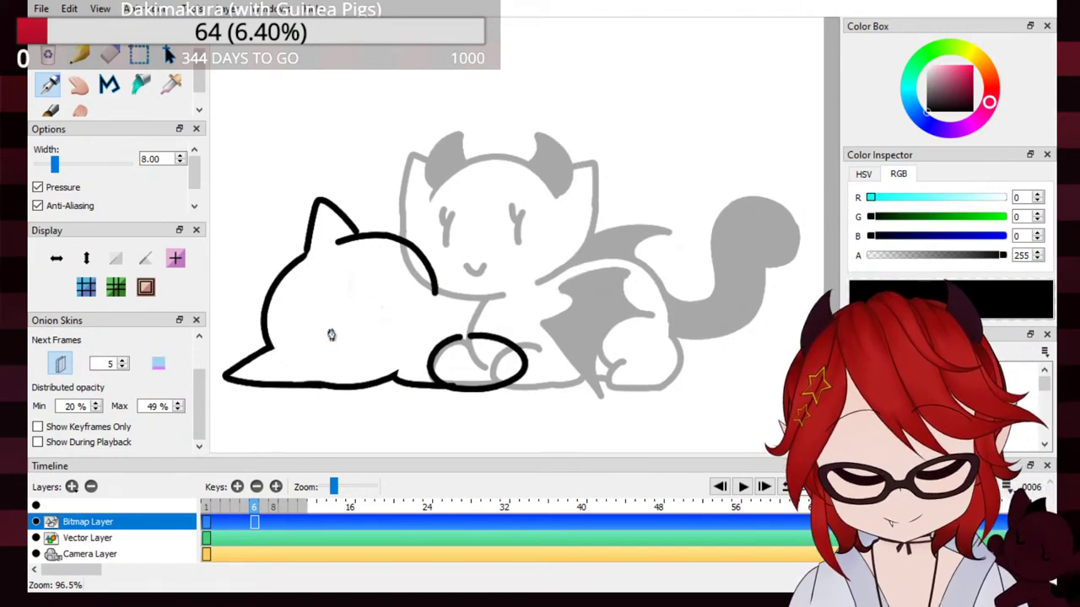
left_click_drag(360, 250, 359, 268)
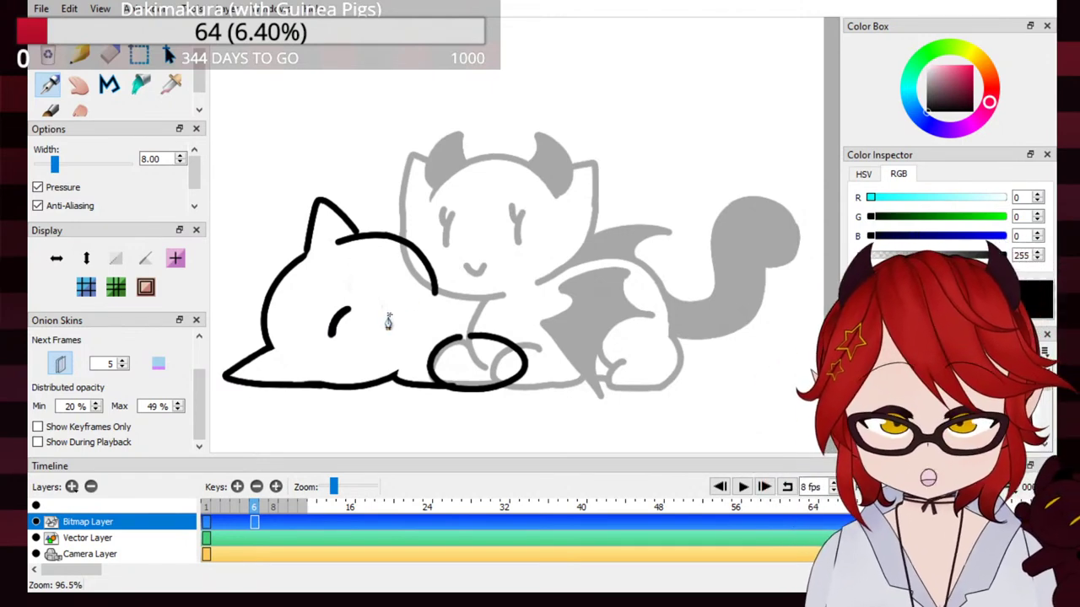
Step: Draw the upper front paw as a rounded loop from the head's rear curve, followed by a short belly line, retrying the strokes as needed
mouse_move(435, 294)
left_mouse_down()
mouse_move(516, 234)
mouse_move(515, 282)
left_mouse_up()
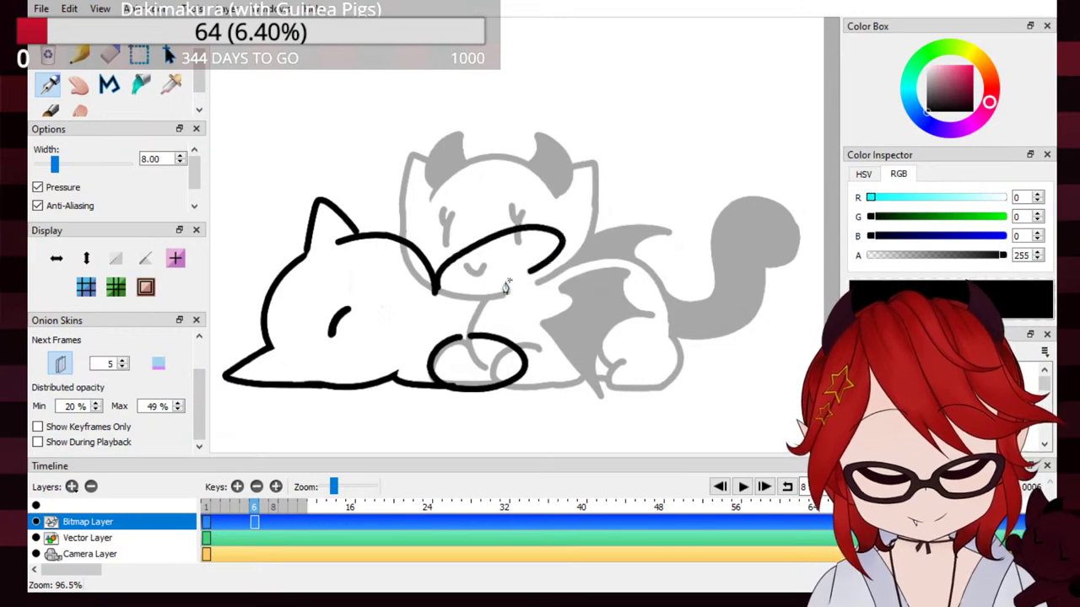
key("ctrl+z")
mouse_move(436, 295)
left_mouse_down()
mouse_move(489, 287)
mouse_move(462, 270)
mouse_move(549, 260)
left_mouse_up()
key("ctrl+z")
mouse_move(461, 292)
left_mouse_down()
mouse_move(528, 238)
mouse_move(563, 262)
mouse_move(533, 277)
mouse_move(462, 251)
mouse_move(541, 244)
left_mouse_up()
key("ctrl+z")
key("ctrl+z")
mouse_move(449, 288)
left_mouse_down()
mouse_move(513, 230)
mouse_move(522, 266)
left_mouse_up()
key("ctrl+z")
mouse_move(434, 294)
left_mouse_down()
mouse_move(528, 244)
mouse_move(504, 282)
mouse_move(567, 291)
mouse_move(646, 218)
left_mouse_up()
key("ctrl+z")
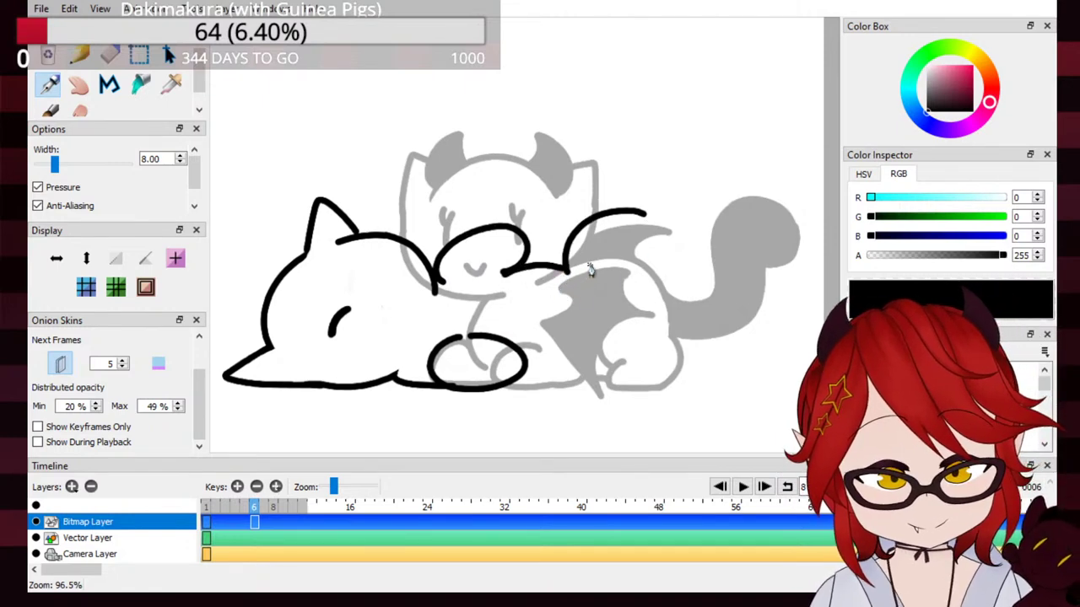
key("ctrl+z")
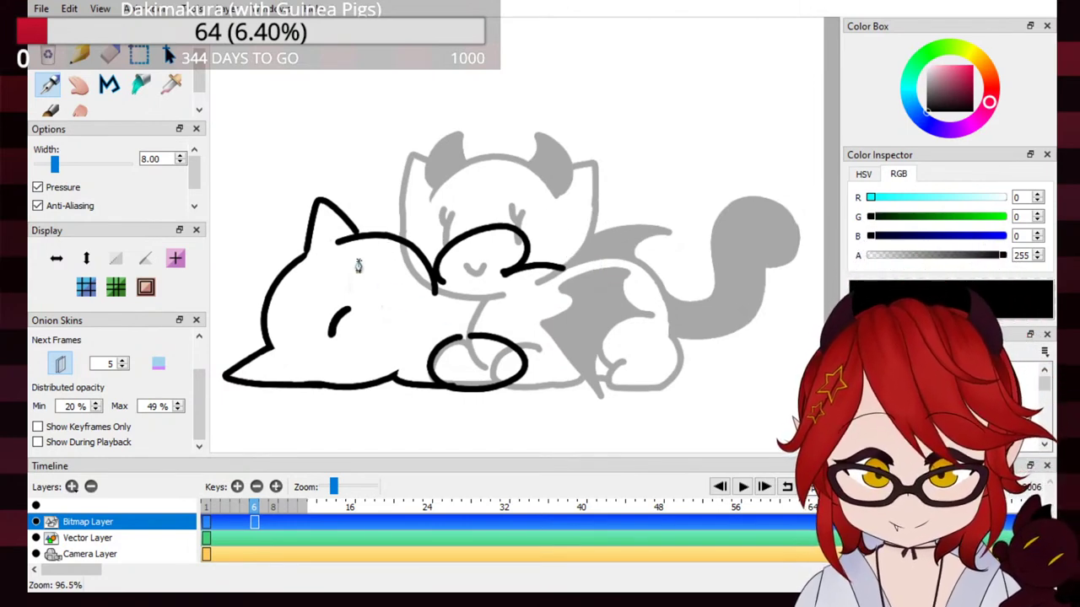
Step: Complete the closed eyes with lashes, add the small mouth, and outline the lower horn on the forehead
left_click_drag(356, 242, 359, 268)
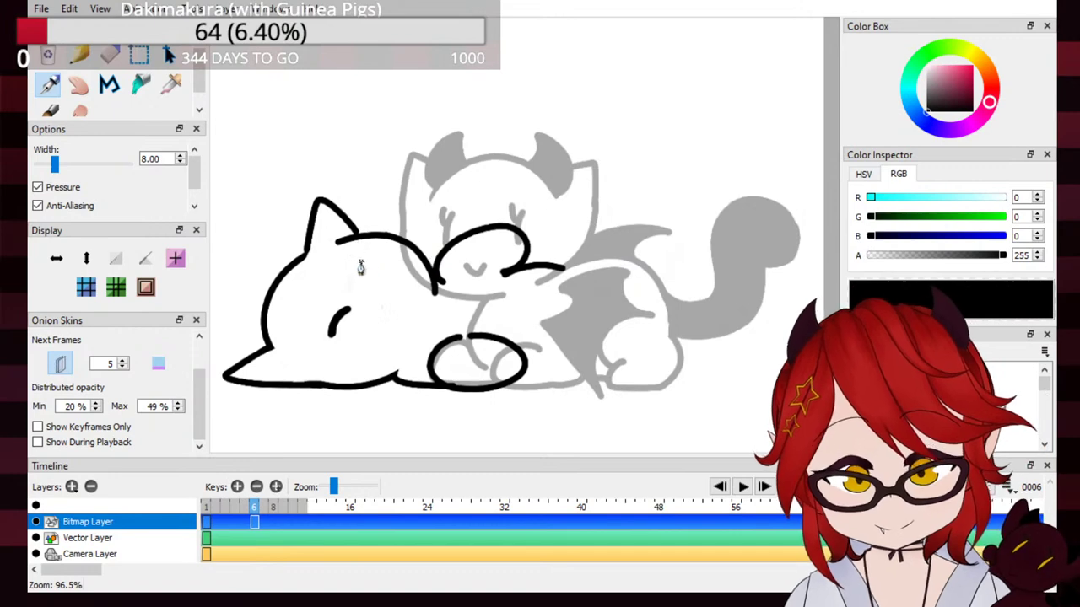
left_click_drag(402, 297, 345, 308)
left_click_drag(353, 247, 361, 257)
mouse_move(277, 299)
left_mouse_down()
mouse_move(251, 299)
mouse_move(260, 345)
mouse_move(284, 308)
left_mouse_up()
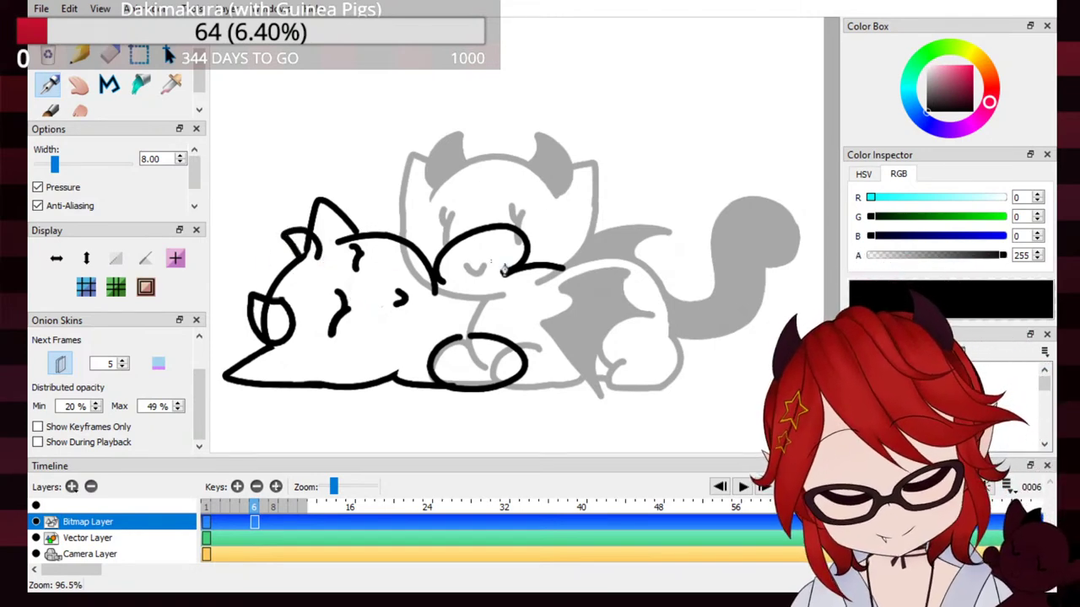
Step: Outline the upper horn as a curved shape on the forehead beside the raised ear
key("r")
key("r")
key("r")
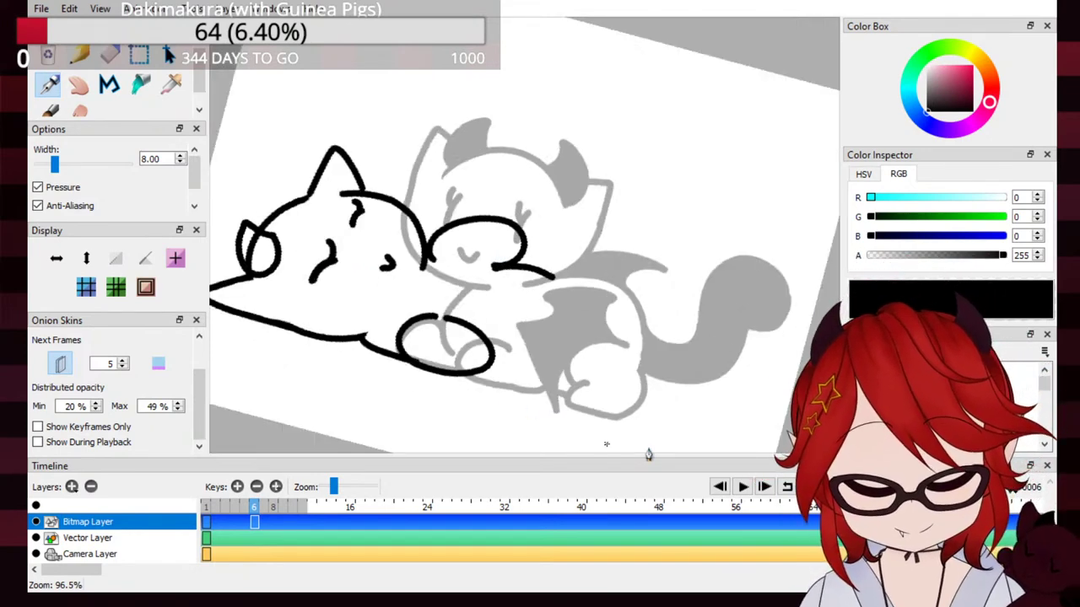
key("r")
key("r")
left_click_drag(638, 219, 706, 356)
key("r")
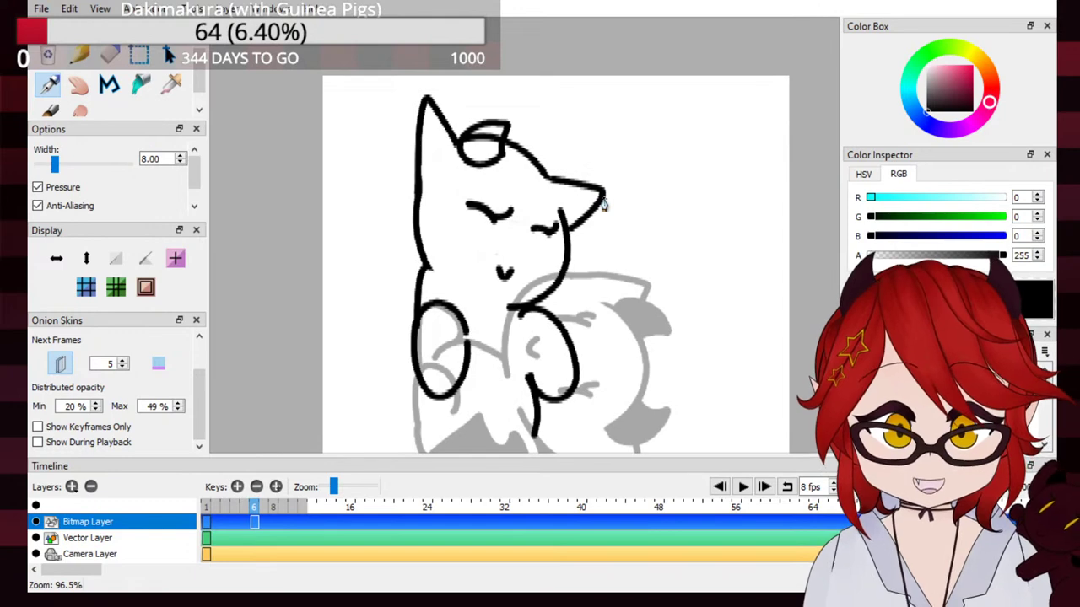
mouse_move(532, 157)
left_mouse_down()
mouse_move(549, 140)
mouse_move(563, 172)
left_mouse_up()
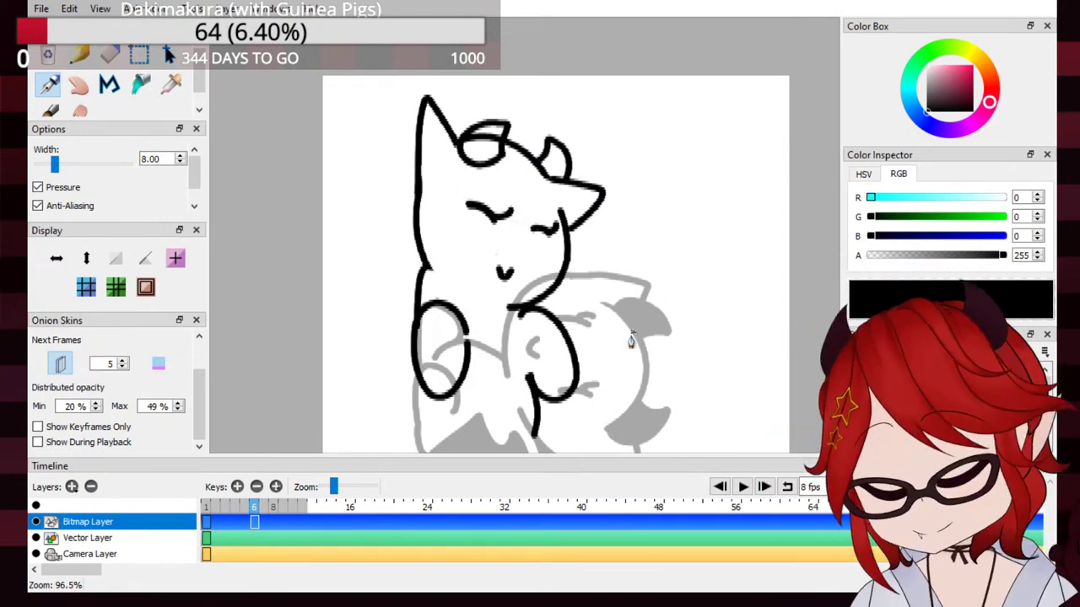
Step: Fill the upper horn beside the raised ear with solid black pen strokes
key("r")
key("r")
key("r")
key("r")
key("r")
key("r")
key("r")
key("r")
key("r")
key("r")
key("r")
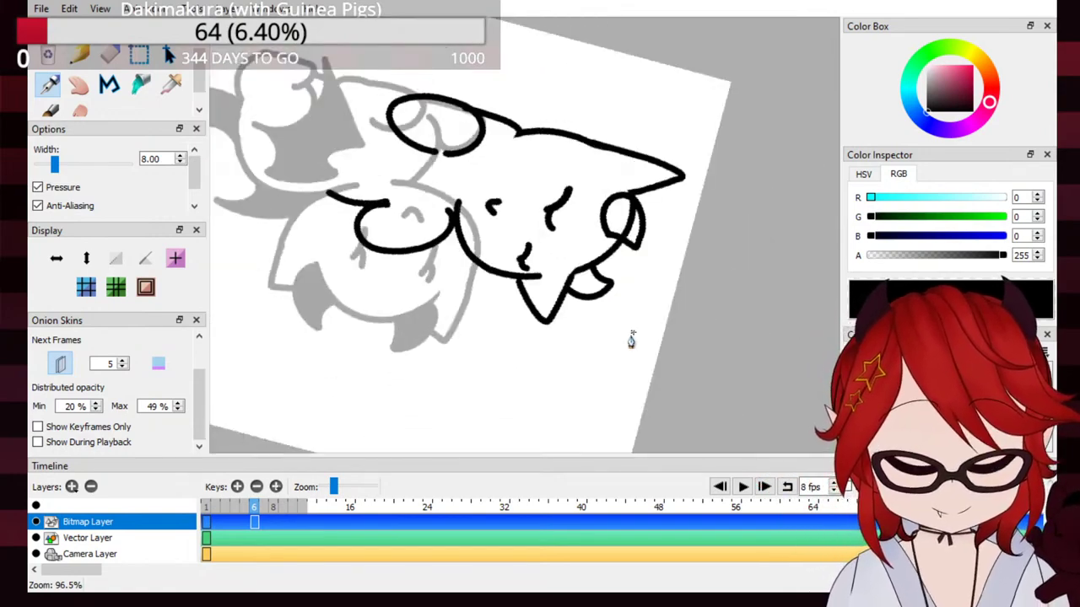
key("r")
key("r")
key("r")
key("r")
key("r")
key("r")
key("r")
key("r")
key("r")
key("r")
key("r")
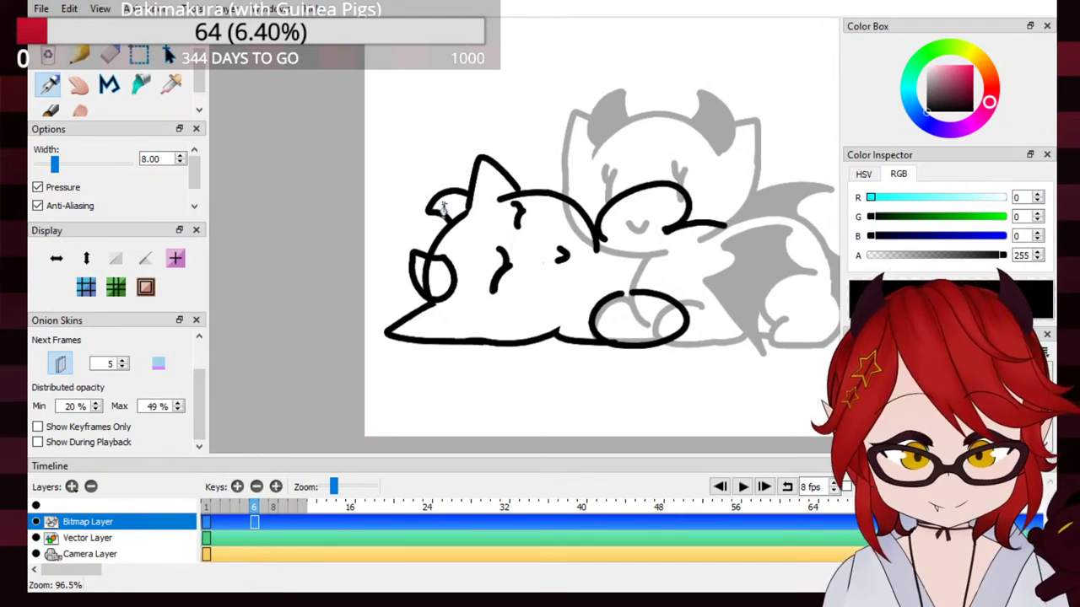
mouse_move(440, 206)
left_mouse_down()
mouse_move(452, 200)
mouse_move(455, 217)
left_mouse_up()
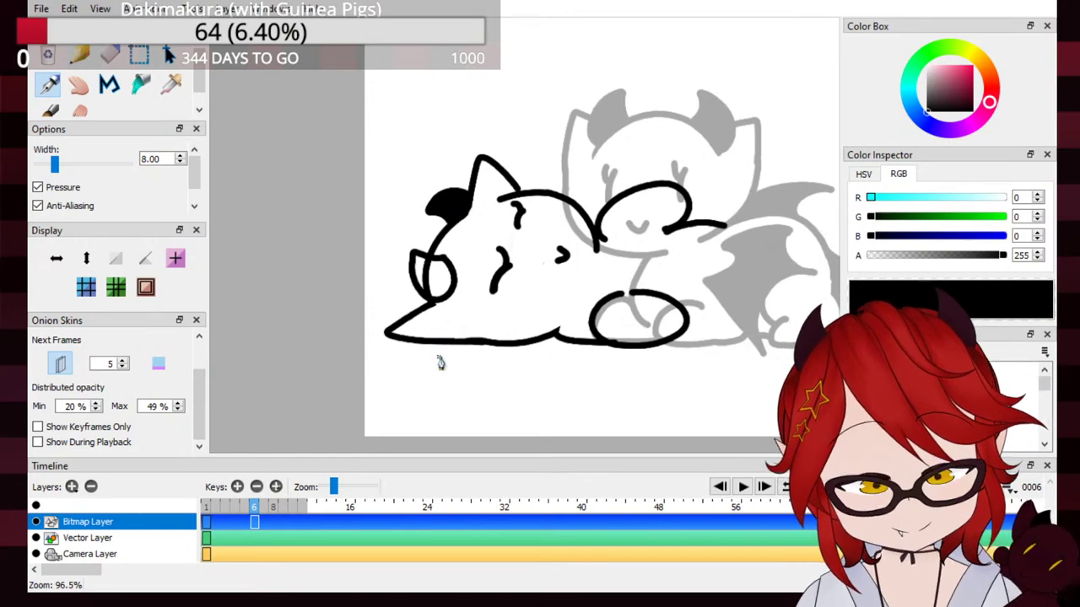
Step: Fill the lower horn with black at a color tolerance of 100, then touch up the horn and forehead line with the pen
left_click(141, 84)
left_click(429, 265)
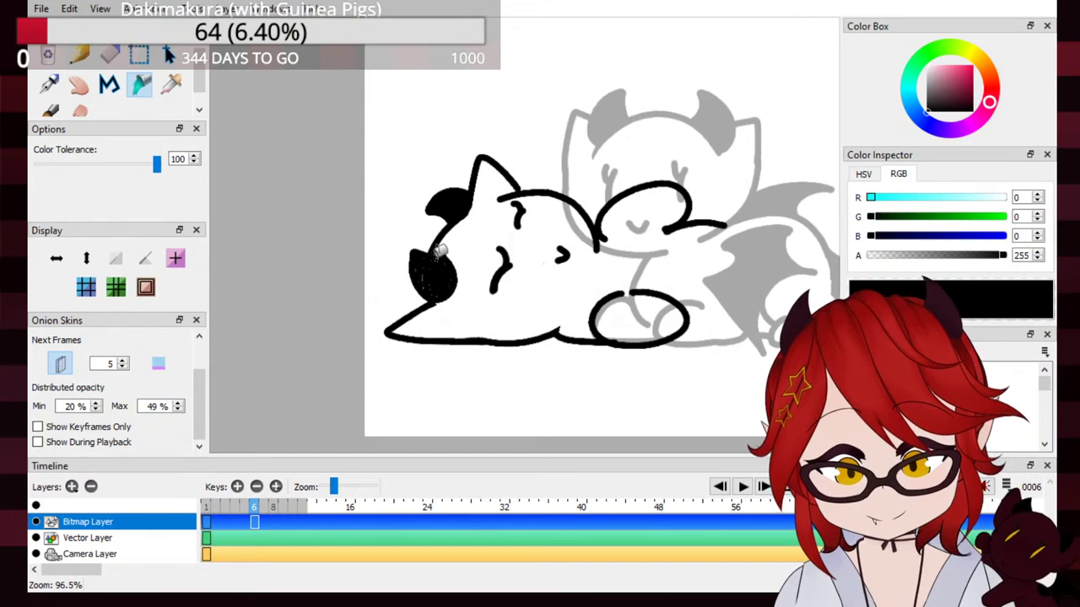
key("p")
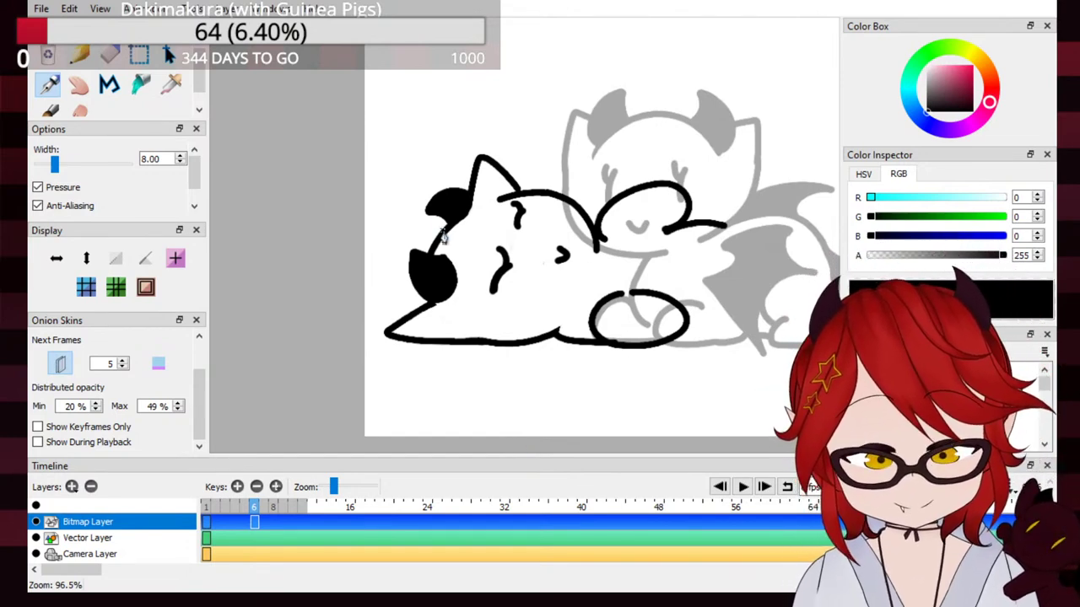
left_click_drag(439, 236, 468, 202)
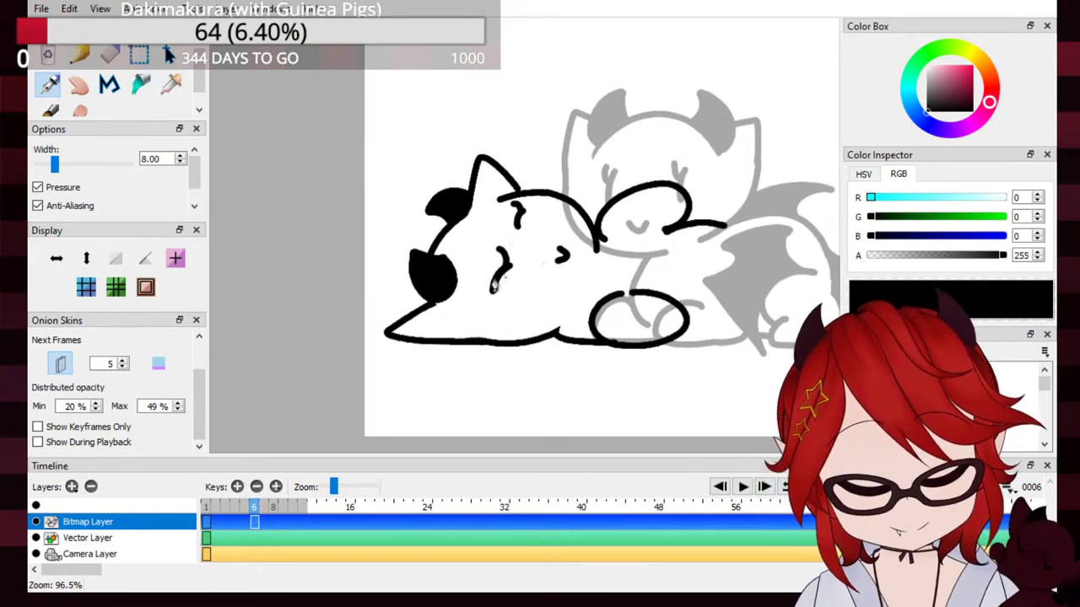
Step: Erase the forehead line between the two horns and redraw it as a smooth curve with the pen
key("e")
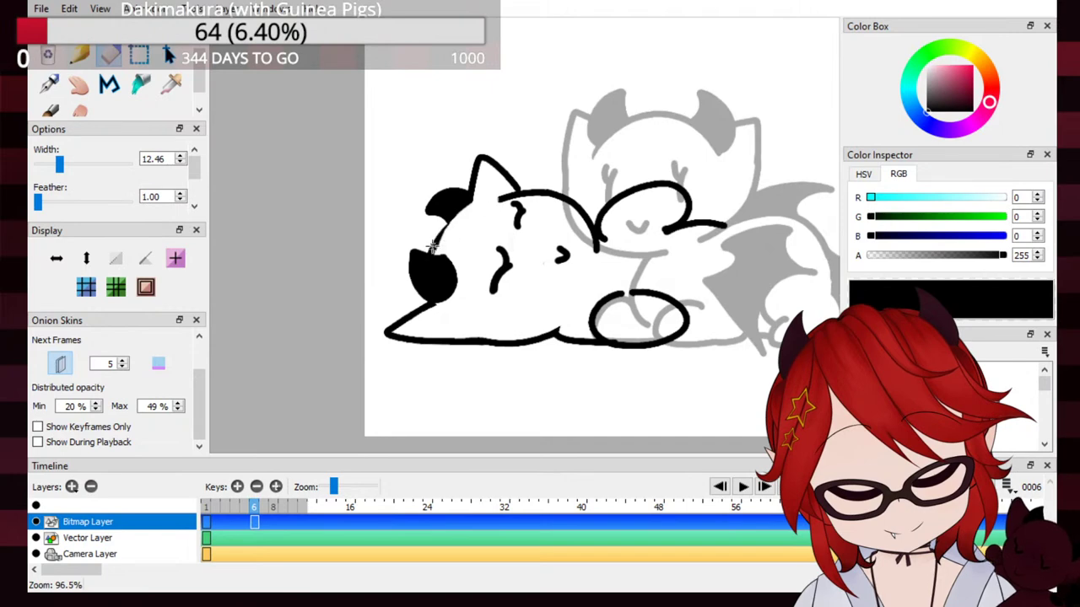
left_click_drag(437, 249, 481, 203)
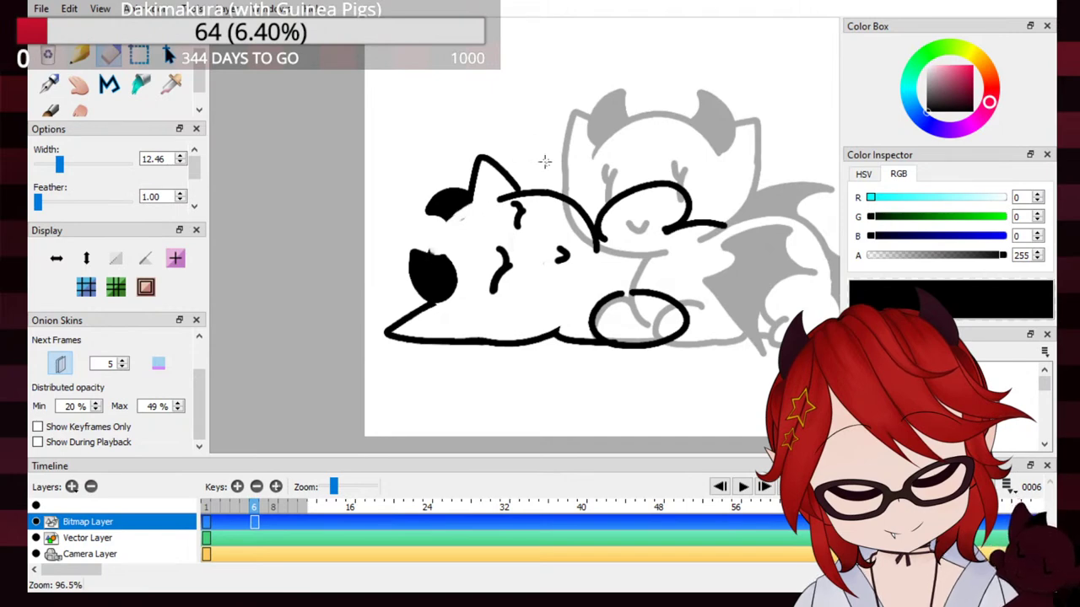
key("ctrl+z")
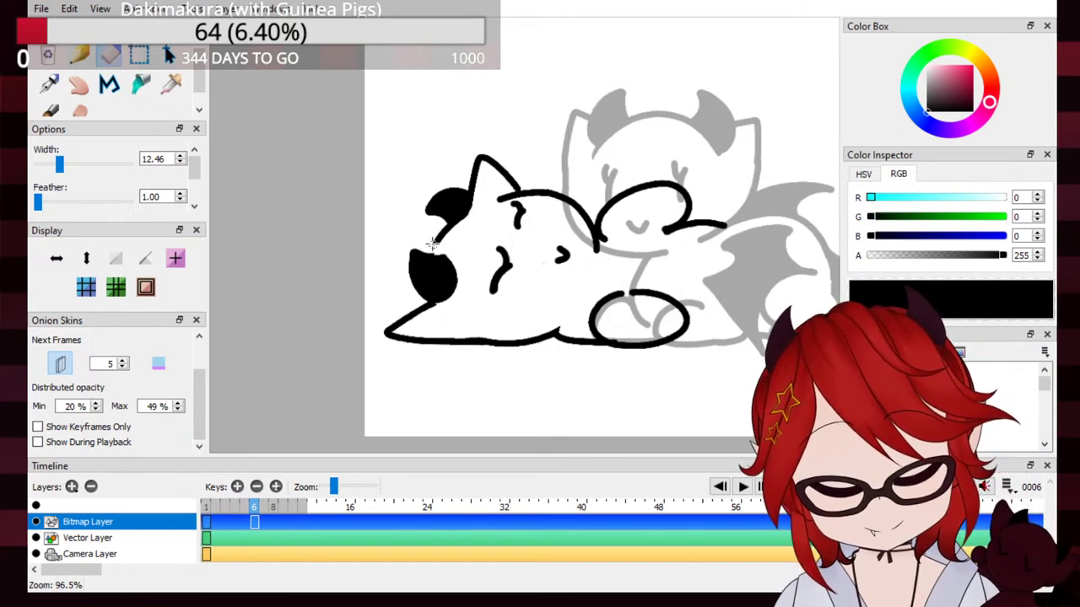
mouse_move(413, 249)
left_mouse_down()
mouse_move(461, 242)
mouse_move(443, 235)
mouse_move(401, 259)
mouse_move(444, 246)
mouse_move(403, 262)
mouse_move(458, 227)
mouse_move(433, 229)
mouse_move(479, 208)
left_mouse_up()
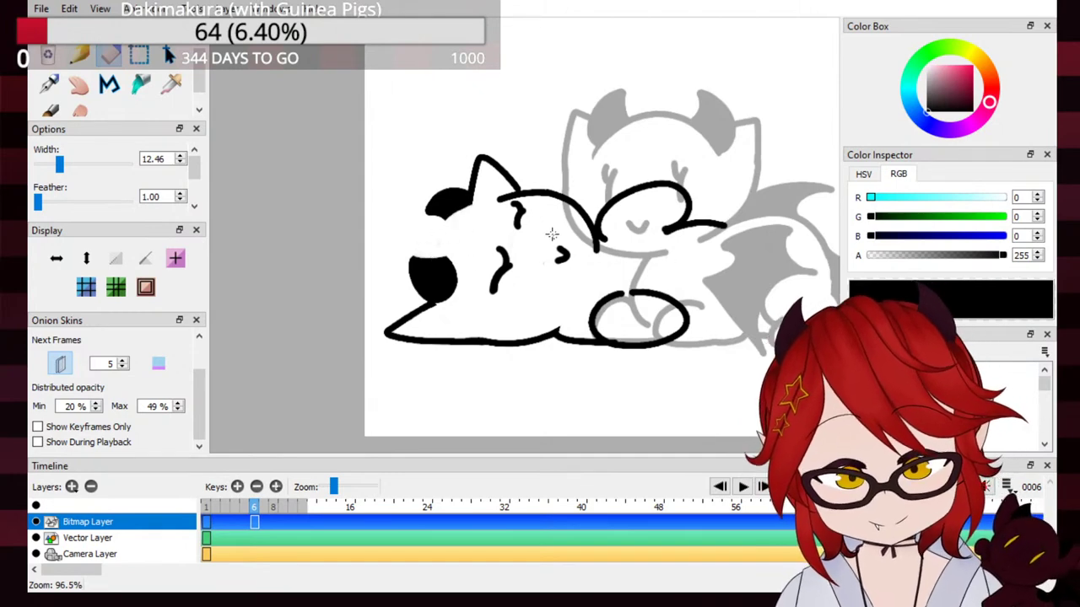
key("p")
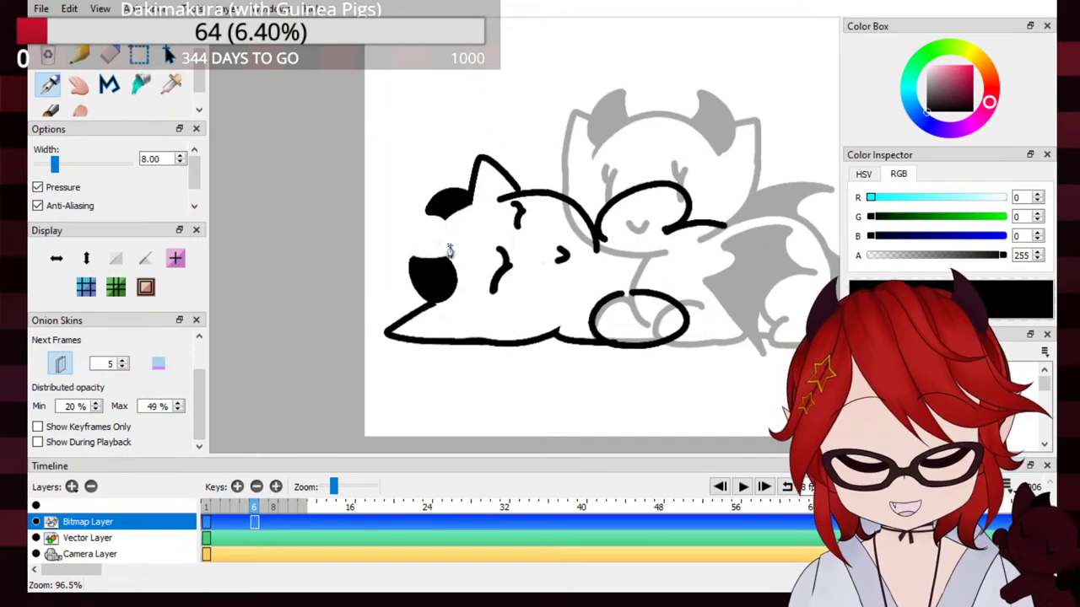
left_click_drag(461, 209, 444, 260)
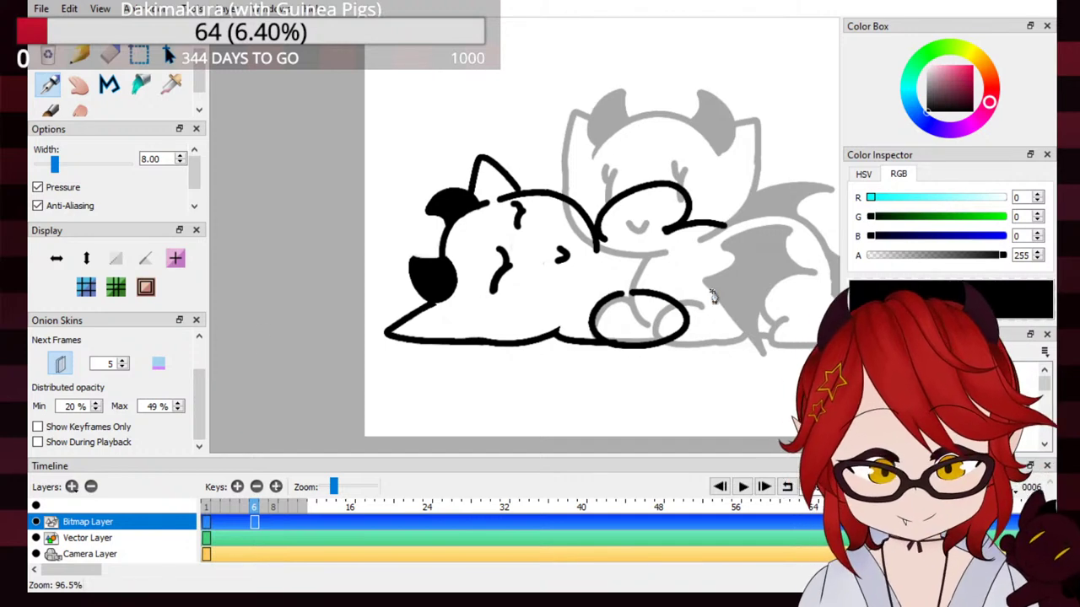
Step: Draw the raised upper hind leg from the end of the belly line, with a curved thigh and rounded foot, retrying until it looks right
mouse_move(733, 278)
left_mouse_down()
mouse_move(565, 309)
mouse_move(535, 282)
mouse_move(627, 289)
left_mouse_up()
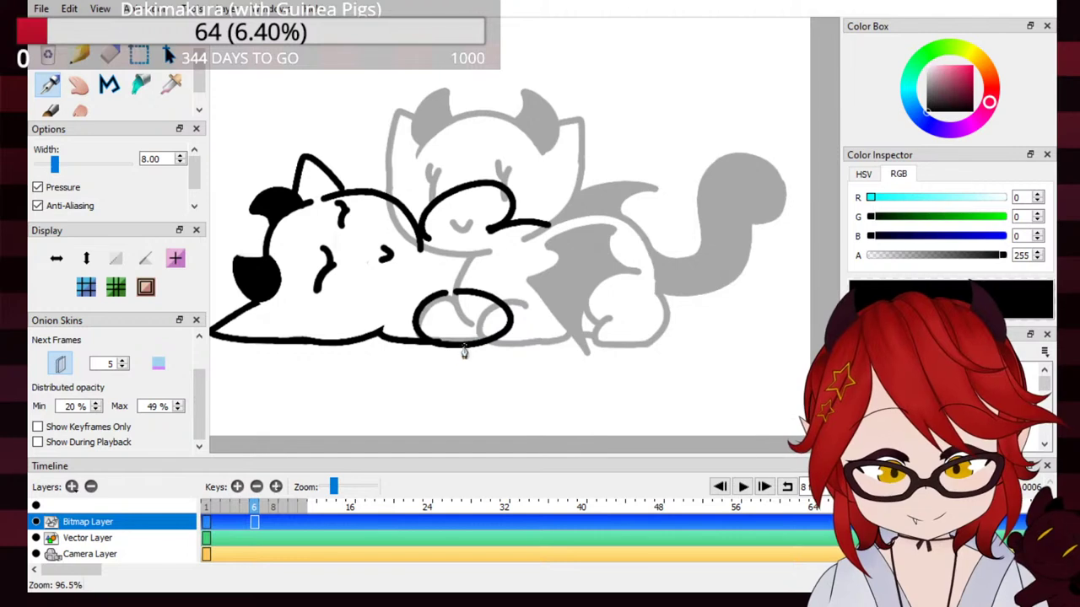
left_click(110, 54)
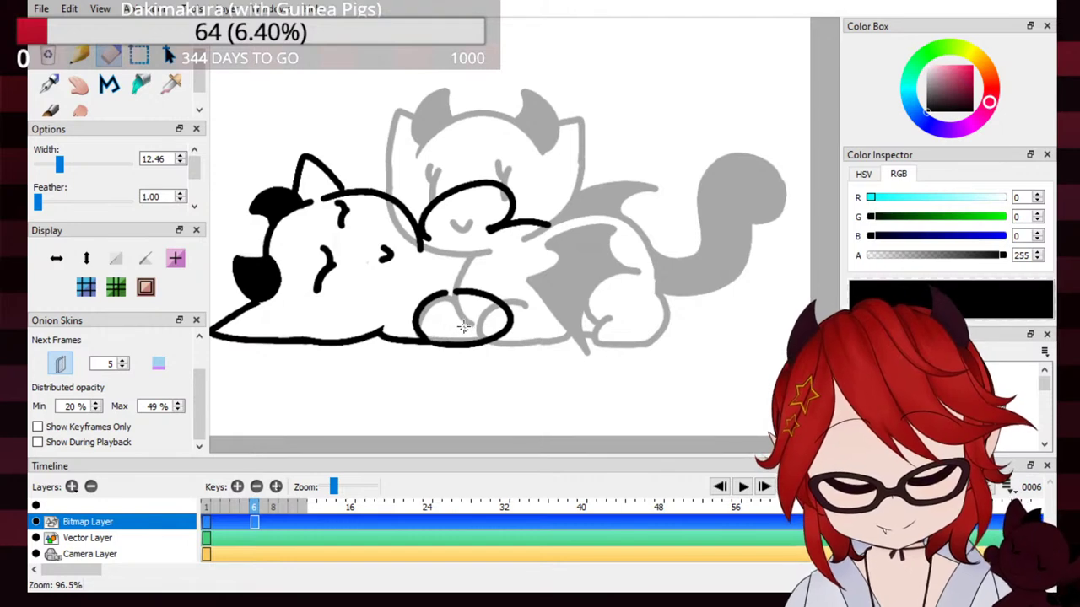
left_click(48, 83)
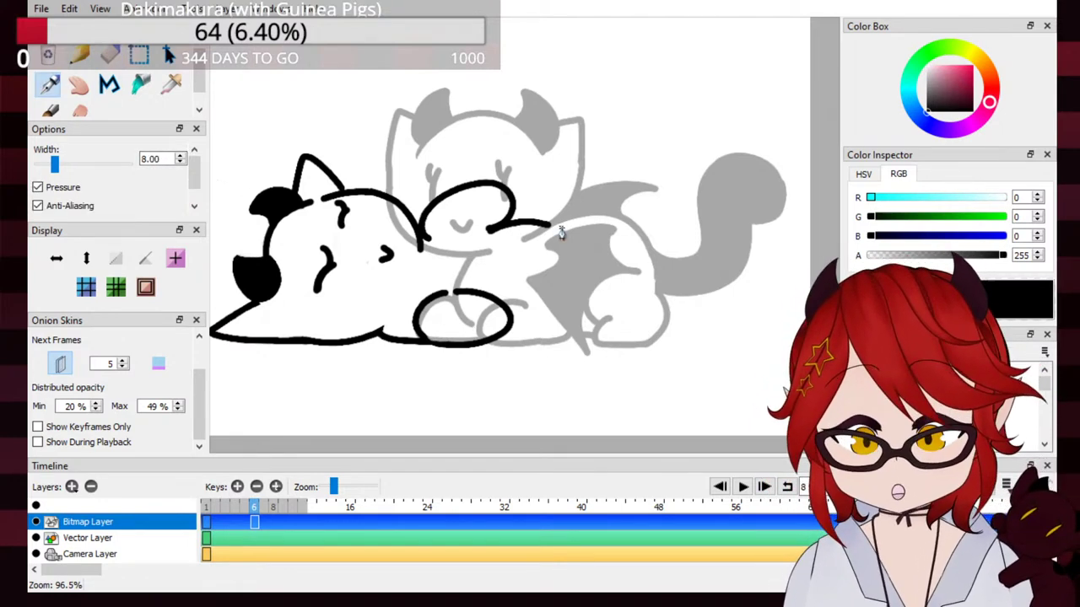
mouse_move(559, 311)
left_mouse_down()
mouse_move(588, 341)
mouse_move(652, 321)
mouse_move(539, 314)
mouse_move(586, 348)
mouse_move(605, 302)
mouse_move(551, 343)
mouse_move(626, 337)
mouse_move(569, 308)
mouse_move(548, 320)
mouse_move(601, 354)
mouse_move(633, 309)
mouse_move(567, 300)
mouse_move(539, 337)
mouse_move(619, 351)
mouse_move(599, 302)
mouse_move(541, 326)
mouse_move(617, 348)
mouse_move(600, 301)
mouse_move(540, 320)
mouse_move(605, 339)
mouse_move(574, 296)
left_mouse_up()
key("ctrl+z")
key("ctrl+z")
key("ctrl+z")
key("ctrl+z")
key("ctrl+z")
key("ctrl+z")
key("ctrl+z")
mouse_move(547, 228)
left_mouse_down()
mouse_move(592, 180)
mouse_move(647, 152)
mouse_move(662, 184)
mouse_move(639, 245)
left_mouse_up()
key("ctrl+z")
mouse_move(605, 175)
left_mouse_down()
mouse_move(664, 145)
mouse_move(655, 213)
mouse_move(682, 289)
mouse_move(651, 339)
left_mouse_up()
key("ctrl+z")
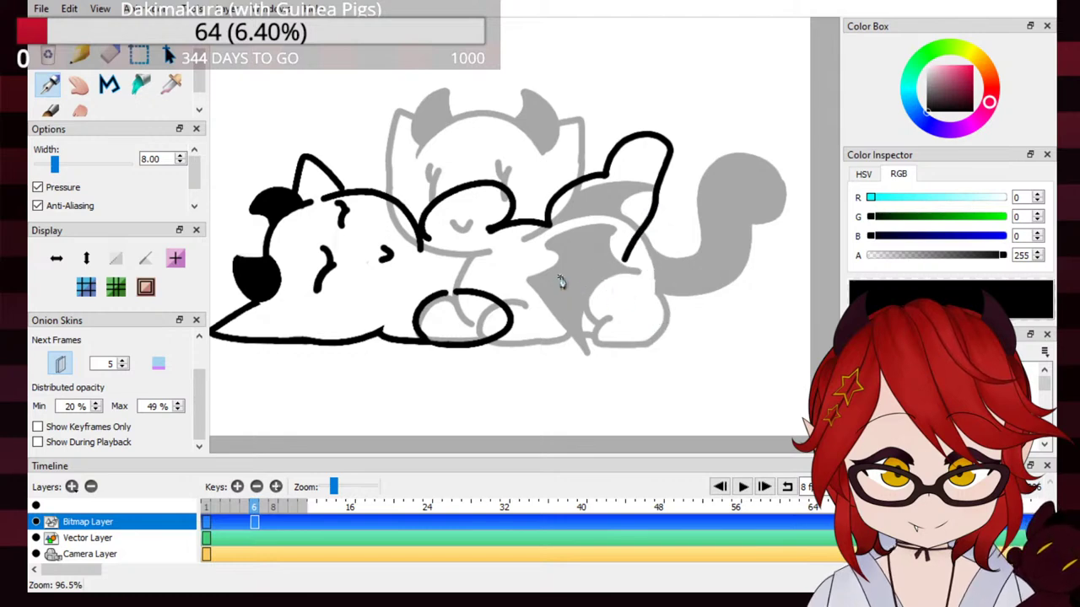
Step: Draw the lower hind leg's thigh arc and rounded foot below the raised leg, redoing the foot curve once
mouse_move(550, 279)
left_mouse_down()
mouse_move(659, 276)
mouse_move(706, 291)
mouse_move(659, 337)
left_mouse_up()
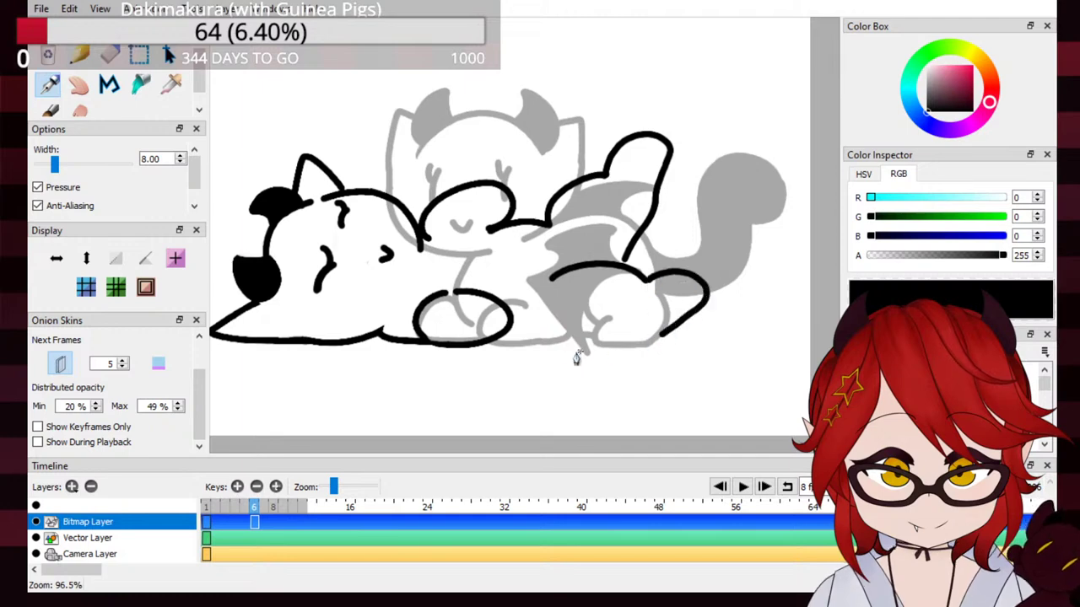
key("ctrl+z")
mouse_move(647, 281)
left_mouse_down()
mouse_move(678, 274)
mouse_move(704, 311)
mouse_move(666, 342)
left_mouse_up()
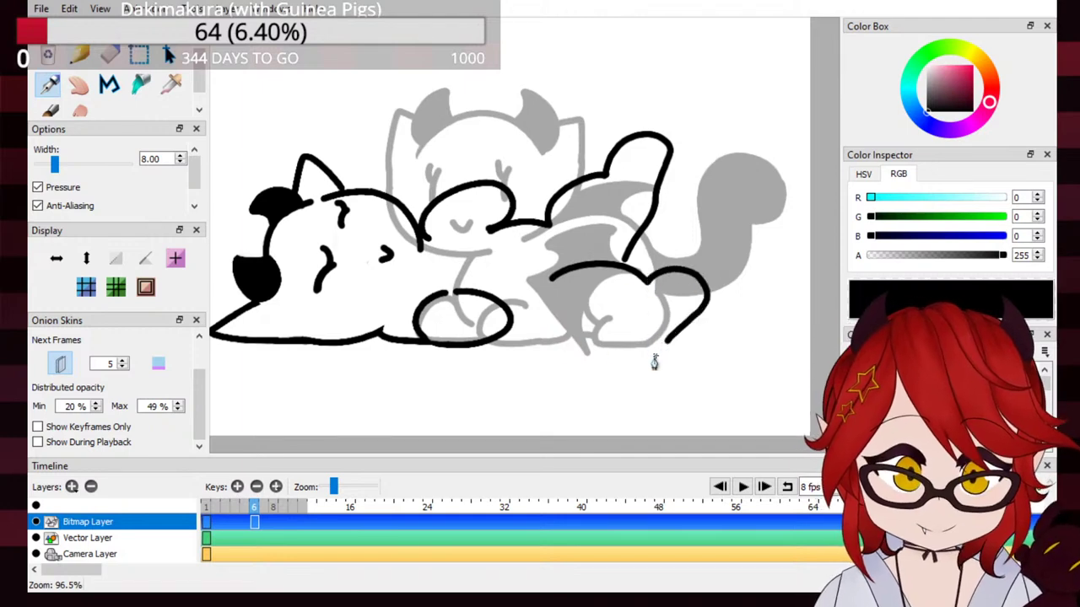
Step: Try an underside line from the front paw to the hind foot, then undo it together with the lower hind leg
mouse_move(492, 343)
left_mouse_down()
mouse_move(689, 343)
mouse_move(466, 348)
left_mouse_up()
key("ctrl+z")
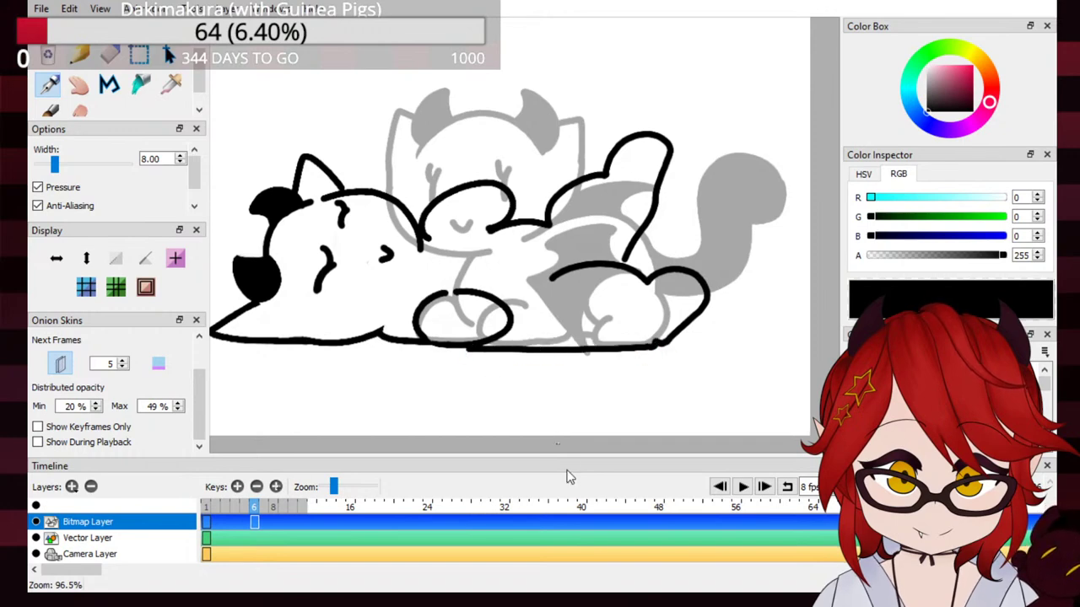
key("ctrl+z")
key("ctrl+z")
key("ctrl+z")
key("ctrl+z")
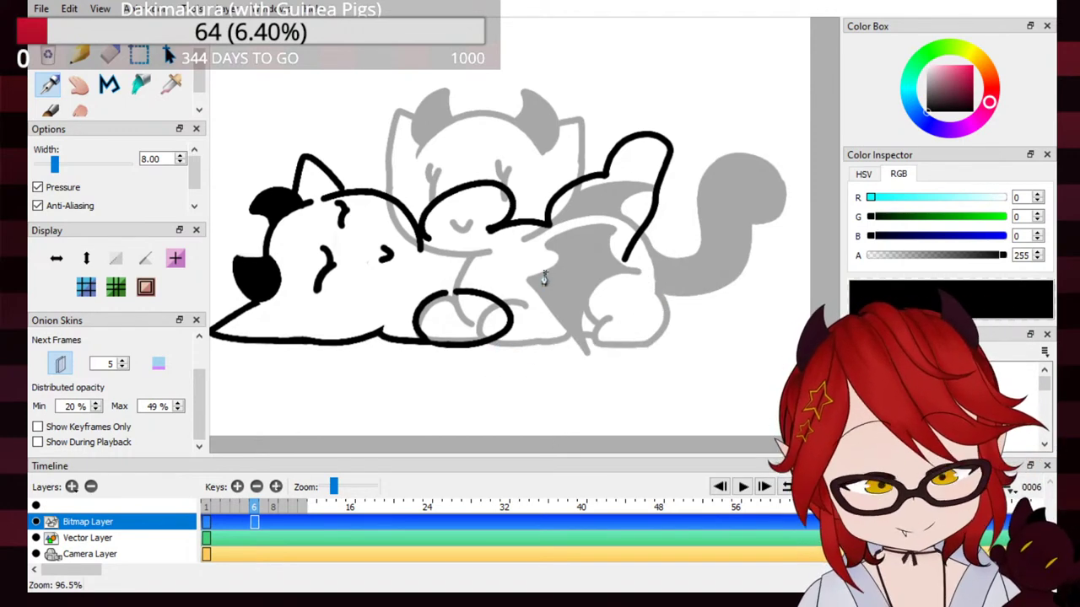
Step: Redraw the lower hind leg higher and closer to the body, with a thigh arc and rounded foot, retrying until it looks right
mouse_move(541, 278)
left_mouse_down()
mouse_move(609, 258)
mouse_move(682, 282)
mouse_move(638, 312)
left_mouse_up()
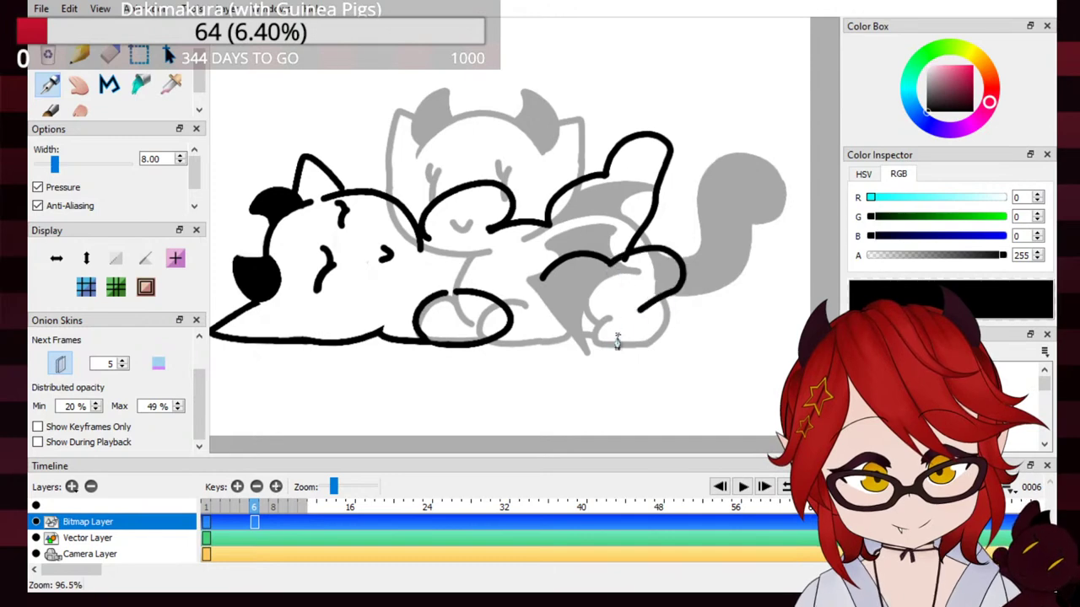
key("ctrl+z")
mouse_move(608, 263)
left_mouse_down()
mouse_move(632, 259)
mouse_move(647, 315)
left_mouse_up()
key("ctrl+z")
key("ctrl+z")
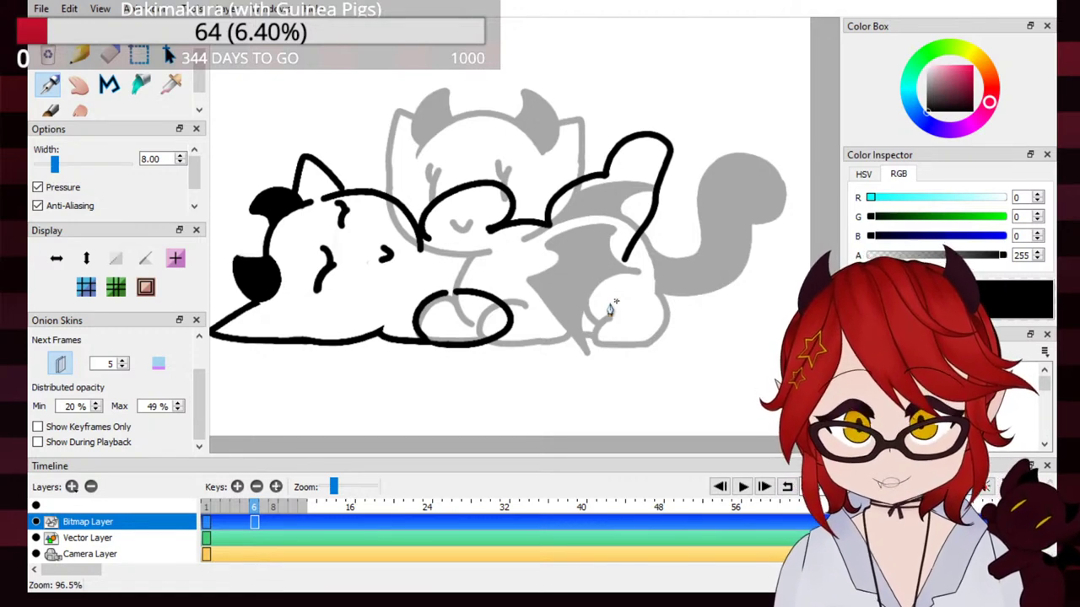
mouse_move(539, 276)
left_mouse_down()
mouse_move(613, 274)
mouse_move(637, 255)
mouse_move(659, 305)
left_mouse_up()
Step: Draw the underside line of the body between the front paw and the lower hind foot, redoing it until it is smooth
left_click_drag(499, 339, 620, 339)
key("ctrl+z")
left_click_drag(485, 342, 591, 339)
key("ctrl+z")
mouse_move(484, 341)
left_mouse_down()
mouse_move(575, 344)
mouse_move(657, 307)
mouse_move(617, 342)
mouse_move(570, 349)
left_mouse_up()
key("ctrl+z")
key("ctrl+z")
mouse_move(667, 294)
left_mouse_down()
mouse_move(631, 339)
mouse_move(579, 340)
left_mouse_up()
key("ctrl+z")
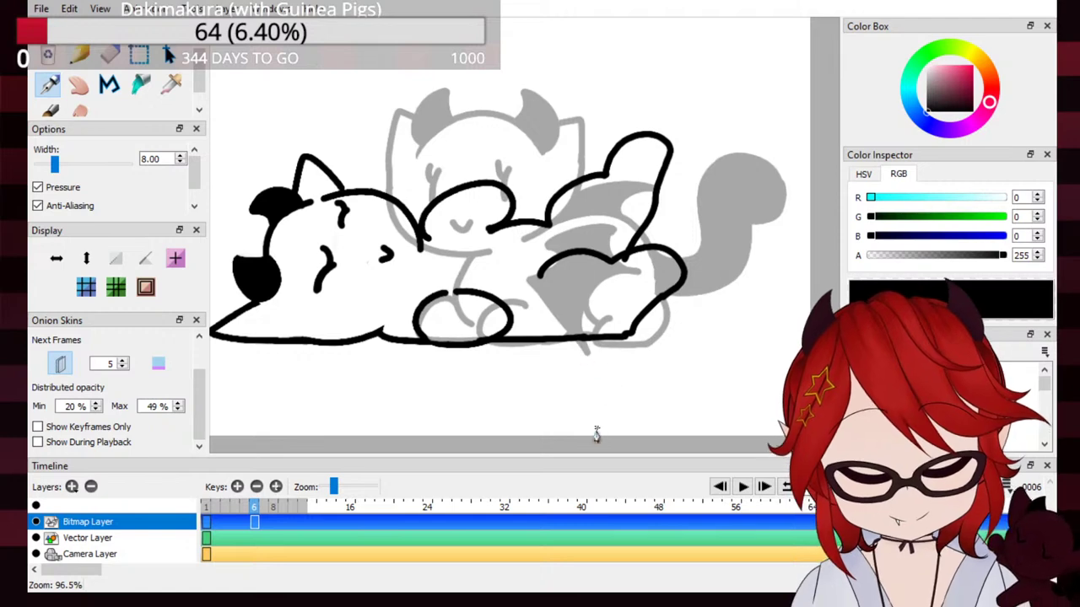
Step: Erase the raised upper hind leg and the adjoining end of the belly line with the eraser at width 24
left_click(112, 54)
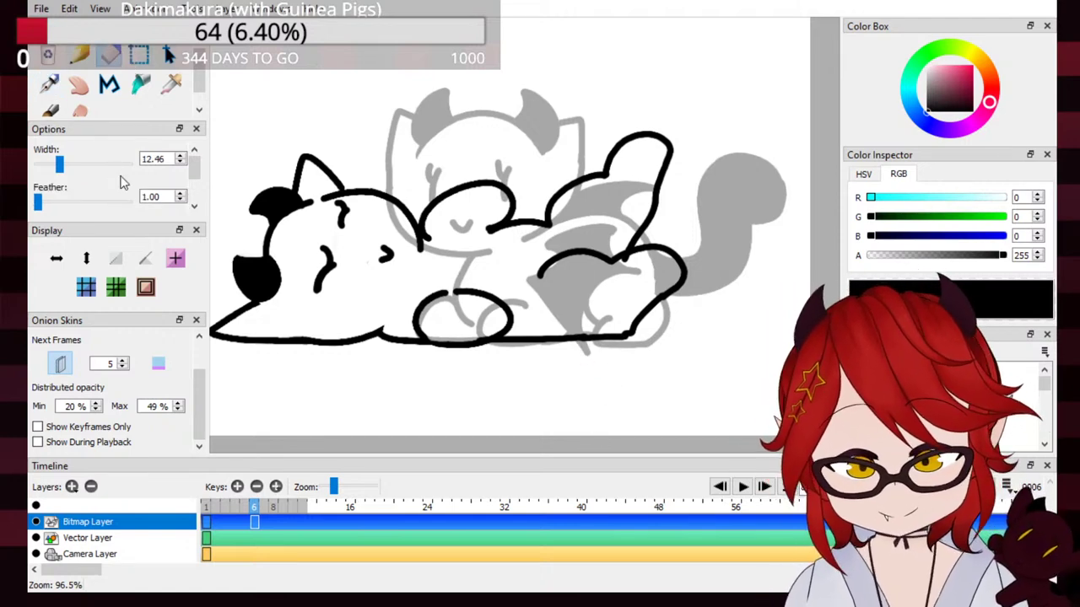
left_click_drag(62, 165, 69, 164)
mouse_move(603, 168)
left_mouse_down()
mouse_move(633, 127)
mouse_move(666, 140)
left_mouse_up()
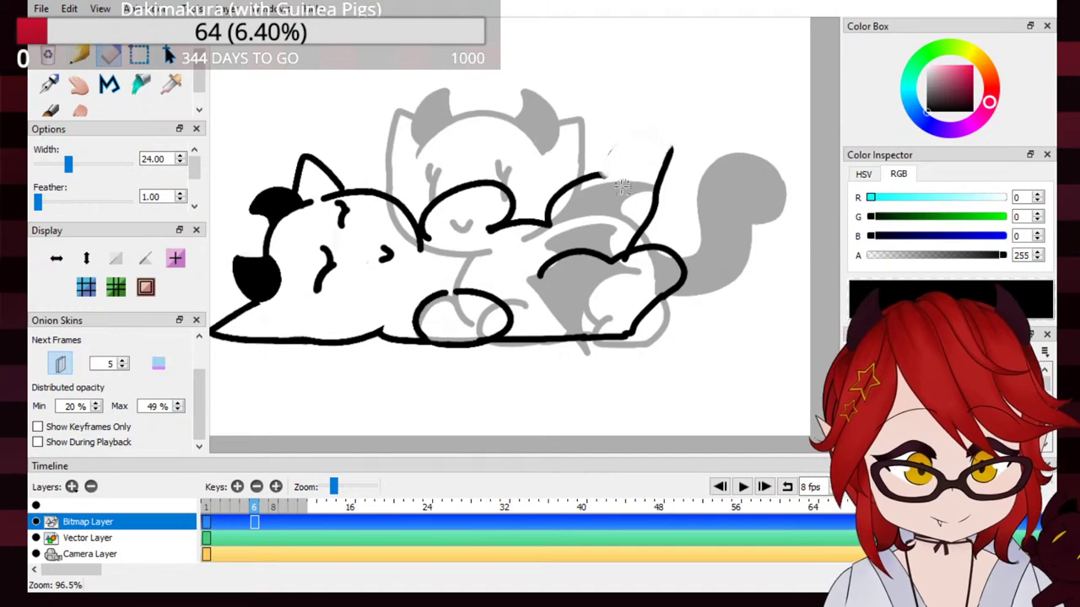
left_click_drag(160, 197, 140, 196)
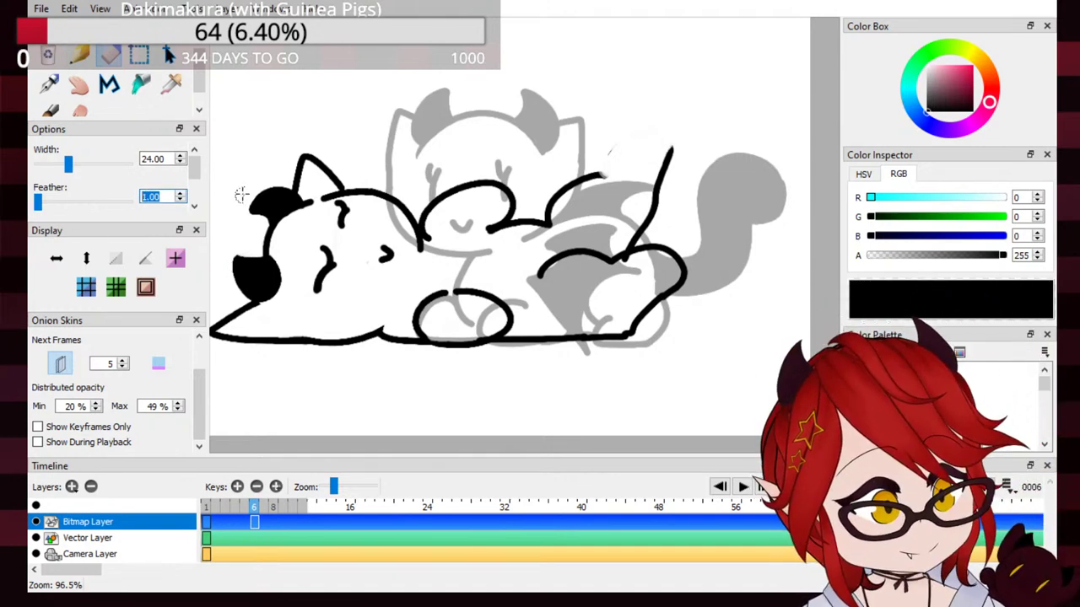
scroll(193, 207, "down", 3)
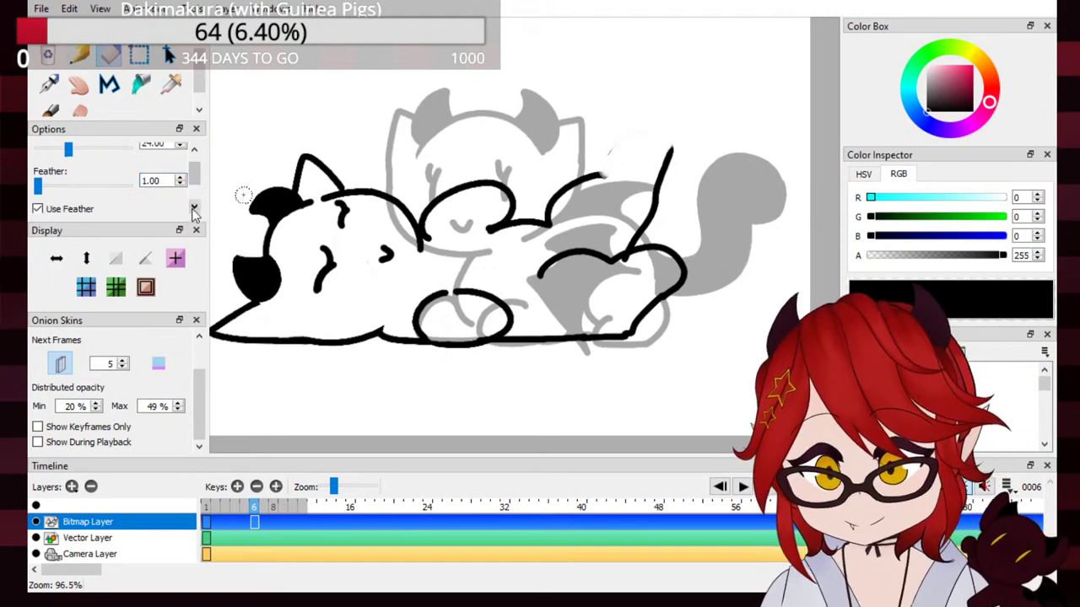
left_click_drag(192, 196, 200, 140)
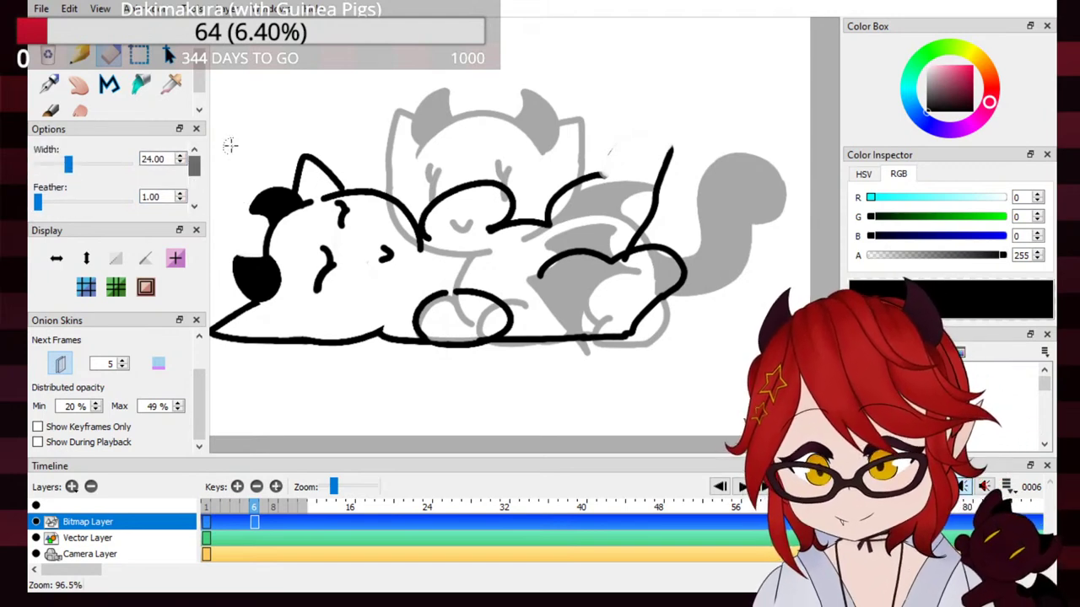
left_click_drag(670, 167, 658, 190)
mouse_move(602, 175)
left_mouse_down()
mouse_move(541, 205)
mouse_move(576, 223)
mouse_move(548, 213)
left_mouse_up()
mouse_move(639, 235)
left_mouse_down()
mouse_move(675, 218)
mouse_move(622, 243)
mouse_move(649, 233)
mouse_move(674, 188)
left_mouse_up()
mouse_move(616, 268)
left_mouse_down()
mouse_move(647, 253)
mouse_move(634, 272)
left_mouse_up()
key("ctrl+z")
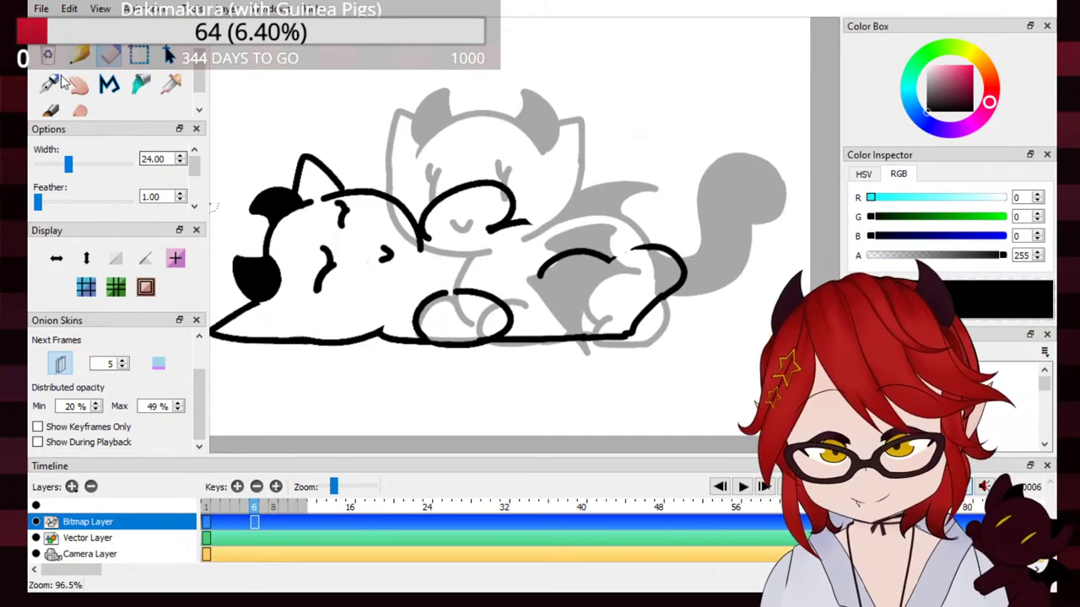
Step: Redraw the end of the belly line with the pen and try a low thigh arc rising from it
key("p")
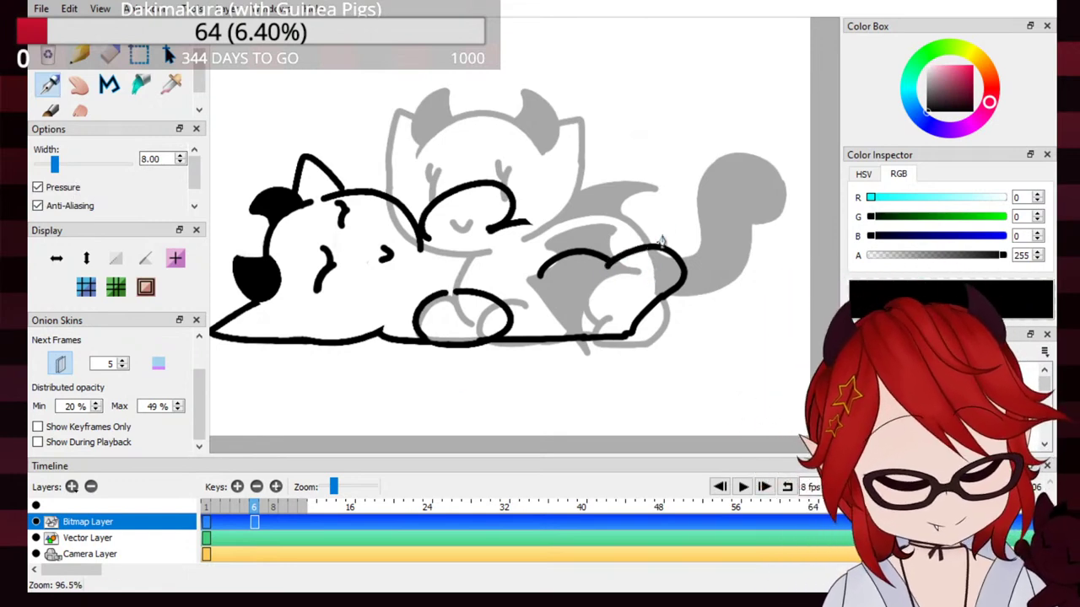
mouse_move(496, 238)
left_mouse_down()
mouse_move(573, 251)
mouse_move(595, 191)
mouse_move(626, 236)
left_mouse_up()
key("ctrl+z")
key("ctrl+z")
left_click_drag(545, 223, 602, 208)
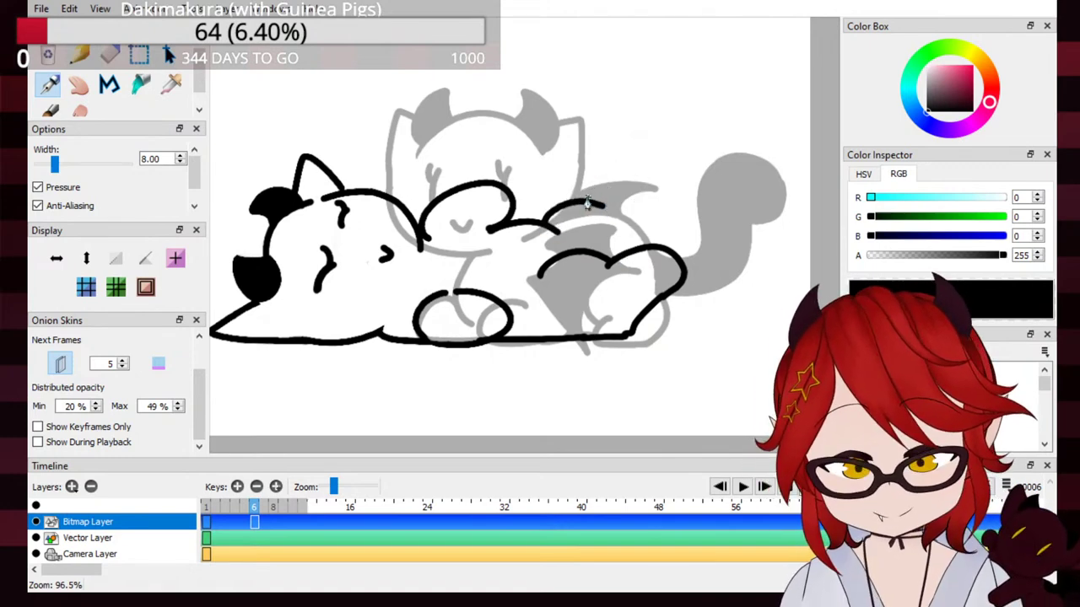
key("ctrl+z")
Step: Try a raised upper hind leg with its foot stretched out toward the tail, then undo its strokes
mouse_move(550, 226)
left_mouse_down()
mouse_move(651, 175)
mouse_move(639, 211)
mouse_move(641, 162)
mouse_move(611, 246)
left_mouse_up()
key("ctrl+z")
key("ctrl+z")
mouse_move(602, 185)
left_mouse_down()
mouse_move(667, 170)
mouse_move(666, 192)
mouse_move(613, 247)
left_mouse_up()
key("ctrl+z")
left_click_drag(658, 193, 631, 235)
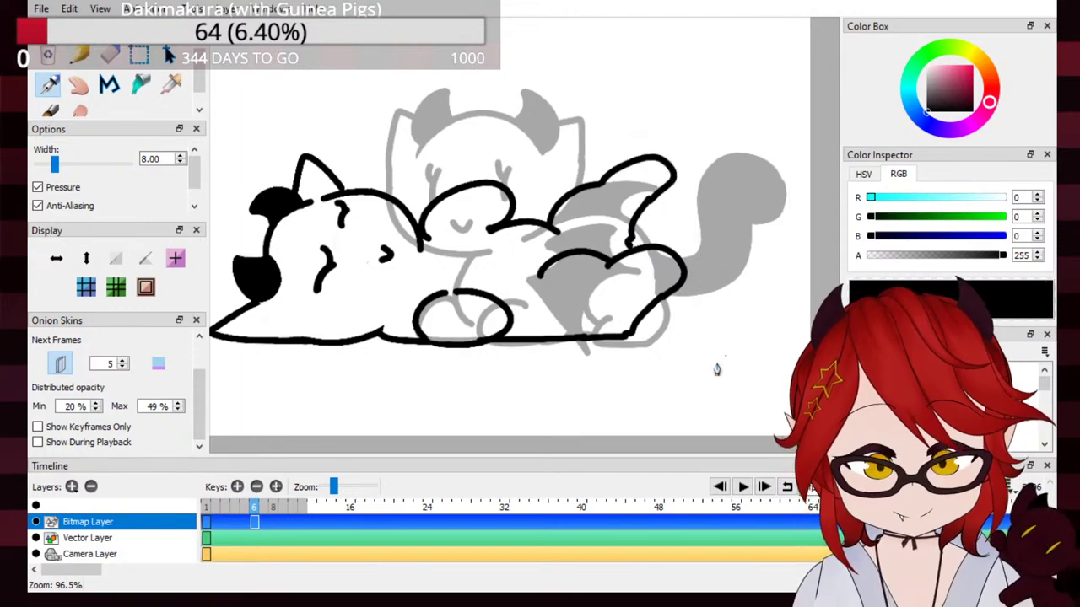
key("ctrl+z")
key("ctrl+z")
key("ctrl+z")
Step: Draw the raised upper hind leg more upright, with a curved thigh and a narrow rounded foot ending at the lower leg
left_click_drag(537, 225, 583, 182)
key("ctrl+z")
mouse_move(533, 212)
left_mouse_down()
mouse_move(599, 194)
mouse_move(579, 187)
mouse_move(582, 175)
mouse_move(619, 151)
mouse_move(636, 173)
mouse_move(616, 263)
left_mouse_up()
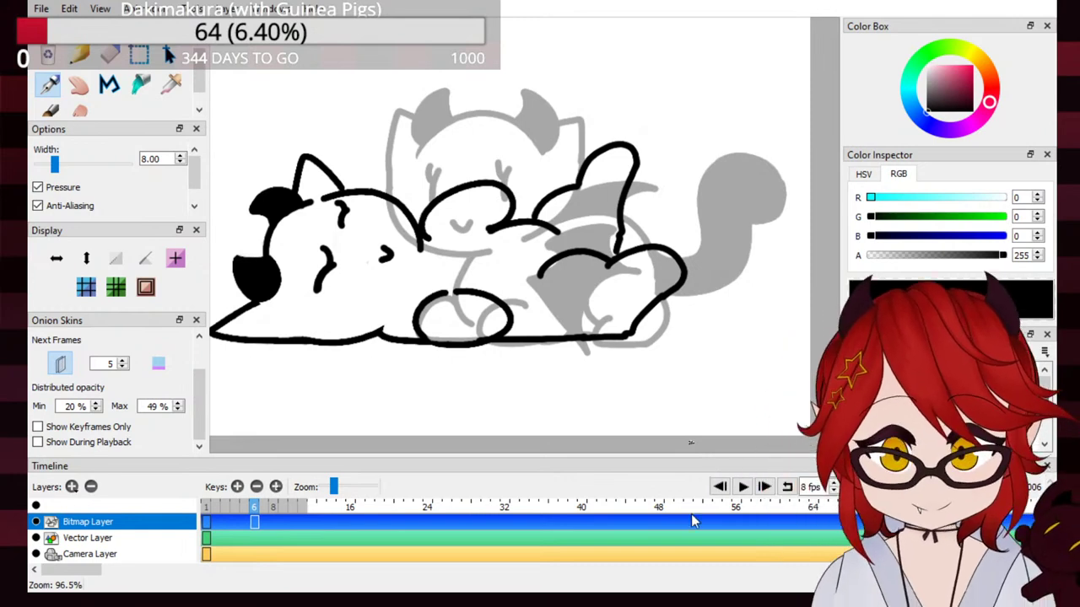
Step: Draw a thick upright tail with a curled tip behind the lower hind foot and fill it with black
scroll(524, 358, "down", 5)
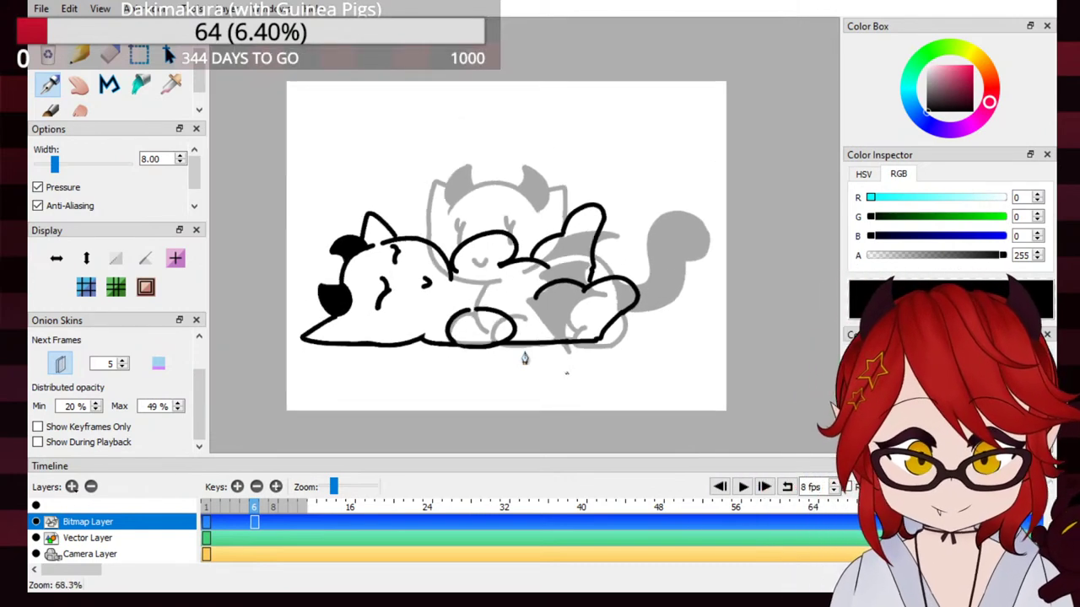
scroll(524, 359, "down", 2)
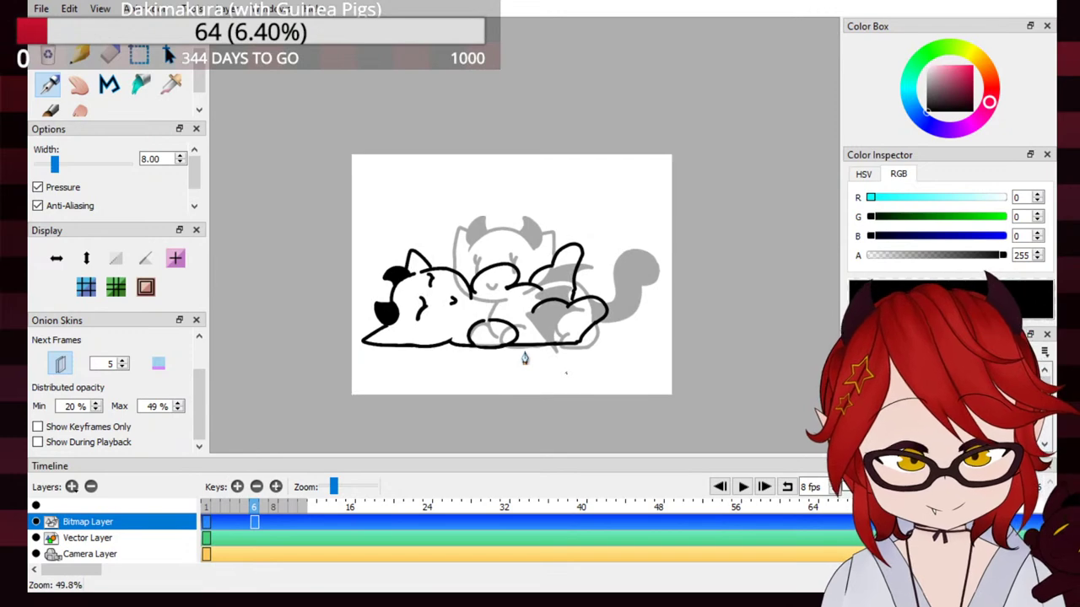
scroll(524, 358, "up", 3)
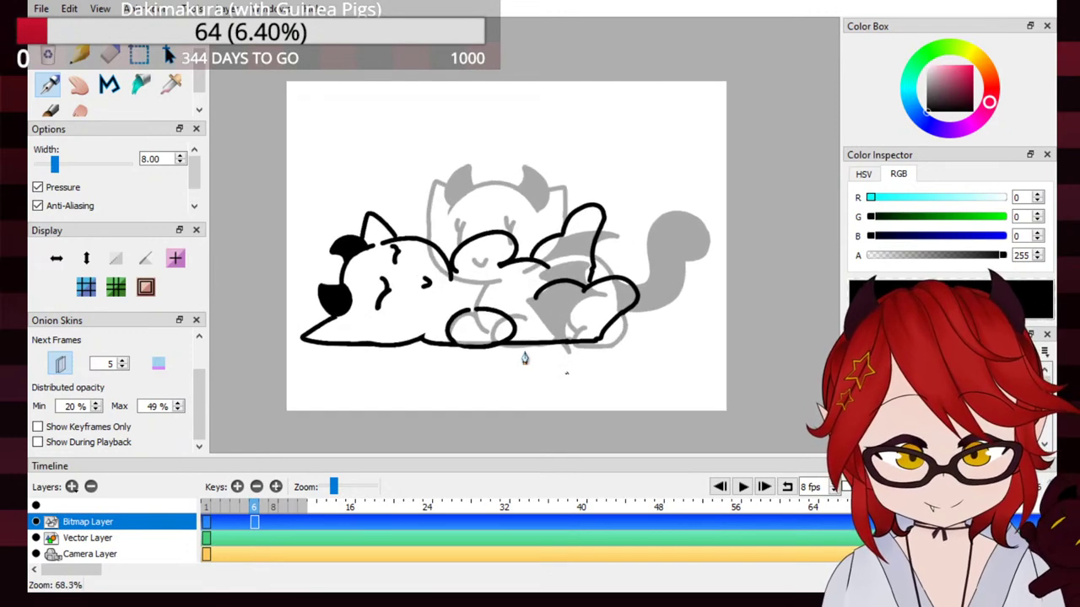
scroll(523, 359, "up", 2)
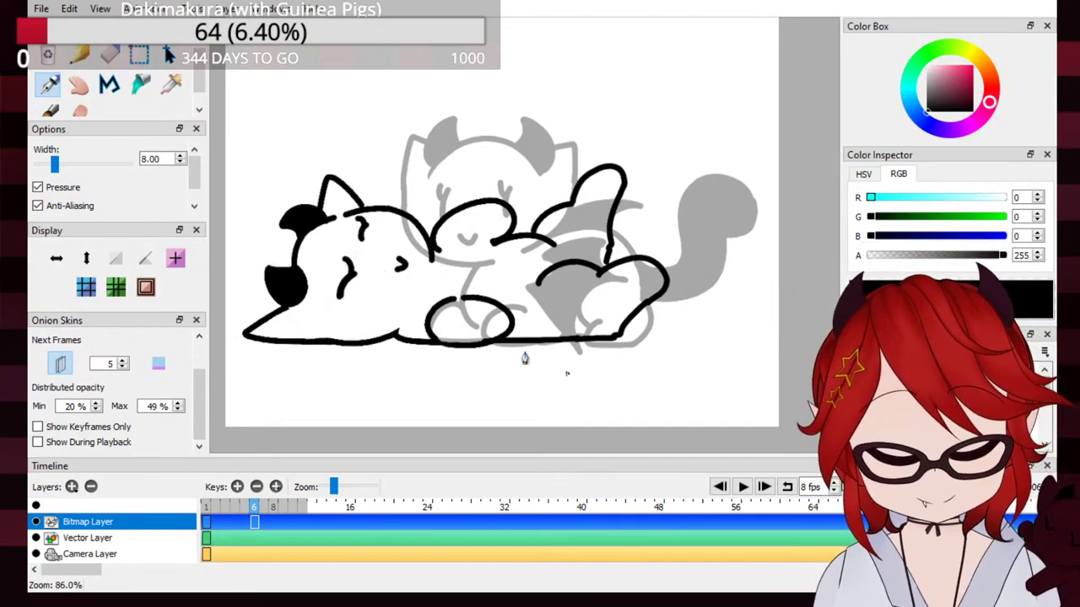
mouse_move(619, 338)
left_mouse_down()
mouse_move(718, 291)
mouse_move(733, 186)
left_mouse_up()
mouse_move(666, 276)
left_mouse_down()
mouse_move(648, 213)
mouse_move(742, 173)
mouse_move(729, 216)
mouse_move(741, 183)
mouse_move(744, 209)
mouse_move(745, 182)
mouse_move(733, 217)
mouse_move(694, 210)
left_mouse_up()
key("ctrl+z")
key("ctrl+z")
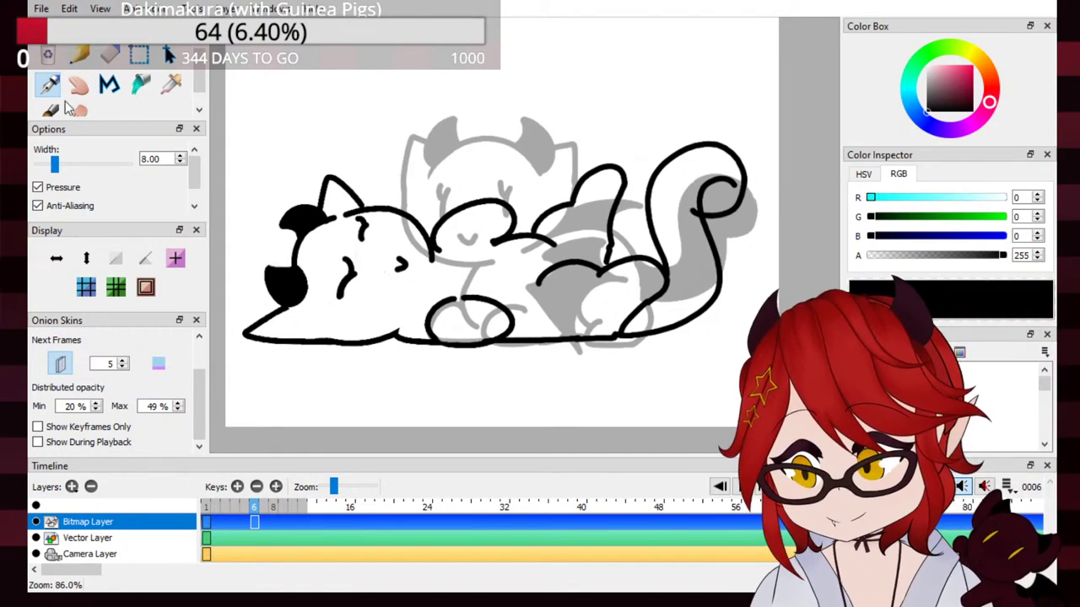
left_click(141, 84)
left_click(691, 178)
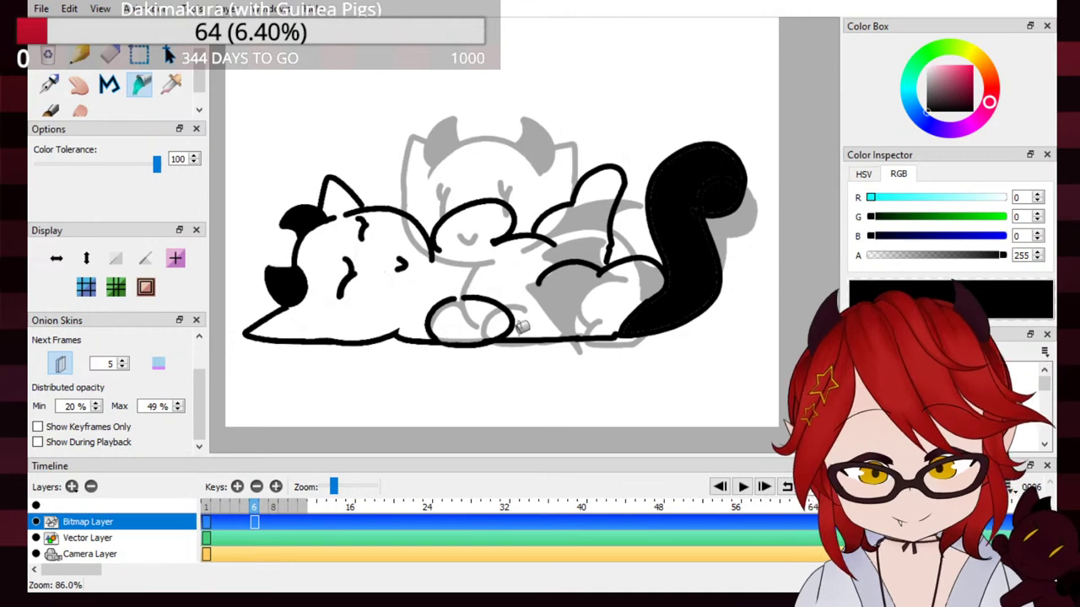
Step: Erase the facial features, both horns and the forehead line with the eraser at width 63.41
key("e")
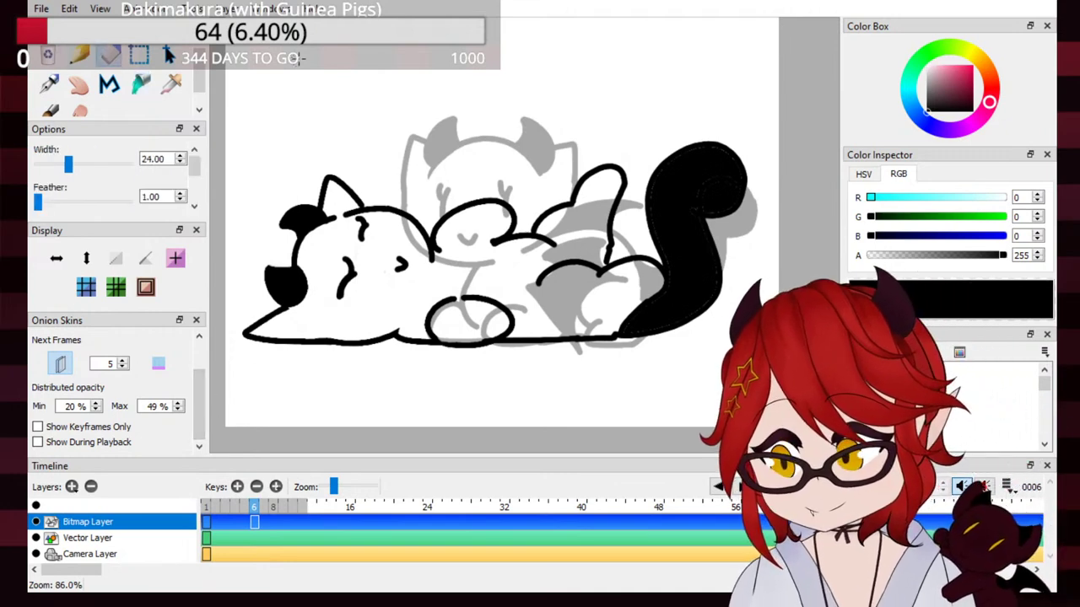
left_click_drag(68, 165, 89, 165)
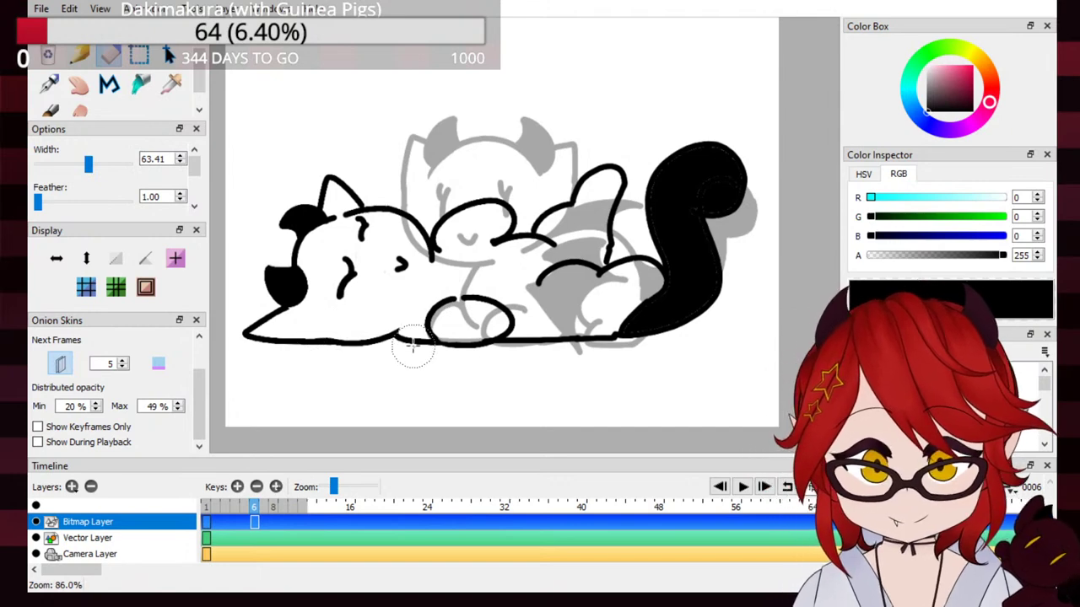
mouse_move(326, 294)
left_mouse_down()
mouse_move(340, 217)
mouse_move(281, 297)
mouse_move(293, 285)
mouse_move(290, 211)
mouse_move(301, 268)
mouse_move(358, 274)
mouse_move(386, 249)
left_mouse_up()
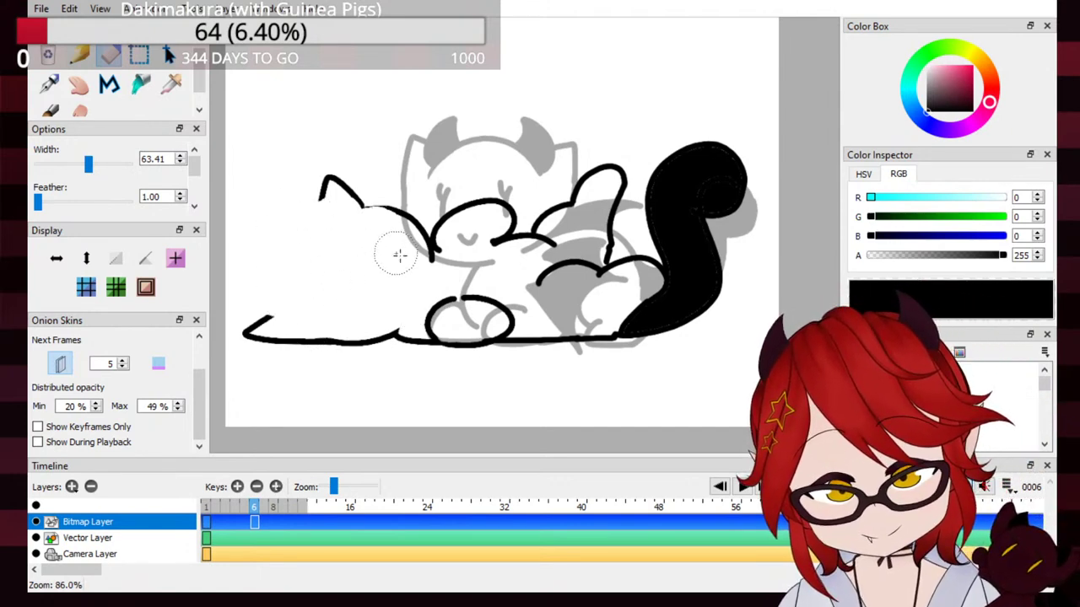
Step: Redraw the head outline as one curve from the crown to the lower ear's tip, and close the upper ear's base
left_click(49, 84)
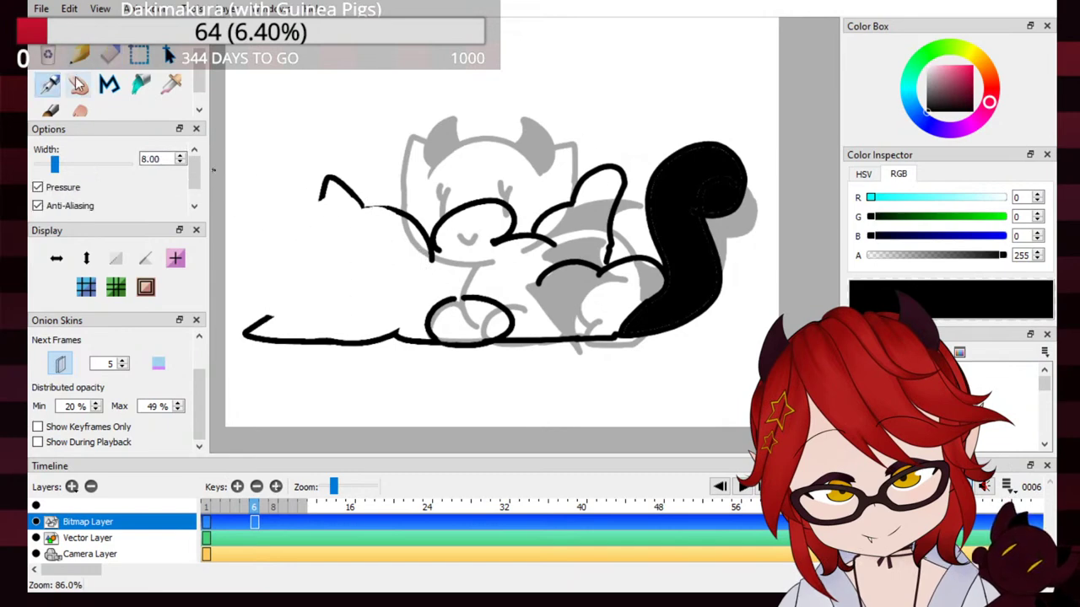
left_click_drag(298, 296, 327, 221)
key("ctrl+z")
mouse_move(290, 308)
left_mouse_down()
mouse_move(332, 219)
mouse_move(289, 263)
mouse_move(274, 326)
left_mouse_up()
key("ctrl+z")
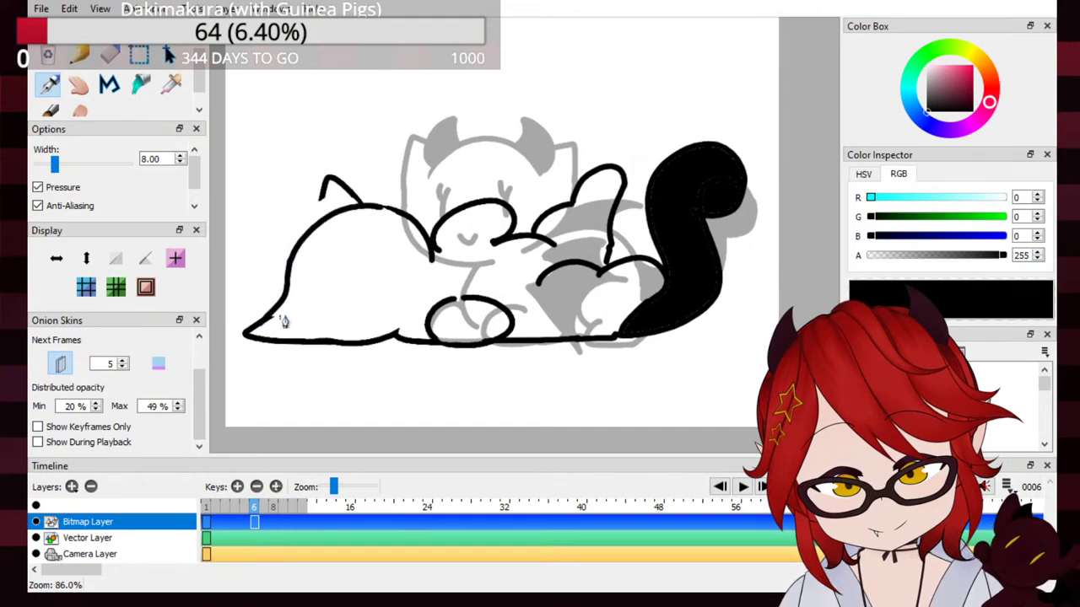
key("ctrl+z")
left_click_drag(291, 259, 245, 342)
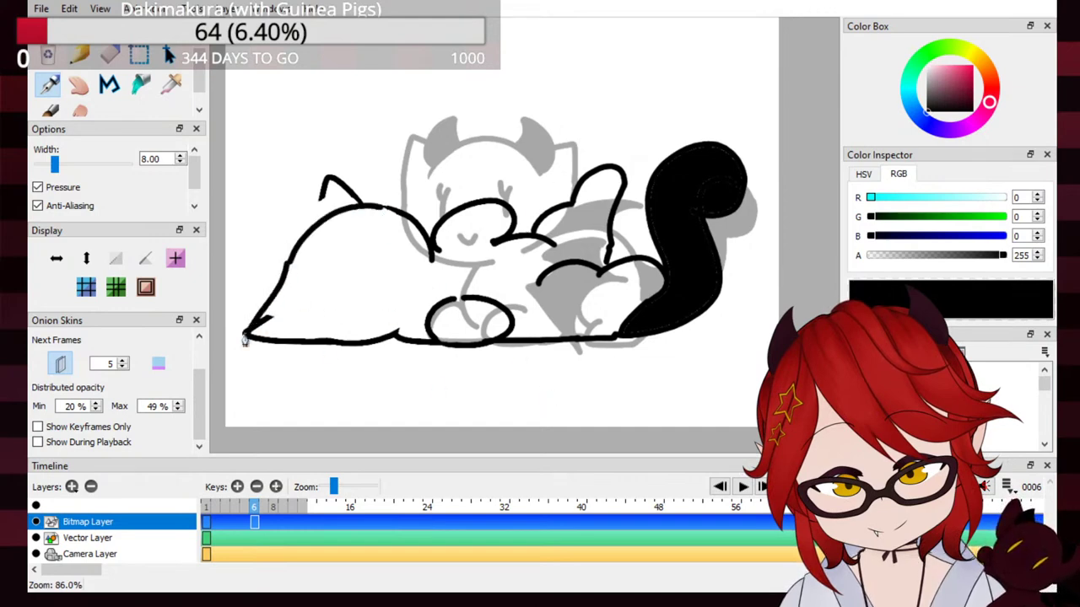
left_click_drag(320, 194, 314, 223)
Step: Erase the leftover stub of the old outline inside the lower ear's tip with the eraser at width 18.91
key("e")
left_click_drag(89, 164, 74, 164)
left_click_drag(250, 331, 288, 297)
key("ctrl+z")
left_click_drag(74, 163, 65, 163)
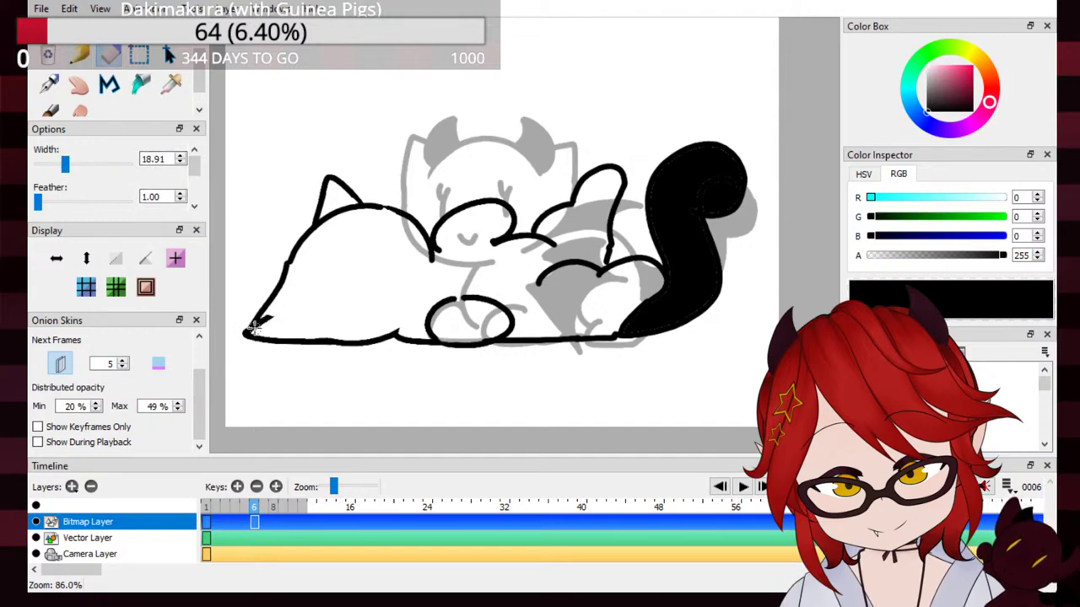
Step: Shave the head outline between the crown and the lower ear's tip with the eraser at width 18.91
left_click(49, 83)
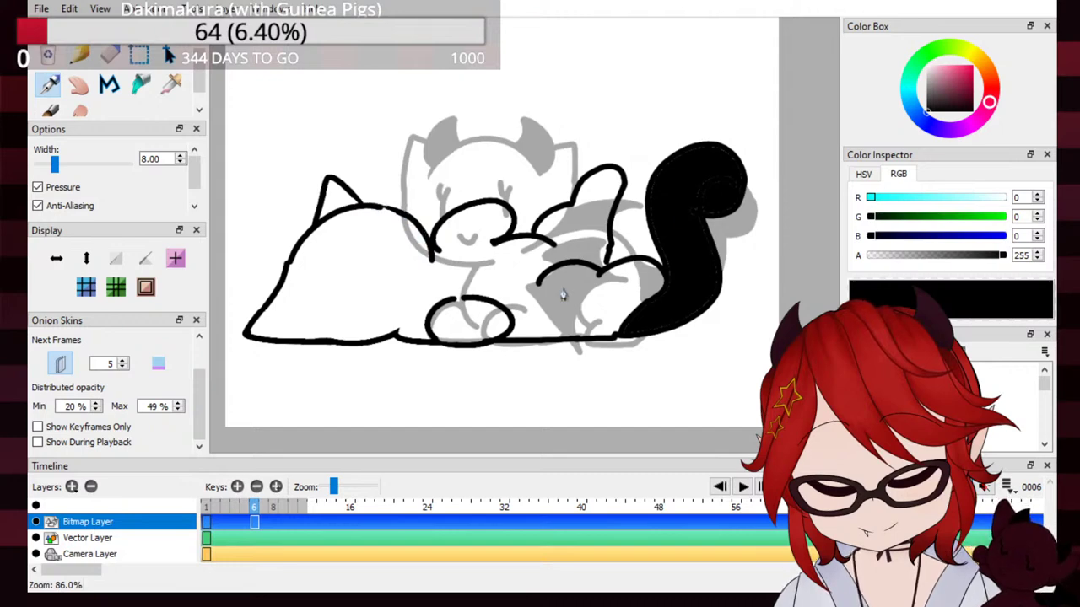
scroll(383, 190, "up", 4)
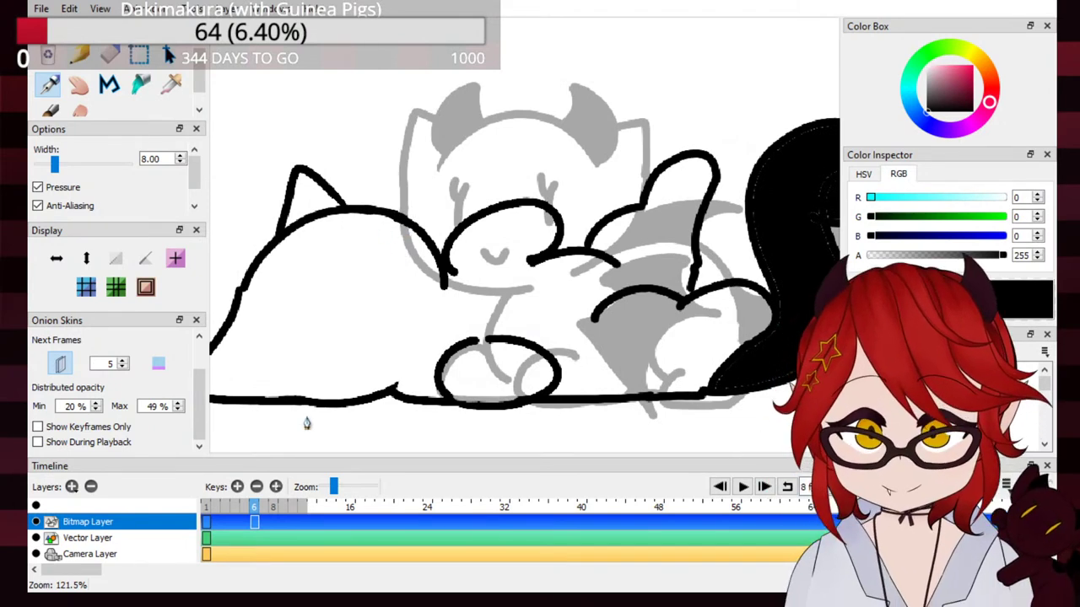
scroll(306, 424, "down", 2)
scroll(306, 423, "down", 2)
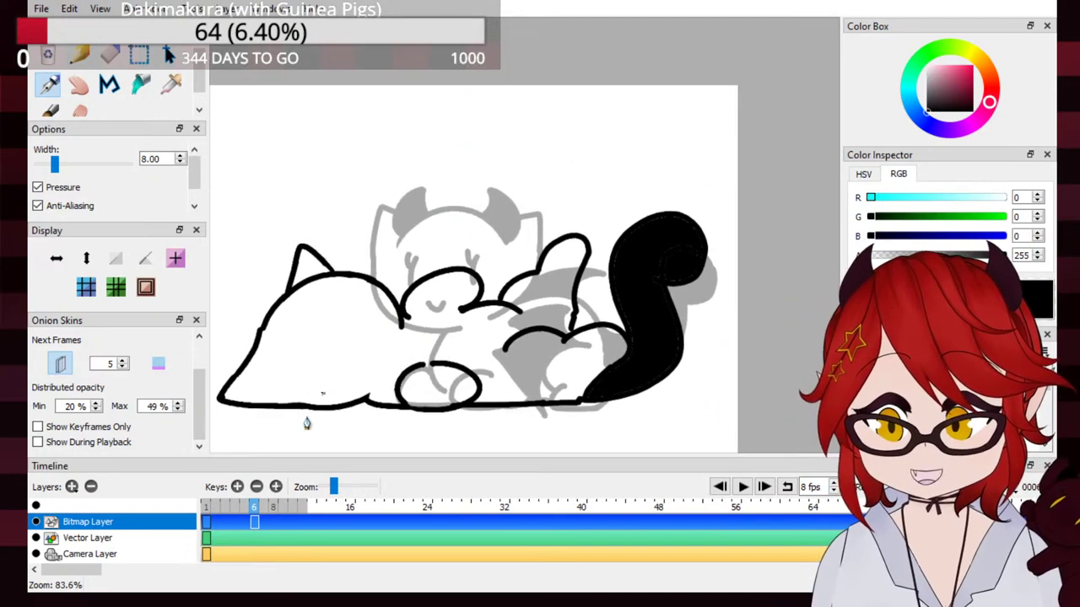
scroll(306, 423, "up", 1)
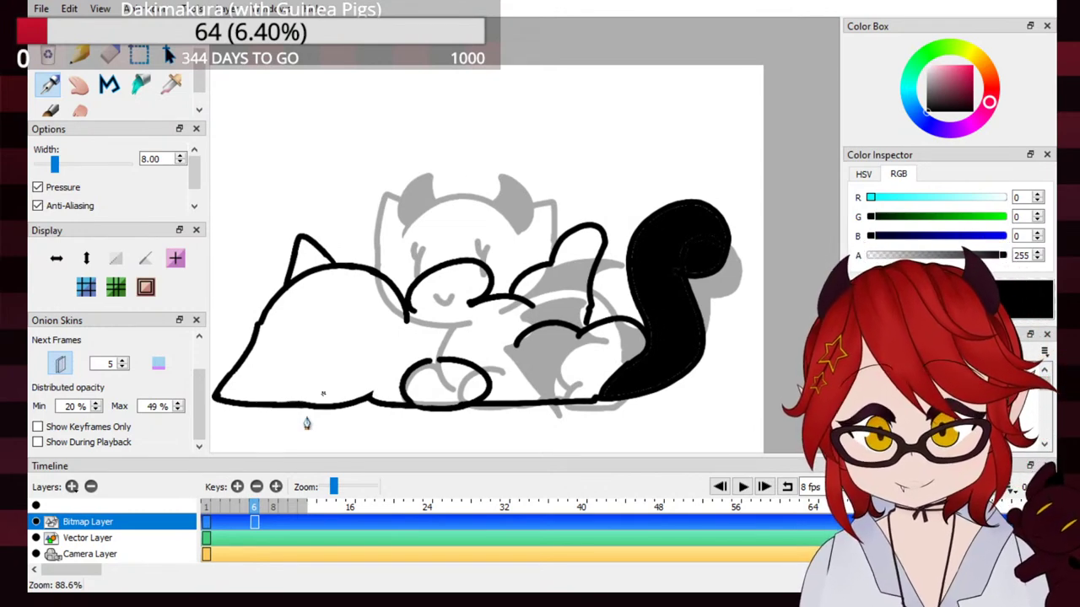
left_click_drag(533, 295, 668, 253)
scroll(498, 279, "up", 4)
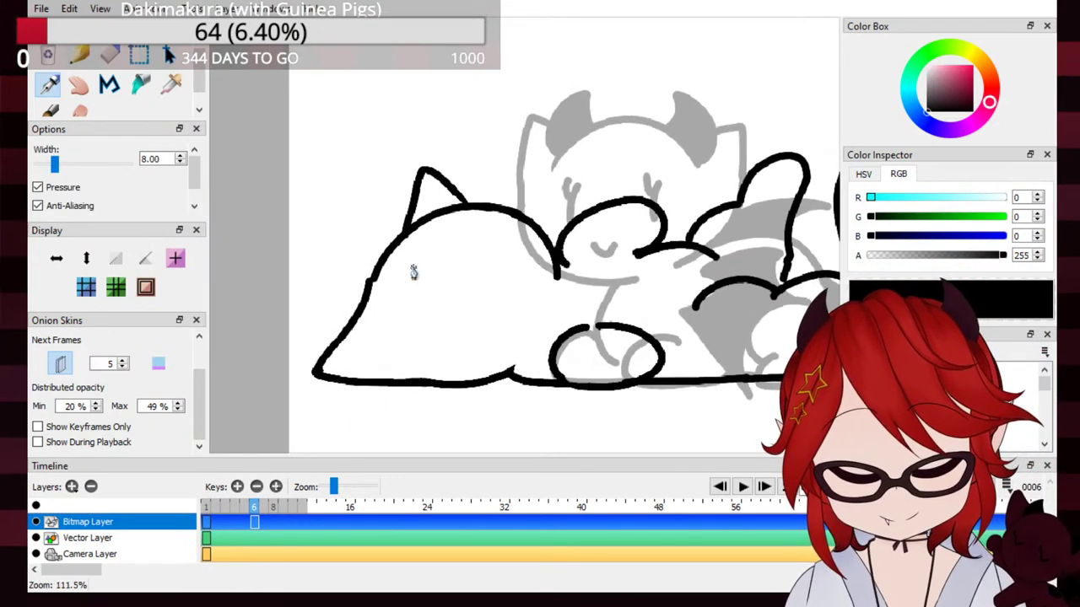
scroll(354, 253, "up", 2)
key("e")
key("ctrl+z")
left_click_drag(382, 253, 349, 331)
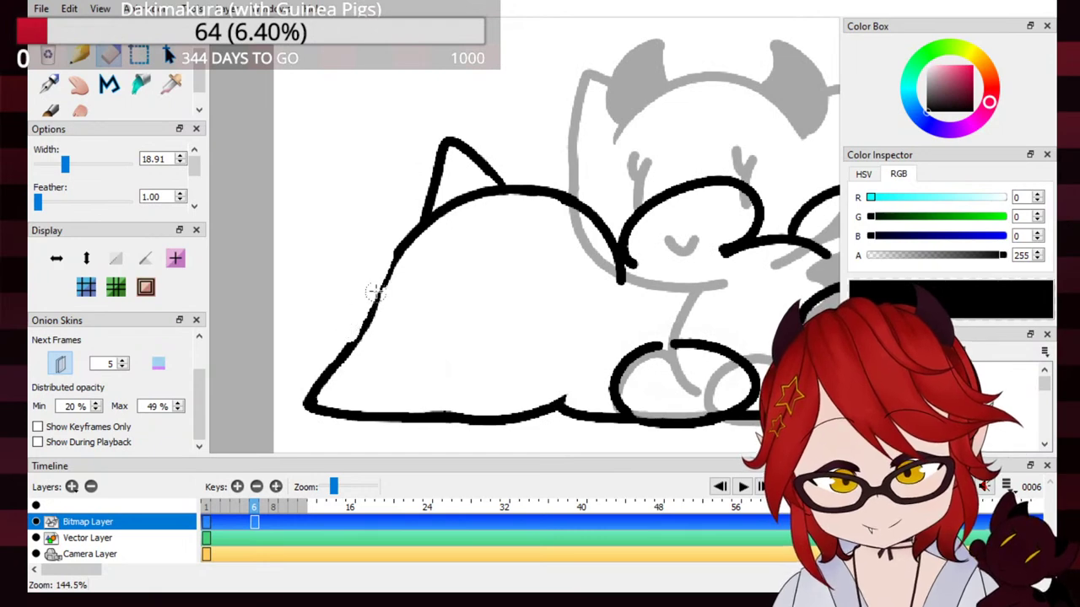
Step: Redraw the head outline between the lower ear and the upper ear's base as a smooth curve with the pen at width 8.00
left_click(49, 84)
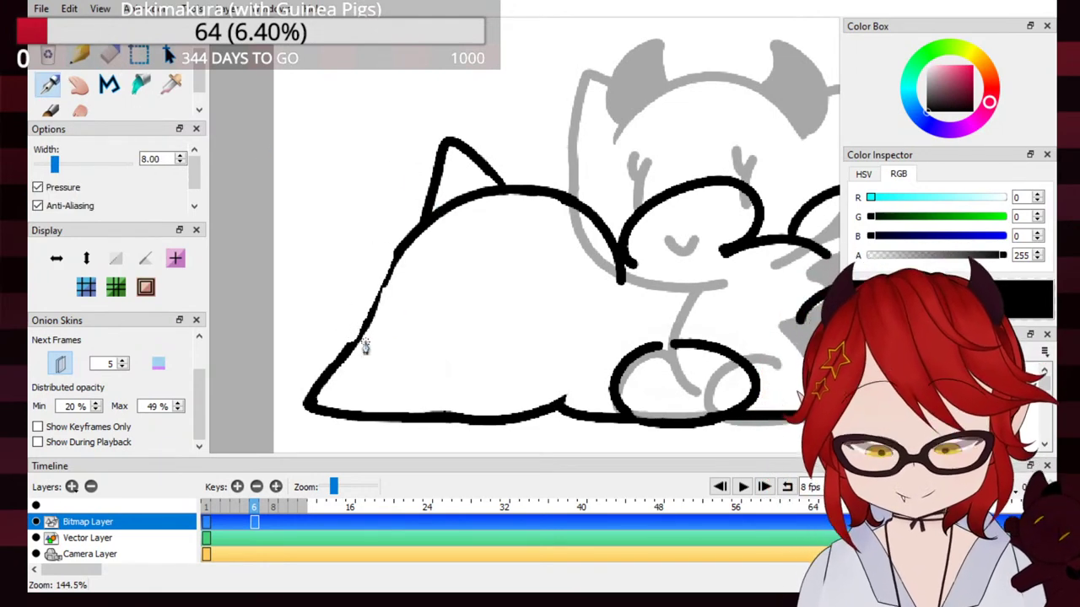
left_click_drag(346, 359, 409, 240)
key("ctrl+z")
left_click_drag(337, 368, 385, 283)
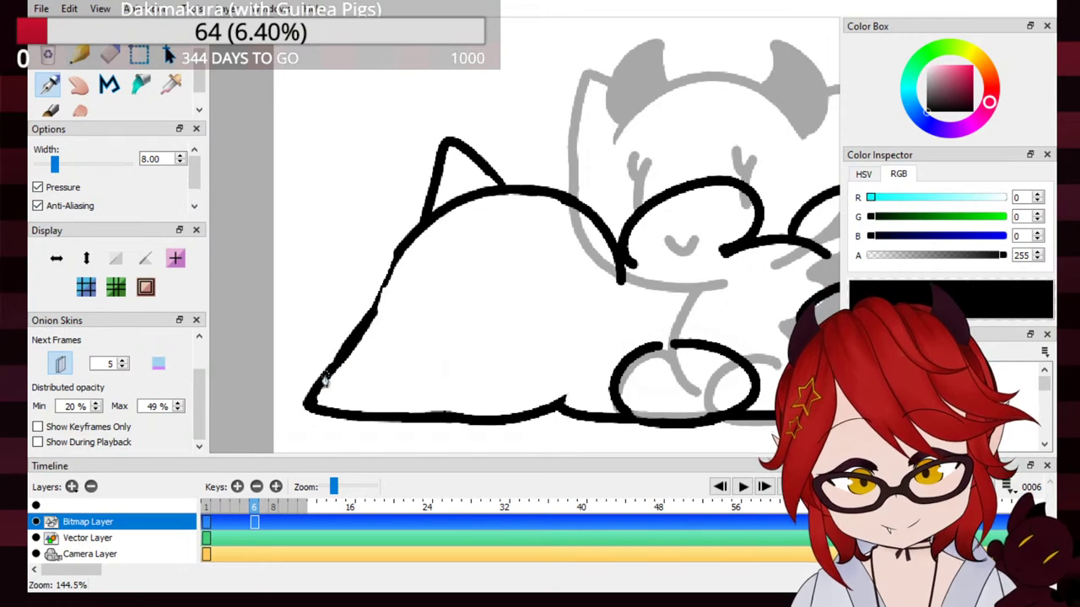
key("ctrl+z")
left_click_drag(372, 324, 425, 228)
key("ctrl+z")
key("ctrl+z")
left_click_drag(369, 323, 417, 235)
key("ctrl+z")
mouse_move(375, 308)
left_mouse_down()
mouse_move(390, 265)
mouse_move(418, 250)
left_mouse_up()
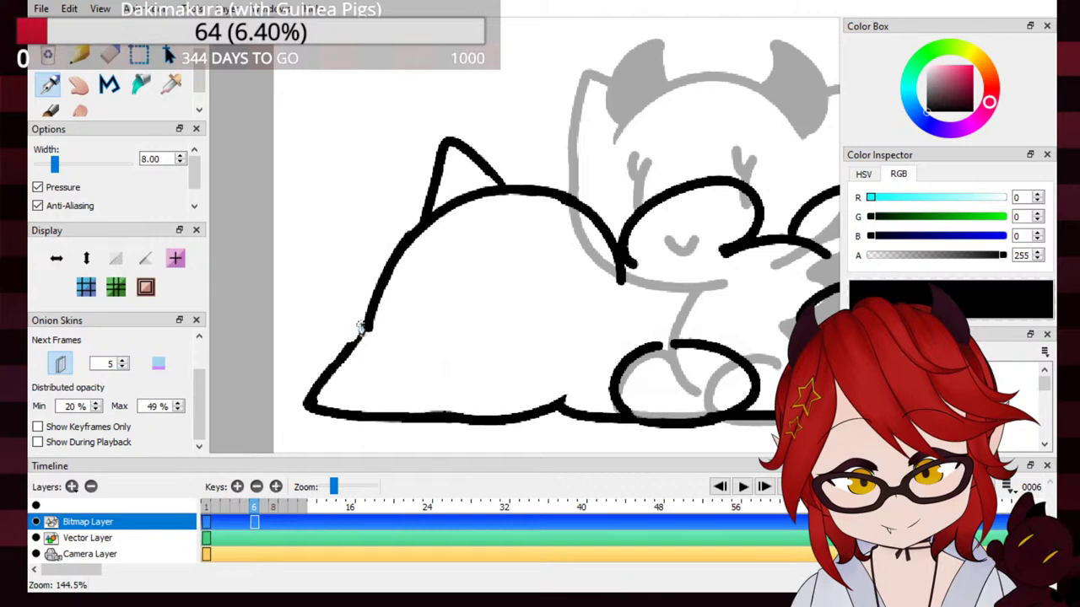
key("ctrl+z")
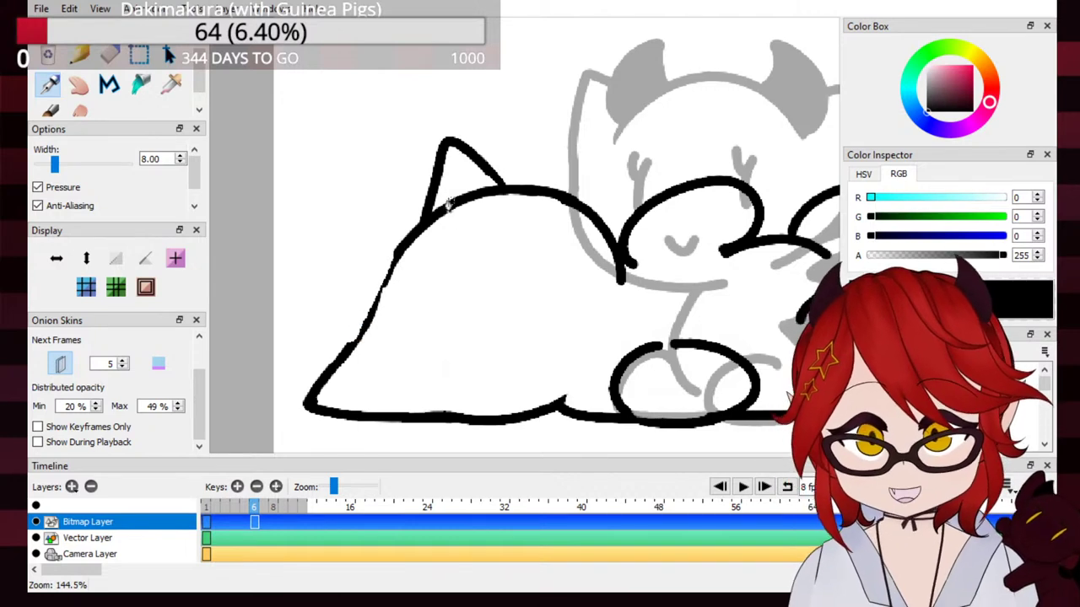
left_click_drag(363, 342, 413, 237)
key("ctrl+z")
left_click_drag(356, 343, 406, 239)
key("ctrl+z")
key("ctrl+z")
left_click_drag(371, 317, 403, 253)
key("ctrl+z")
left_click_drag(367, 318, 397, 250)
key("ctrl+z")
key("ctrl+z")
left_click_drag(311, 398, 364, 327)
key("ctrl+z")
left_click_drag(311, 400, 426, 229)
key("ctrl+z")
left_click_drag(373, 313, 413, 249)
key("ctrl+z")
key("ctrl+z")
left_click_drag(374, 313, 426, 229)
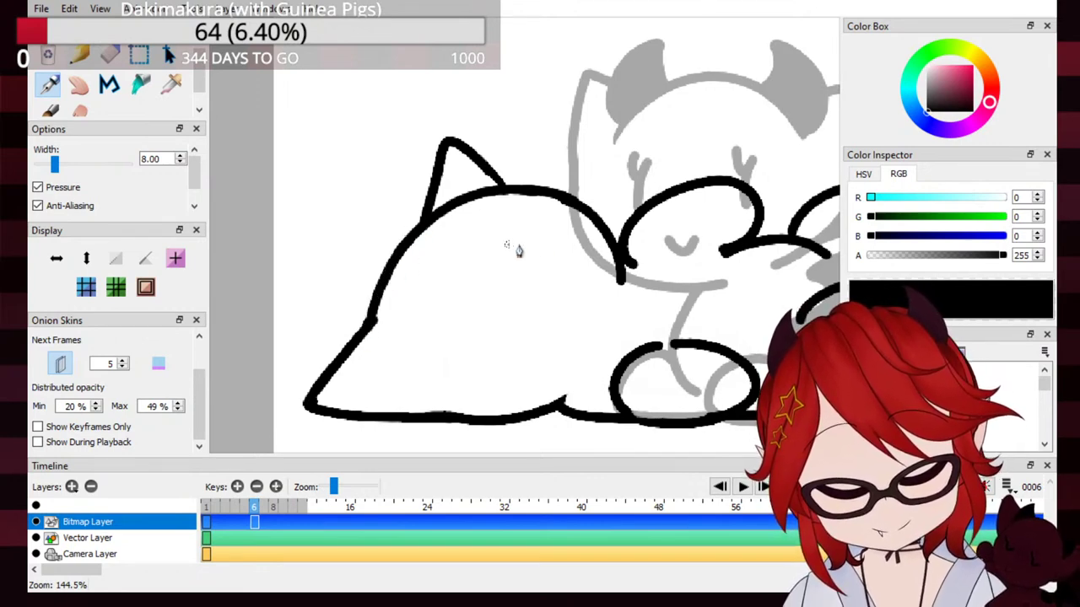
Step: Close the gap between head outline and raised forepaw with the pen, and taper the body line beside the paw with the eraser at width 18.91
scroll(617, 371, "down", 3)
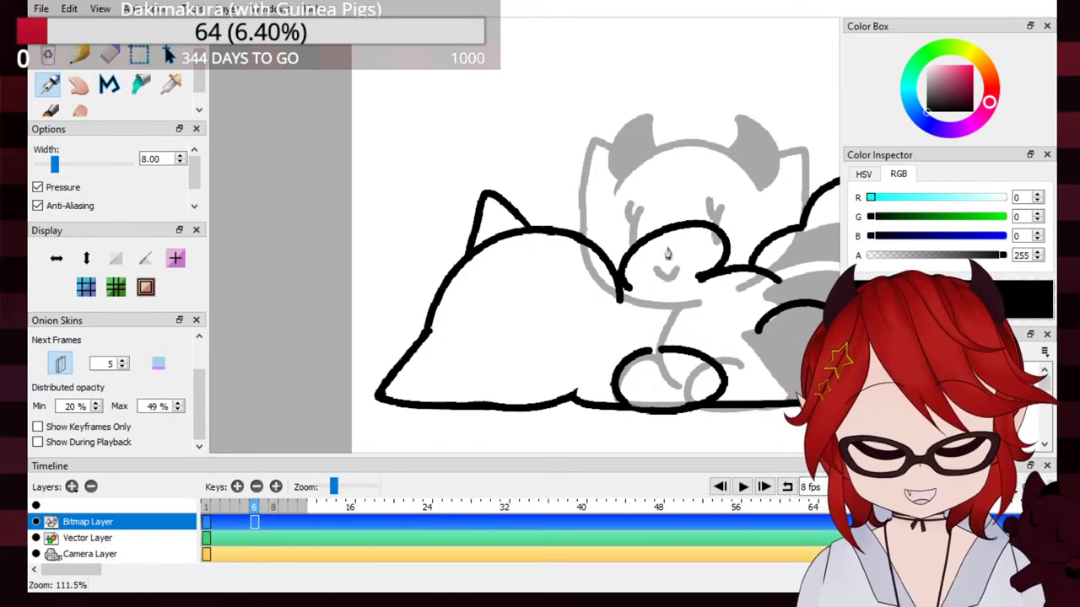
left_click_drag(638, 305, 629, 293)
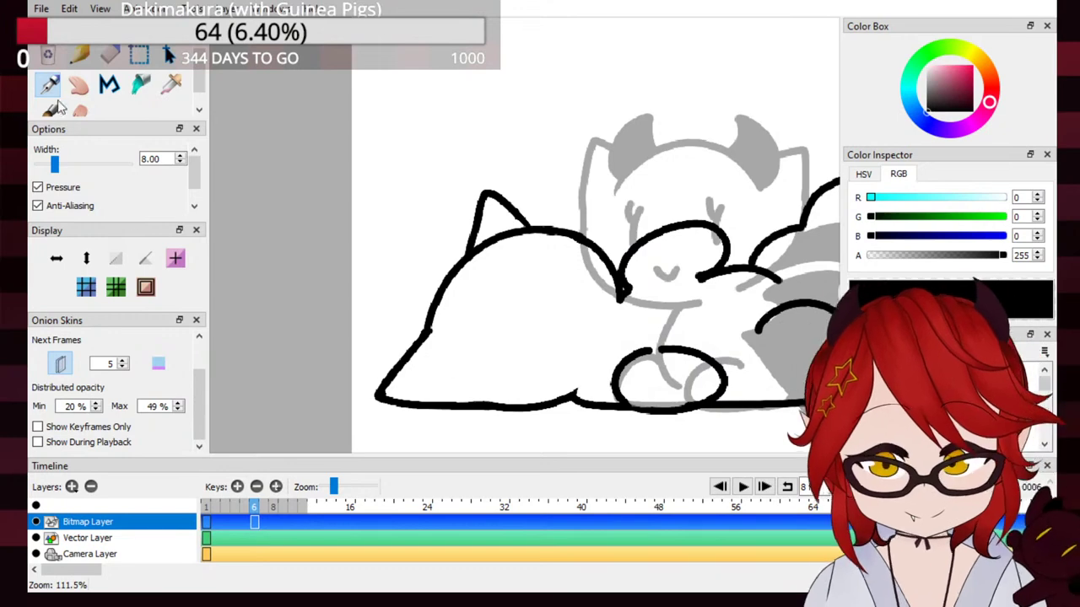
left_click(110, 54)
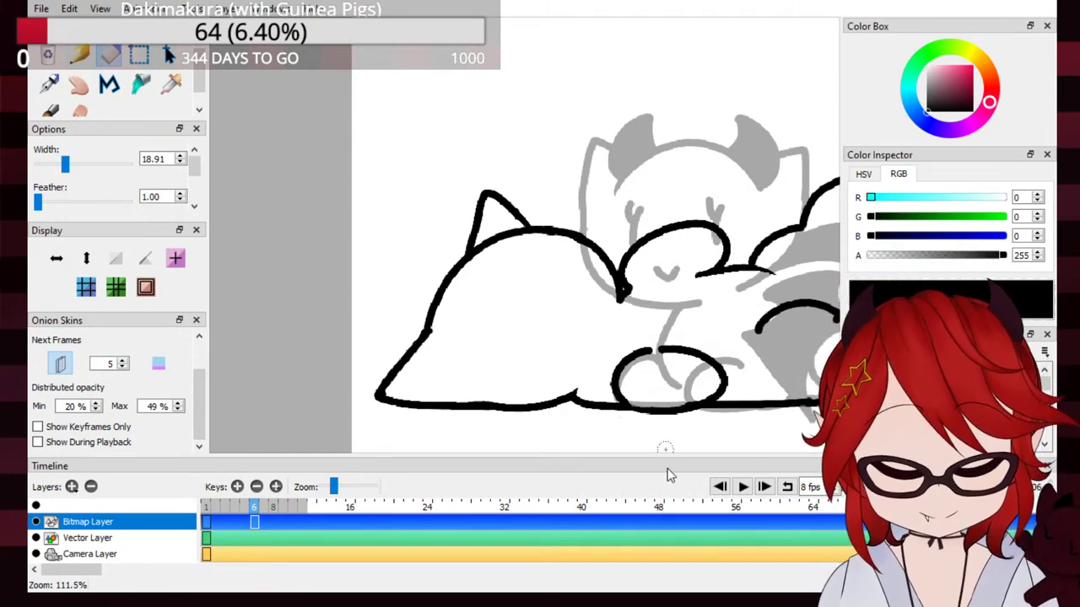
scroll(581, 99, "up", 2)
scroll(797, 199, "down", 4)
scroll(797, 199, "down", 3)
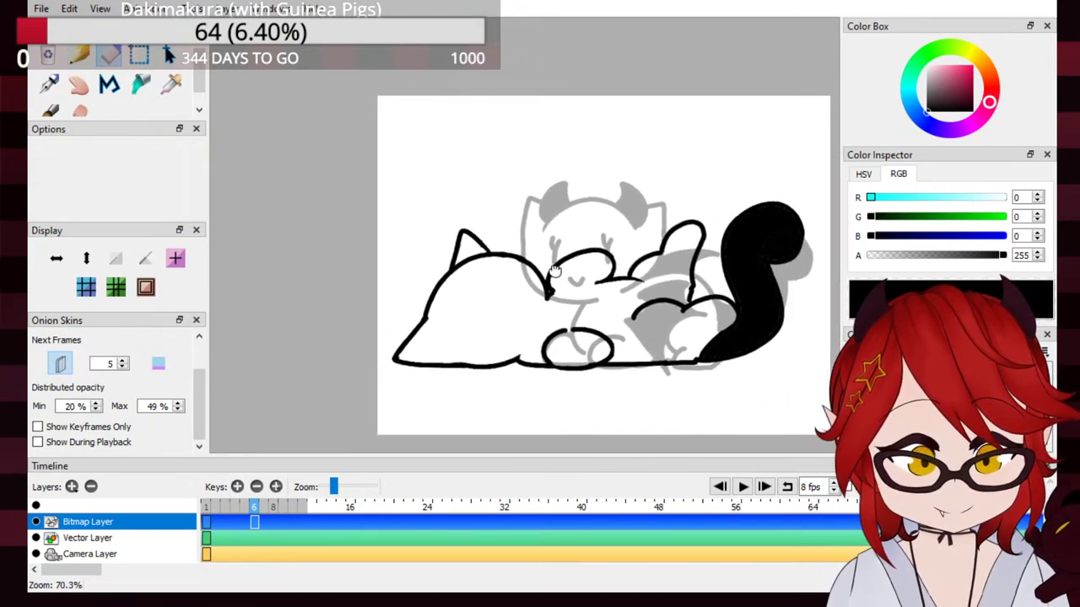
left_click_drag(686, 286, 680, 287)
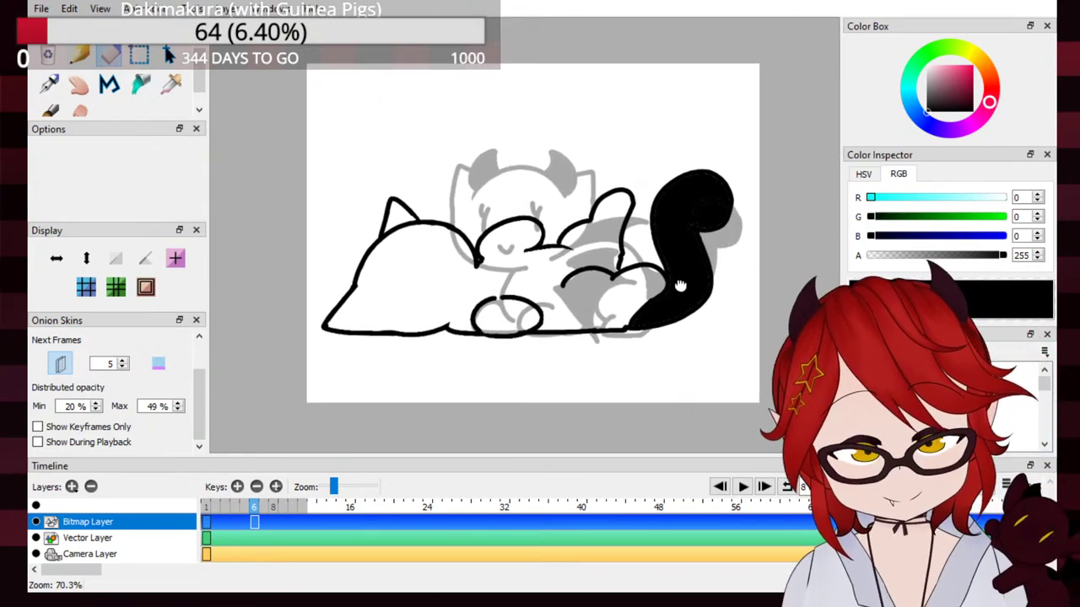
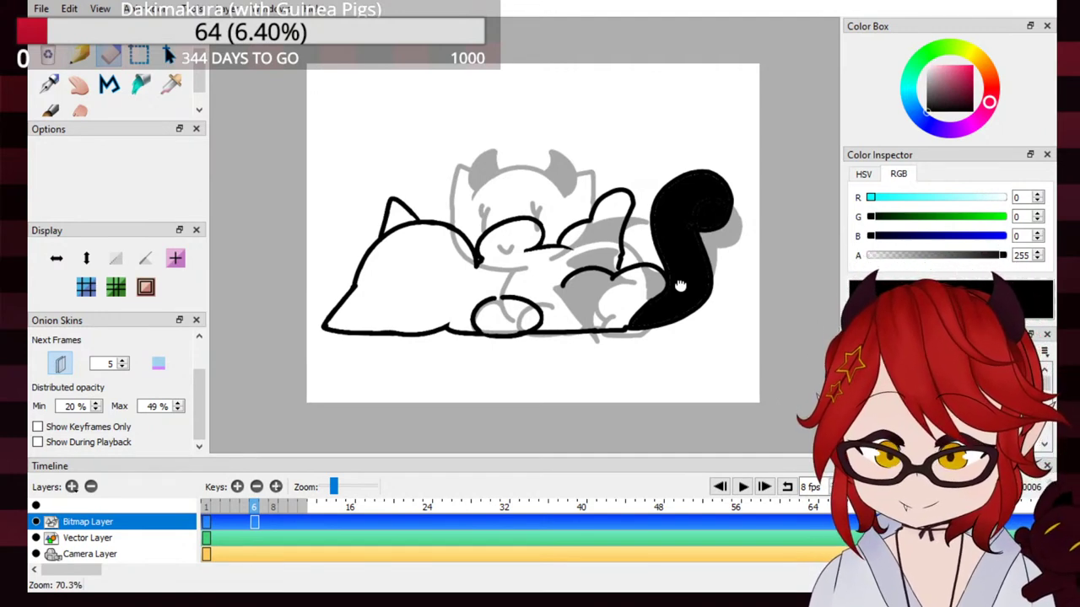
Step: Rework the tail's inner edge with the eraser, and repaint the tail solid black with the pen at width 8.00, covering the pale seam
scroll(680, 286, "up", 3)
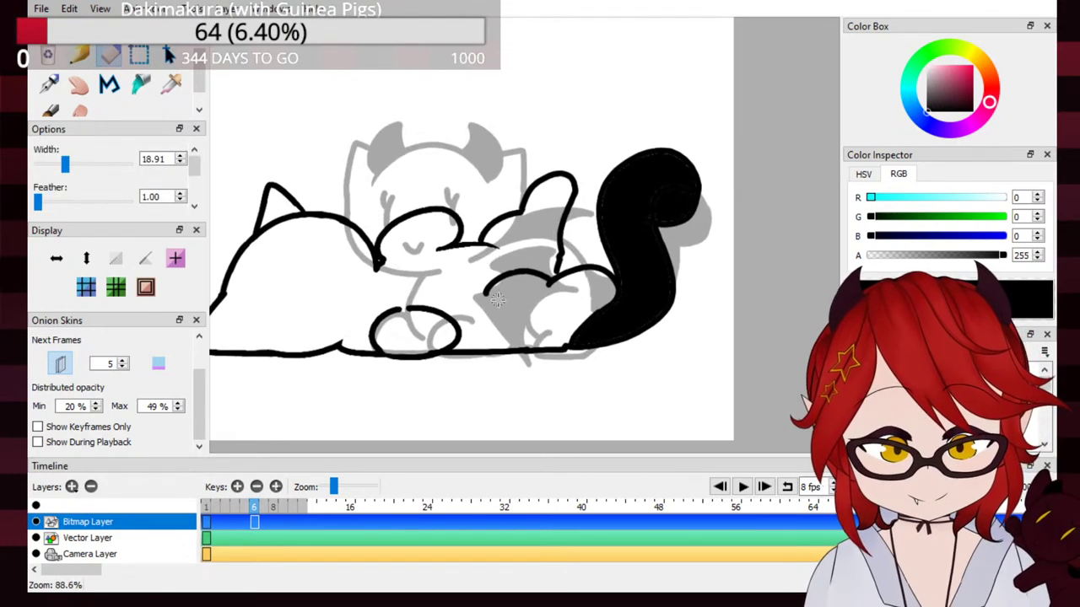
scroll(667, 303, "up", 1)
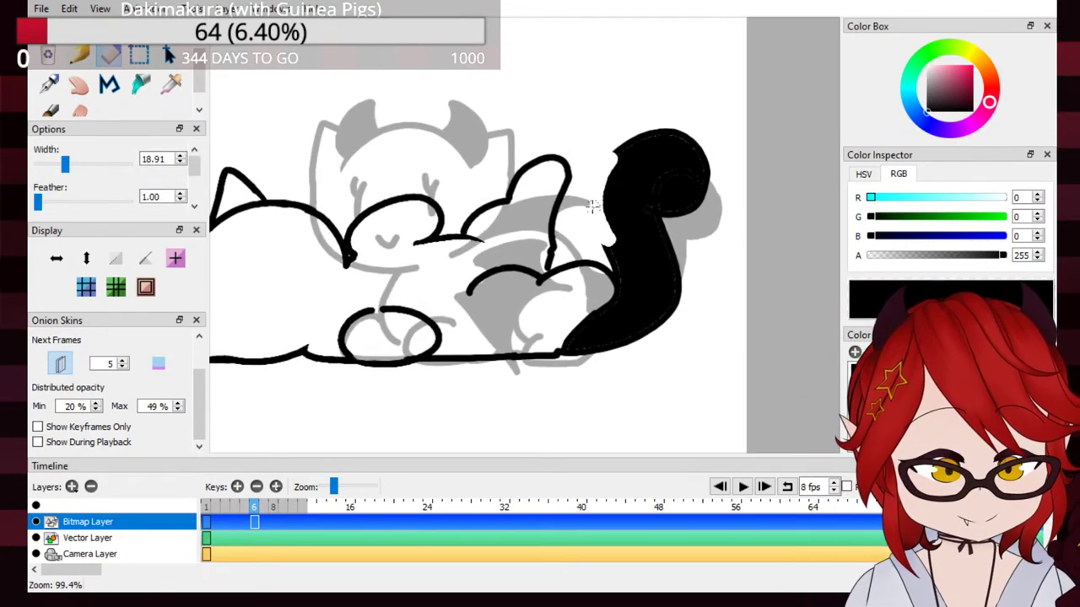
key("p")
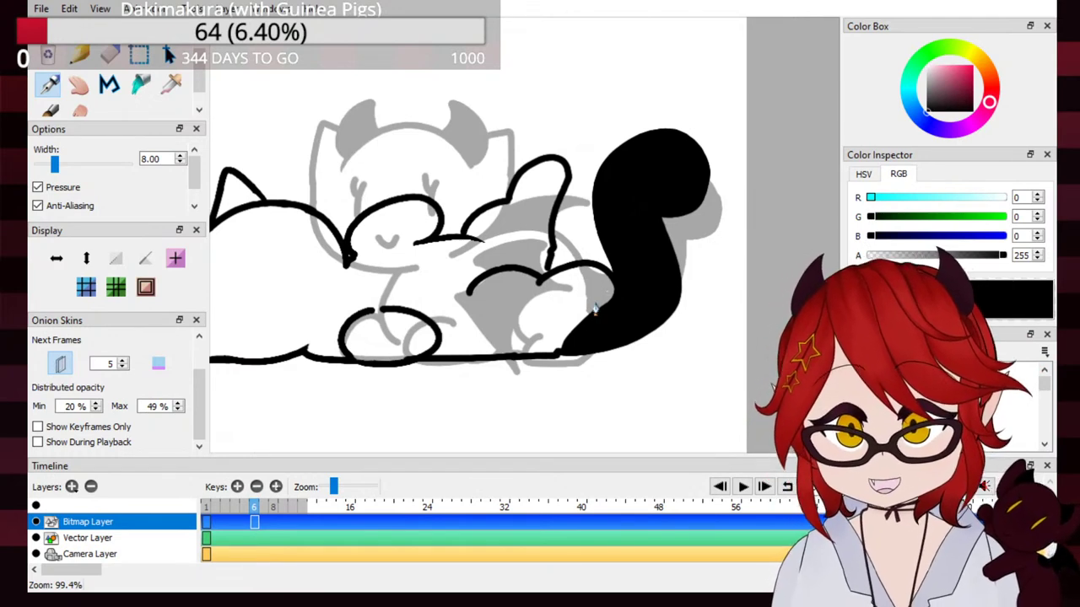
scroll(595, 308, "down", 2)
scroll(594, 308, "up", 1)
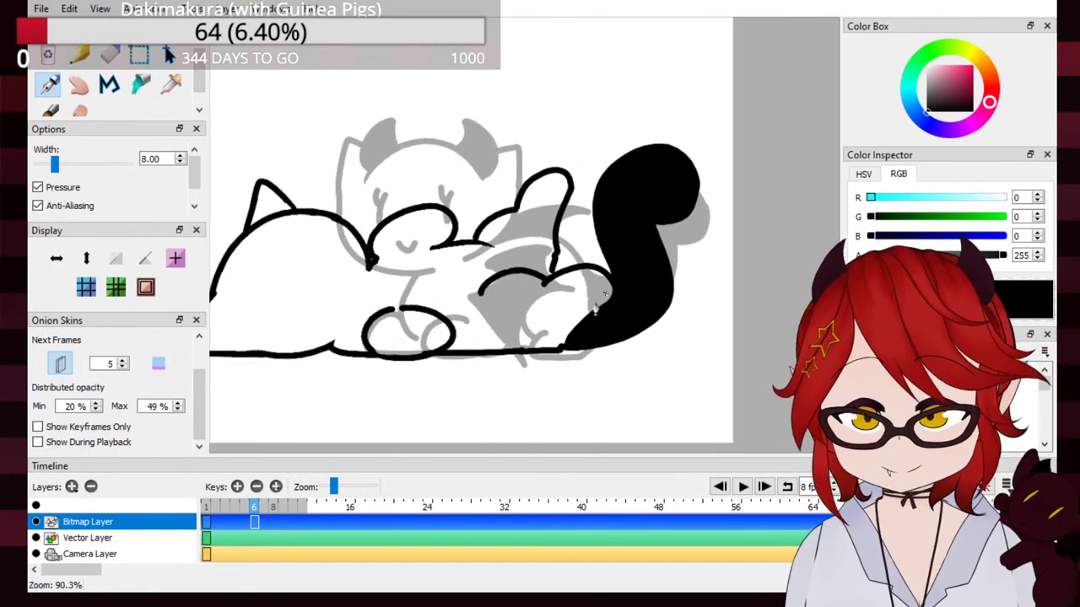
scroll(595, 308, "down", 2)
scroll(595, 308, "up", 1)
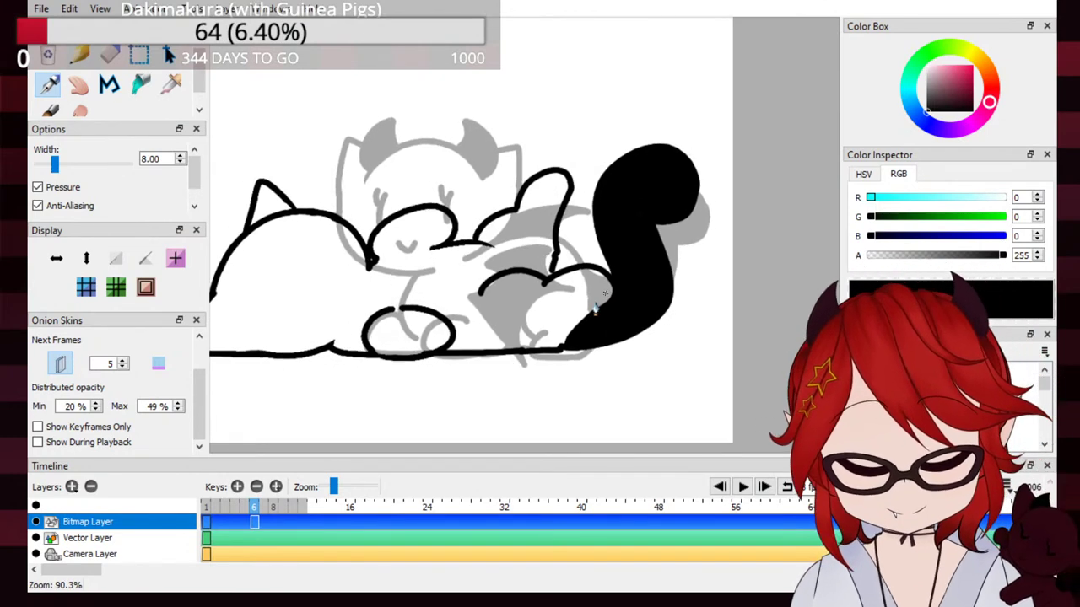
Step: Erase the leftover stub where the head outline meets the raised forepaw with the eraser at width 18.91
left_click_drag(413, 258, 561, 287)
scroll(522, 287, "up", 1)
scroll(509, 281, "up", 3)
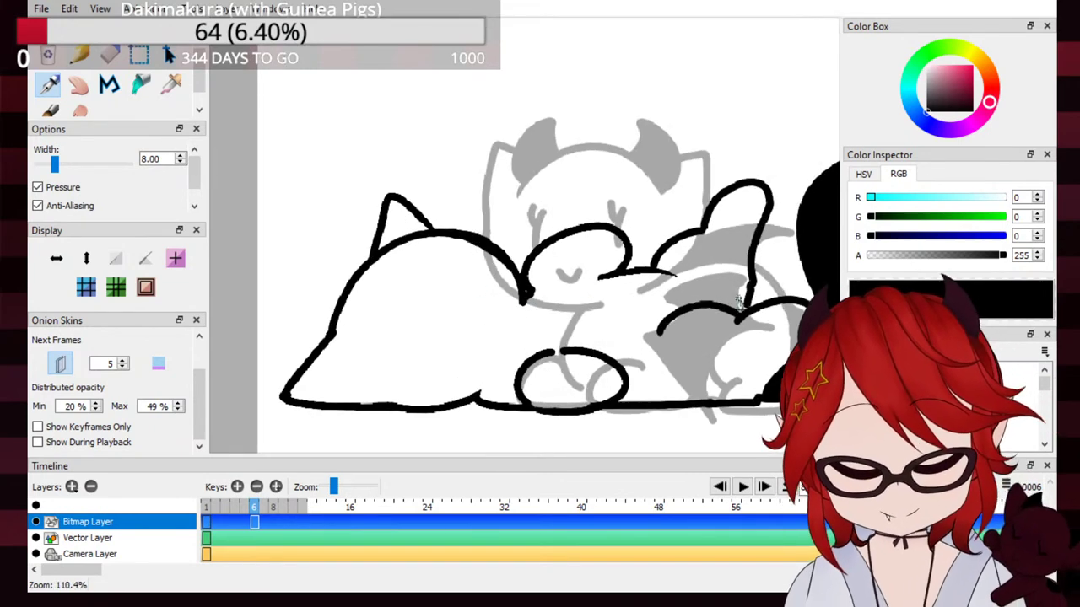
left_click(110, 54)
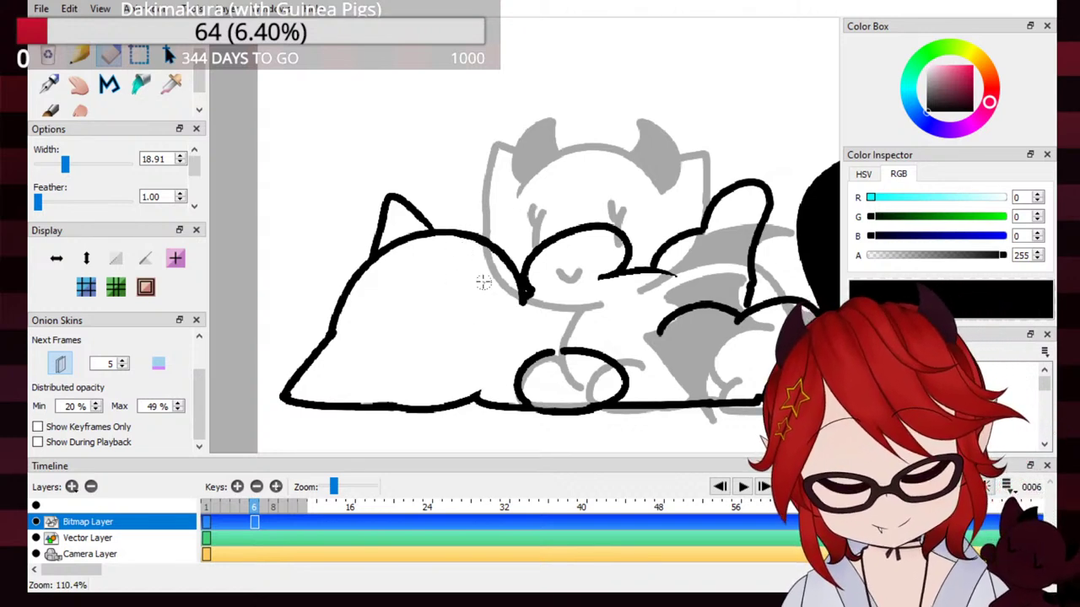
scroll(600, 256, "down", 3)
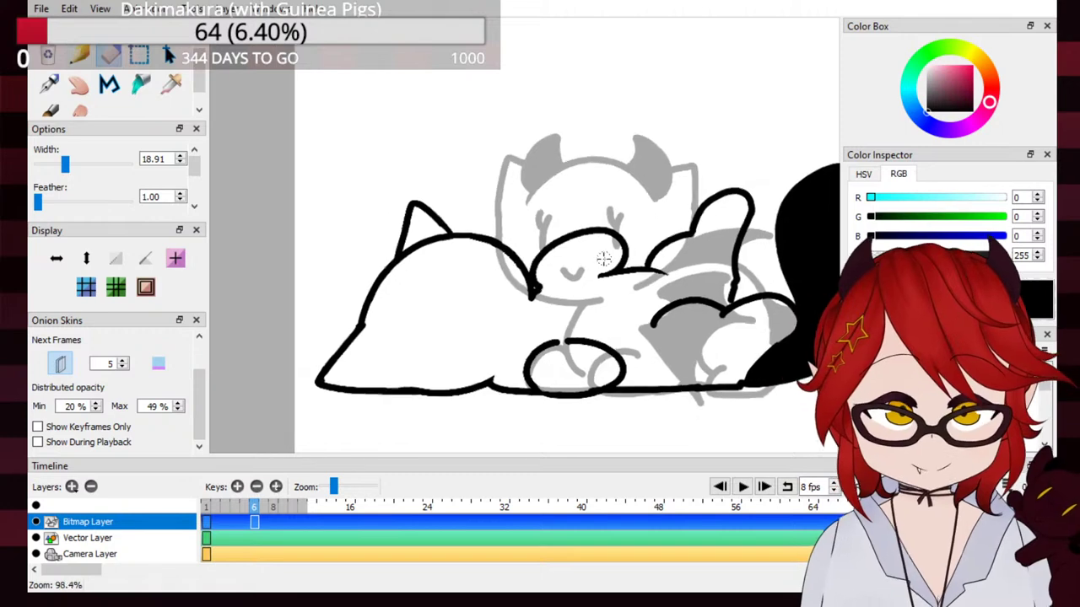
scroll(604, 258, "down", 1)
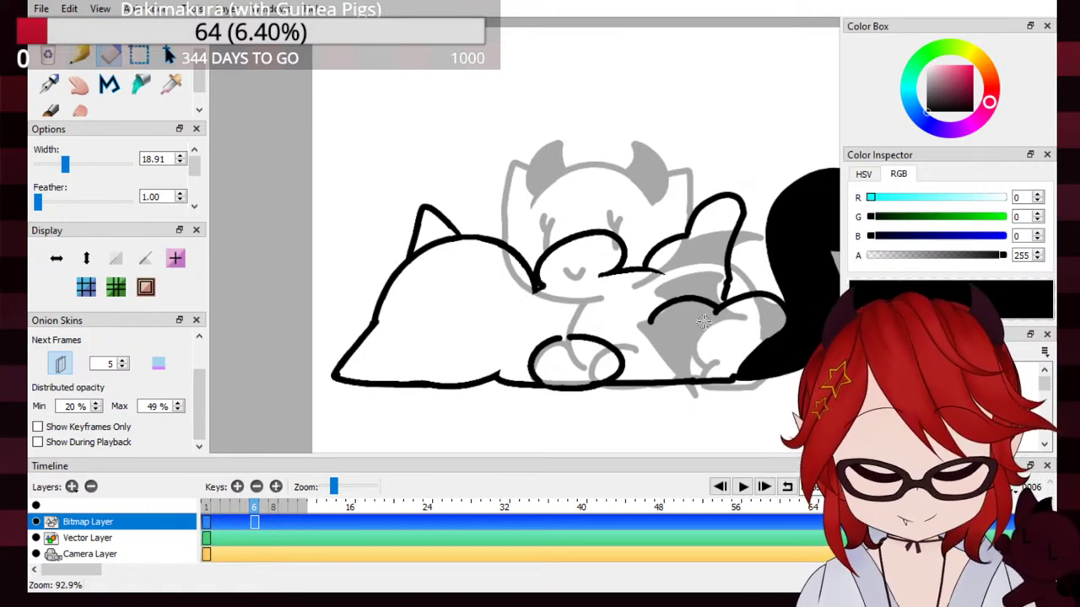
Step: Try sketching two curved closed eyes and a short curved line across the crown with the pen at width 8.00
left_click(48, 83)
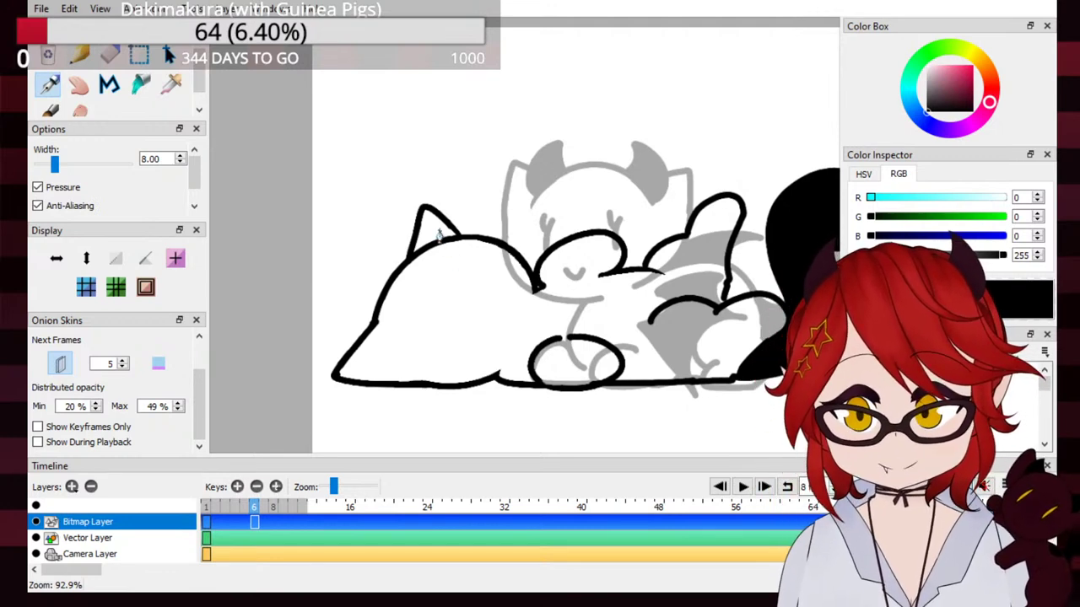
left_click_drag(419, 330, 434, 309)
left_click_drag(454, 271, 456, 250)
key("ctrl+z")
key("ctrl+z")
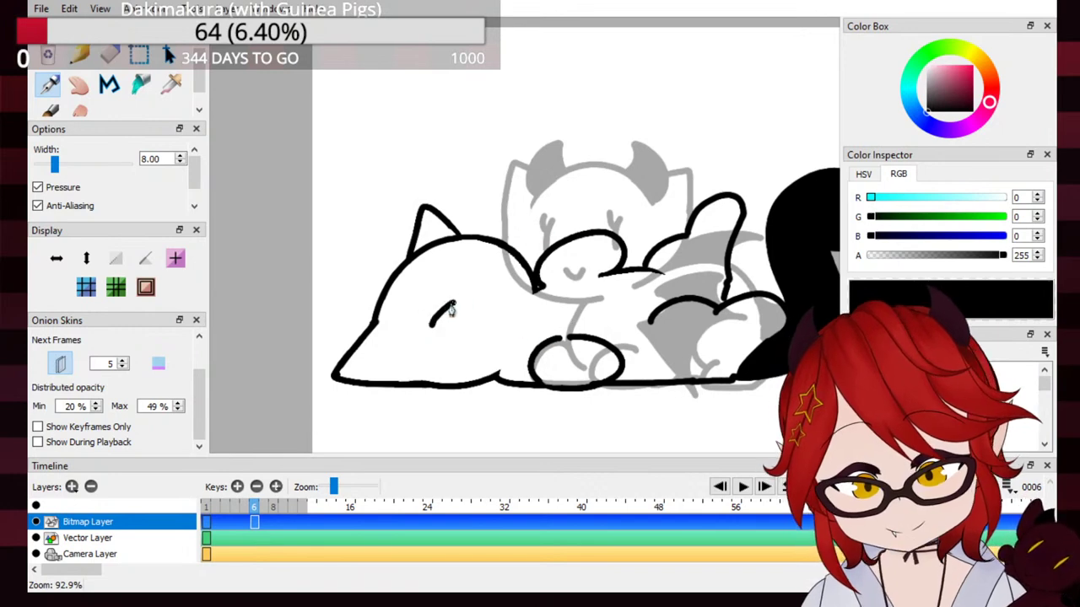
mouse_move(436, 326)
left_mouse_down()
mouse_move(455, 302)
mouse_move(445, 287)
mouse_move(472, 240)
left_mouse_up()
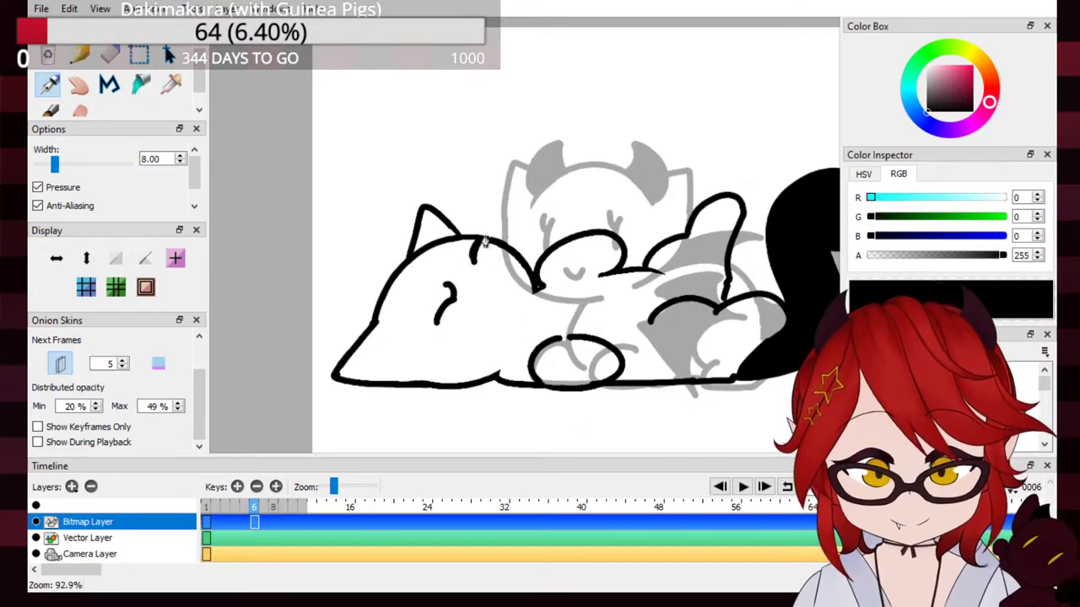
key("ctrl+z")
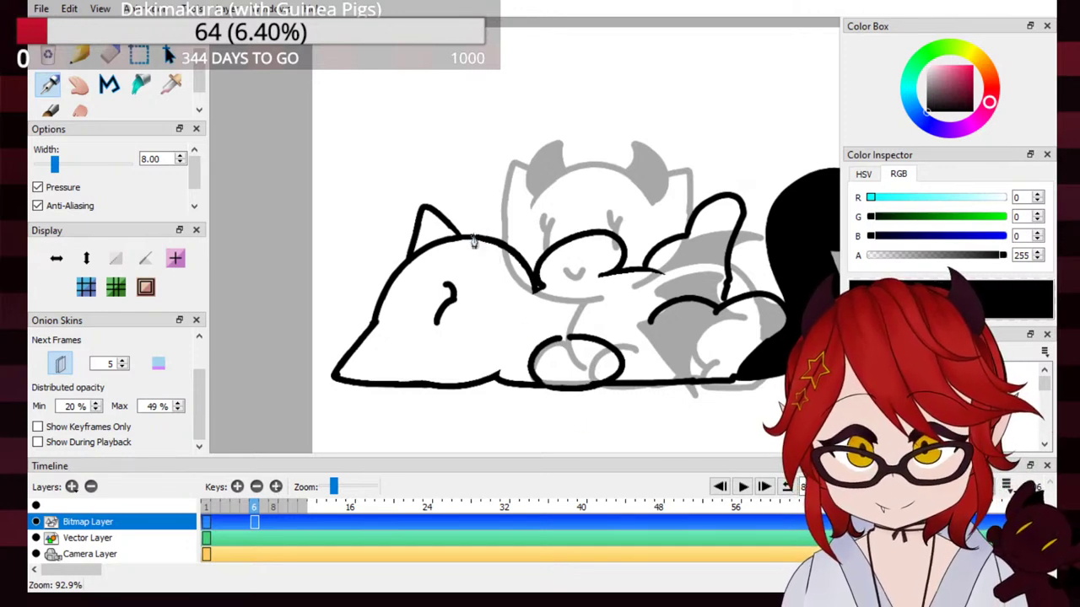
left_click_drag(469, 258, 473, 218)
key("ctrl+z")
key("ctrl+z")
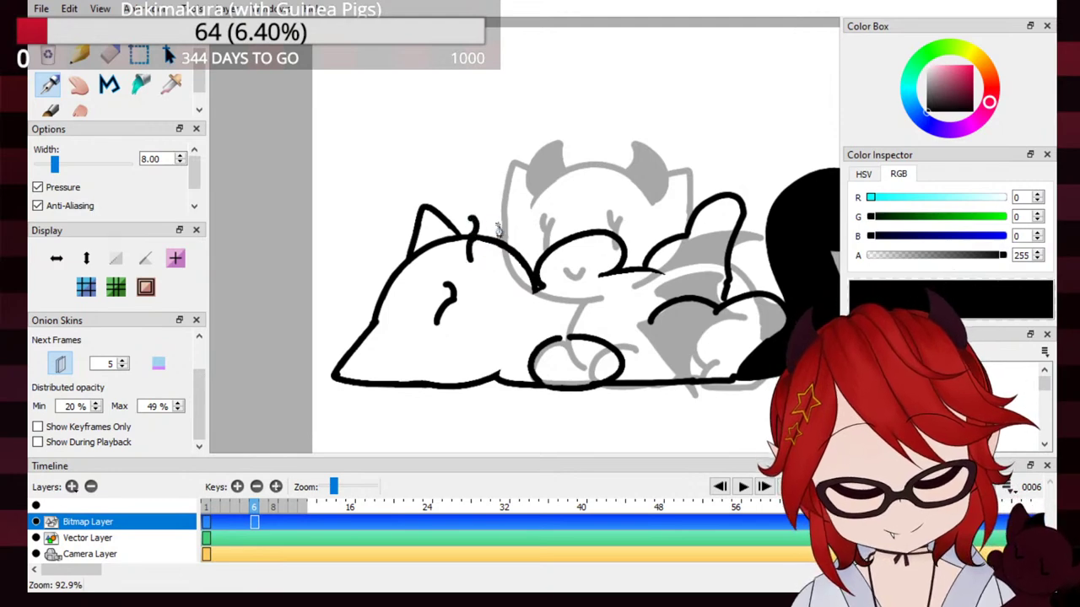
left_click_drag(504, 276, 508, 289)
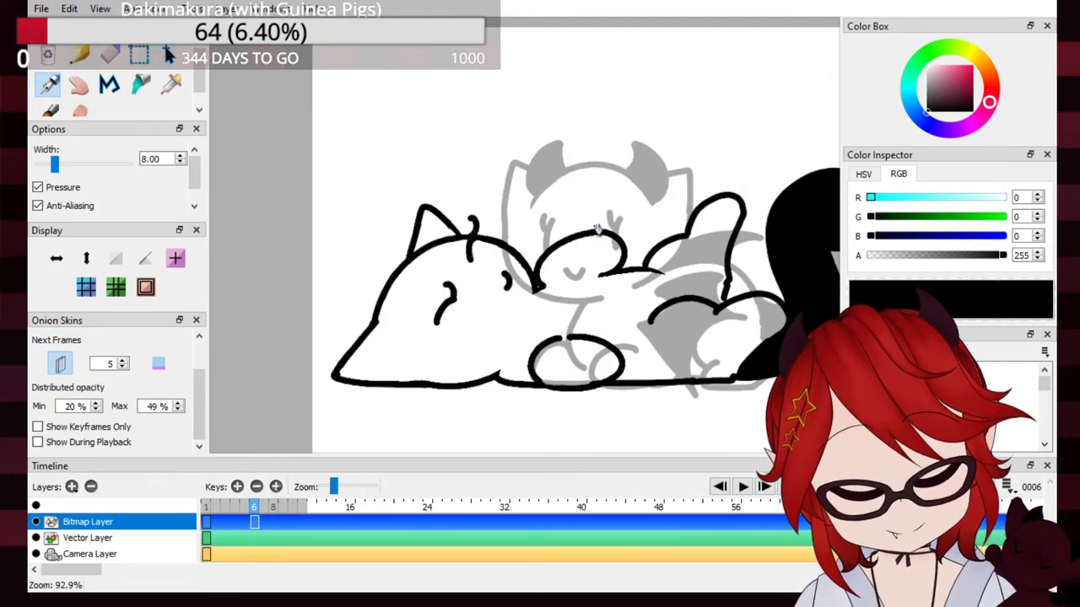
key("ctrl+z")
key("ctrl+z")
key("ctrl+z")
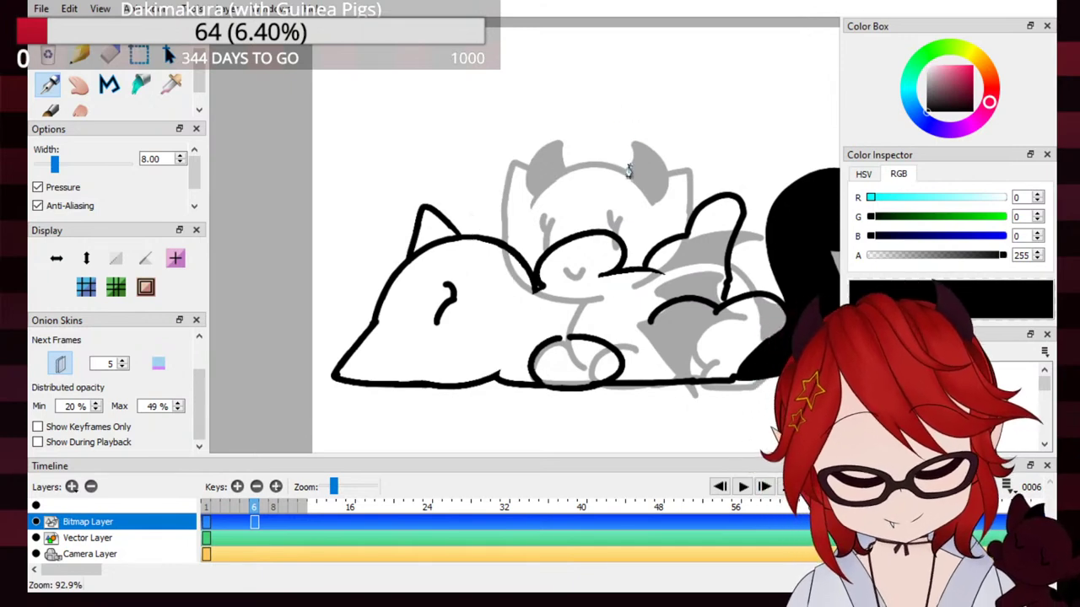
key("ctrl+z")
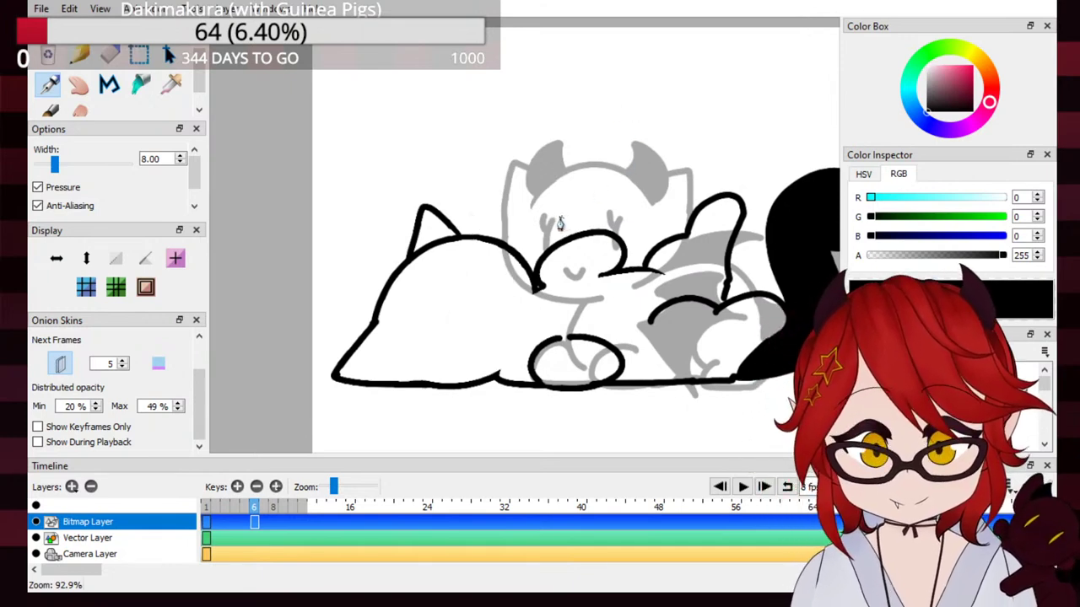
Step: Try sketching two short straight closed eyes and a small mark near the head's edge with the pen at width 8.00
mouse_move(444, 318)
left_mouse_down()
mouse_move(472, 259)
mouse_move(464, 294)
left_mouse_up()
key("ctrl+z")
key("ctrl+z")
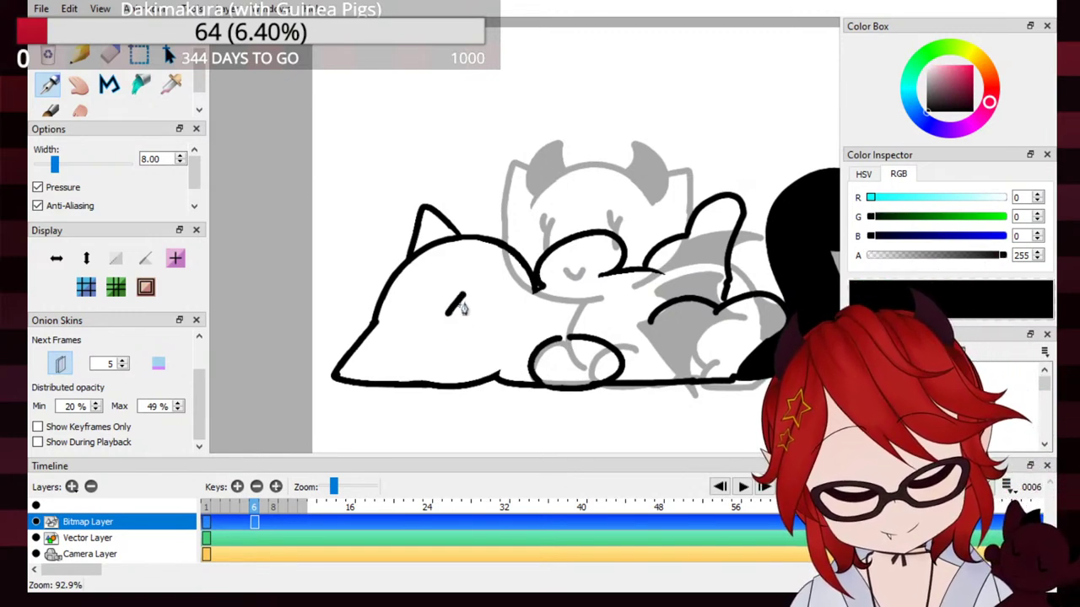
mouse_move(472, 243)
left_mouse_down()
mouse_move(476, 263)
mouse_move(505, 284)
left_mouse_up()
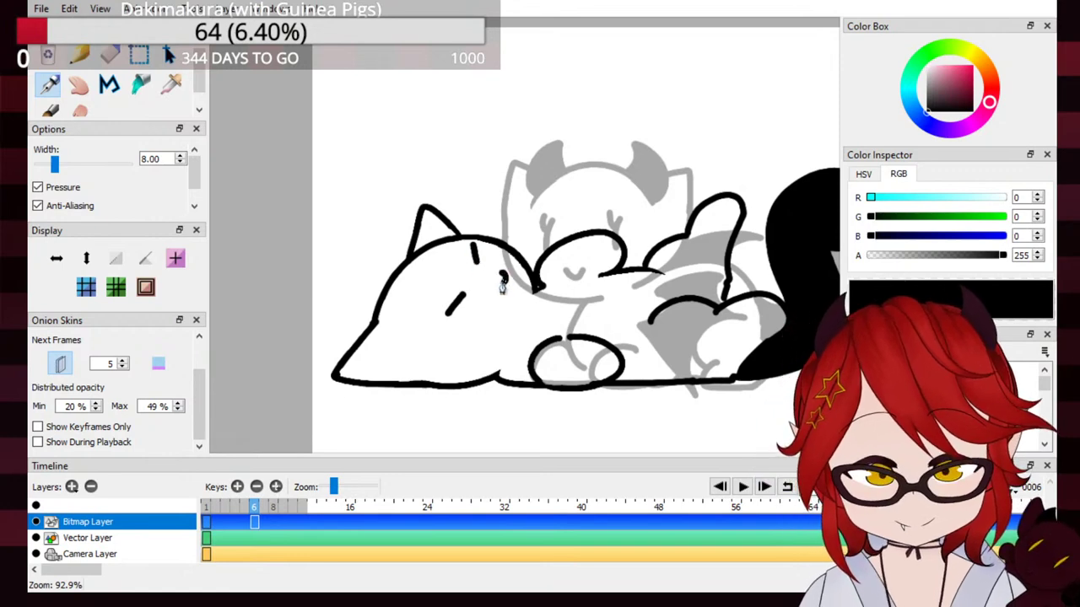
key("ctrl+z")
key("ctrl+z")
key("ctrl+z")
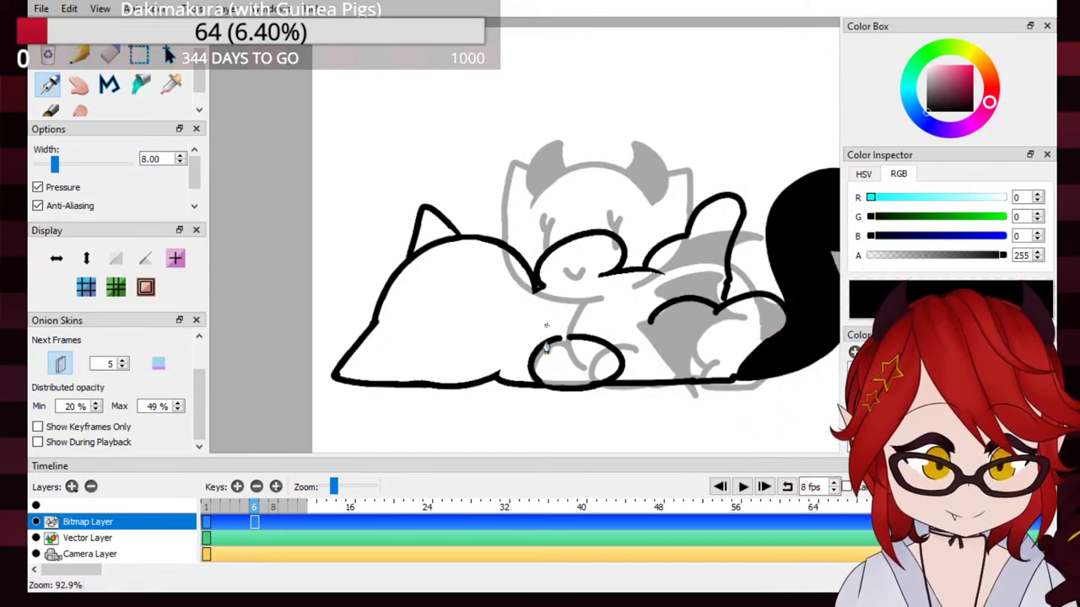
Step: Outline a curved, pointed wing rising behind the head and raised forepaw with the pen at width 8.00, reworking its tip lower
mouse_move(601, 232)
left_mouse_down()
mouse_move(498, 116)
mouse_move(557, 144)
mouse_move(577, 209)
mouse_move(570, 202)
left_mouse_up()
mouse_move(505, 239)
left_mouse_down()
mouse_move(486, 198)
mouse_move(586, 128)
mouse_move(593, 199)
left_mouse_up()
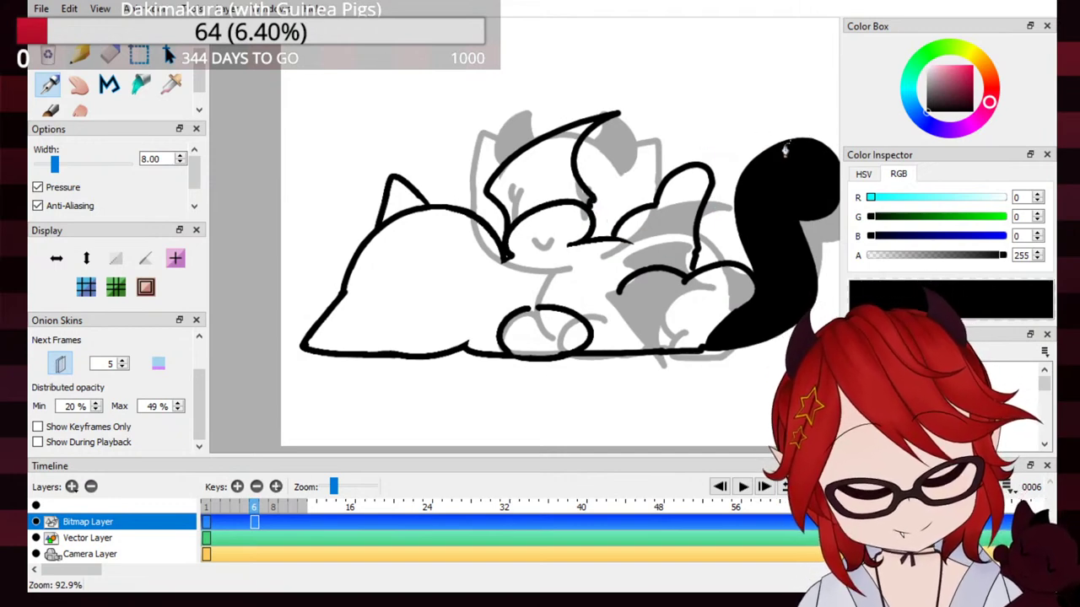
key("ctrl+z")
mouse_move(509, 240)
left_mouse_down()
mouse_move(595, 149)
mouse_move(570, 183)
mouse_move(505, 198)
mouse_move(595, 145)
mouse_move(582, 206)
left_mouse_up()
key("ctrl+z")
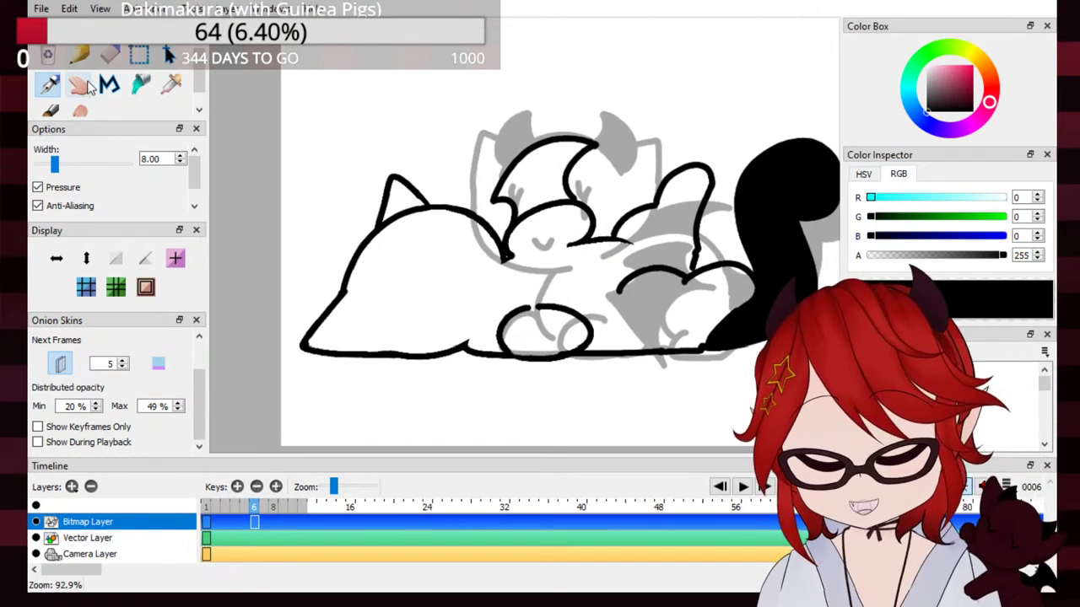
Step: Fill the wing outline solid black at color tolerance 100, and cover the pale seams along its edges with the pen at width 8.00
left_click(141, 83)
left_click(533, 160)
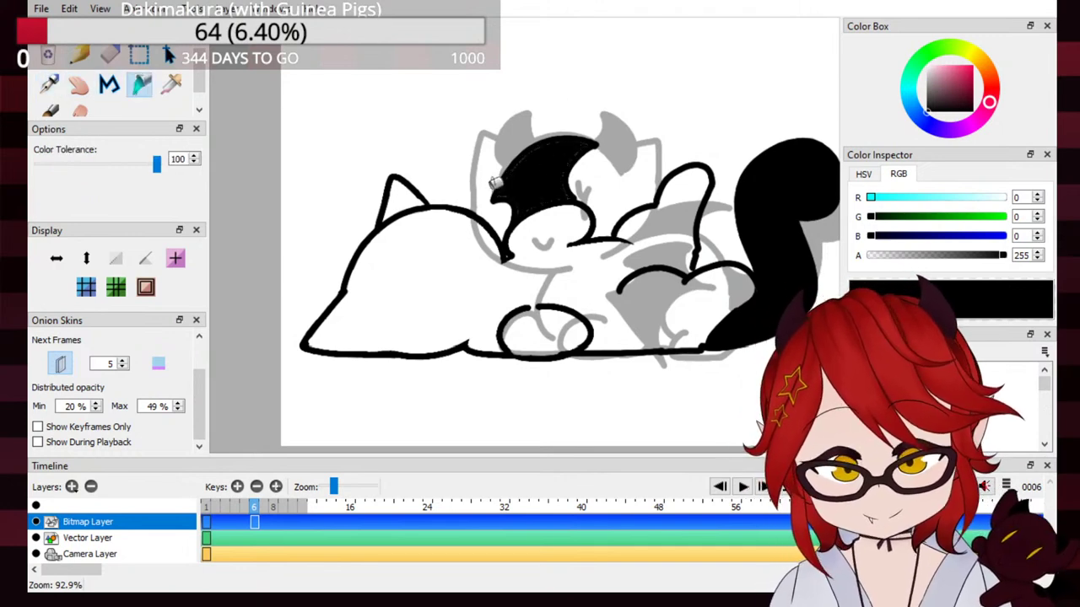
left_click(48, 83)
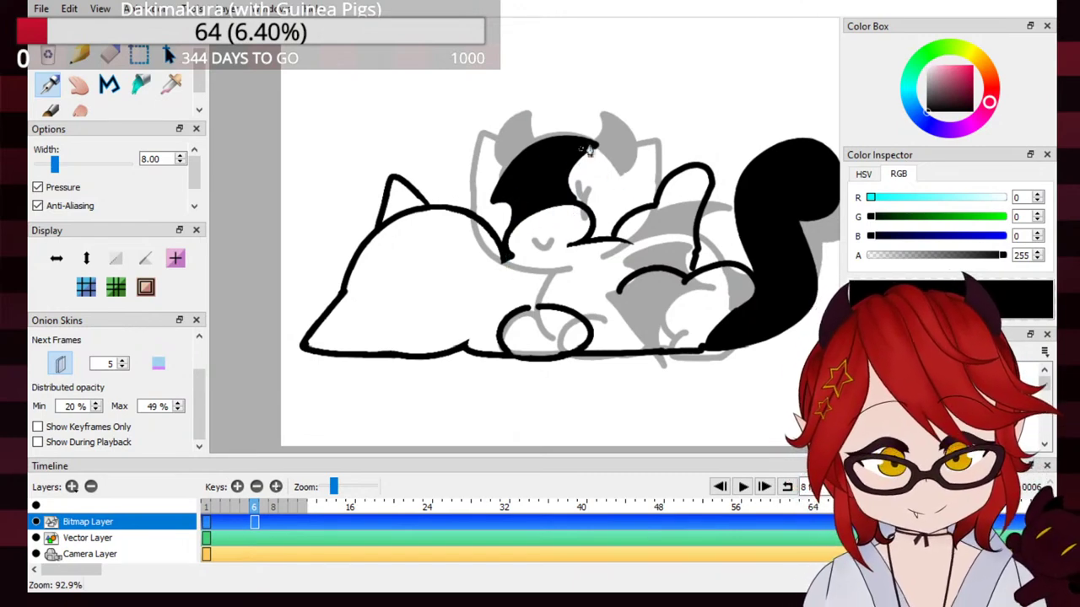
Step: Trim the wing's inner curved edge and sharpen its tip with the eraser at width 18.91
left_click(110, 55)
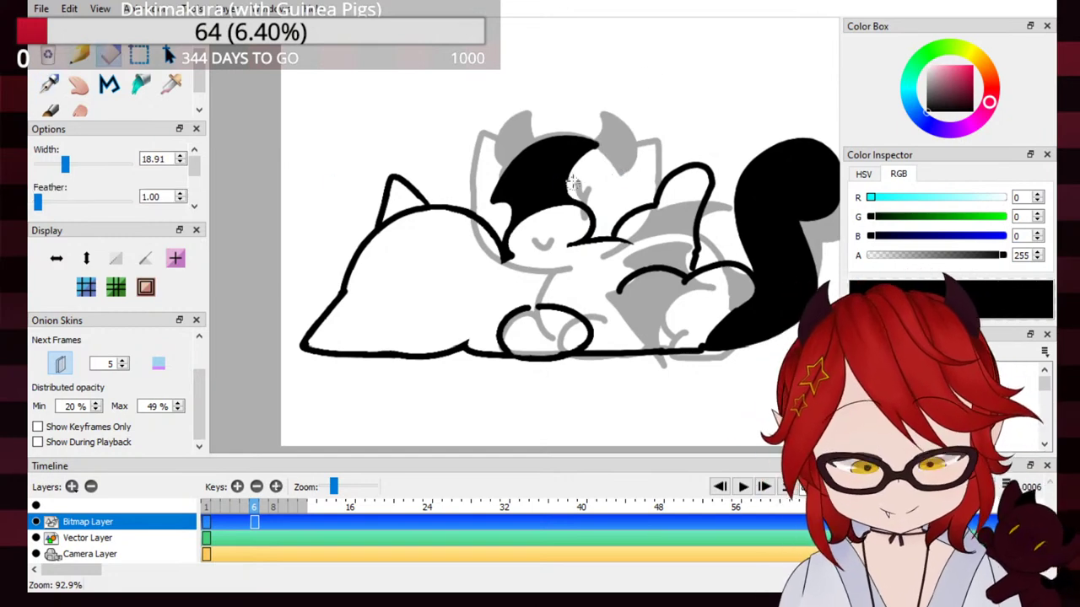
key("ctrl+z")
left_click_drag(578, 172, 624, 145)
key("ctrl+z")
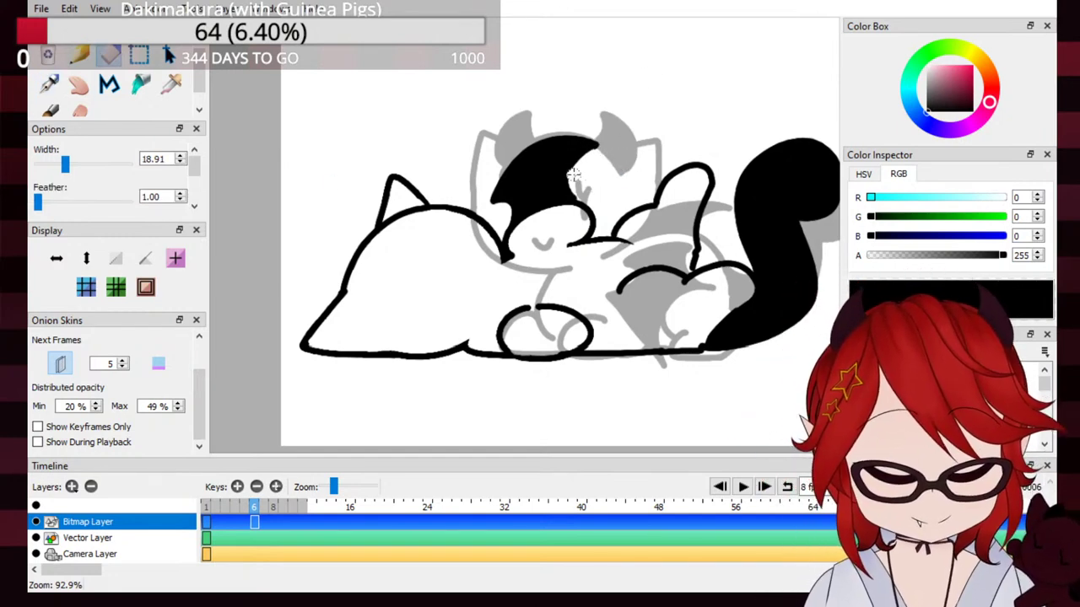
left_click_drag(577, 178, 624, 150)
key("ctrl+z")
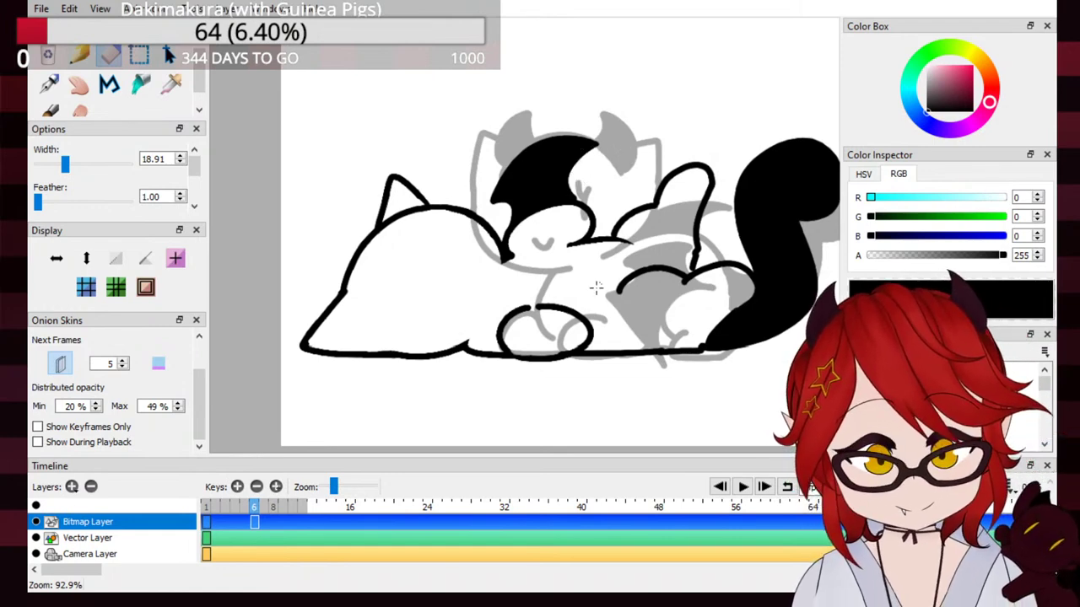
Step: Try drawing a short line across the base of the ear on the head outline with the pen at width 8.00
left_click(48, 83)
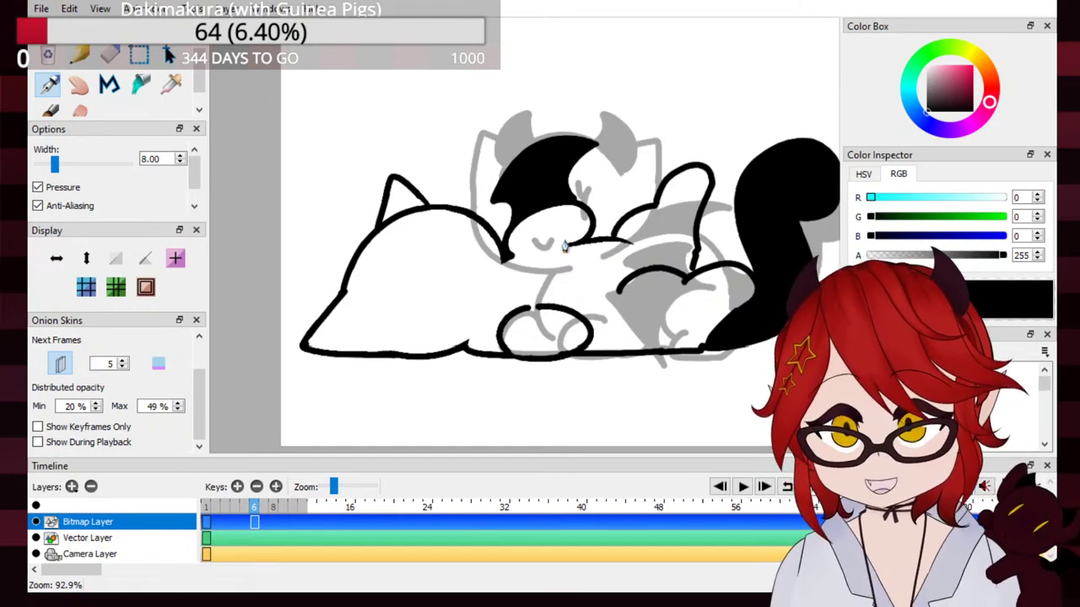
scroll(564, 245, "down", 1)
scroll(380, 240, "down", 1)
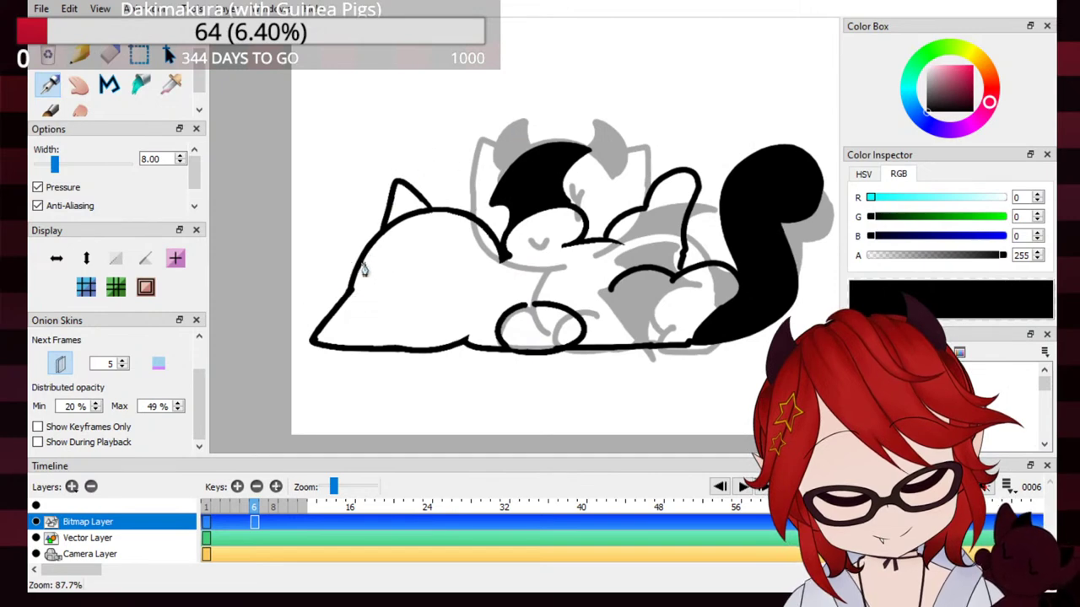
mouse_move(392, 221)
left_mouse_down()
mouse_move(405, 194)
mouse_move(423, 209)
left_mouse_up()
key("ctrl+z")
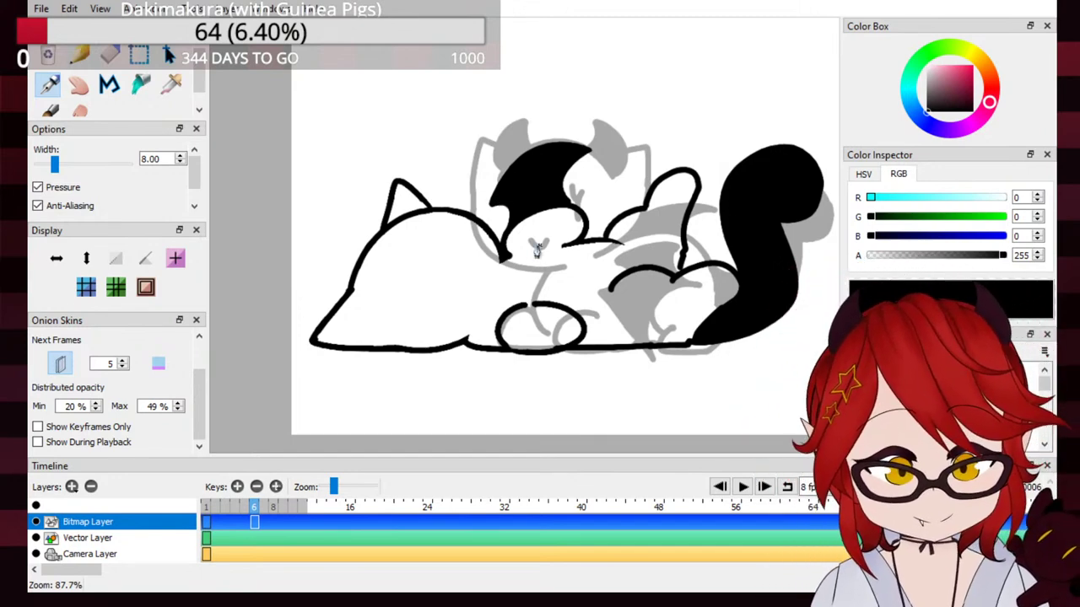
Step: Redraw the curved black line under the cat's muzzle so it extends toward the raised front leg
key("ctrl+z")
left_click_drag(530, 255, 620, 245)
key("ctrl+z")
key("ctrl+z")
key("ctrl+z")
key("ctrl+z")
key("ctrl+z")
key("ctrl+z")
key("ctrl+z")
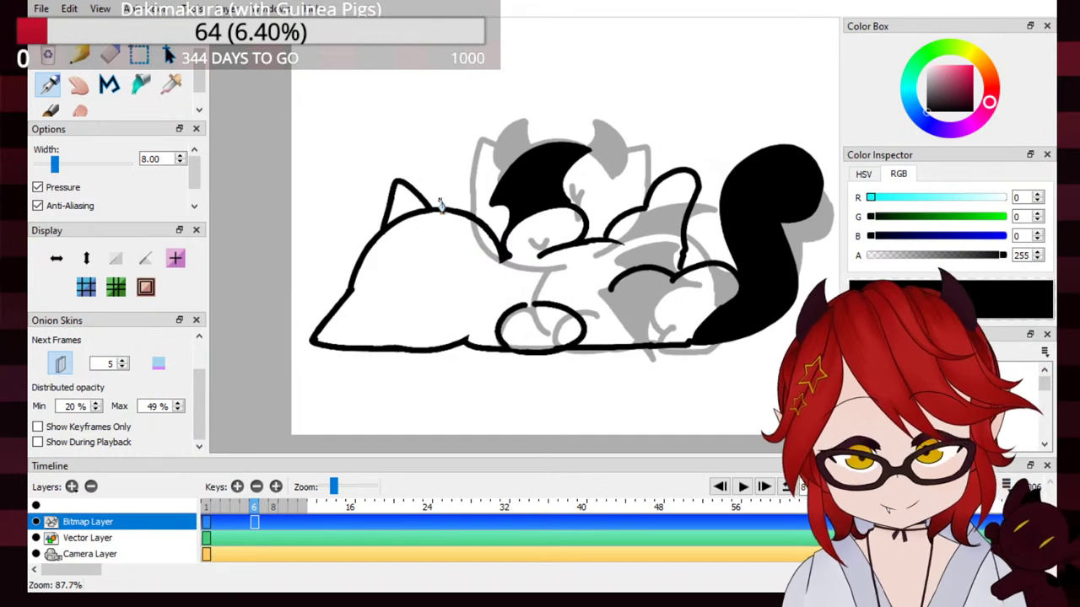
Step: Erase the pointed ear from the top of the cat's head outline
key("e")
mouse_move(362, 239)
left_mouse_down()
mouse_move(453, 193)
mouse_move(472, 198)
left_mouse_up()
key("ctrl+z")
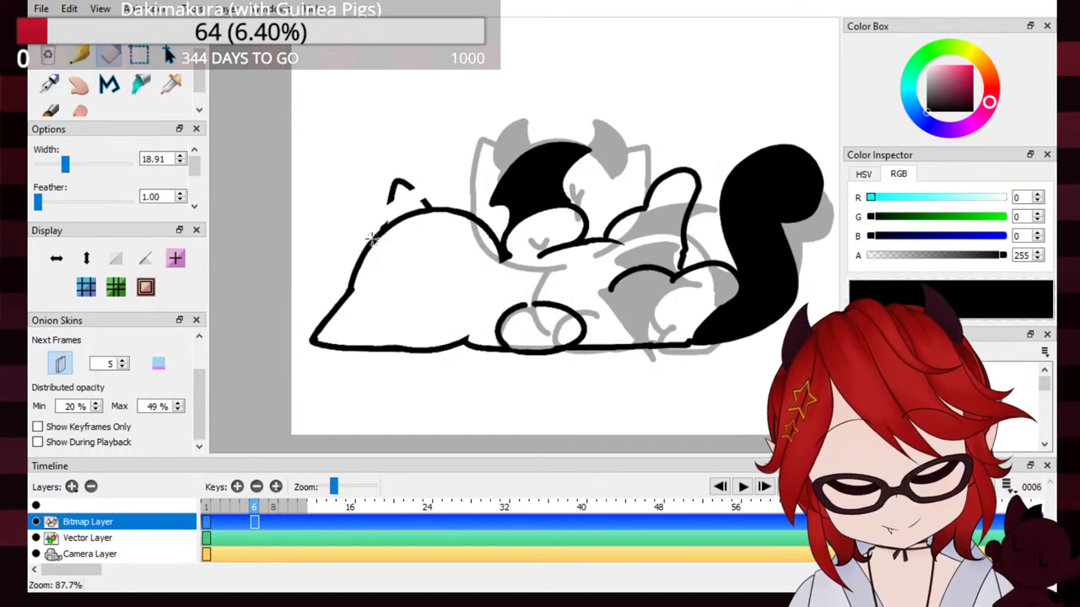
key("ctrl+z")
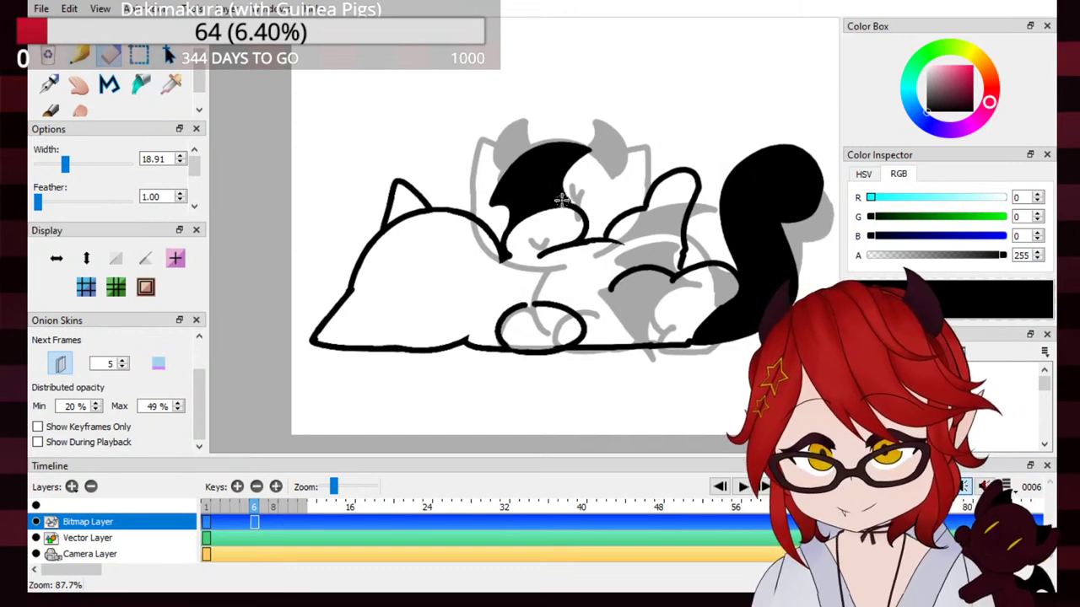
mouse_move(413, 165)
left_mouse_down()
mouse_move(370, 234)
mouse_move(404, 220)
mouse_move(353, 251)
mouse_move(439, 192)
mouse_move(358, 243)
mouse_move(422, 202)
mouse_move(380, 228)
mouse_move(391, 207)
mouse_move(458, 211)
mouse_move(408, 215)
left_mouse_up()
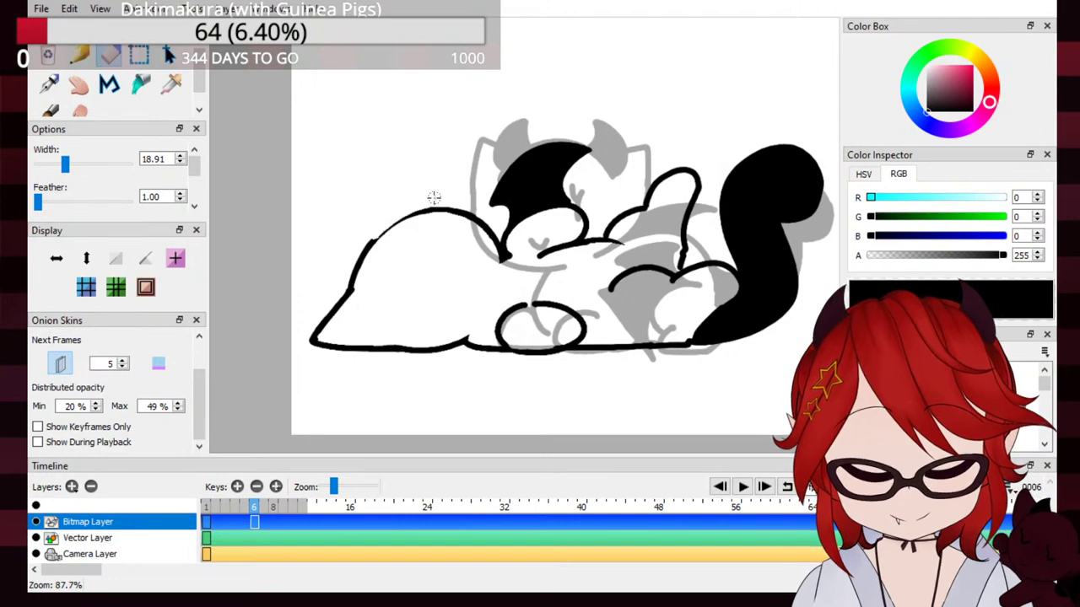
Step: Redraw the head's upper contour with the 8.00-wide pen where the ear was erased
left_click(49, 82)
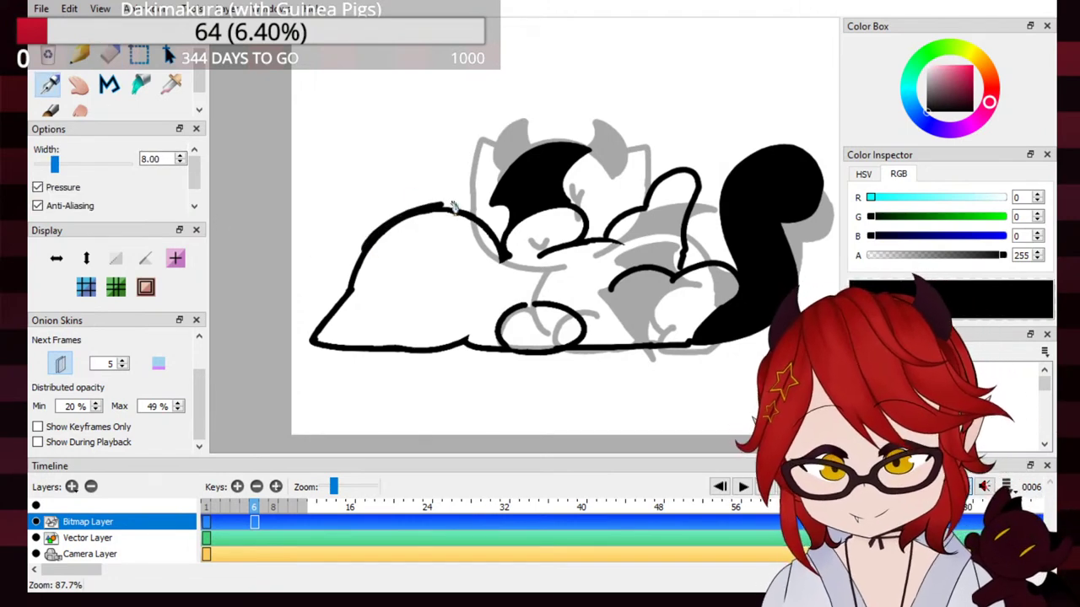
key("ctrl+z")
left_click_drag(374, 246, 445, 205)
key("ctrl+z")
key("ctrl+z")
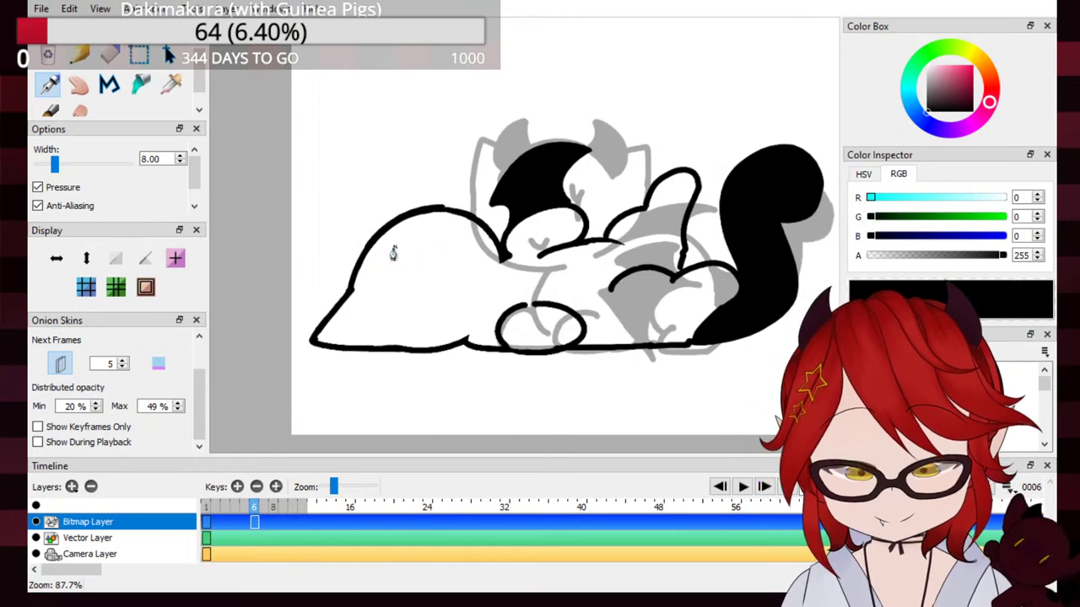
Step: Try a small pointed ear lower on the head's front curve, and undo back to the partly erased original ear
left_click(79, 85)
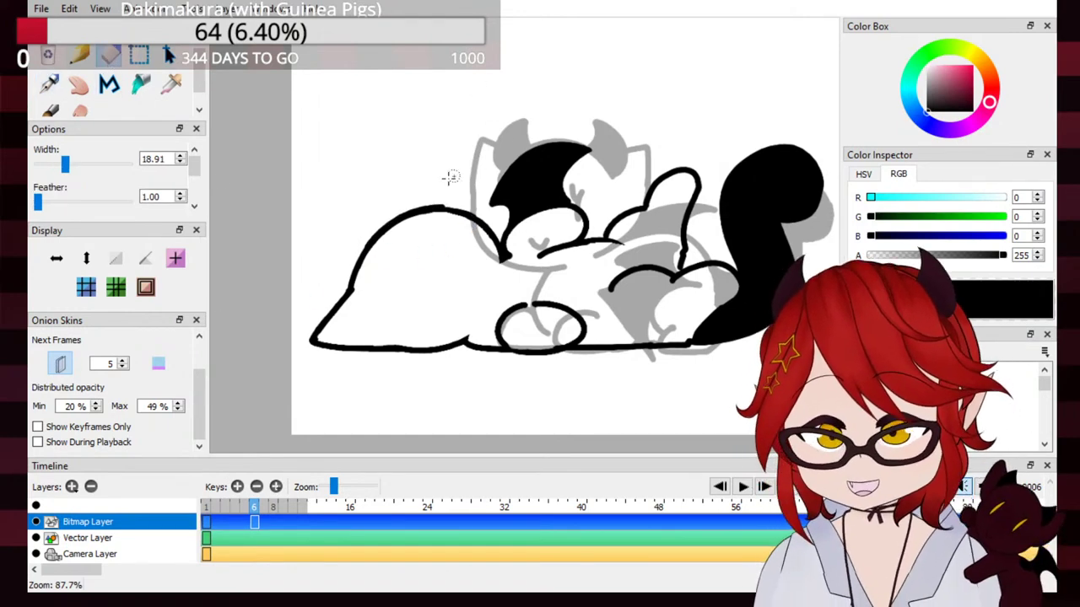
left_click_drag(468, 206, 470, 210)
key("ctrl+z")
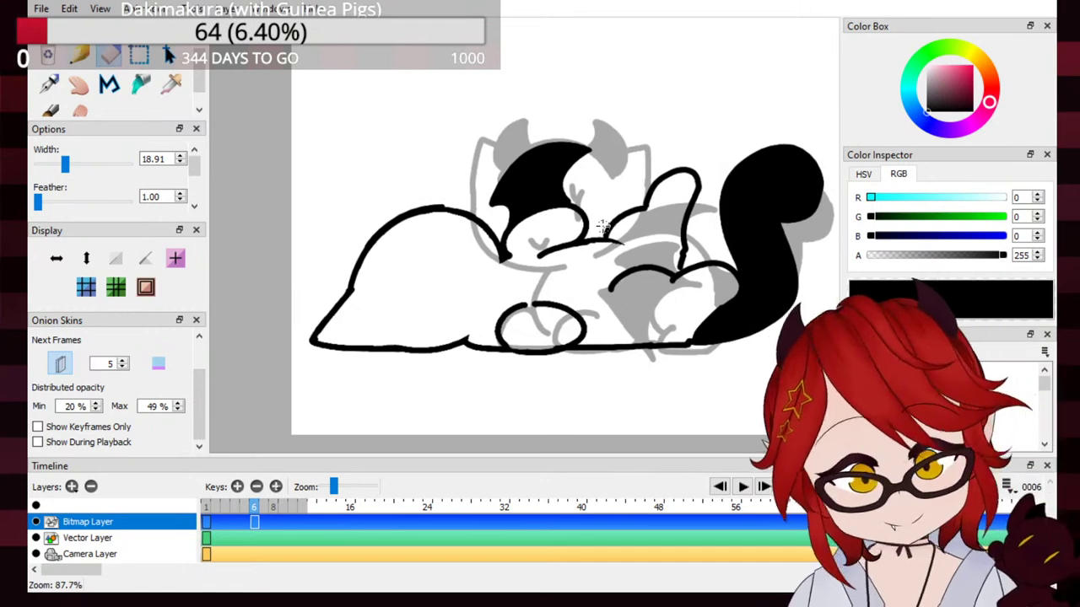
left_click(49, 85)
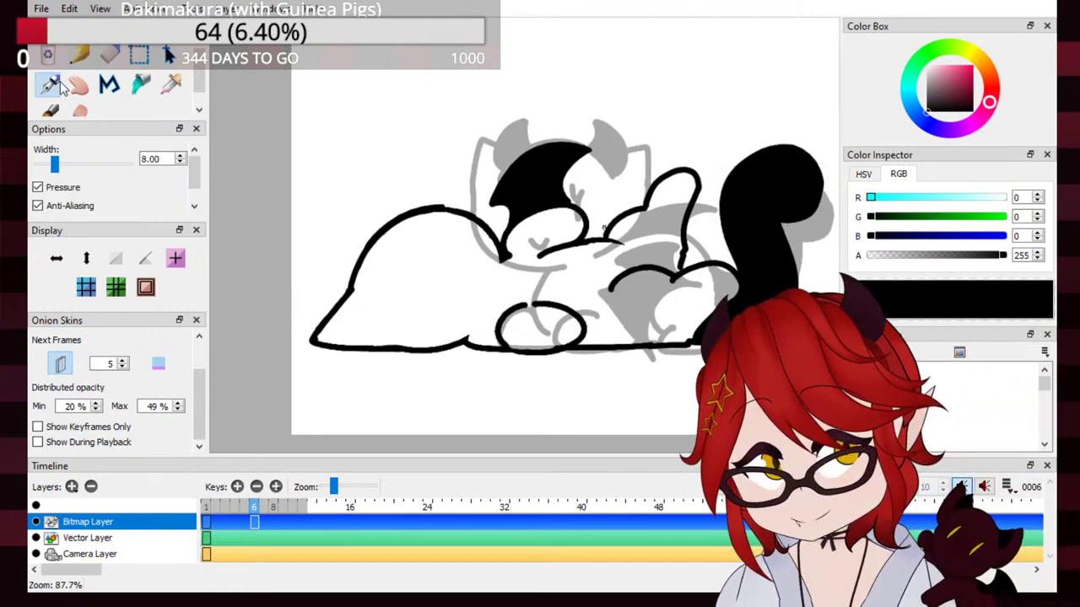
mouse_move(393, 218)
left_mouse_down()
mouse_move(343, 227)
mouse_move(364, 257)
left_mouse_up()
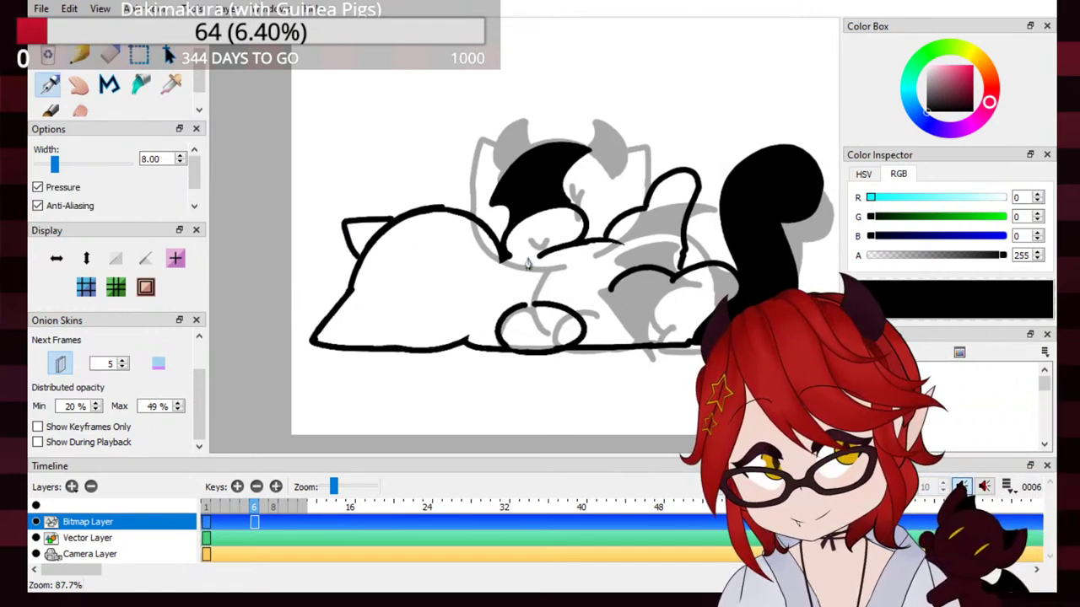
key("ctrl+z")
key("ctrl+z")
key("ctrl+z")
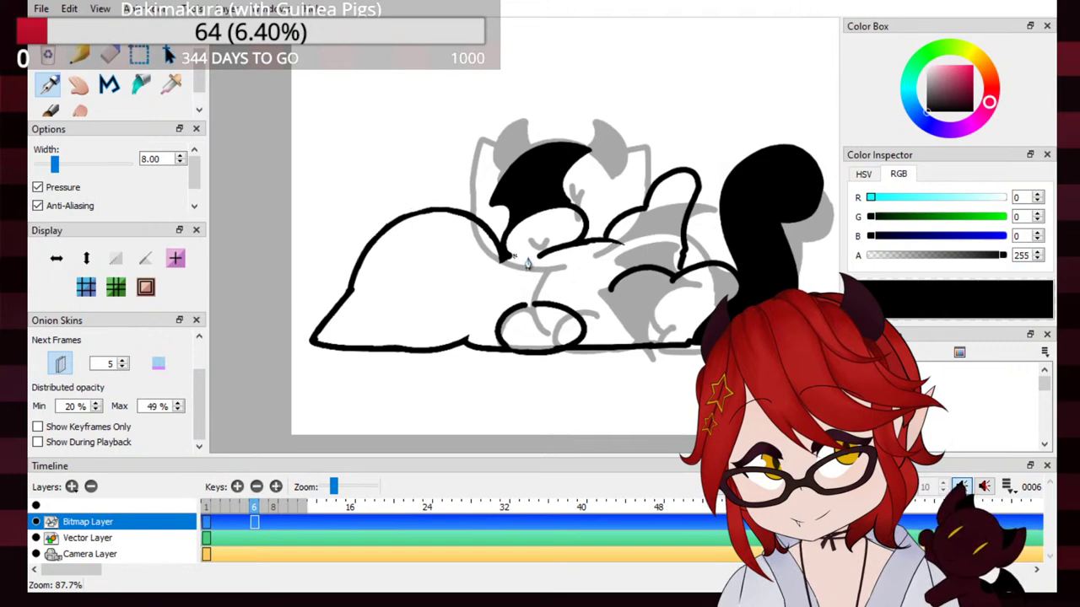
key("ctrl+z")
key("ctrl+z")
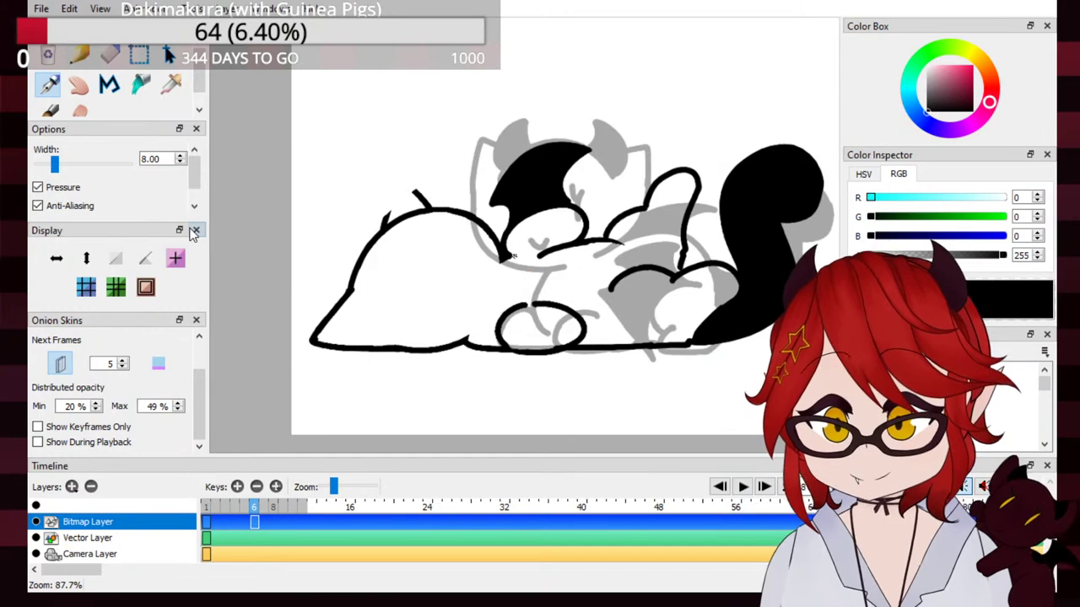
Step: Set the eraser width to 6.75, remove the leftover ear stubs, and tidy the head's upper outline
left_click(109, 53)
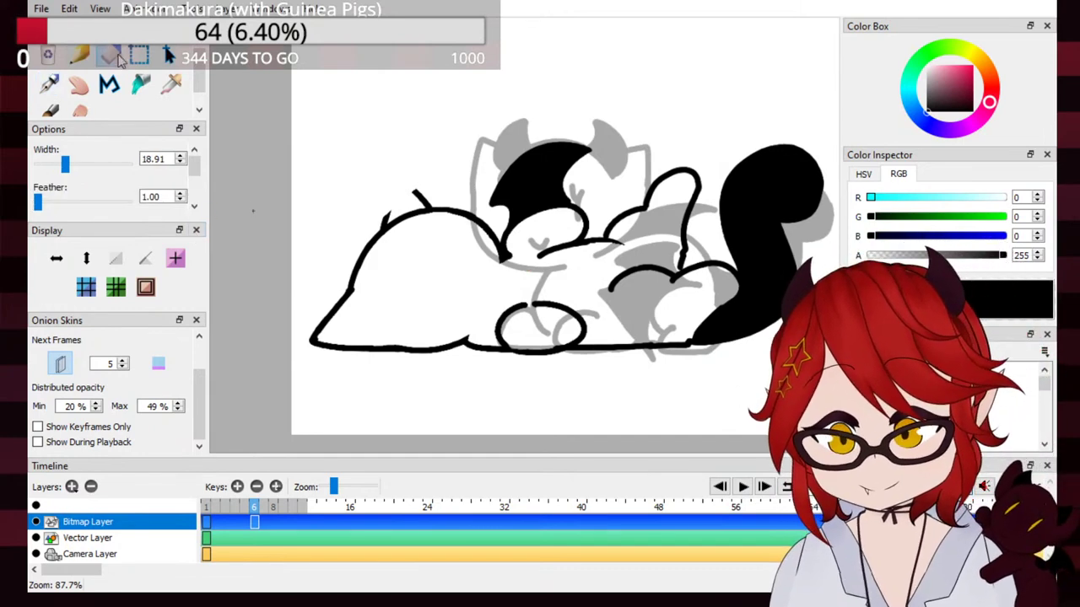
left_click_drag(66, 169, 53, 167)
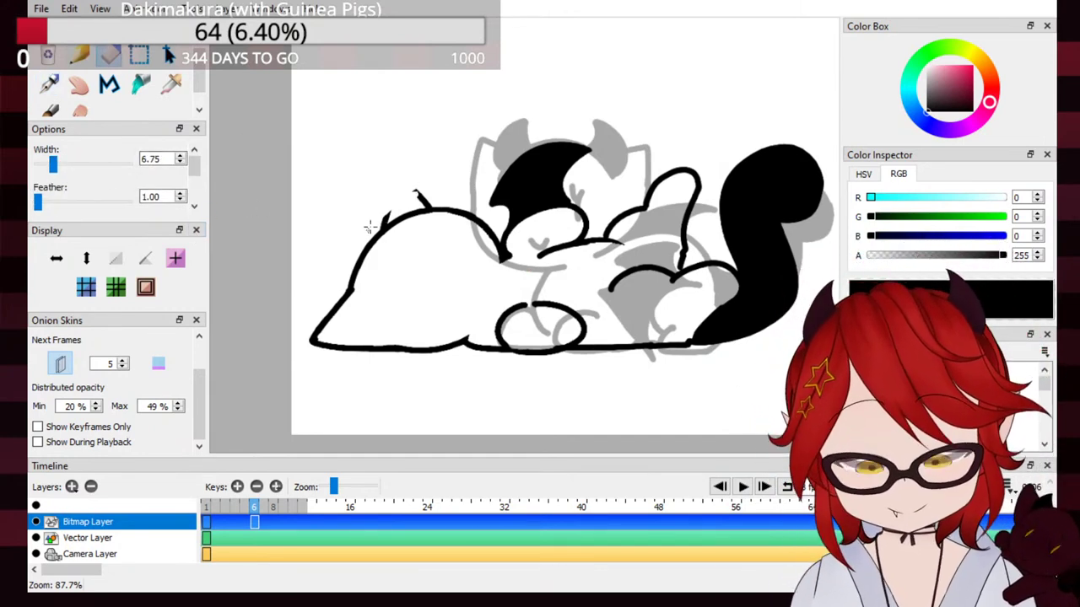
mouse_move(438, 207)
left_mouse_down()
mouse_move(397, 203)
mouse_move(424, 200)
left_mouse_up()
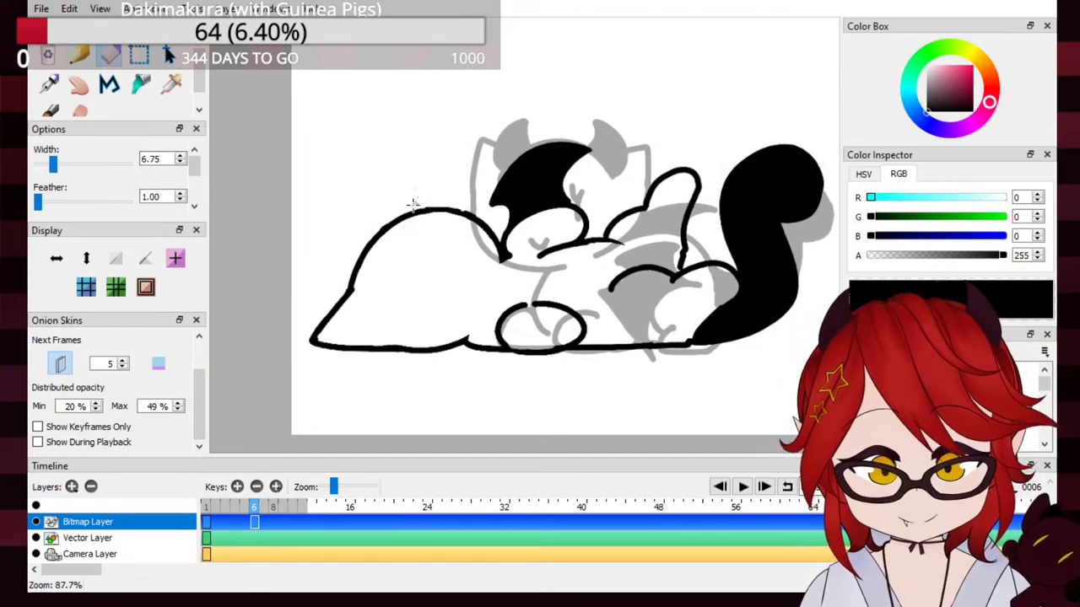
scroll(535, 241, "up", 3)
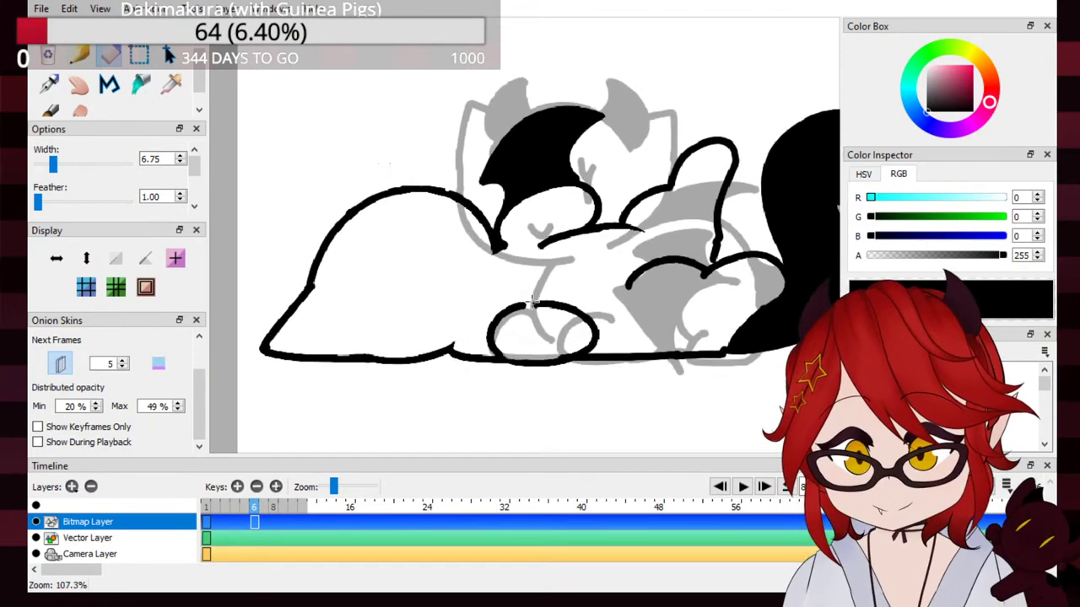
key("r")
key("r")
key("r")
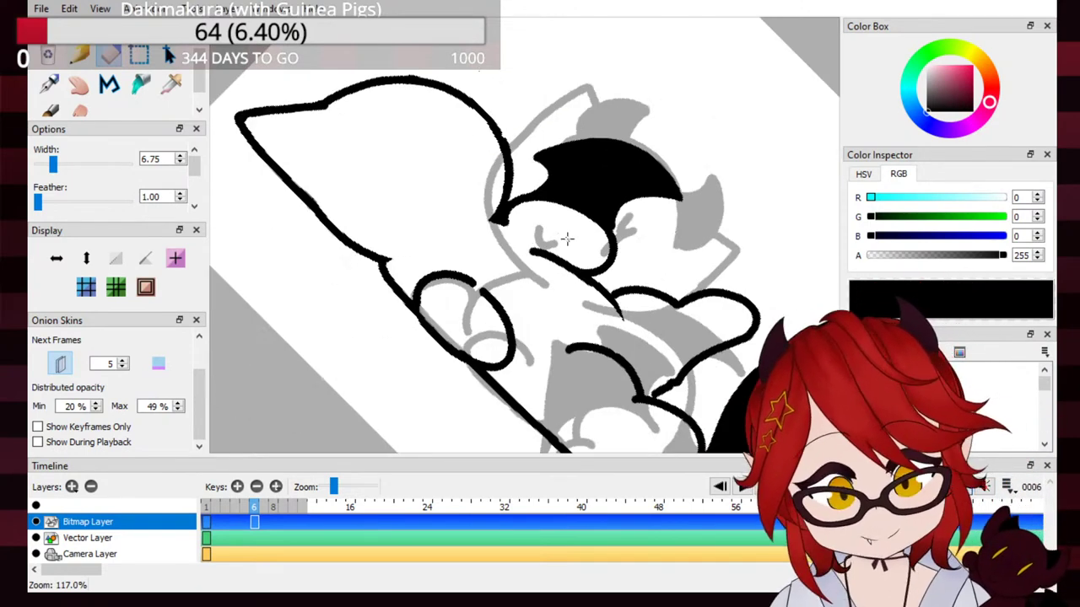
mouse_move(433, 105)
left_mouse_down()
mouse_move(454, 180)
mouse_move(486, 169)
left_mouse_up()
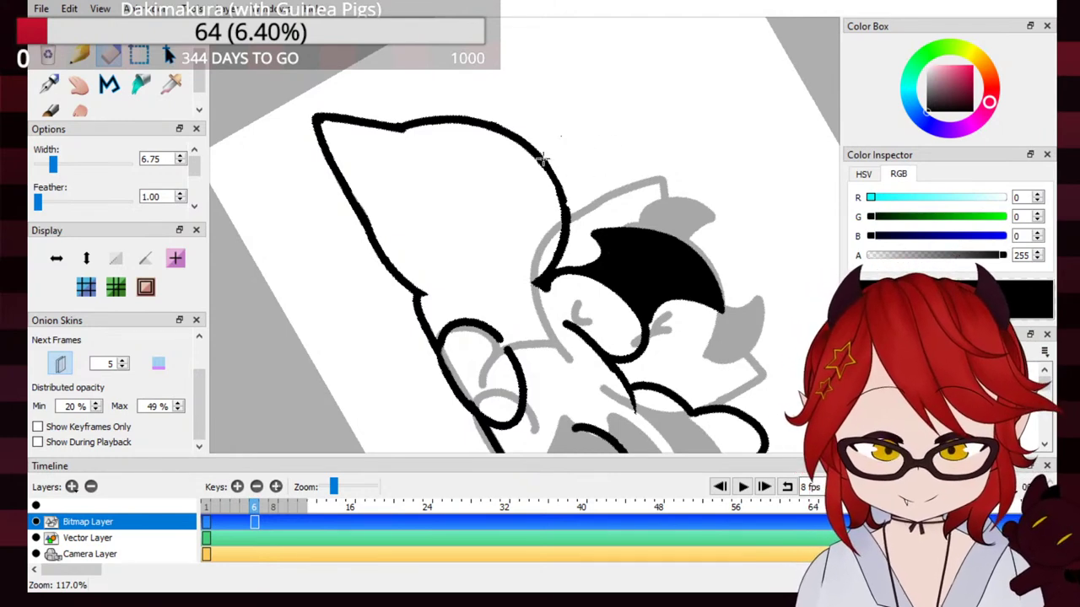
left_click_drag(533, 155, 563, 237)
Step: Draw a narrow pointed ear on the head's upper curve with the 8.00-wide pen, redoing it until the shape fits
left_click(50, 88)
key("ctrl+z")
mouse_move(545, 163)
left_mouse_down()
mouse_move(566, 203)
mouse_move(567, 229)
left_mouse_up()
key("ctrl+z")
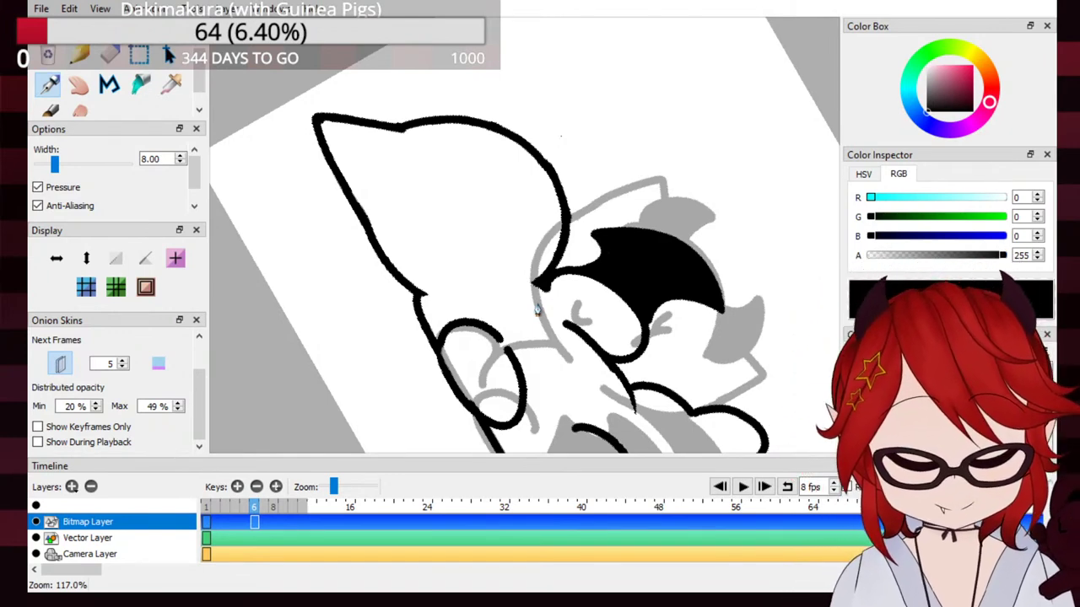
left_click_drag(475, 123, 557, 168)
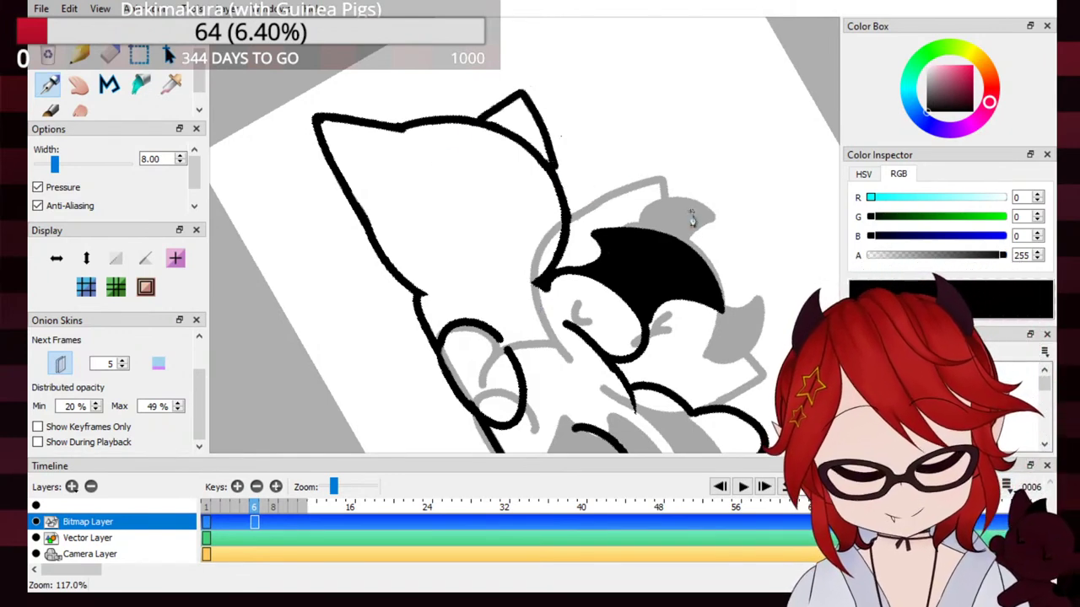
key("ctrl+z")
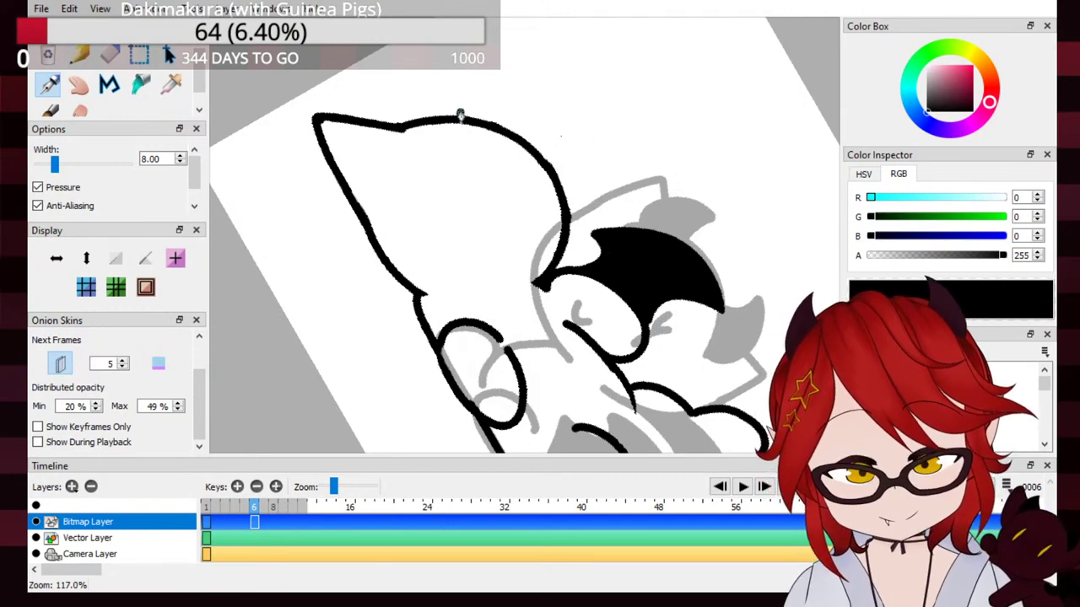
left_click_drag(460, 115, 534, 169)
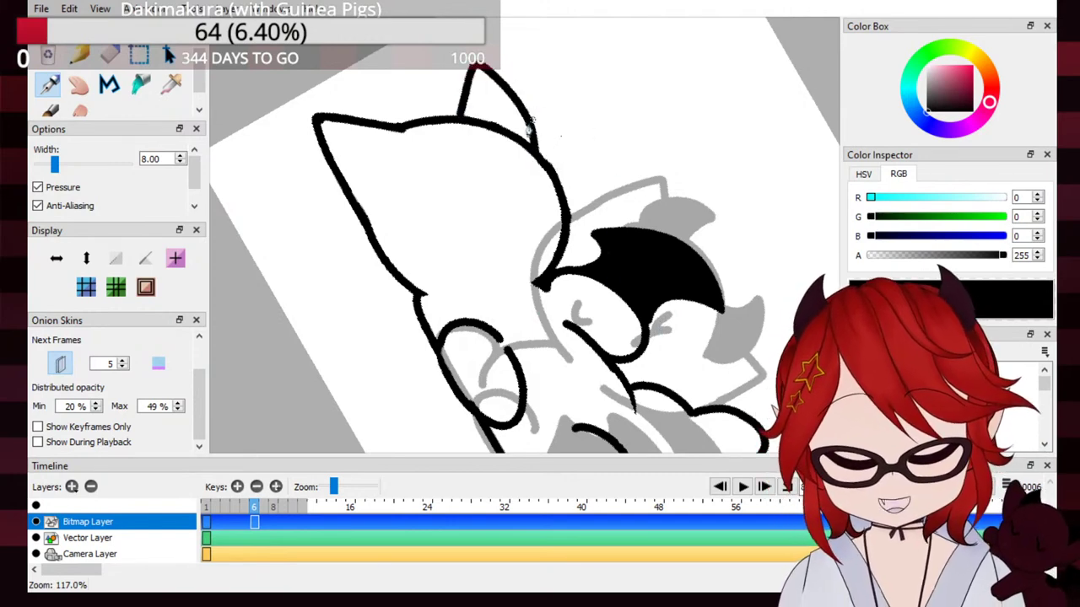
key("ctrl+z")
left_click_drag(464, 115, 540, 160)
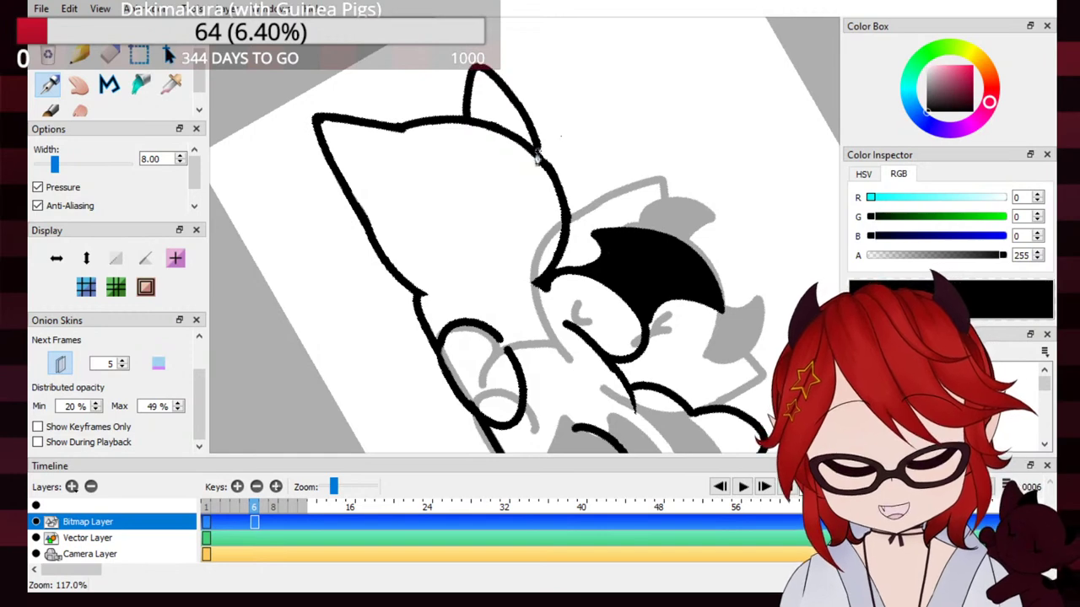
key("ctrl+z")
mouse_move(471, 118)
left_mouse_down()
mouse_move(474, 85)
mouse_move(543, 159)
left_mouse_up()
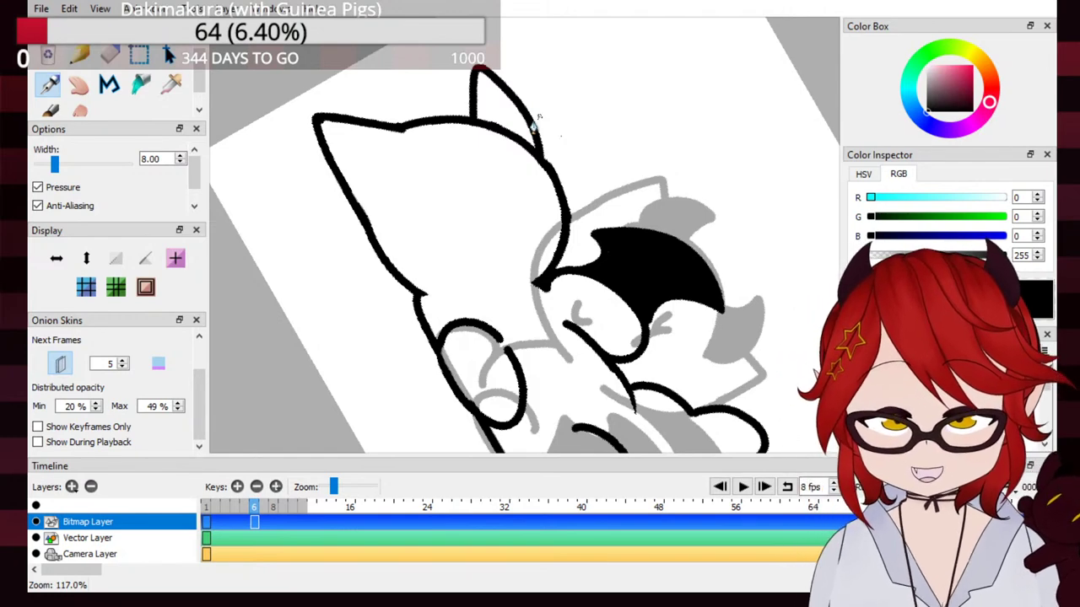
Step: Add a round shape with a pointed tip on the front head contour and an inner-ear shape, filling both solid black
mouse_move(393, 124)
left_mouse_down()
mouse_move(433, 165)
mouse_move(412, 101)
mouse_move(420, 185)
mouse_move(424, 125)
left_mouse_up()
key("ctrl+z")
left_click_drag(488, 118, 531, 145)
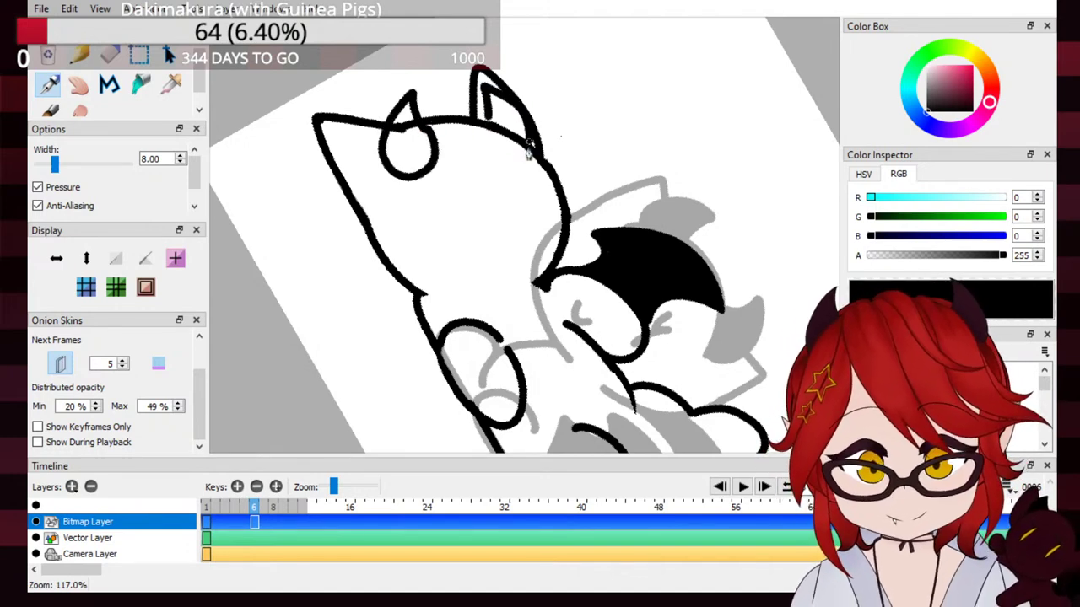
key("ctrl+z")
key("ctrl+z")
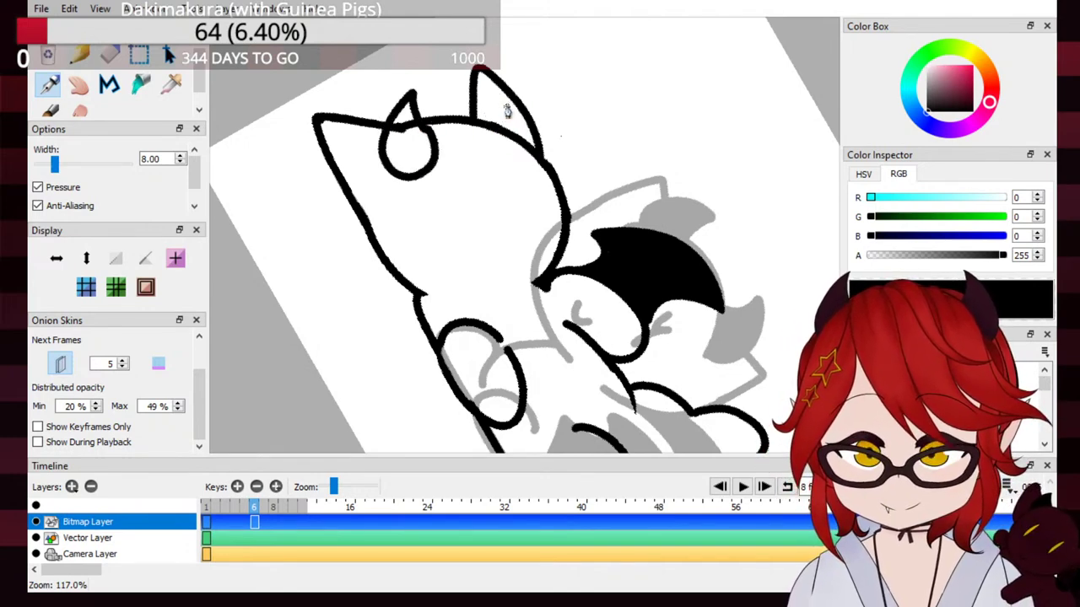
mouse_move(489, 127)
left_mouse_down()
mouse_move(507, 103)
mouse_move(532, 150)
left_mouse_up()
key("ctrl+z")
mouse_move(480, 117)
left_mouse_down()
mouse_move(524, 143)
mouse_move(516, 128)
mouse_move(485, 127)
mouse_move(511, 123)
mouse_move(491, 95)
mouse_move(526, 157)
left_mouse_up()
mouse_move(401, 105)
left_mouse_down()
mouse_move(408, 154)
mouse_move(407, 110)
mouse_move(404, 165)
mouse_move(413, 124)
mouse_move(428, 158)
mouse_move(426, 137)
mouse_move(416, 173)
left_mouse_up()
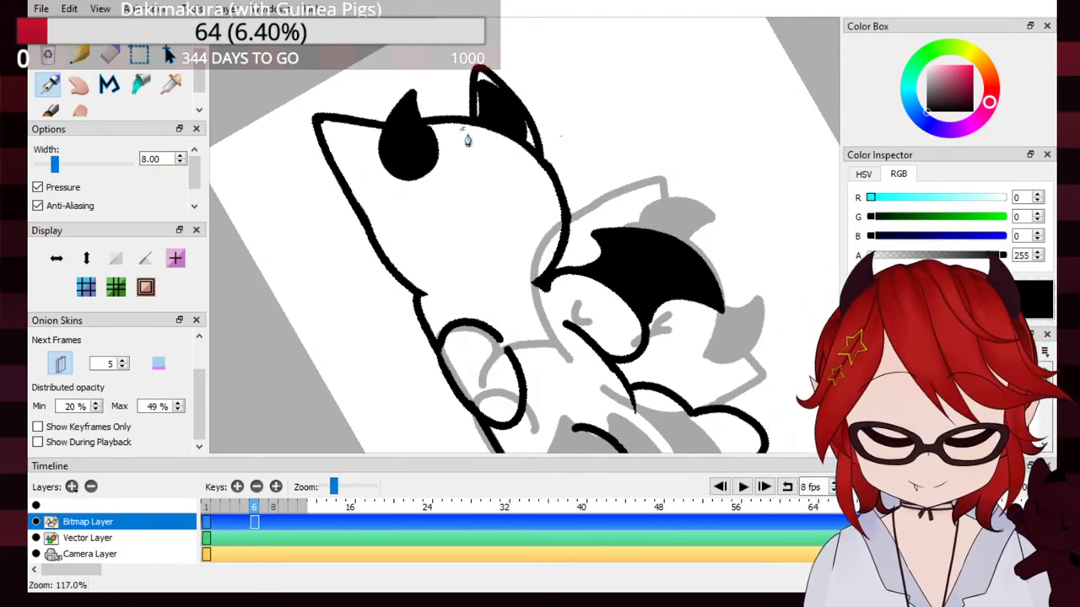
Step: Rotate the canvas around to bring the drawing back toward its upright orientation
scroll(602, 166, "down", 2)
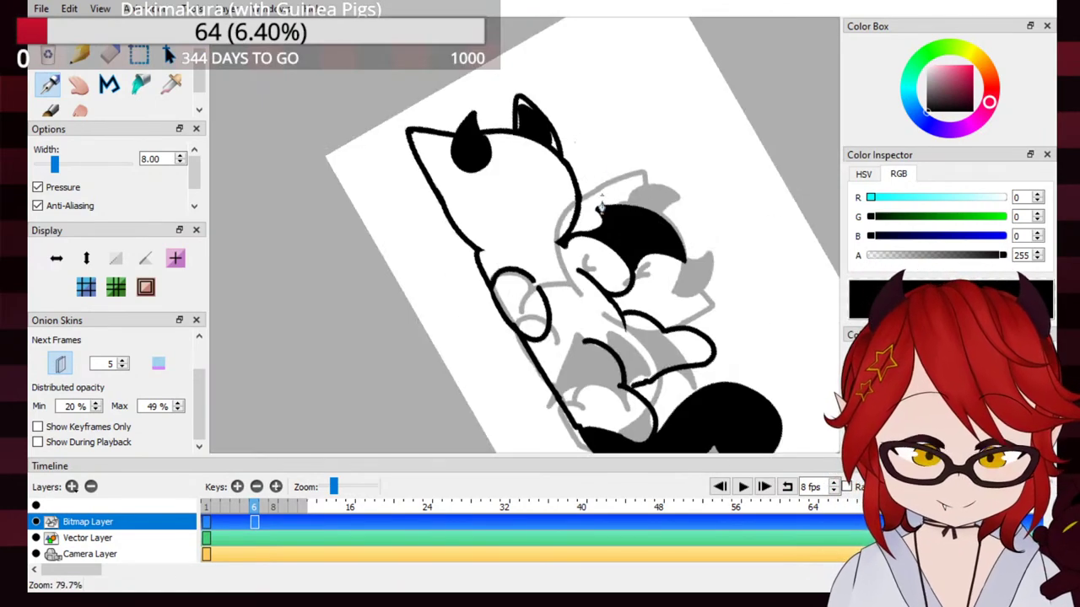
key("r")
key("r")
key("r")
key("r")
key("r")
key("r")
key("r")
key("r")
key("r")
key("r")
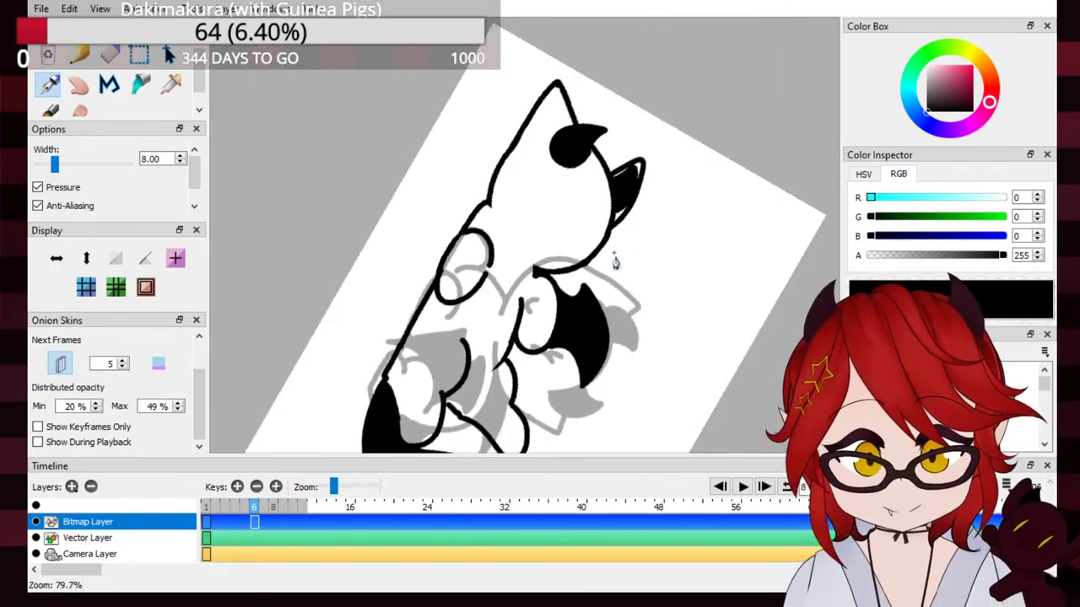
key("ctrl+alt+Right")
key("ctrl+alt+Right")
key("ctrl+alt+Right")
key("ctrl+alt+Right")
key("ctrl+alt+Right")
key("ctrl+alt+Right")
key("ctrl+alt+Right")
key("ctrl+alt+Right")
key("ctrl+alt+Right")
key("ctrl+alt+Right")
key("ctrl+alt+Right")
key("ctrl+alt+Right")
key("ctrl+alt+Right")
key("ctrl+alt+Right")
key("ctrl+alt+Right")
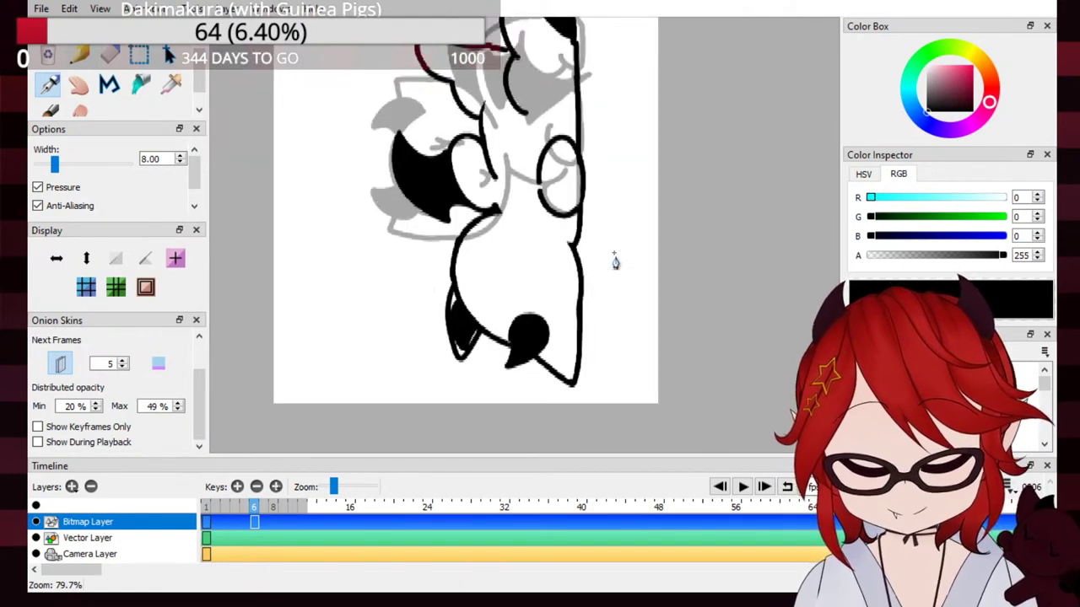
key("ctrl+alt+Right")
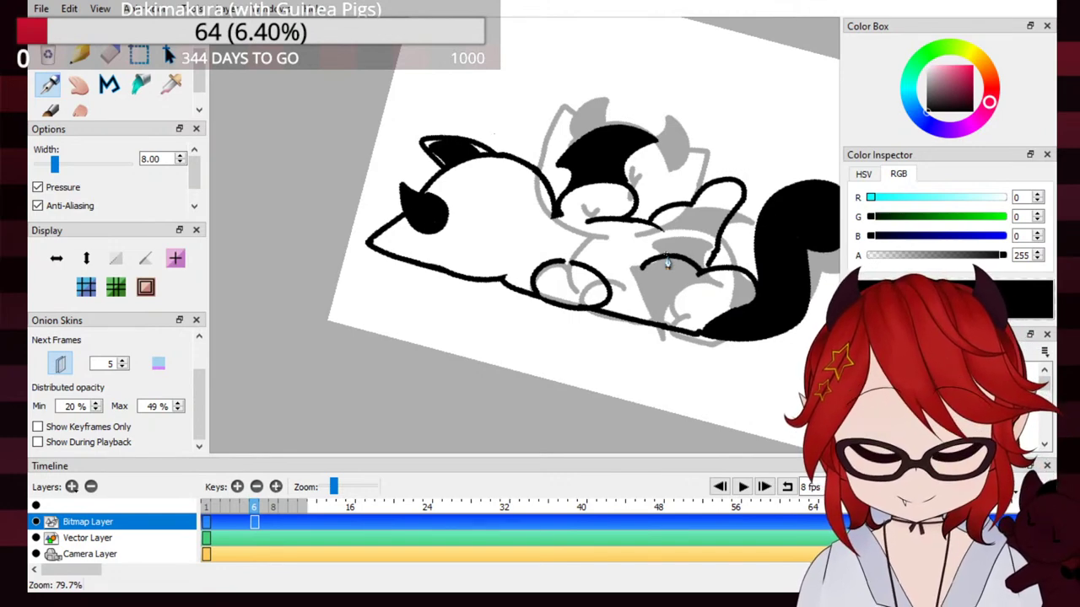
Step: Reset the canvas view to its unrotated orientation at 100% zoom
scroll(195, 392, "up", 1)
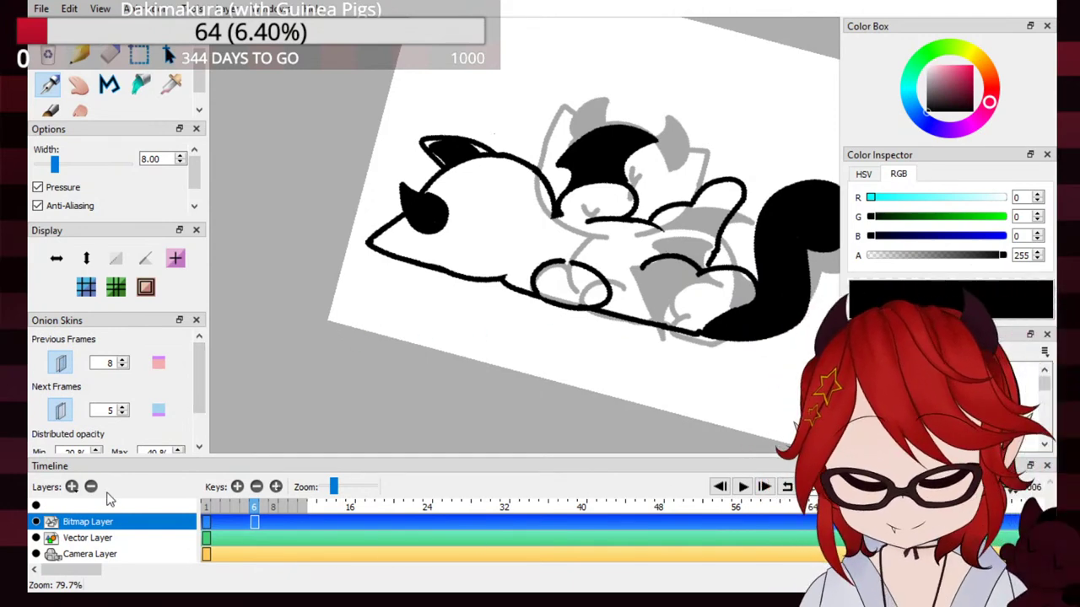
scroll(193, 430, "down", 2)
scroll(194, 430, "up", 2)
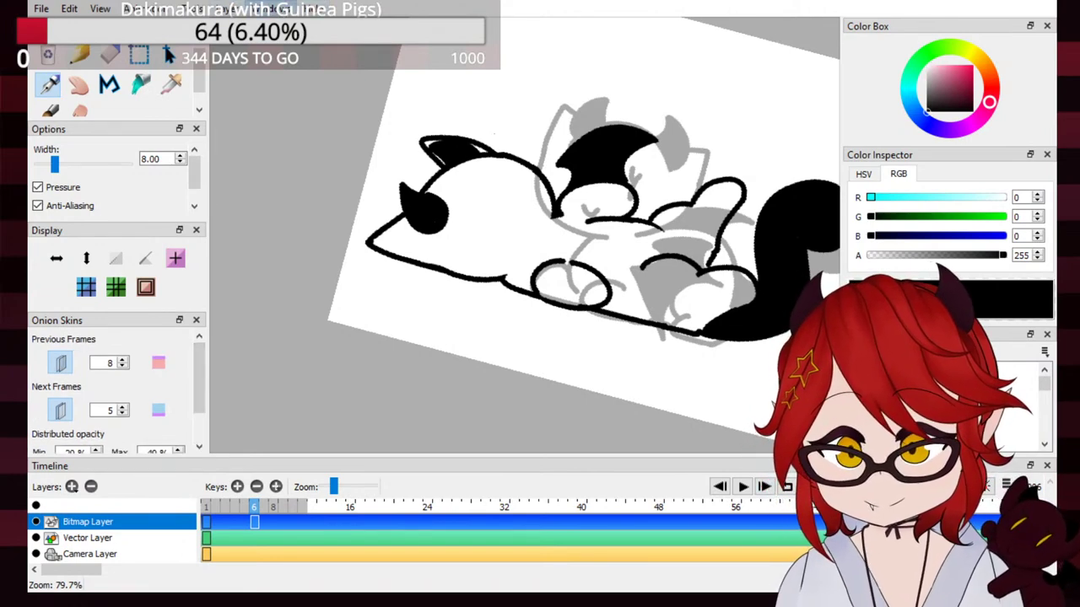
left_click(282, 46)
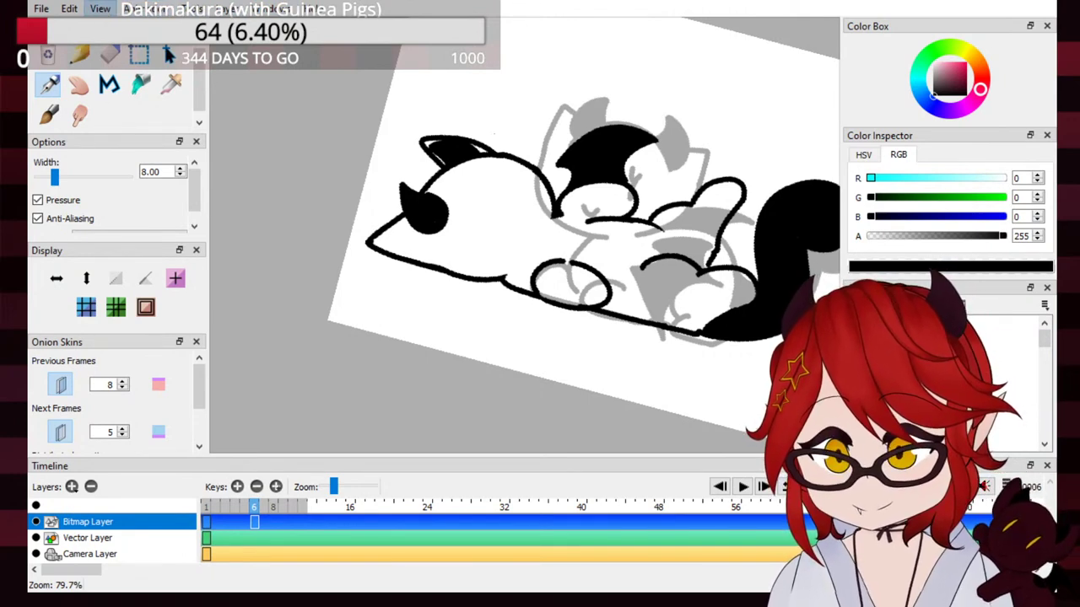
left_click(238, 59)
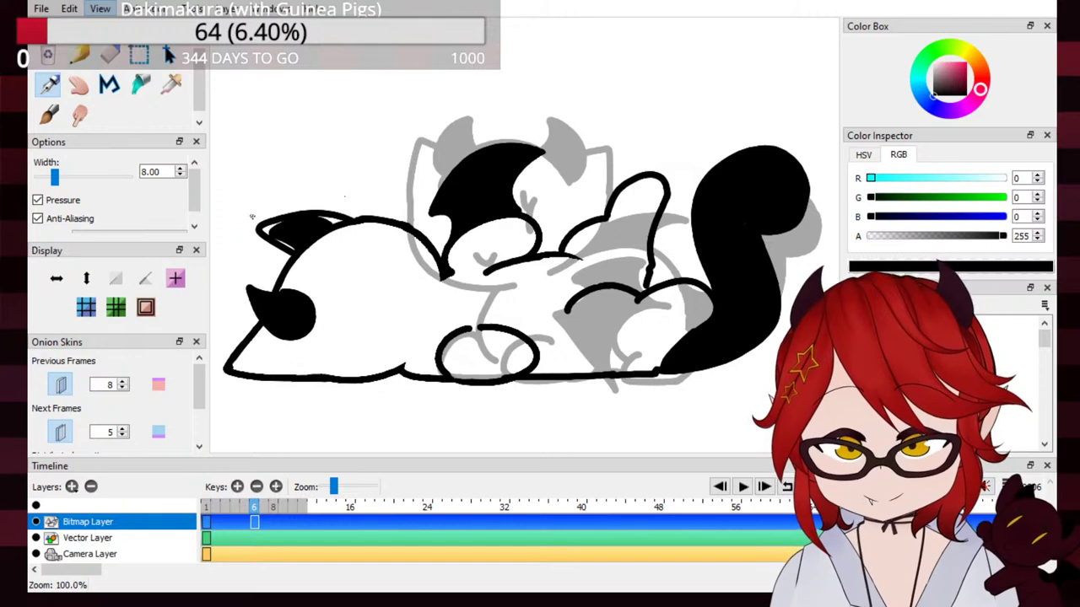
Step: Try a short slanted eye stroke with a lash and a second eye mark on the lying cat's head, undoing the marks
left_click_drag(538, 134, 573, 154)
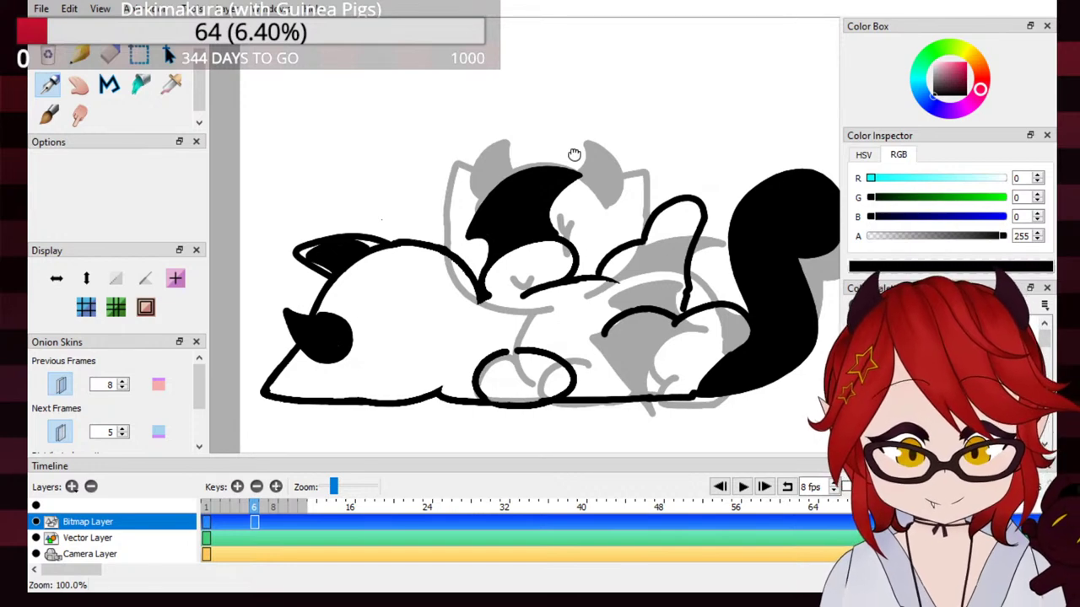
scroll(706, 258, "down", 3)
left_click_drag(659, 309, 633, 275)
scroll(635, 278, "up", 1)
left_click_drag(714, 297, 656, 303)
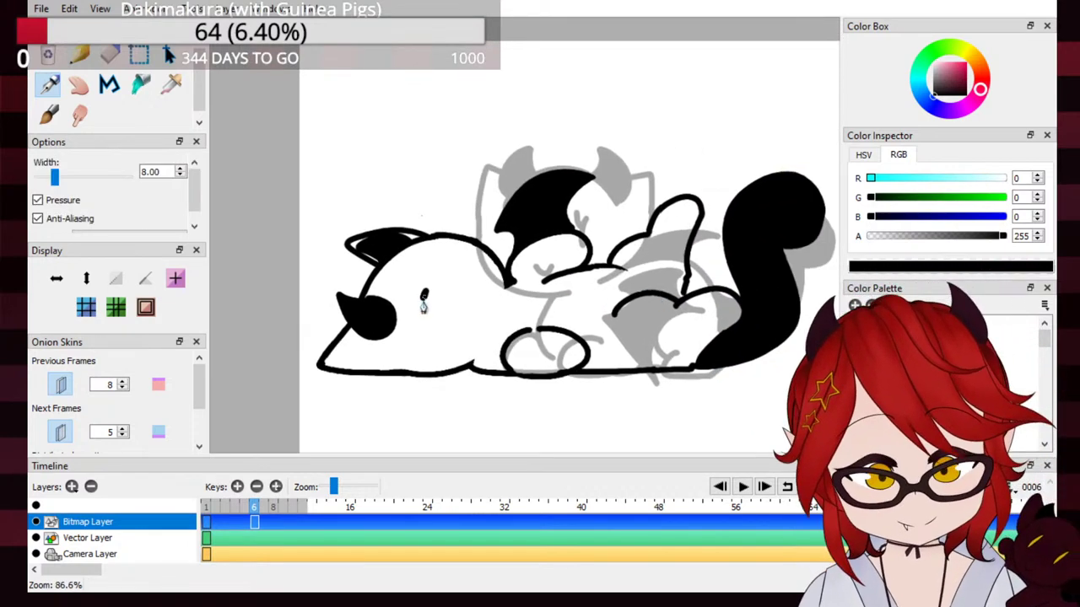
left_click_drag(415, 312, 439, 293)
left_click_drag(445, 253, 437, 239)
left_click_drag(438, 292, 424, 283)
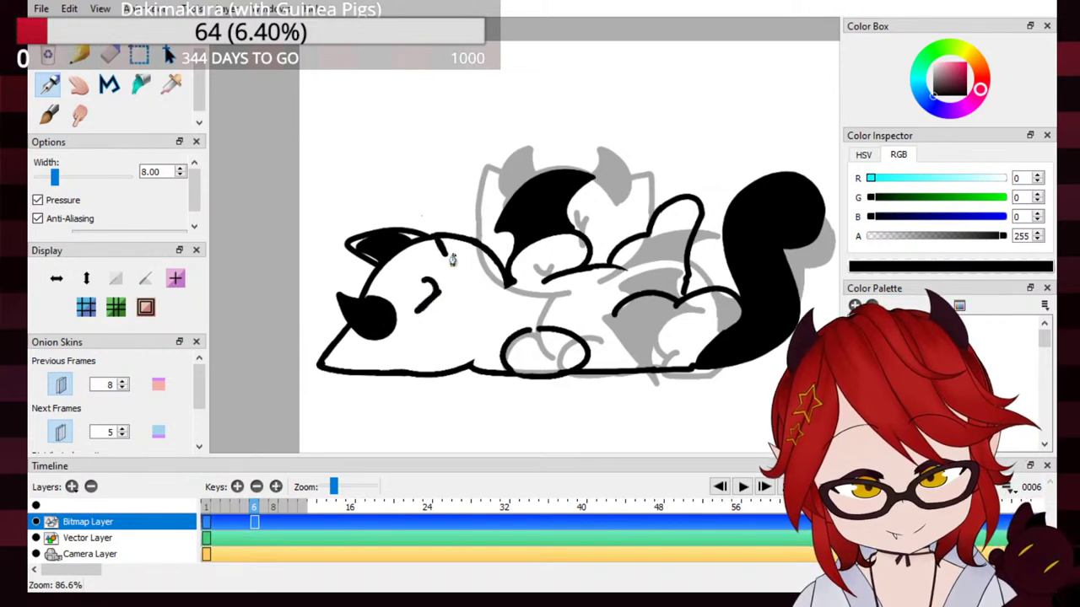
key("ctrl+z")
key("ctrl+z")
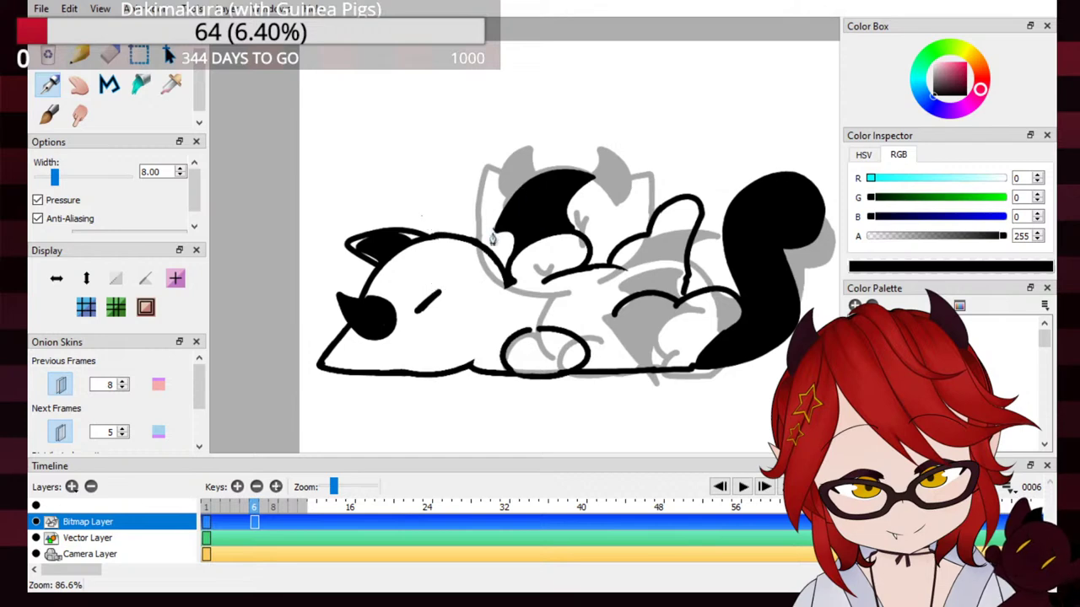
Step: Try a lashed eye, a small mouth curve and a hooked eye mark across the head's upper contour, undoing the strokes
left_click_drag(427, 280, 438, 296)
left_click_drag(470, 255, 472, 268)
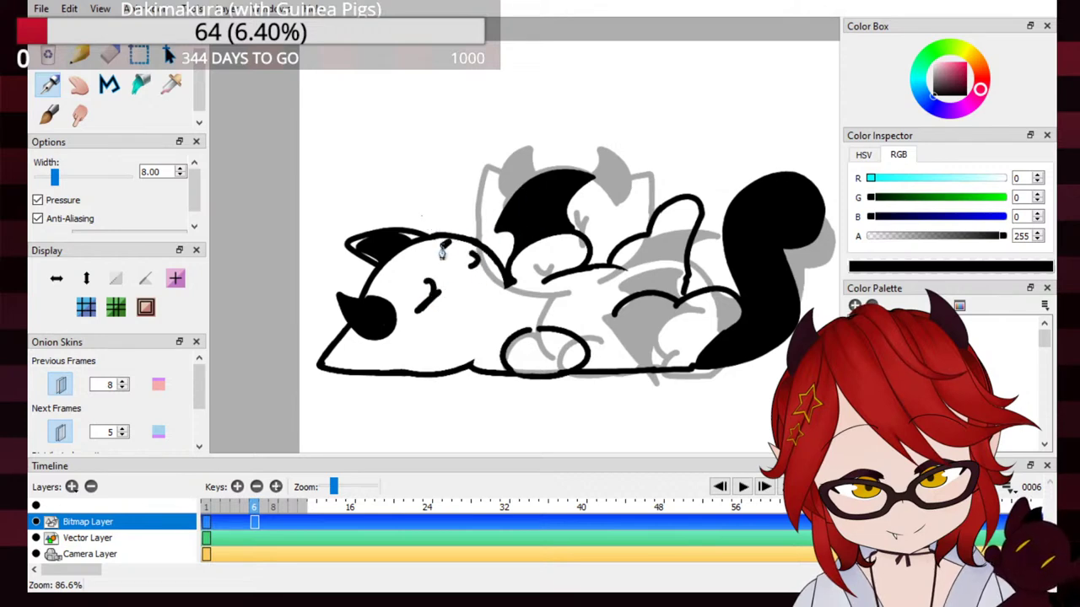
left_click_drag(430, 229, 444, 248)
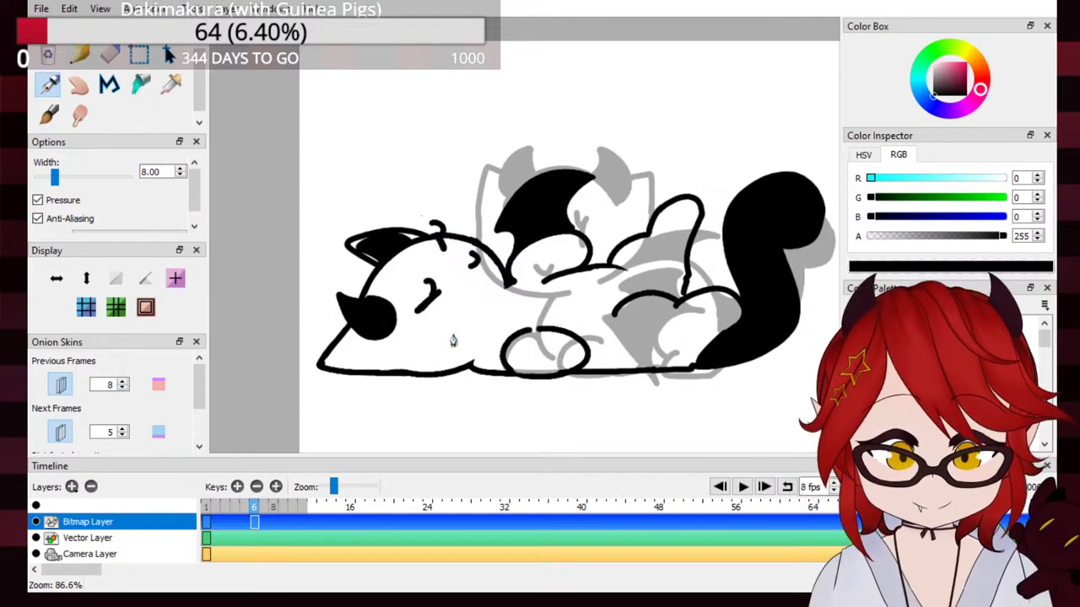
key("ctrl+z")
key("ctrl+z")
key("ctrl+z")
key("ctrl+z")
Step: Try several small curved closed-eye strokes on the face and a short mark under the head's upper contour, undoing each attempt
mouse_move(427, 324)
left_mouse_down()
mouse_move(437, 311)
mouse_move(424, 331)
mouse_move(437, 312)
mouse_move(448, 319)
mouse_move(435, 326)
left_mouse_up()
key("ctrl+z")
key("ctrl+z")
key("ctrl+z")
key("ctrl+z")
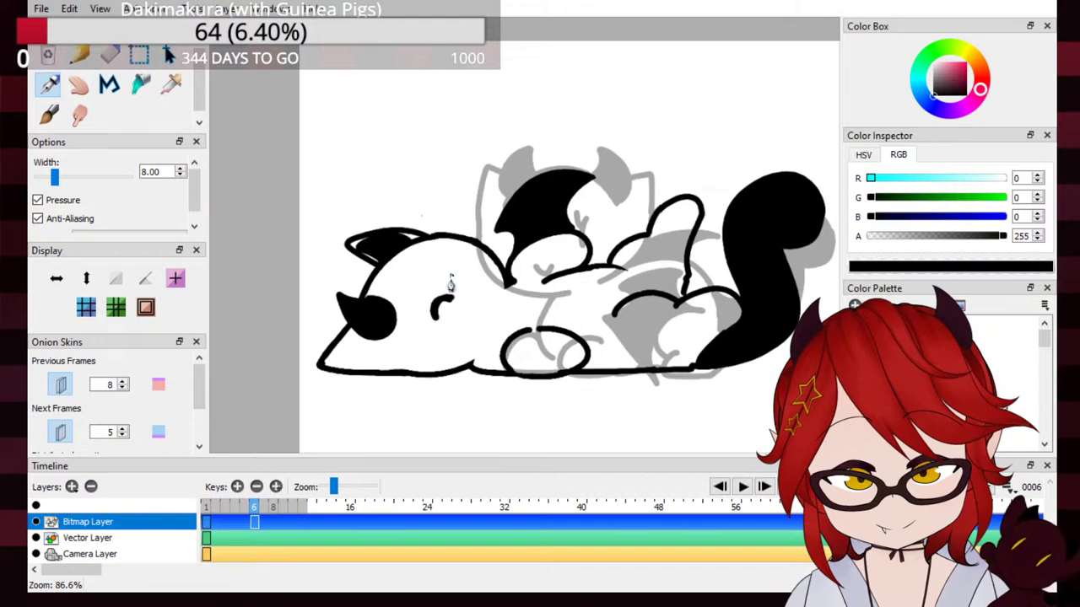
key("ctrl+z")
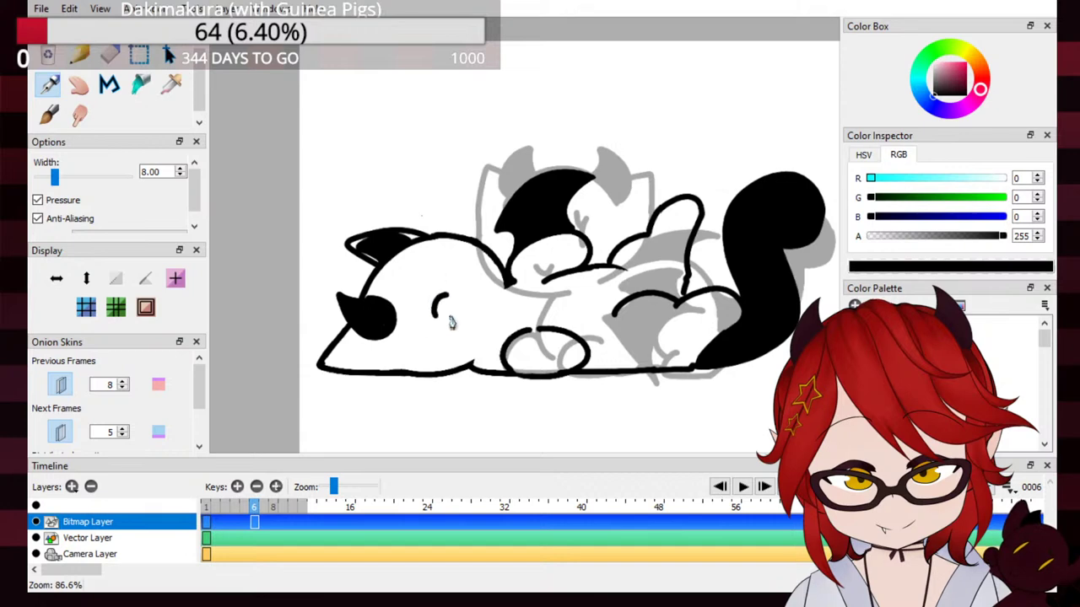
key("ctrl+z")
left_click_drag(451, 299, 439, 320)
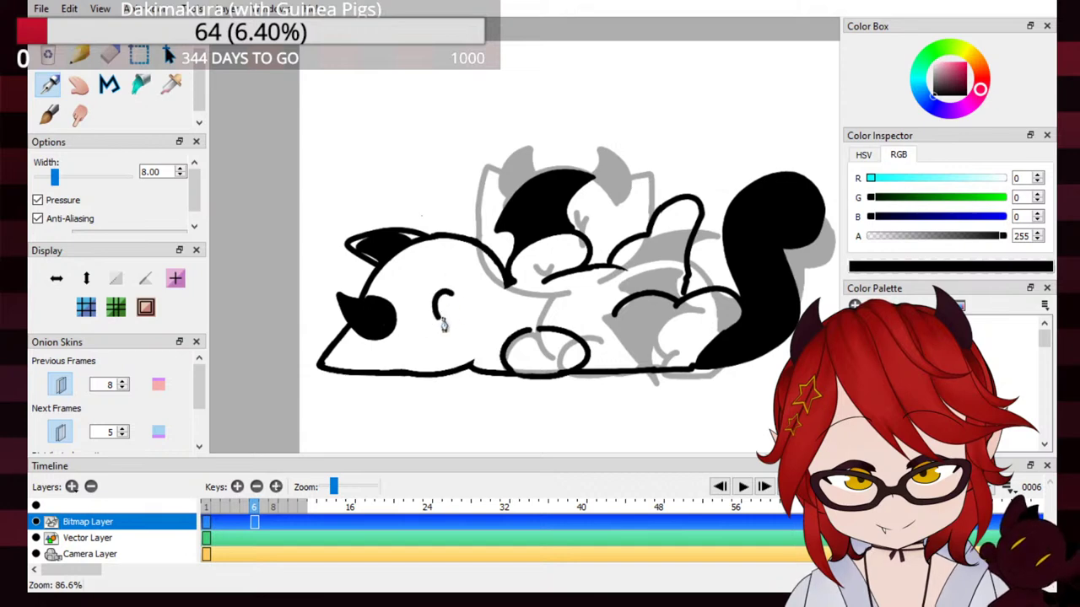
left_click_drag(447, 258, 457, 242)
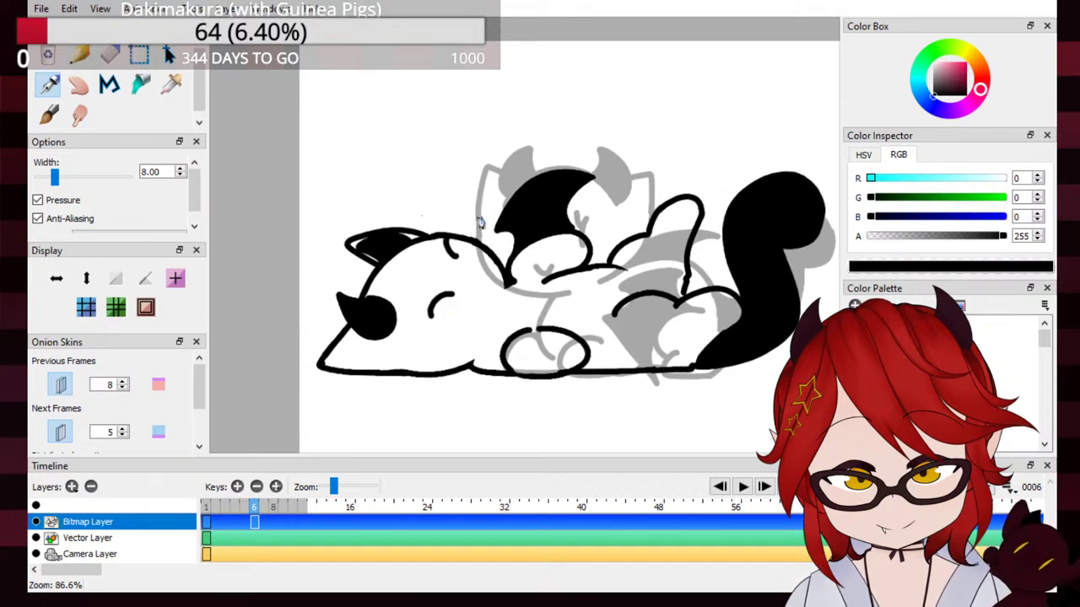
key("ctrl+z")
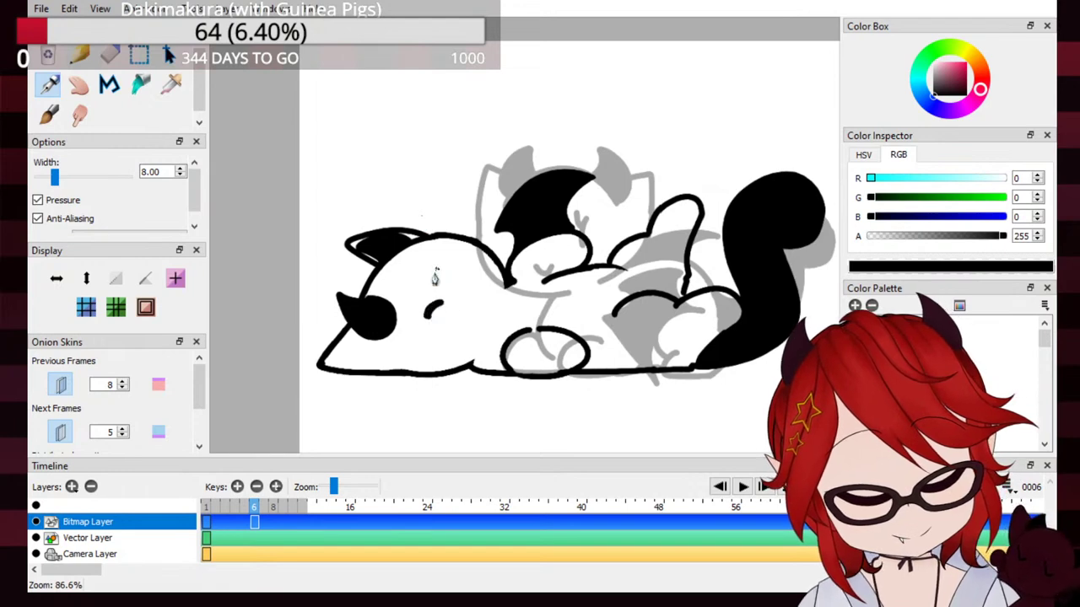
Step: Draw the lying cat's near eye as a short curved stroke, trying and undoing other facial marks beside it
left_click_drag(440, 294, 428, 316)
left_click_drag(439, 241, 472, 280)
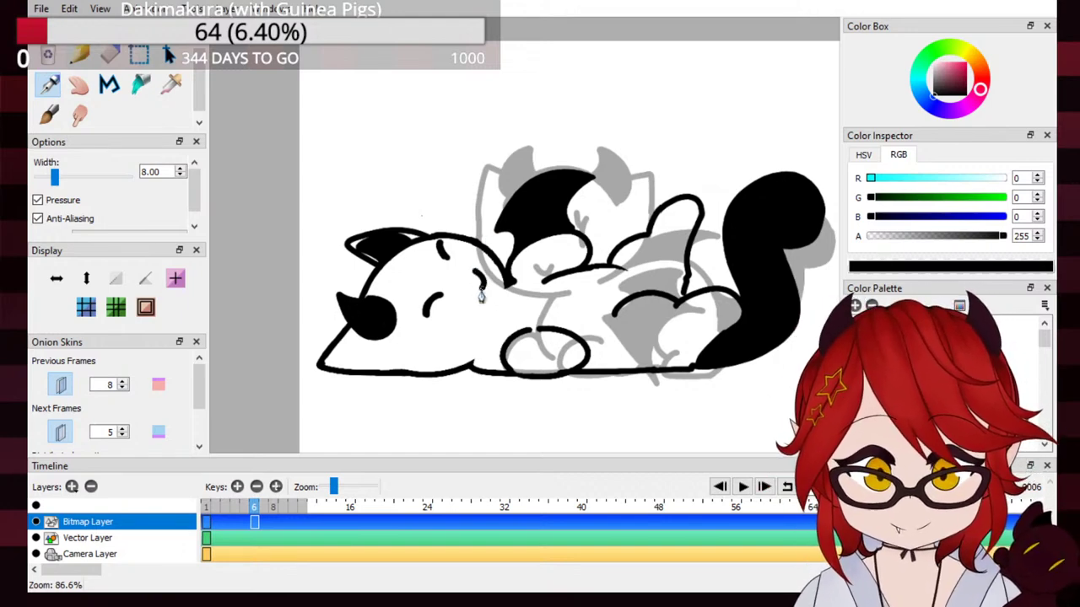
key("ctrl+z")
mouse_move(469, 270)
left_mouse_down()
mouse_move(487, 308)
mouse_move(482, 321)
mouse_move(471, 276)
mouse_move(463, 307)
mouse_move(468, 273)
mouse_move(472, 289)
mouse_move(432, 300)
left_mouse_up()
key("ctrl+z")
key("ctrl+z")
key("ctrl+z")
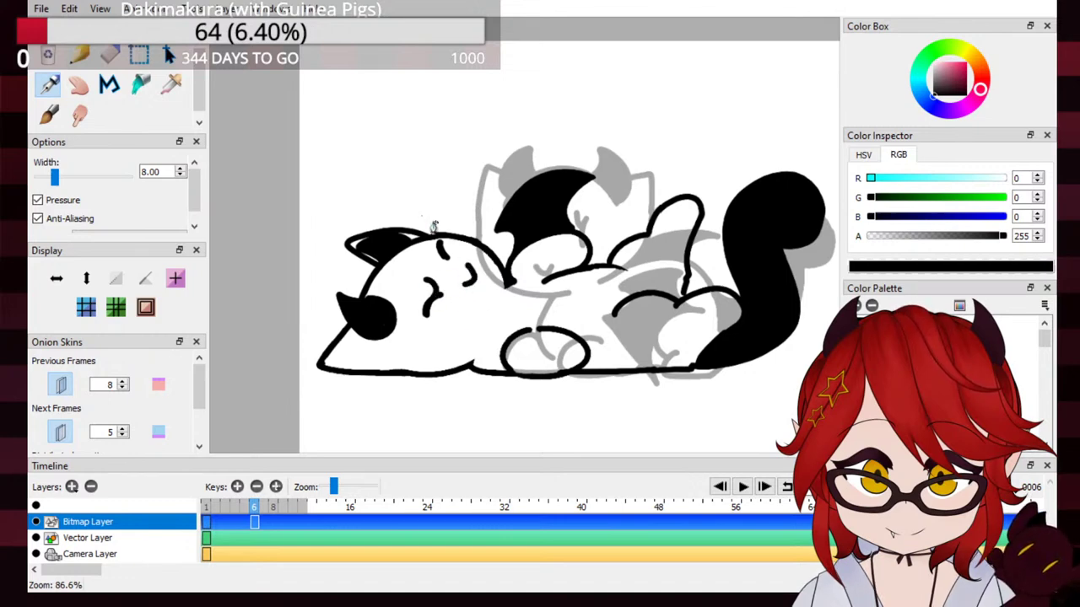
Step: Try a hooked far-eye stroke across the head's upper contour and a mouth curve near the chin, undoing the strokes
left_click_drag(428, 227, 441, 257)
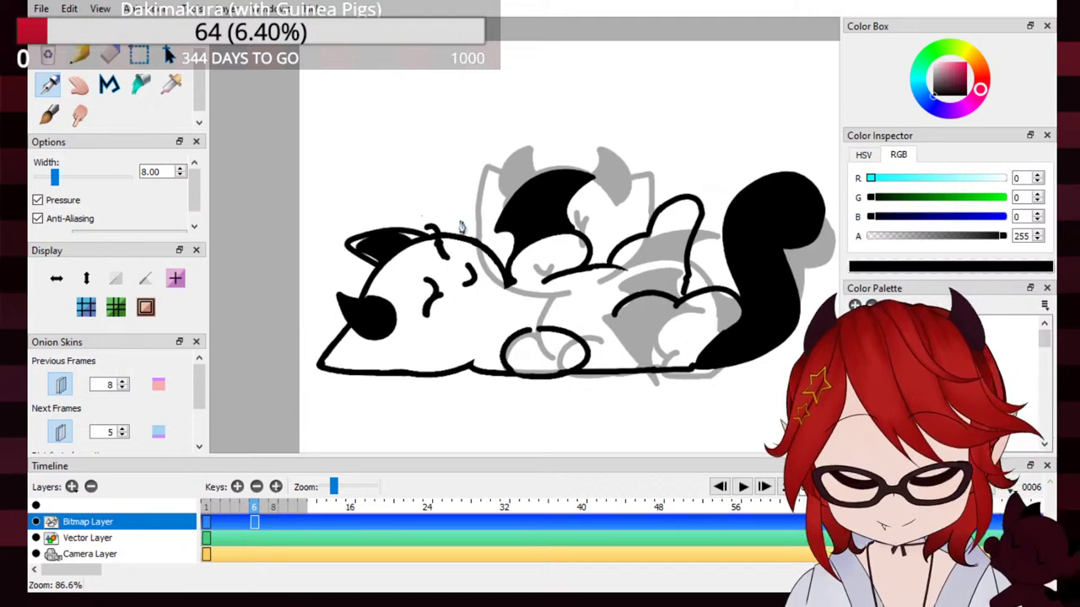
scroll(461, 226, "down", 2)
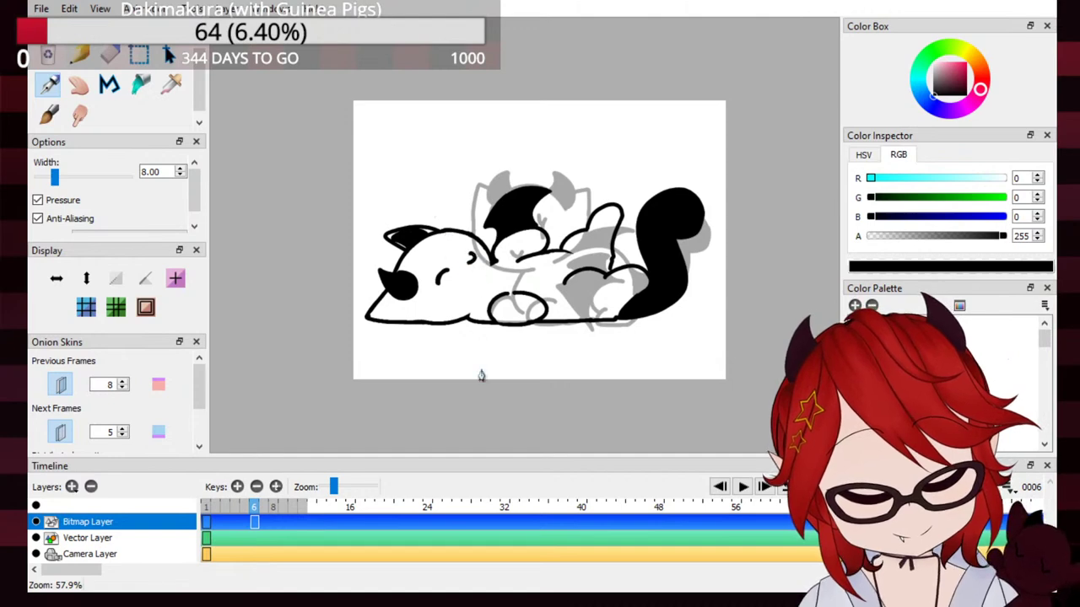
key("ctrl+z")
mouse_move(447, 234)
left_mouse_down()
mouse_move(452, 248)
mouse_move(449, 240)
left_mouse_up()
key("ctrl+z")
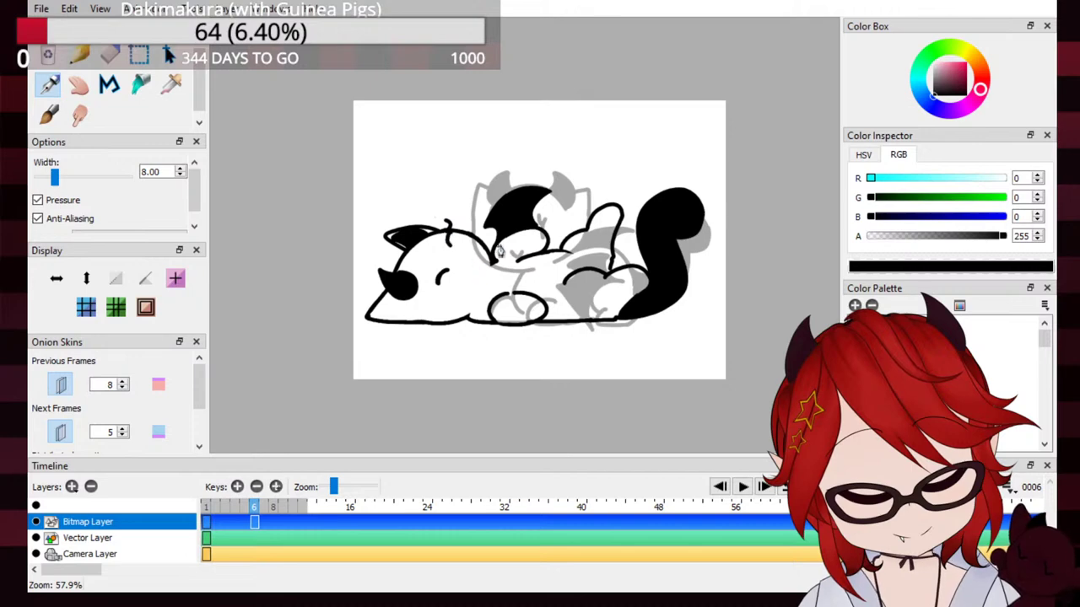
mouse_move(449, 232)
left_mouse_down()
mouse_move(488, 281)
mouse_move(469, 262)
left_mouse_up()
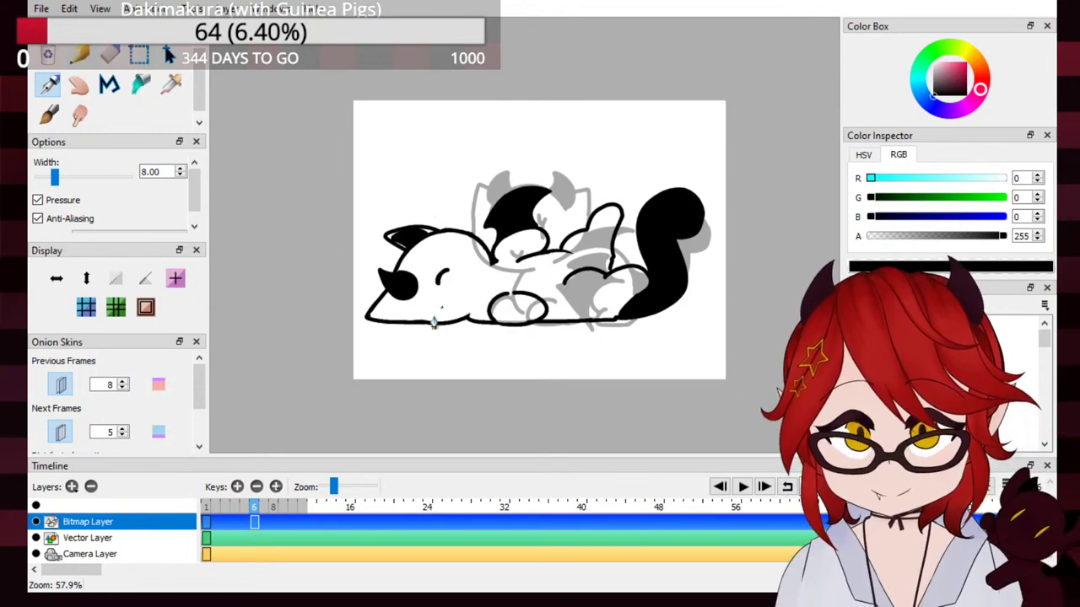
Step: Try a short vertical far-eye stroke just beneath the head's upper contour, undoing each attempt
scroll(433, 320, "down", 3)
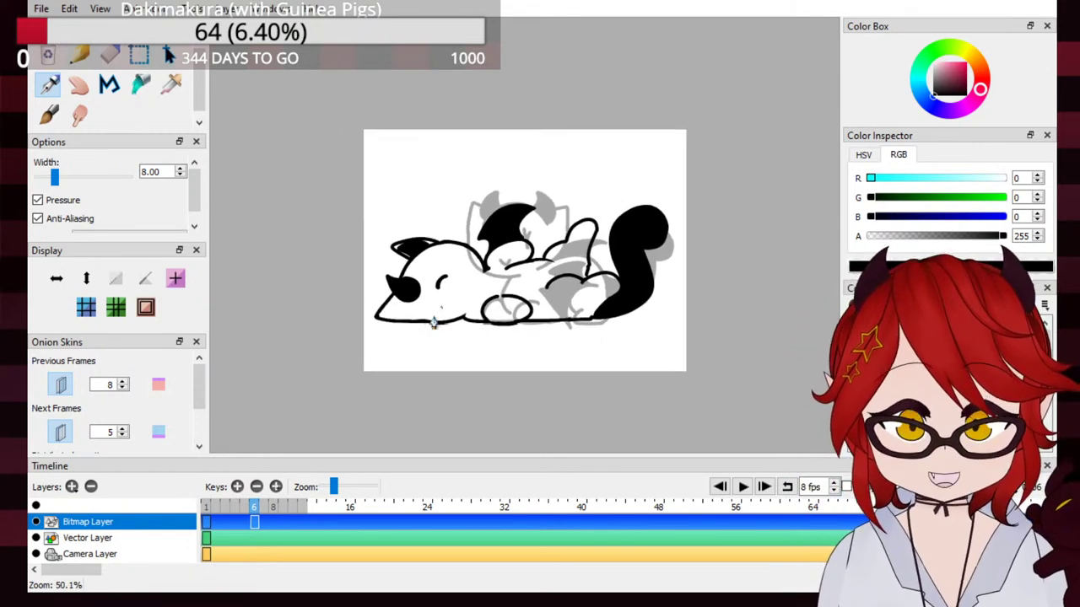
scroll(433, 321, "up", 5)
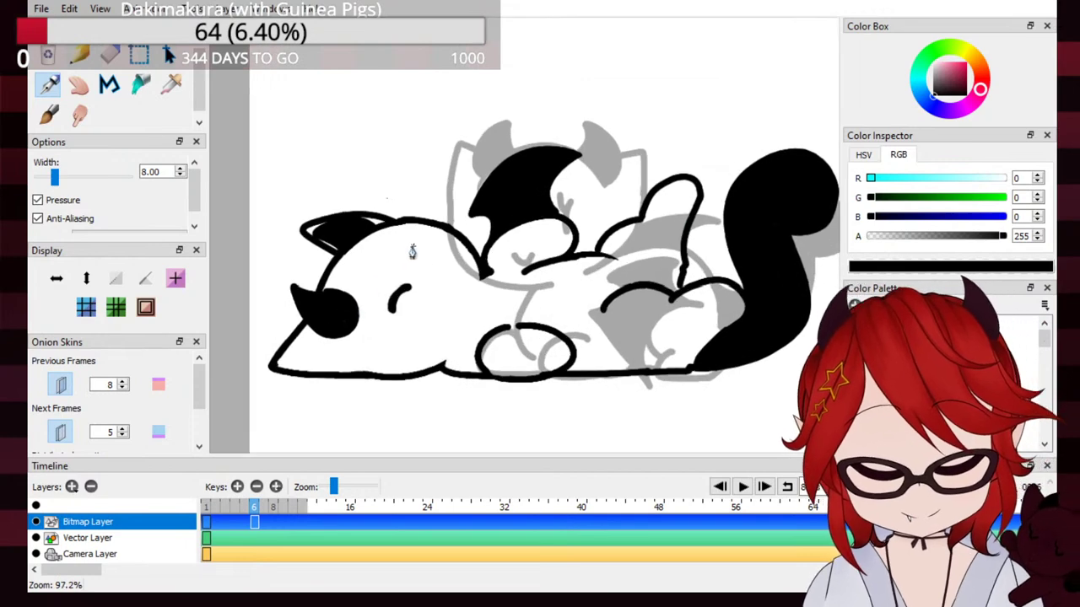
left_click_drag(409, 228, 414, 250)
key("ctrl+z")
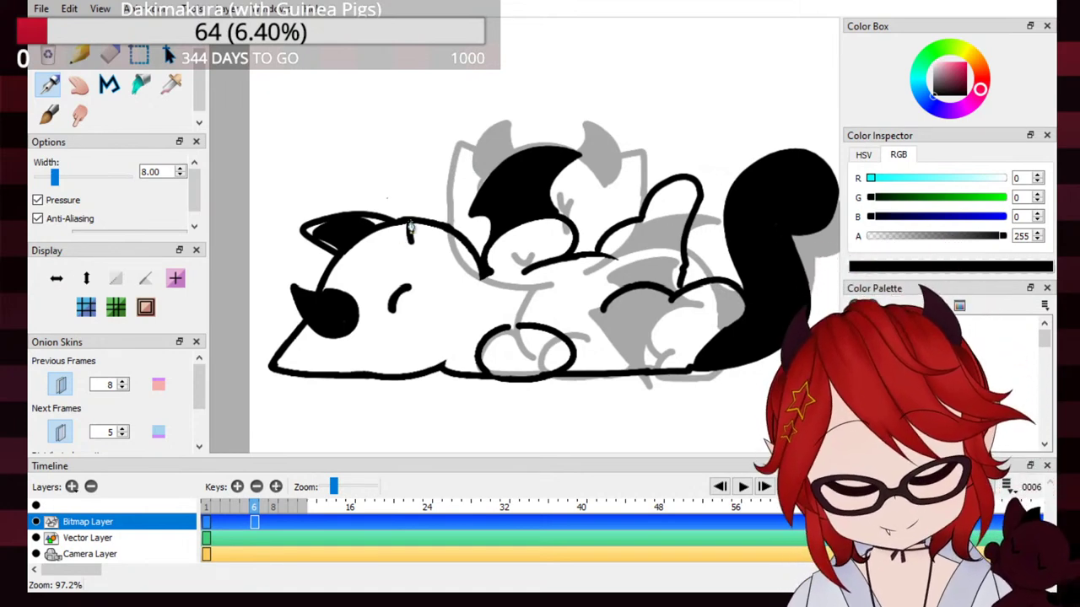
left_click_drag(411, 223, 414, 242)
key("ctrl+z")
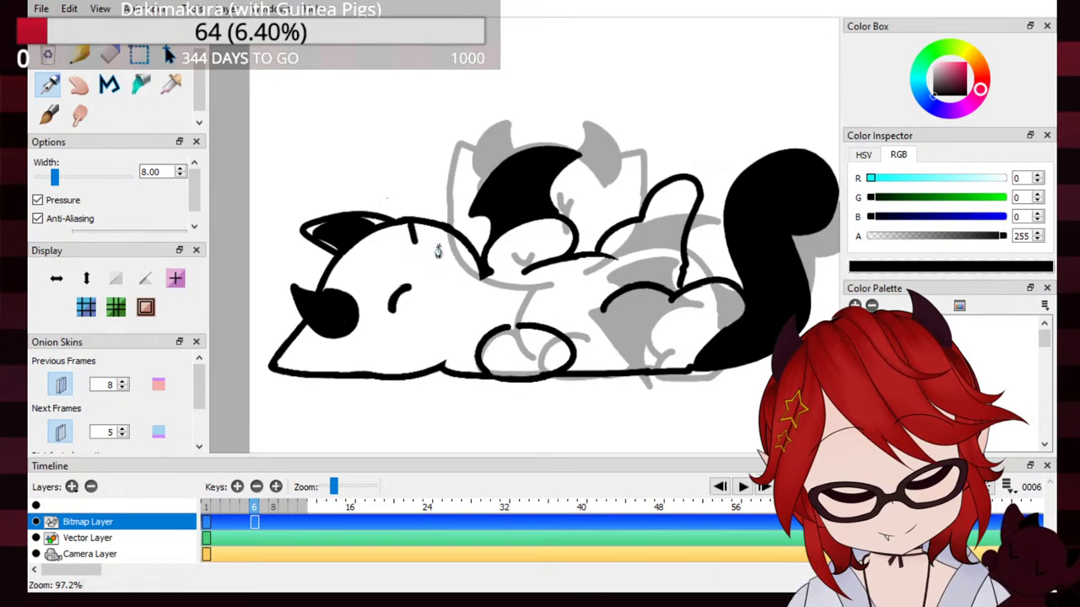
key("ctrl+z")
Step: Draw a small curved mouth near the lying cat's chin and add a curved lash to the closed eye
left_click_drag(439, 237, 444, 255)
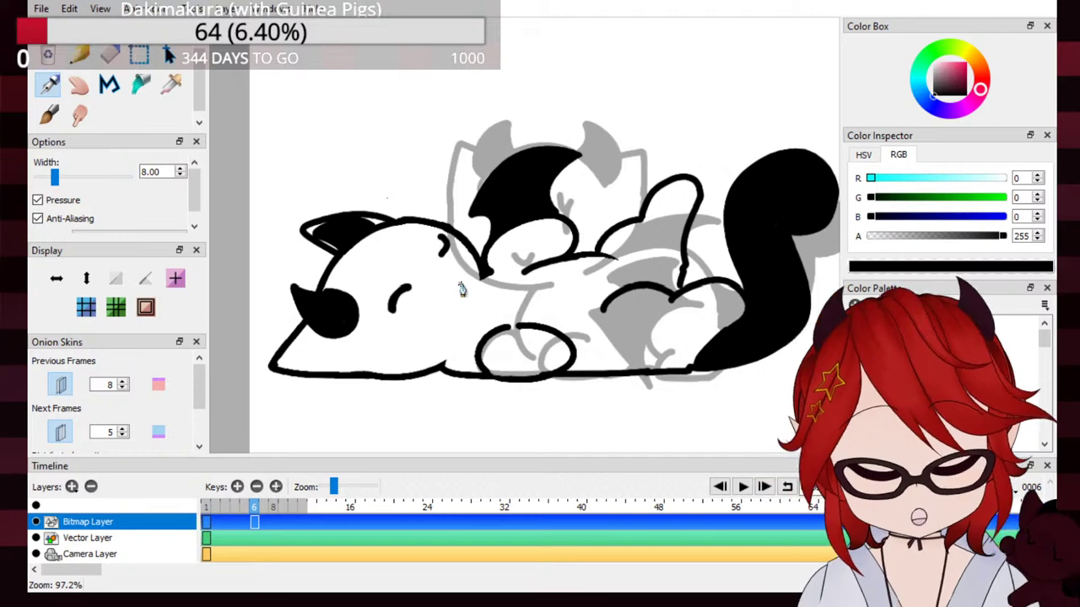
left_click_drag(396, 270, 408, 278)
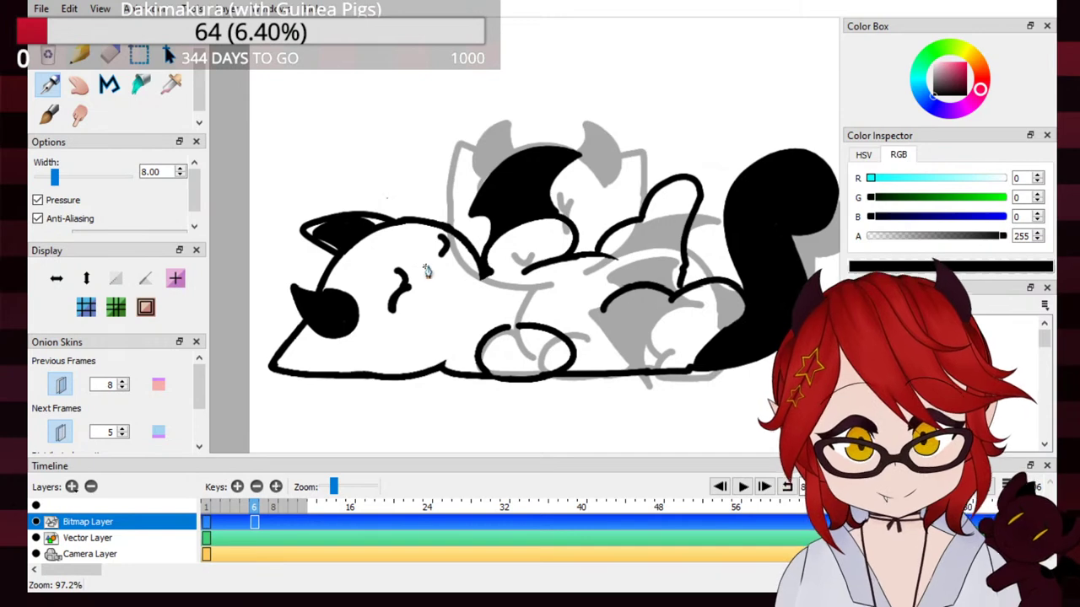
scroll(428, 270, "down", 2)
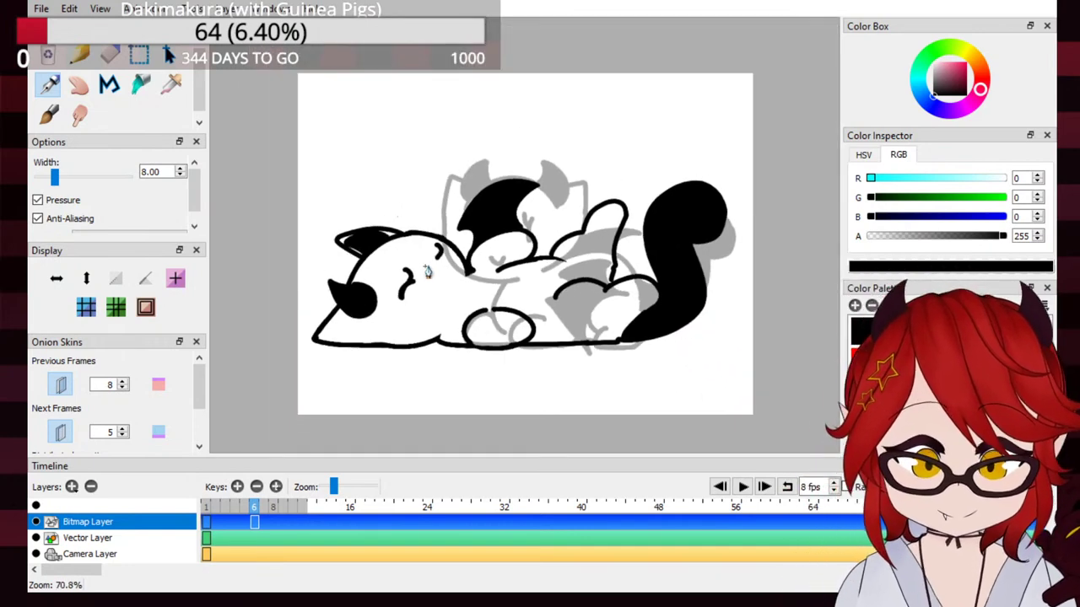
scroll(428, 271, "down", 1)
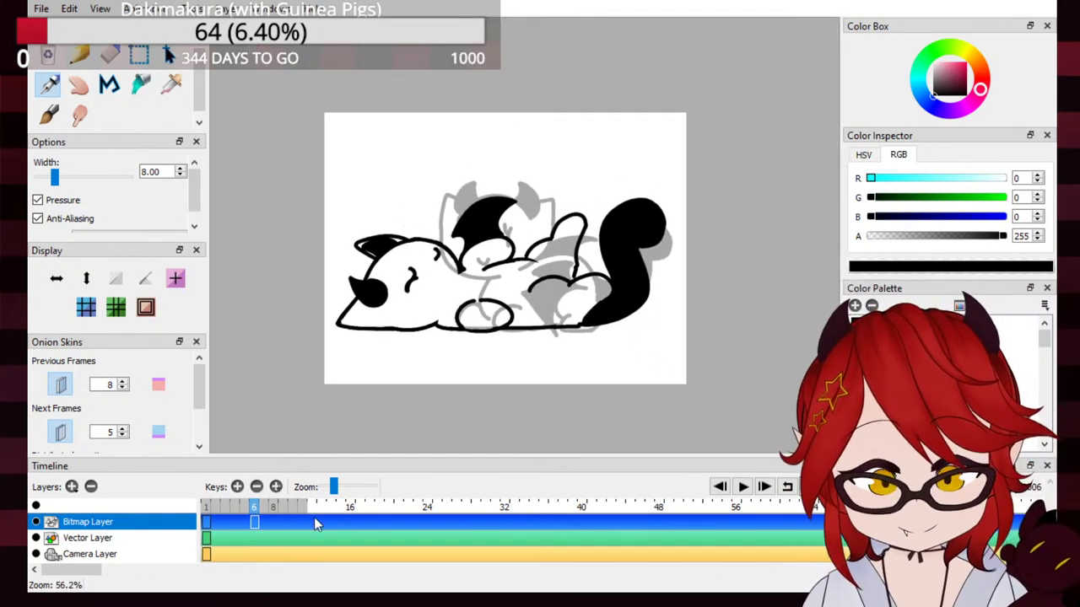
Step: Step between frames 8, 6 and 3 to compare the lying pose with the upright cat pose
left_click(277, 509)
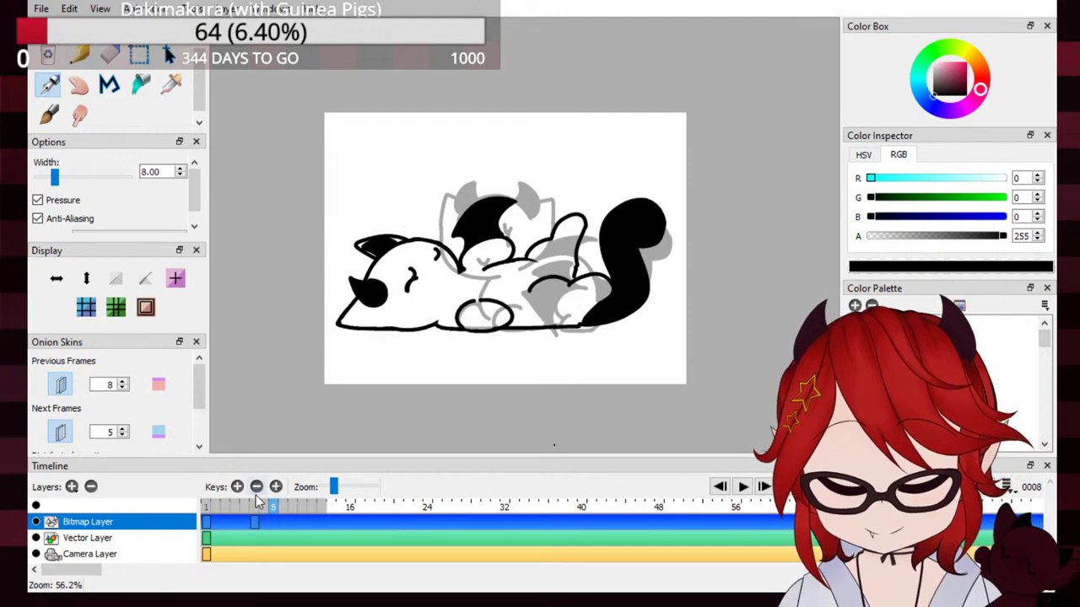
left_click(254, 522)
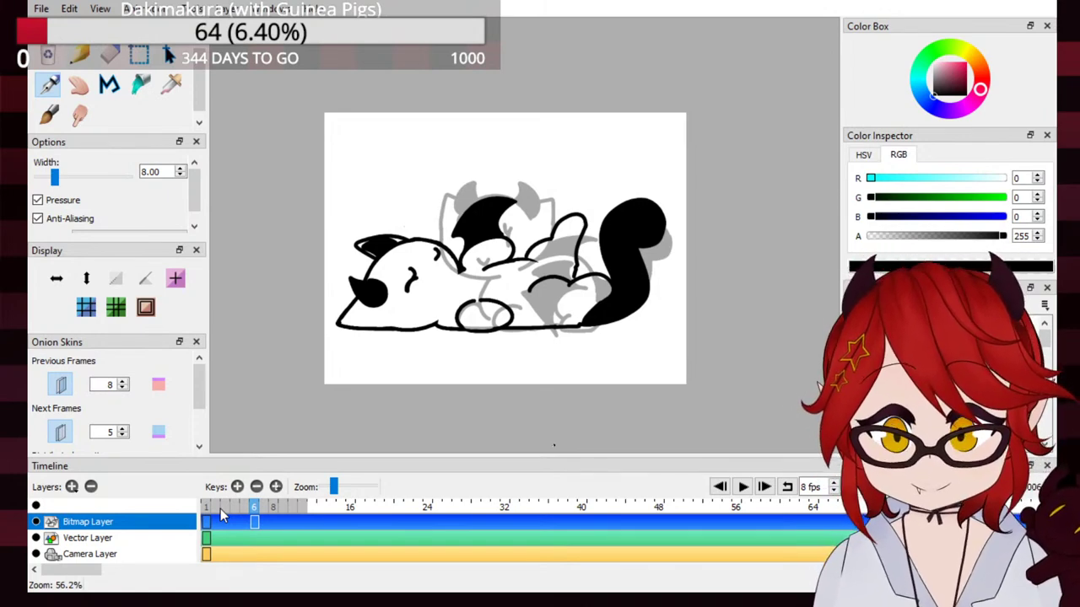
scroll(615, 261, "up", 2)
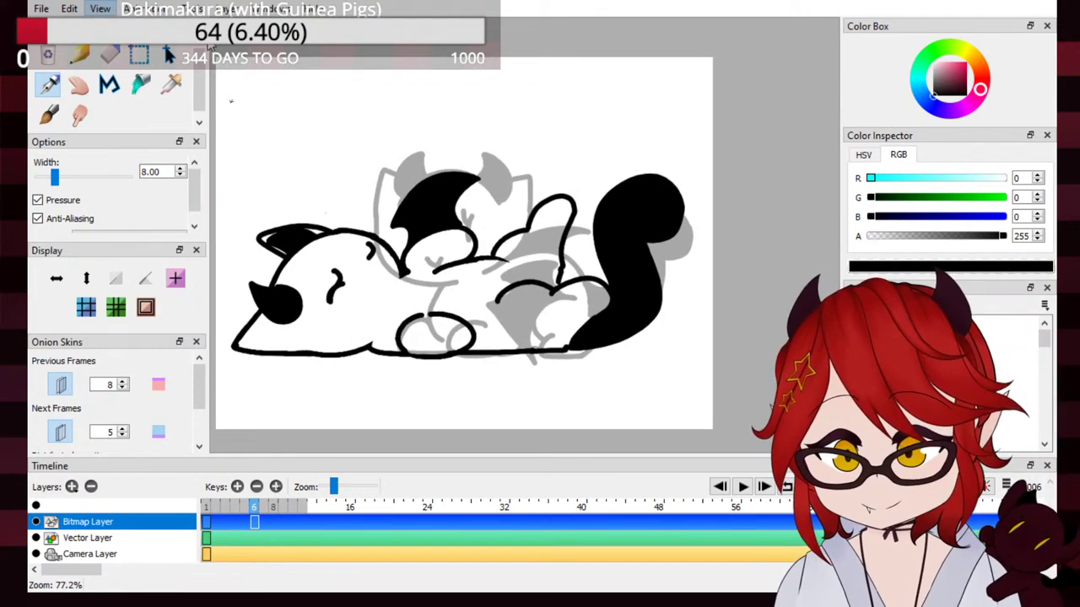
scroll(260, 264, "up", 1)
left_click(232, 508)
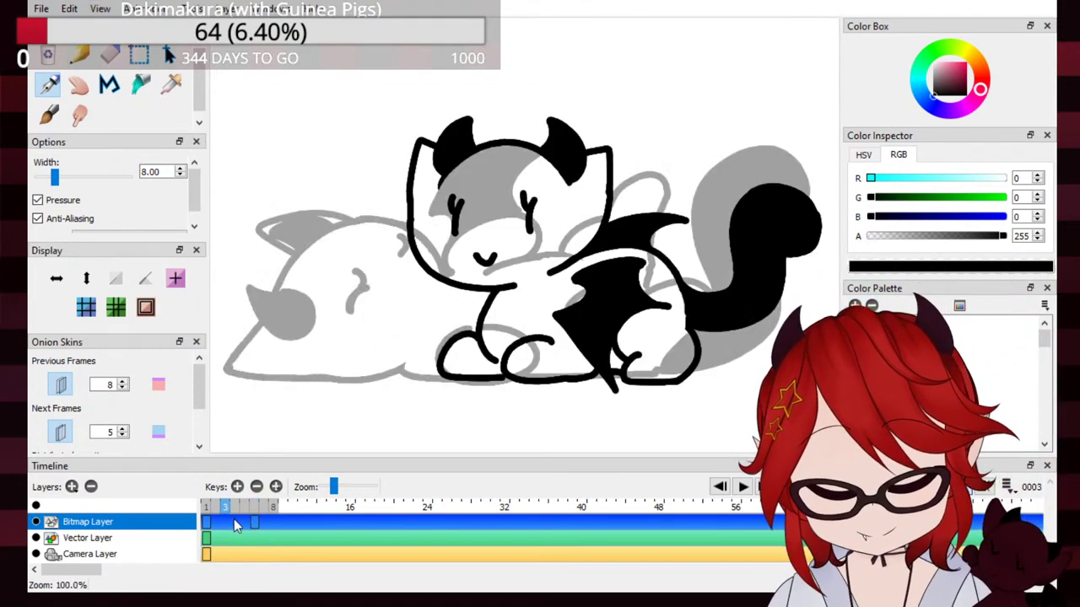
left_click(254, 510)
left_click(236, 510)
left_click(226, 508)
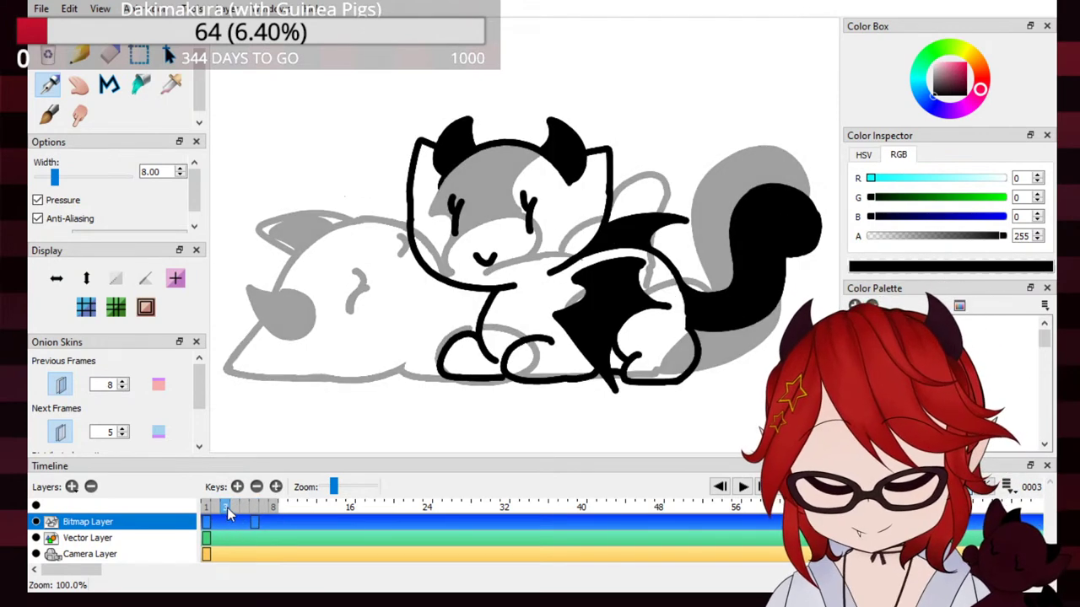
Step: Add a new keyframe at frame 2 of the bitmap layer
left_click(218, 508)
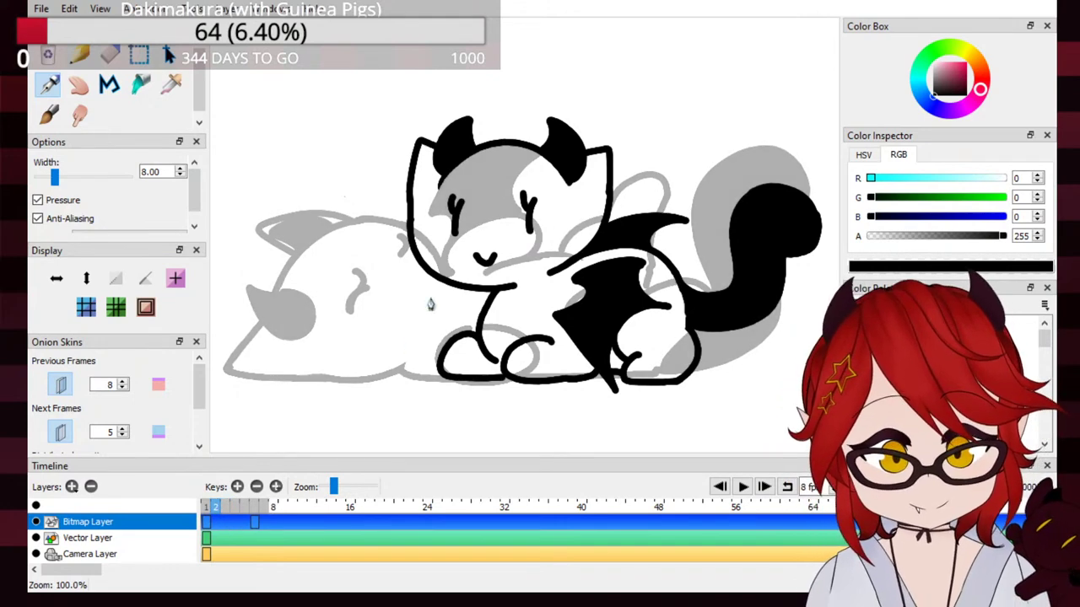
left_click(210, 515)
left_click(215, 512)
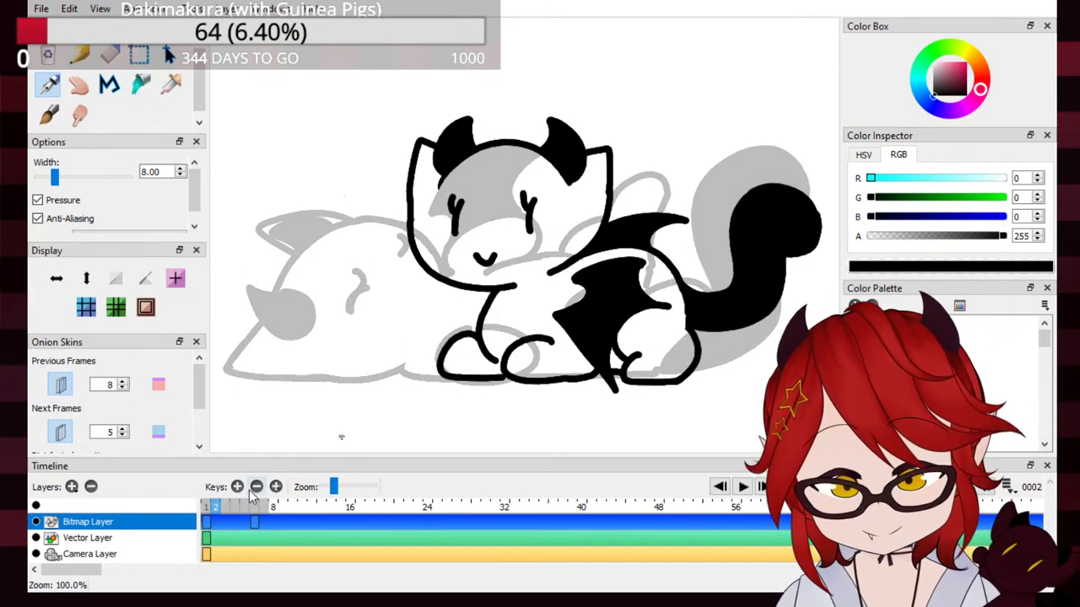
left_click(237, 487)
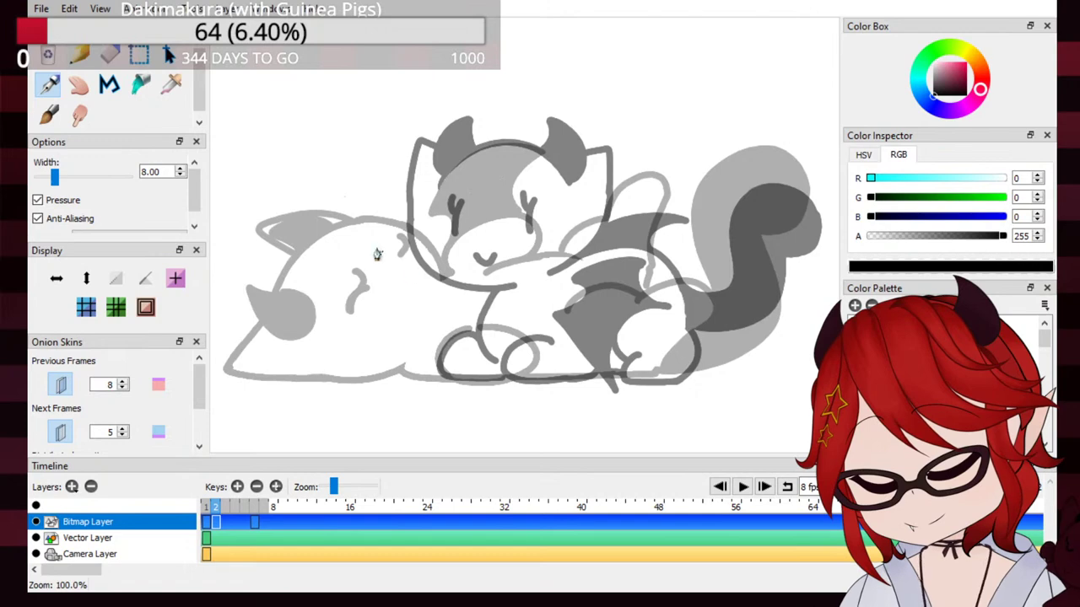
Step: Draw the in-between cat head's curved upper contour and a pointed ear between the two onion-skinned poses on frame 2
left_click_drag(346, 250, 422, 192)
key("ctrl+z")
mouse_move(351, 251)
left_mouse_down()
mouse_move(422, 188)
mouse_move(469, 170)
left_mouse_up()
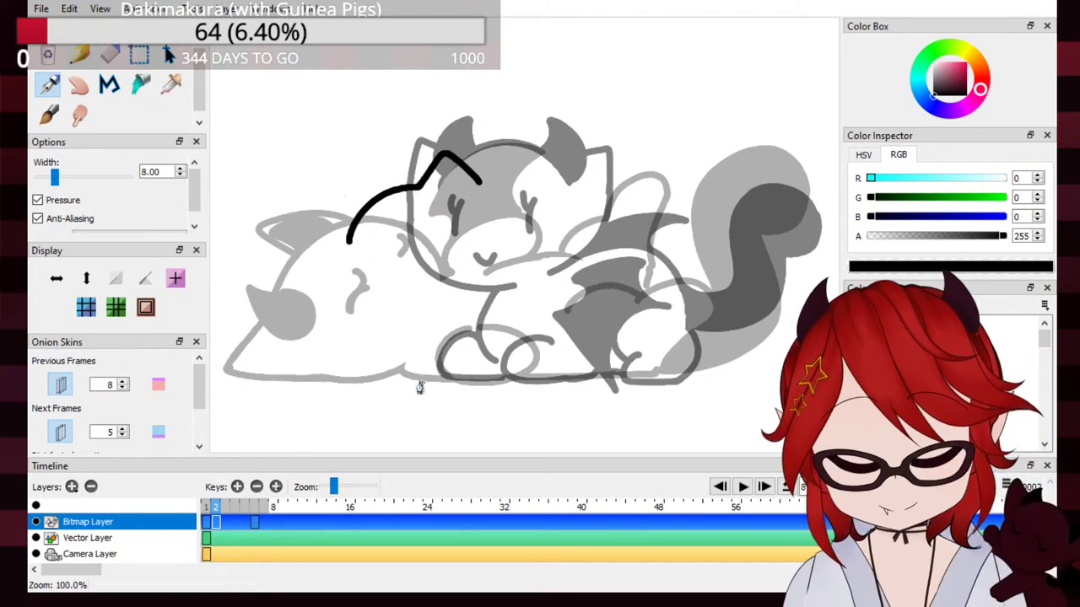
left_click_drag(350, 242, 342, 341)
key("ctrl+z")
key("ctrl+z")
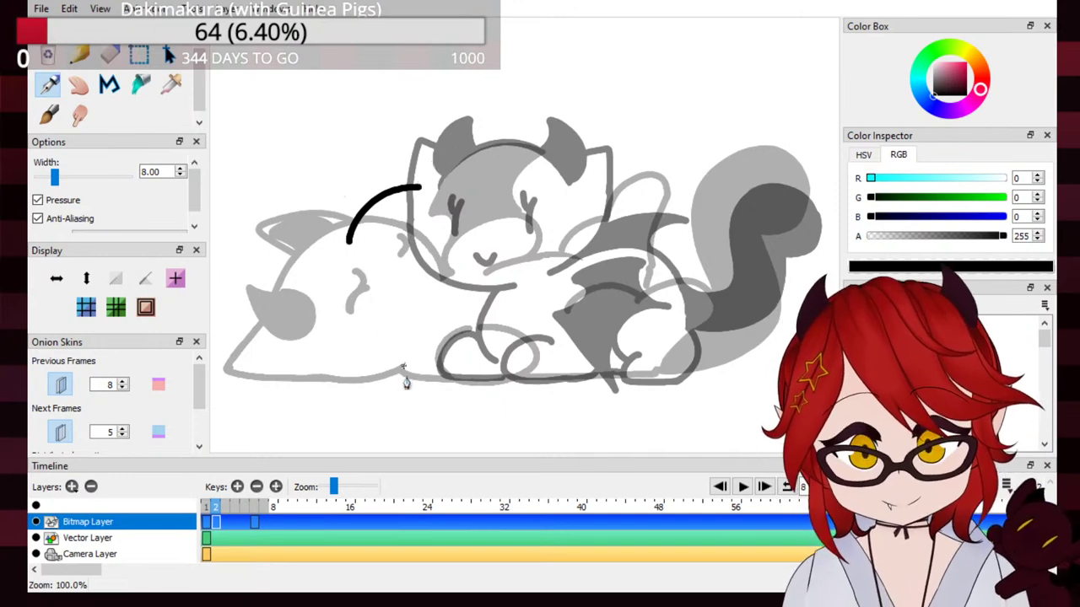
key("ctrl+z")
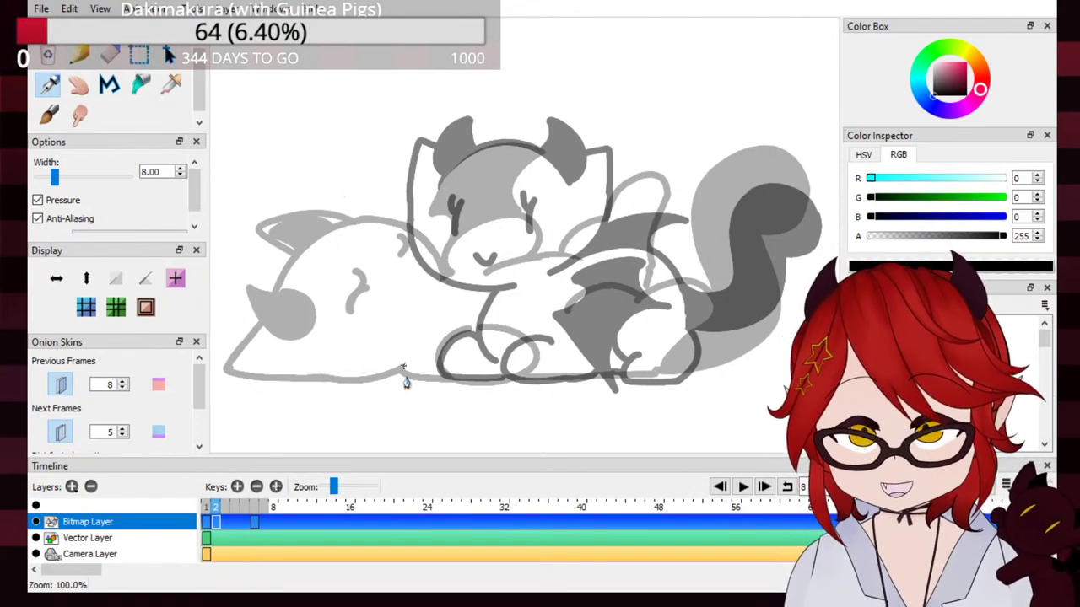
mouse_move(345, 238)
left_mouse_down()
mouse_move(364, 199)
mouse_move(430, 176)
left_mouse_up()
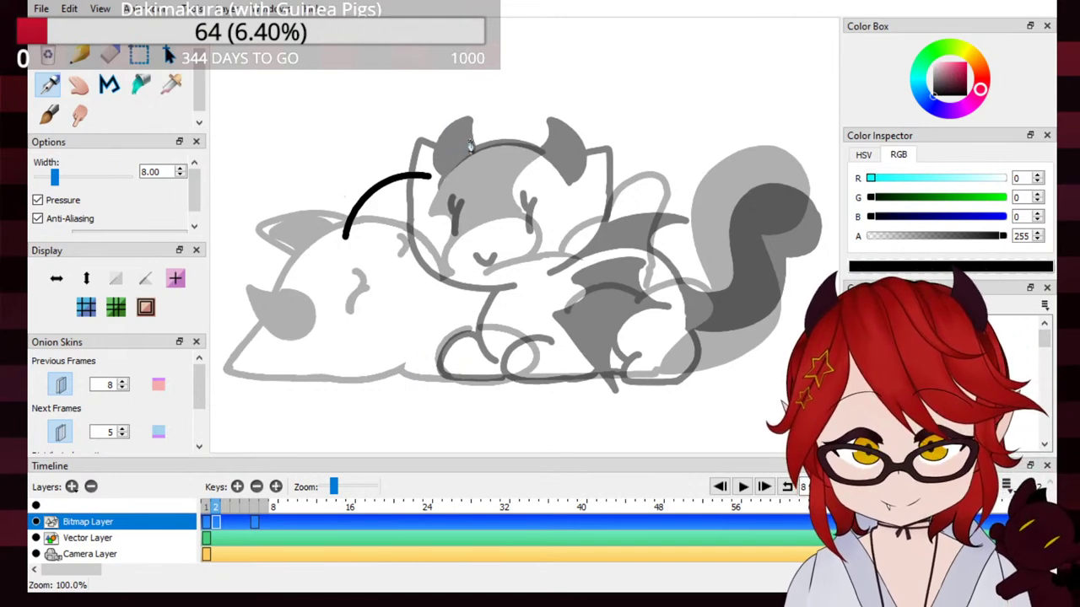
mouse_move(421, 173)
left_mouse_down()
mouse_move(488, 150)
mouse_move(496, 168)
mouse_move(462, 131)
mouse_move(485, 167)
left_mouse_up()
key("ctrl+z")
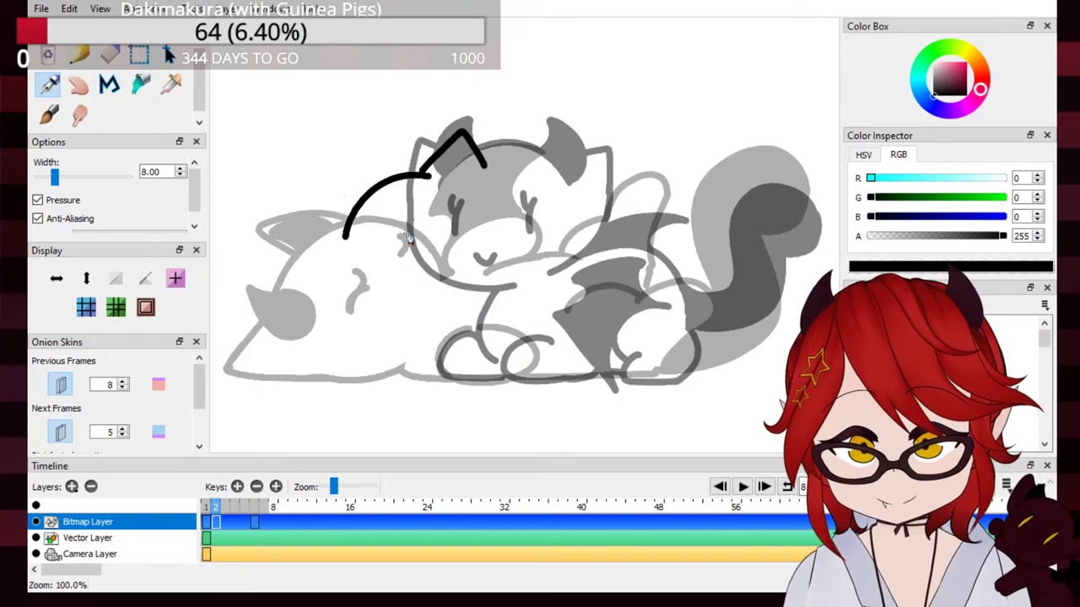
Step: Draw the tilted head's other ear with the rounded face contour below it, and the long curve from the upper ear along the head
mouse_move(345, 236)
left_mouse_down()
mouse_move(299, 270)
mouse_move(309, 294)
left_mouse_up()
key("ctrl+z")
mouse_move(344, 235)
left_mouse_down()
mouse_move(314, 251)
mouse_move(330, 292)
mouse_move(401, 337)
mouse_move(469, 317)
left_mouse_up()
mouse_move(485, 167)
left_mouse_down()
mouse_move(496, 246)
mouse_move(482, 274)
mouse_move(508, 246)
mouse_move(499, 274)
left_mouse_up()
key("ctrl+z")
key("ctrl+z")
left_click_drag(485, 167, 508, 262)
key("ctrl+z")
left_click_drag(485, 167, 509, 260)
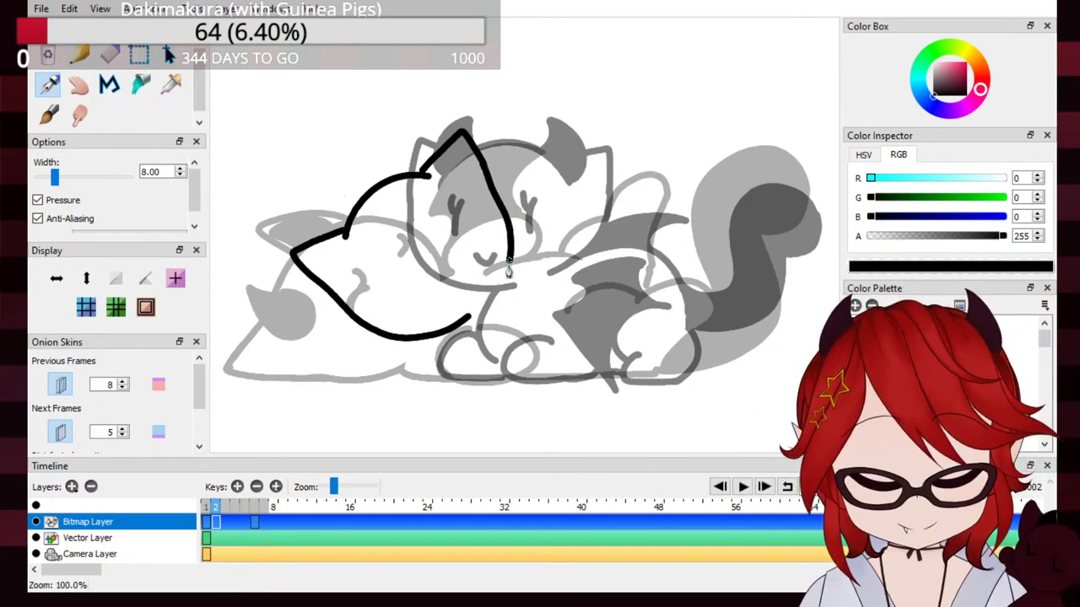
Step: Try several outlines for the front paw beneath the tilted head
left_click_drag(389, 342, 386, 388)
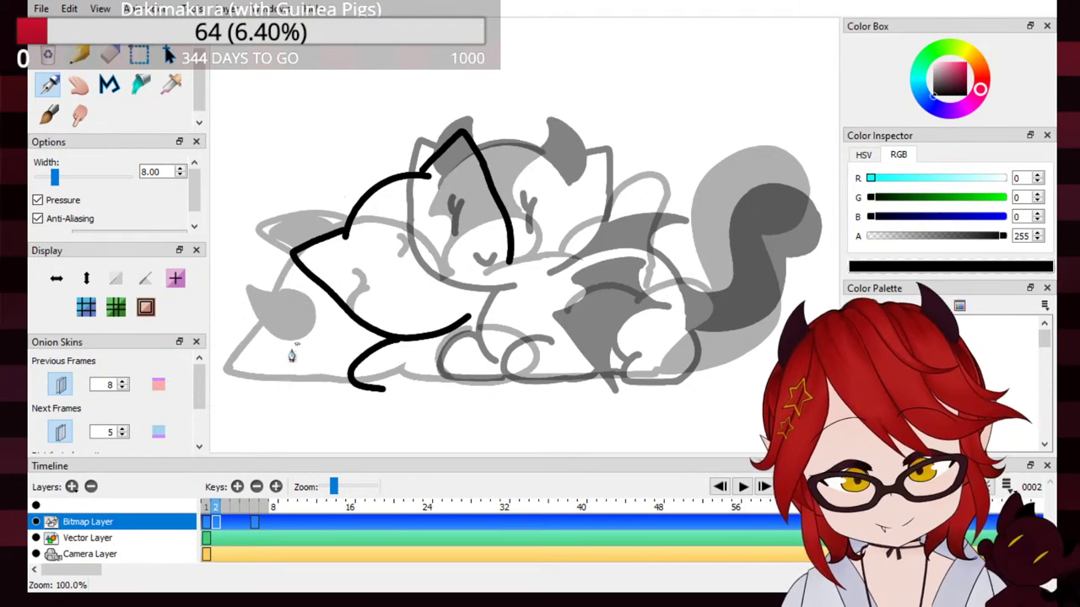
key("ctrl+z")
mouse_move(404, 335)
left_mouse_down()
mouse_move(411, 388)
mouse_move(385, 371)
mouse_move(477, 390)
mouse_move(507, 377)
mouse_move(377, 376)
mouse_move(478, 394)
left_mouse_up()
key("ctrl+z")
key("ctrl+z")
left_click_drag(451, 342, 482, 391)
key("ctrl+z")
left_click_drag(450, 345, 469, 392)
key("ctrl+z")
left_click_drag(454, 342, 470, 398)
key("ctrl+z")
key("ctrl+z")
mouse_move(393, 346)
left_mouse_down()
mouse_move(470, 388)
mouse_move(381, 377)
mouse_move(489, 389)
left_mouse_up()
key("ctrl+z")
key("ctrl+z")
Step: Draw a flat, rounded front paw resting on the ground beneath the chin
mouse_move(393, 339)
left_mouse_down()
mouse_move(374, 378)
mouse_move(482, 387)
mouse_move(373, 350)
mouse_move(432, 380)
mouse_move(465, 377)
left_mouse_up()
key("ctrl+z")
mouse_move(435, 335)
left_mouse_down()
mouse_move(461, 332)
mouse_move(482, 376)
left_mouse_up()
key("ctrl+z")
mouse_move(435, 336)
left_mouse_down()
mouse_move(476, 376)
mouse_move(458, 376)
mouse_move(460, 337)
mouse_move(457, 379)
left_mouse_up()
key("ctrl+z")
key("ctrl+z")
key("ctrl+z")
left_click_drag(439, 335, 464, 378)
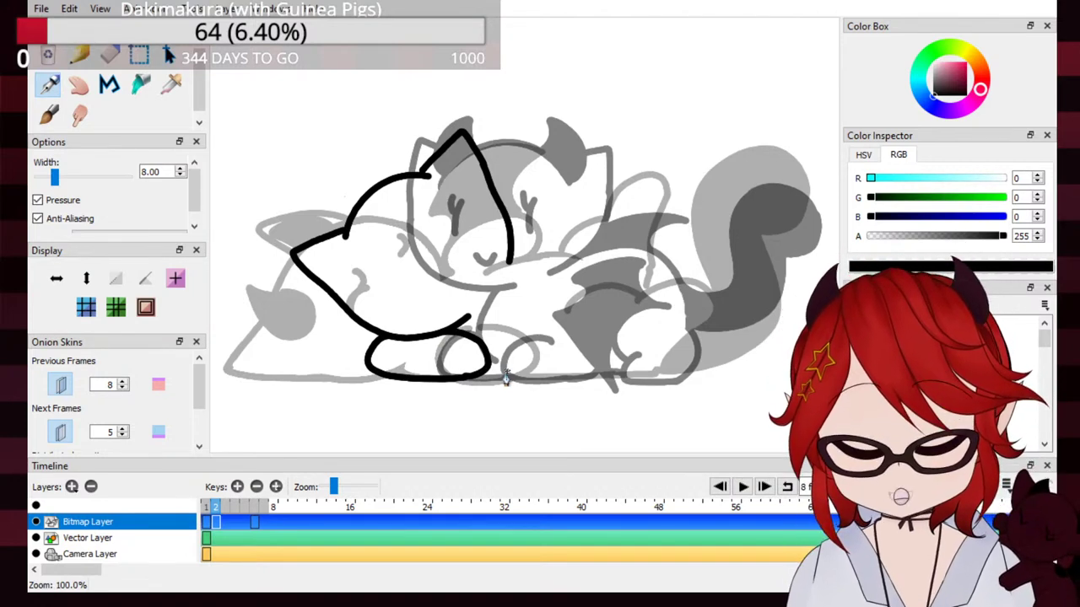
key("ctrl+z")
left_click_drag(459, 338, 463, 377)
key("ctrl+z")
left_click_drag(433, 338, 458, 378)
key("ctrl+z")
mouse_move(424, 340)
left_mouse_down()
mouse_move(463, 378)
mouse_move(472, 359)
mouse_move(463, 377)
left_mouse_up()
key("ctrl+z")
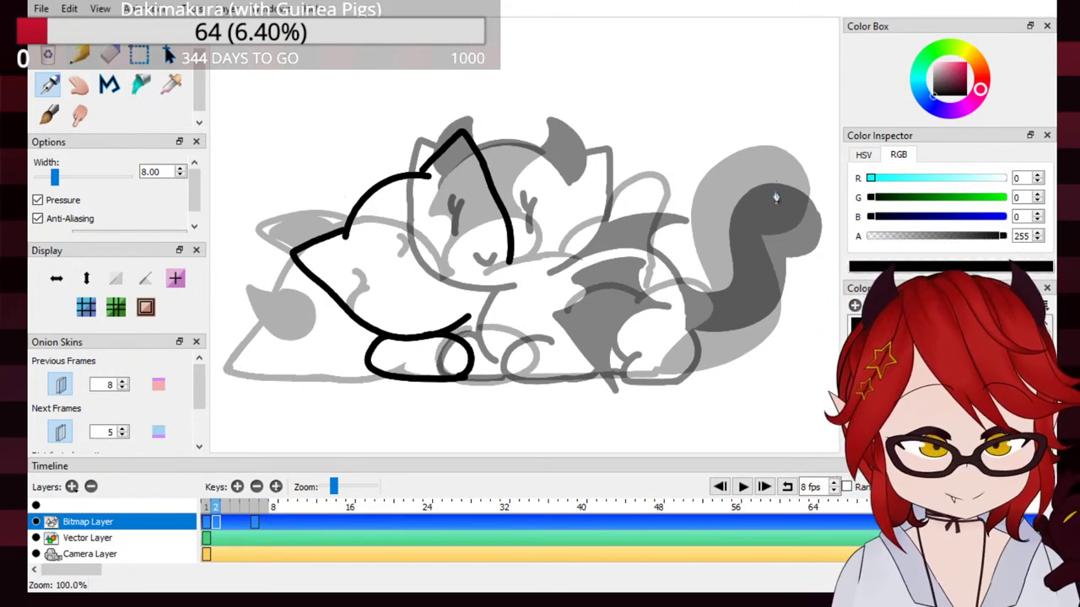
Step: Extend the back-of-head line so that it curves inward to the neck
left_click_drag(510, 258, 501, 294)
key("ctrl+z")
left_click_drag(510, 254, 502, 295)
key("ctrl+z")
left_click_drag(510, 256, 505, 282)
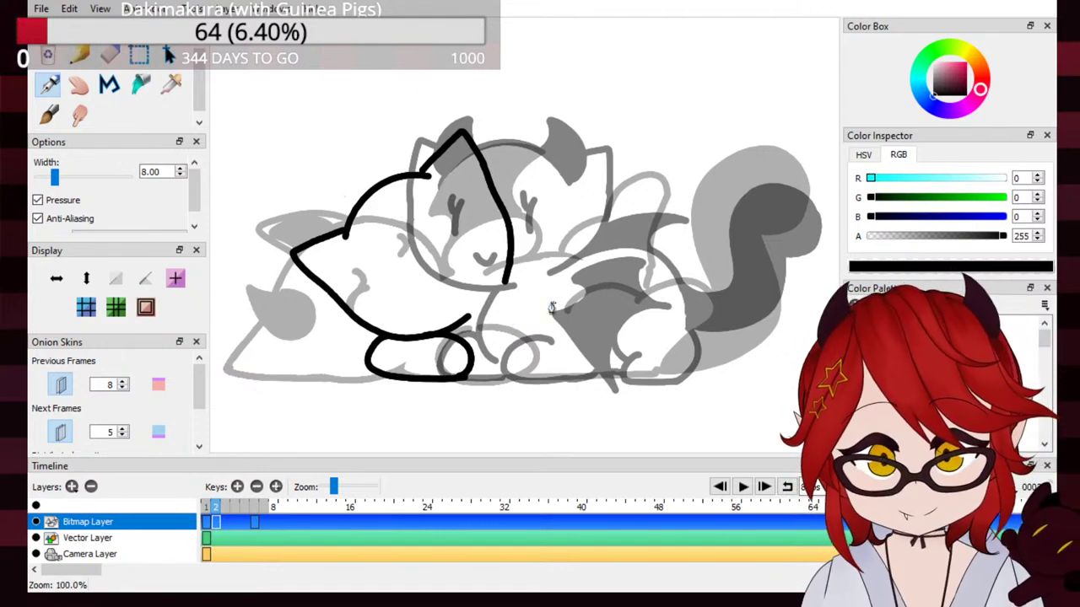
key("ctrl+z")
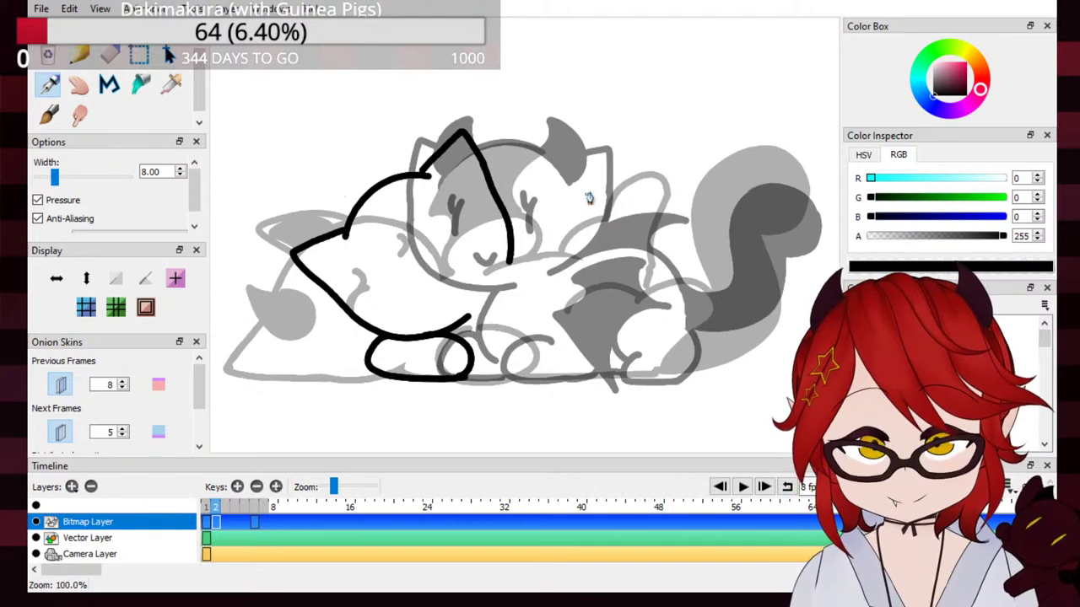
left_click_drag(510, 260, 489, 296)
key("ctrl+z")
left_click_drag(510, 259, 491, 299)
key("ctrl+z")
mouse_move(510, 259)
left_mouse_down()
mouse_move(476, 318)
mouse_move(495, 291)
left_mouse_up()
key("ctrl+z")
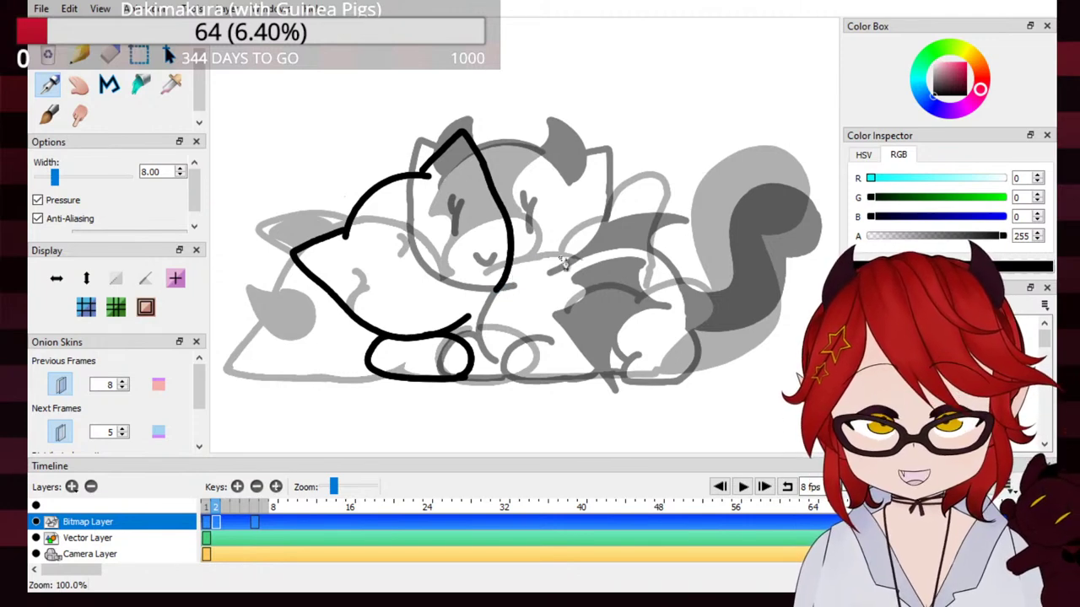
Step: Try an oval second front paw beside the neck and compare it with the pose on frame 6
mouse_move(529, 285)
left_mouse_down()
mouse_move(593, 331)
mouse_move(582, 289)
mouse_move(523, 339)
mouse_move(590, 308)
mouse_move(579, 331)
mouse_move(575, 321)
mouse_move(516, 327)
mouse_move(565, 284)
left_mouse_up()
key("ctrl+z")
key("ctrl+z")
key("ctrl+z")
left_click_drag(498, 290, 531, 288)
left_click(256, 519)
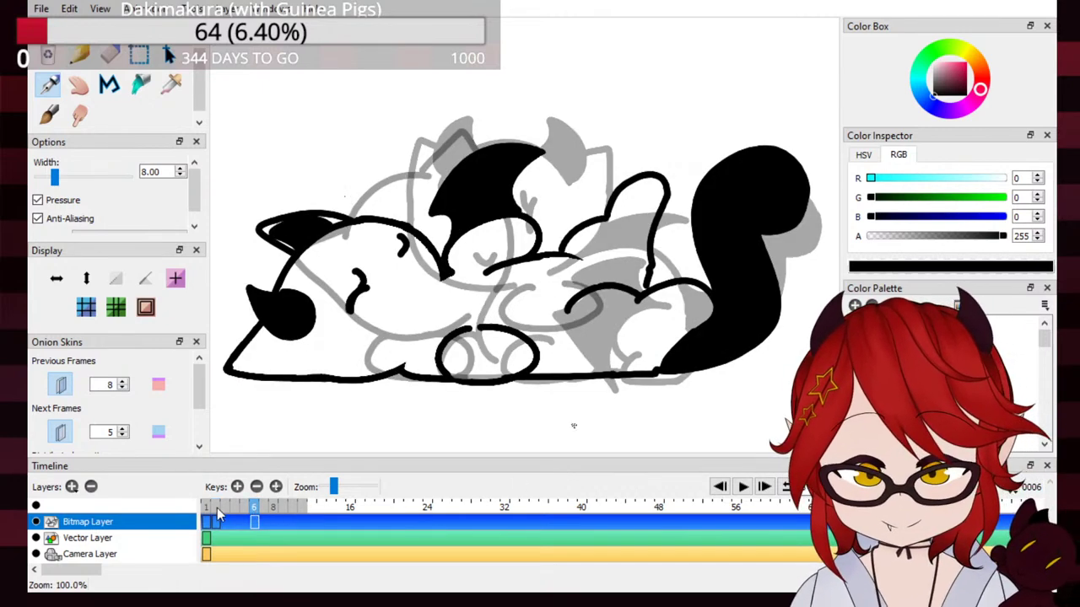
left_click(218, 512)
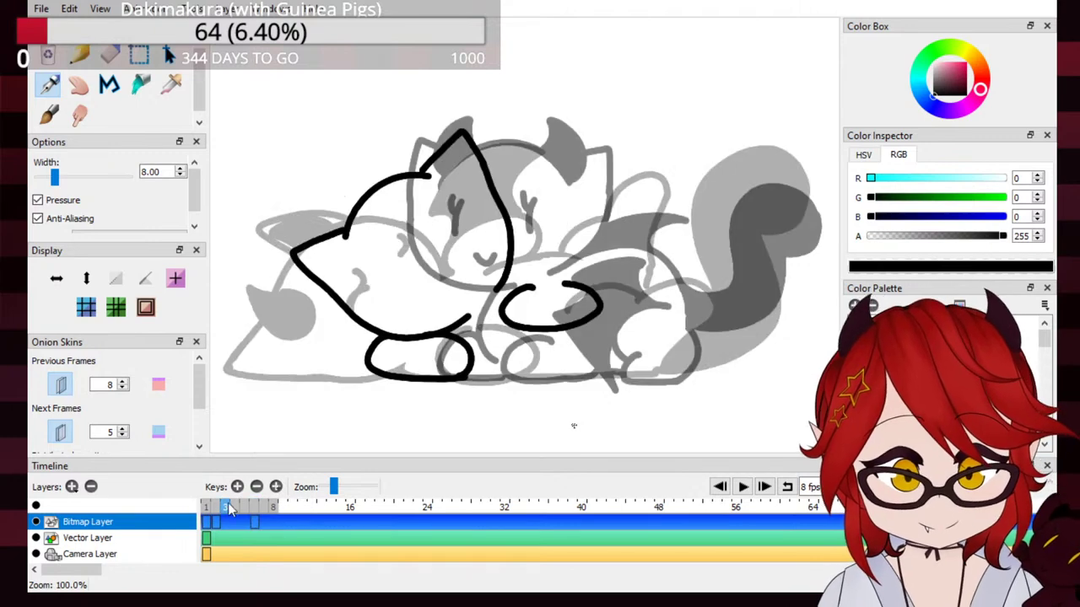
key("ctrl+z")
key("ctrl+z")
Step: Draw the oval second front paw beside the neck with the arched back line running behind it to the hip
mouse_move(526, 287)
left_mouse_down()
mouse_move(536, 335)
mouse_move(555, 293)
mouse_move(534, 337)
mouse_move(577, 299)
mouse_move(501, 313)
mouse_move(587, 312)
mouse_move(563, 278)
mouse_move(604, 271)
mouse_move(660, 300)
left_mouse_up()
key("ctrl+z")
key("ctrl+z")
key("ctrl+z")
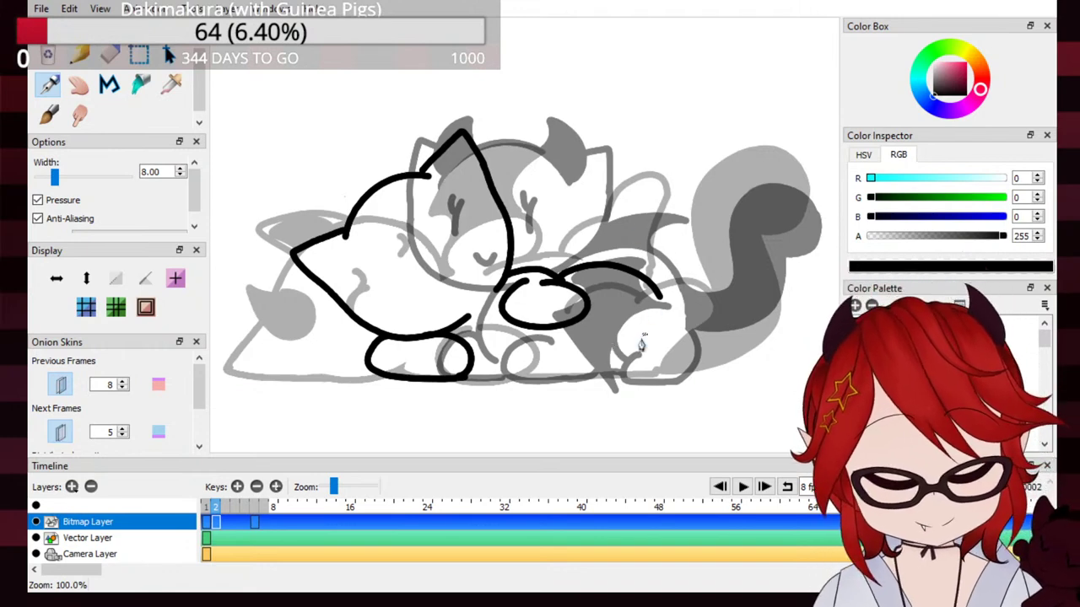
Step: Draw an oval upper hind paw and a lower hind leg beneath it, with a flat ground line to the front paw
mouse_move(624, 309)
left_mouse_down()
mouse_move(595, 331)
mouse_move(654, 297)
mouse_move(614, 329)
mouse_move(663, 343)
left_mouse_up()
key("ctrl+z")
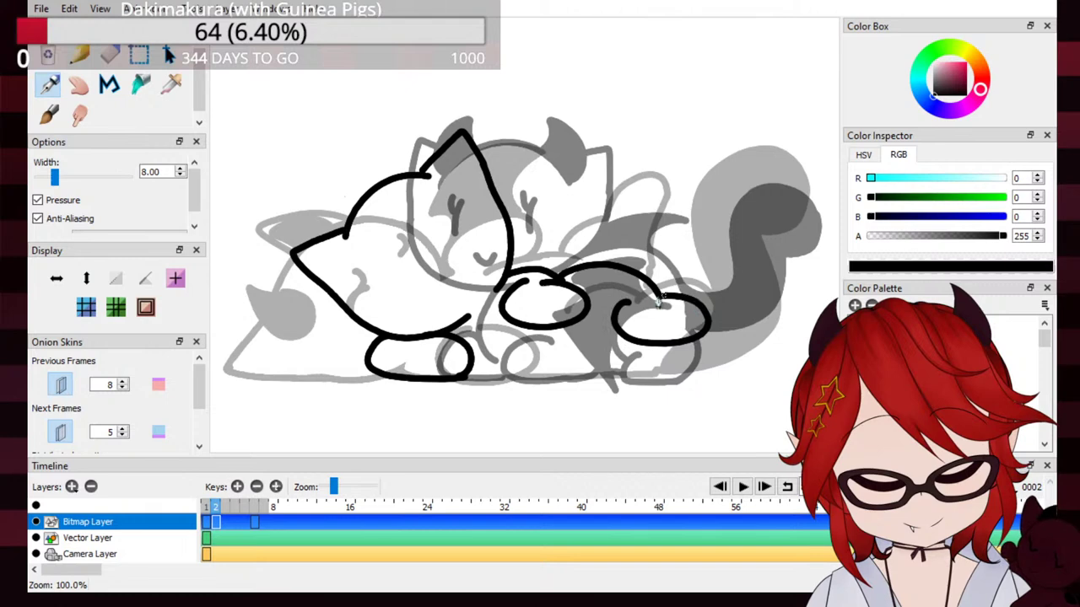
mouse_move(469, 376)
left_mouse_down()
mouse_move(685, 380)
mouse_move(629, 358)
mouse_move(628, 341)
mouse_move(699, 381)
mouse_move(618, 377)
left_mouse_up()
key("ctrl+z")
key("ctrl+z")
mouse_move(697, 343)
left_mouse_down()
mouse_move(736, 378)
mouse_move(688, 379)
mouse_move(726, 356)
mouse_move(705, 383)
mouse_move(572, 376)
left_mouse_up()
key("ctrl+z")
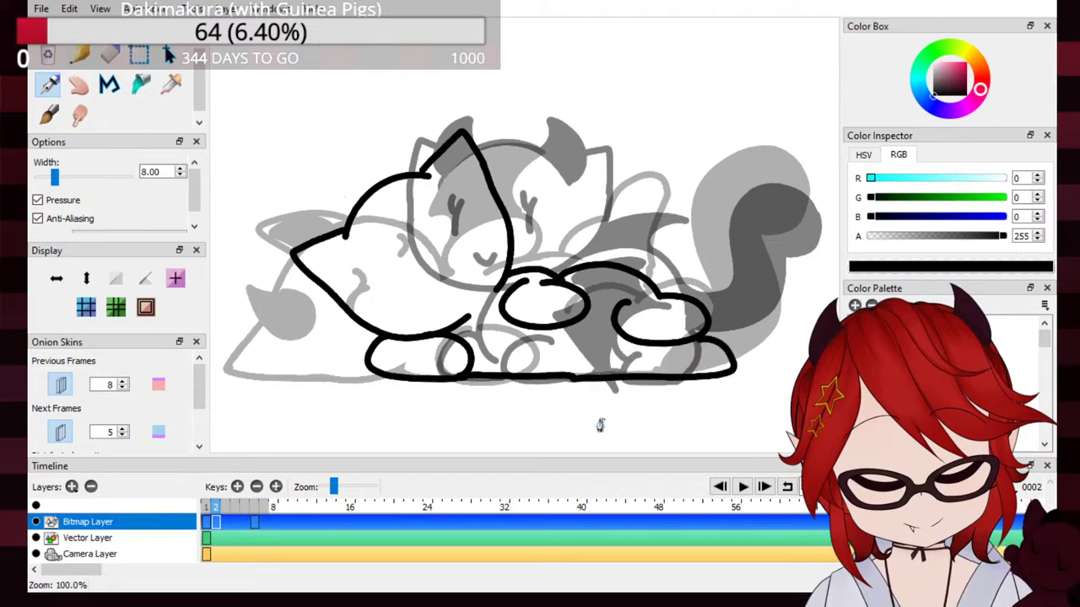
key("ctrl+z")
mouse_move(698, 340)
left_mouse_down()
mouse_move(694, 381)
mouse_move(563, 380)
left_mouse_up()
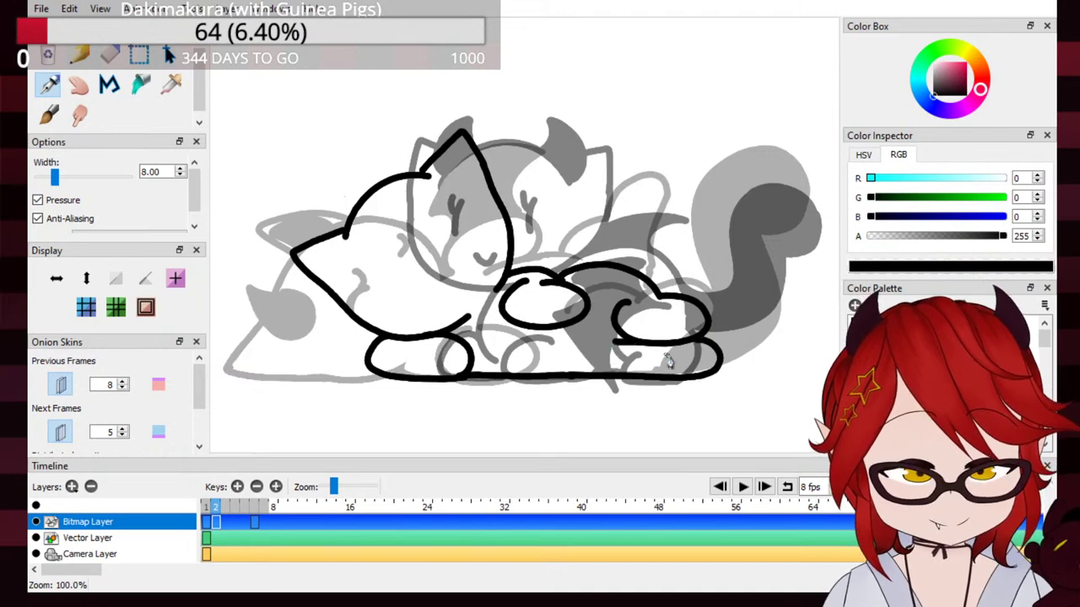
Step: Draw a bat wing outline rising from the cat's back, with a curved front edge and a pointed rear tip
mouse_move(572, 253)
left_mouse_down()
mouse_move(559, 218)
mouse_move(699, 204)
left_mouse_up()
key("ctrl+z")
mouse_move(572, 253)
left_mouse_down()
mouse_move(560, 222)
mouse_move(682, 184)
left_mouse_up()
key("ctrl+z")
mouse_move(567, 257)
left_mouse_down()
mouse_move(545, 200)
mouse_move(661, 193)
left_mouse_up()
key("ctrl+z")
left_click_drag(548, 268, 540, 212)
key("ctrl+z")
mouse_move(548, 268)
left_mouse_down()
mouse_move(542, 213)
mouse_move(639, 179)
mouse_move(674, 187)
mouse_move(614, 245)
mouse_move(625, 279)
left_mouse_up()
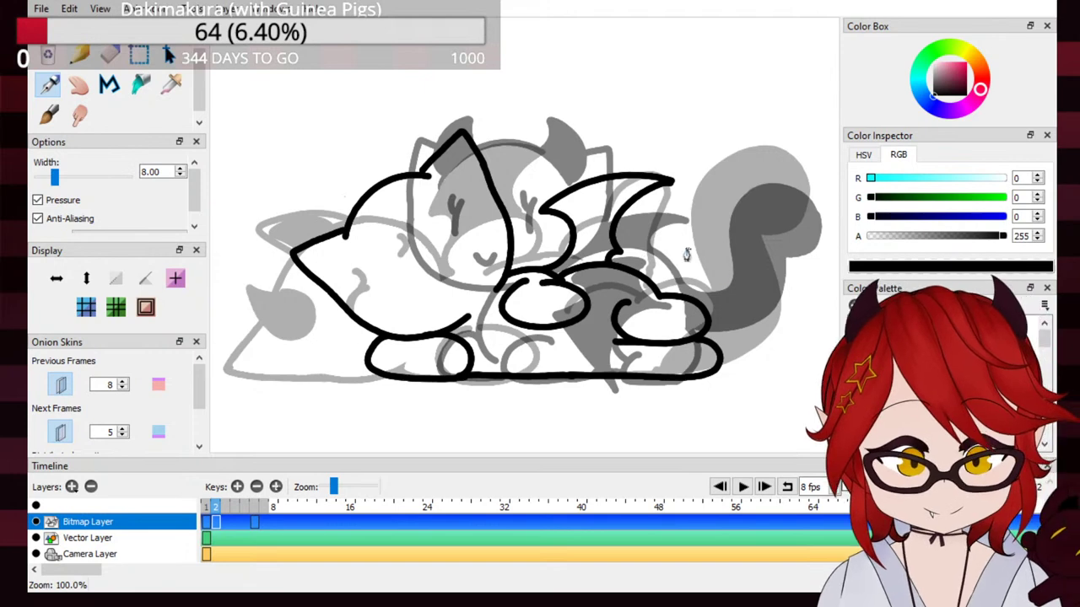
Step: Redraw the wing's rear edge as two scallops running from the tip down to the back
key("ctrl+z")
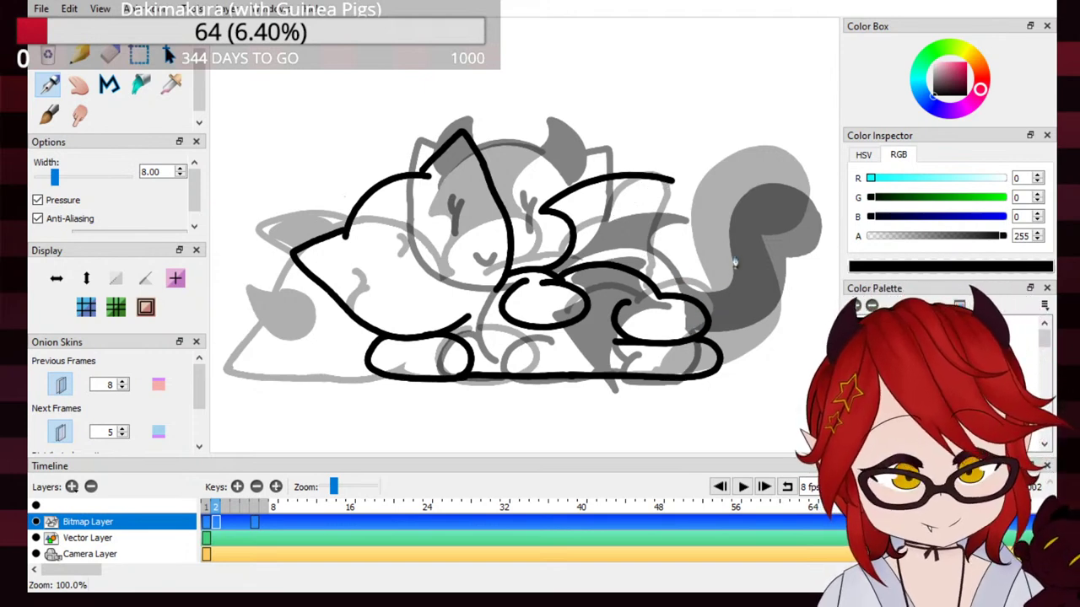
left_click_drag(701, 224, 701, 239)
key("ctrl+z")
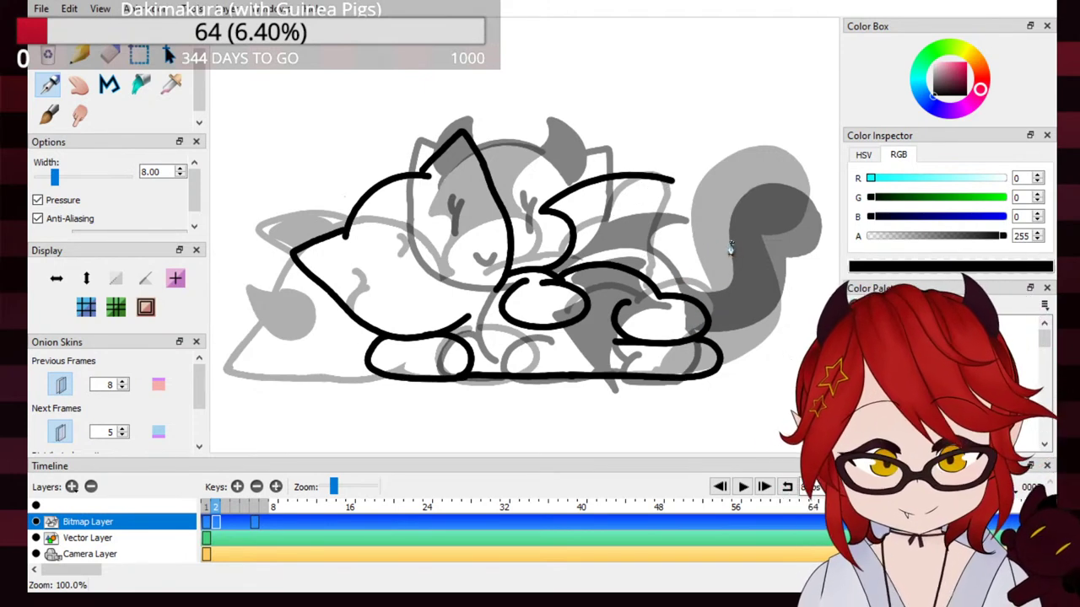
mouse_move(675, 179)
left_mouse_down()
mouse_move(631, 221)
mouse_move(641, 241)
mouse_move(614, 260)
mouse_move(648, 244)
left_mouse_up()
key("ctrl+z")
key("ctrl+z")
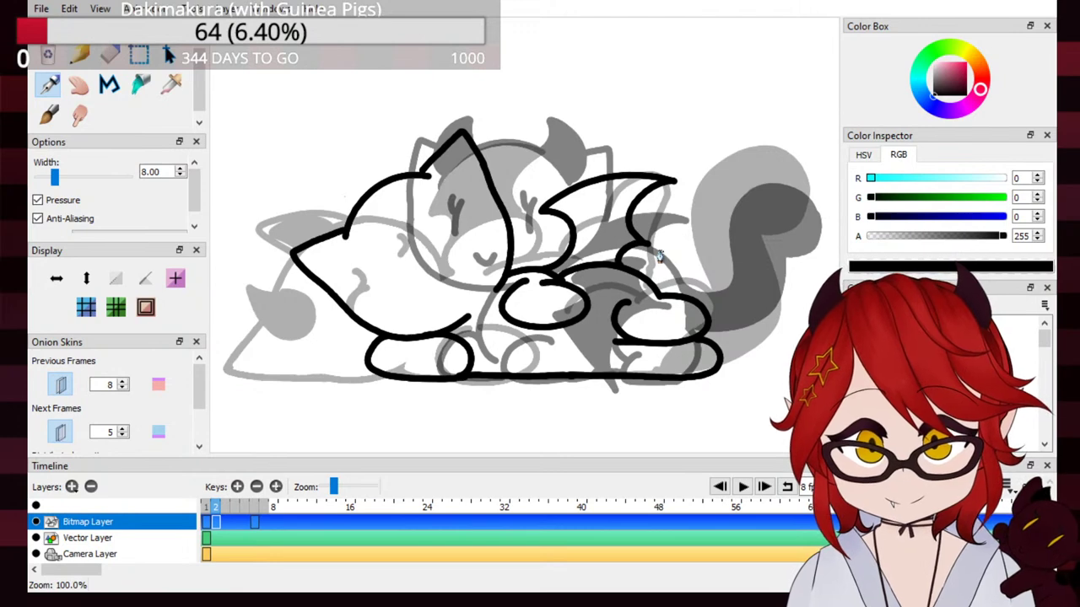
Step: Erase the excess line at the wing's lower rear point and fill the wing with black
key("e")
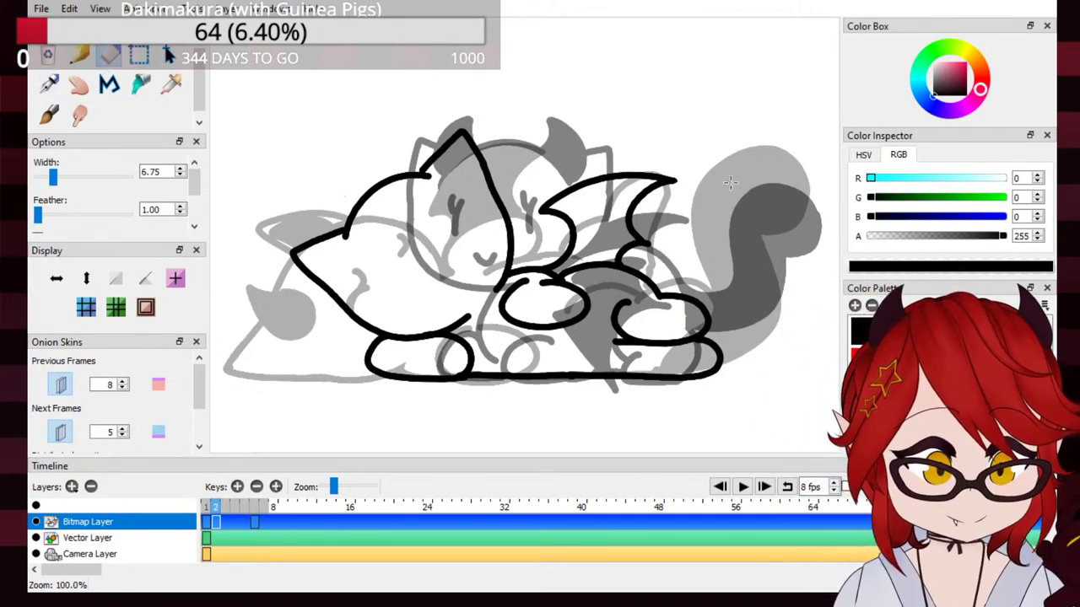
left_click_drag(633, 251, 648, 248)
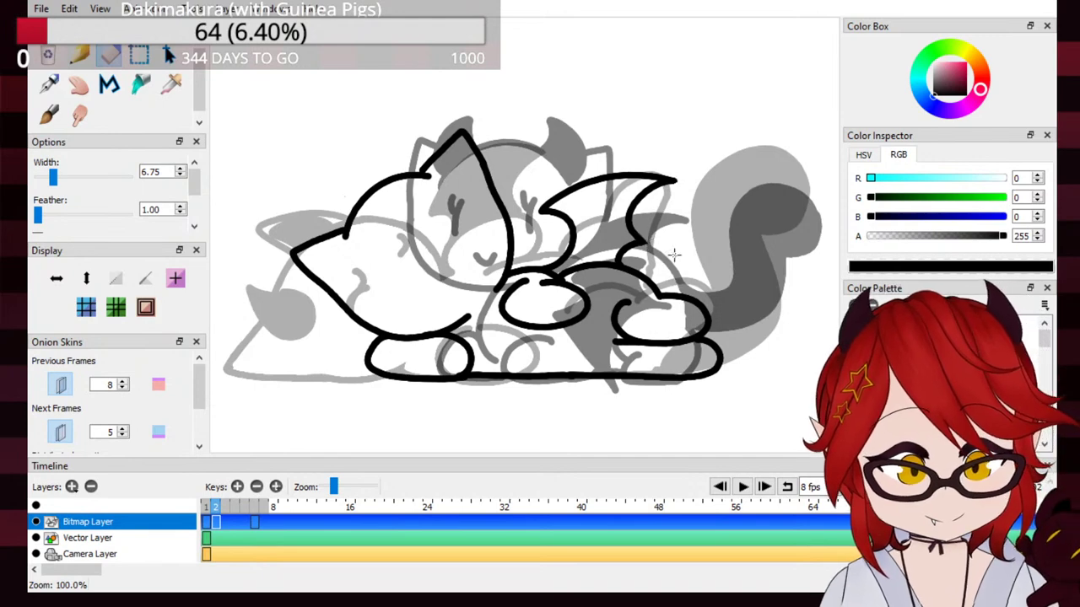
left_click(140, 83)
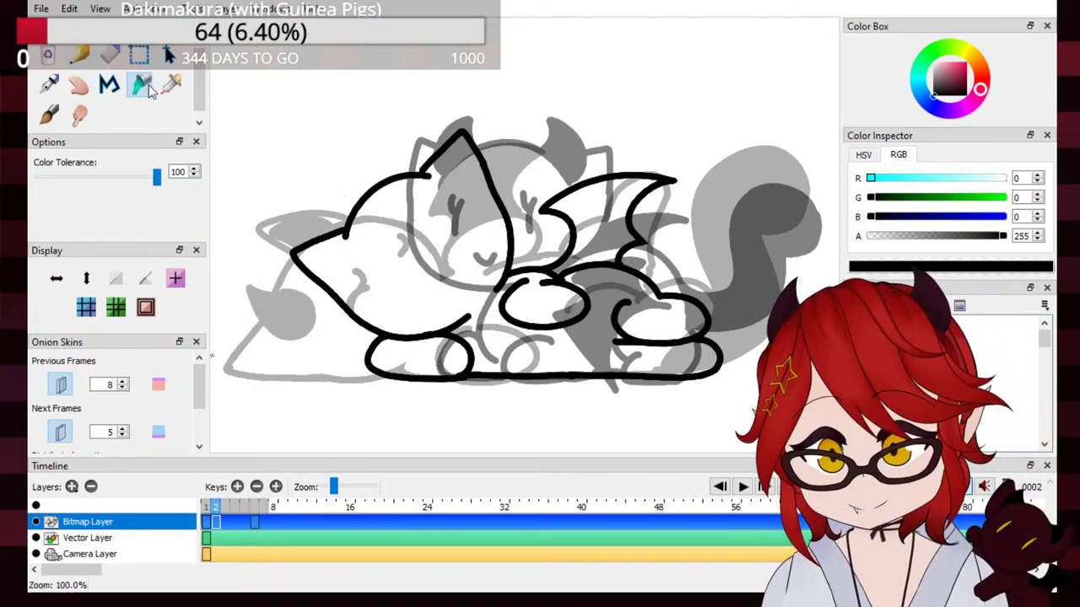
left_click(590, 207)
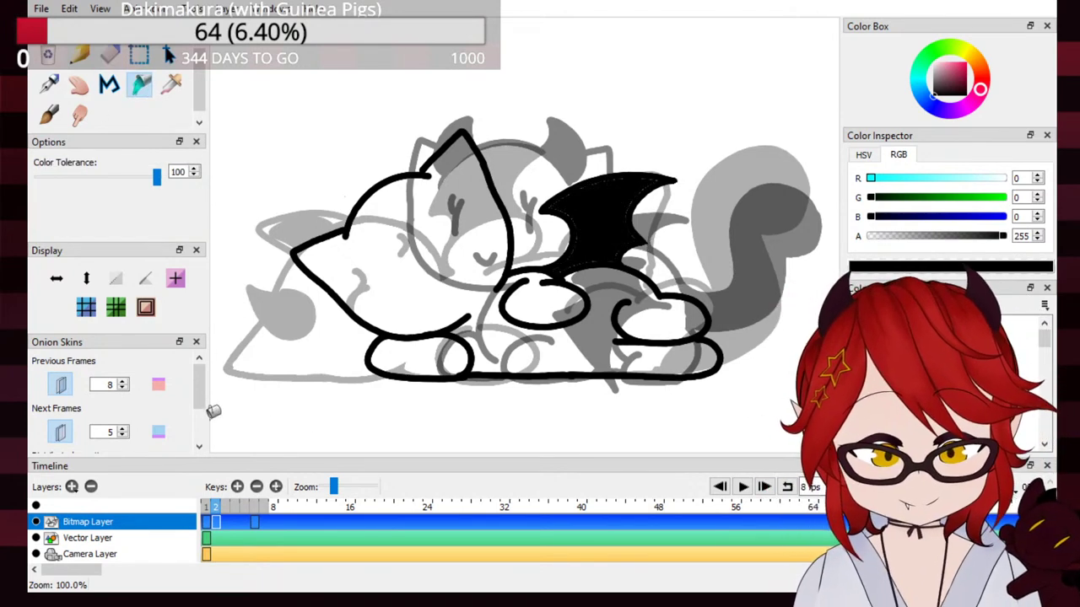
Step: Try several curled tail outlines rising from the cat's hip
left_click(51, 86)
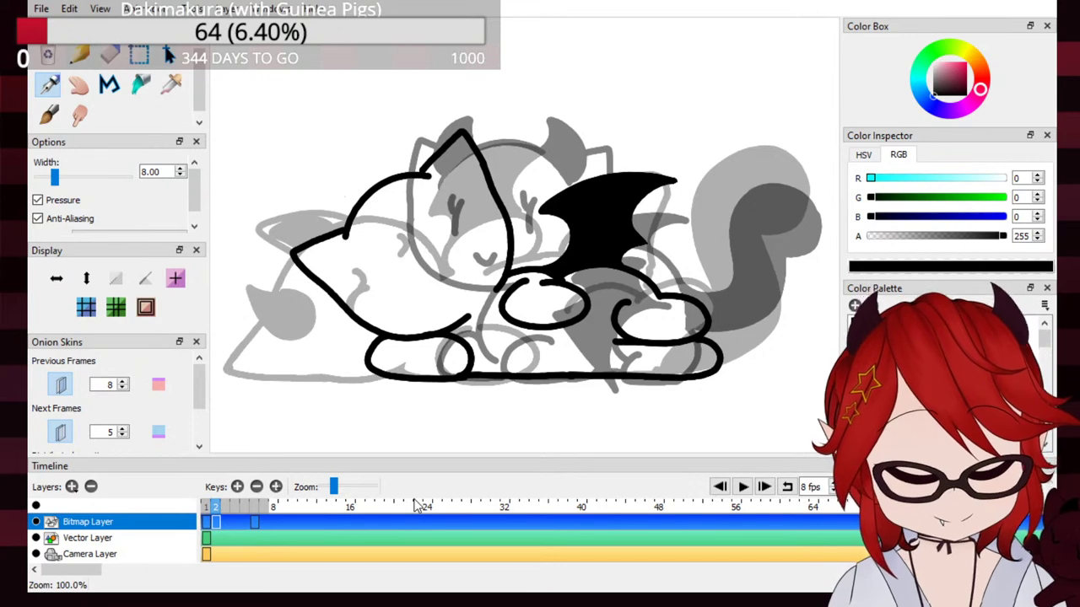
key("e")
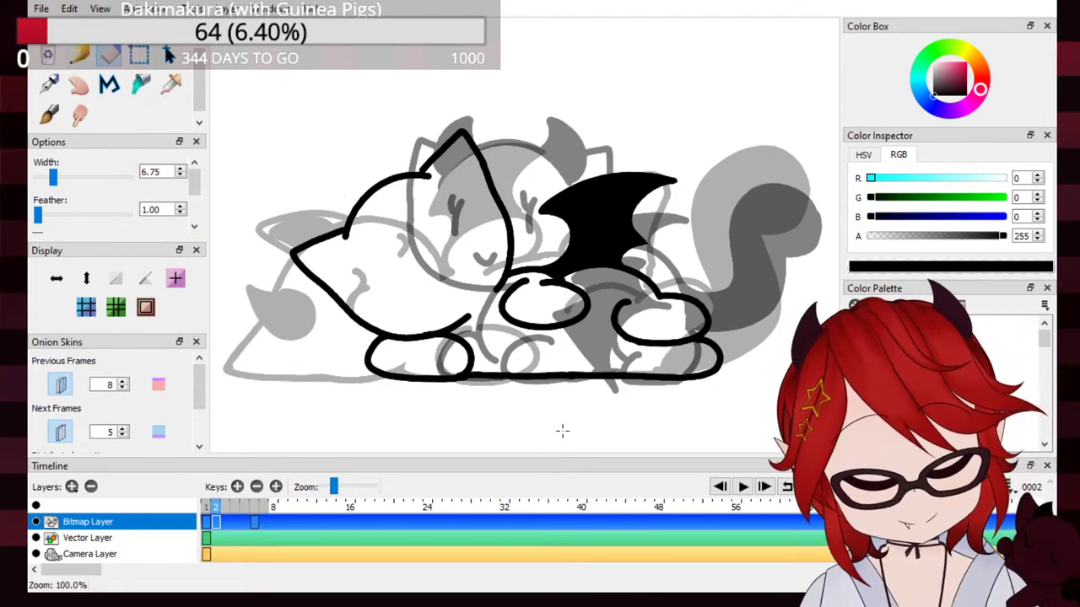
key("p")
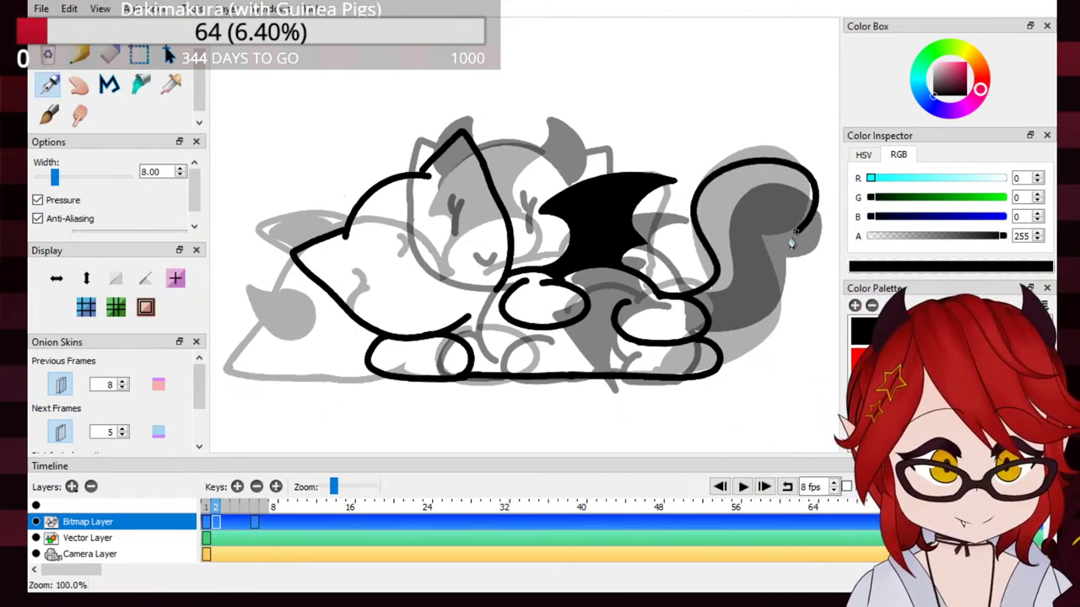
mouse_move(660, 295)
left_mouse_down()
mouse_move(727, 277)
mouse_move(729, 196)
mouse_move(808, 220)
mouse_move(714, 287)
mouse_move(731, 201)
mouse_move(801, 241)
left_mouse_up()
key("ctrl+z")
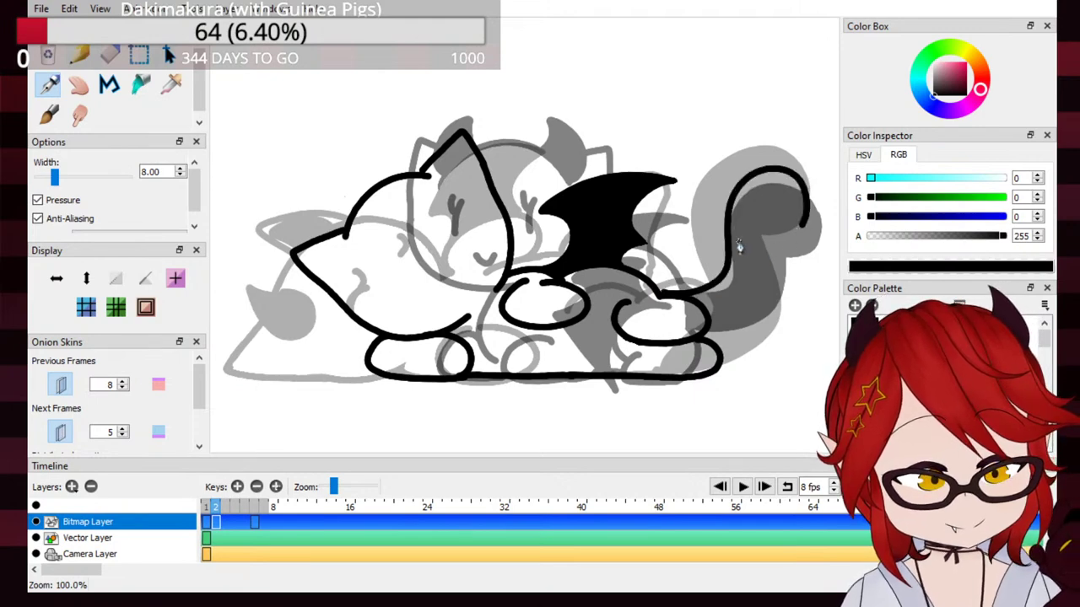
key("ctrl+z")
mouse_move(664, 299)
left_mouse_down()
mouse_move(734, 231)
mouse_move(771, 247)
mouse_move(755, 259)
mouse_move(719, 251)
mouse_move(793, 221)
left_mouse_up()
key("ctrl+z")
key("ctrl+z")
mouse_move(661, 297)
left_mouse_down()
mouse_move(711, 200)
mouse_move(754, 243)
left_mouse_up()
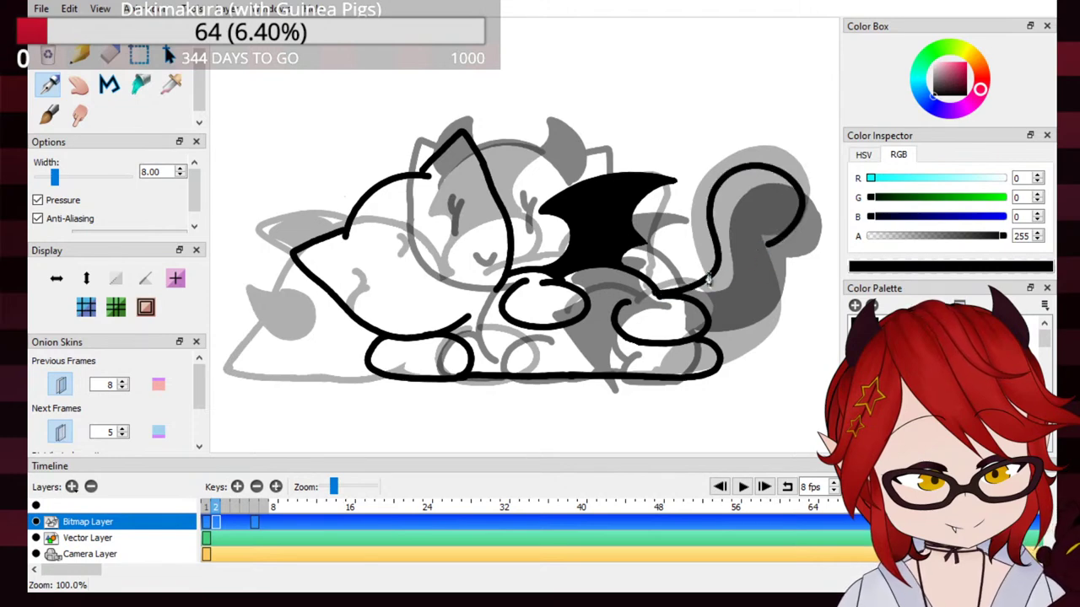
key("ctrl+z")
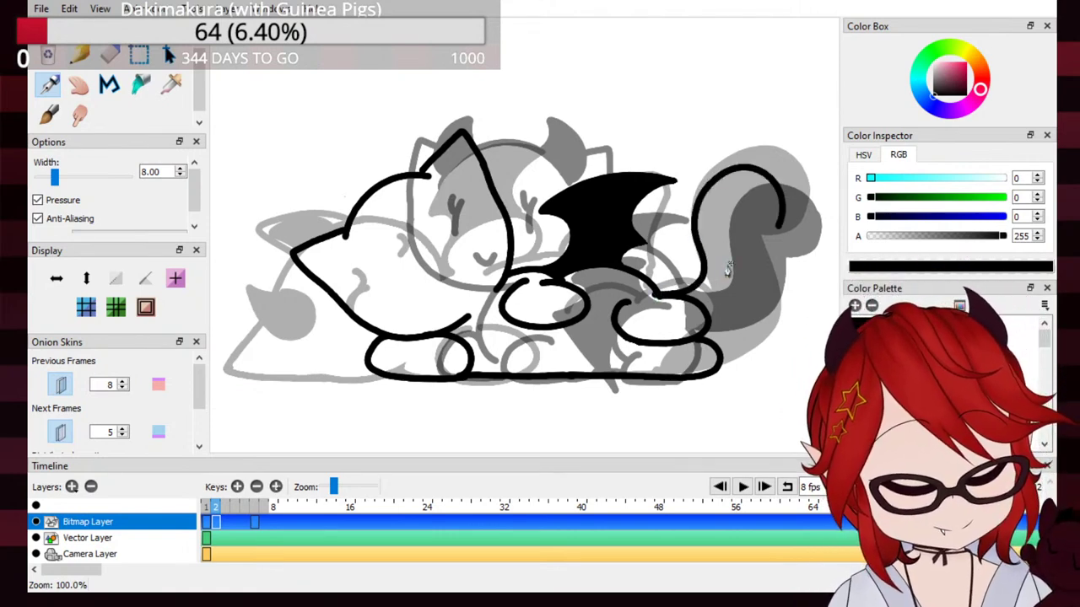
mouse_move(665, 297)
left_mouse_down()
mouse_move(771, 174)
mouse_move(774, 206)
mouse_move(727, 266)
mouse_move(791, 226)
mouse_move(768, 246)
left_mouse_up()
key("ctrl+z")
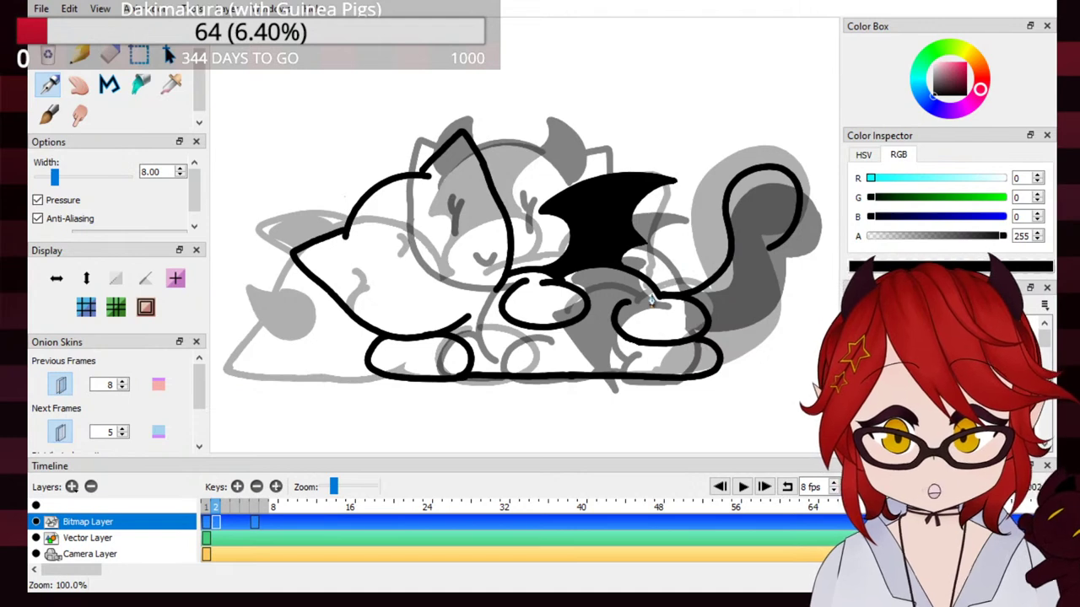
key("ctrl+z")
mouse_move(660, 306)
left_mouse_down()
mouse_move(780, 190)
mouse_move(789, 241)
mouse_move(721, 253)
mouse_move(789, 241)
left_mouse_up()
key("ctrl+z")
key("ctrl+z")
mouse_move(660, 301)
left_mouse_down()
mouse_move(712, 261)
mouse_move(757, 188)
mouse_move(783, 226)
left_mouse_up()
key("ctrl+z")
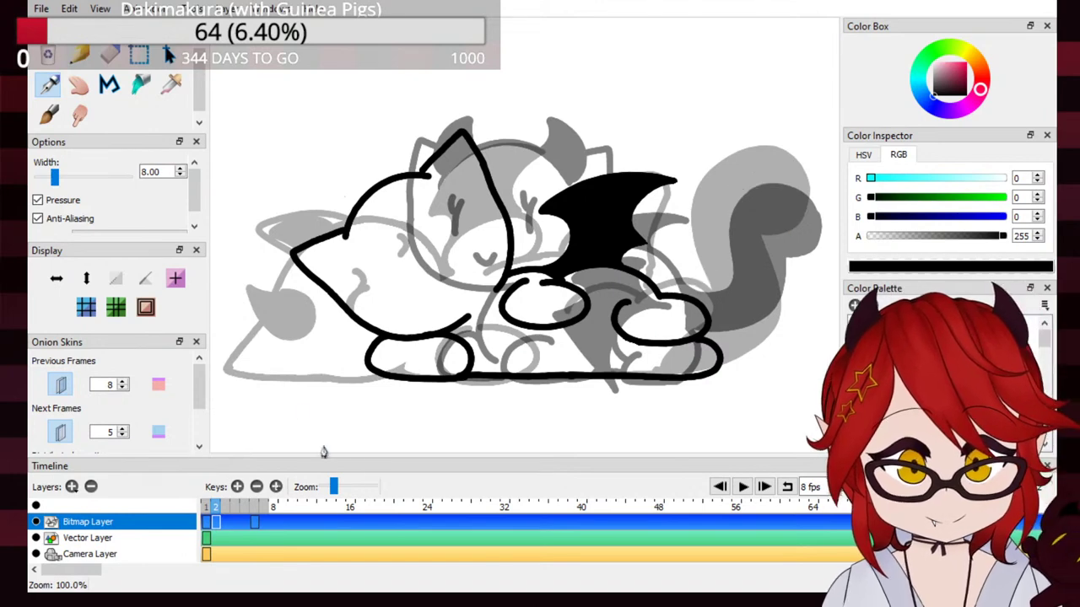
mouse_move(350, 93)
left_mouse_down()
mouse_move(506, 248)
mouse_move(575, 268)
left_mouse_up()
mouse_move(506, 211)
left_mouse_down()
mouse_move(482, 258)
mouse_move(512, 218)
mouse_move(477, 243)
mouse_move(502, 200)
mouse_move(539, 221)
left_mouse_up()
key("ctrl+z")
left_click(517, 243)
left_click(538, 238)
left_click_drag(532, 258, 544, 261)
left_click_drag(533, 307, 597, 253)
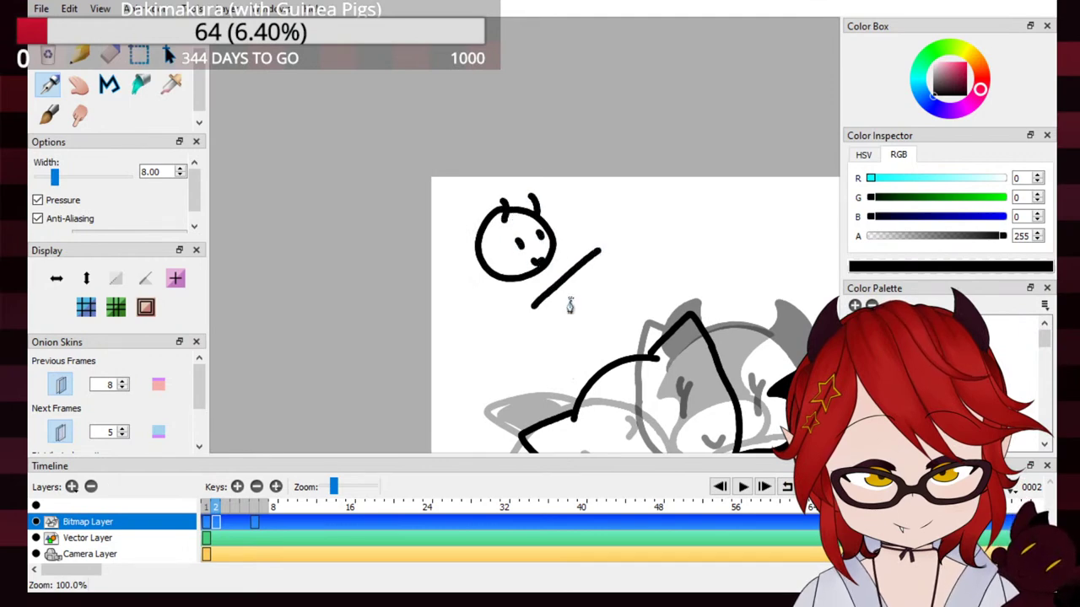
mouse_move(577, 212)
left_mouse_down()
mouse_move(587, 239)
mouse_move(581, 219)
mouse_move(564, 259)
left_mouse_up()
key("ctrl+z")
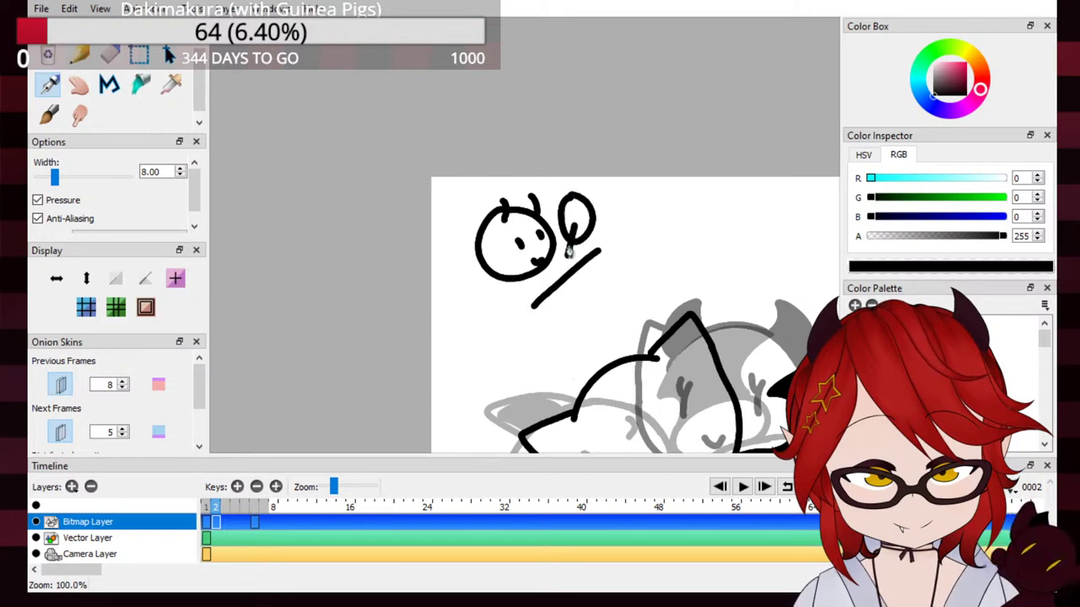
key("ctrl+z")
key("ctrl+z")
key("ctrl+z")
key("ctrl+z")
key("ctrl+z")
key("ctrl+z")
key("ctrl+z")
key("ctrl+z")
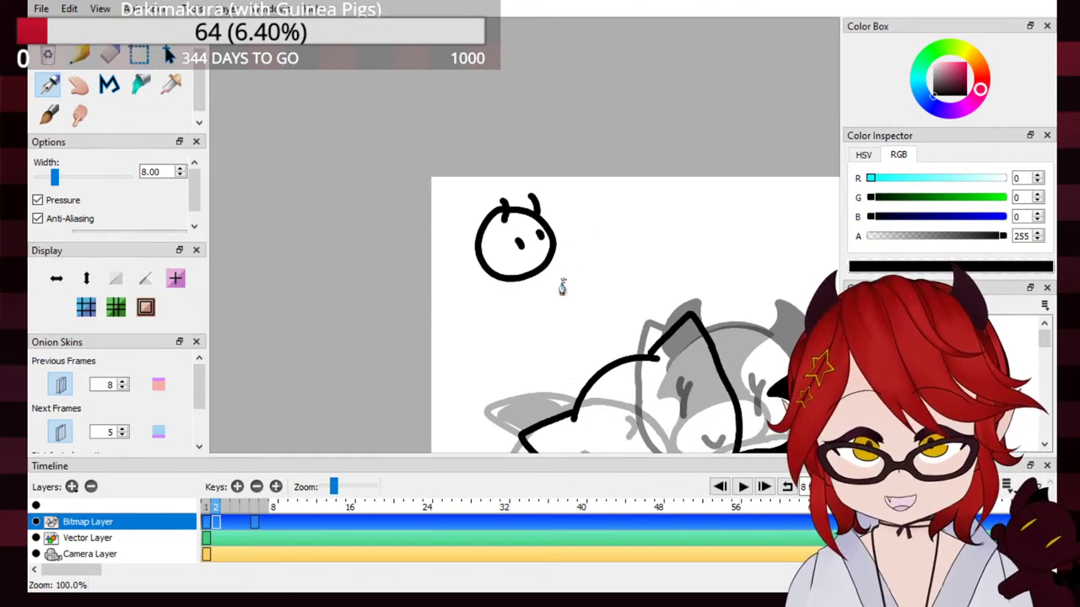
key("ctrl+z")
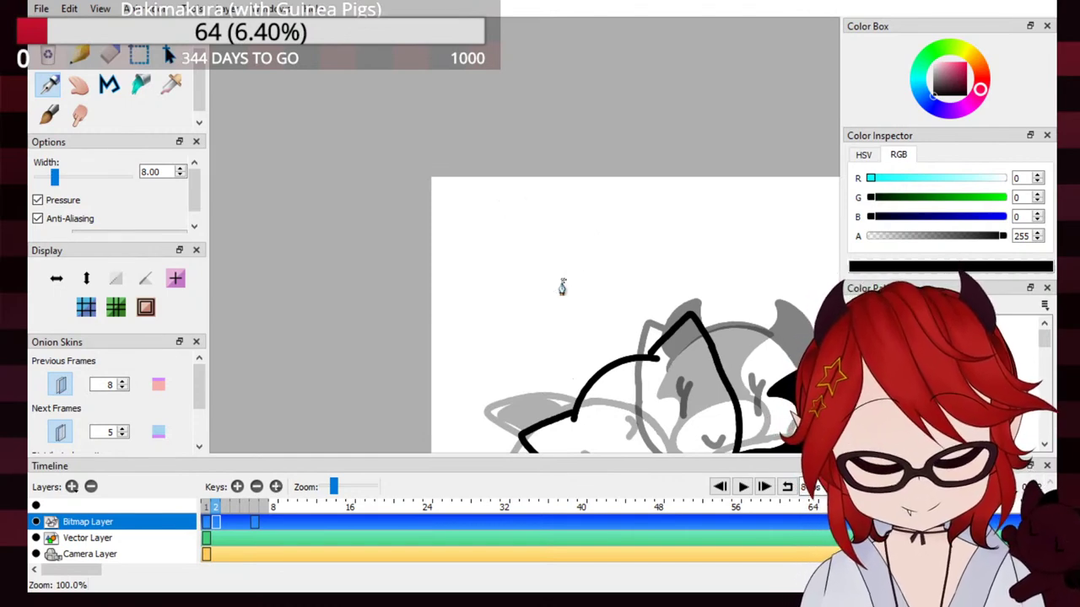
Step: Try several closed-eye strokes on the cat's face, undoing each attempt
scroll(540, 150, "down", 5)
scroll(540, 150, "right", 5)
left_click_drag(633, 235, 539, 270)
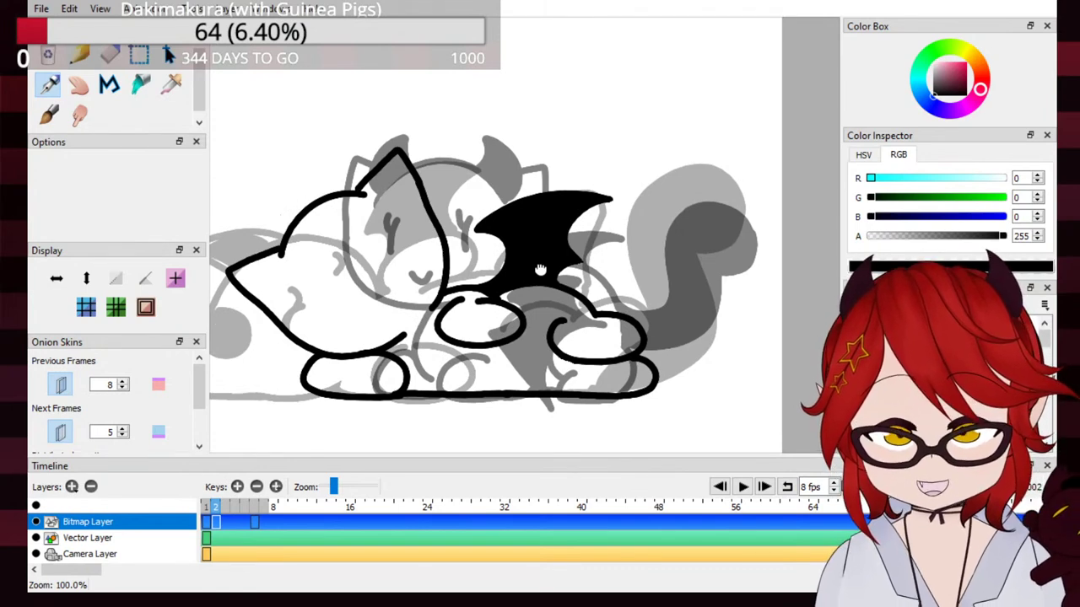
mouse_move(539, 270)
left_mouse_down()
mouse_move(691, 270)
mouse_move(532, 312)
mouse_move(641, 373)
mouse_move(519, 270)
mouse_move(511, 302)
mouse_move(549, 250)
left_mouse_up()
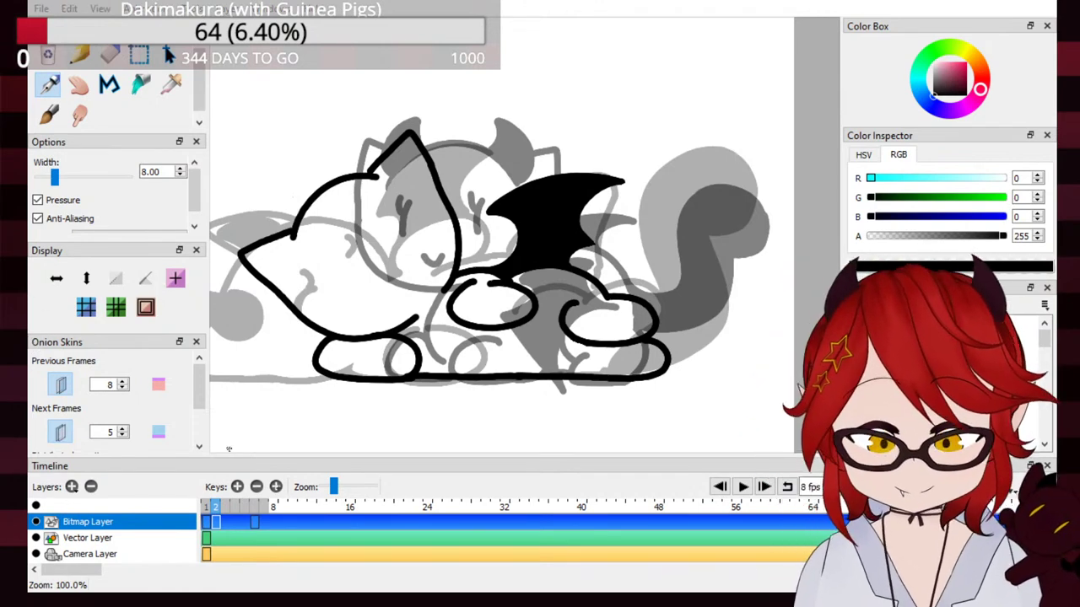
left_click_drag(497, 239, 564, 230)
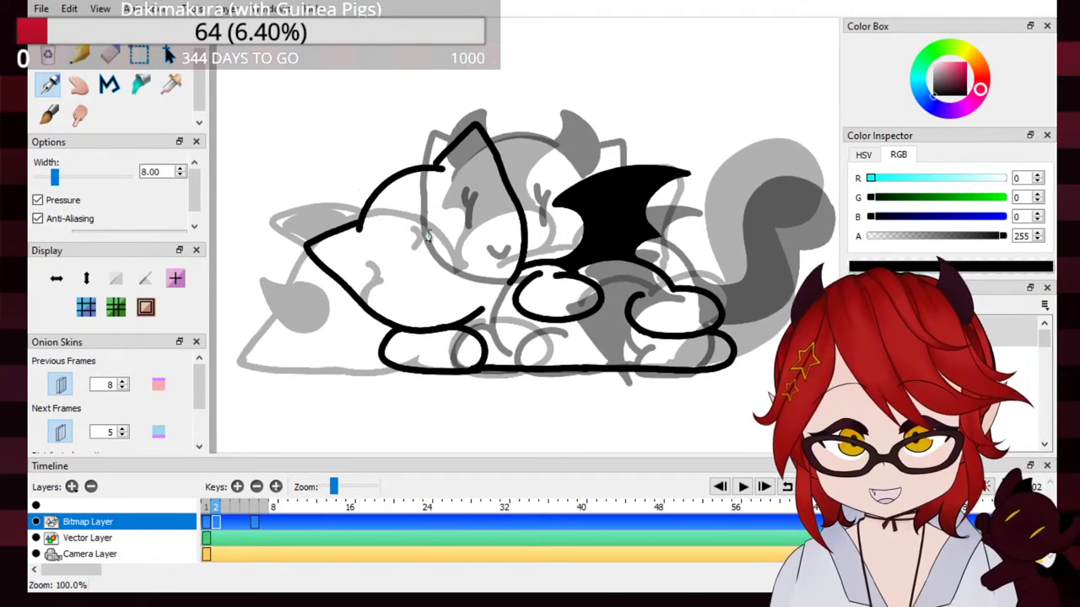
mouse_move(394, 278)
left_mouse_down()
mouse_move(420, 270)
mouse_move(407, 283)
mouse_move(417, 268)
mouse_move(402, 251)
left_mouse_up()
key("ctrl+z")
key("ctrl+z")
key("ctrl+z")
mouse_move(453, 206)
left_mouse_down()
mouse_move(467, 227)
mouse_move(466, 276)
mouse_move(474, 268)
left_mouse_up()
key("ctrl+z")
left_click_drag(408, 236, 413, 251)
left_click_drag(460, 202, 465, 215)
key("ctrl+z")
key("ctrl+z")
key("ctrl+z")
key("ctrl+z")
key("ctrl+z")
Step: Draw two closed eyes with short lashes and a small smiling mouth on the in-between cat's face
left_click_drag(406, 274, 426, 262)
key("ctrl+z")
key("ctrl+z")
left_click_drag(464, 192, 469, 229)
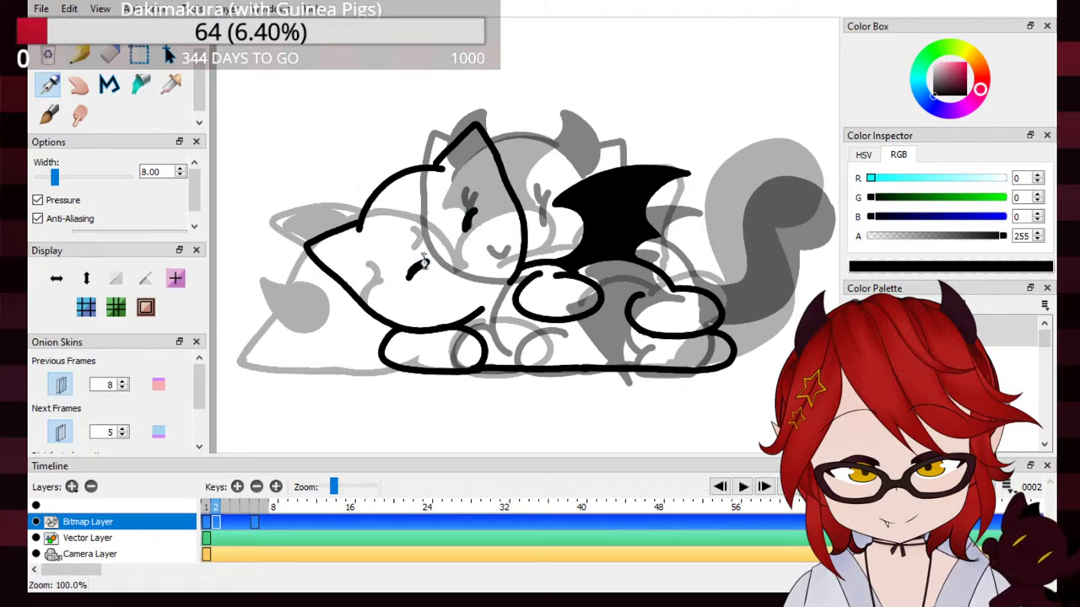
left_click_drag(469, 194, 467, 215)
left_click_drag(415, 248, 415, 261)
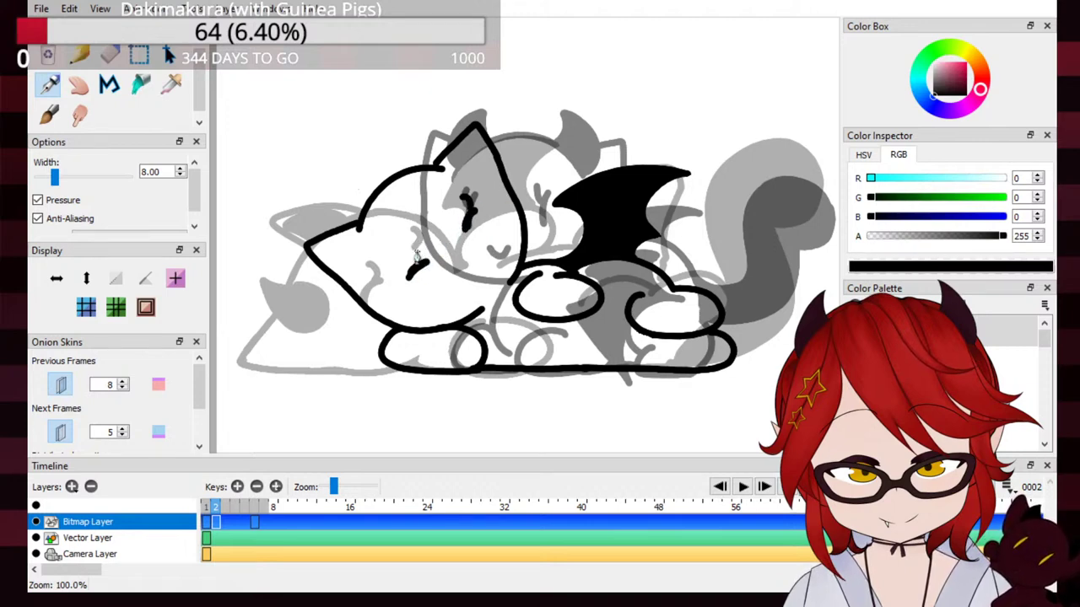
left_click_drag(485, 261, 471, 272)
Step: Draw a pointed horn with a rounded base beside each ear and fill both horns with black
mouse_move(380, 210)
left_mouse_down()
mouse_move(351, 211)
mouse_move(387, 251)
mouse_move(386, 209)
left_mouse_up()
left_click_drag(430, 173, 464, 181)
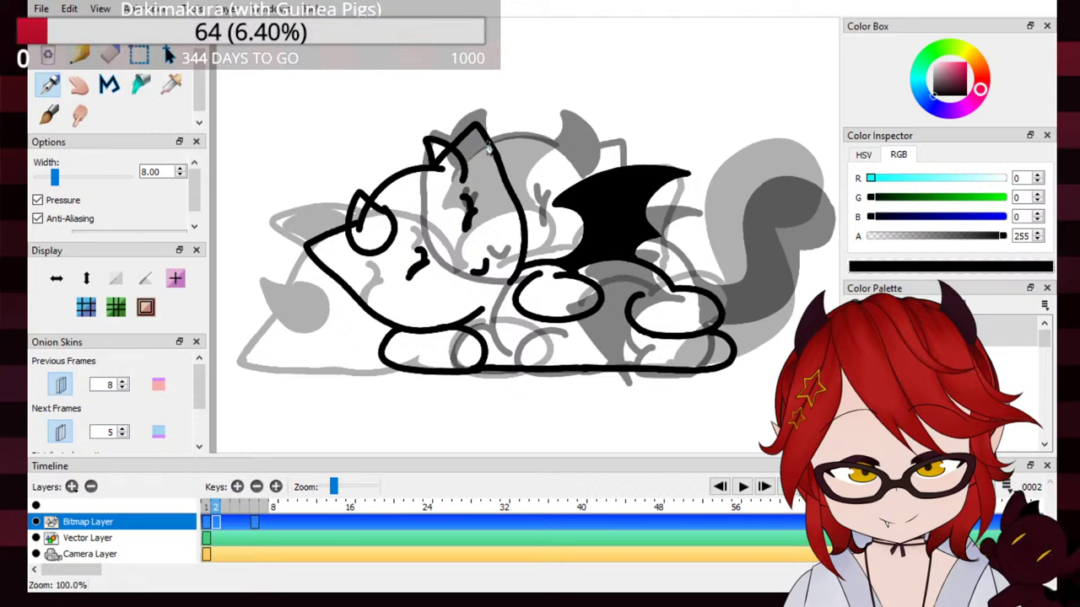
key("ctrl+z")
left_click_drag(428, 172, 464, 178)
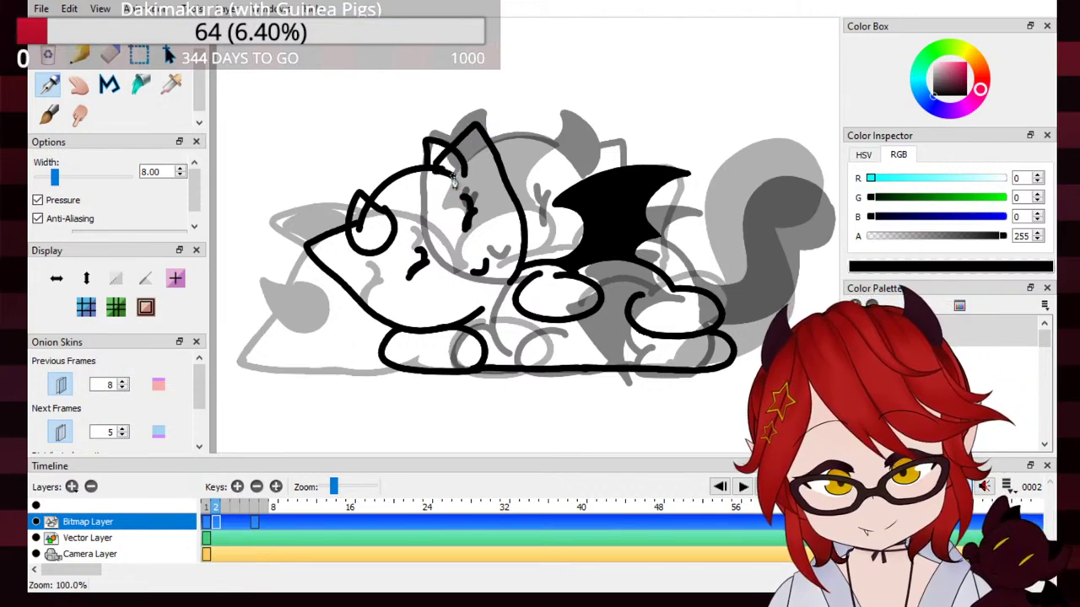
left_click_drag(443, 170, 461, 182)
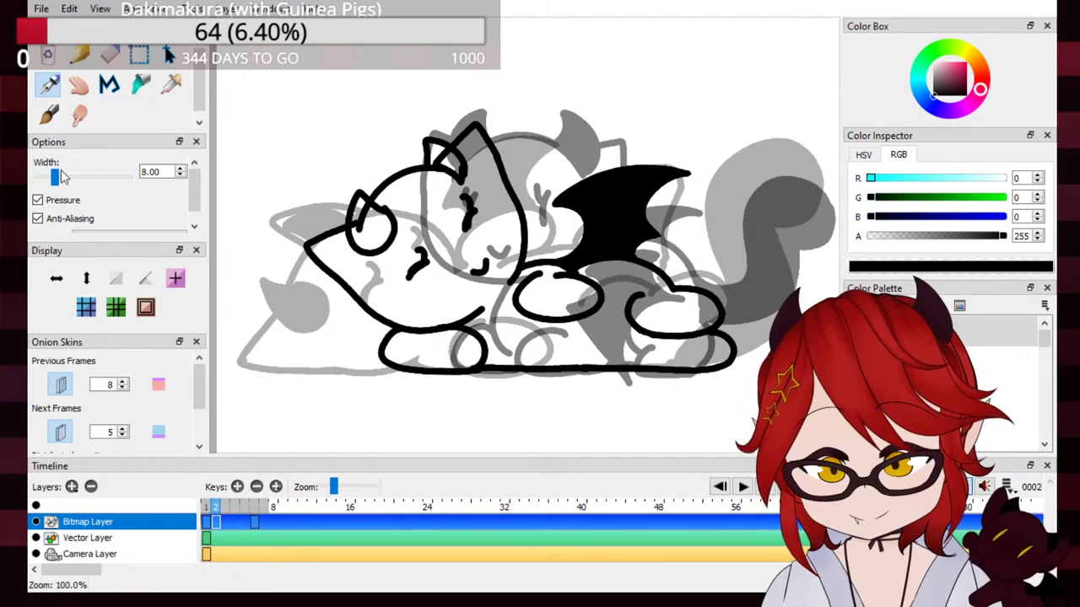
left_click(141, 84)
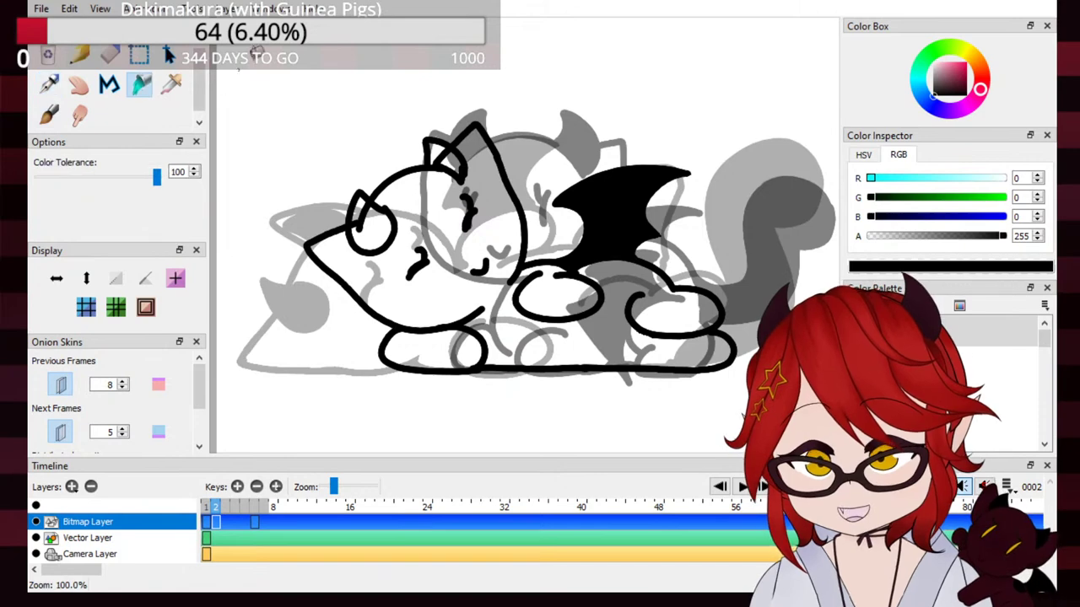
left_click(369, 212)
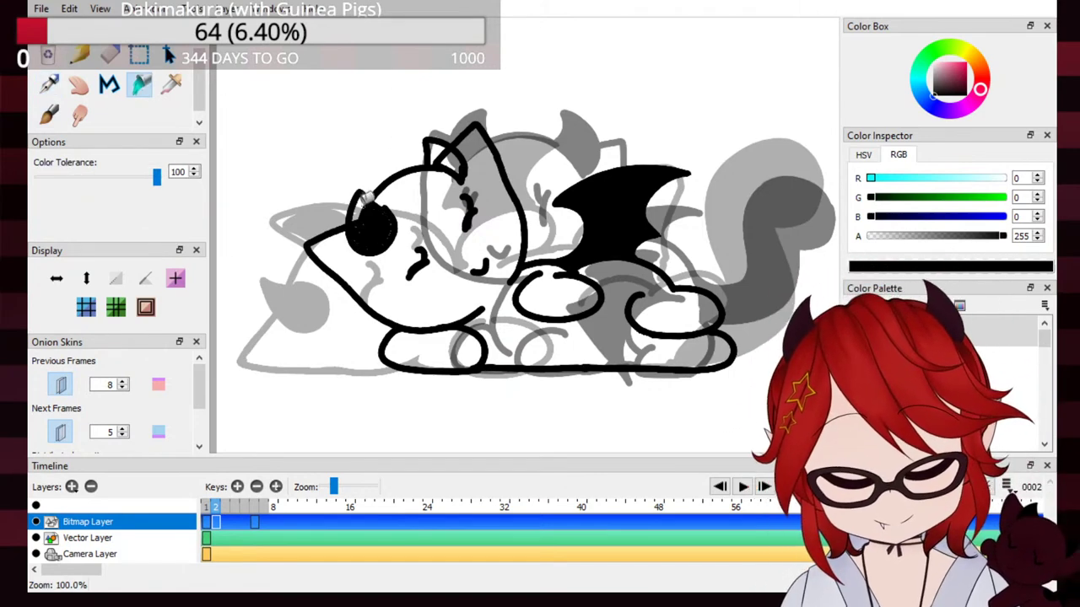
left_click(444, 152)
Step: Draw the small black tip of the far wing showing behind the head, just below the raised ear
left_click(48, 84)
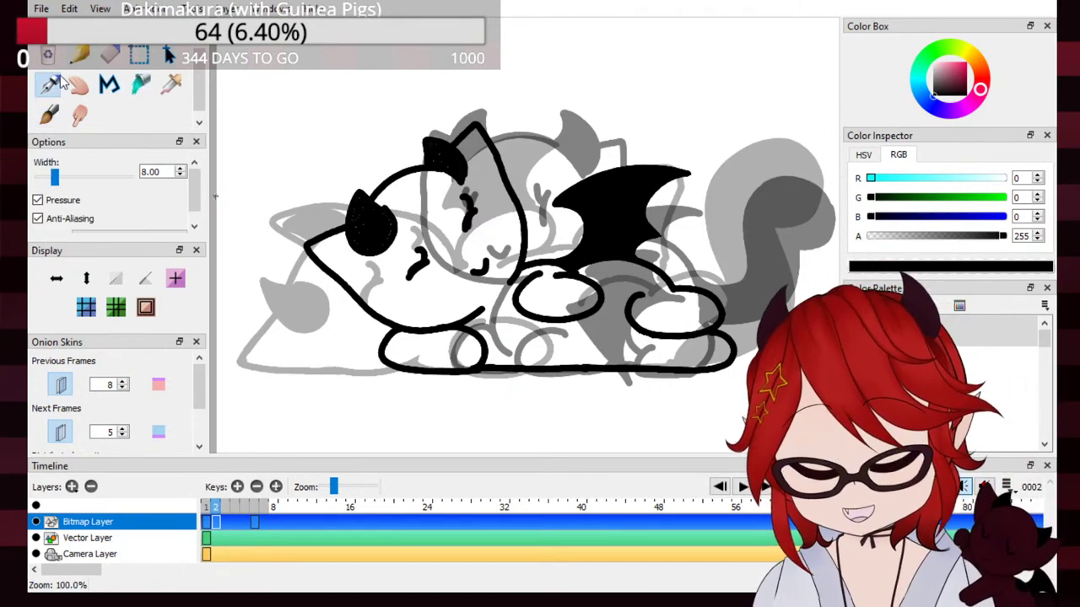
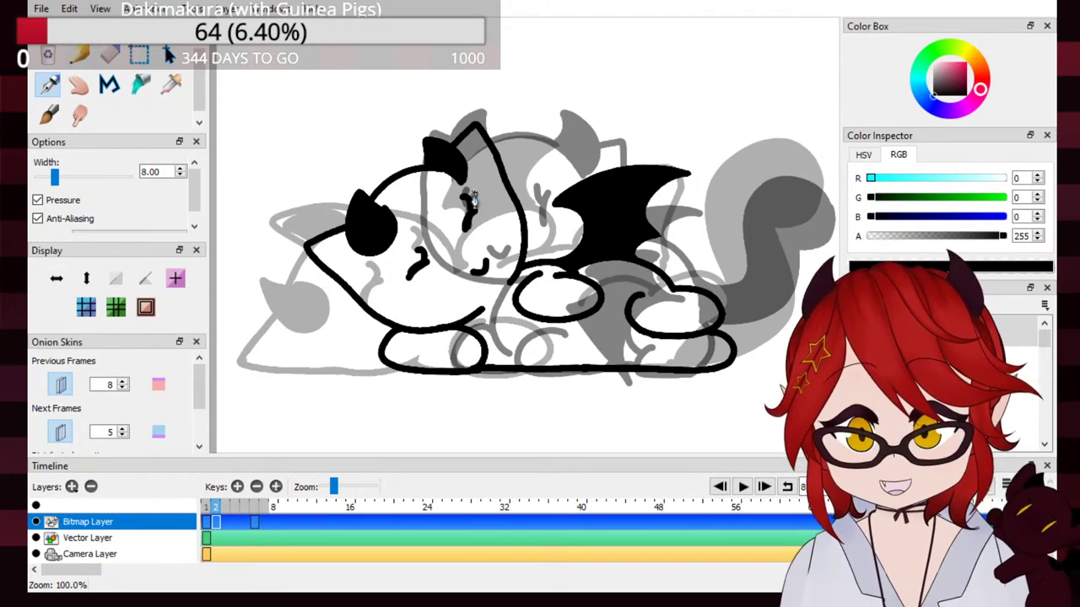
key("e")
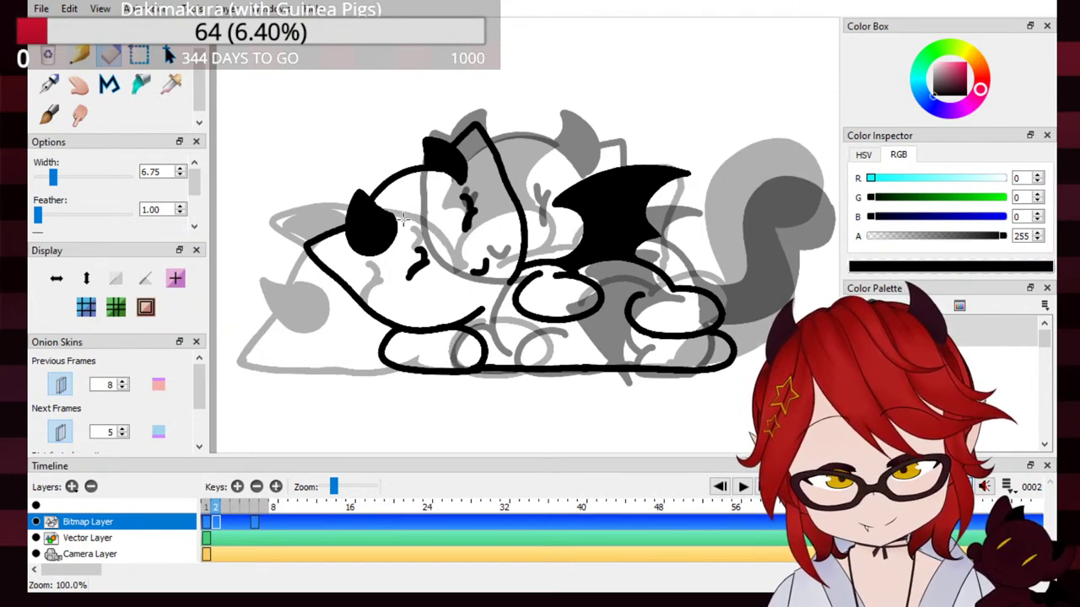
left_click(48, 84)
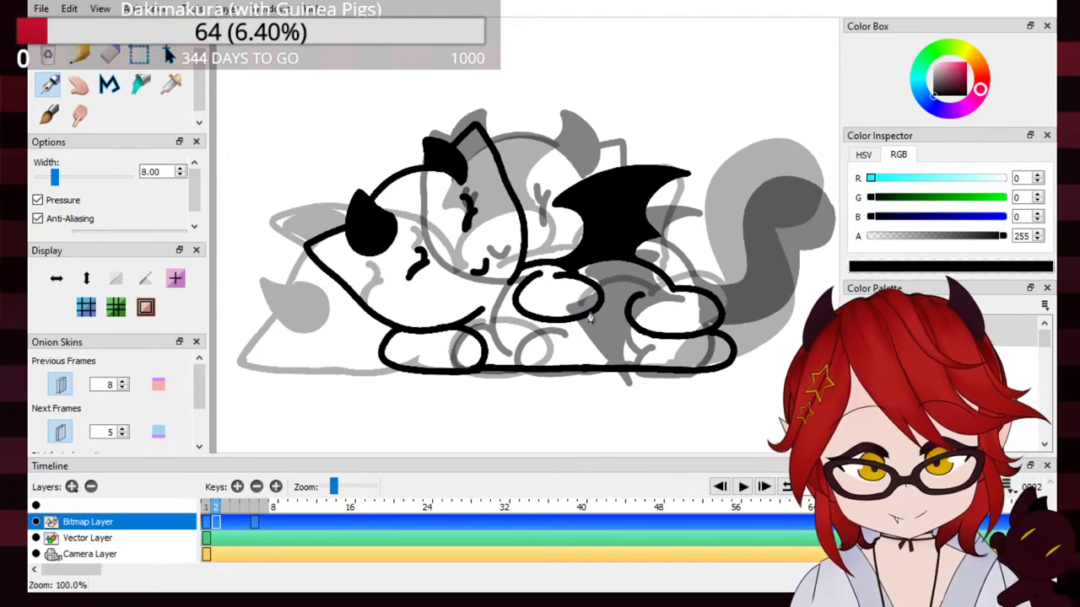
mouse_move(530, 261)
left_mouse_down()
mouse_move(539, 182)
mouse_move(518, 189)
left_mouse_up()
key("ctrl+z")
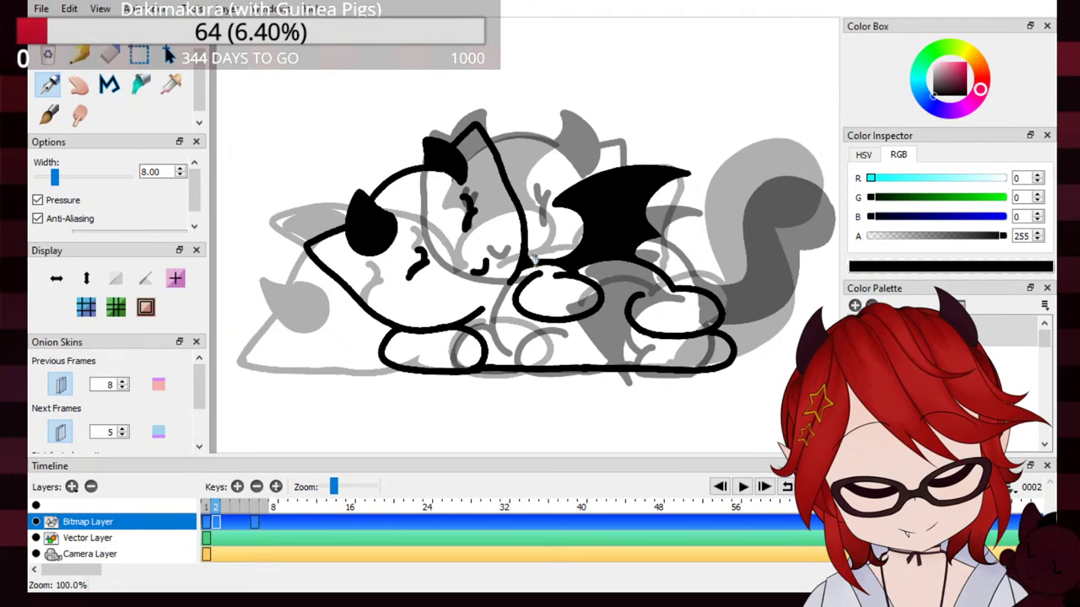
left_click_drag(536, 165, 509, 187)
key("ctrl+z")
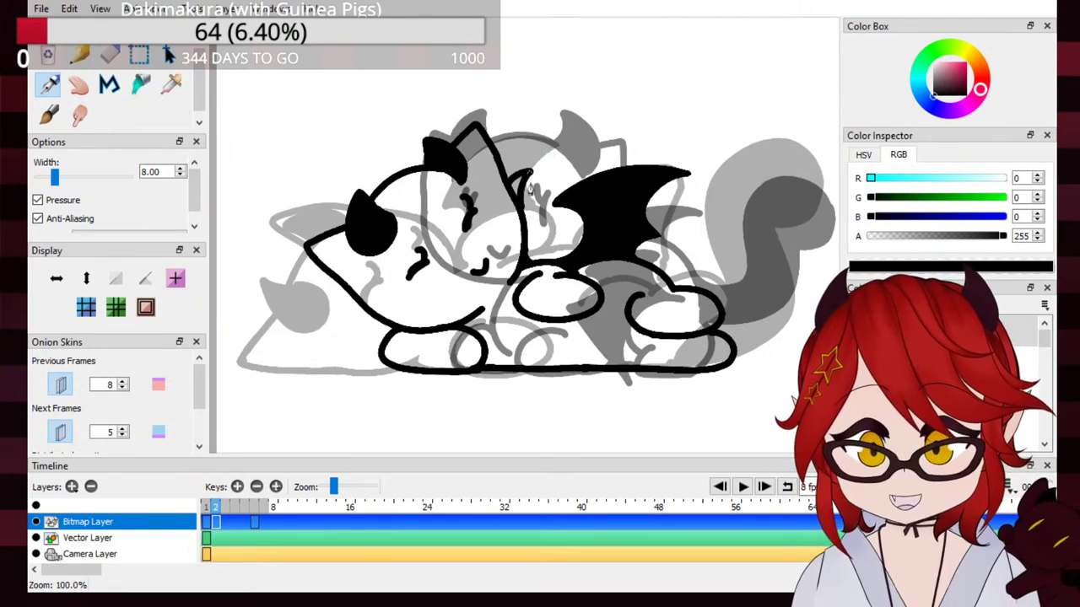
key("ctrl+z")
mouse_move(517, 203)
left_mouse_down()
mouse_move(522, 177)
mouse_move(510, 168)
mouse_move(528, 196)
mouse_move(515, 201)
mouse_move(530, 171)
mouse_move(507, 177)
mouse_move(526, 200)
mouse_move(507, 179)
mouse_move(516, 189)
mouse_move(519, 174)
mouse_move(523, 258)
left_mouse_up()
key("ctrl+z")
key("ctrl+z")
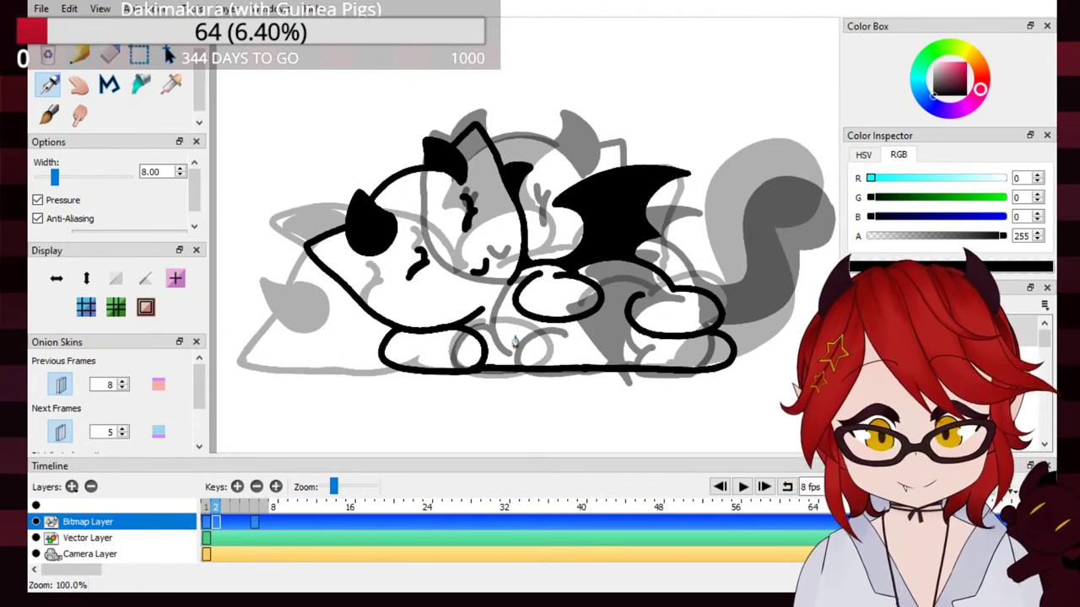
key("e")
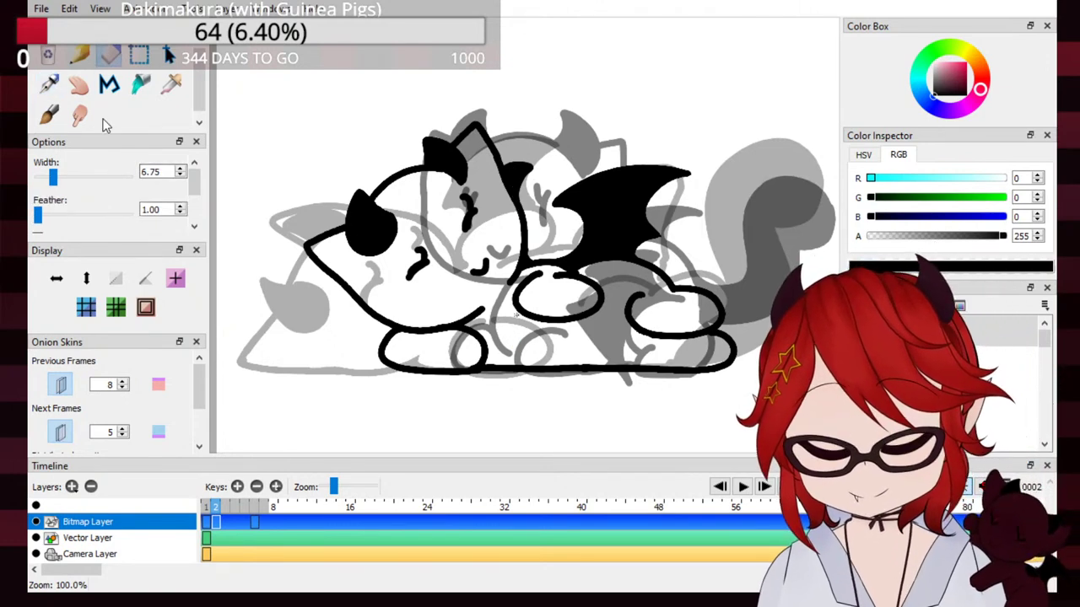
left_click_drag(414, 172, 474, 190)
key("ctrl+z")
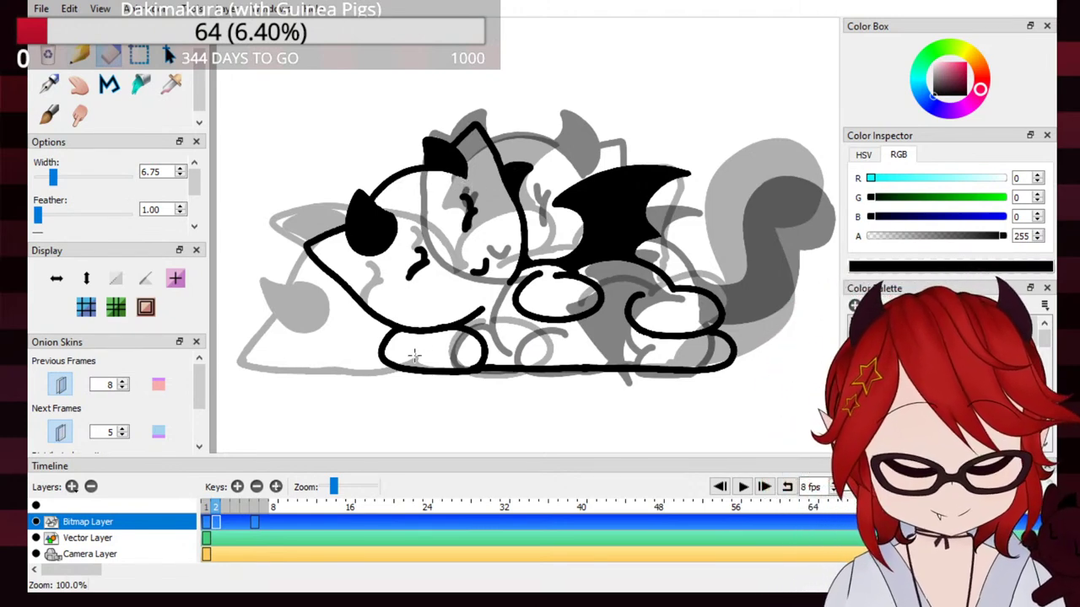
key("b")
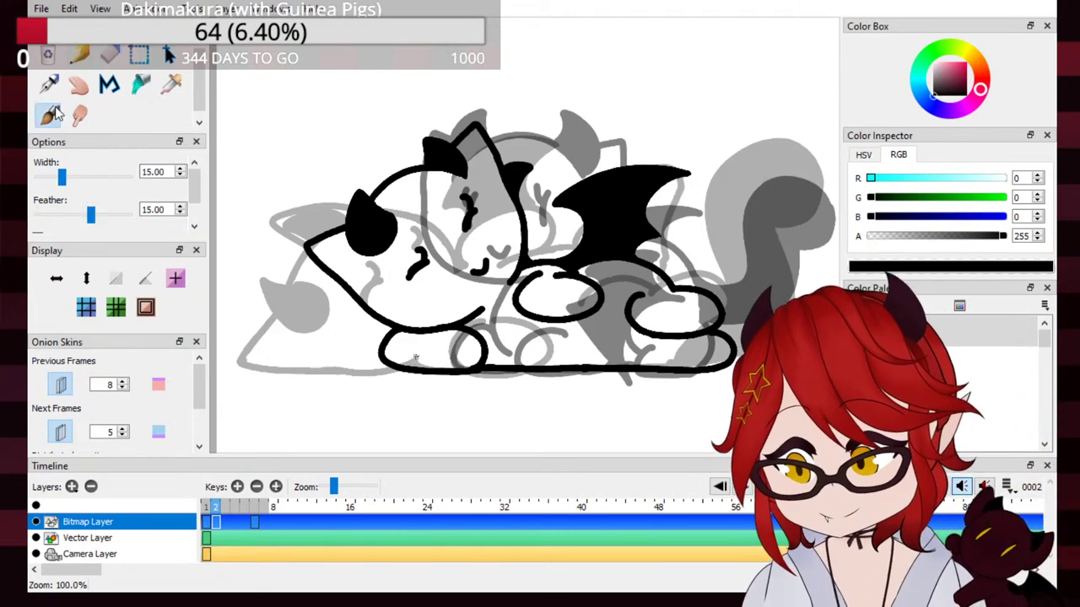
Step: Draw the tail outline rising from the hip and curving over into a rounded, curled tip
key("p")
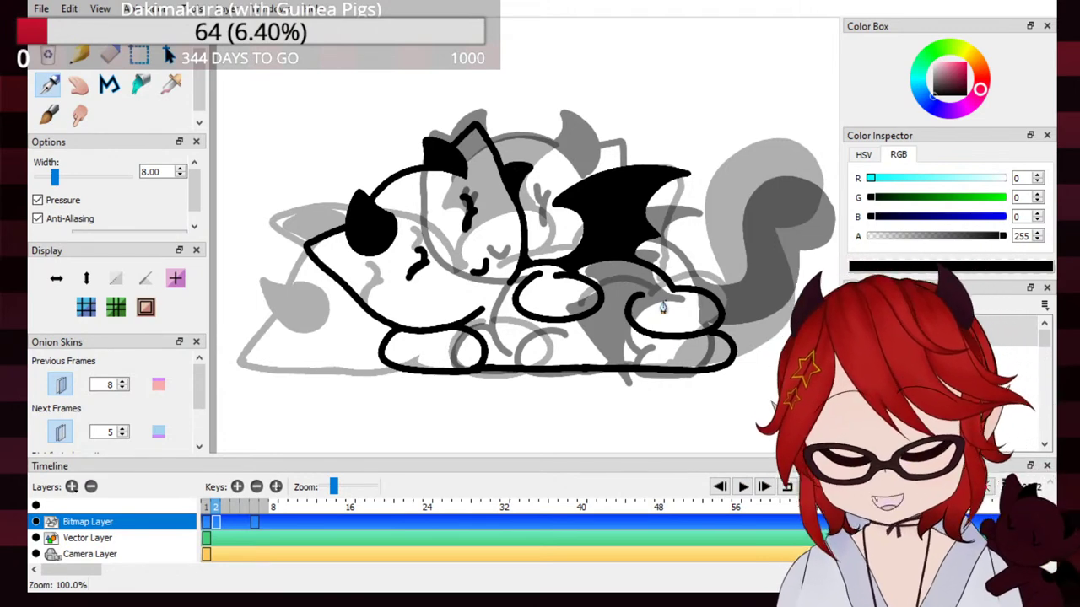
mouse_move(671, 291)
left_mouse_down()
mouse_move(796, 169)
mouse_move(763, 205)
mouse_move(778, 228)
mouse_move(804, 221)
mouse_move(813, 199)
mouse_move(811, 214)
mouse_move(767, 212)
mouse_move(722, 303)
left_mouse_up()
key("ctrl+z")
key("ctrl+z")
key("ctrl+z")
mouse_move(776, 218)
left_mouse_down()
mouse_move(781, 248)
mouse_move(732, 304)
left_mouse_up()
key("ctrl+z")
mouse_move(772, 211)
left_mouse_down()
mouse_move(744, 310)
mouse_move(723, 309)
left_mouse_up()
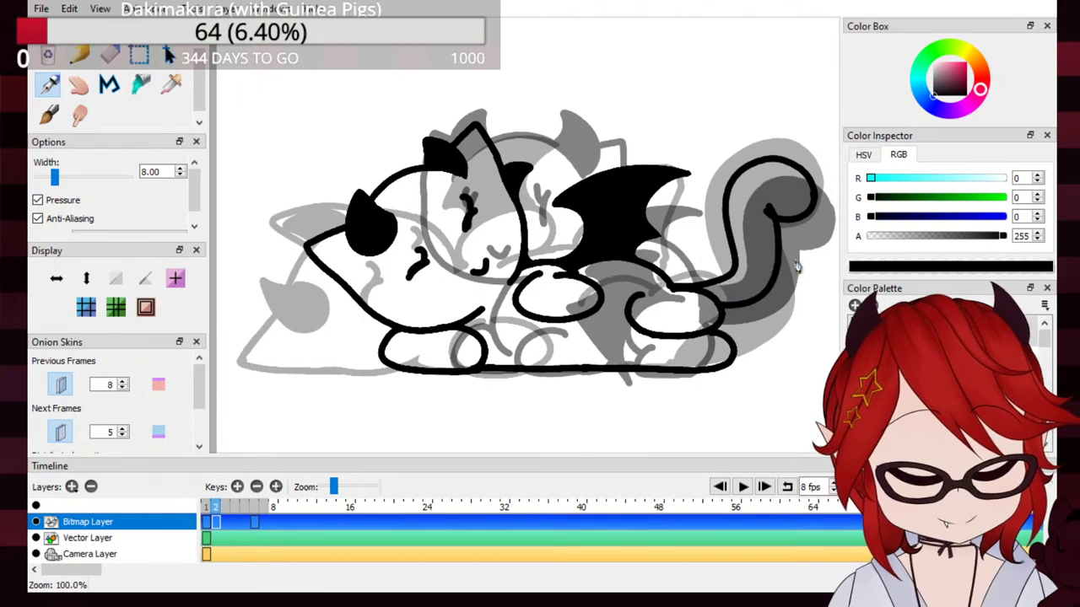
Step: Redraw the tail's rear edge as one curve between the curled tip and the hind paw
key("ctrl+z")
left_click_drag(774, 221, 717, 301)
key("ctrl+z")
left_click_drag(776, 221, 728, 314)
key("ctrl+z")
mouse_move(771, 215)
left_mouse_down()
mouse_move(776, 252)
mouse_move(706, 322)
mouse_move(741, 309)
mouse_move(729, 320)
mouse_move(761, 205)
left_mouse_up()
key("ctrl+z")
key("ctrl+z")
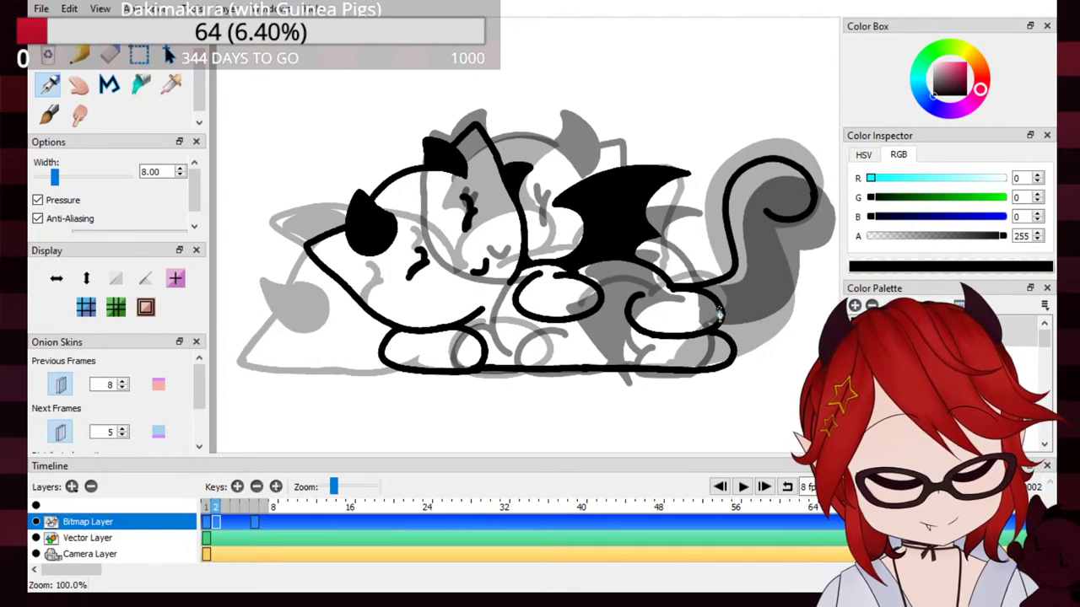
mouse_move(718, 315)
left_mouse_down()
mouse_move(785, 272)
mouse_move(773, 212)
left_mouse_up()
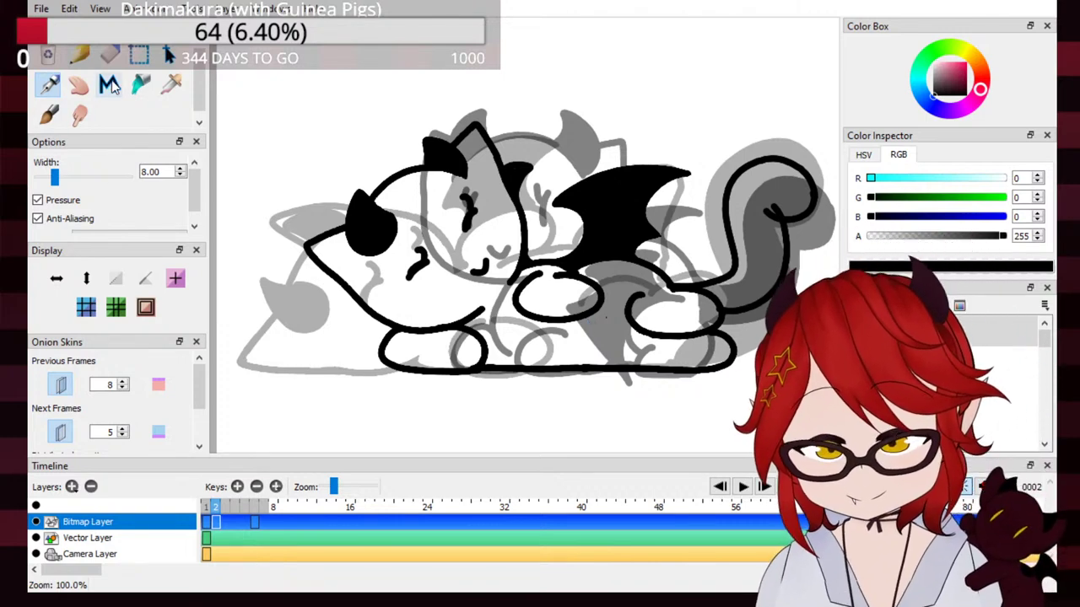
Step: Fill the tail with black
left_click(141, 84)
left_click(761, 212)
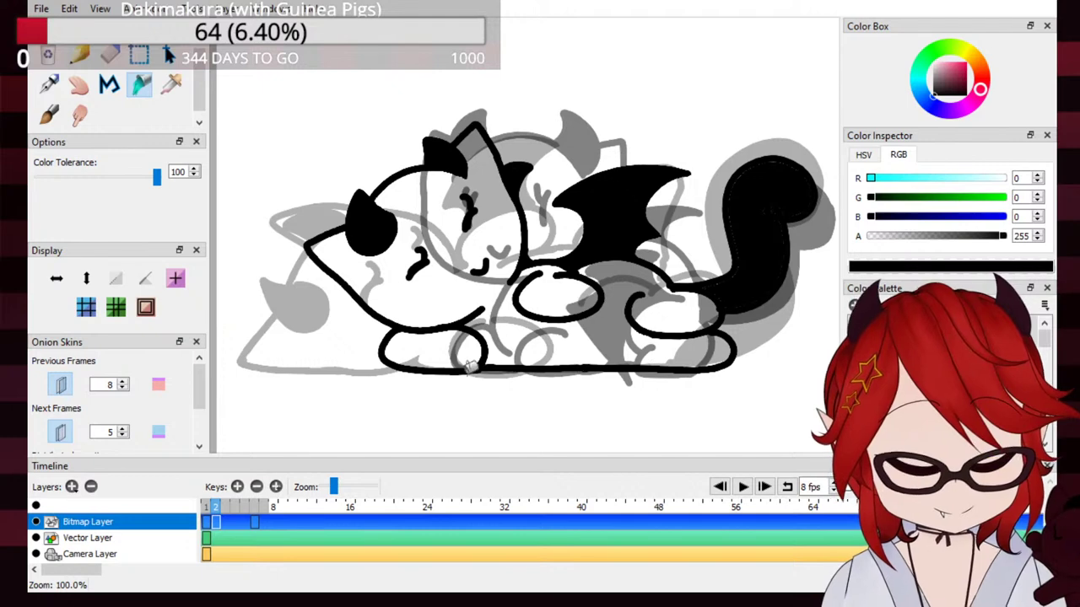
left_click(48, 83)
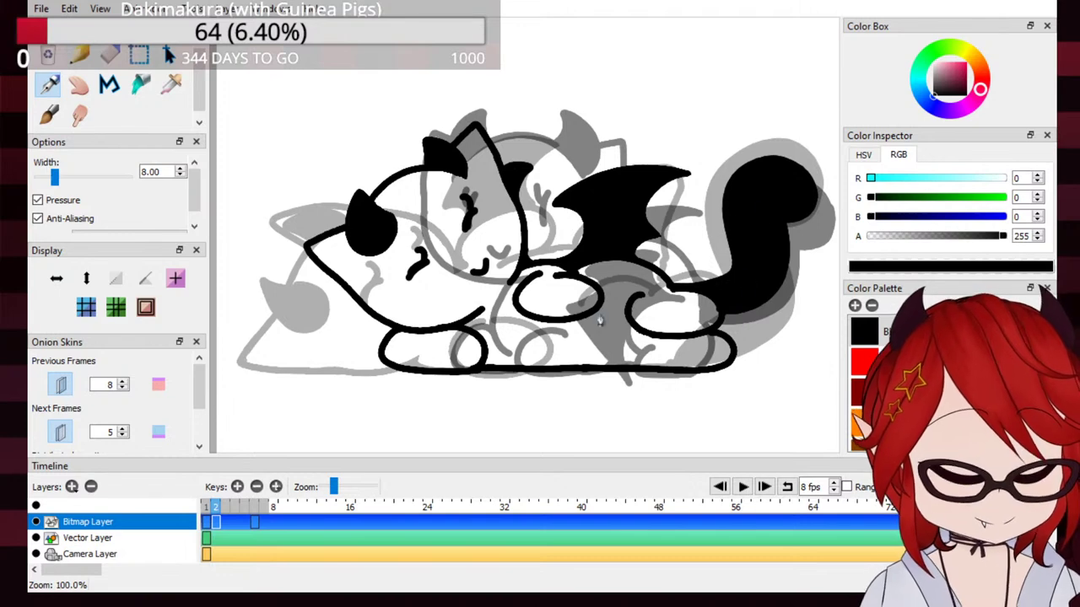
Step: Play the animation to check the new in-between pose, and stop the playback
key("e")
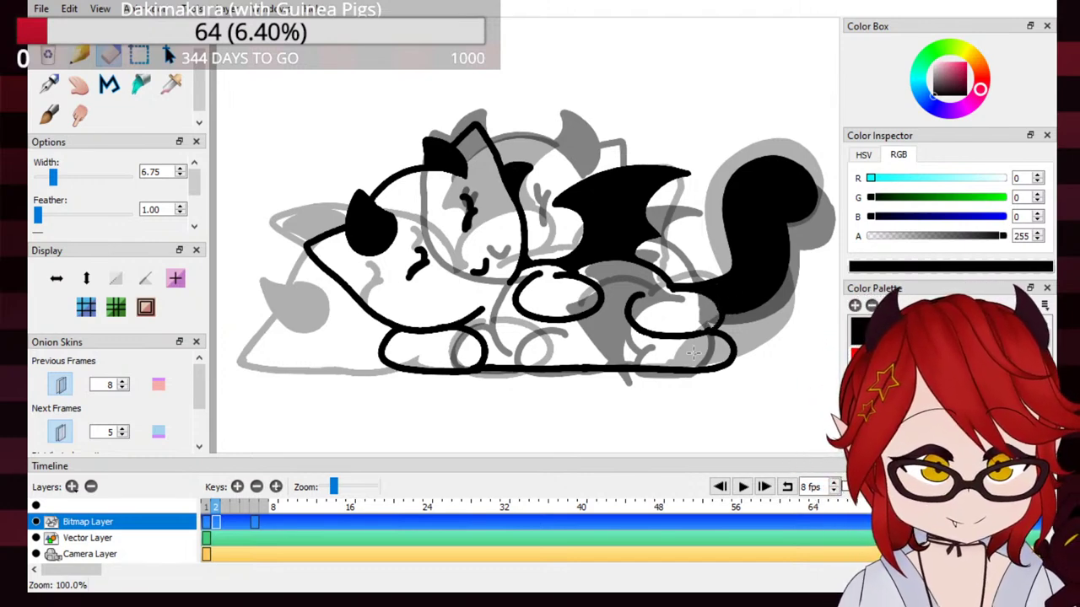
left_click(742, 488)
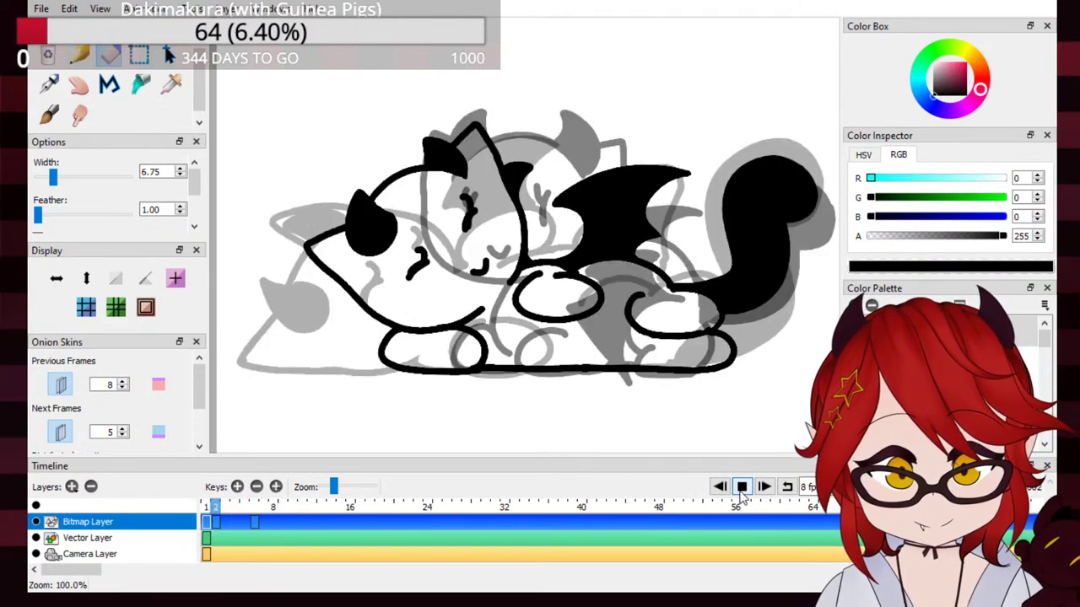
left_click(741, 491)
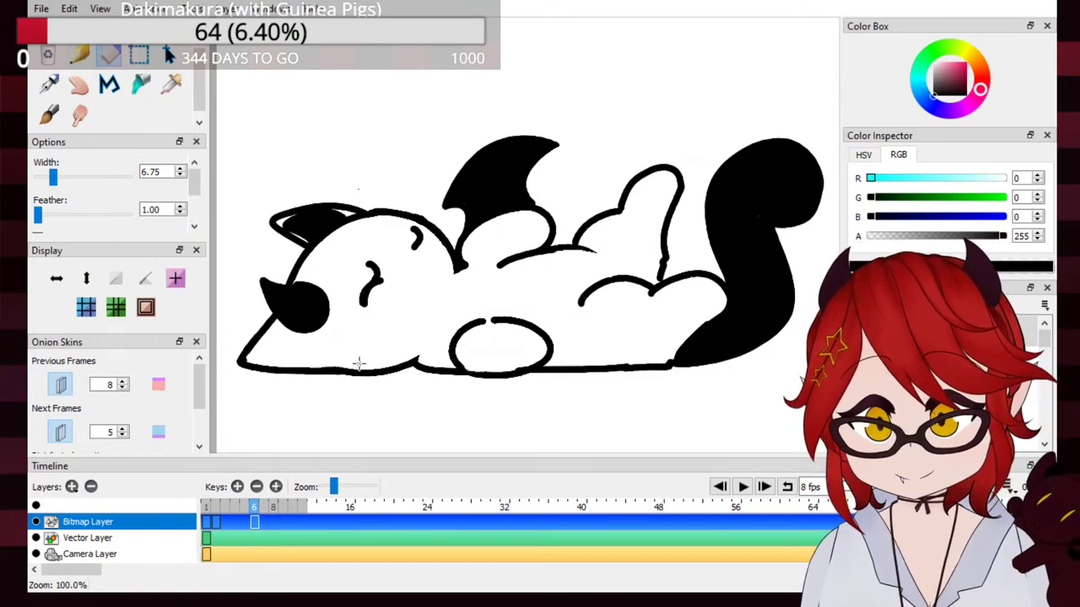
Step: Return to frame 2 and select its keyframe on the Bitmap Layer
left_click(48, 84)
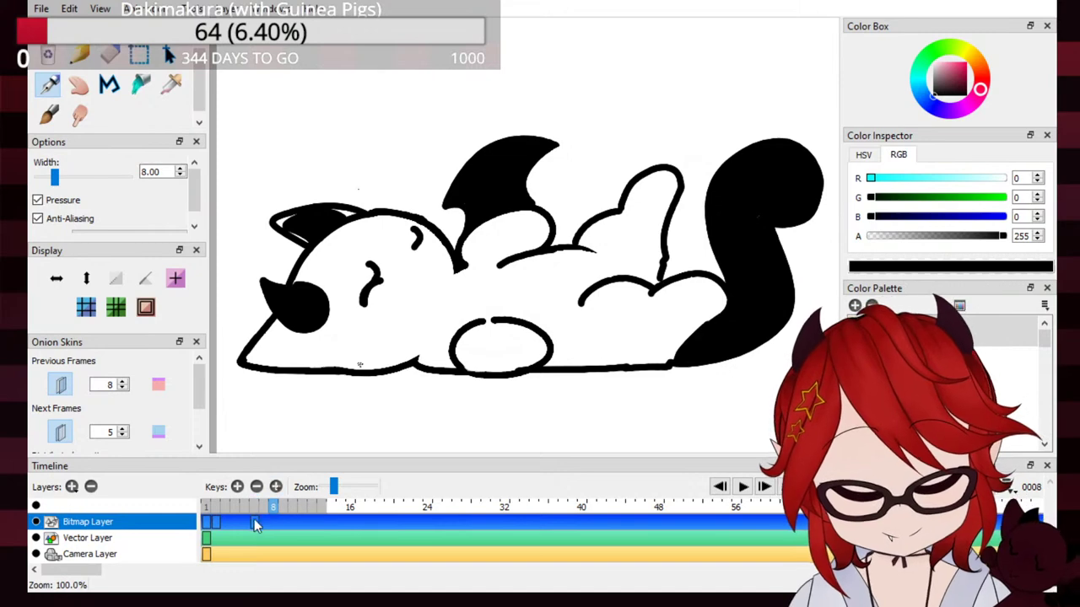
left_click(235, 507)
mouse_move(221, 511)
left_mouse_down()
mouse_move(206, 511)
mouse_move(234, 510)
mouse_move(220, 518)
left_mouse_up()
left_click(235, 509)
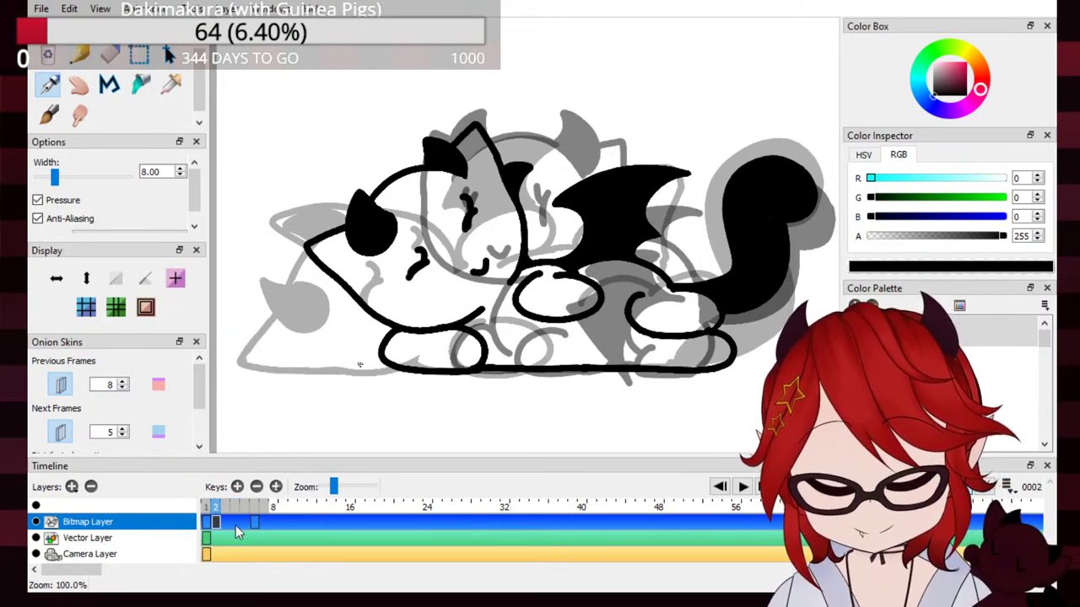
Step: Move the in-between keyframe on the Bitmap Layer from frame 2 to frame 4
left_click(214, 520)
left_click_drag(214, 520, 234, 522)
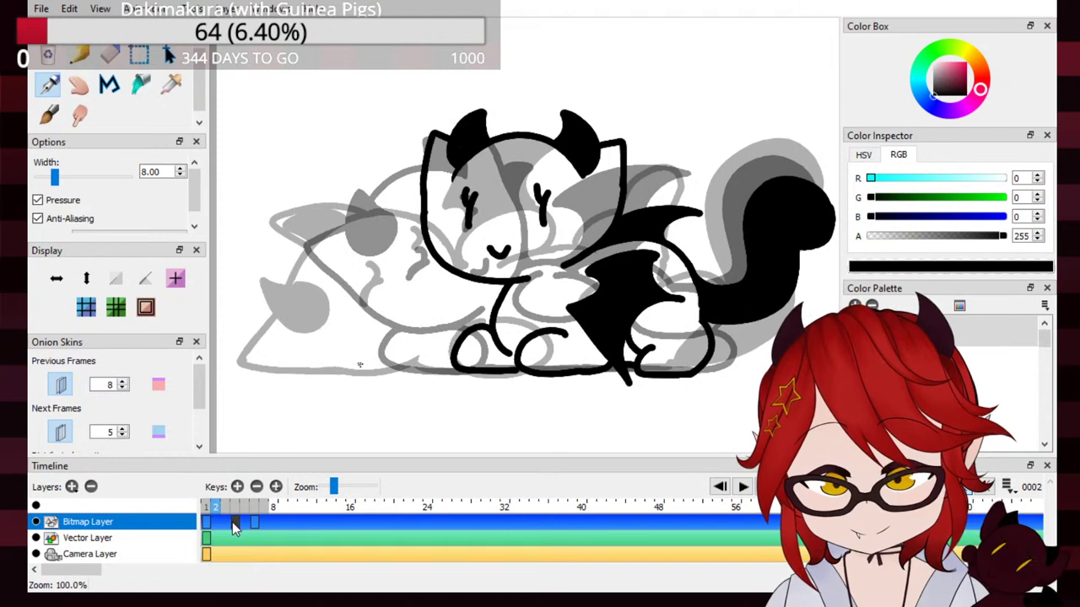
left_click(234, 521)
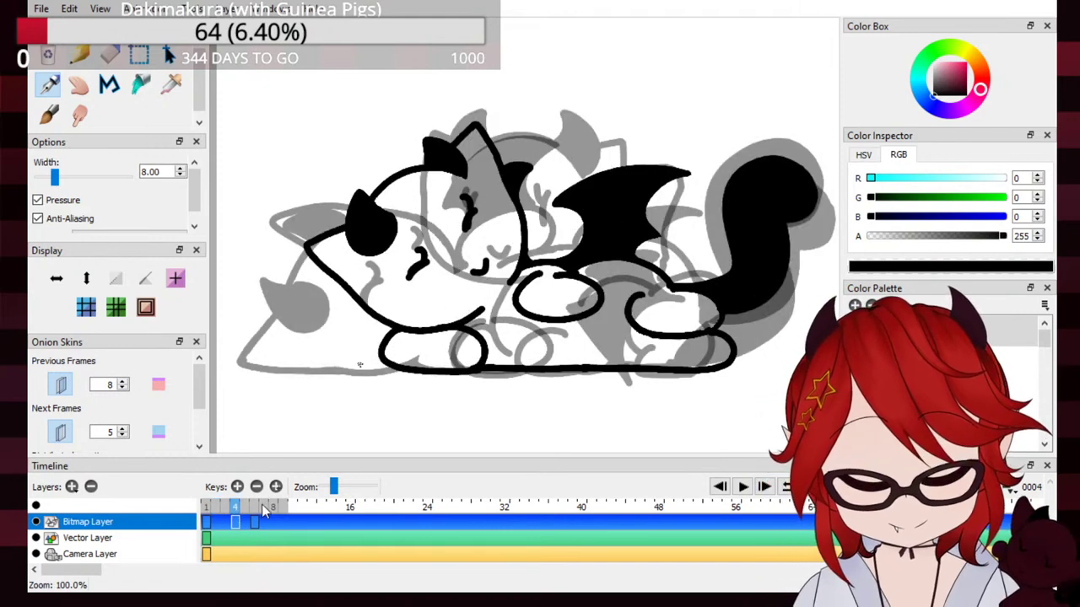
Step: Add an empty keyframe at frame 3 on the Bitmap Layer and hide the onion skins of the previous frames
left_click(256, 509)
left_click(226, 510)
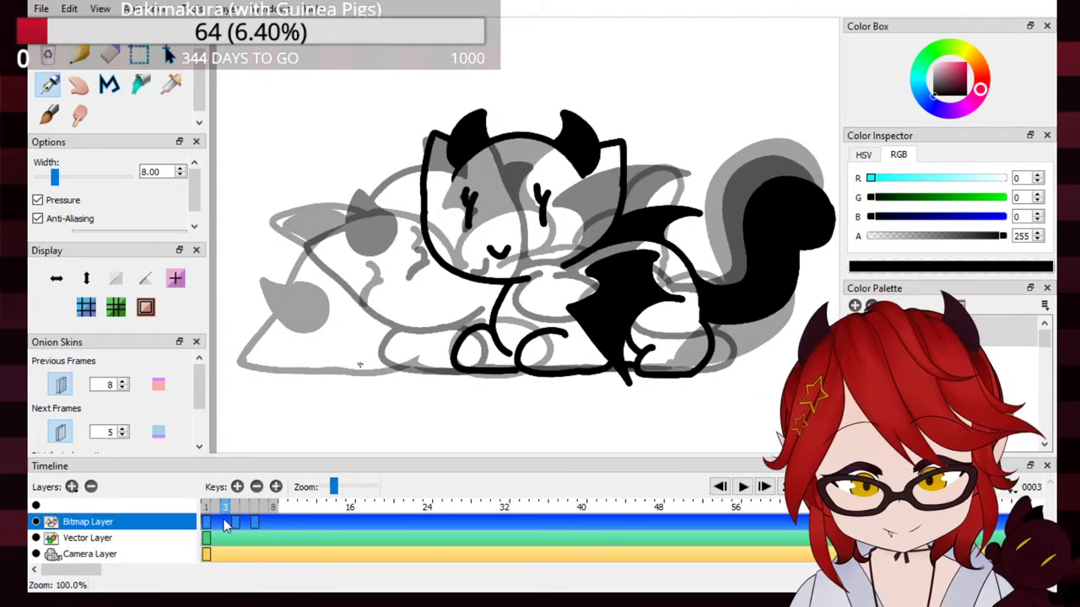
left_click(237, 486)
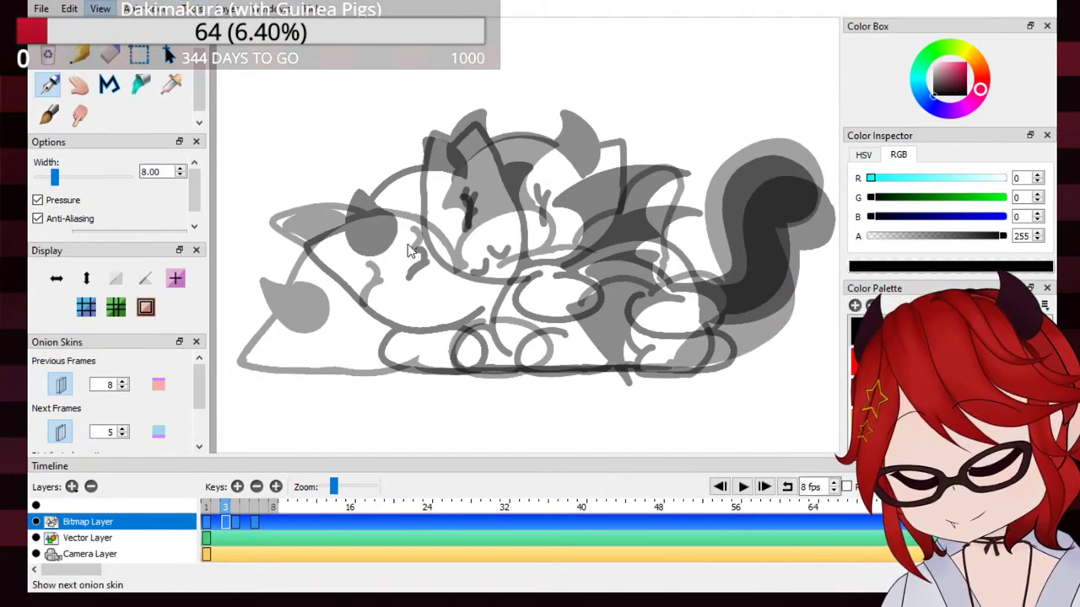
key("o")
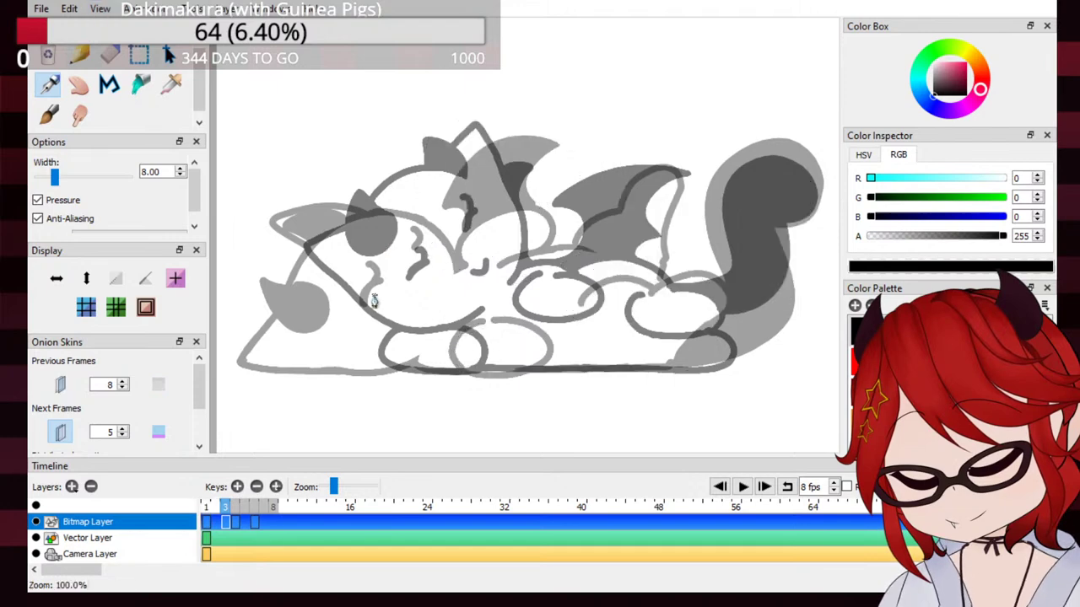
Step: Compare the poses around frame 3 with the previous-frame onion skins shown and hidden
left_click(236, 507)
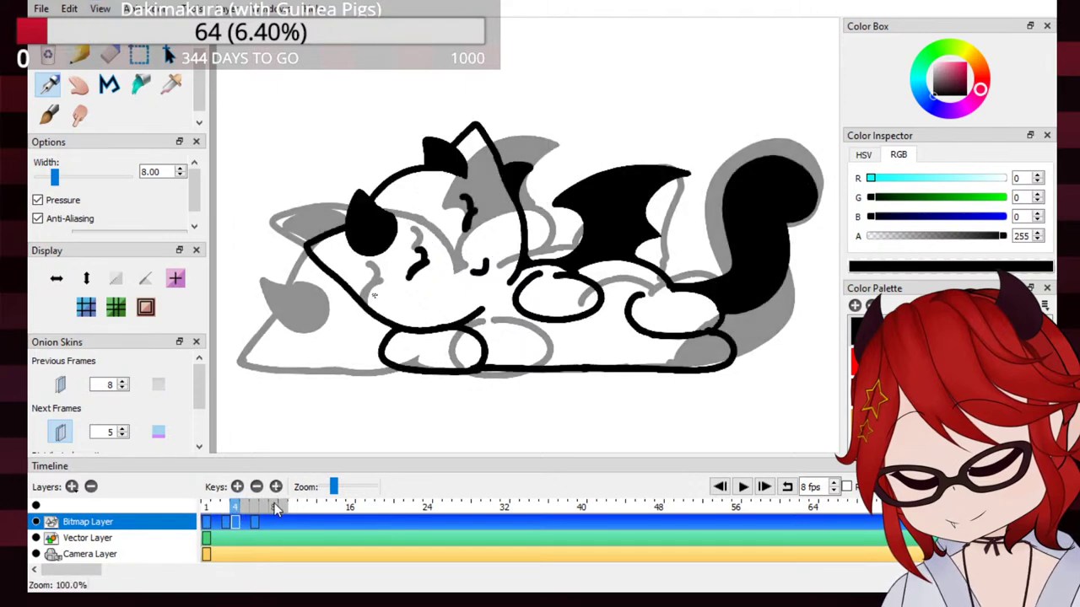
left_click(226, 506)
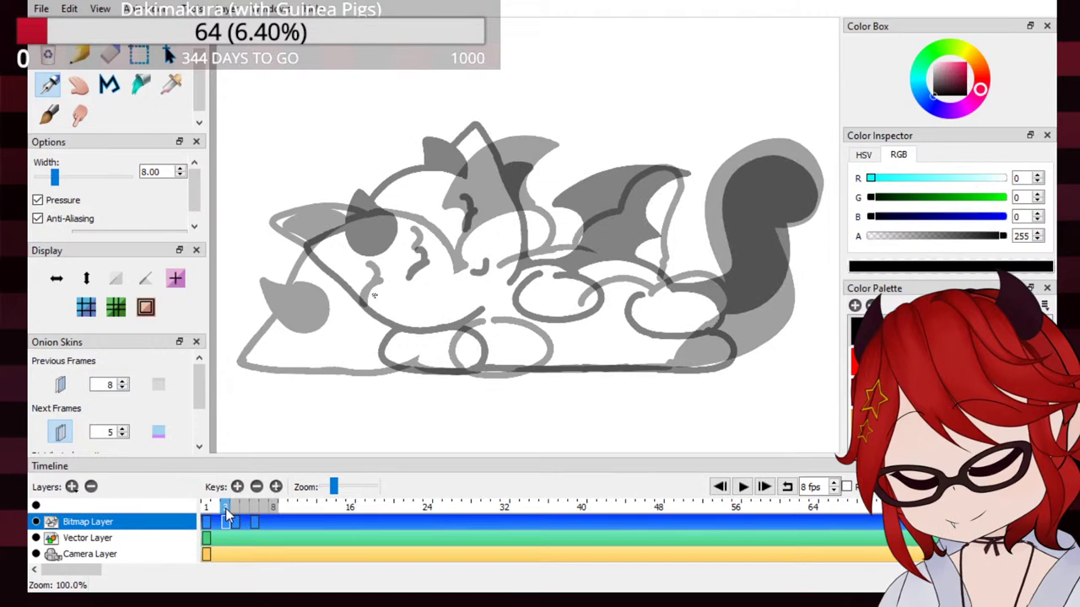
left_click(214, 510)
left_click(226, 506)
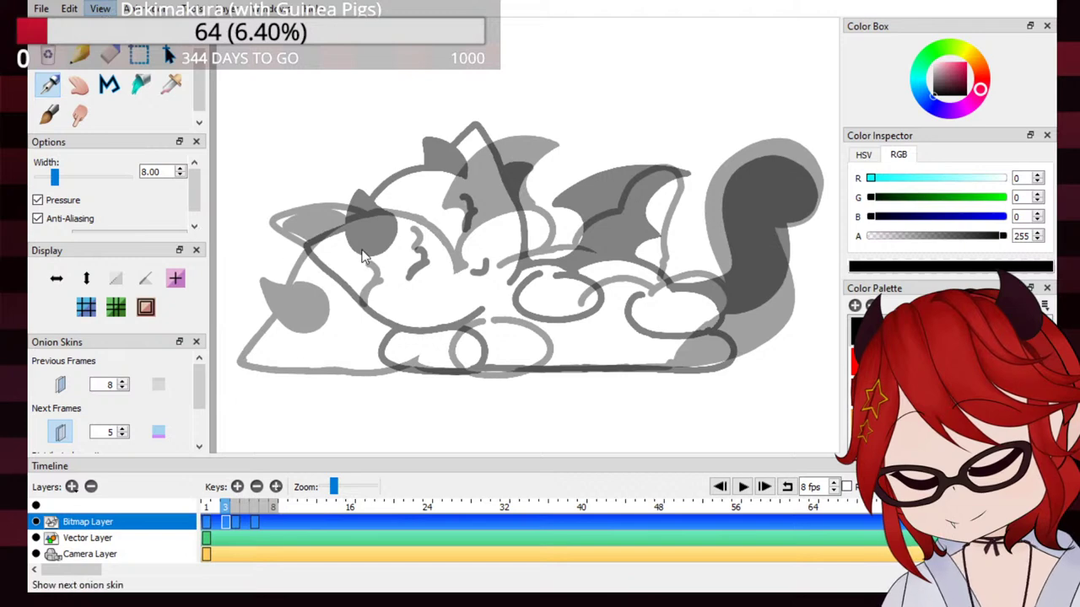
key("alt+o")
key("o")
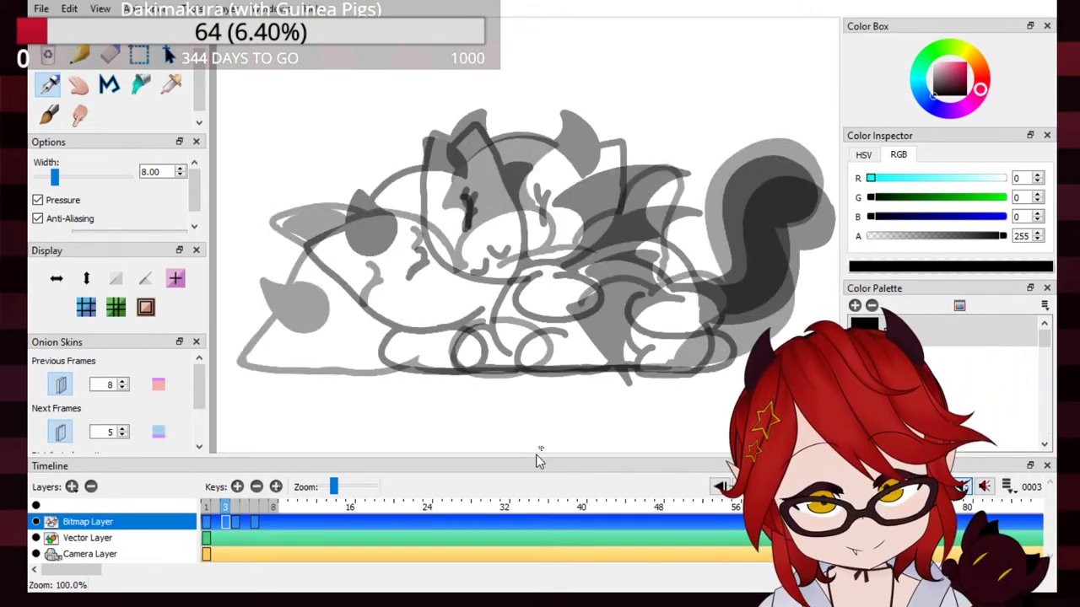
key("alt+o")
key("o")
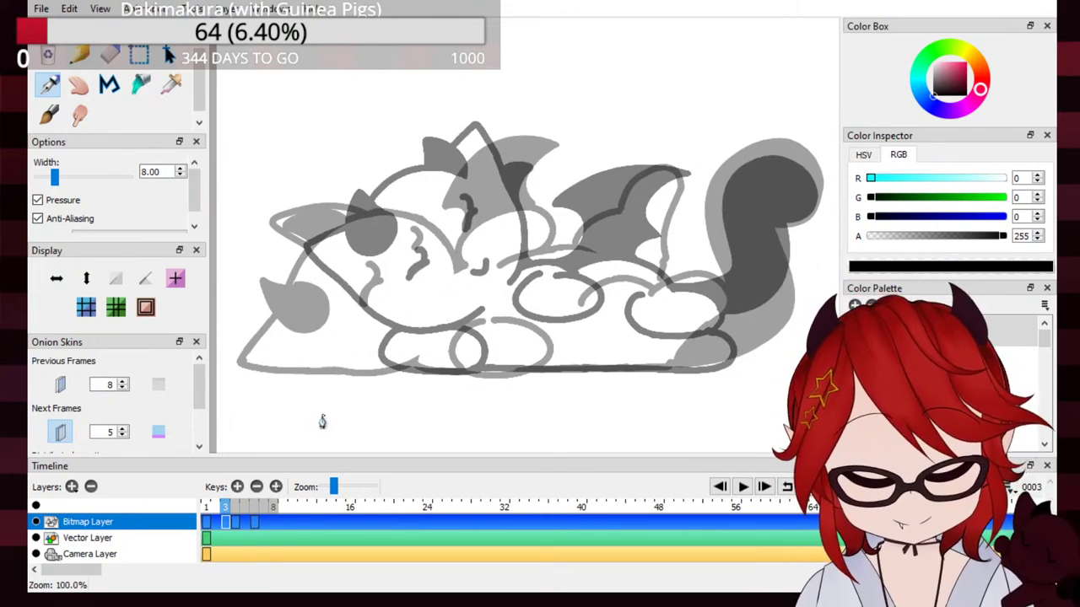
left_click_drag(350, 234, 441, 172)
key("ctrl+z")
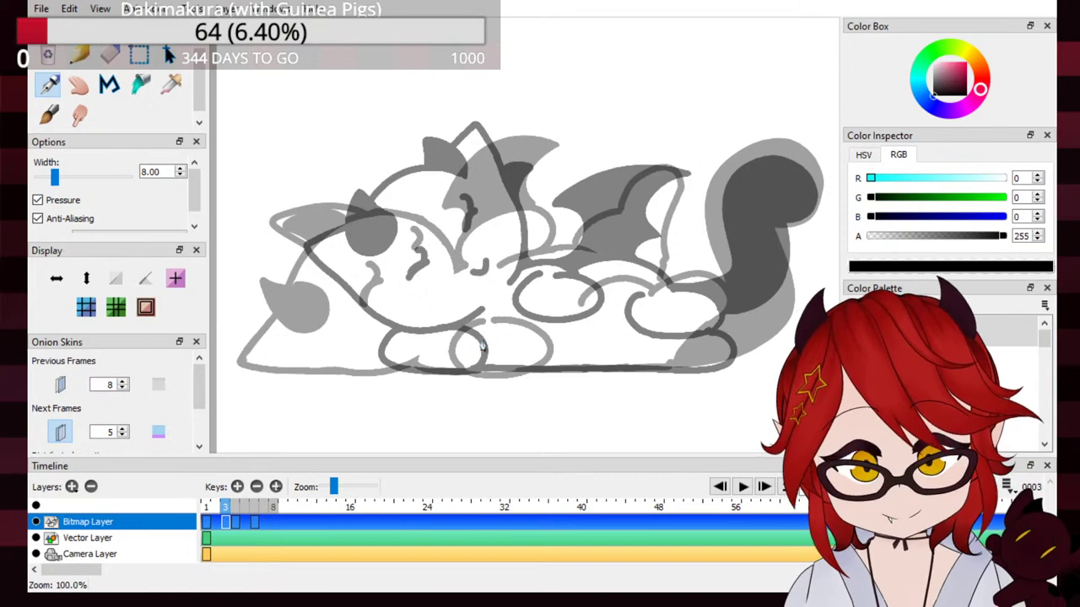
scroll(480, 344, "down", 1)
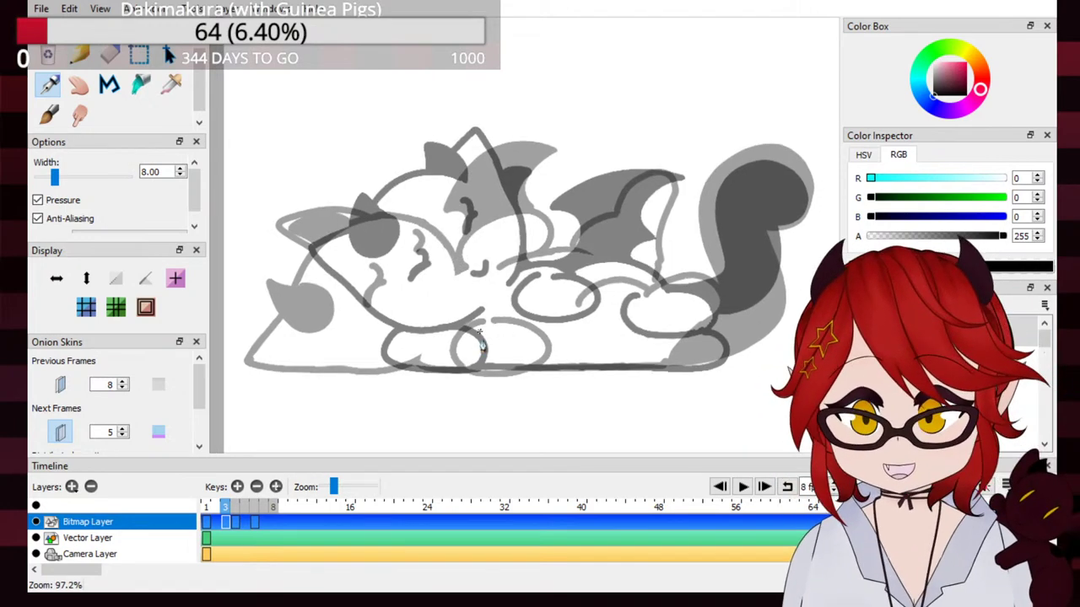
scroll(481, 344, "up", 1)
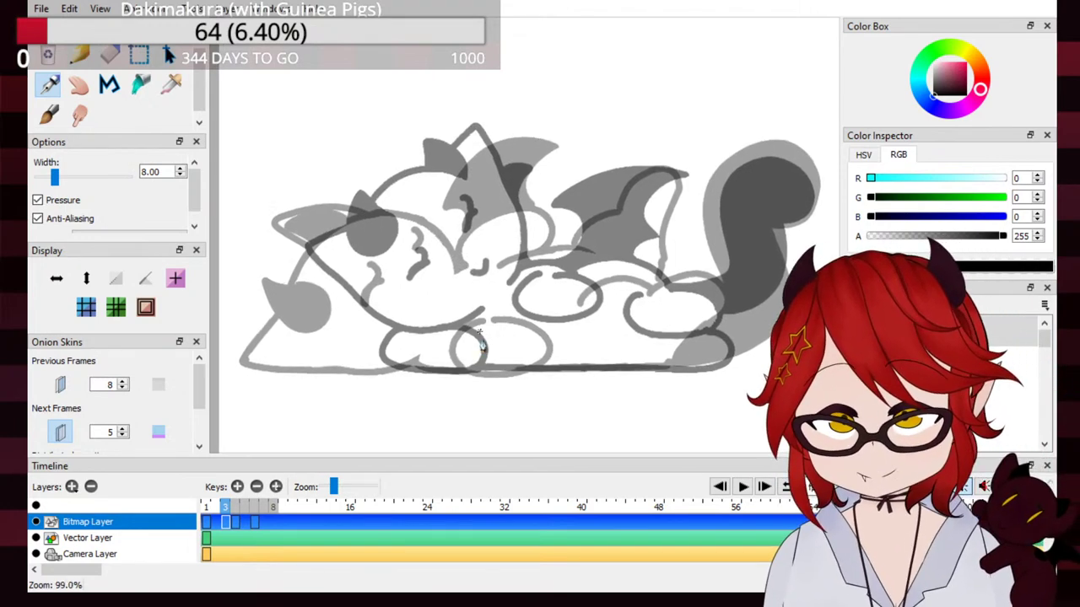
scroll(481, 344, "up", 3)
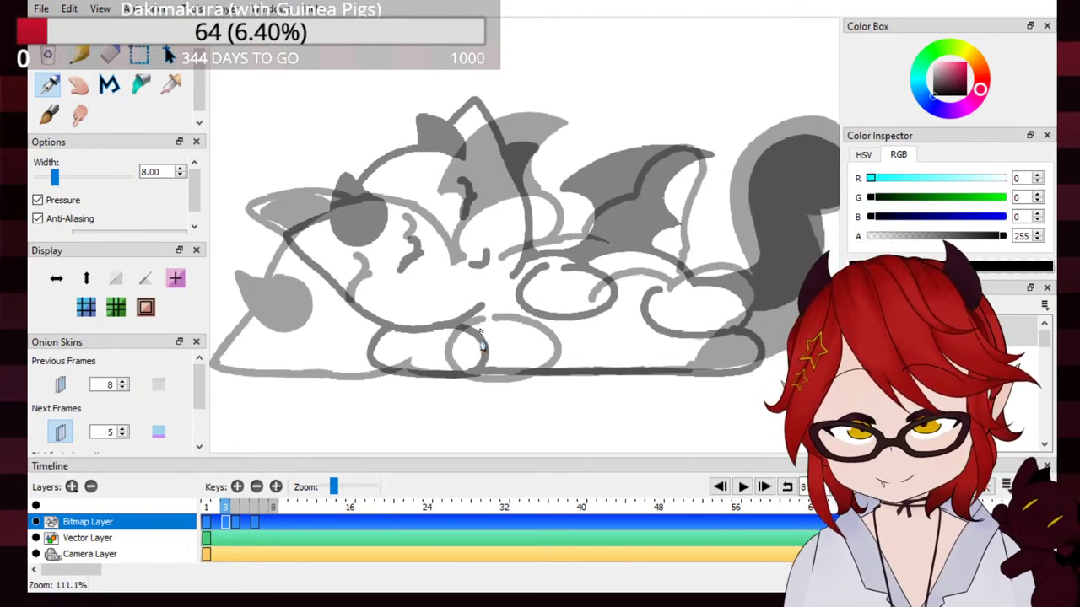
left_click_drag(303, 240, 391, 150)
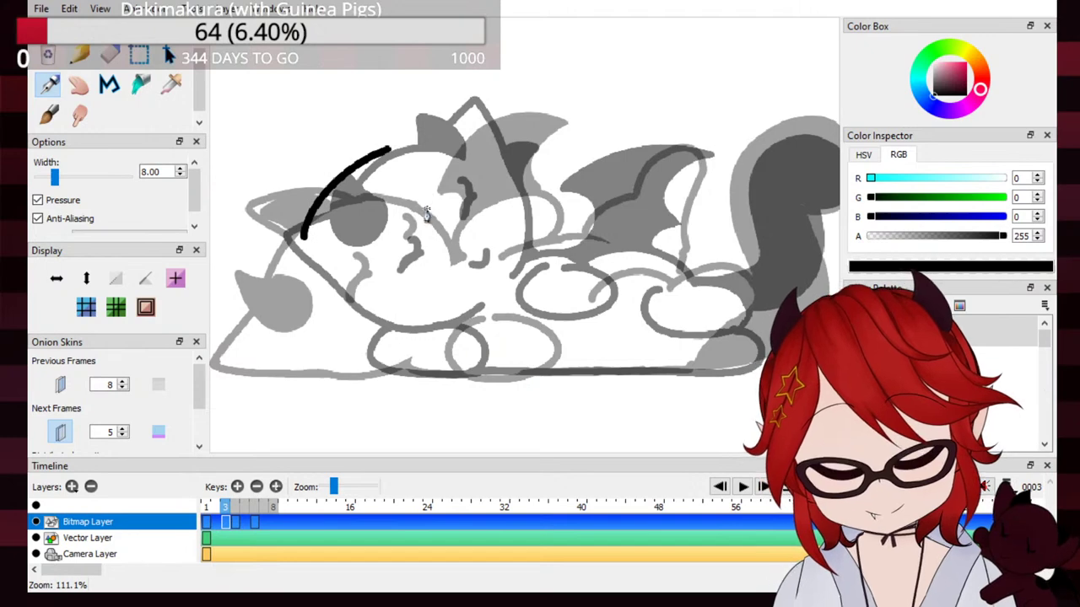
scroll(426, 211, "down", 1)
scroll(424, 212, "down", 1)
key("ctrl+z")
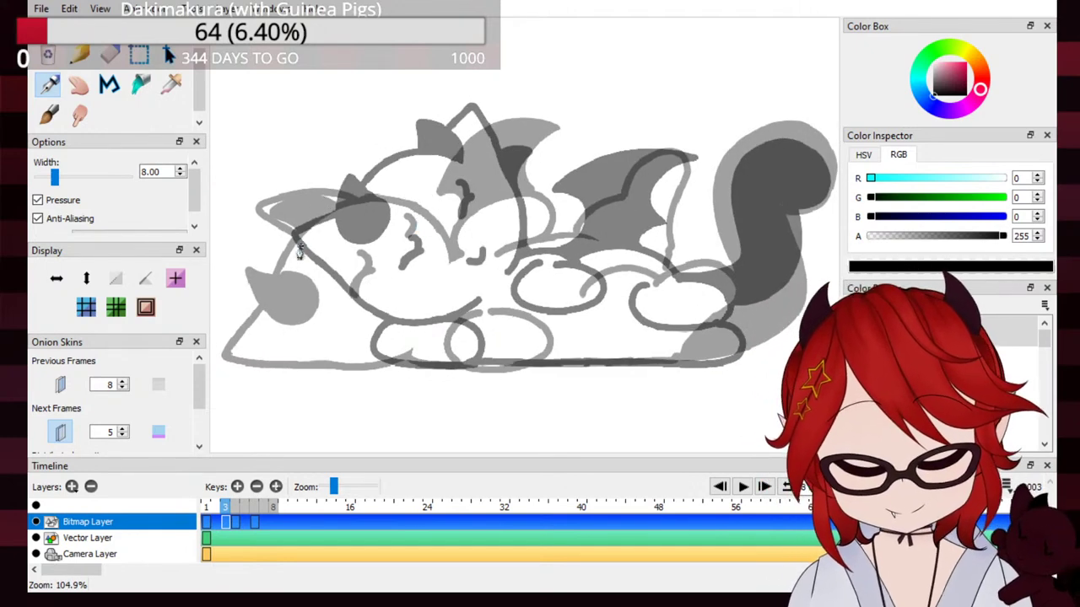
left_click_drag(295, 246, 390, 165)
key("ctrl+z")
left_click_drag(294, 244, 390, 157)
key("ctrl+z")
left_click_drag(283, 247, 389, 152)
key("ctrl+z")
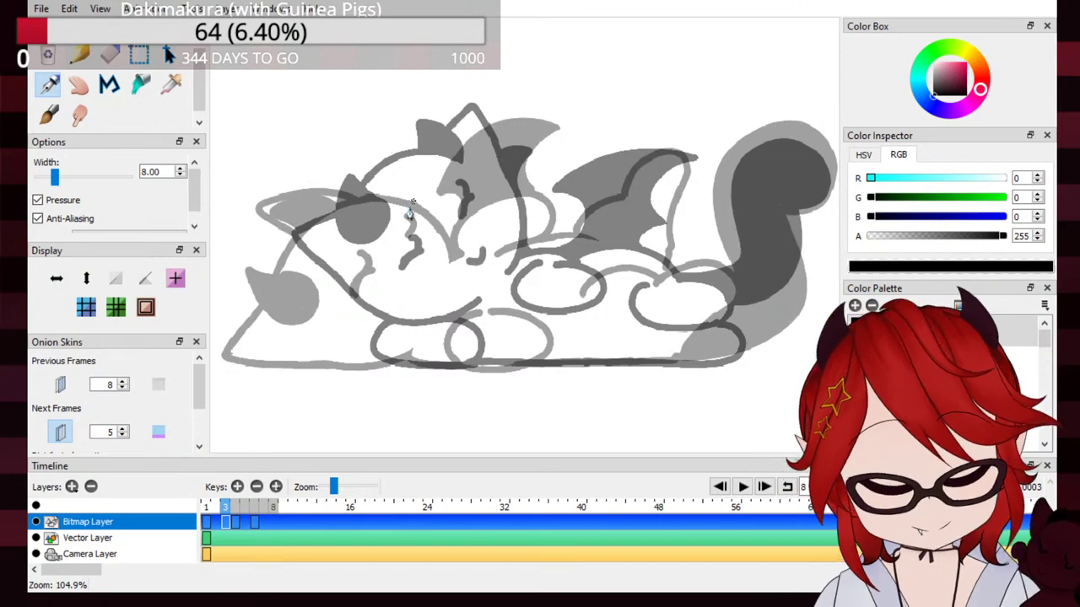
Step: Go back and forth through frames 1 to 7 to compare the upright, in-between and lying poses, and return to frame 3
left_click(237, 517)
left_click(226, 512)
left_click(234, 511)
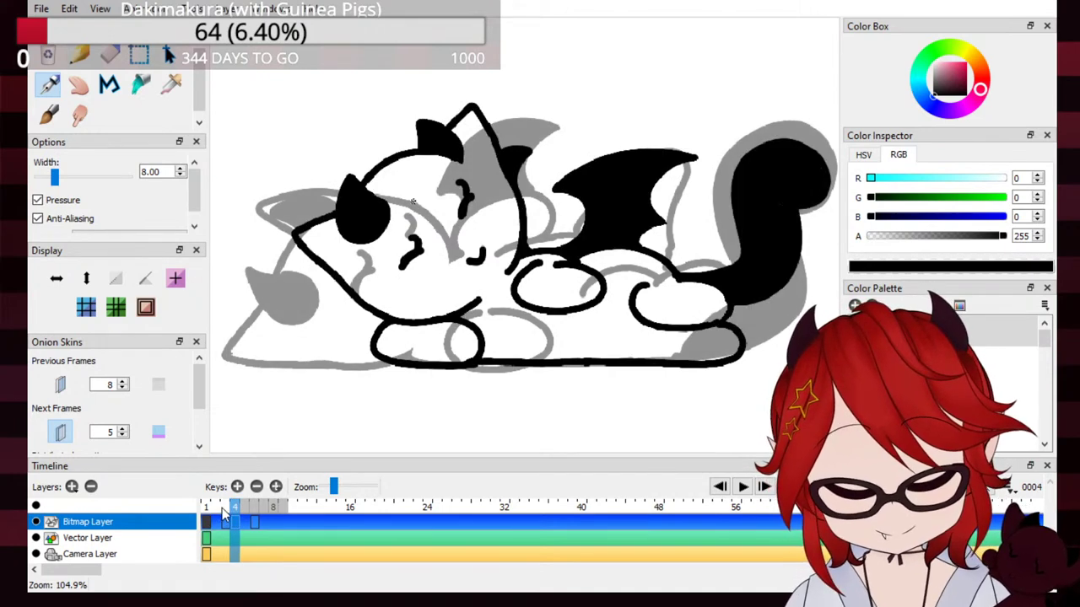
left_click(224, 511)
left_click_drag(233, 506, 254, 518)
left_click(236, 510)
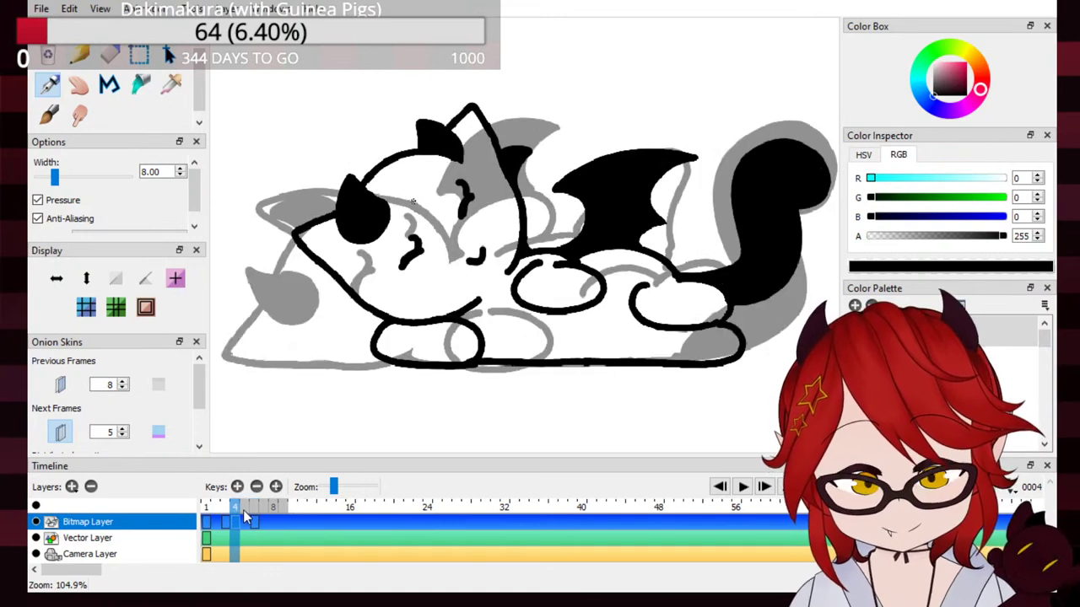
left_click(227, 512)
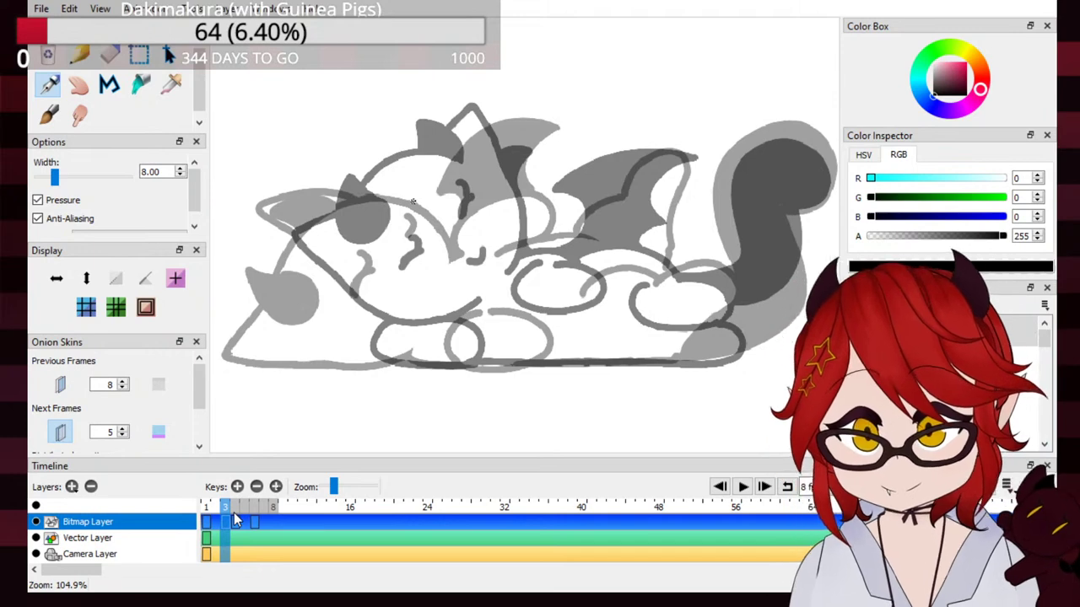
scroll(616, 243, "down", 2)
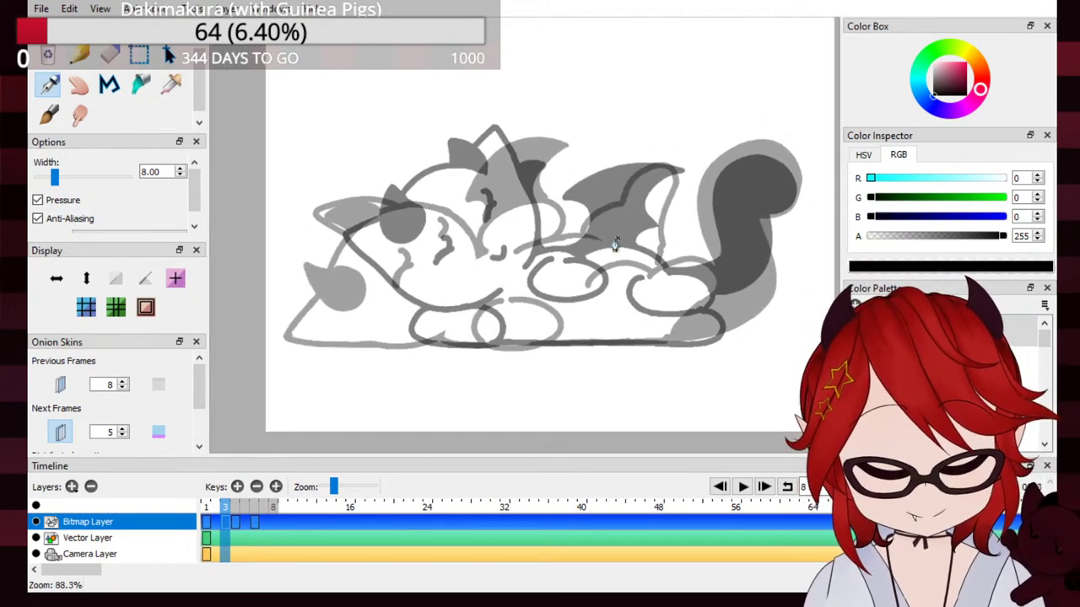
scroll(615, 243, "up", 3)
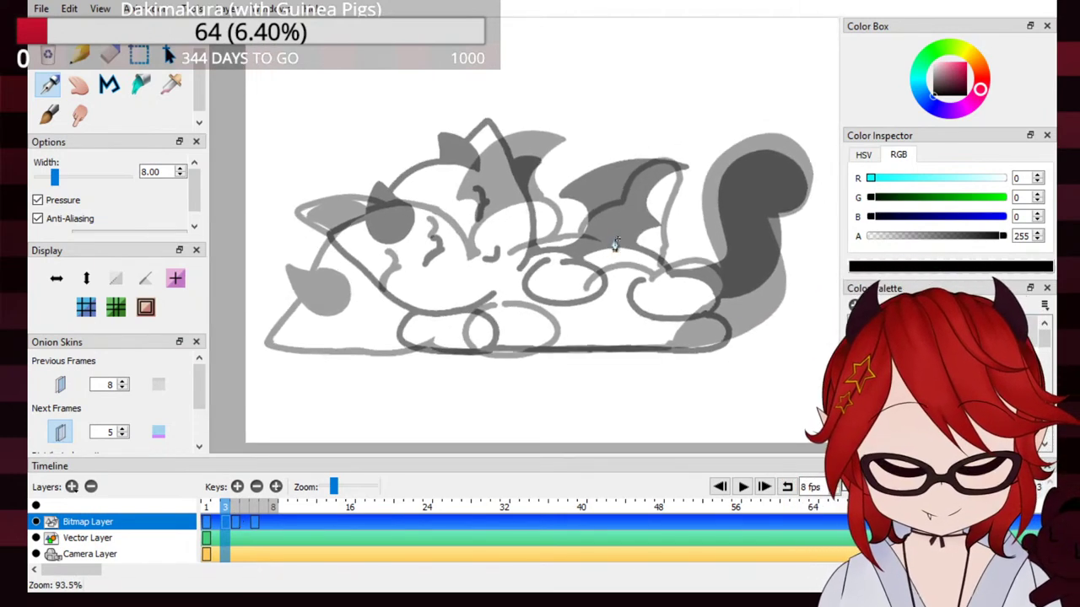
left_click(234, 511)
left_click(226, 512)
left_click(244, 511)
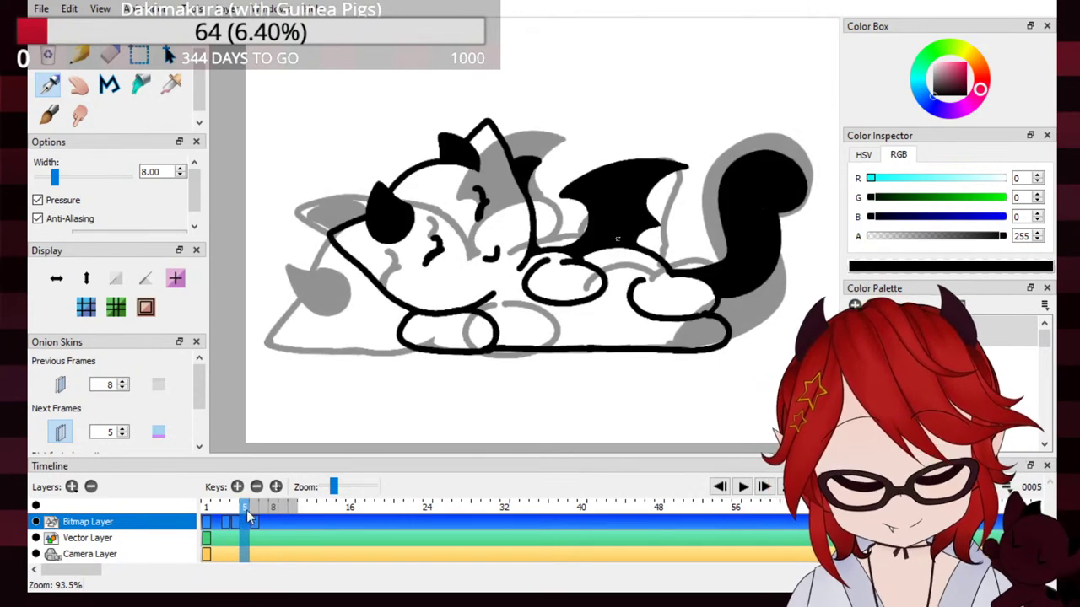
left_click(250, 510)
left_click(236, 510)
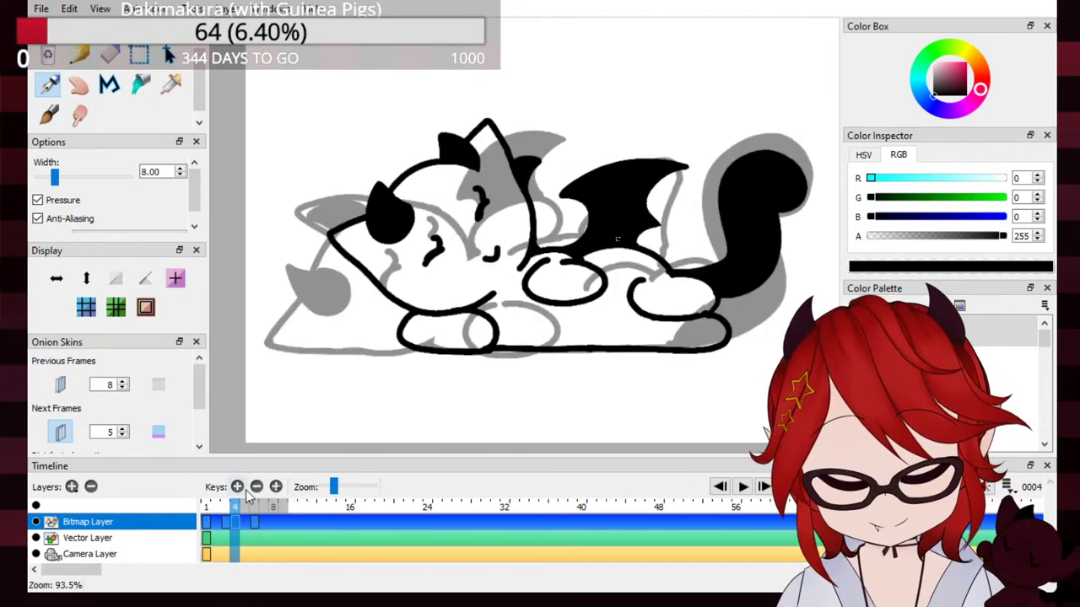
left_click(207, 520)
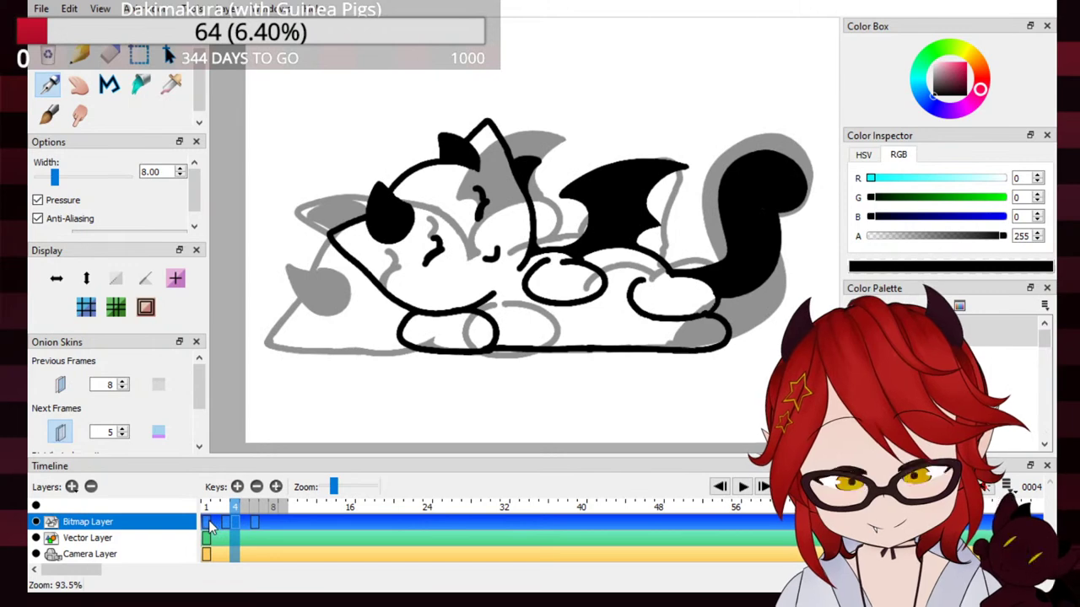
left_click(208, 509)
left_click_drag(234, 509, 261, 509)
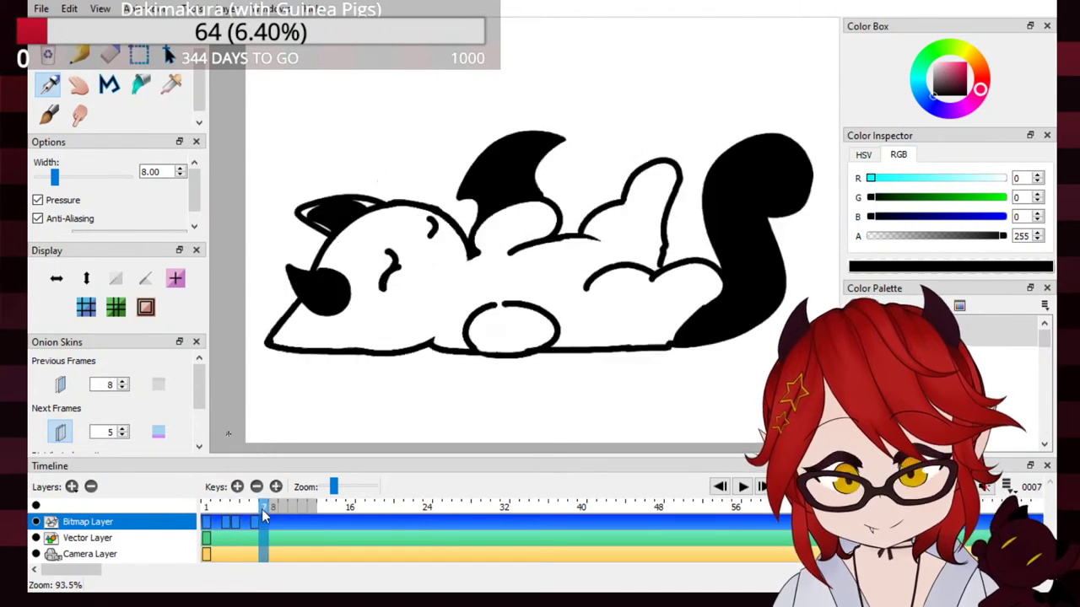
left_click(215, 506)
left_click(235, 513)
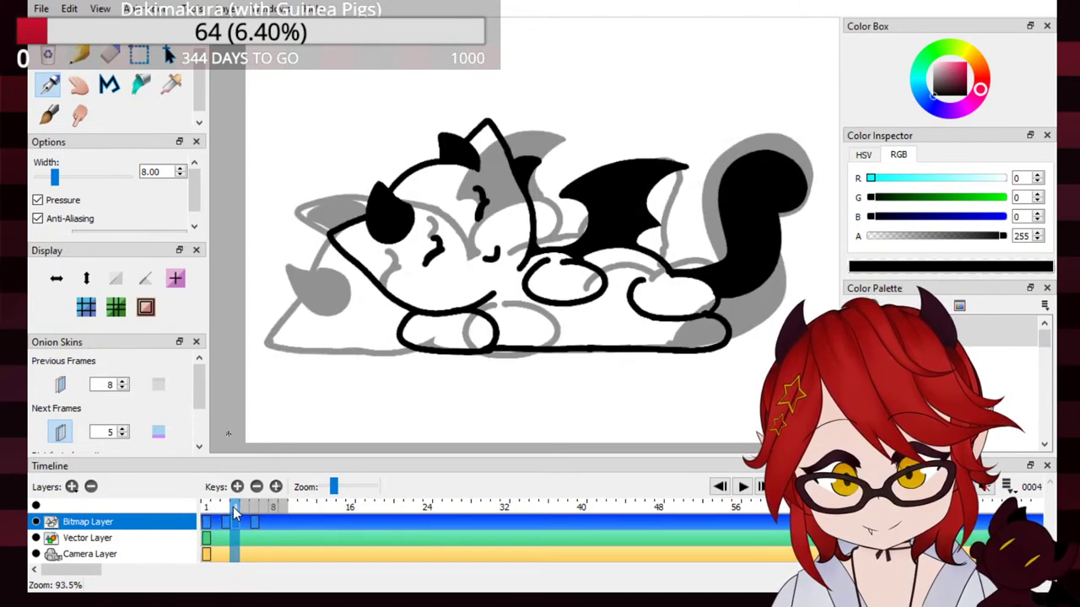
left_click(226, 510)
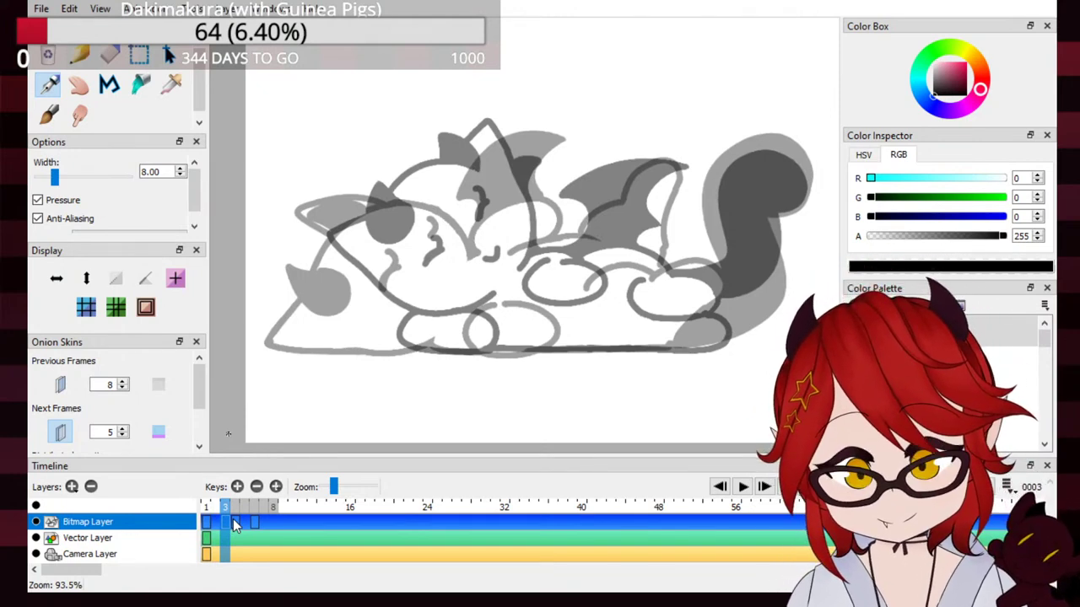
left_click_drag(321, 253, 422, 176)
key("ctrl+z")
left_click_drag(325, 250, 422, 171)
key("ctrl+z")
left_click_drag(325, 251, 419, 170)
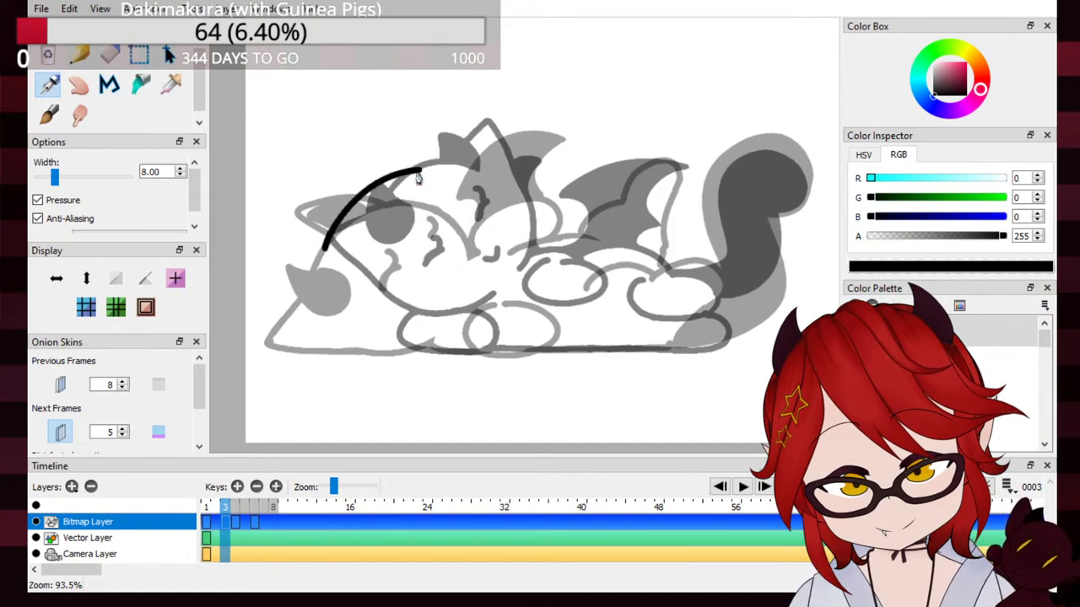
key("ctrl+z")
mouse_move(323, 260)
left_mouse_down()
mouse_move(328, 232)
mouse_move(413, 176)
left_mouse_up()
key("ctrl+z")
mouse_move(322, 252)
left_mouse_down()
mouse_move(283, 286)
mouse_move(316, 328)
mouse_move(293, 266)
mouse_move(289, 287)
mouse_move(369, 341)
left_mouse_up()
key("ctrl+z")
mouse_move(392, 180)
left_mouse_down()
mouse_move(442, 156)
mouse_move(488, 267)
left_mouse_up()
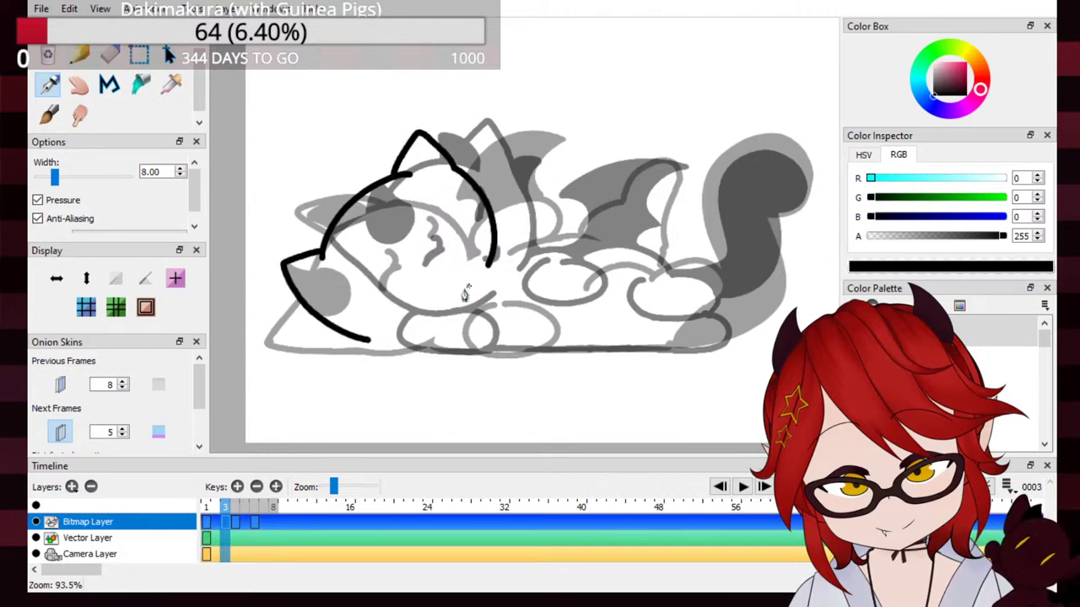
key("ctrl+z")
key("ctrl+z")
key("ctrl+z")
key("ctrl+z")
key("ctrl+z")
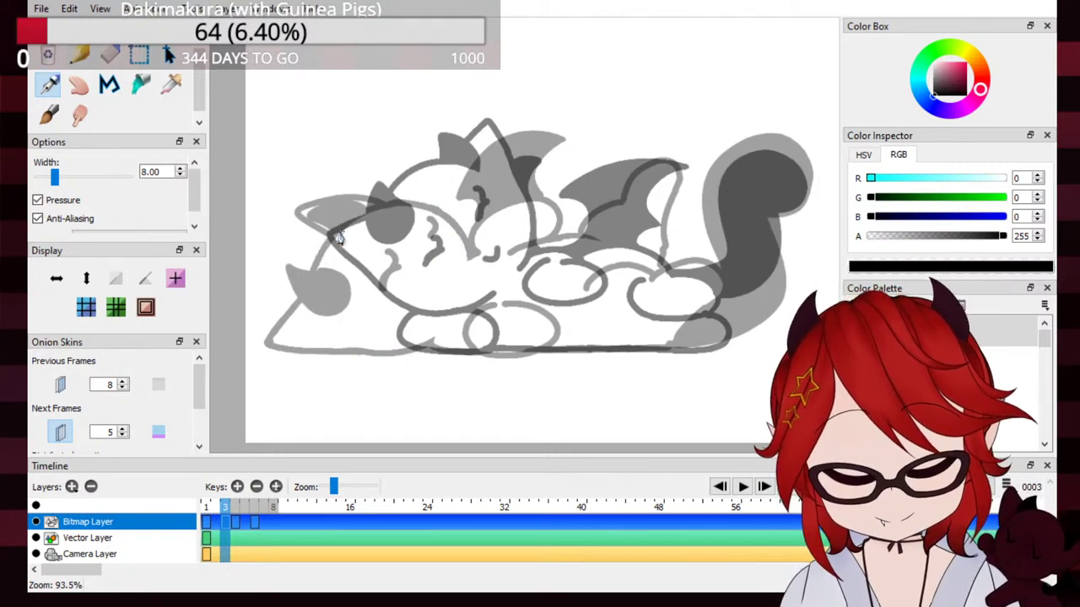
Step: Draw the top curve of the cat's head on frame 3 as an arc between the two ear positions
left_click_drag(326, 247, 388, 173)
key("ctrl+z")
left_click_drag(327, 246, 434, 166)
key("ctrl+z")
left_click_drag(328, 247, 410, 167)
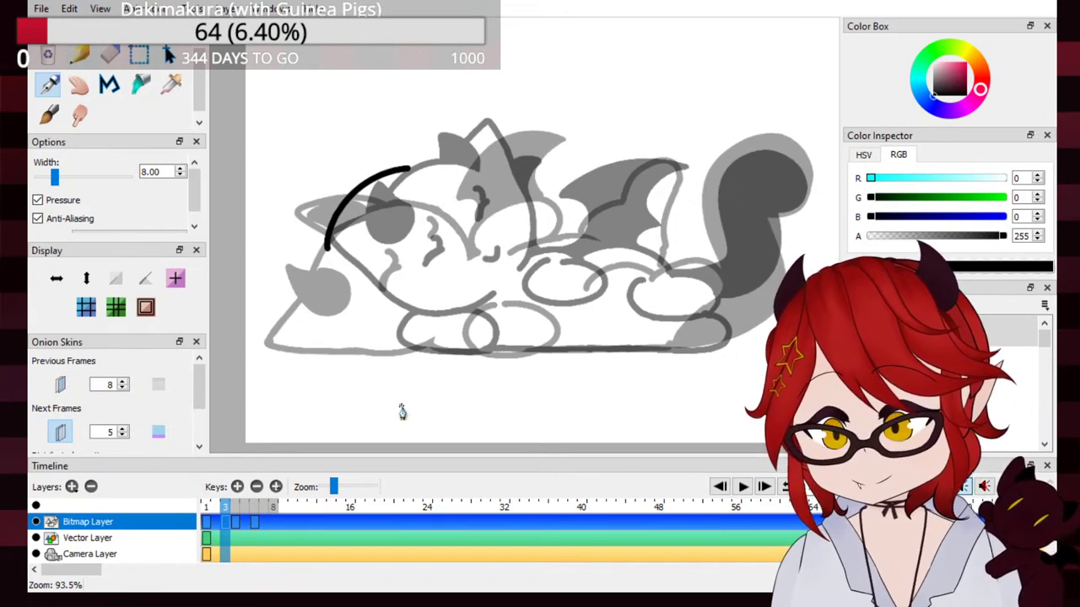
mouse_move(407, 168)
left_mouse_down()
mouse_move(446, 137)
mouse_move(458, 177)
mouse_move(448, 132)
mouse_move(465, 164)
left_mouse_up()
key("ctrl+z")
mouse_move(327, 246)
left_mouse_down()
mouse_move(334, 317)
mouse_move(327, 260)
mouse_move(344, 320)
mouse_move(371, 329)
mouse_move(306, 297)
mouse_move(371, 329)
mouse_move(327, 260)
mouse_move(375, 329)
left_mouse_up()
key("ctrl+z")
key("ctrl+z")
key("ctrl+z")
key("ctrl+z")
key("ctrl+z")
mouse_move(404, 171)
left_mouse_down()
mouse_move(413, 160)
mouse_move(477, 164)
left_mouse_up()
mouse_move(329, 246)
left_mouse_down()
mouse_move(306, 280)
mouse_move(345, 324)
mouse_move(384, 333)
mouse_move(299, 289)
mouse_move(376, 319)
left_mouse_up()
key("ctrl+z")
key("ctrl+z")
key("ctrl+z")
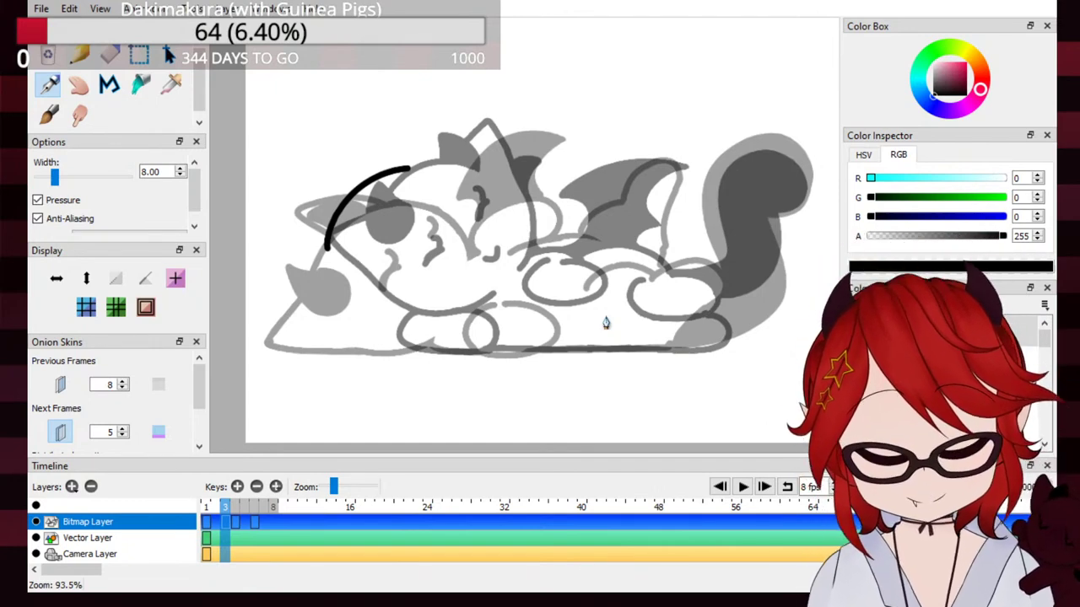
mouse_move(409, 168)
left_mouse_down()
mouse_move(428, 145)
mouse_move(475, 167)
left_mouse_up()
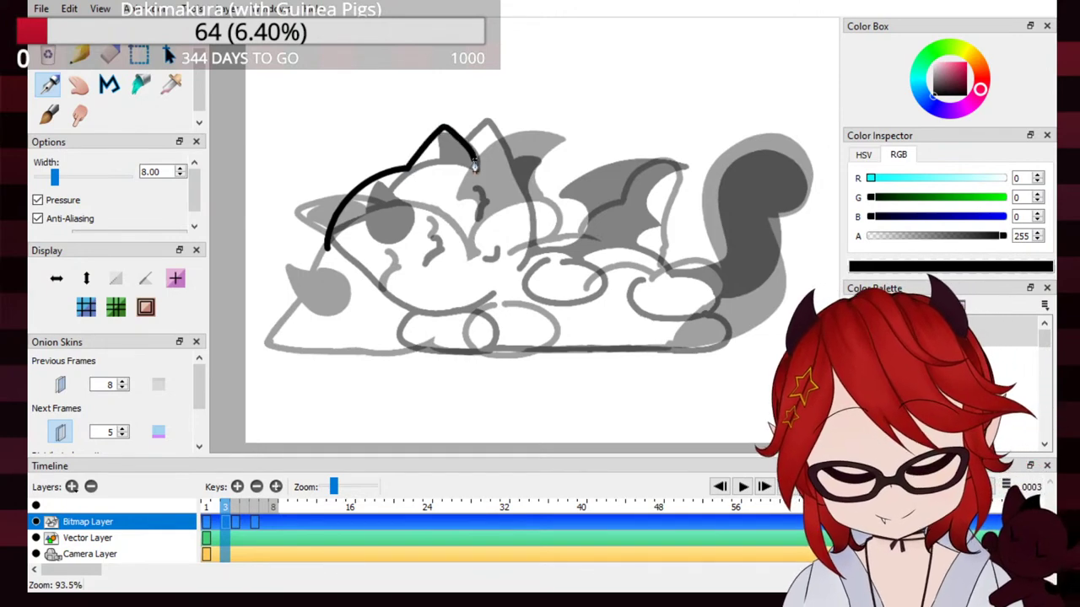
key("ctrl+z")
Step: Draw the lower ear's outline from the lower end of the head curve out to a point and back to the cheek
mouse_move(329, 248)
left_mouse_down()
mouse_move(307, 290)
mouse_move(347, 321)
mouse_move(299, 285)
mouse_move(366, 333)
mouse_move(297, 315)
mouse_move(355, 315)
mouse_move(326, 250)
mouse_move(299, 300)
mouse_move(369, 315)
left_mouse_up()
key("ctrl+z")
key("ctrl+z")
key("ctrl+z")
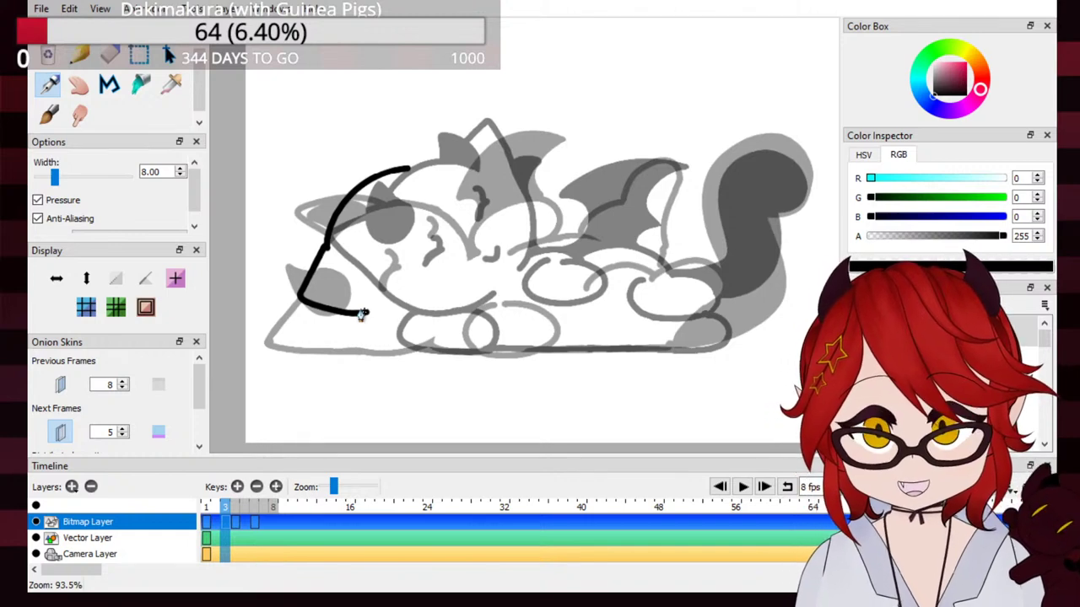
Step: Try new versions of the lower ear's outline on frame 3, and remove them together with the head curve
key("ctrl+z")
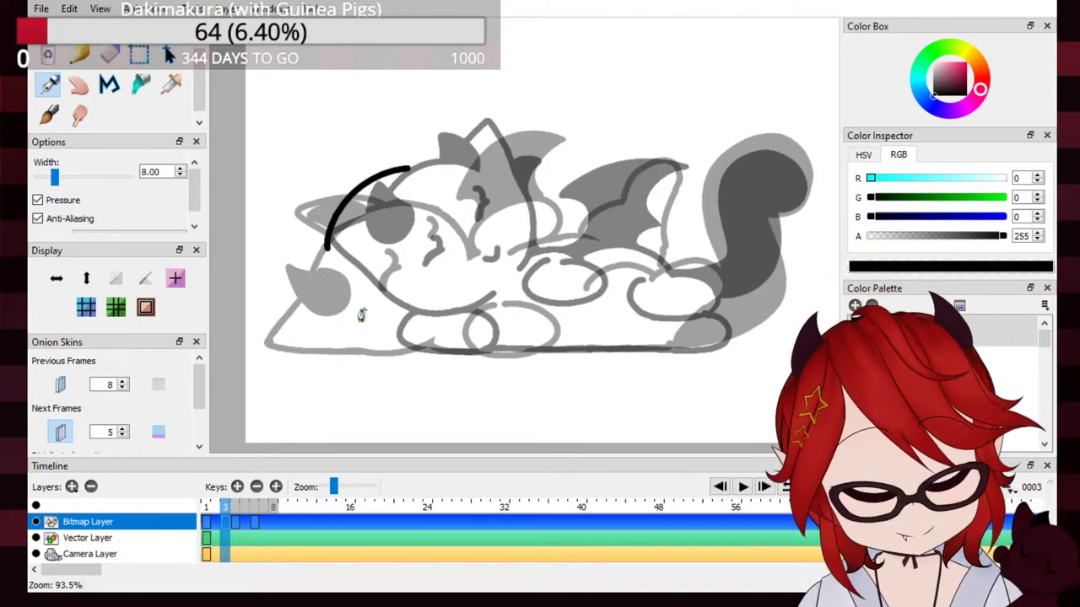
mouse_move(326, 246)
left_mouse_down()
mouse_move(298, 295)
mouse_move(358, 321)
left_mouse_up()
key("ctrl+z")
mouse_move(328, 247)
left_mouse_down()
mouse_move(303, 297)
mouse_move(350, 325)
mouse_move(324, 253)
mouse_move(296, 310)
mouse_move(360, 328)
mouse_move(327, 252)
mouse_move(305, 301)
mouse_move(375, 321)
left_mouse_up()
key("ctrl+z")
key("ctrl+z")
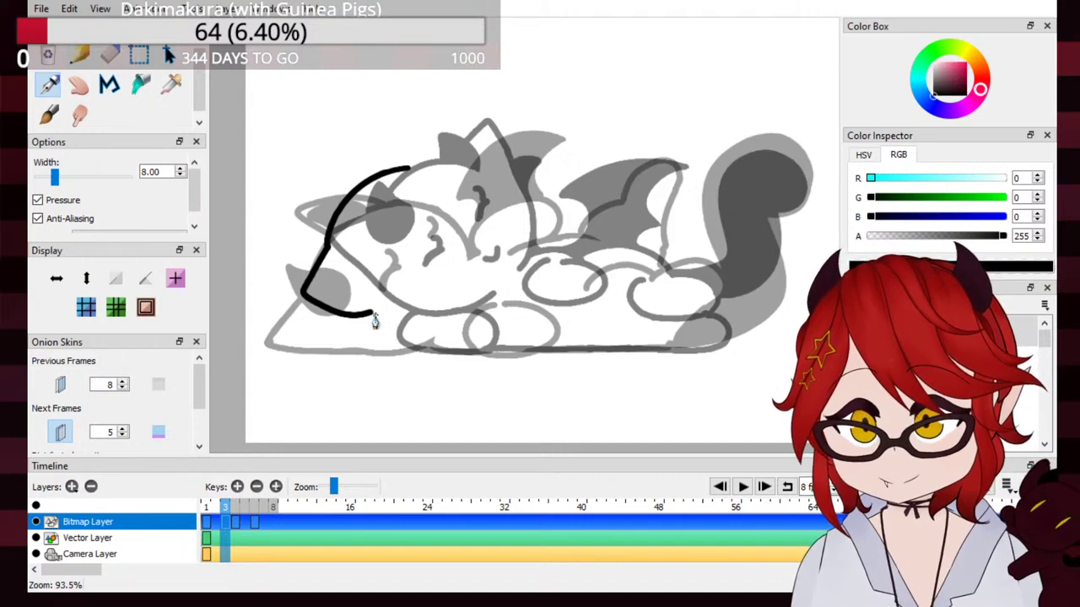
key("ctrl+z")
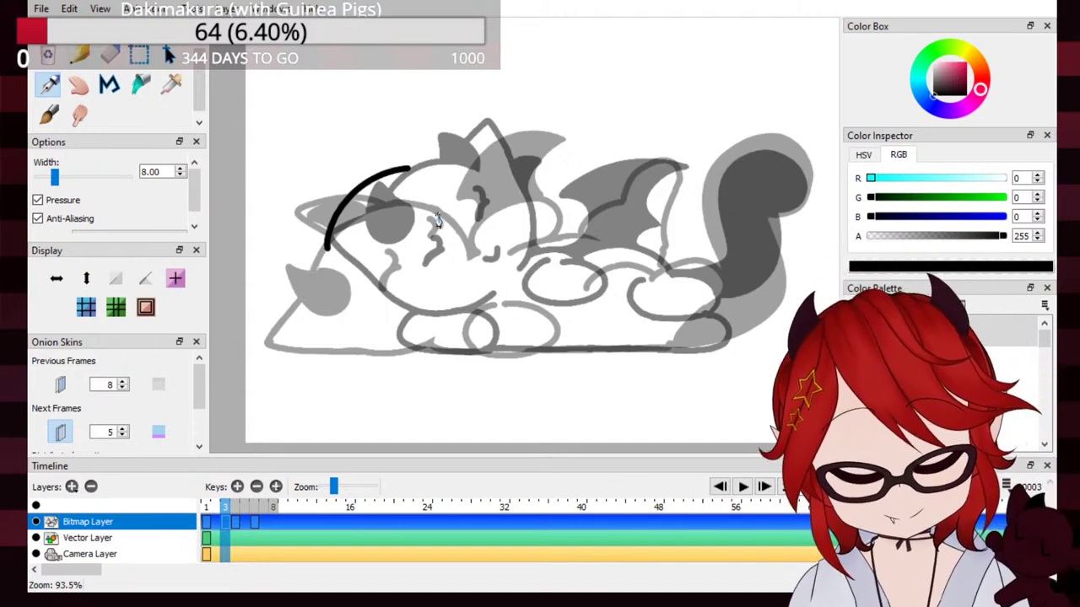
key("ctrl+z")
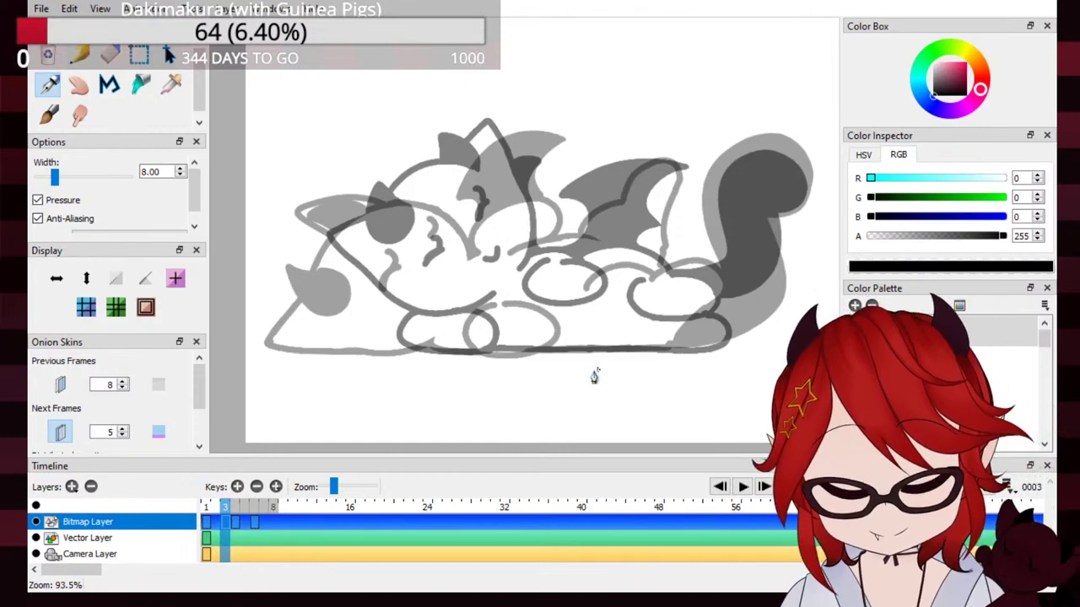
Step: Reduce the onion skins to 2 previous frames and 2 next frames, keeping frame 3 as the current frame
left_click(123, 436)
left_click(123, 436)
left_click(123, 435)
left_click(124, 389)
left_click(124, 389)
left_click(123, 389)
left_click(123, 389)
left_click(123, 389)
left_click(123, 388)
left_click_drag(223, 509, 226, 511)
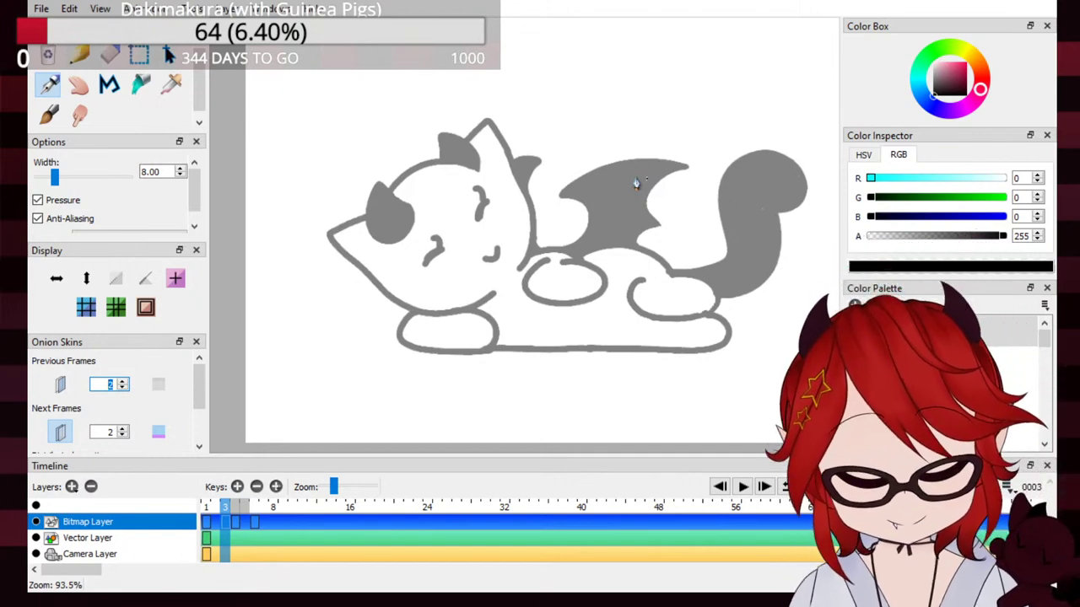
left_click(236, 522)
left_click(225, 523)
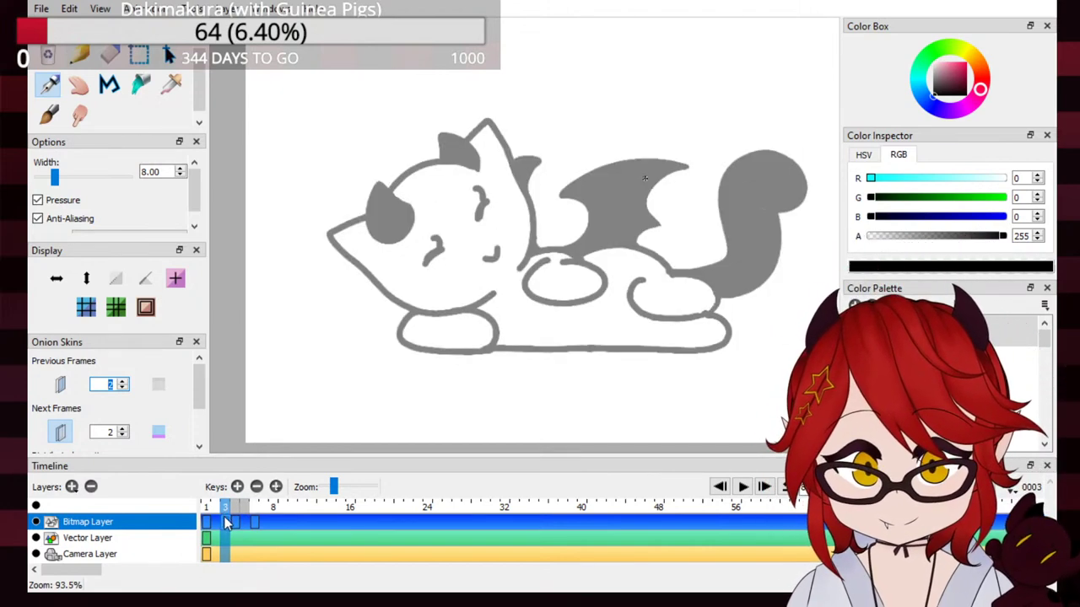
Step: Try higher counts for the next-frame and previous-frame onion skins, and return both to 2
left_click(122, 429)
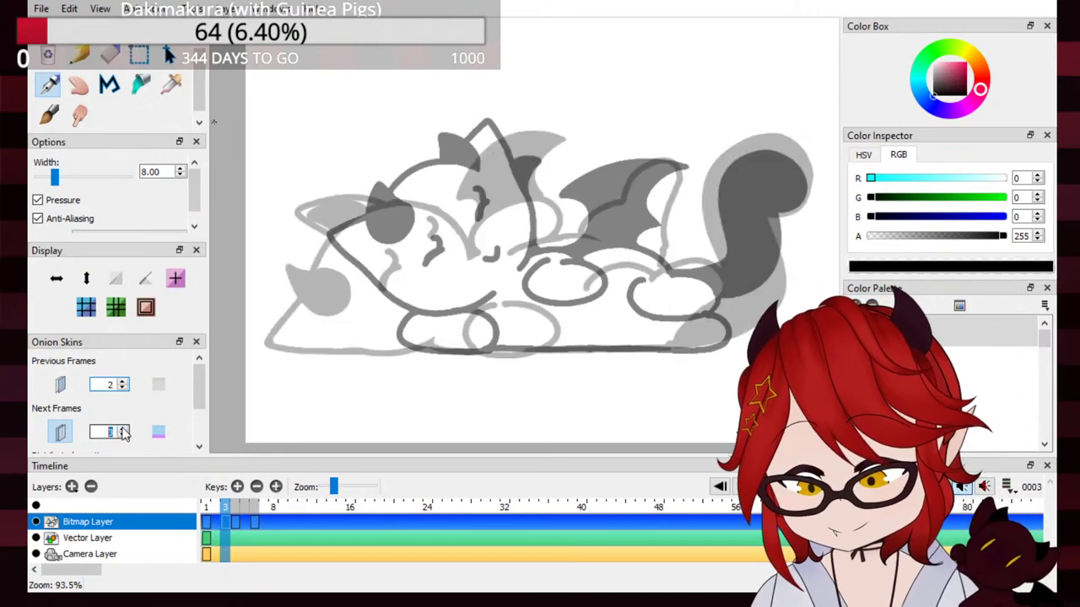
left_click(123, 436)
left_click(122, 380)
left_click(122, 381)
left_click(122, 381)
left_click(123, 389)
left_click(123, 389)
left_click(123, 389)
Step: Step through frames 1, 3 and 4 to compare the upright and in-between poses, and return to frame 3
left_click(207, 513)
left_click(225, 511)
left_click(236, 513)
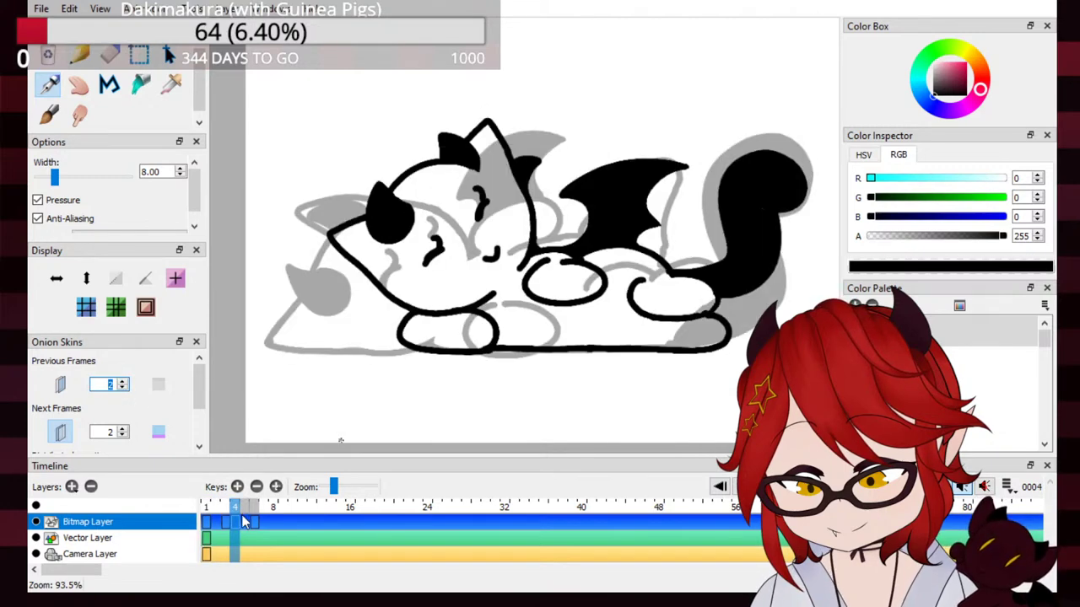
left_click(228, 519)
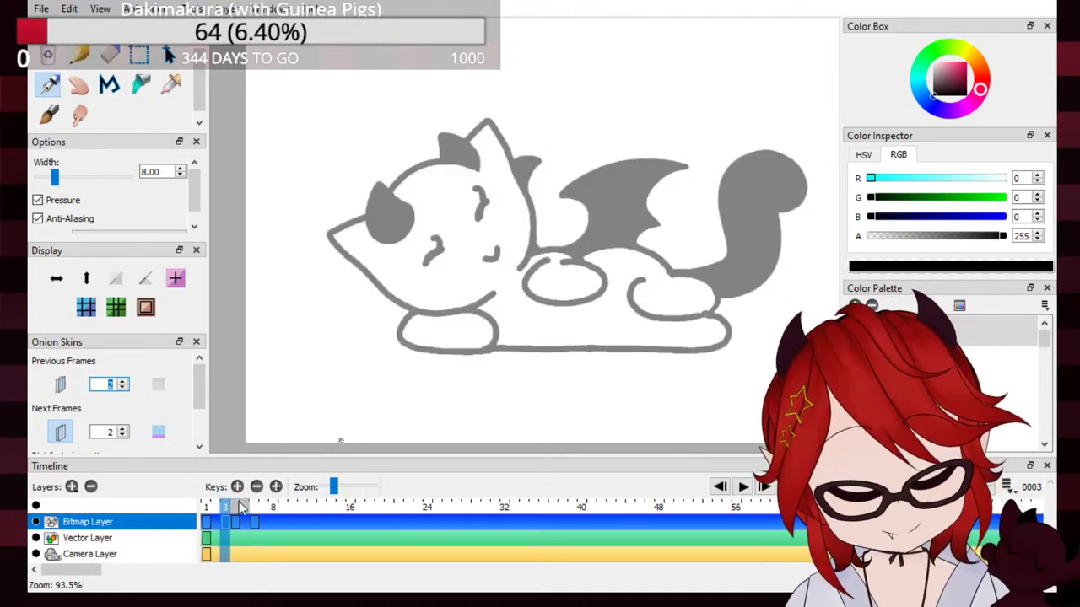
Step: Try a short head curve over the lower horn on frame 3, undo it, and check the neighbouring frames
left_click_drag(360, 232, 429, 166)
key("ctrl+z")
key("ctrl+z")
key("ctrl+z")
left_click(208, 510)
mouse_move(239, 509)
left_mouse_down()
mouse_move(254, 511)
mouse_move(224, 511)
left_mouse_up()
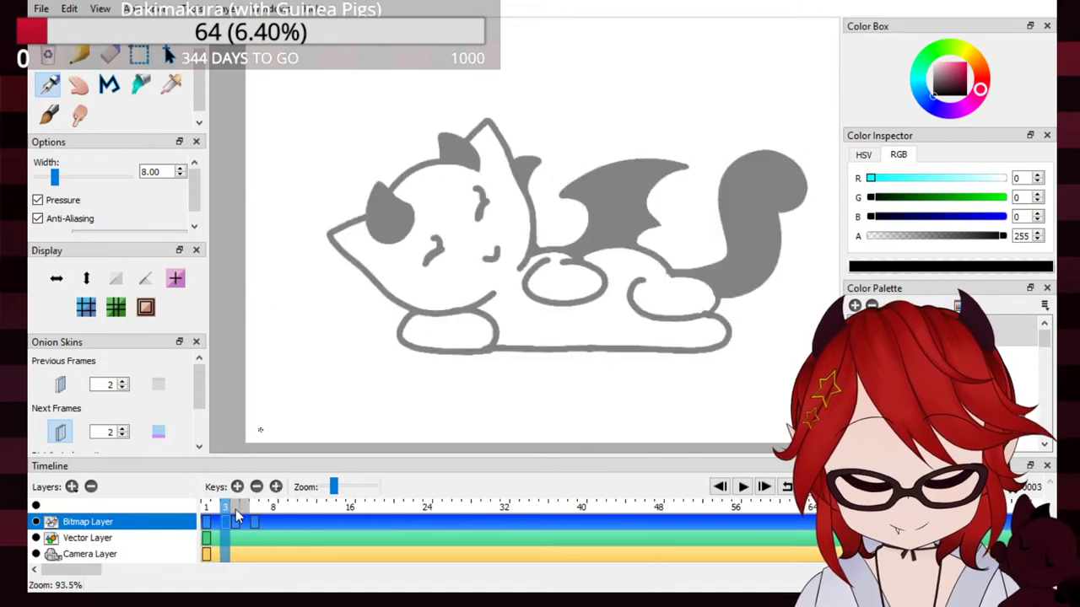
Step: Try several arcs for the top of the head on frame 3, spanning from the lower horn to the upper ear, undoing each
mouse_move(380, 208)
left_mouse_down()
mouse_move(403, 180)
mouse_move(495, 162)
mouse_move(397, 182)
mouse_move(491, 160)
left_mouse_up()
key("ctrl+z")
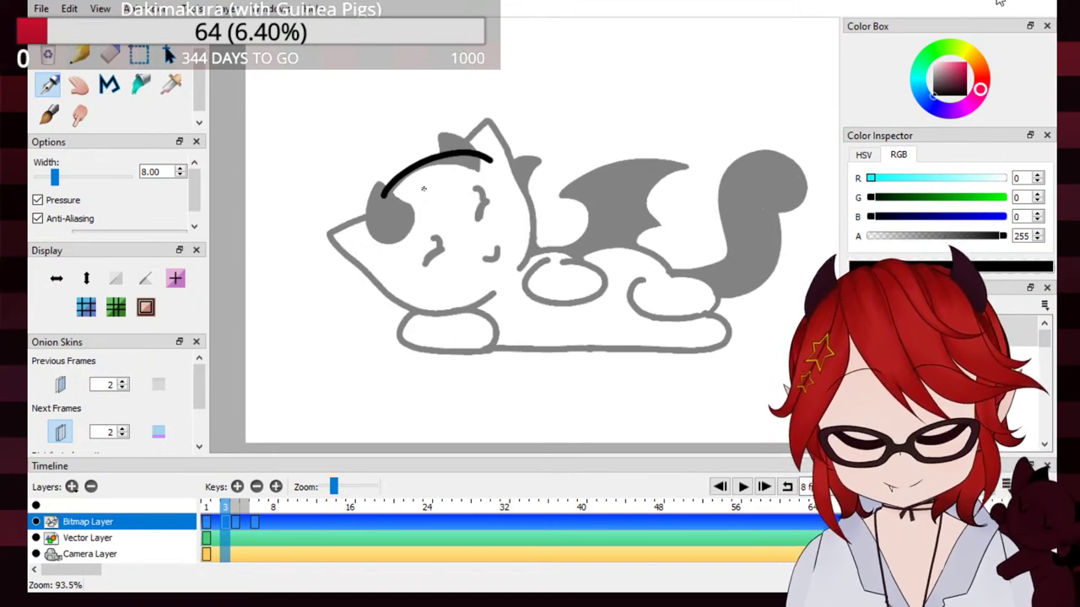
key("ctrl+z")
left_click_drag(385, 204, 483, 161)
key("ctrl+z")
left_click_drag(390, 197, 481, 194)
key("ctrl+z")
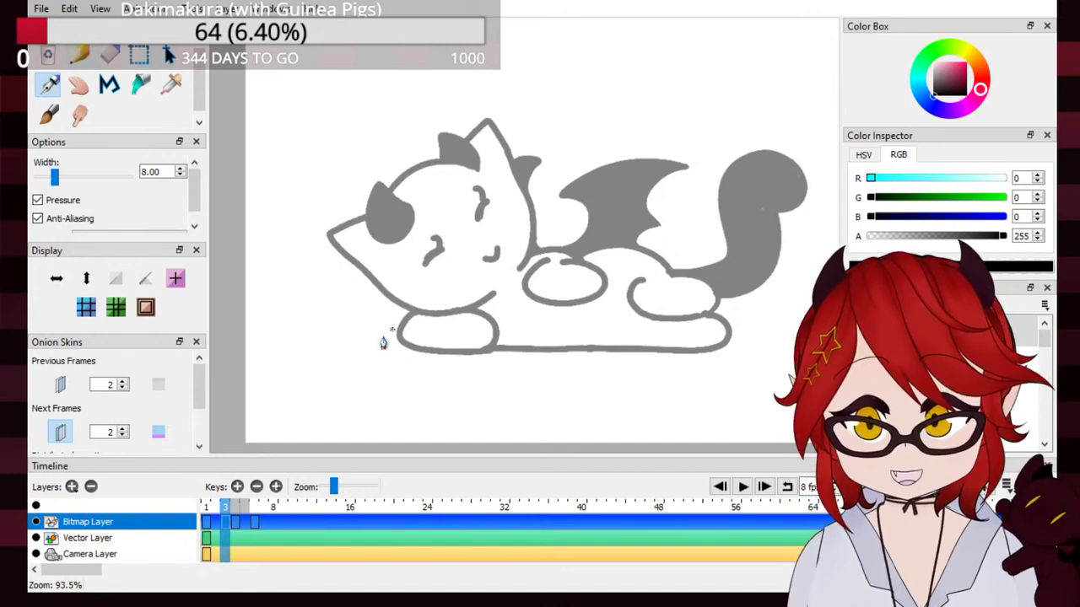
mouse_move(386, 196)
left_mouse_down()
mouse_move(468, 160)
mouse_move(492, 124)
mouse_move(514, 168)
left_mouse_up()
key("ctrl+z")
key("ctrl+z")
key("ctrl+z")
mouse_move(380, 186)
left_mouse_down()
mouse_move(437, 159)
mouse_move(482, 167)
mouse_move(506, 135)
mouse_move(511, 169)
left_mouse_up()
key("ctrl+z")
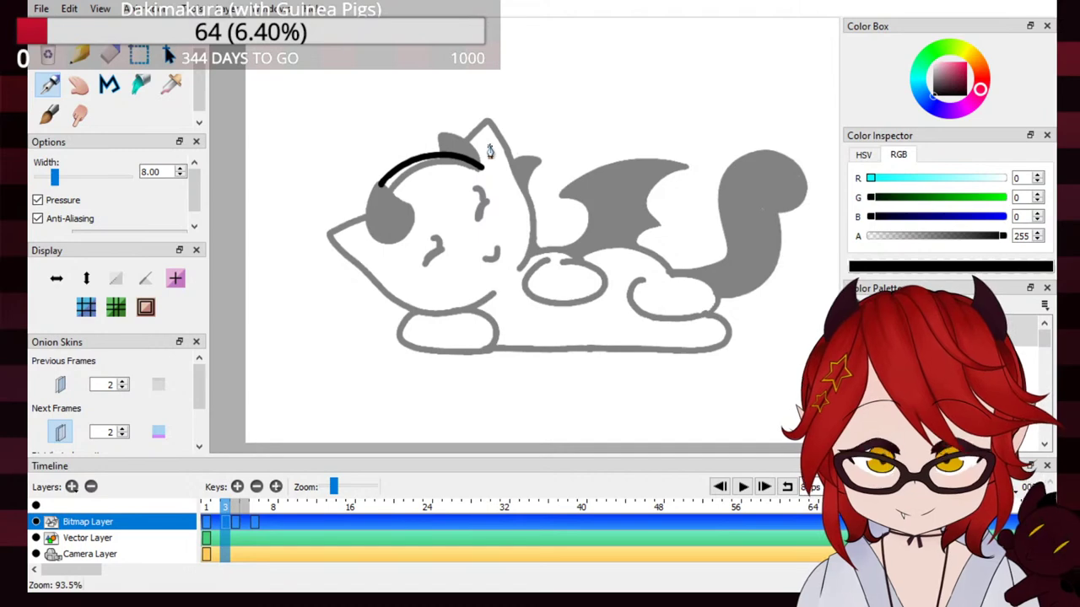
key("ctrl+z")
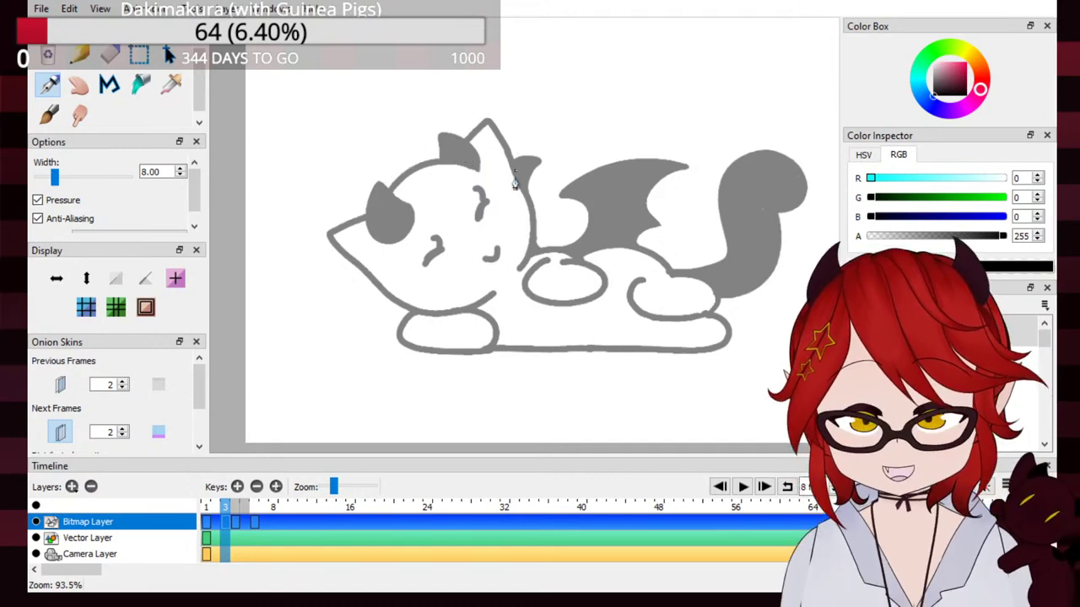
Step: Add a blank keyframe at frame 2 and set the onion skins to 4 previous and 4 next frames
left_click(221, 524)
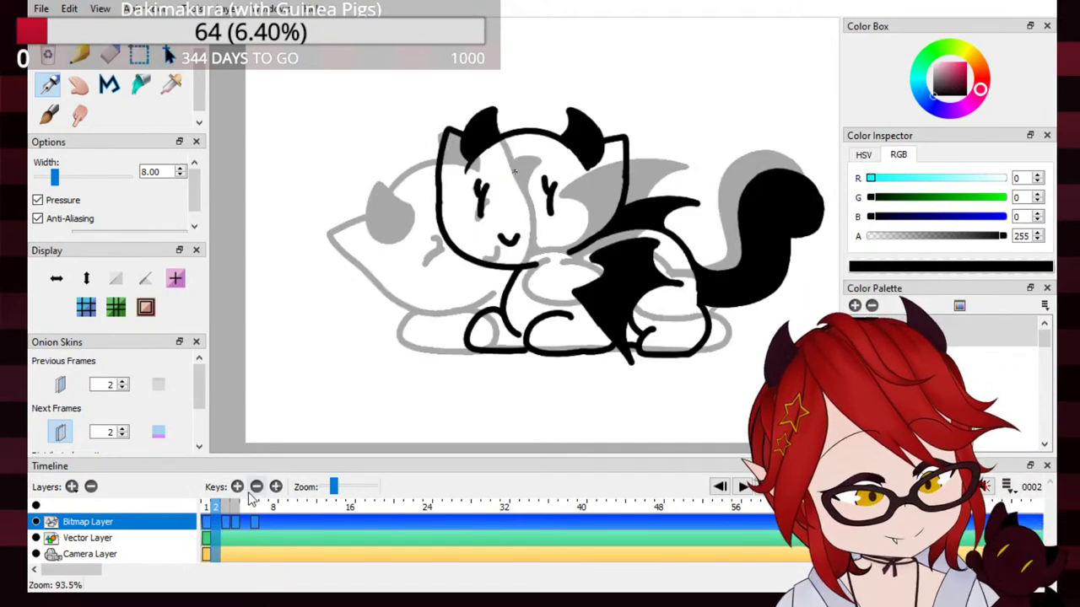
left_click(233, 508)
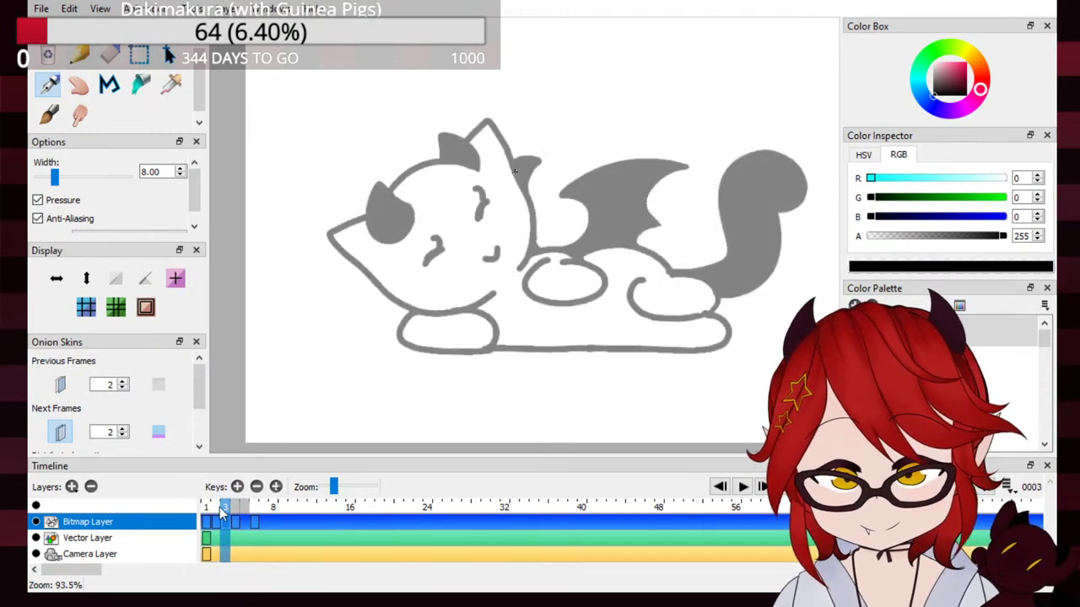
left_click(123, 428)
left_click(123, 381)
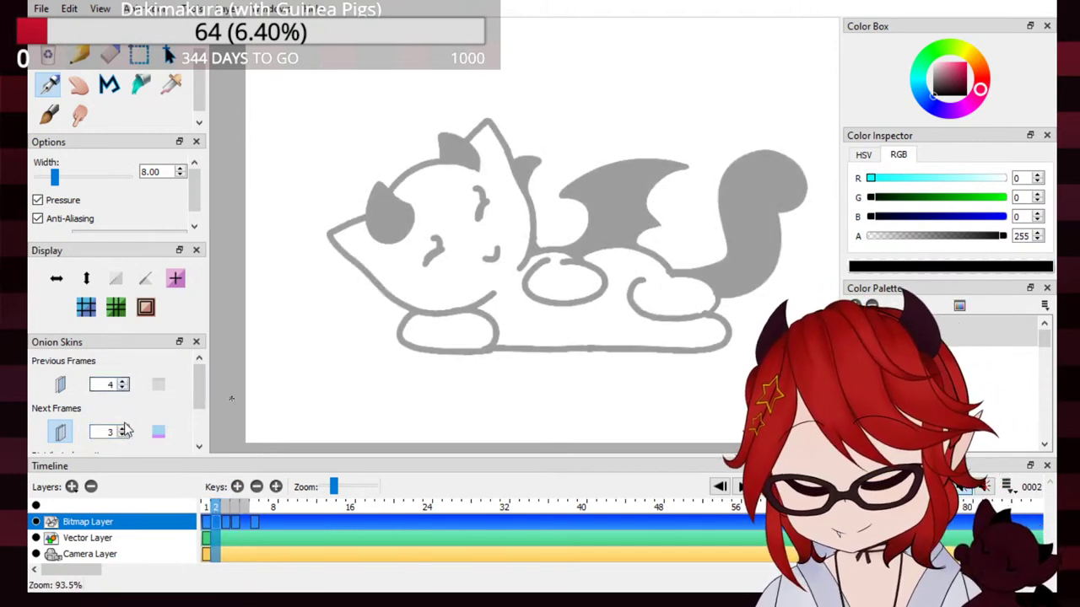
left_click(123, 429)
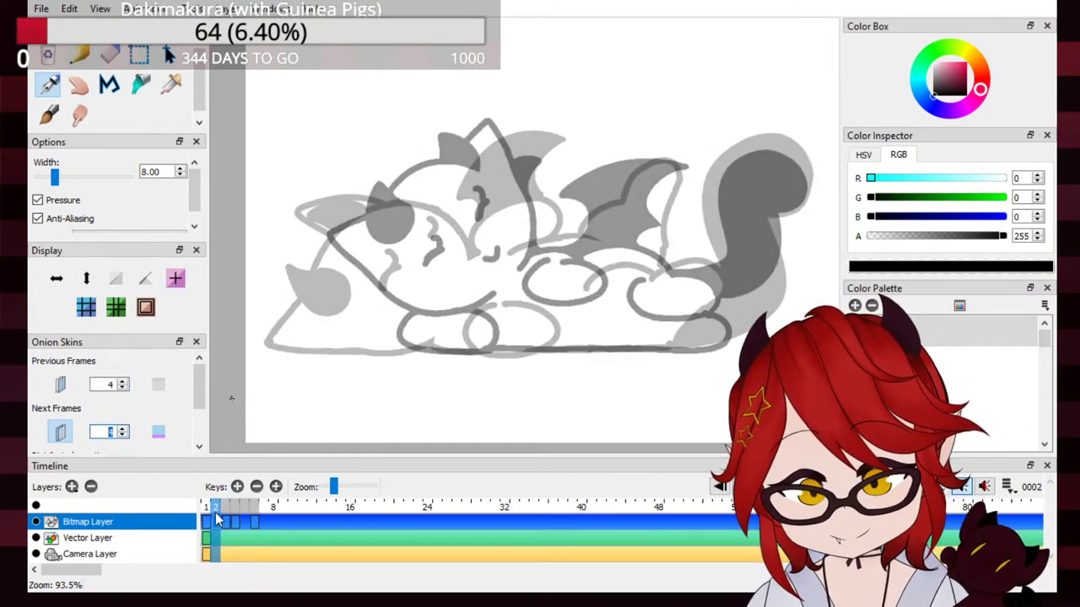
left_click(211, 519)
left_click(216, 514)
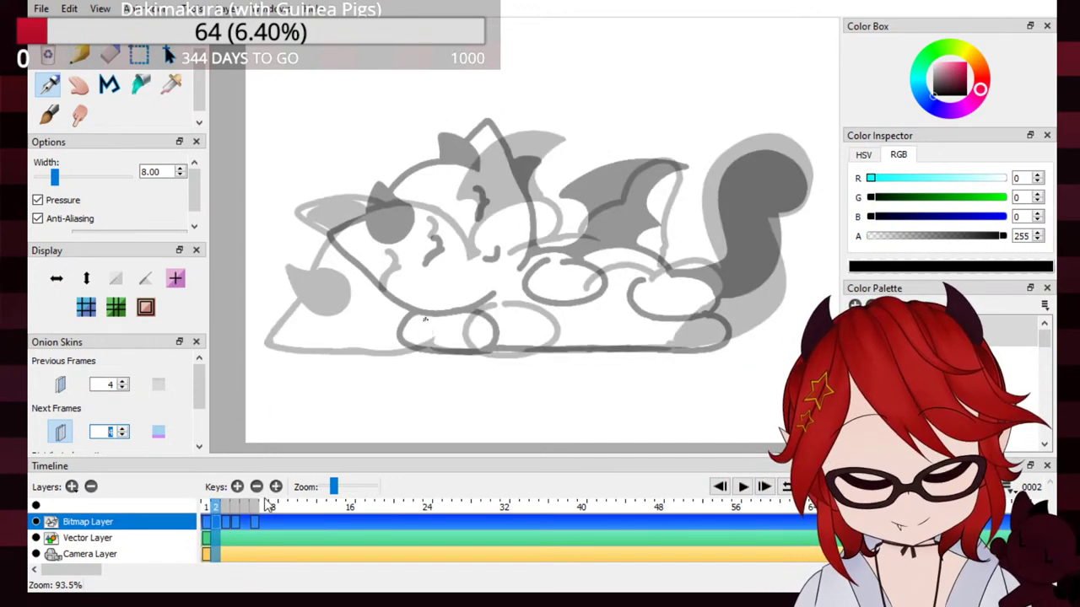
Step: Try a higher previous-frame onion skin count, and reset it to 4
left_click(123, 381)
left_click(123, 380)
left_click(123, 382)
type("4")
key("Return")
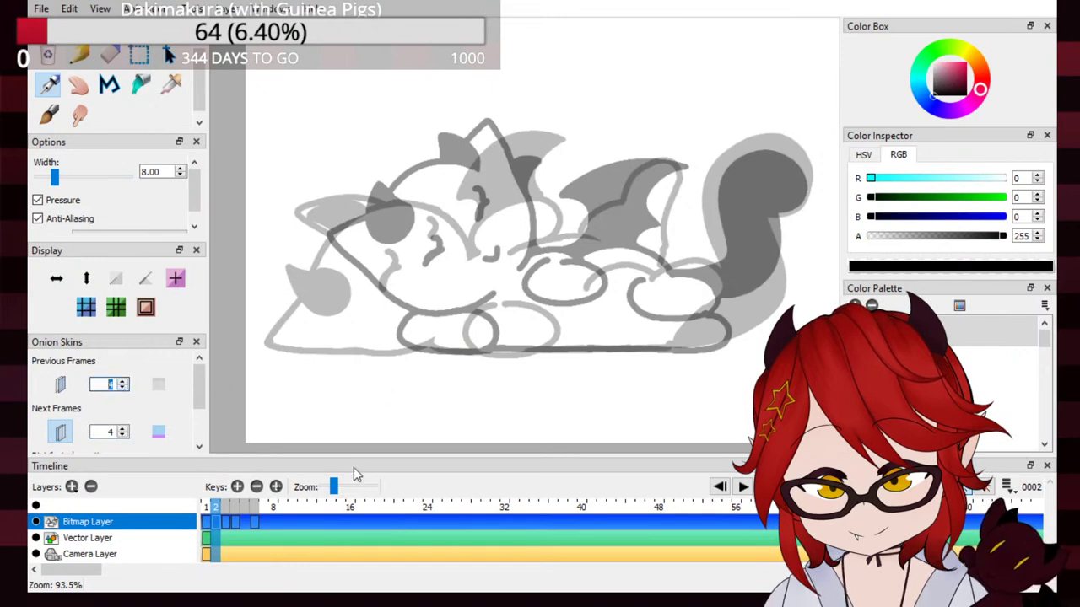
Step: Try a head curve on frame 3 running from the in-between pose's lower ear tip up to its forehead, and undo it
left_click(224, 507)
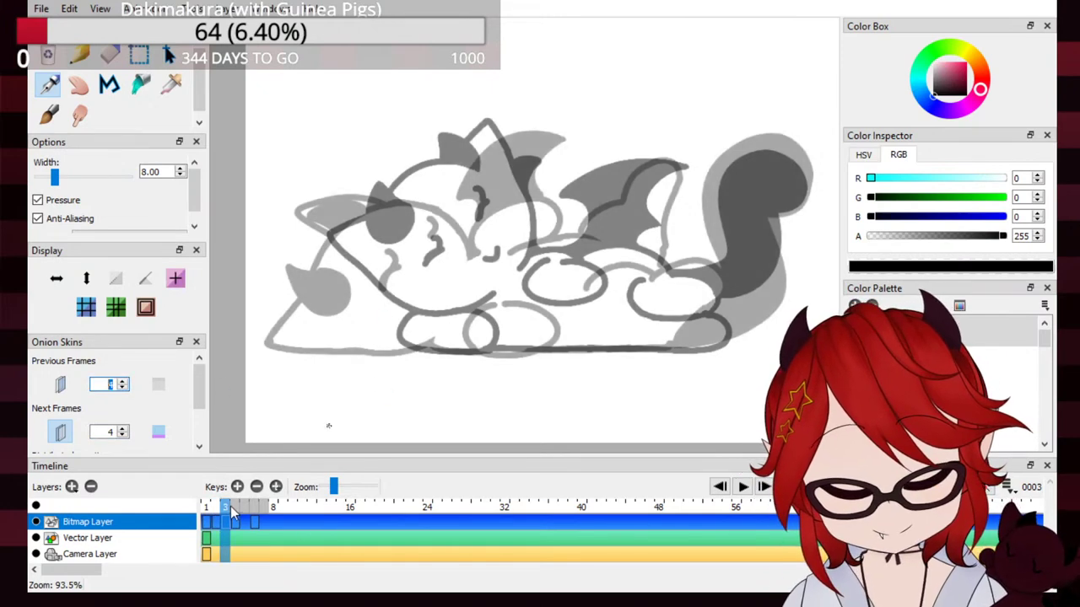
left_click_drag(330, 245, 422, 167)
key("ctrl+z")
left_click_drag(330, 241, 421, 168)
key("ctrl+z")
left_click_drag(334, 233, 427, 161)
key("ctrl+z")
left_click_drag(332, 241, 419, 173)
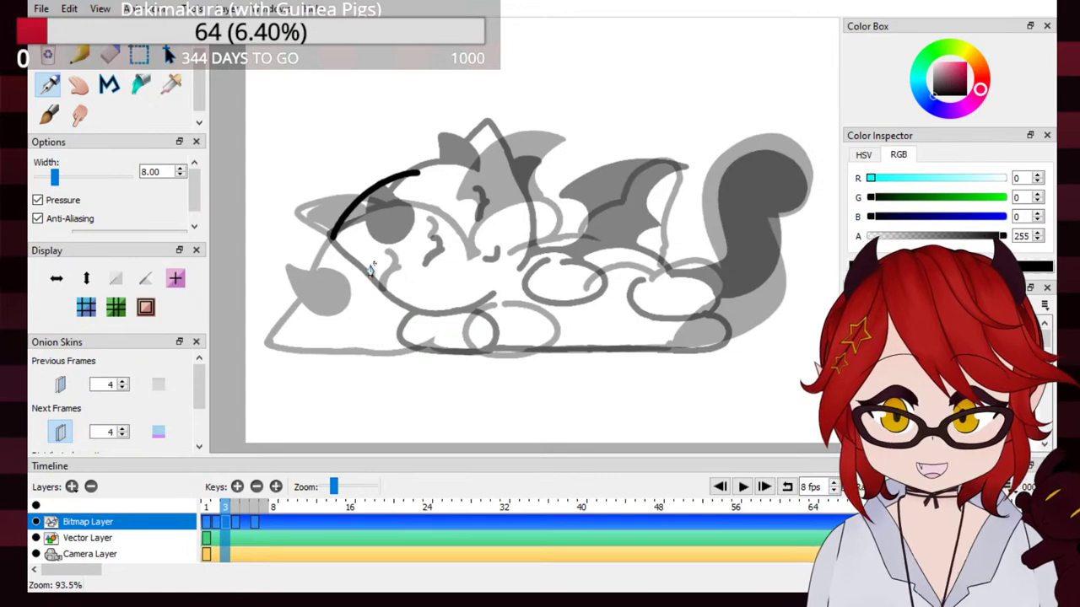
scroll(370, 267, "down", 2)
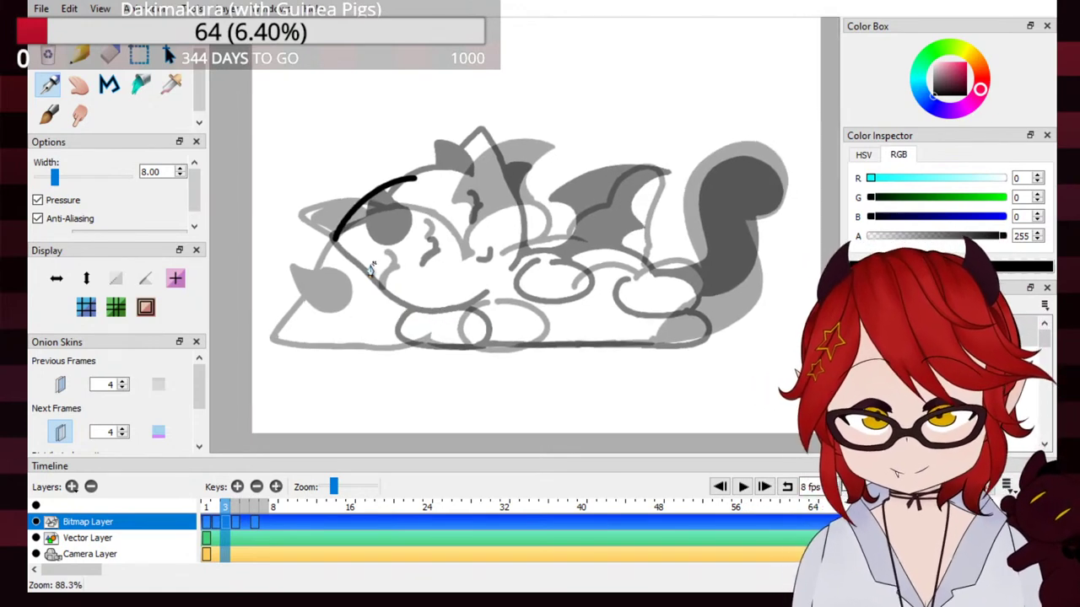
scroll(369, 267, "up", 1)
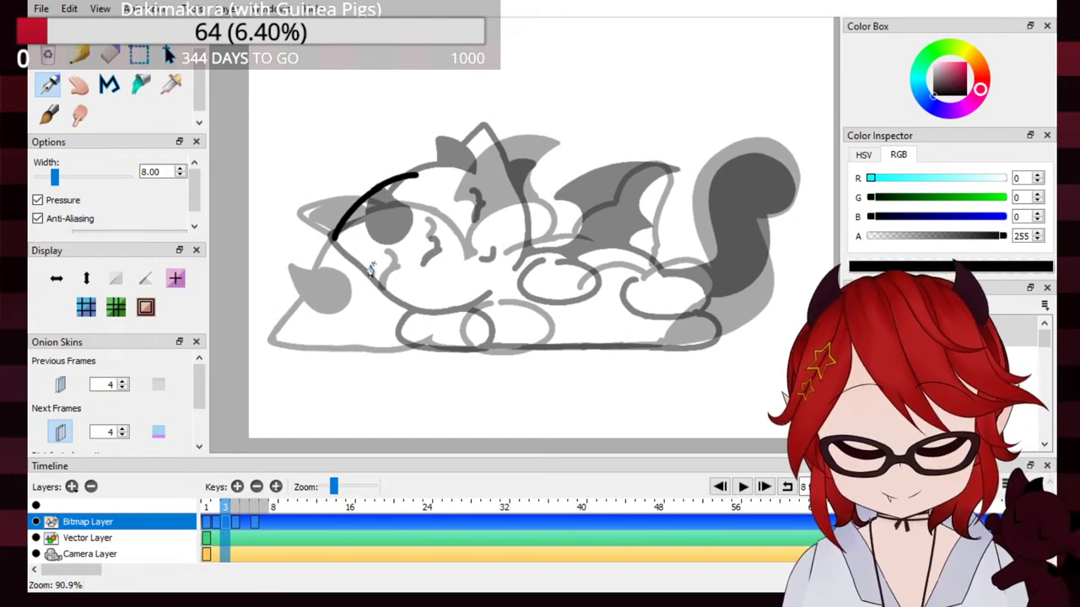
key("ctrl+z")
Step: Try shorter head curves on frame 3 that start lower, along the lying pose's head, and undo them
mouse_move(328, 250)
left_mouse_down()
mouse_move(418, 177)
mouse_move(344, 211)
mouse_move(414, 177)
mouse_move(386, 179)
left_mouse_up()
key("ctrl+z")
key("ctrl+z")
key("ctrl+z")
key("ctrl+z")
key("ctrl+z")
key("ctrl+z")
left_click_drag(317, 258, 386, 182)
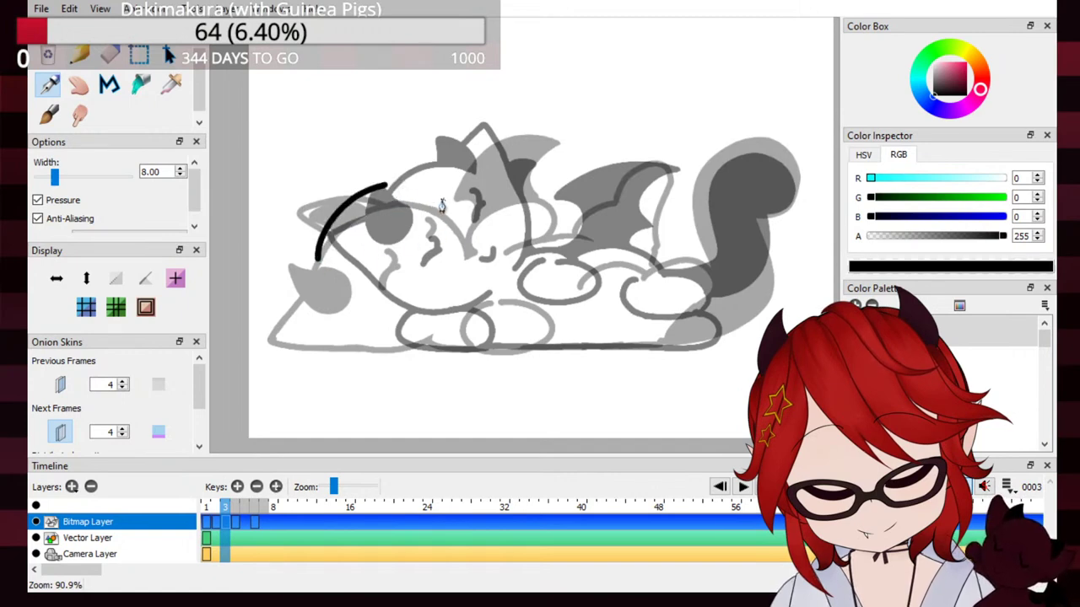
key("ctrl+z")
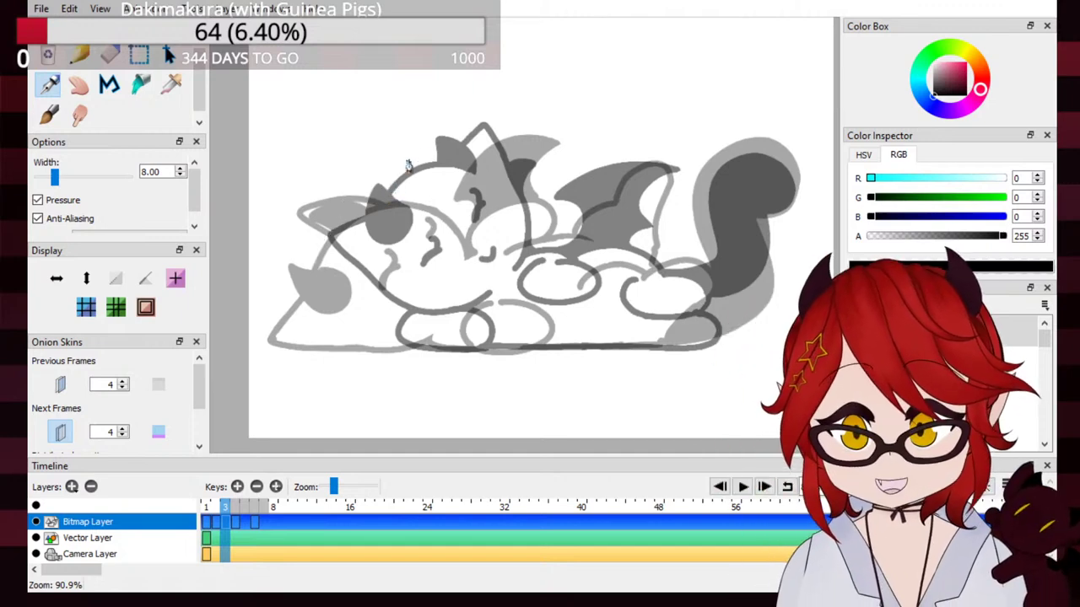
Step: Draw a head arc on frame 3 from above the lying pose's lower horn, and try extending it across the forehead
mouse_move(330, 267)
left_mouse_down()
mouse_move(359, 209)
mouse_move(415, 182)
mouse_move(407, 165)
mouse_move(426, 127)
left_mouse_up()
key("ctrl+z")
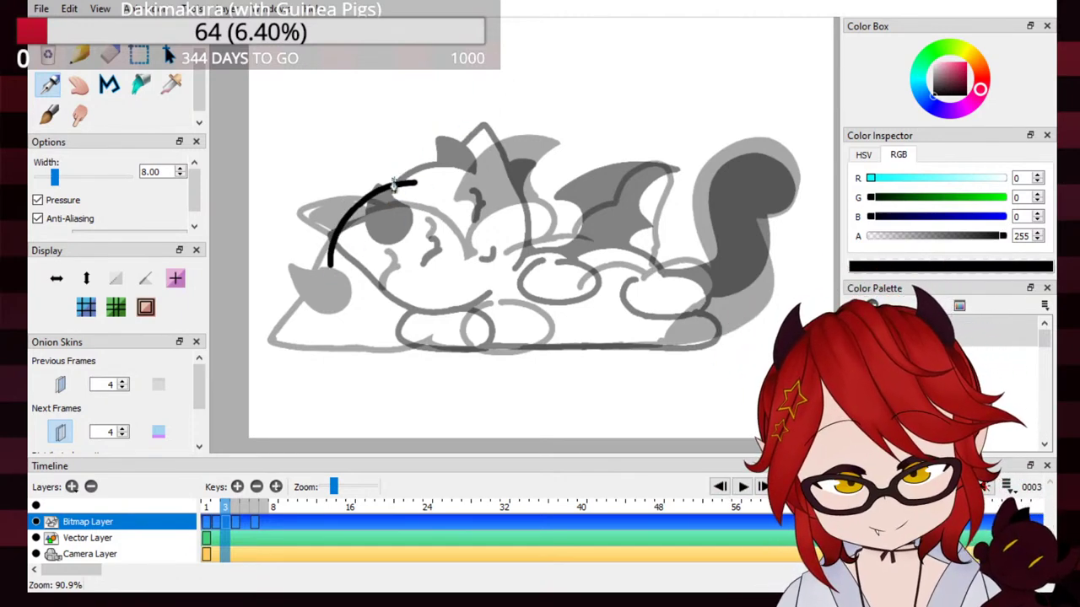
mouse_move(394, 181)
left_mouse_down()
mouse_move(409, 149)
mouse_move(454, 164)
left_mouse_up()
key("ctrl+z")
mouse_move(390, 183)
left_mouse_down()
mouse_move(410, 154)
mouse_move(452, 171)
left_mouse_up()
key("ctrl+z")
Step: Compare the head arc on frame 3 with the poses on the neighbouring frames, and undo the arc
left_click(217, 510)
left_click(209, 511)
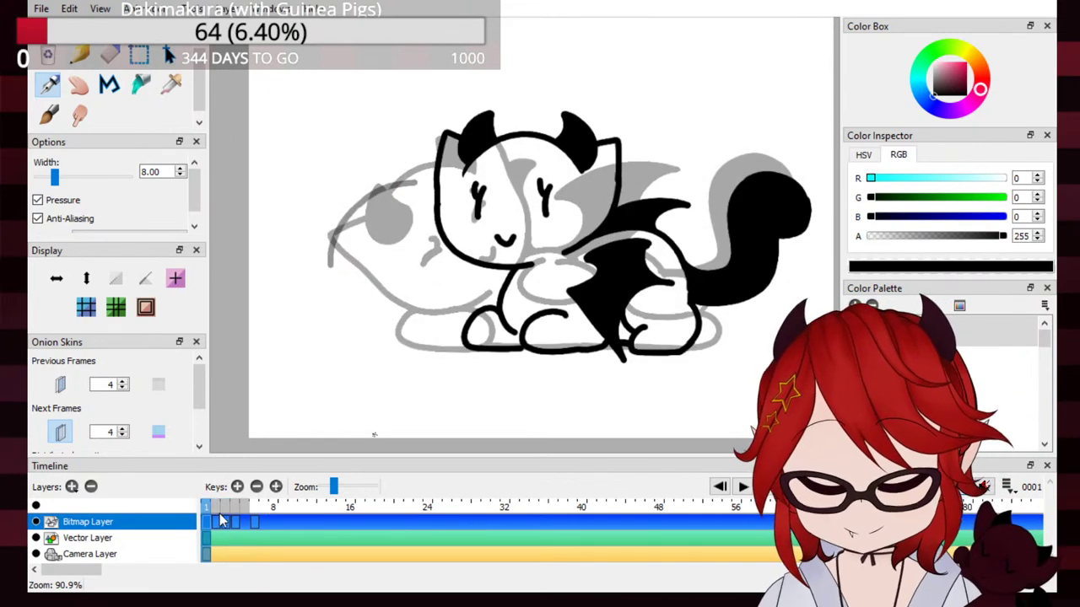
left_click(227, 510)
left_click_drag(228, 510, 237, 512)
left_click(224, 510)
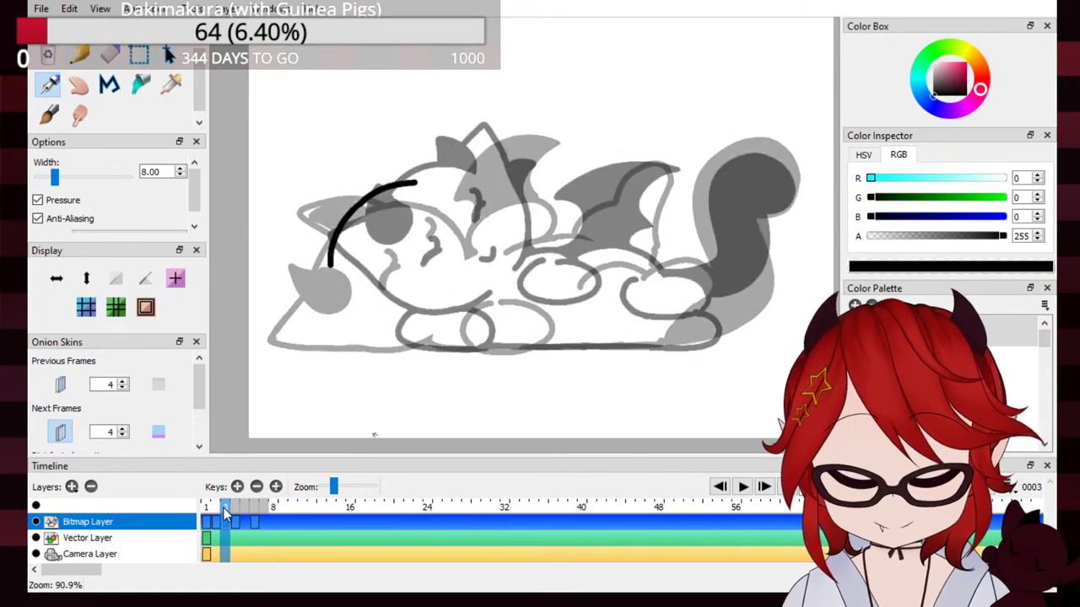
key("ctrl+z")
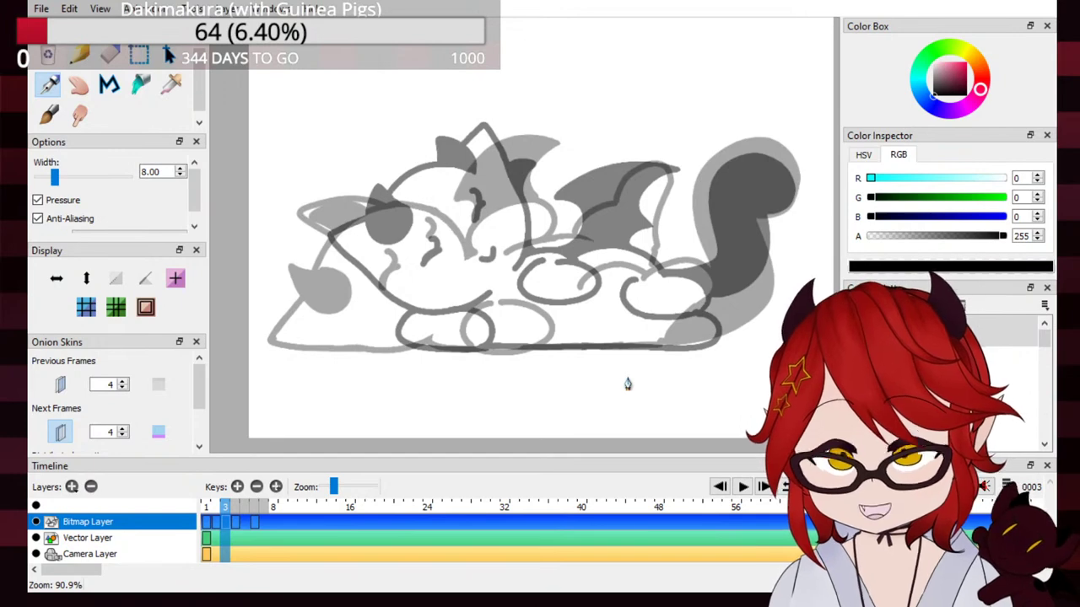
Step: Delete the blank keyframes before the in-between pose, and move that pose's keyframe to frame 2
left_click(255, 489)
mouse_move(224, 518)
left_mouse_down()
mouse_move(236, 520)
mouse_move(219, 527)
left_mouse_up()
Step: Move the lying pose's keyframe from frame 6 to frame 3
left_click(252, 523)
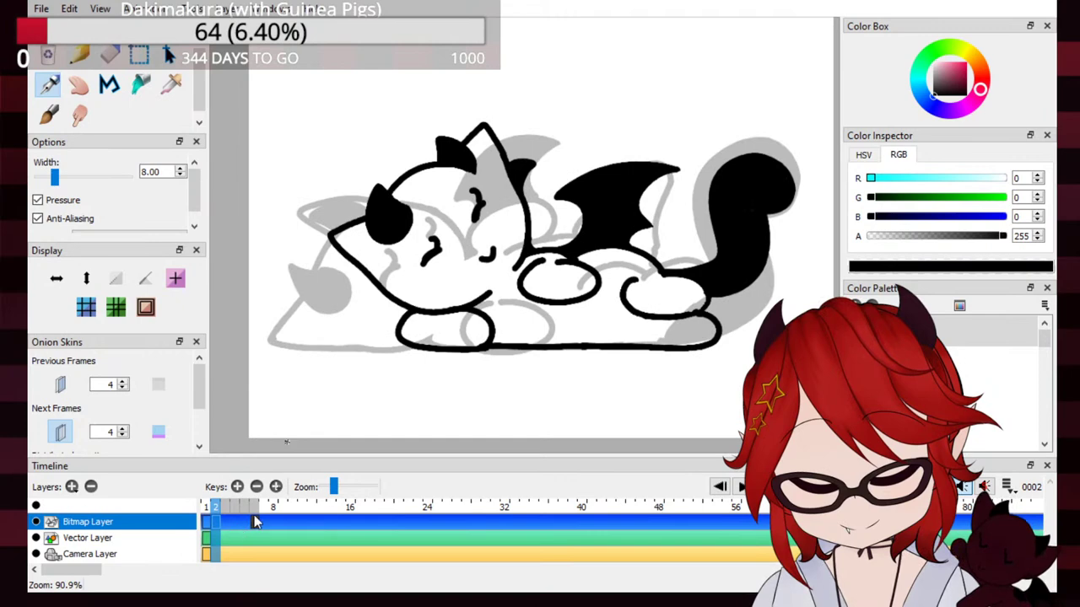
left_click(255, 523)
left_click(234, 520)
left_click(225, 522)
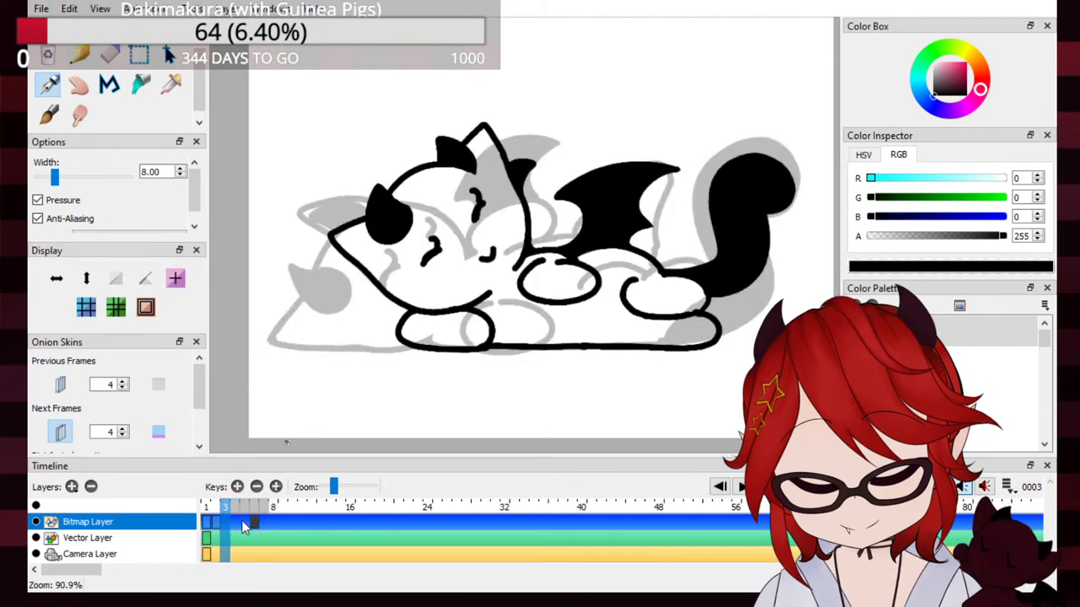
left_click_drag(251, 523, 225, 523)
Step: Play the three-frame roll animation from frame 1 to check its timing, and stop the playback
left_click(207, 507)
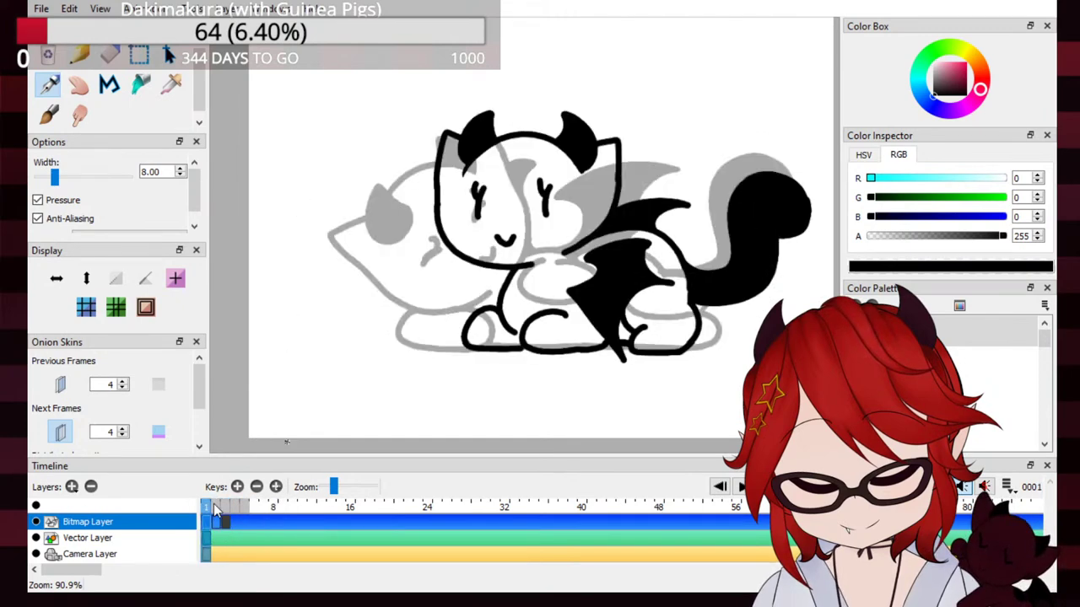
left_click(740, 490)
left_click(741, 492)
left_click(741, 492)
left_click(742, 487)
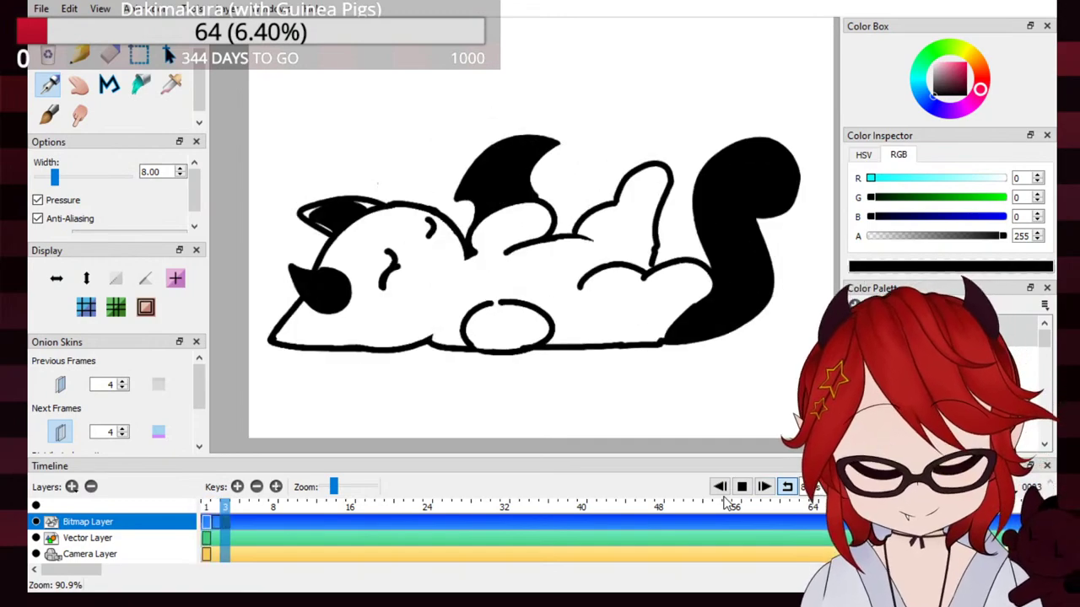
left_click(741, 487)
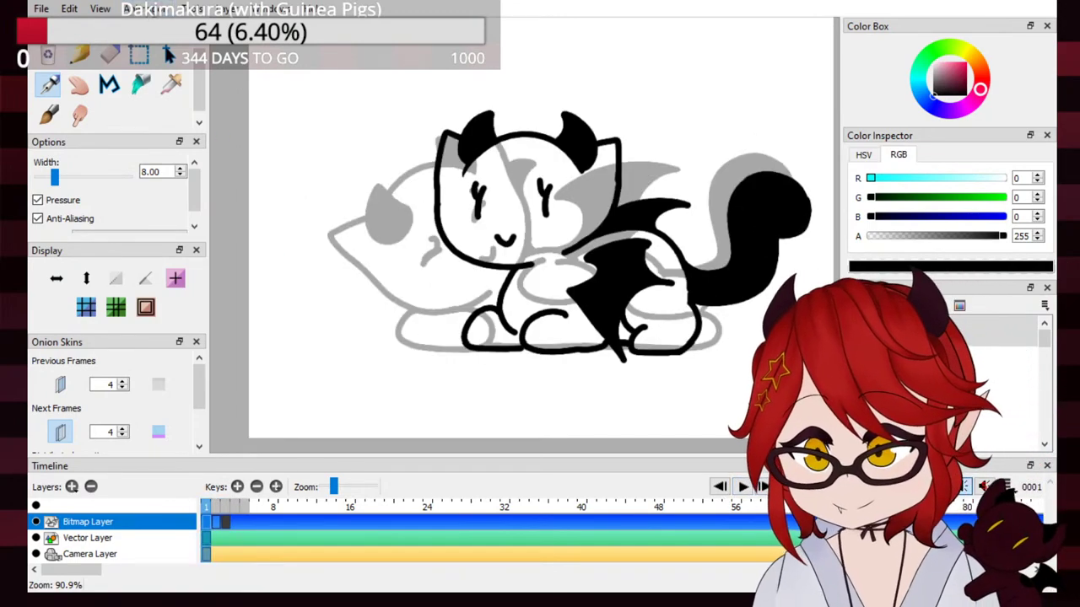
Step: Turn off the onion skins for both the previous and the next frames
key("o")
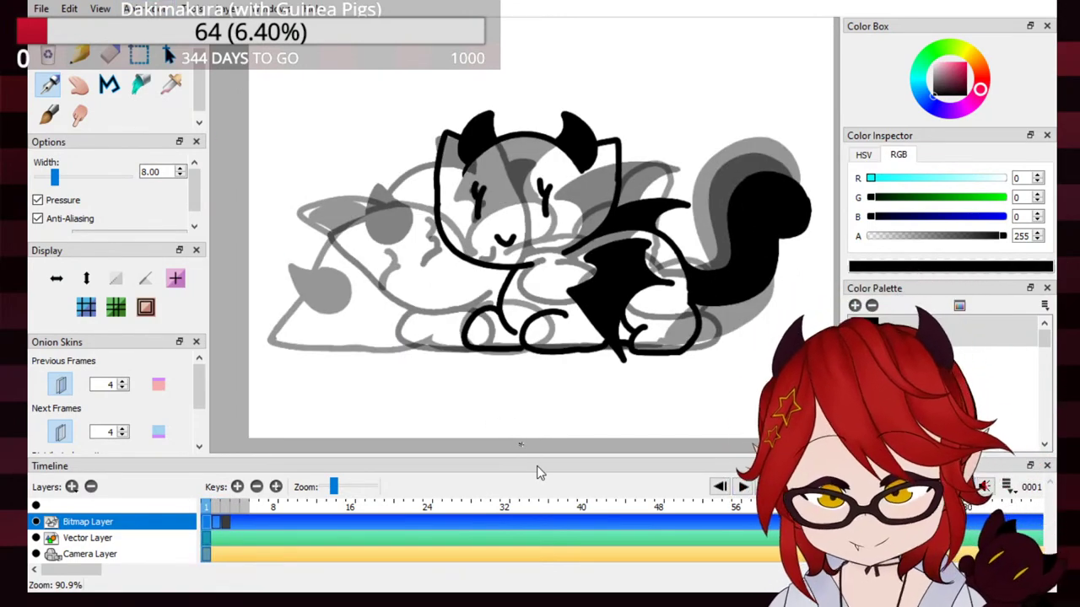
key("o")
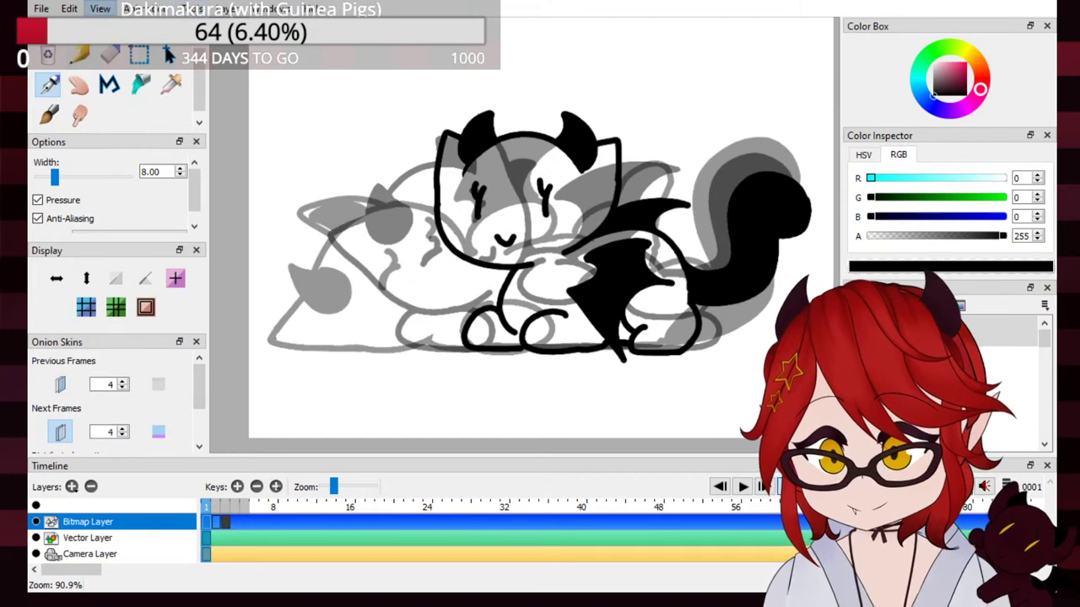
key("alt+o")
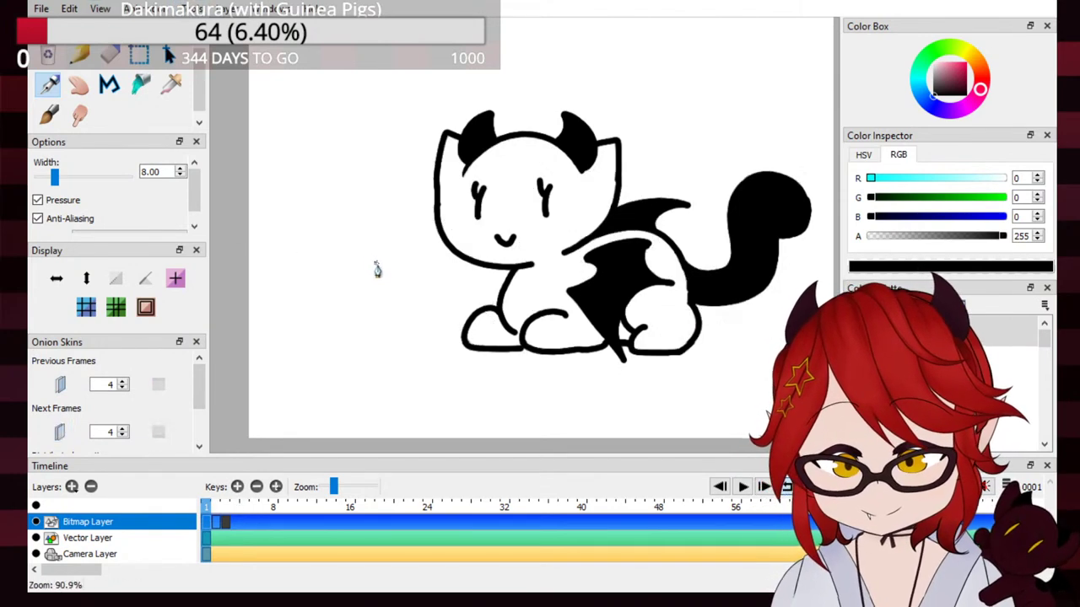
Step: Play the roll animation without onion skins, stop it, and compare the poses on its three frames
left_click(742, 488)
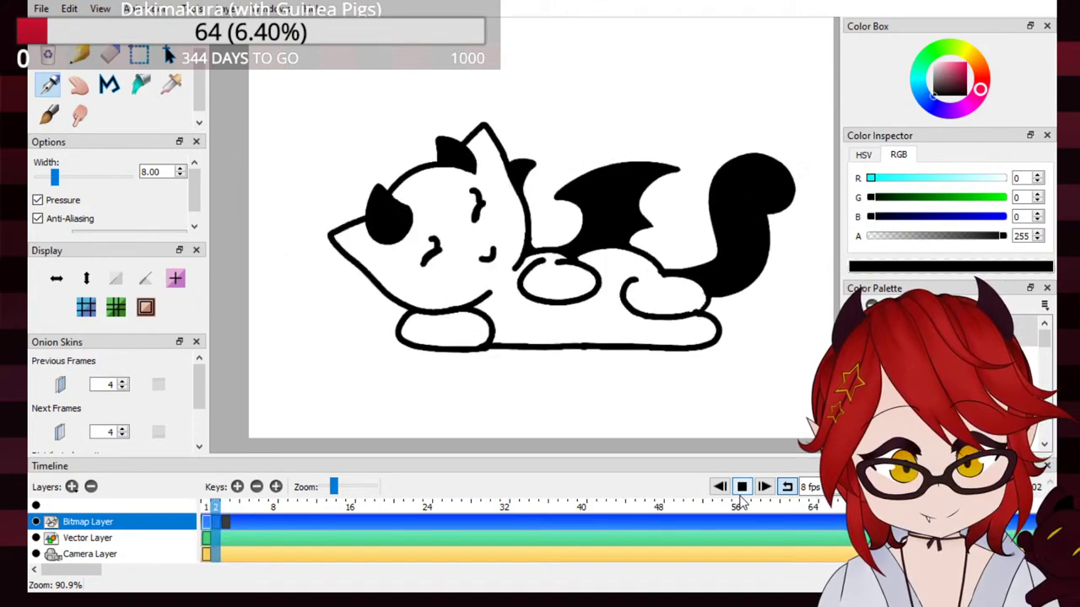
left_click(740, 496)
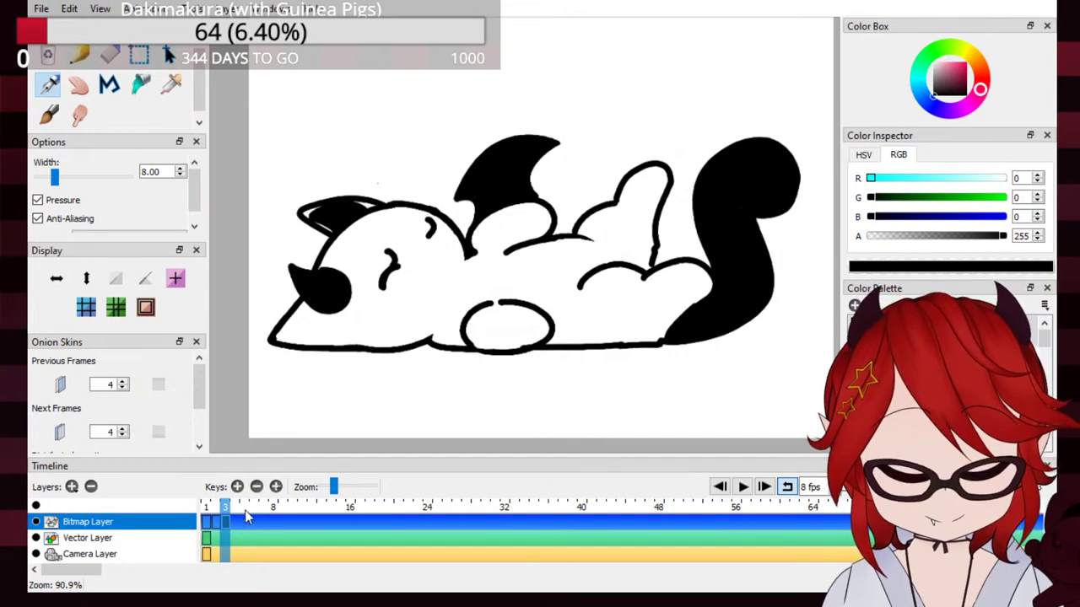
left_click(215, 509)
left_click(207, 511)
left_click(222, 509)
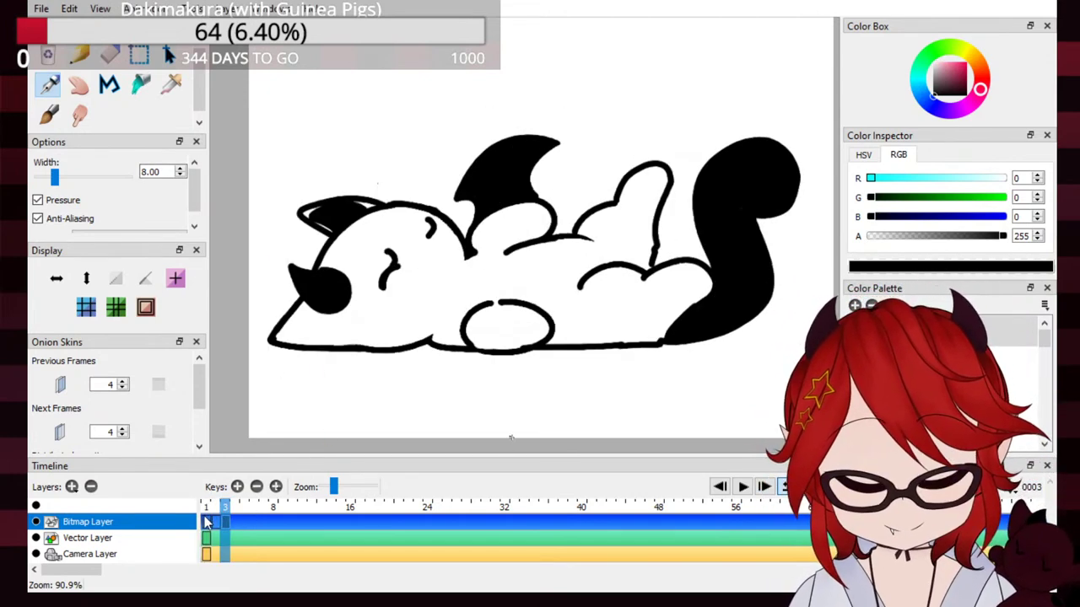
left_click(216, 515)
left_click_drag(215, 510, 231, 510)
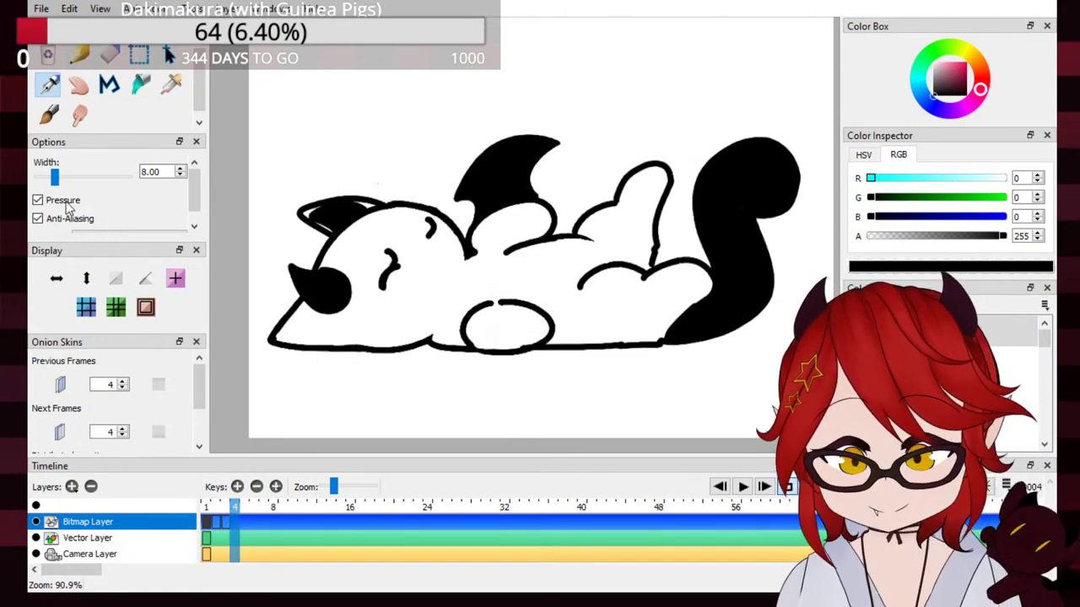
left_click(139, 55)
mouse_move(583, 91)
left_mouse_down()
mouse_move(746, 329)
mouse_move(823, 395)
left_mouse_up()
left_click(605, 57)
left_click_drag(570, 74, 828, 400)
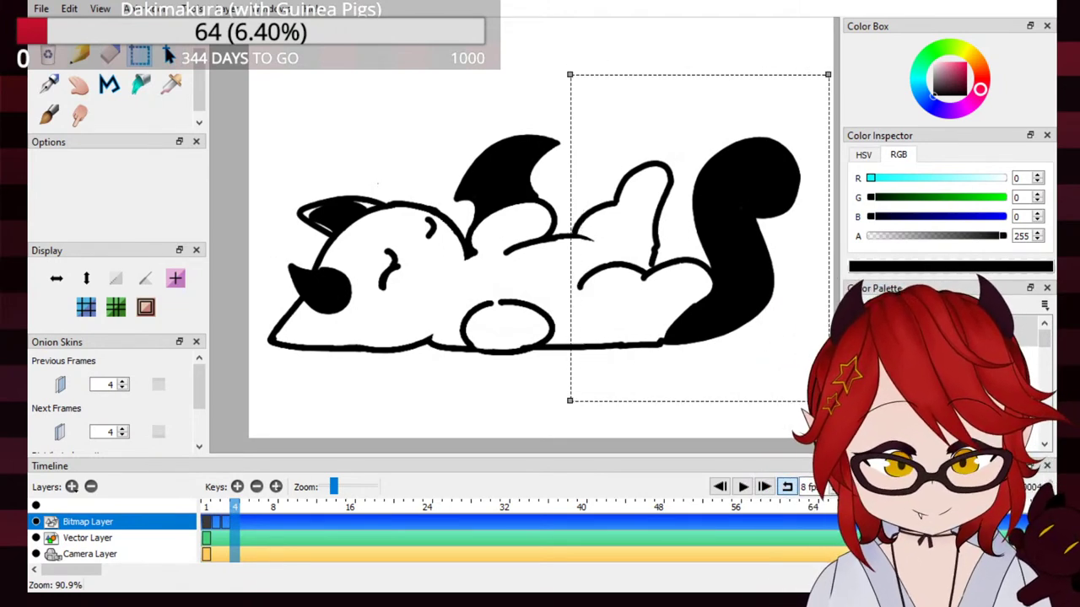
left_click(169, 55)
left_click_drag(736, 330, 712, 326)
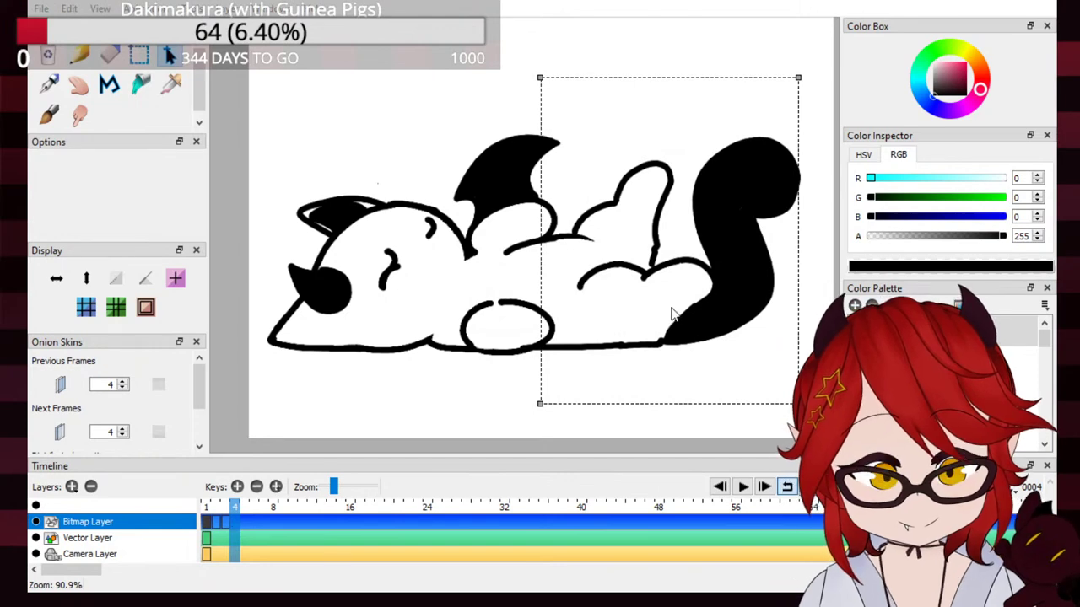
key("Escape")
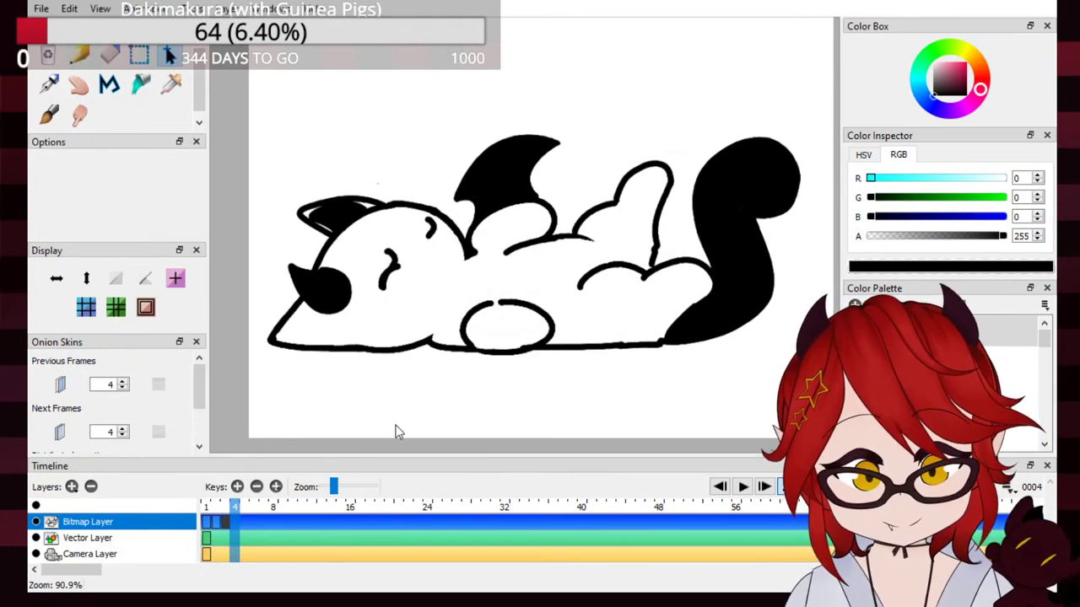
Step: On frame 3, select the lying cat's hindquarters and tail, shift them slightly towards the head, and clear the selection
left_click(224, 508)
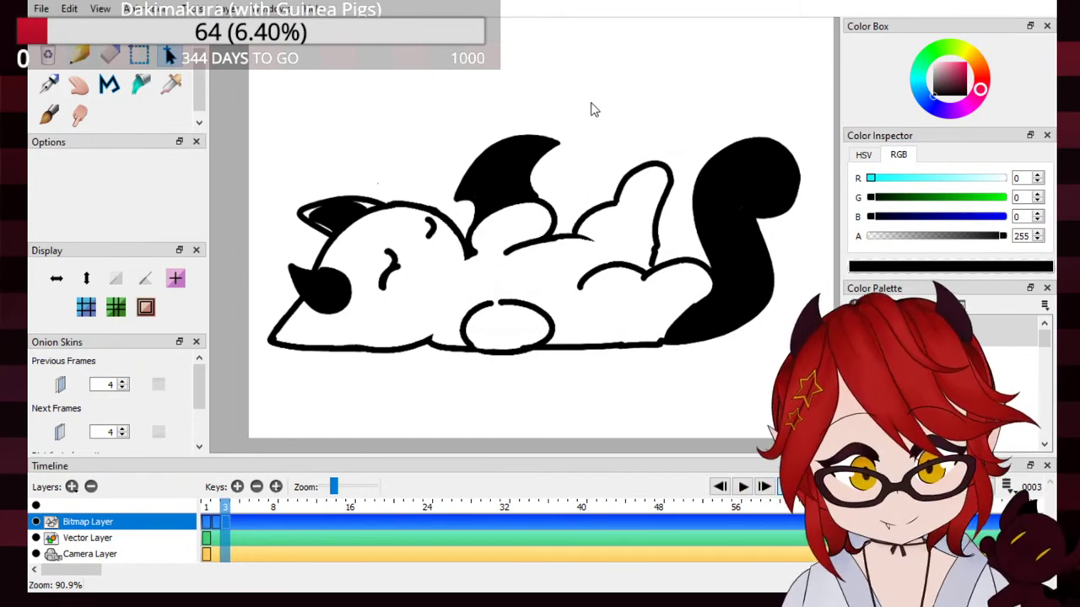
left_click(139, 55)
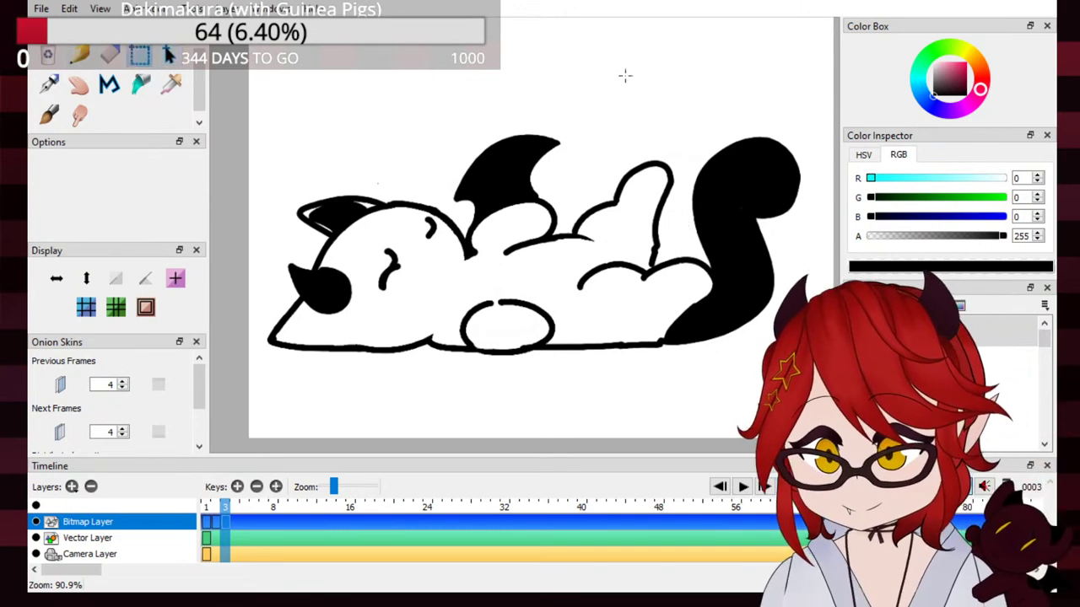
left_click_drag(585, 105, 811, 426)
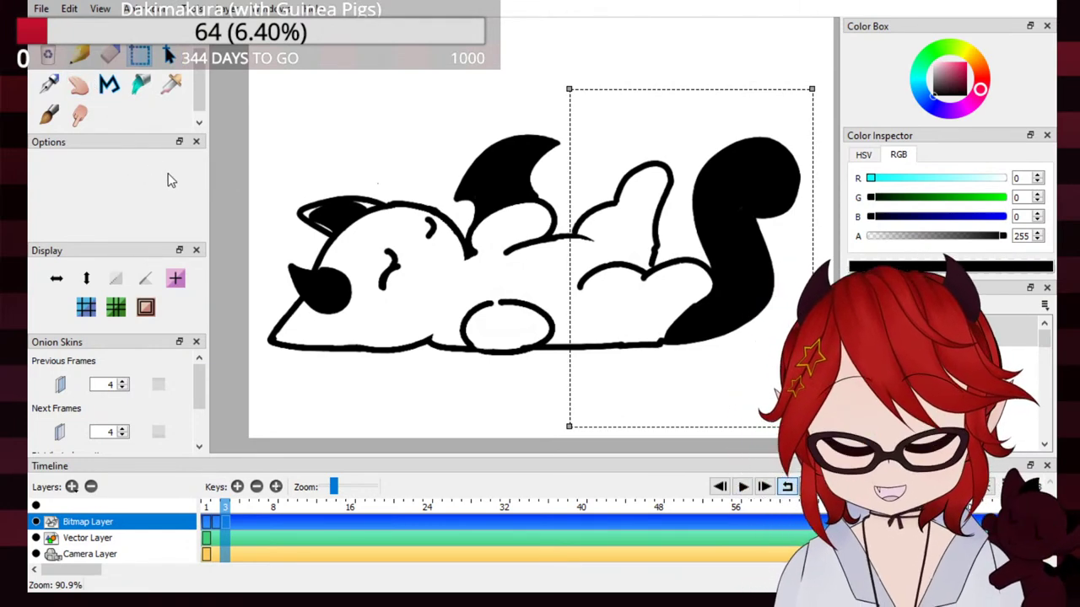
left_click(167, 57)
left_click_drag(700, 336, 674, 334)
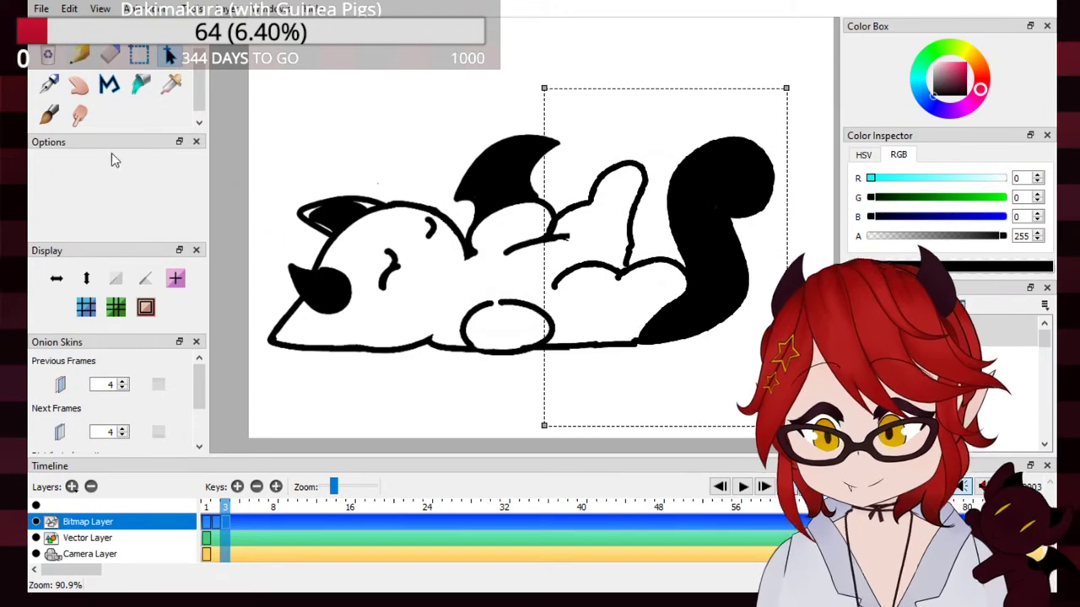
left_click(139, 55)
left_click(275, 73)
Step: Erase the doubled lines where the shifted hindquarters meet the body, and redraw the end of the belly line
left_click(80, 56)
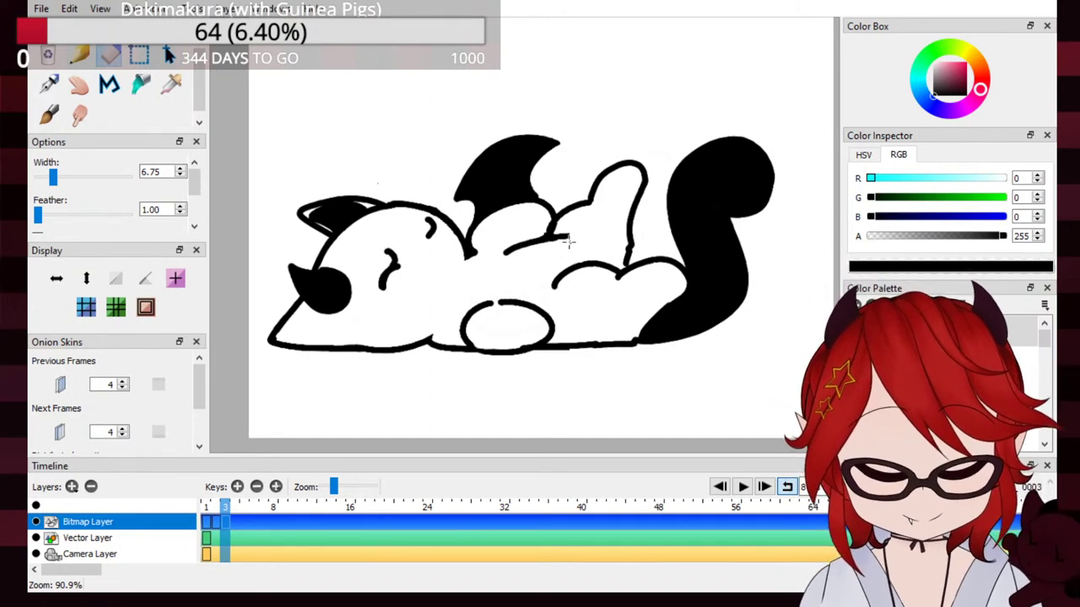
left_click_drag(542, 244, 583, 245)
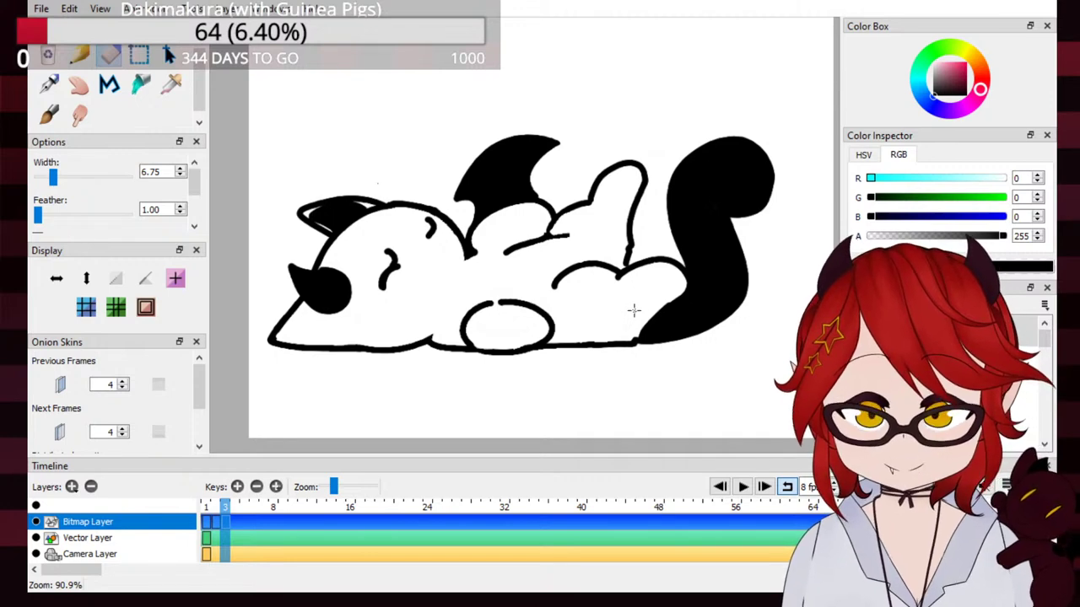
left_click(49, 85)
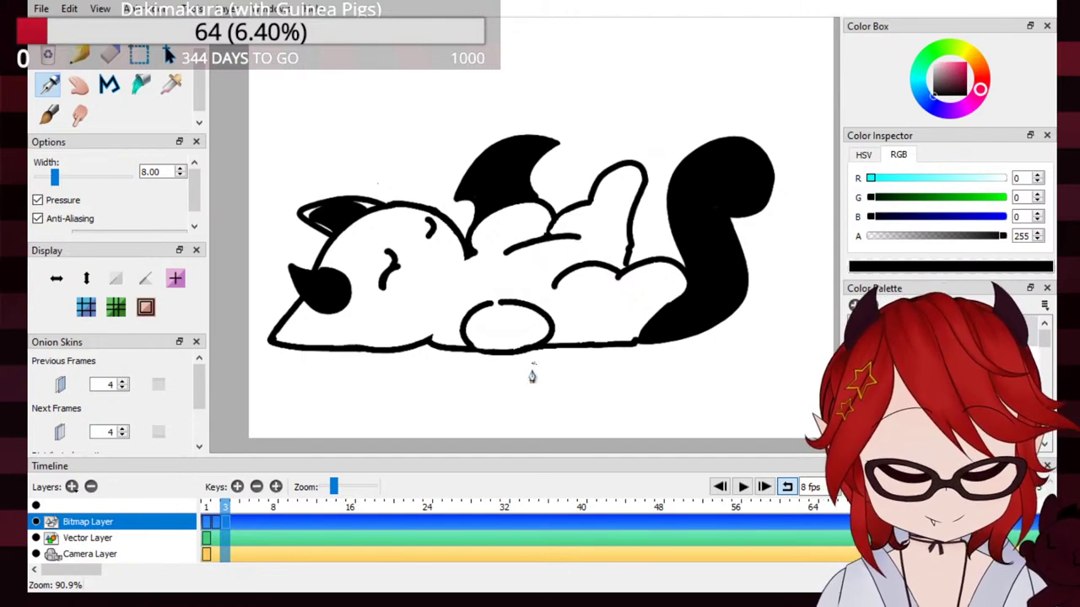
left_click(107, 55)
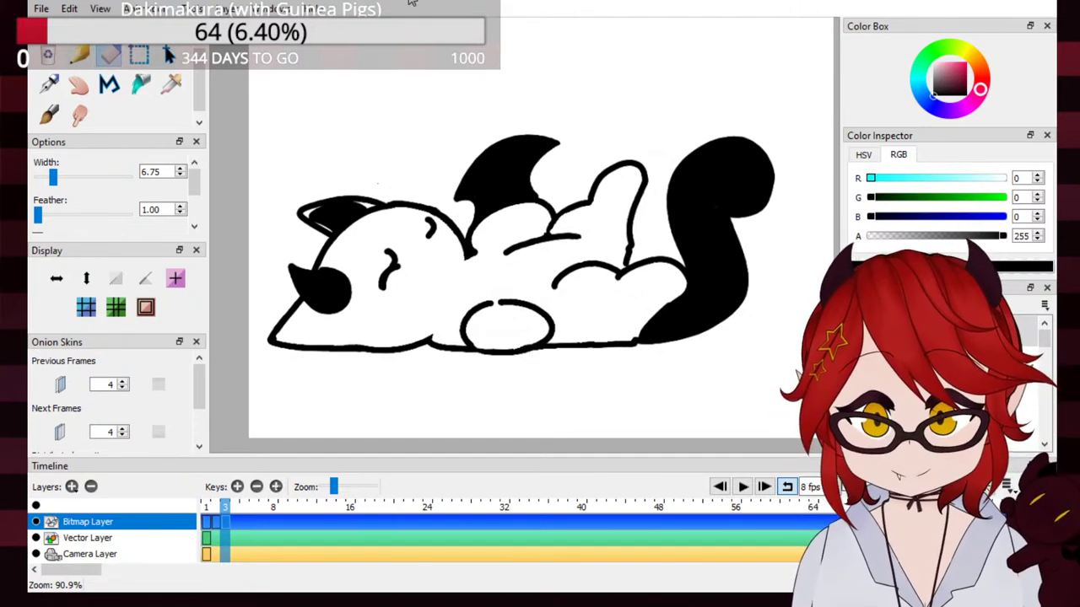
Step: Play the roll animation to check the shortened lying pose at a small size, and stop the playback
scroll(596, 194, "down", 8)
scroll(595, 194, "up", 3)
scroll(596, 194, "up", 2)
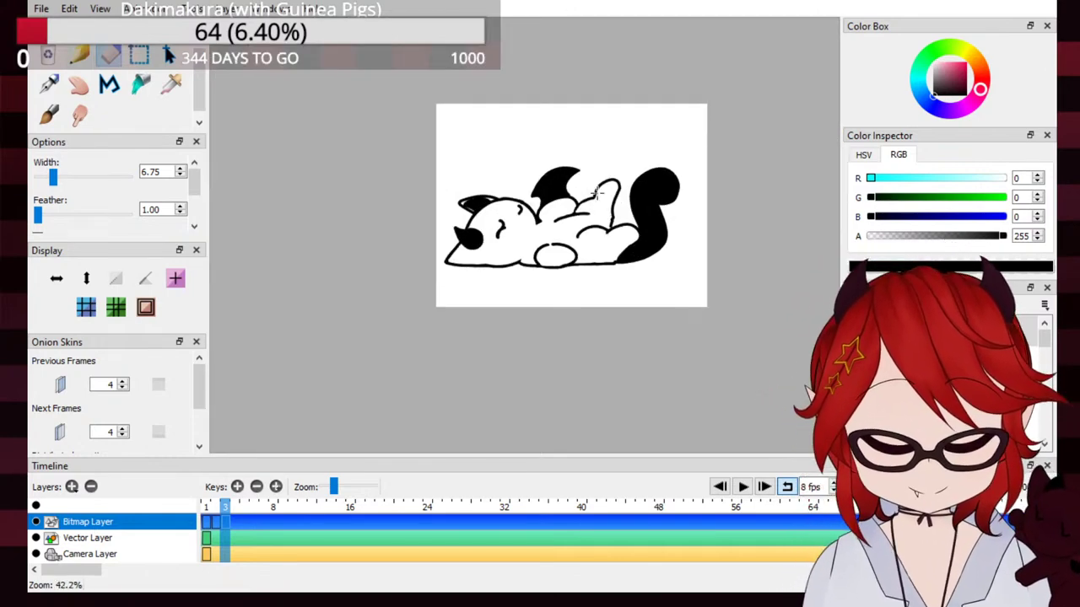
left_click(742, 487)
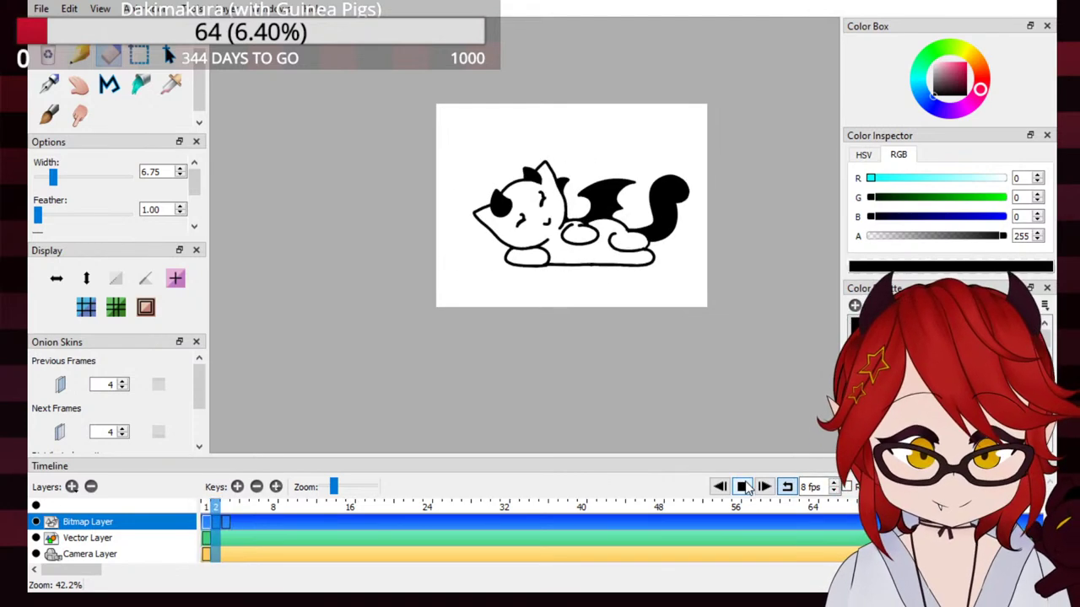
left_click(744, 486)
Step: Lower the playback speed to 5 fps, and play the roll animation at that speed
left_click(834, 491)
left_click(834, 491)
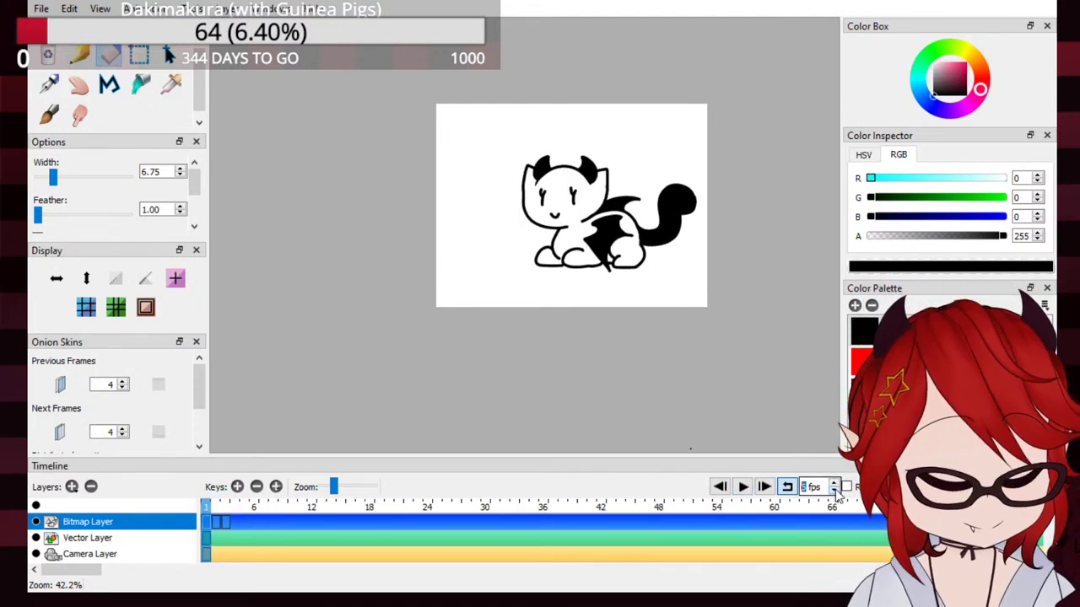
left_click(833, 491)
left_click(743, 488)
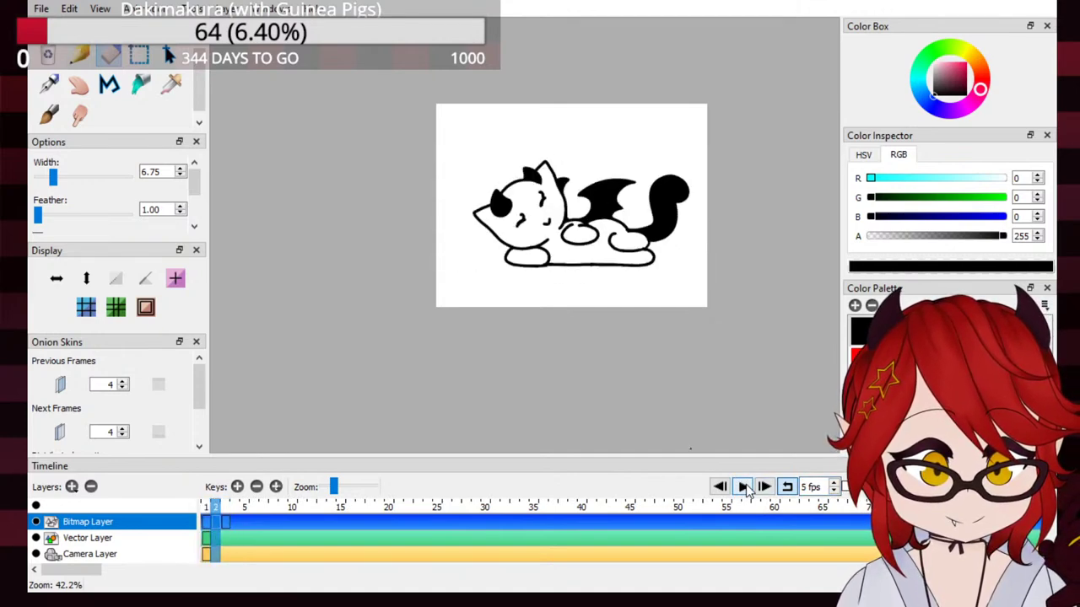
left_click(742, 487)
Step: On frame 3, draw a second wing sticking out below the lower paw with the Pen tool, and fill it black
scroll(685, 319, "up", 2)
scroll(619, 231, "down", 4)
scroll(550, 93, "up", 4)
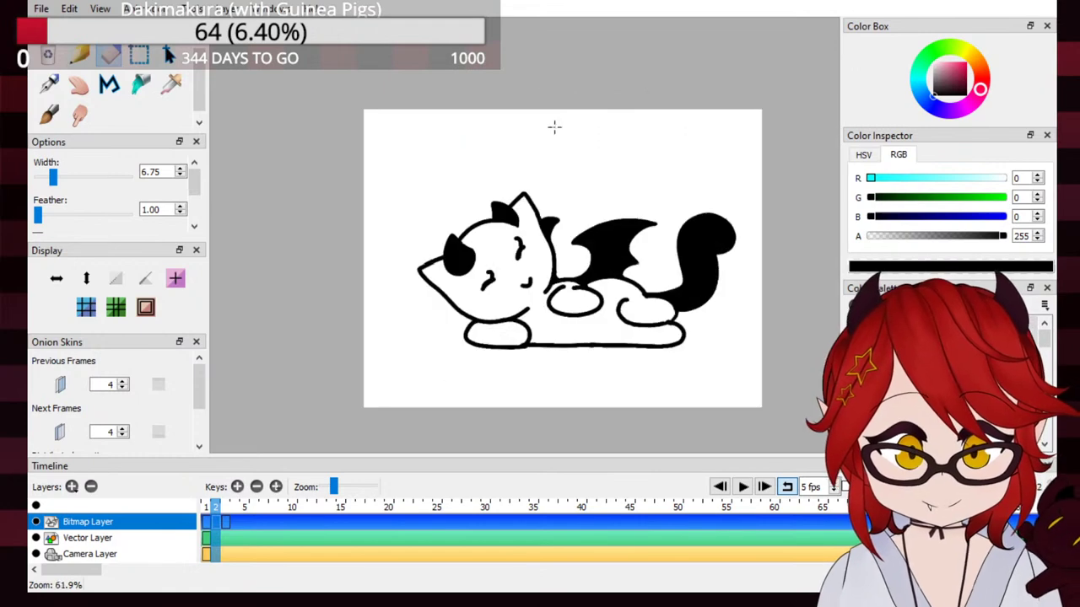
scroll(576, 319, "up", 2)
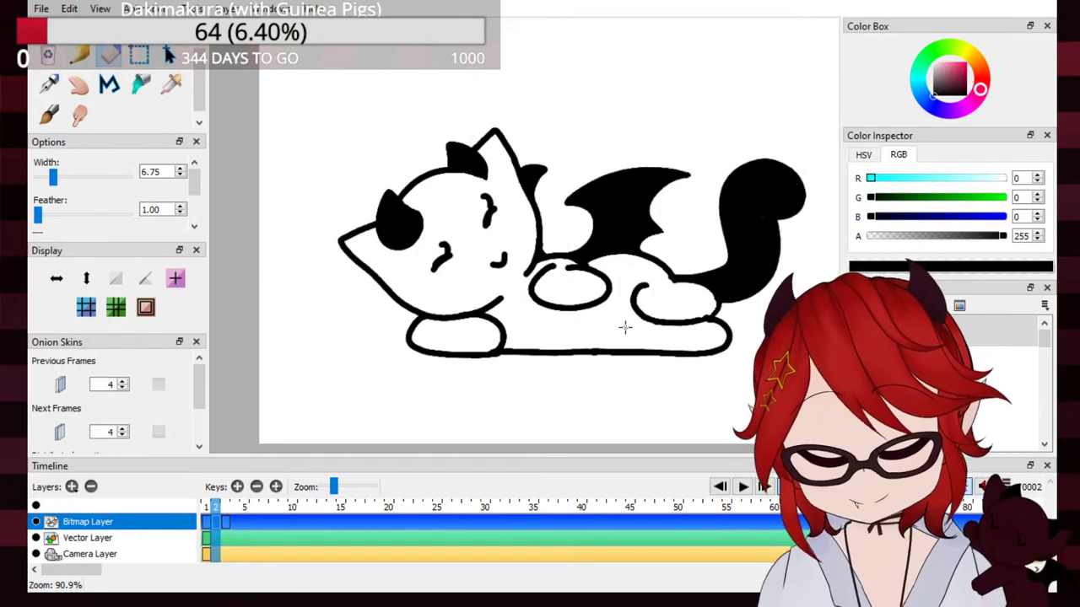
left_click(226, 518)
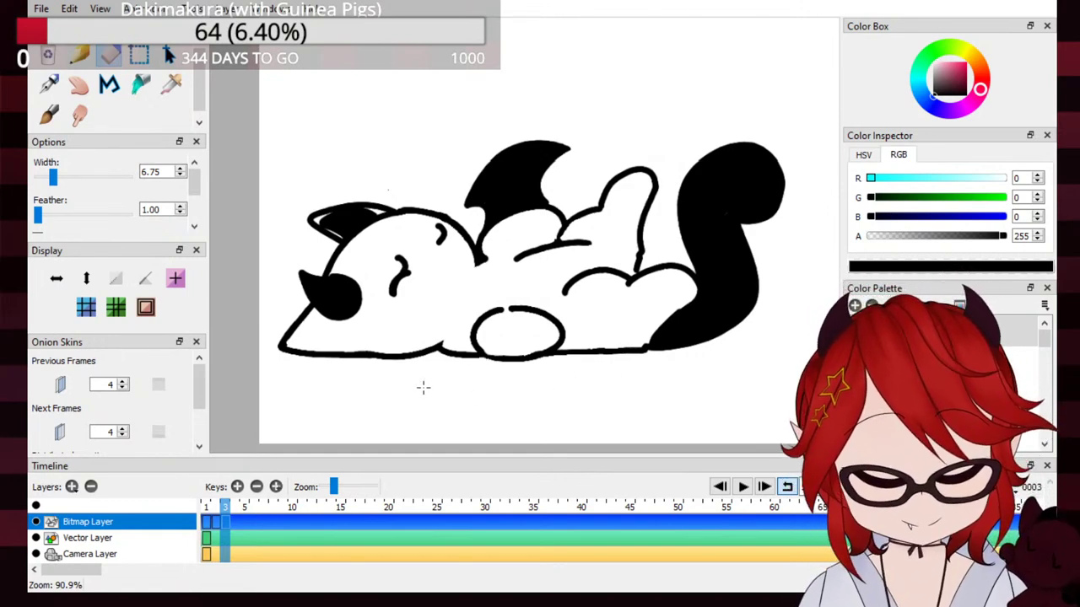
left_click(48, 84)
mouse_move(479, 358)
left_mouse_down()
mouse_move(557, 395)
mouse_move(594, 390)
left_mouse_up()
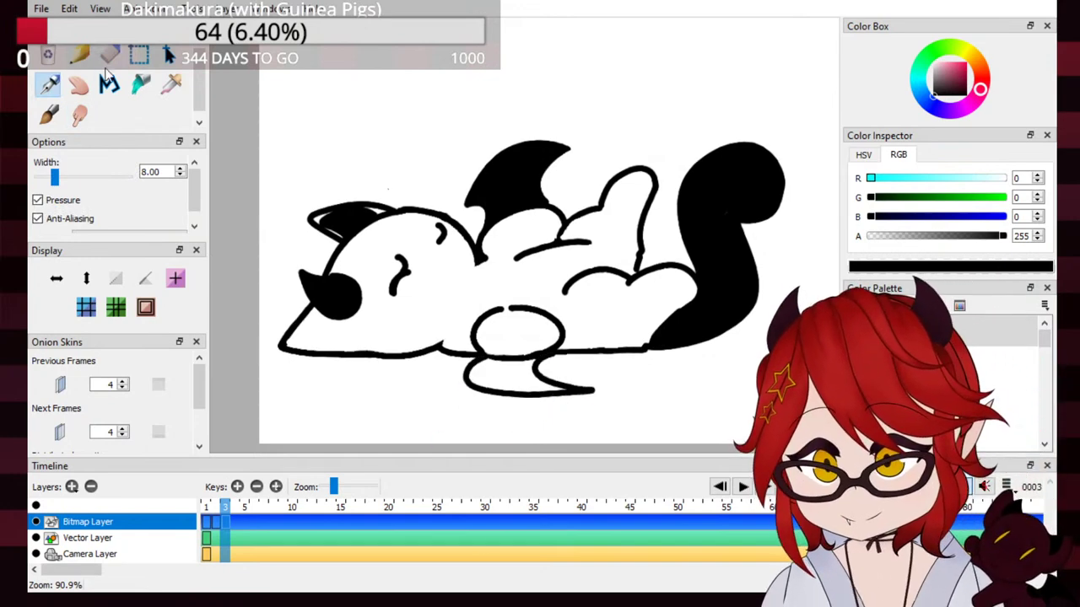
left_click(140, 84)
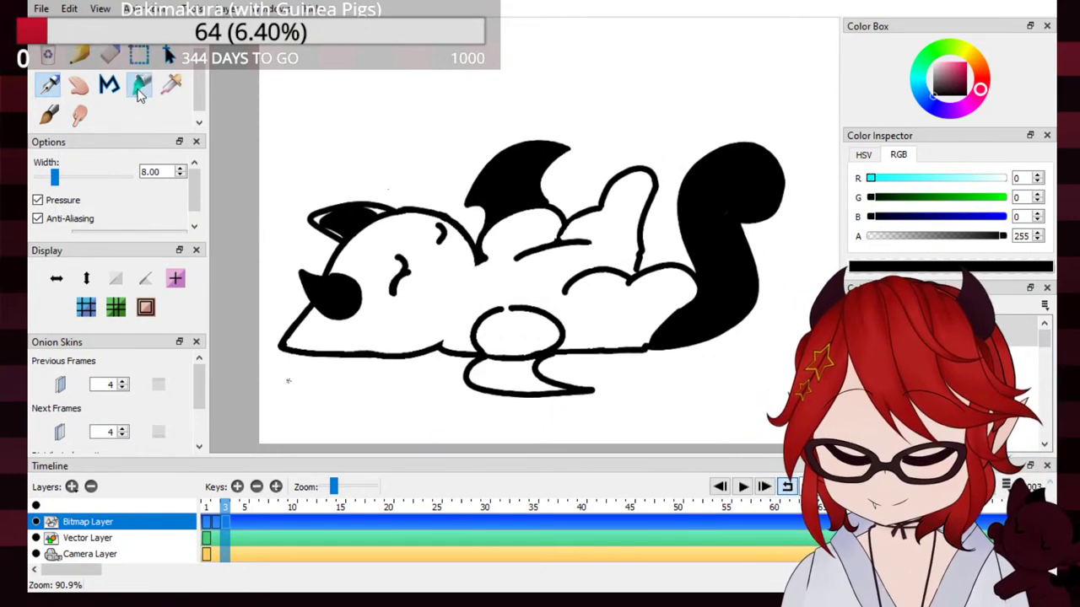
left_click(540, 358)
left_click(48, 84)
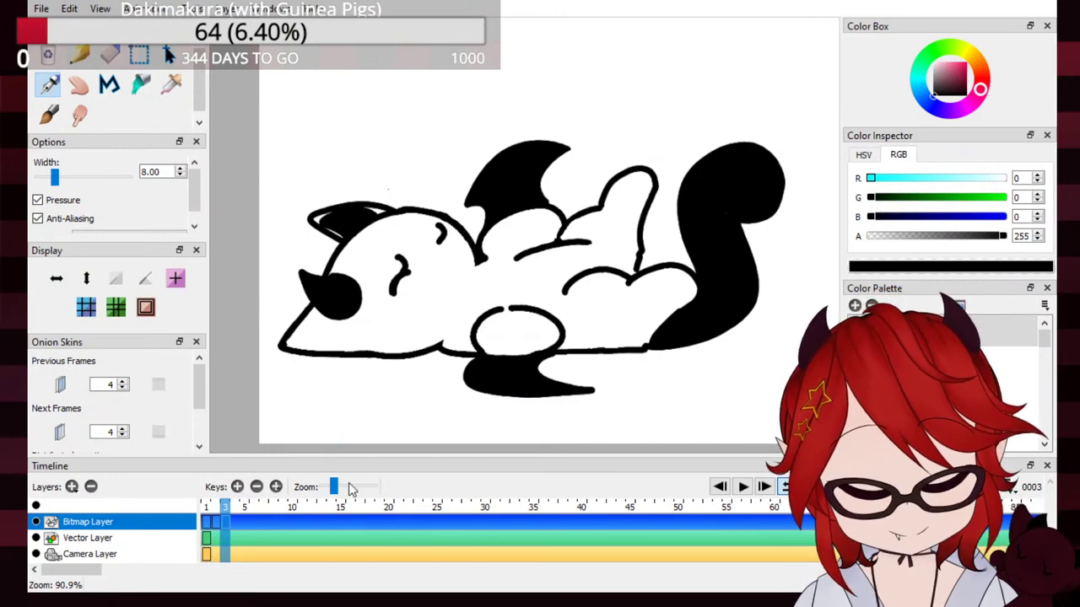
Step: Play the animation twice to check the lower wing in motion, stopping on the lying pose in frame 3
left_click(743, 489)
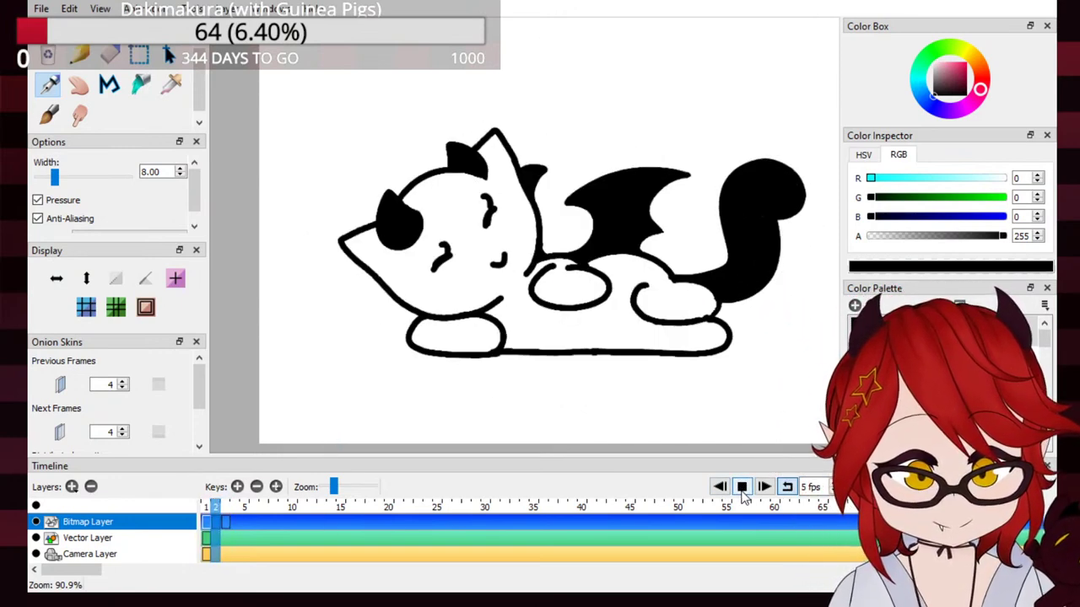
left_click(742, 489)
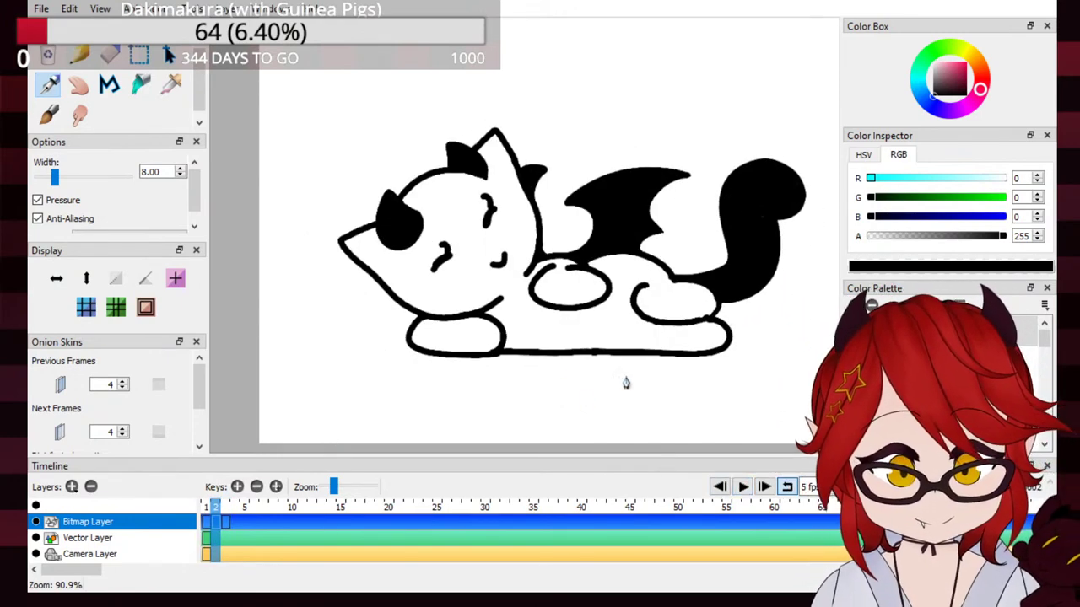
left_click(742, 488)
left_click(742, 488)
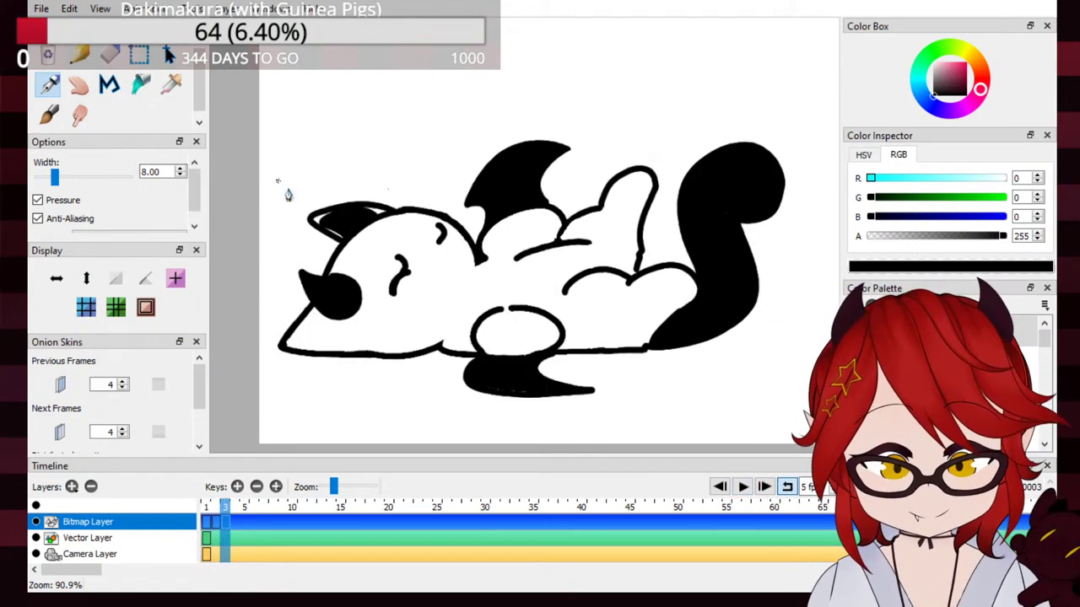
Step: Undo the large lower wing, and draw a thin, flattened wing in solid black beneath the lower paw instead
key("ctrl+z")
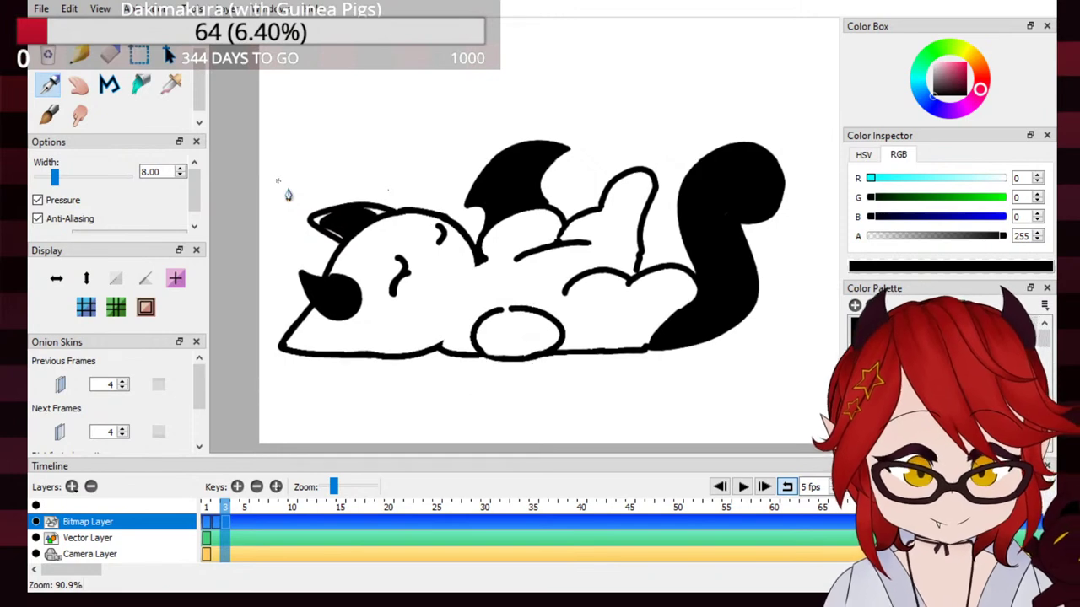
mouse_move(472, 358)
left_mouse_down()
mouse_move(550, 381)
mouse_move(573, 372)
left_mouse_up()
key("ctrl+z")
mouse_move(465, 364)
left_mouse_down()
mouse_move(600, 371)
mouse_move(601, 360)
mouse_move(560, 358)
mouse_move(603, 373)
mouse_move(551, 361)
mouse_move(602, 363)
left_mouse_up()
key("ctrl+z")
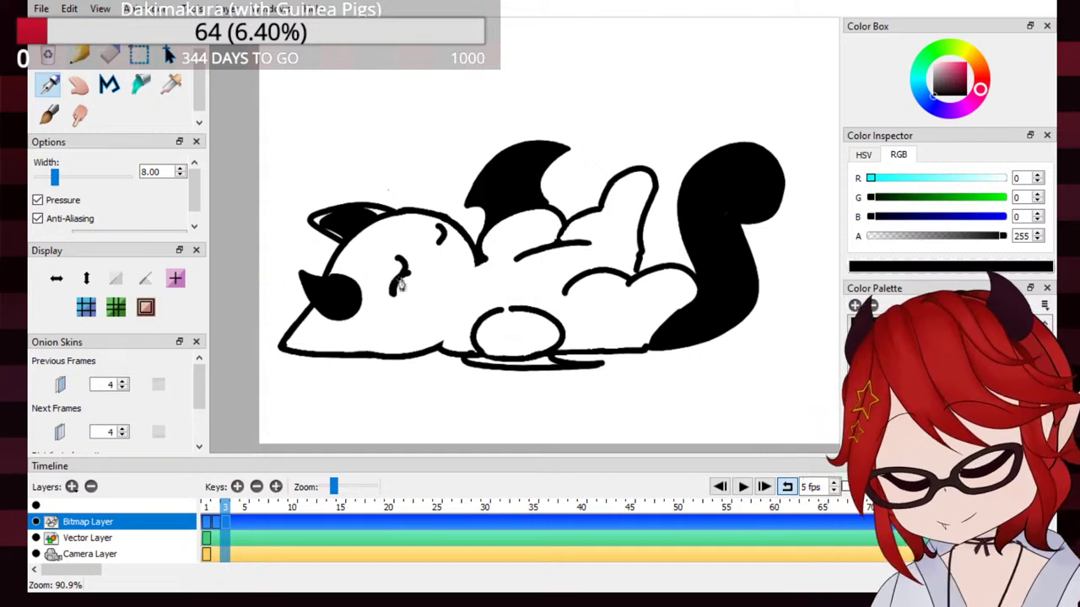
mouse_move(474, 364)
left_mouse_down()
mouse_move(521, 369)
mouse_move(490, 365)
mouse_move(547, 364)
left_mouse_up()
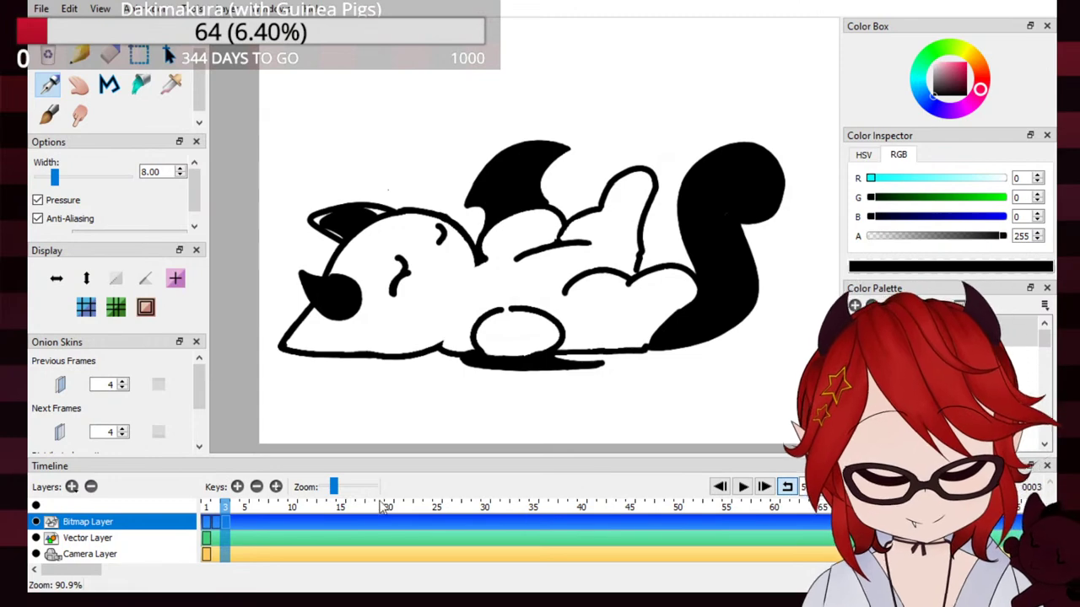
Step: Play the roll animation to check the flattened lower wing, stopping on the lying pose in frame 3
left_click(742, 488)
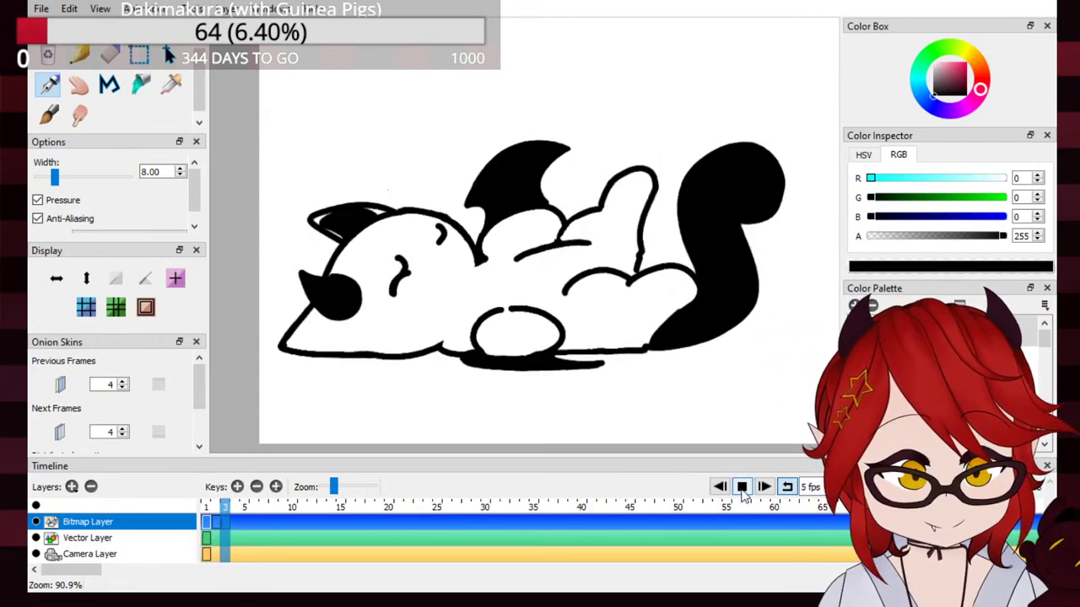
left_click(742, 487)
left_click(742, 487)
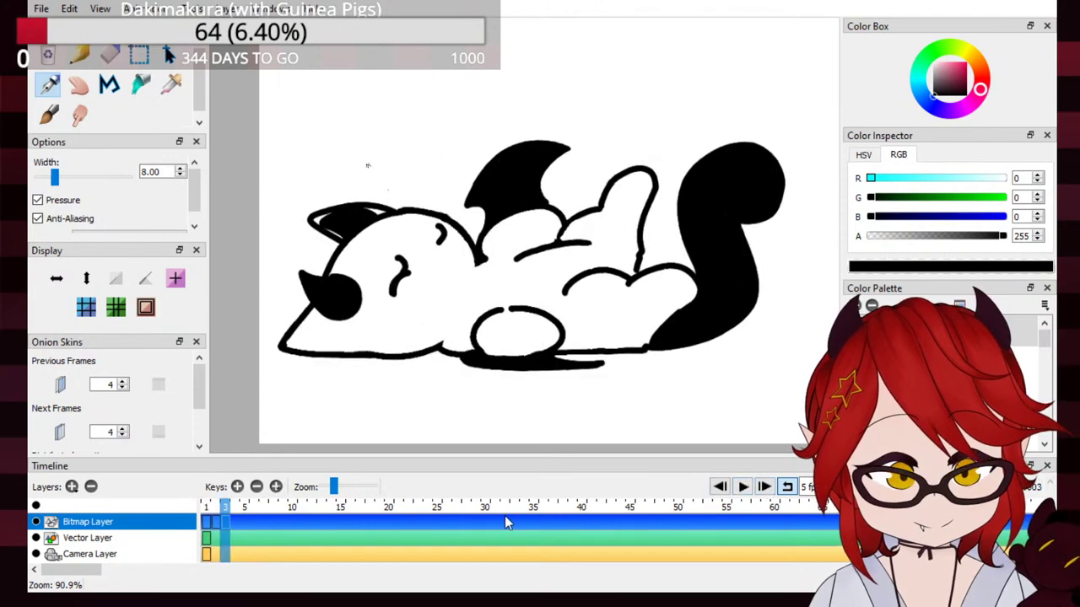
Step: On frame 3, mark a slimmer tail by erasing a thin line inside its outer edge, and patch the overrun in black
key("e")
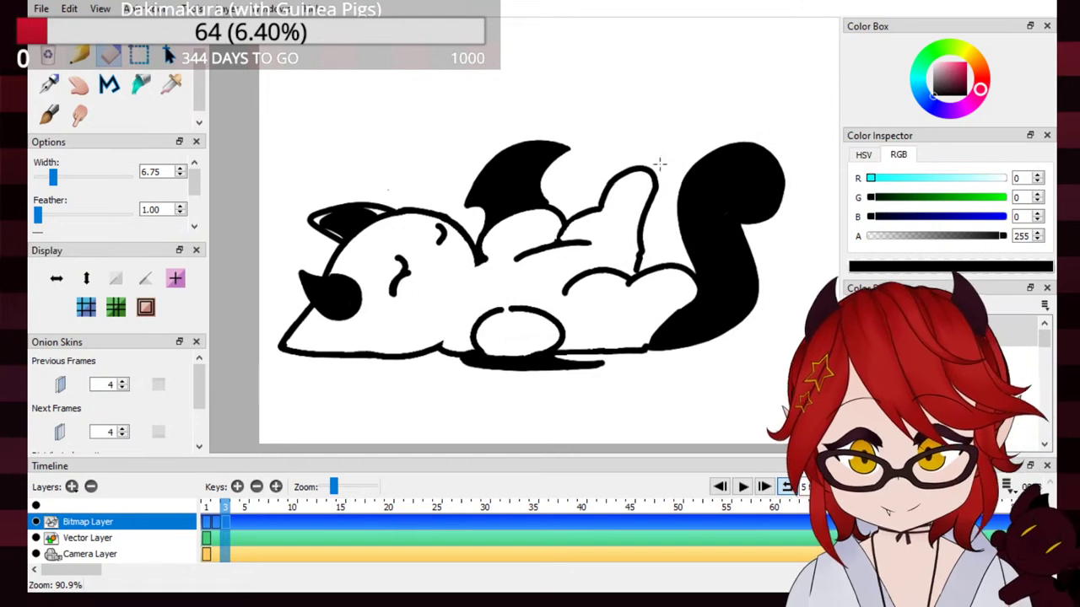
mouse_move(688, 169)
left_mouse_down()
mouse_move(766, 222)
mouse_move(739, 228)
mouse_move(740, 312)
mouse_move(652, 354)
mouse_move(709, 325)
mouse_move(732, 216)
left_mouse_up()
key("ctrl+z")
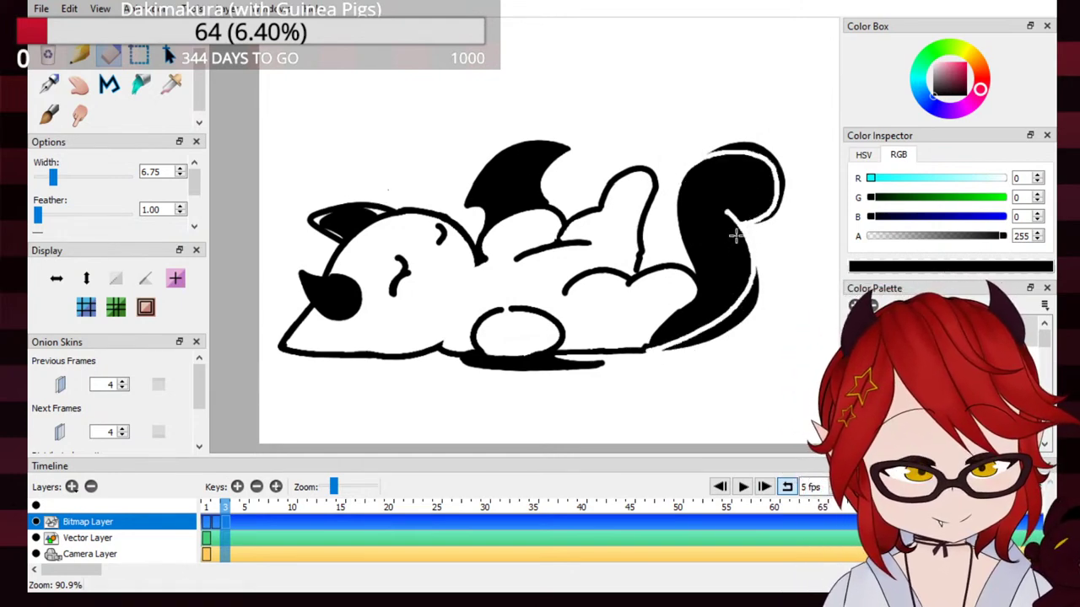
key("p")
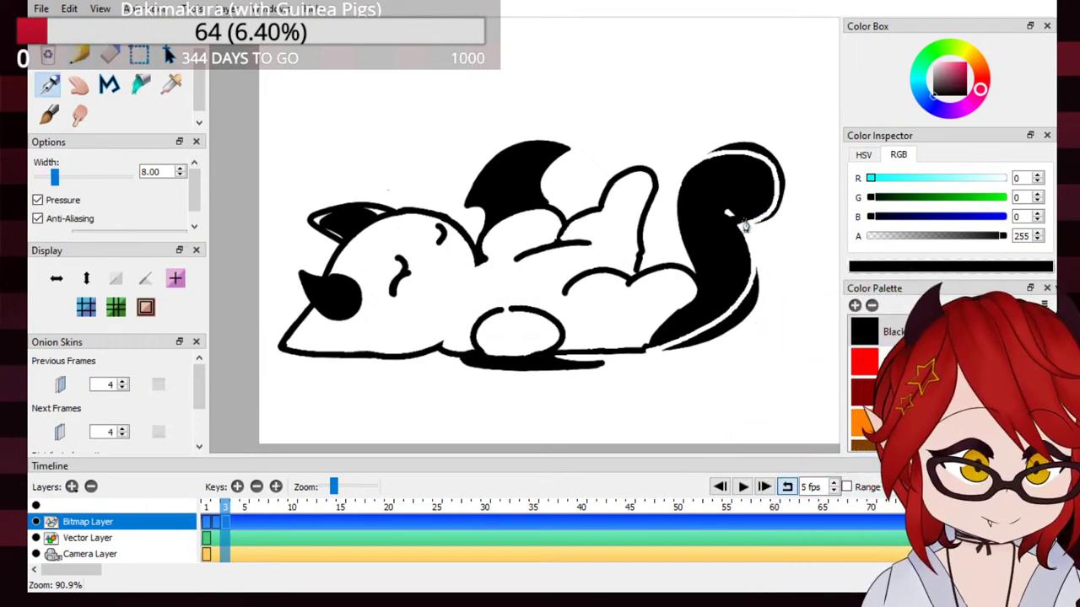
left_click_drag(736, 220, 726, 212)
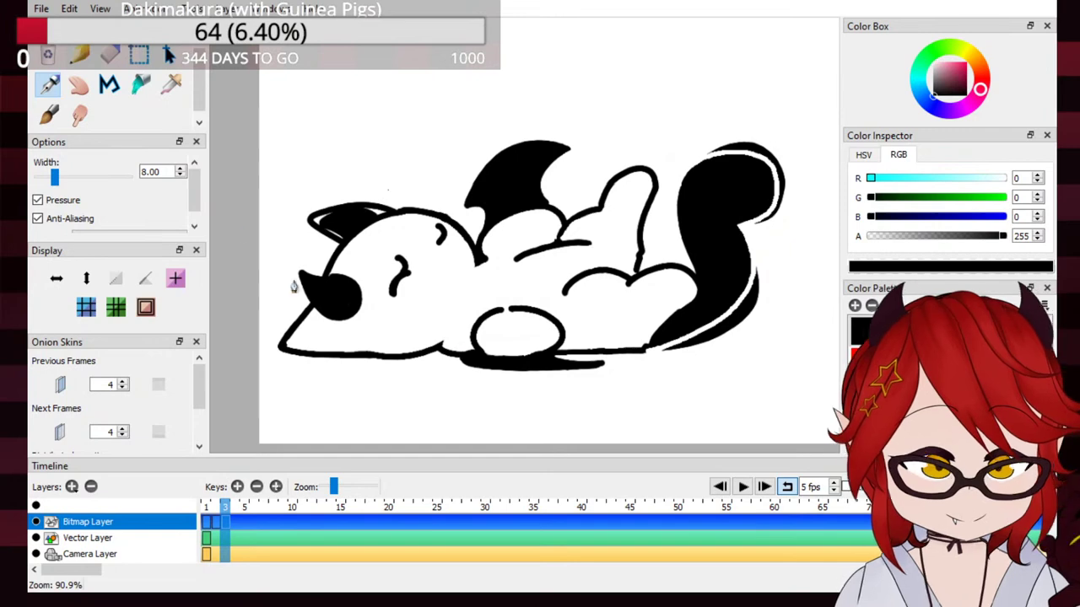
Step: Set the eraser width to 25.38 and erase the leftover black rim along the tail's outer edge
key("e")
left_click_drag(52, 177, 69, 177)
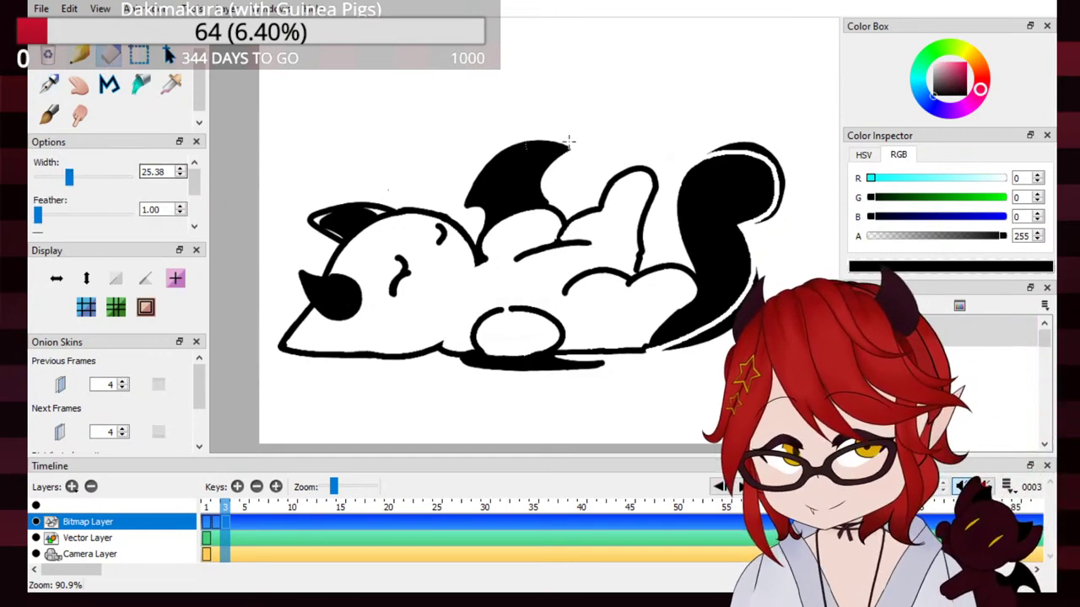
mouse_move(692, 157)
left_mouse_down()
mouse_move(772, 140)
mouse_move(730, 146)
mouse_move(784, 167)
mouse_move(774, 220)
mouse_move(789, 190)
mouse_move(760, 221)
left_mouse_up()
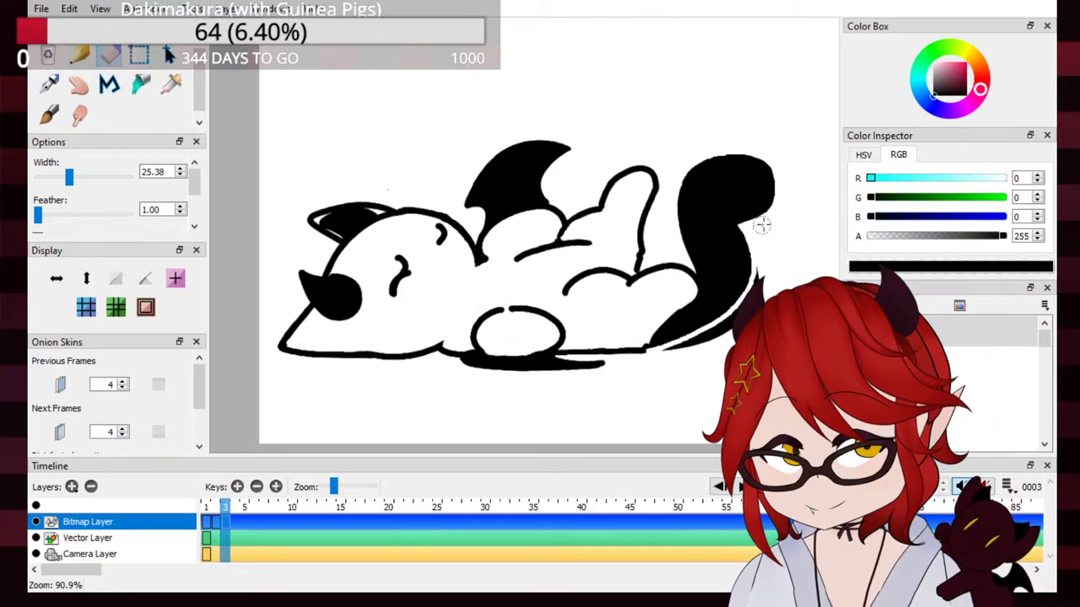
mouse_move(762, 274)
left_mouse_down()
mouse_move(663, 352)
mouse_move(705, 348)
mouse_move(658, 355)
mouse_move(713, 344)
left_mouse_up()
Step: Play the animation twice to check the slimmer tail in motion, and switch back to the Pen tool
left_click(742, 486)
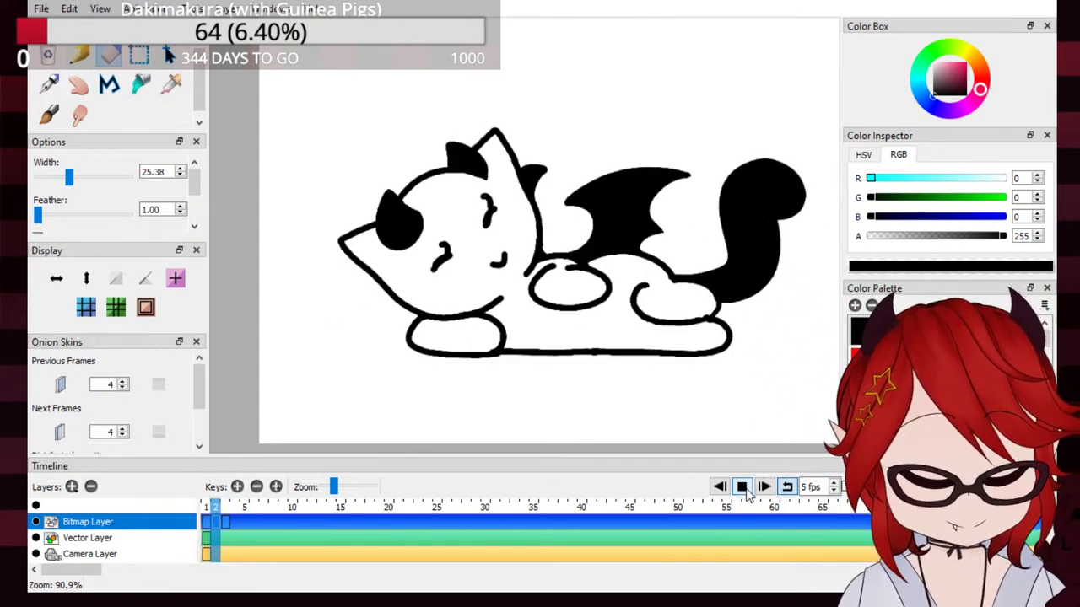
left_click(743, 487)
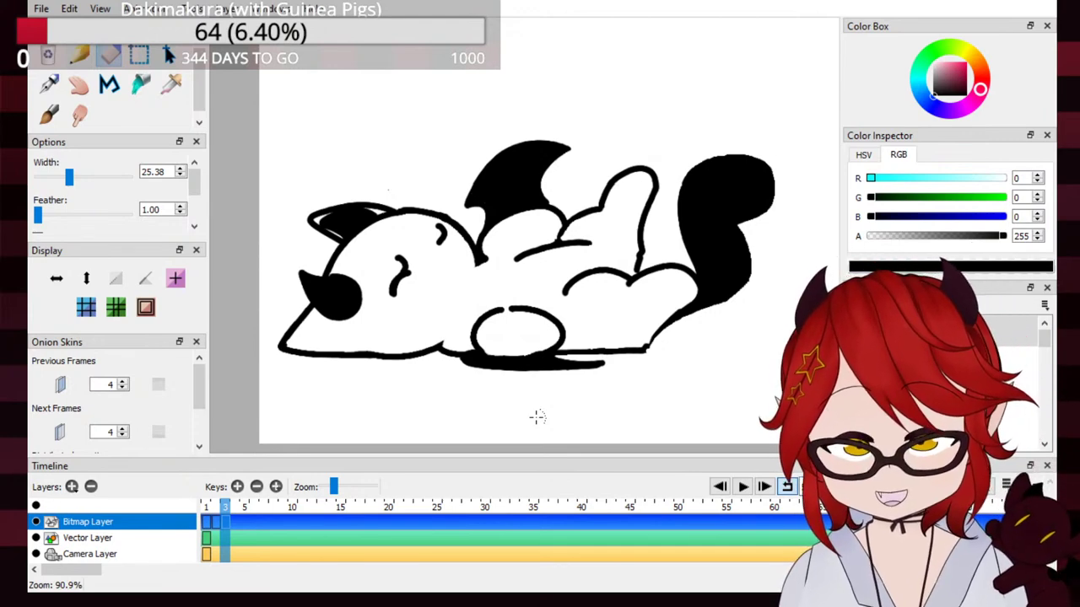
left_click(49, 84)
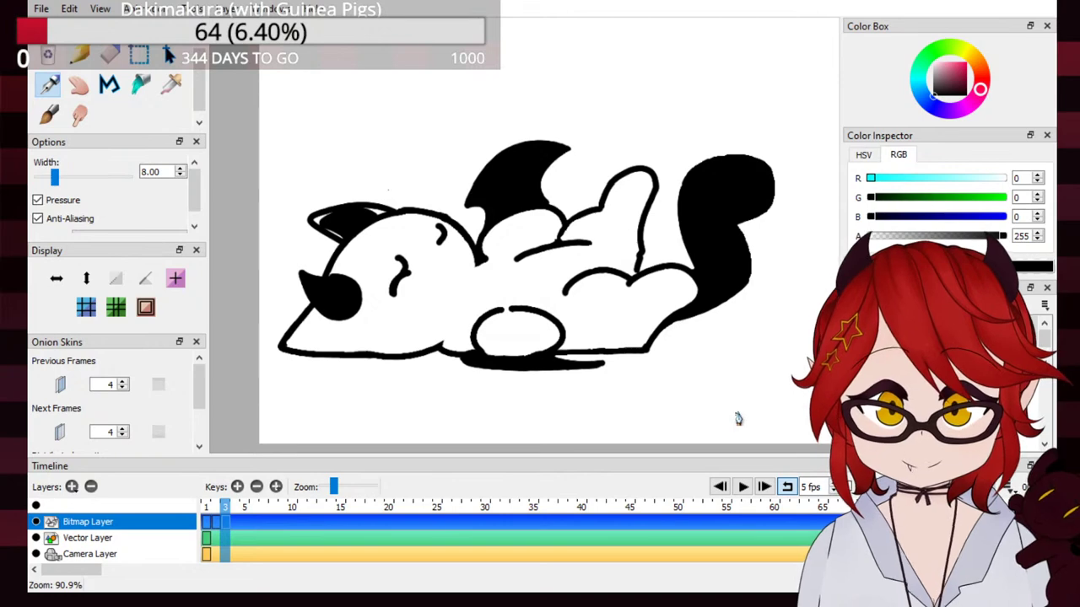
left_click(747, 489)
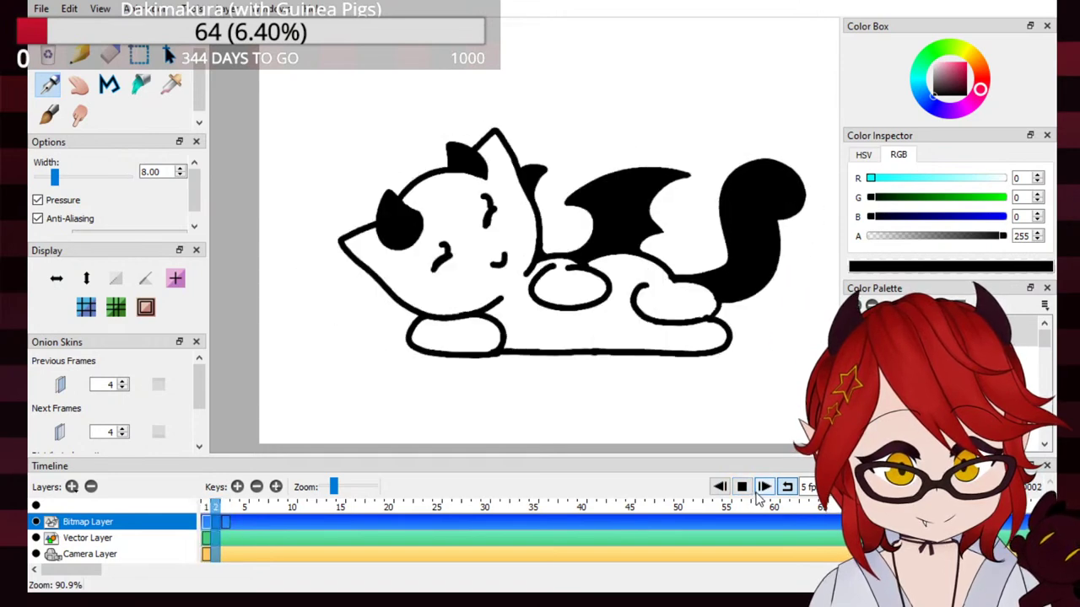
left_click(742, 488)
Step: Add an empty keyframe at frame 4, show the previous frames' onion skin, and limit previous and next onion skins to 1 frame
left_click(238, 507)
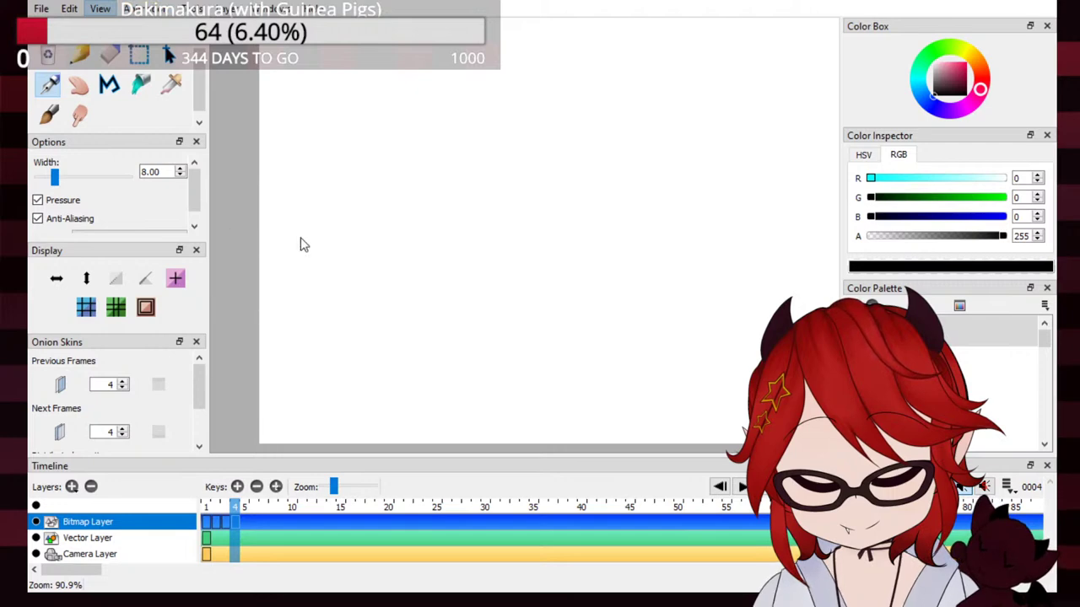
key("o")
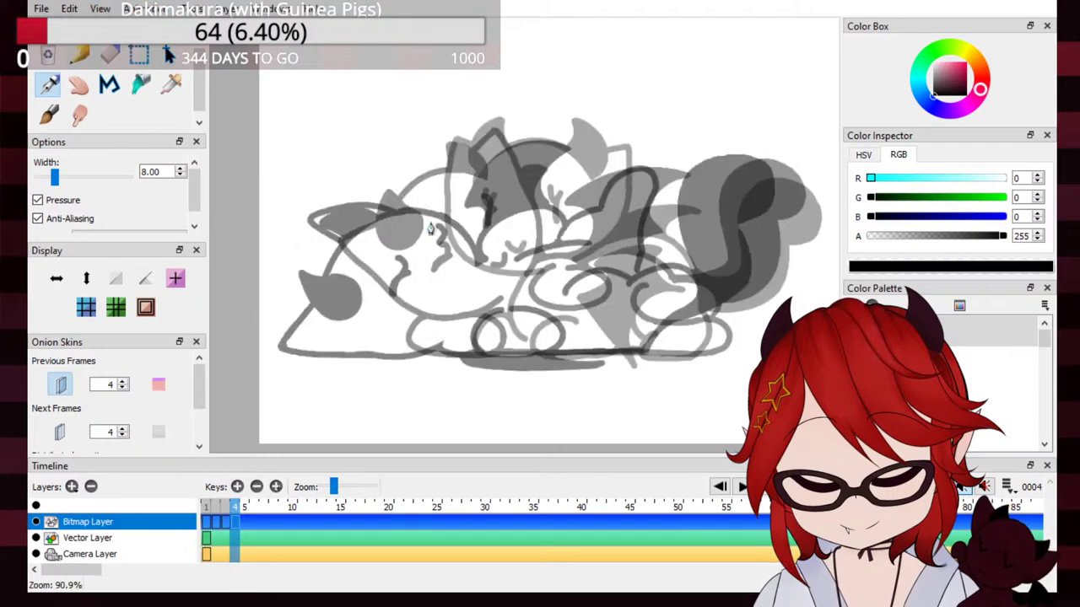
left_click(122, 389)
left_click(122, 389)
left_click(122, 389)
left_click(123, 436)
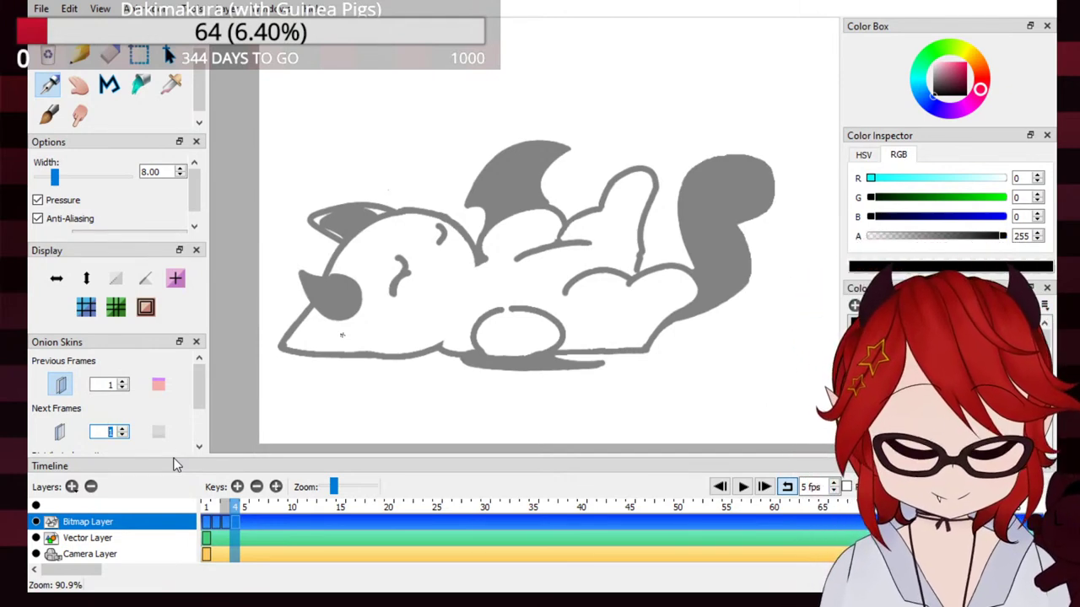
Step: Try to trace the curve of the cat's head on frame 4 with the Pen tool, undoing each attempt
left_click_drag(438, 226, 439, 241)
key("ctrl+z")
key("ctrl+z")
left_click_drag(325, 278, 467, 243)
key("ctrl+z")
left_click_drag(323, 277, 483, 260)
key("ctrl+z")
left_click_drag(322, 279, 472, 261)
key("ctrl+z")
mouse_move(319, 278)
left_mouse_down()
mouse_move(487, 246)
mouse_move(329, 267)
mouse_move(462, 242)
mouse_move(368, 222)
mouse_move(488, 262)
left_mouse_up()
key("ctrl+z")
key("ctrl+z")
key("ctrl+z")
left_click_drag(320, 285, 467, 258)
key("ctrl+z")
left_click_drag(322, 282, 474, 256)
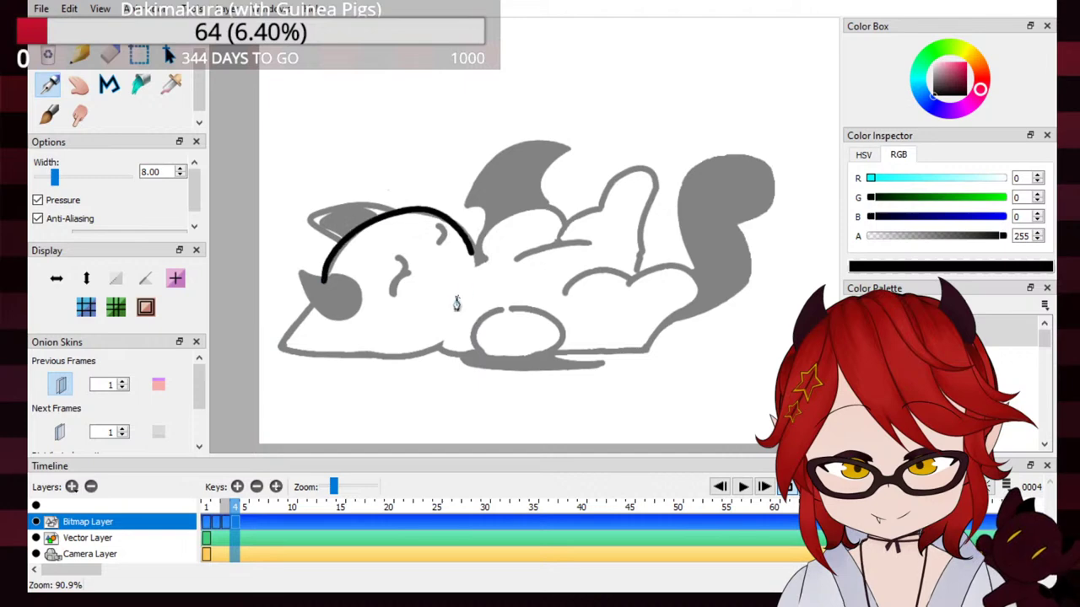
key("ctrl+z")
mouse_move(323, 280)
left_mouse_down()
mouse_move(355, 240)
mouse_move(479, 279)
left_mouse_up()
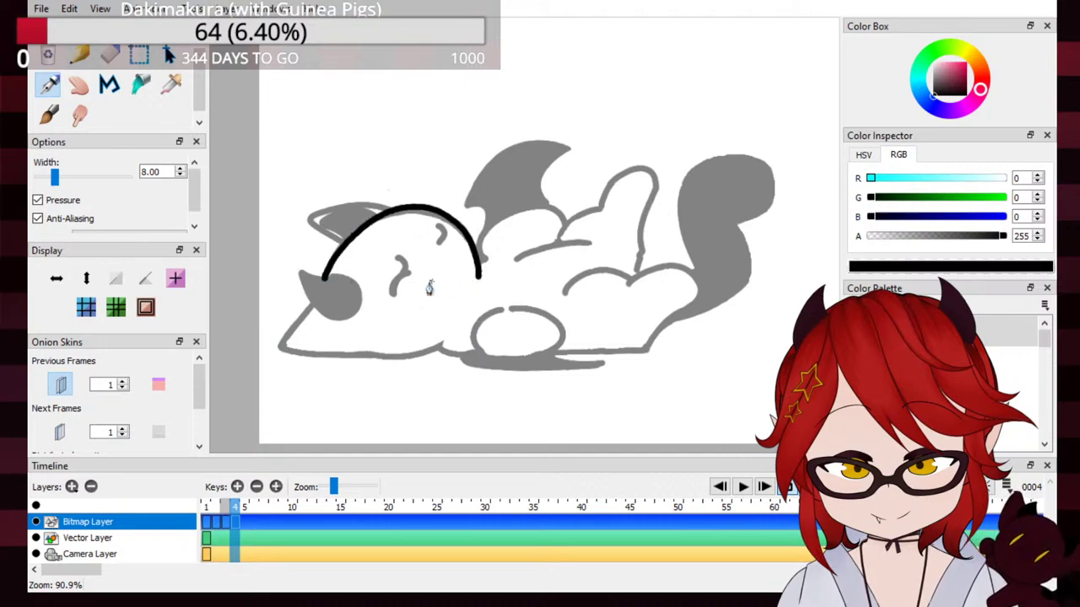
key("ctrl+z")
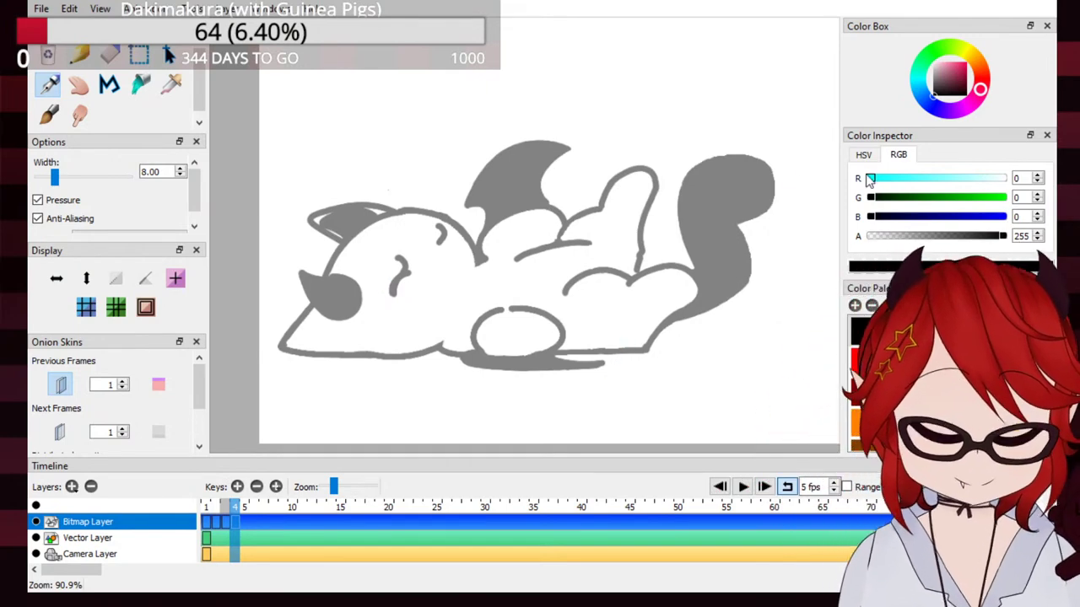
Step: Doodle a cartoon face above the cat on frame 4, and discard it by replacing the keyframe with an empty one
mouse_move(521, 109)
left_mouse_down()
mouse_move(543, 118)
mouse_move(521, 117)
left_mouse_up()
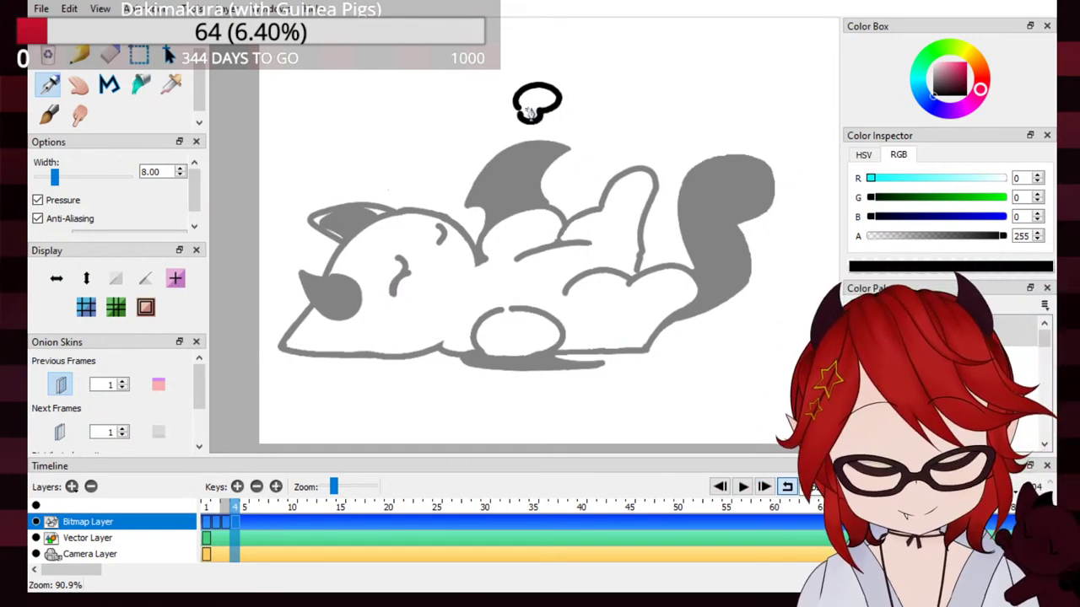
mouse_move(612, 111)
left_mouse_down()
mouse_move(631, 91)
mouse_move(622, 111)
mouse_move(579, 140)
left_mouse_up()
mouse_move(541, 74)
left_mouse_down()
mouse_move(602, 66)
mouse_move(664, 117)
mouse_move(648, 136)
mouse_move(509, 150)
left_mouse_up()
mouse_move(665, 120)
left_mouse_down()
mouse_move(691, 106)
mouse_move(707, 123)
mouse_move(663, 132)
left_mouse_up()
mouse_move(462, 160)
left_mouse_down()
mouse_move(452, 150)
mouse_move(505, 150)
left_mouse_up()
mouse_move(493, 64)
left_mouse_down()
mouse_move(541, 88)
mouse_move(626, 59)
mouse_move(653, 84)
mouse_move(674, 105)
left_mouse_up()
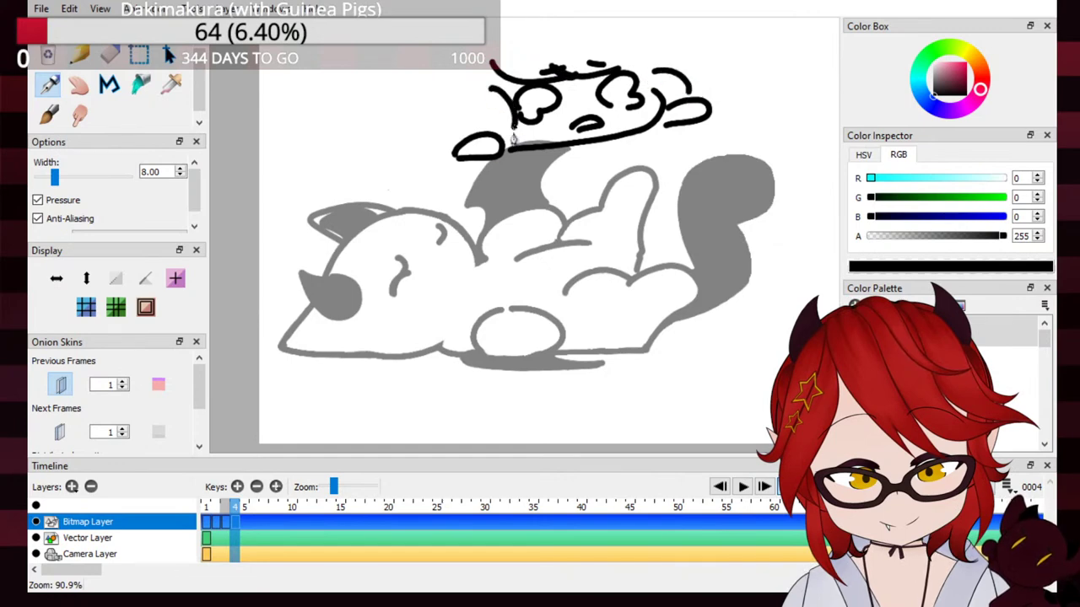
mouse_move(491, 69)
left_mouse_down()
mouse_move(512, 150)
mouse_move(469, 145)
mouse_move(463, 64)
mouse_move(494, 32)
mouse_move(588, 21)
left_mouse_up()
key("ctrl+z")
mouse_move(499, 36)
left_mouse_down()
mouse_move(632, 54)
mouse_move(660, 37)
left_mouse_up()
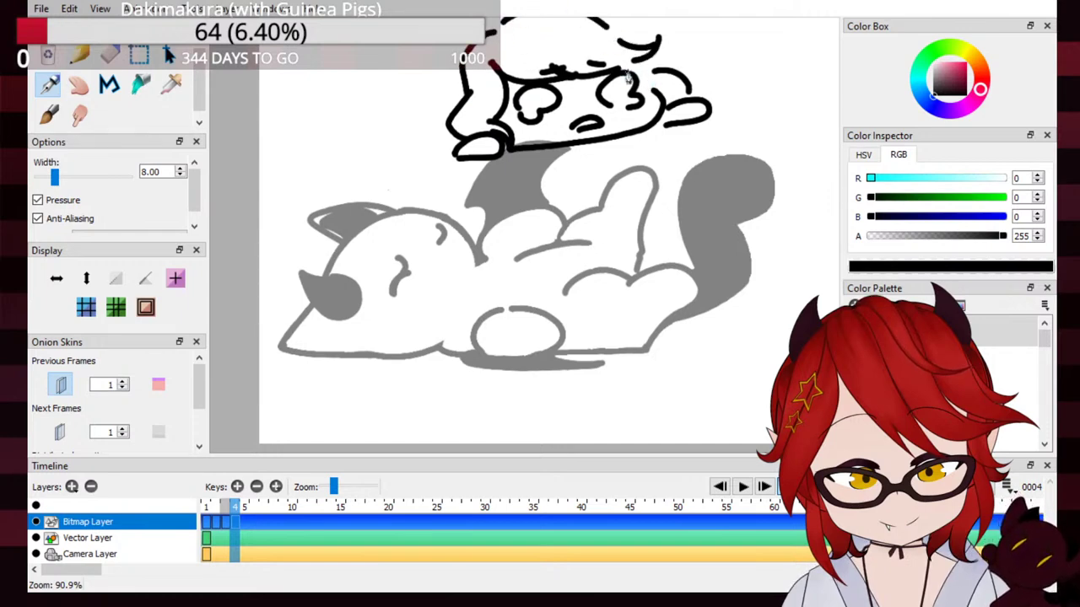
left_click_drag(622, 68, 651, 71)
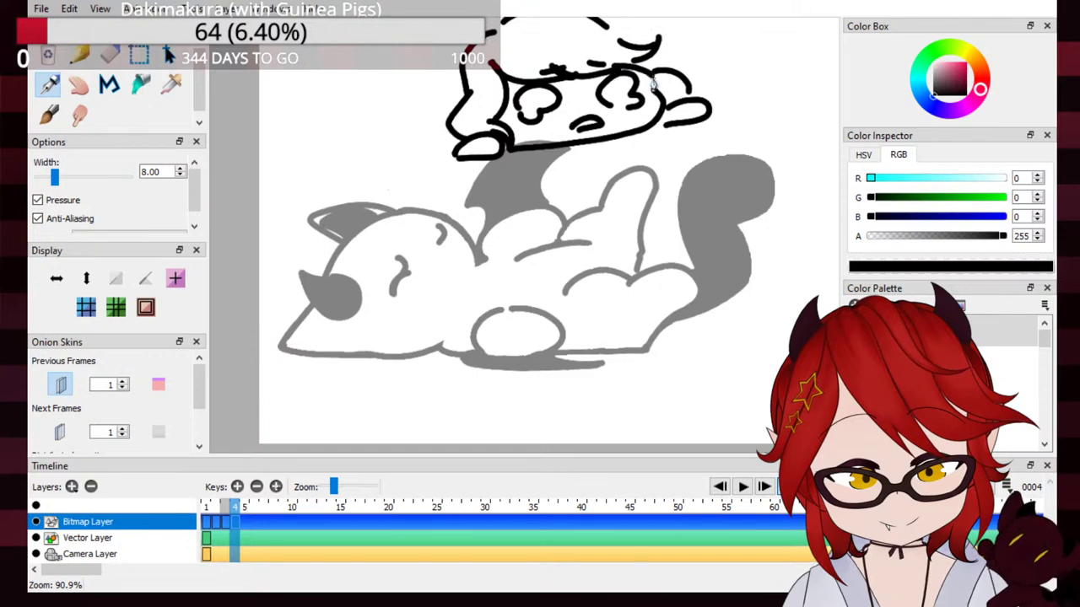
left_click_drag(518, 32, 532, 42)
left_click_drag(609, 17, 624, 45)
mouse_move(447, 47)
left_mouse_down()
mouse_move(437, 73)
mouse_move(445, 100)
left_mouse_up()
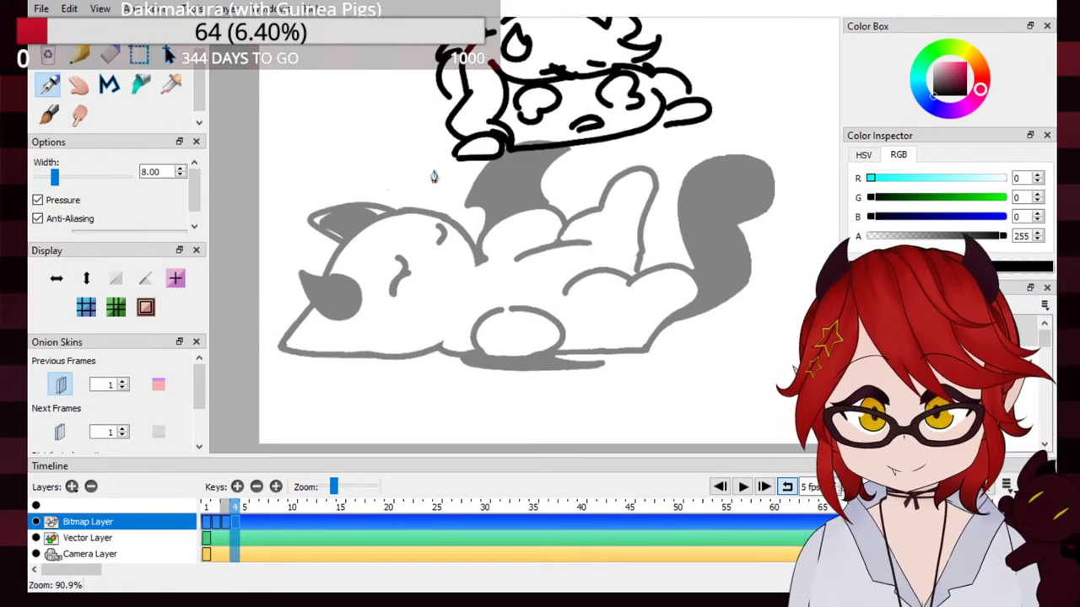
left_click(256, 487)
left_click(237, 487)
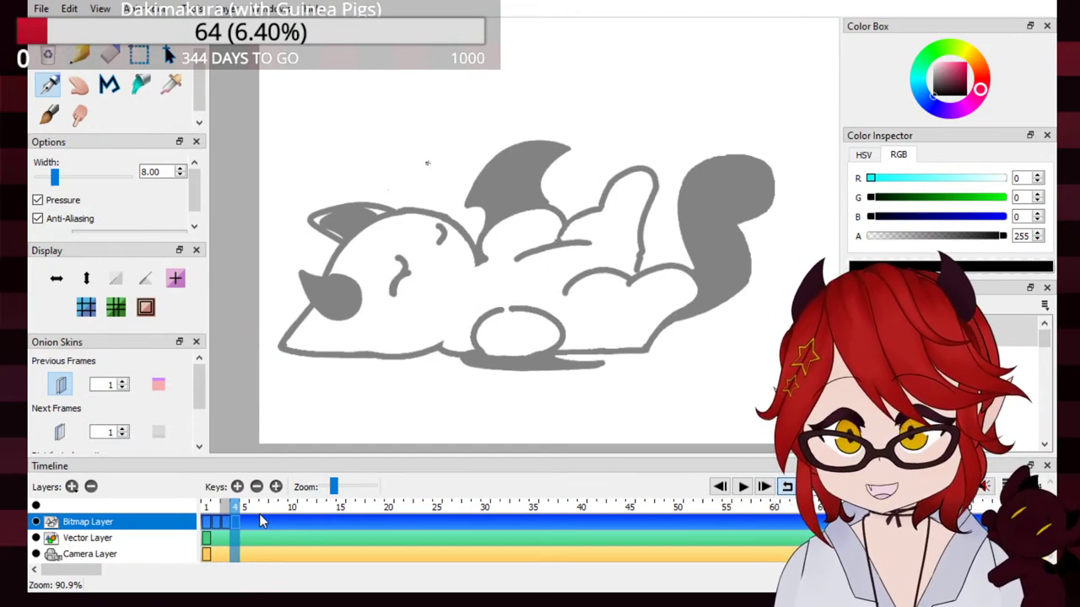
Step: Trace the lower front paw's oval on frame 4, and shift it slightly to line up with the onion skin
mouse_move(496, 309)
left_mouse_down()
mouse_move(497, 360)
mouse_move(560, 327)
mouse_move(500, 368)
mouse_move(548, 322)
mouse_move(529, 371)
mouse_move(501, 310)
left_mouse_up()
key("ctrl+z")
key("ctrl+z")
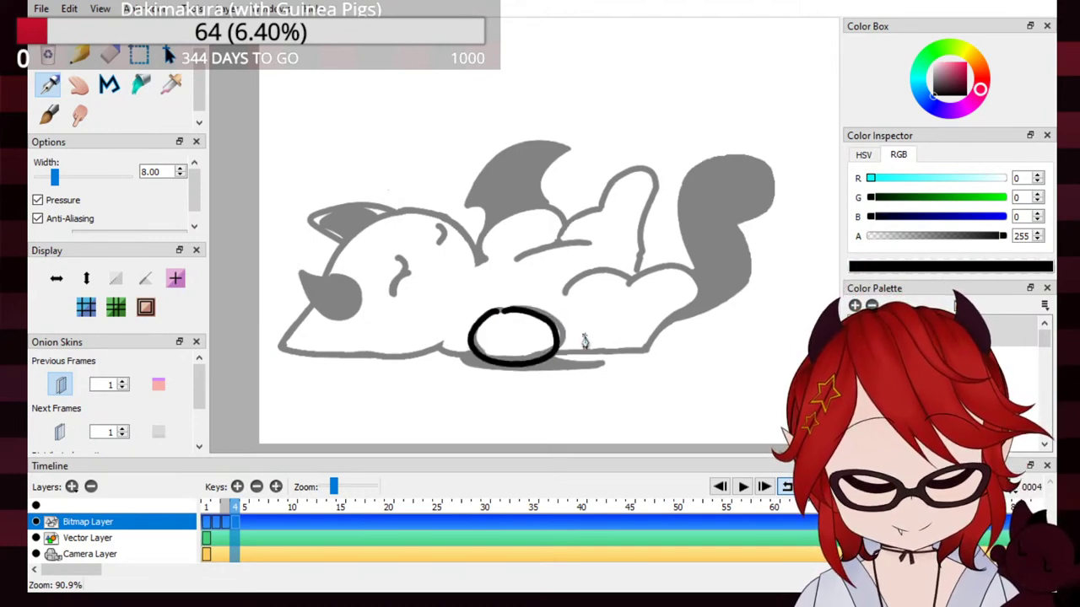
left_click(139, 55)
mouse_move(348, 174)
left_mouse_down()
mouse_move(482, 313)
mouse_move(669, 428)
left_mouse_up()
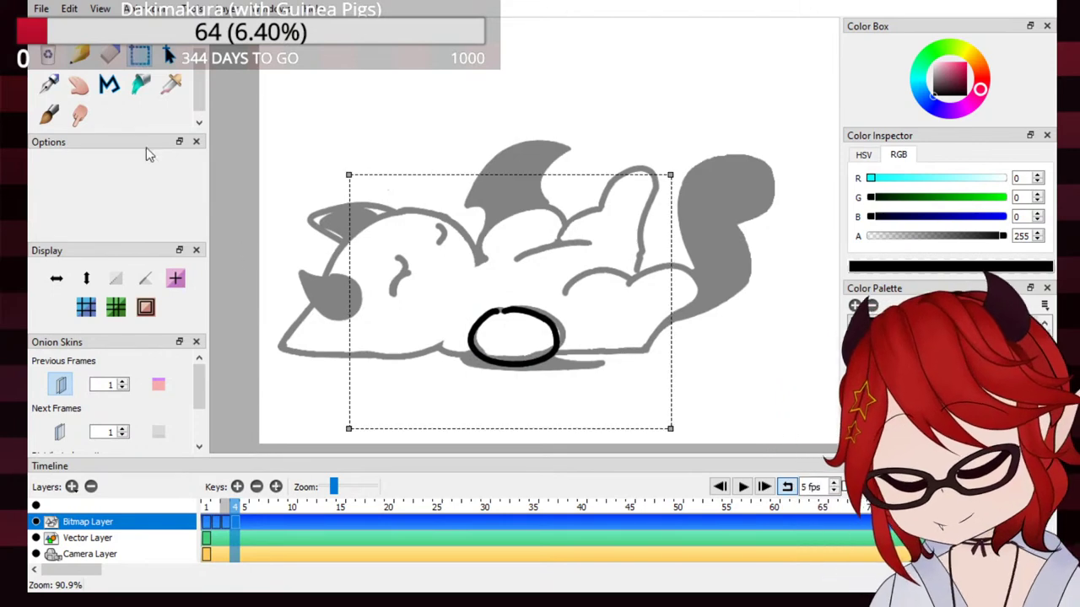
left_click(169, 56)
left_click_drag(565, 365, 571, 361)
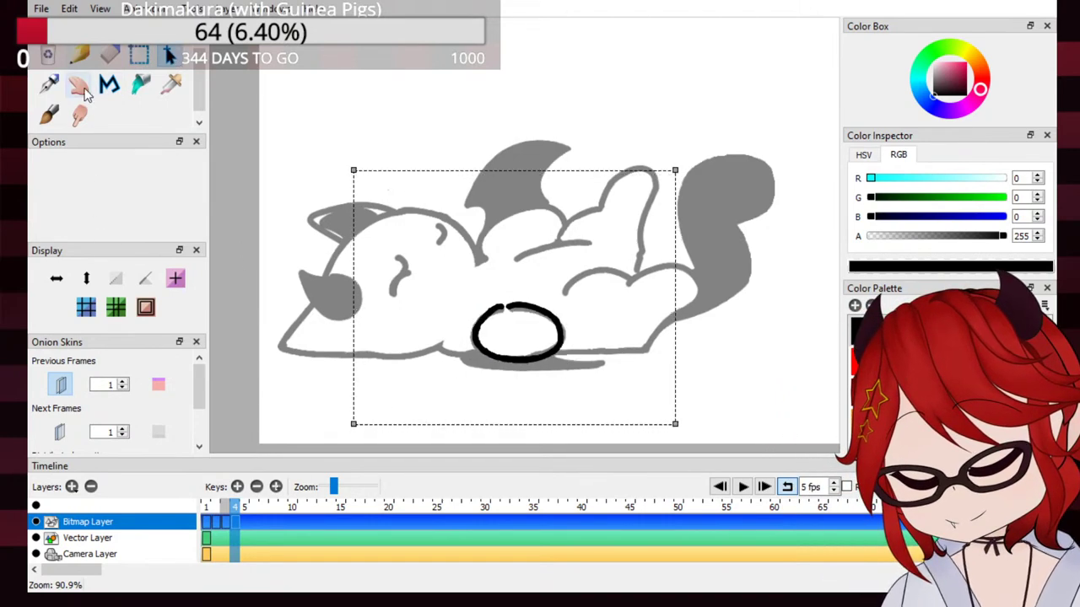
left_click(139, 55)
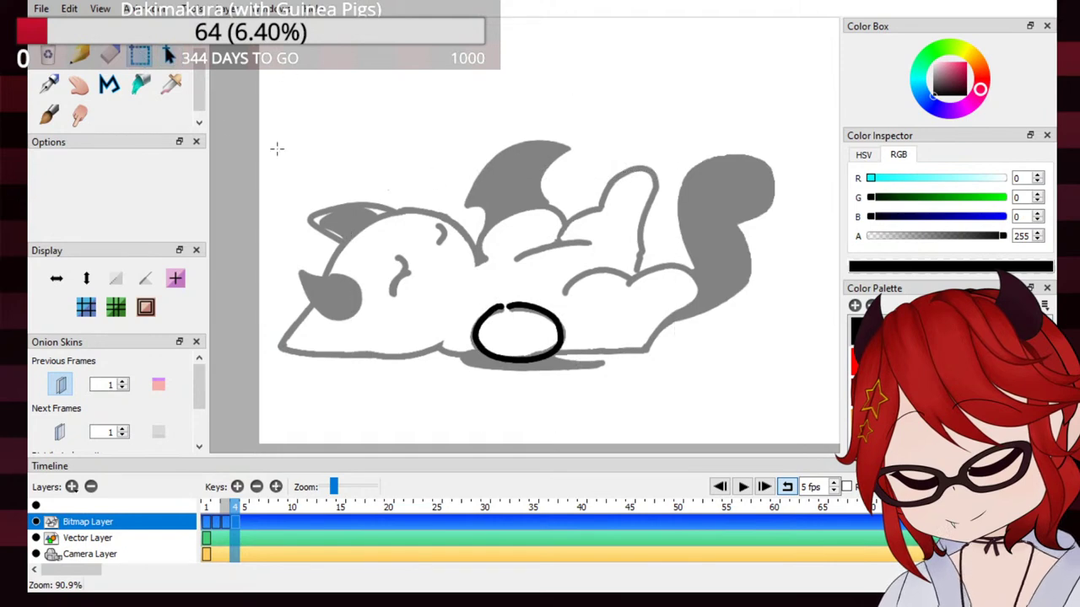
Step: Trace the belly line and the raised hind leg on frame 4 with the Pen tool, redrawing strokes that miss
left_click(48, 84)
left_click_drag(510, 262, 591, 243)
key("ctrl+z")
mouse_move(512, 262)
left_mouse_down()
mouse_move(596, 245)
mouse_move(602, 209)
left_mouse_up()
key("ctrl+z")
left_click_drag(558, 246, 605, 206)
key("ctrl+z")
mouse_move(557, 246)
left_mouse_down()
mouse_move(598, 216)
mouse_move(622, 176)
mouse_move(649, 174)
mouse_move(638, 276)
left_mouse_up()
Step: Trace the lower hind leg, the rump and the body's bottom line on frame 4
left_click_drag(566, 293, 637, 277)
key("ctrl+z")
mouse_move(563, 293)
left_mouse_down()
mouse_move(601, 276)
mouse_move(629, 289)
mouse_move(688, 276)
mouse_move(692, 307)
mouse_move(649, 346)
left_mouse_up()
key("ctrl+z")
mouse_move(624, 295)
left_mouse_down()
mouse_move(678, 272)
mouse_move(692, 283)
mouse_move(692, 303)
mouse_move(657, 340)
left_mouse_up()
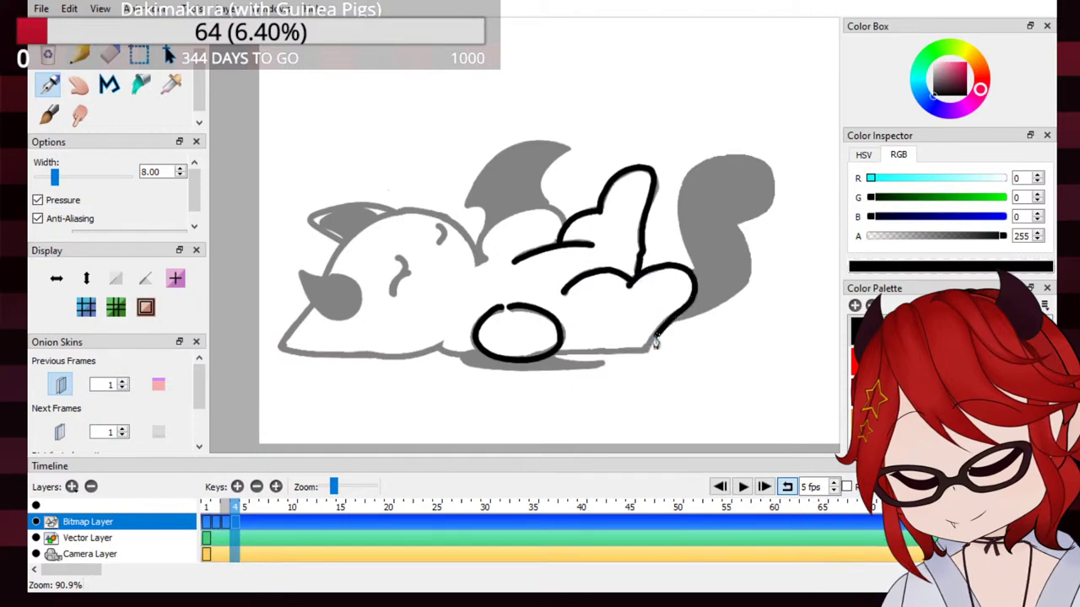
left_click_drag(552, 354, 647, 352)
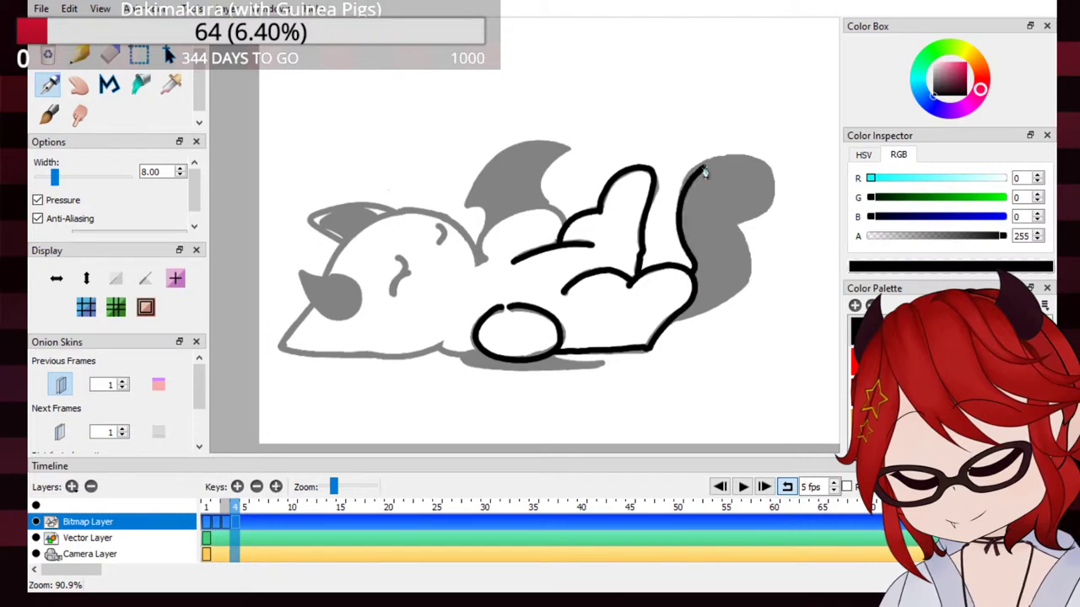
Step: Outline the tail on frame 4 over the onion skin, closing it at the rump
mouse_move(695, 268)
left_mouse_down()
mouse_move(683, 236)
mouse_move(682, 200)
mouse_move(695, 266)
mouse_move(688, 182)
mouse_move(733, 158)
mouse_move(760, 168)
mouse_move(770, 200)
mouse_move(740, 226)
mouse_move(753, 270)
mouse_move(743, 291)
mouse_move(675, 322)
mouse_move(727, 295)
mouse_move(729, 230)
mouse_move(743, 280)
mouse_move(700, 314)
mouse_move(675, 316)
mouse_move(675, 329)
mouse_move(740, 276)
mouse_move(726, 211)
left_mouse_up()
key("ctrl+z")
key("ctrl+z")
key("ctrl+z")
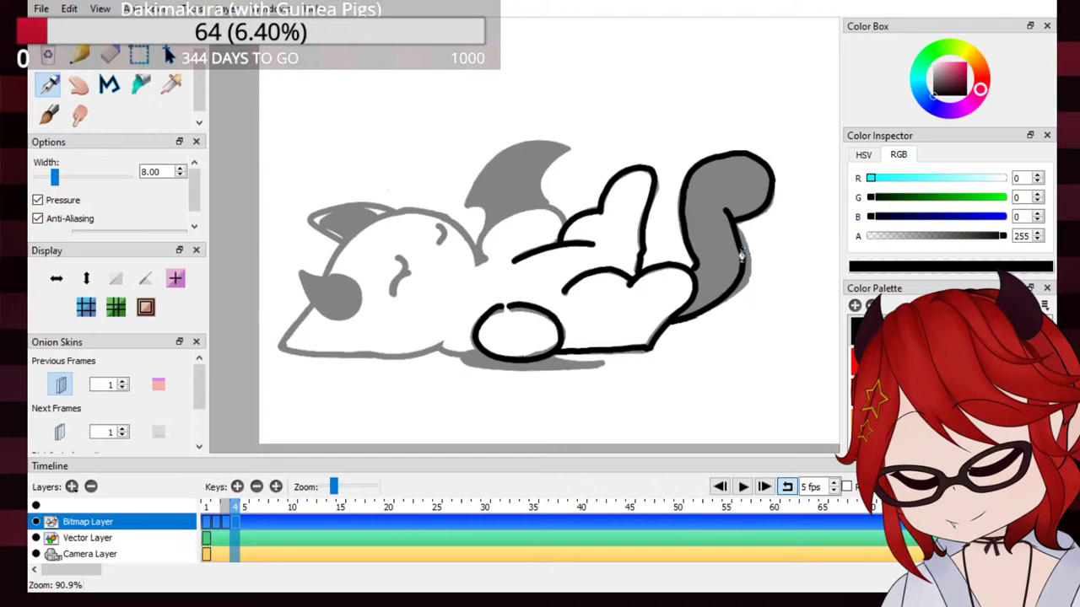
key("ctrl+z")
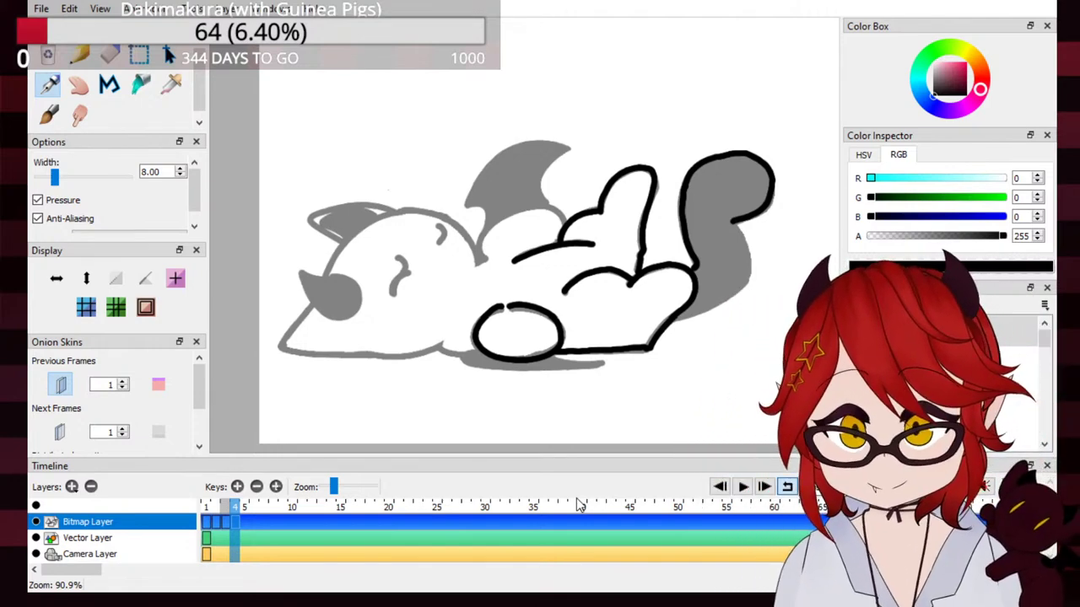
left_click_drag(732, 221, 730, 291)
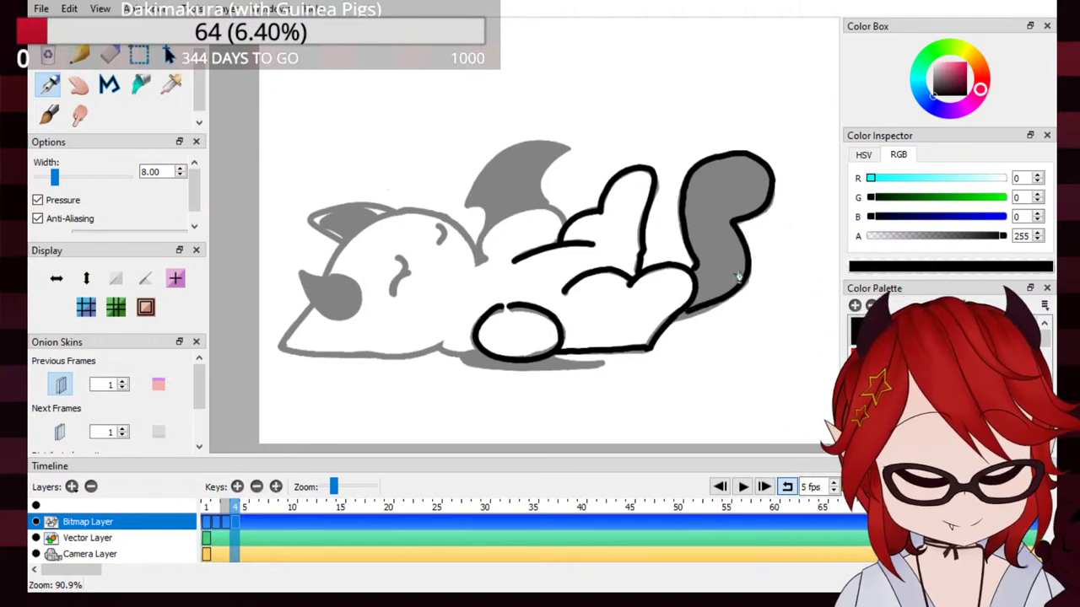
left_click_drag(671, 322, 727, 294)
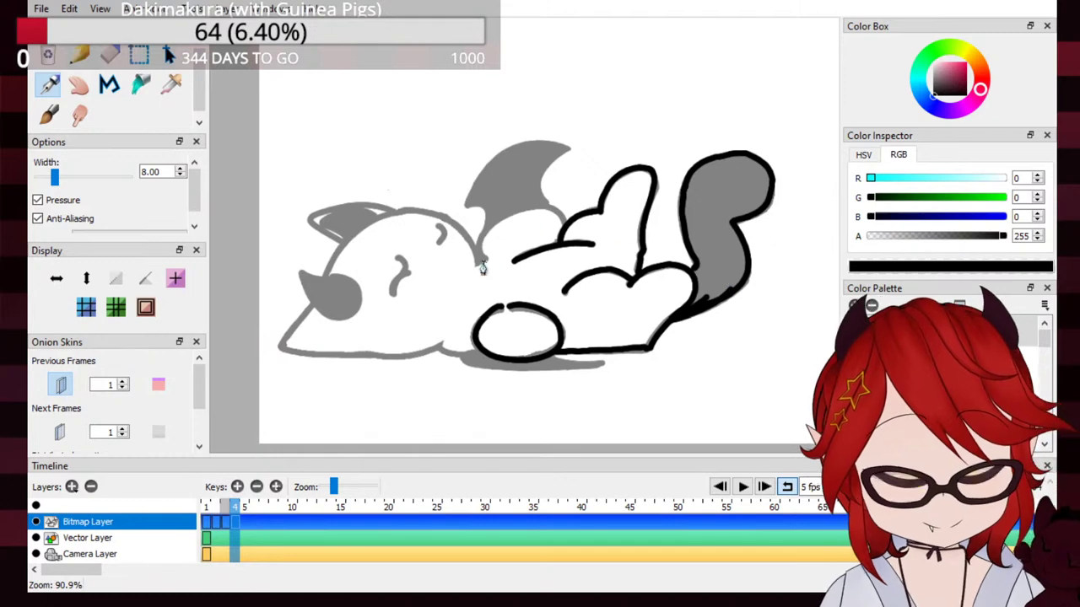
Step: Trace the arc of the upper front paw between the neck and the raised hind leg on frame 4
mouse_move(481, 257)
left_mouse_down()
mouse_move(509, 220)
mouse_move(559, 214)
mouse_move(565, 233)
left_mouse_up()
key("ctrl+z")
mouse_move(482, 253)
left_mouse_down()
mouse_move(497, 226)
mouse_move(534, 213)
mouse_move(560, 219)
mouse_move(484, 241)
mouse_move(517, 216)
mouse_move(567, 225)
left_mouse_up()
key("ctrl+z")
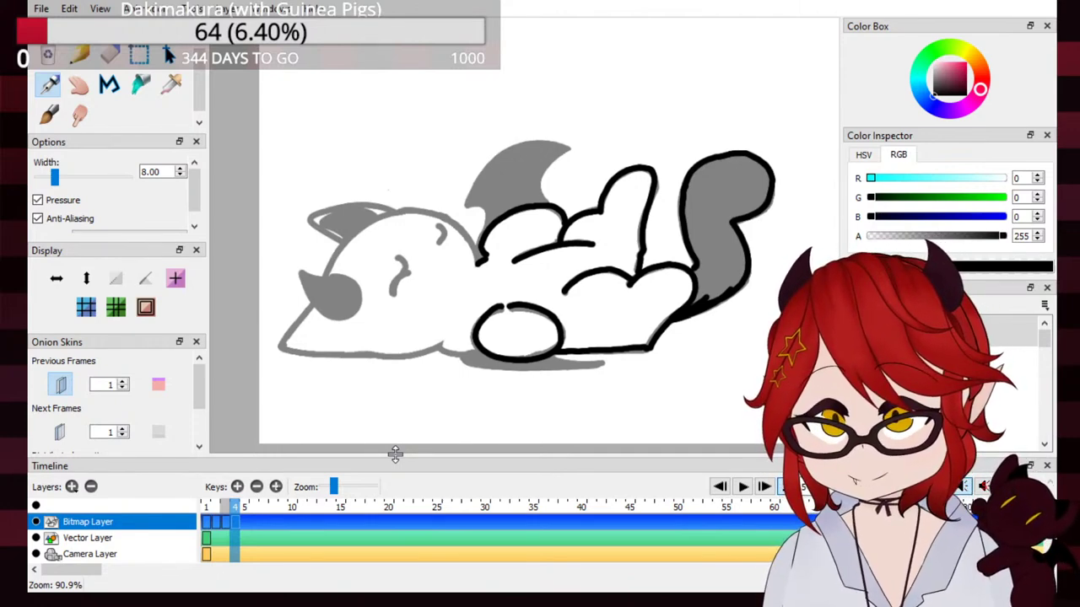
Step: Doodle a bare foot with toes, flanked by two dollar signs, above the cat's legs
mouse_move(626, 52)
left_mouse_down()
mouse_move(607, 95)
mouse_move(582, 103)
mouse_move(575, 122)
mouse_move(643, 120)
mouse_move(686, 59)
mouse_move(630, 102)
mouse_move(557, 113)
mouse_move(556, 129)
mouse_move(681, 124)
mouse_move(707, 91)
left_mouse_up()
key("ctrl+z")
key("ctrl+z")
mouse_move(663, 35)
left_mouse_down()
mouse_move(649, 79)
mouse_move(567, 125)
mouse_move(658, 135)
mouse_move(715, 123)
mouse_move(724, 35)
left_mouse_up()
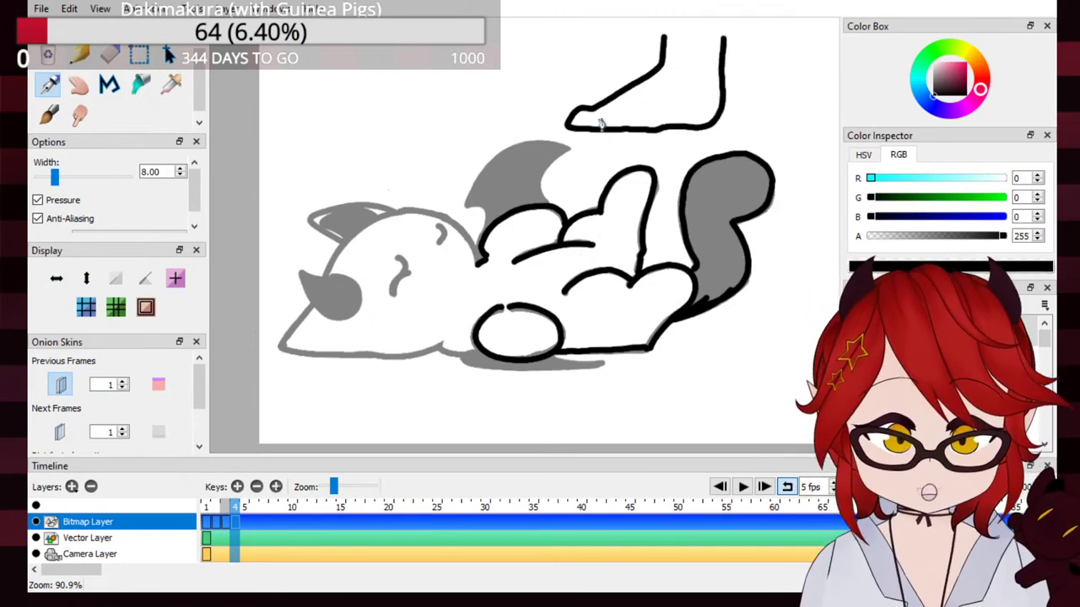
left_click_drag(598, 118, 602, 128)
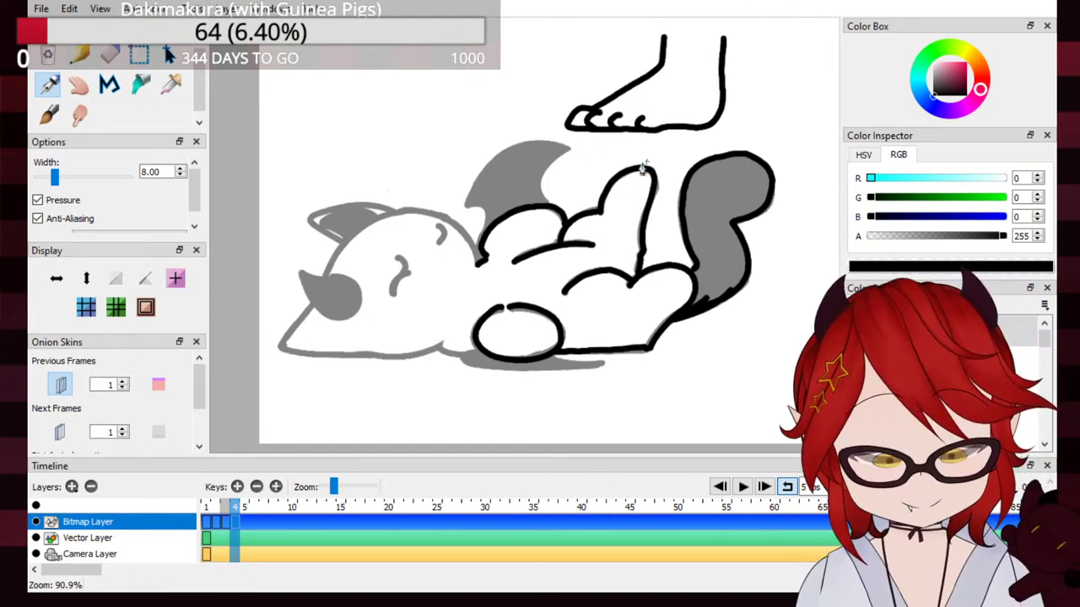
mouse_move(773, 71)
left_mouse_down()
mouse_move(749, 104)
mouse_move(769, 111)
left_mouse_up()
left_click_drag(581, 57, 553, 72)
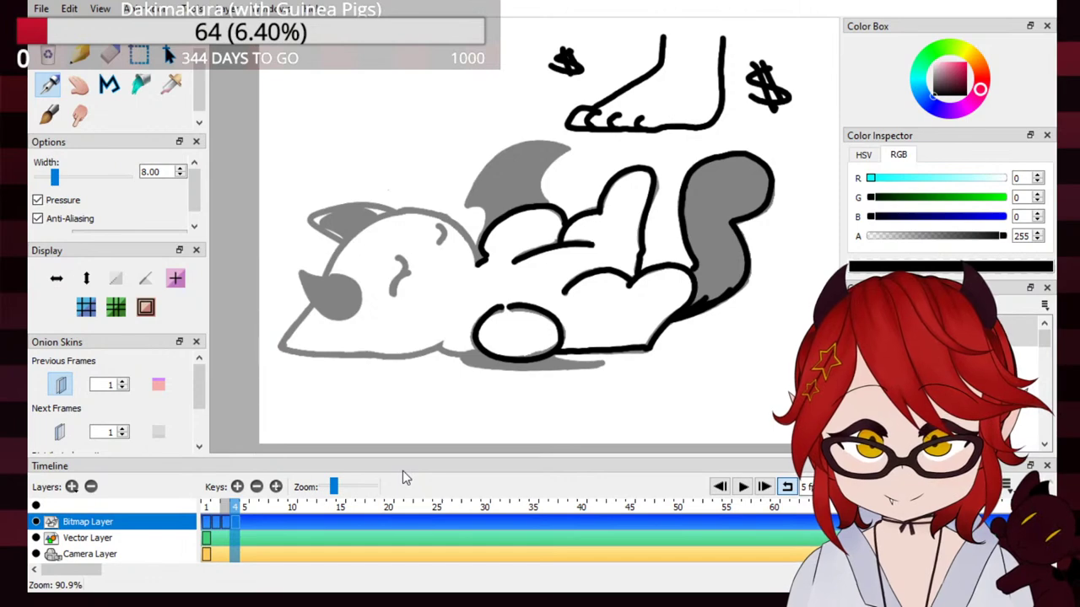
Step: Undo all strokes of the foot and dollar-sign doodle on frame 4
key("ctrl+z")
key("ctrl+z")
key("ctrl+z")
key("ctrl+z")
key("ctrl+z")
key("ctrl+z")
key("ctrl+z")
key("ctrl+z")
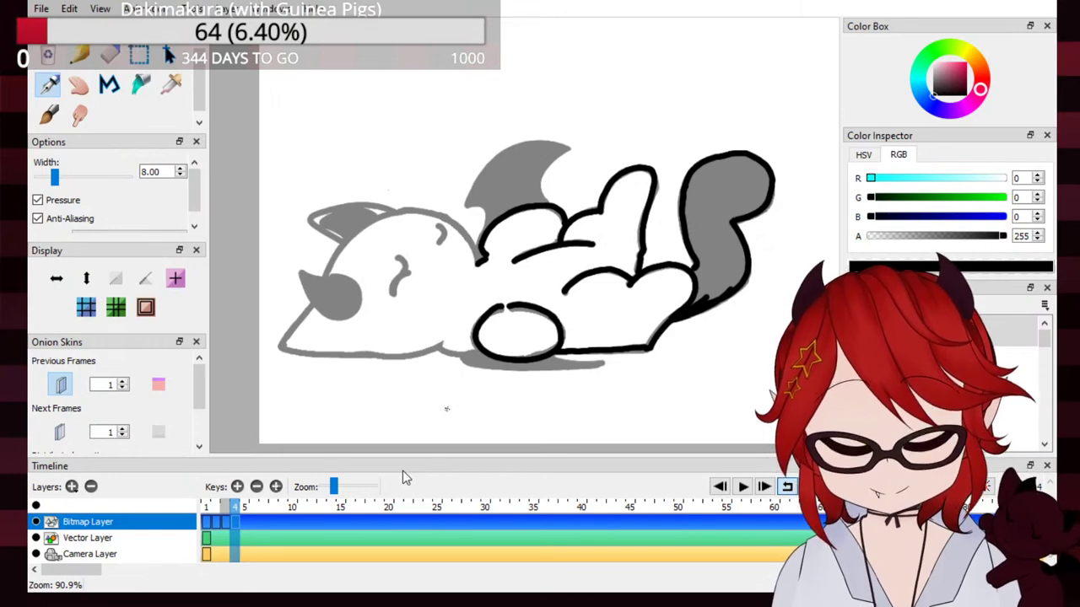
mouse_move(322, 287)
left_mouse_down()
mouse_move(416, 202)
mouse_move(462, 221)
mouse_move(457, 231)
left_mouse_up()
key("ctrl+z")
key("ctrl+z")
left_click_drag(319, 291, 456, 246)
key("ctrl+z")
left_click_drag(319, 291, 461, 250)
key("ctrl+z")
left_click_drag(313, 294, 467, 253)
key("ctrl+z")
left_click_drag(316, 293, 480, 262)
key("ctrl+z")
mouse_move(316, 295)
left_mouse_down()
mouse_move(455, 234)
mouse_move(465, 246)
left_mouse_up()
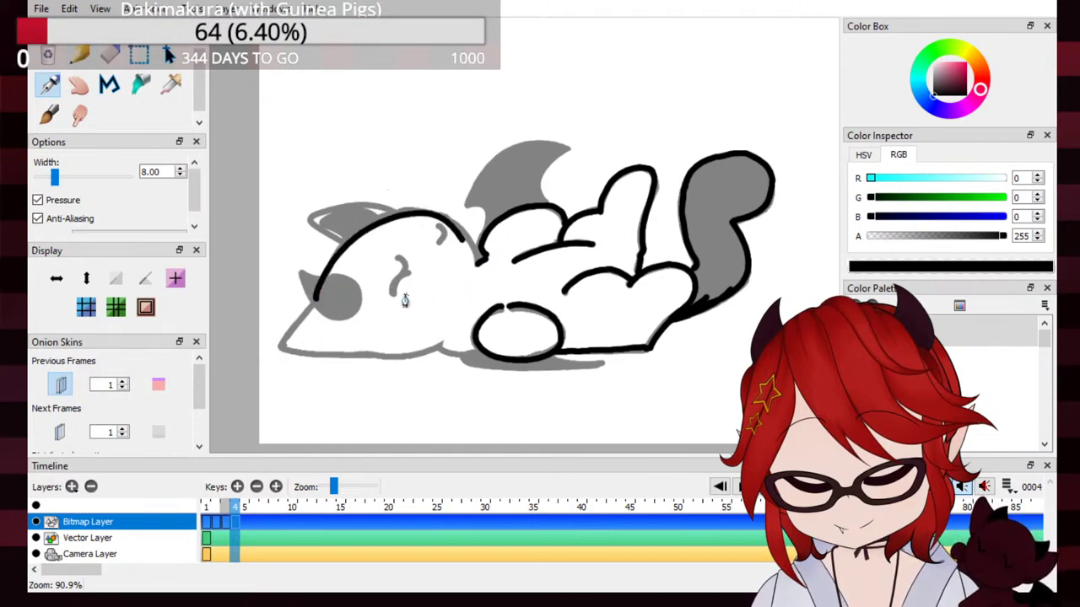
key("ctrl+z")
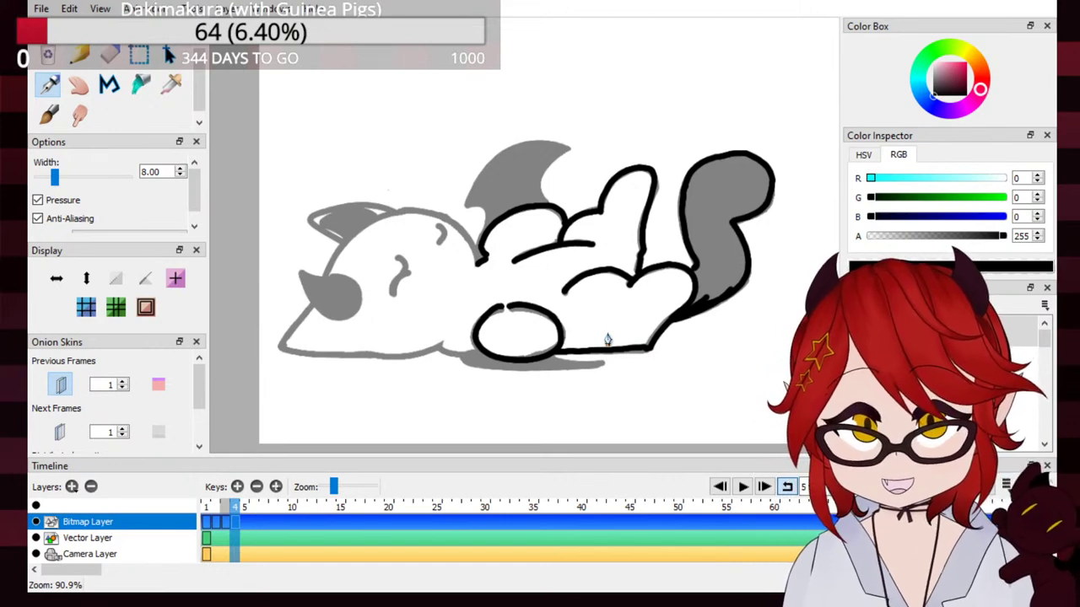
Step: Ink the curved upper outline of the cat's head on frame 4 and erase its excess at the neck
left_click_drag(323, 286, 407, 215)
key("ctrl+z")
mouse_move(325, 284)
left_mouse_down()
mouse_move(399, 211)
mouse_move(434, 213)
mouse_move(472, 240)
left_mouse_up()
key("ctrl+z")
key("ctrl+z")
left_click_drag(325, 284, 464, 243)
key("ctrl+z")
left_click_drag(321, 294, 423, 213)
key("ctrl+z")
left_click_drag(321, 292, 436, 207)
key("ctrl+z")
left_click_drag(323, 287, 424, 208)
key("ctrl+z")
mouse_move(323, 285)
left_mouse_down()
mouse_move(422, 206)
mouse_move(483, 255)
left_mouse_up()
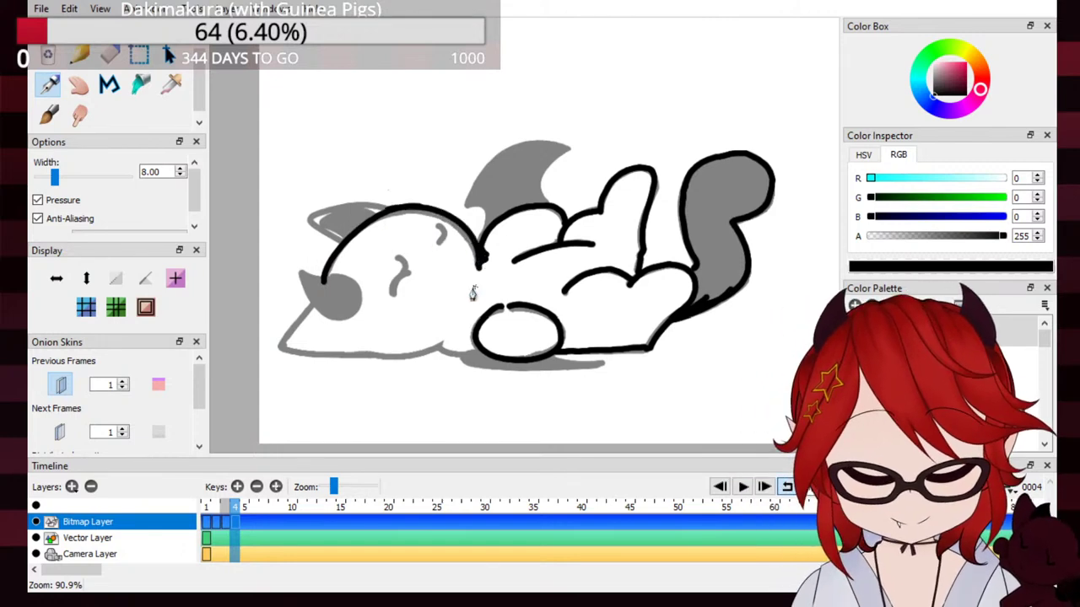
key("e")
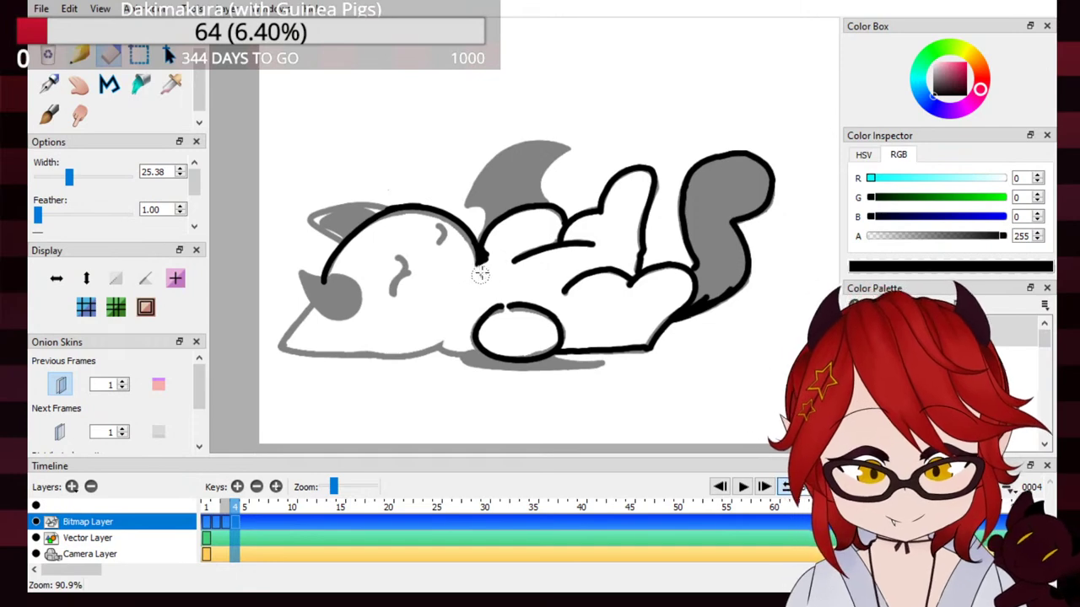
left_click_drag(469, 252, 473, 272)
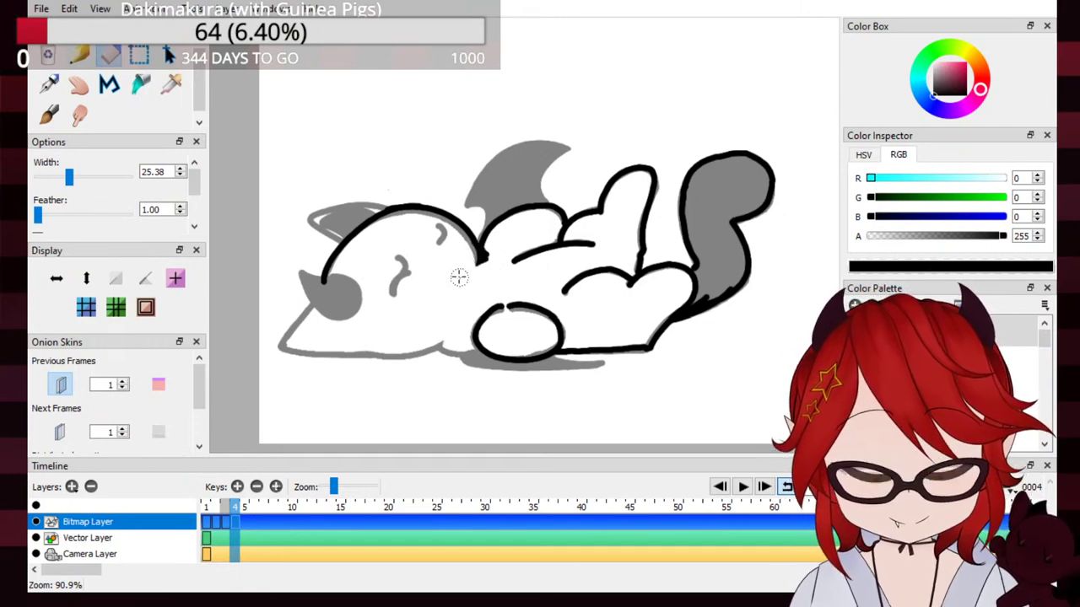
Step: Ink the pointed ear and lower edge of the head up to the round paw with the Pen tool
left_click(48, 84)
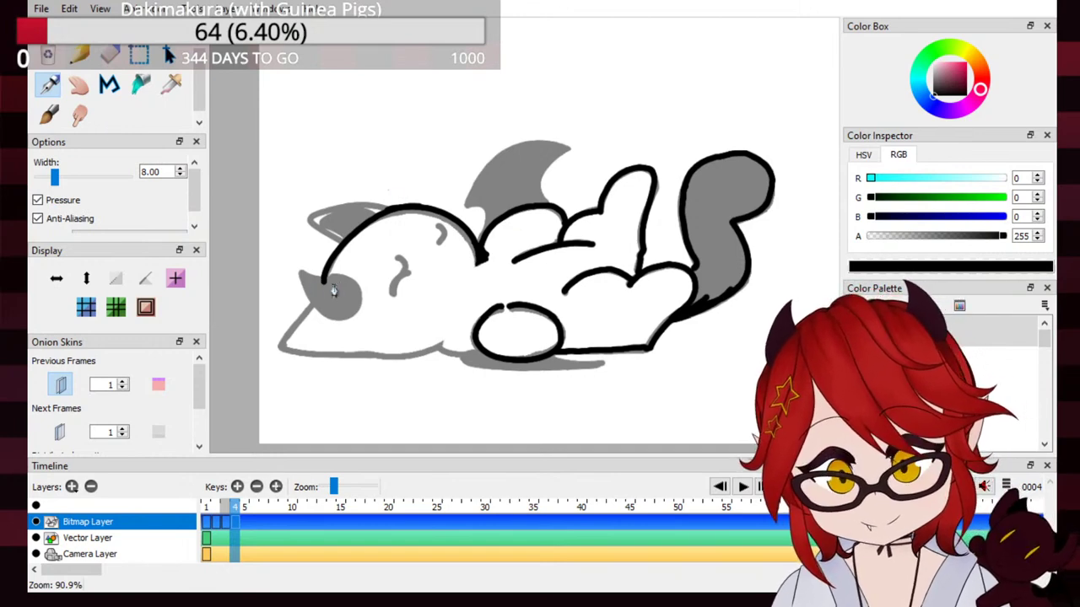
mouse_move(315, 301)
left_mouse_down()
mouse_move(287, 355)
mouse_move(432, 345)
mouse_move(303, 327)
mouse_move(281, 358)
mouse_move(430, 354)
left_mouse_up()
key("ctrl+z")
mouse_move(312, 306)
left_mouse_down()
mouse_move(309, 359)
mouse_move(425, 364)
mouse_move(459, 351)
left_mouse_up()
key("ctrl+z")
Step: Ink the flat shape beneath the cat's body and fill it with black
mouse_move(369, 360)
left_mouse_down()
mouse_move(484, 360)
mouse_move(501, 377)
mouse_move(476, 378)
mouse_move(597, 367)
left_mouse_up()
key("ctrl+z")
mouse_move(460, 358)
left_mouse_down()
mouse_move(481, 368)
mouse_move(609, 363)
mouse_move(462, 364)
mouse_move(614, 365)
left_mouse_up()
key("ctrl+z")
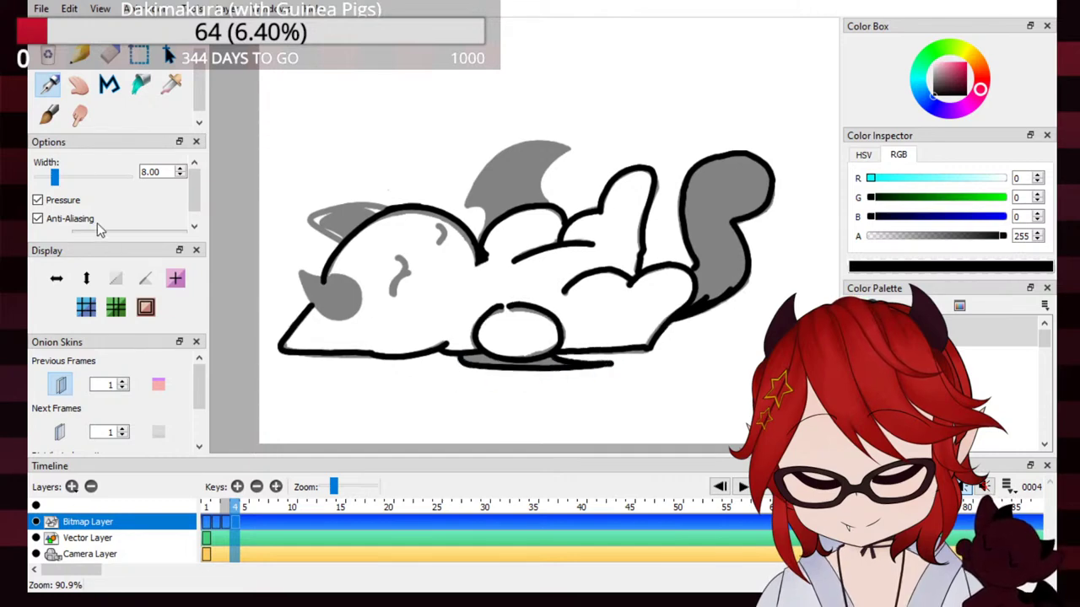
left_click(141, 84)
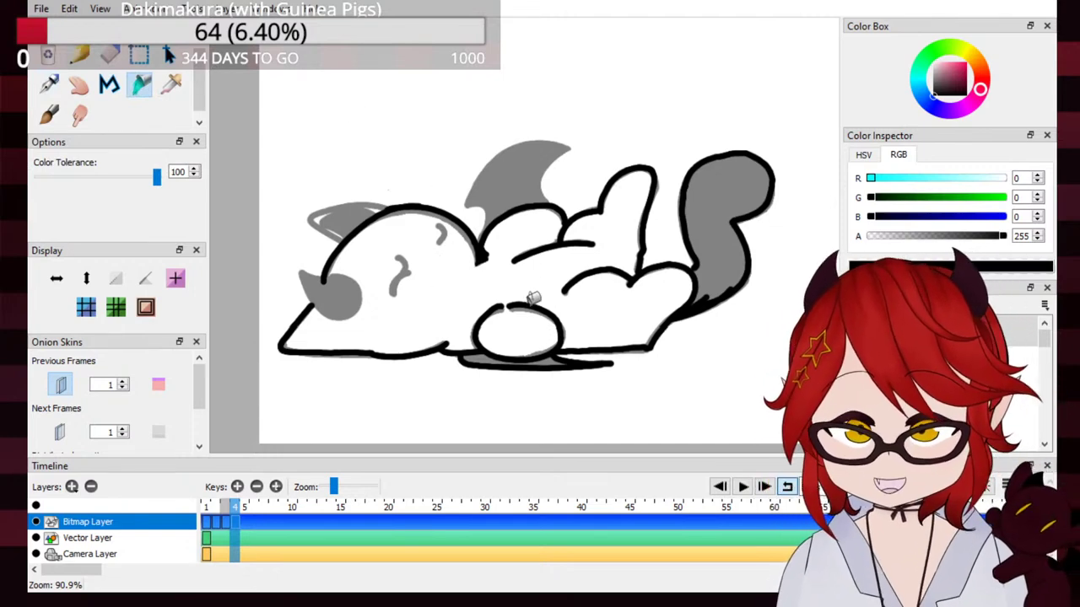
left_click(489, 356)
Step: Ink the raised wing's outline above the body, following the onion-skin shape
left_click(48, 84)
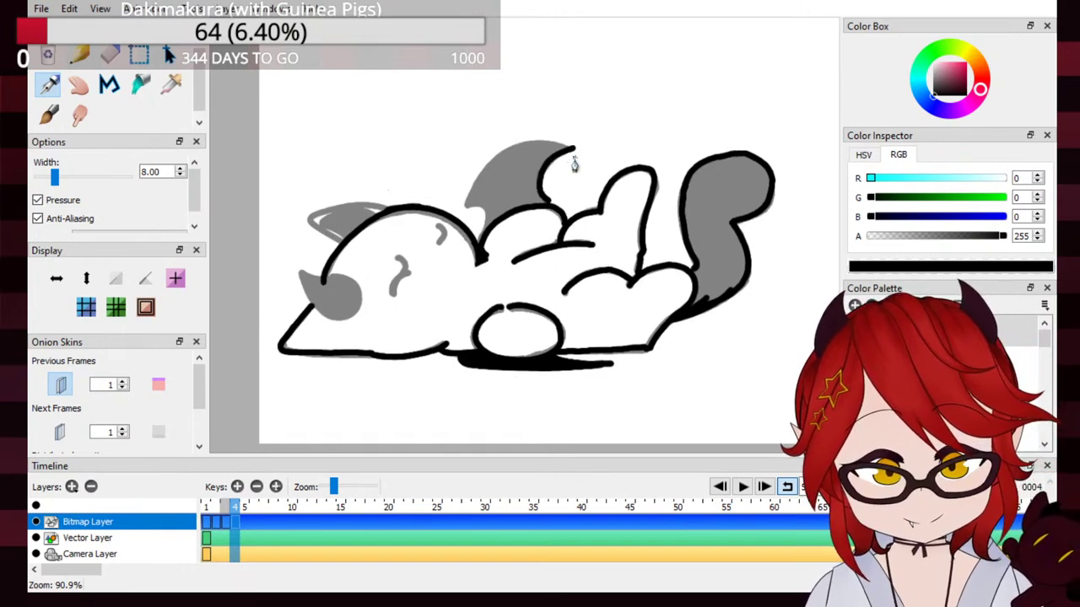
mouse_move(568, 149)
left_mouse_down()
mouse_move(543, 175)
mouse_move(560, 203)
left_mouse_up()
key("ctrl+z")
mouse_move(567, 148)
left_mouse_down()
mouse_move(542, 177)
mouse_move(563, 209)
left_mouse_up()
mouse_move(466, 205)
left_mouse_down()
mouse_move(485, 224)
mouse_move(479, 243)
mouse_move(465, 215)
mouse_move(474, 208)
mouse_move(481, 247)
mouse_move(468, 216)
mouse_move(480, 175)
mouse_move(525, 164)
mouse_move(466, 205)
mouse_move(542, 140)
left_mouse_up()
key("ctrl+z")
key("ctrl+z")
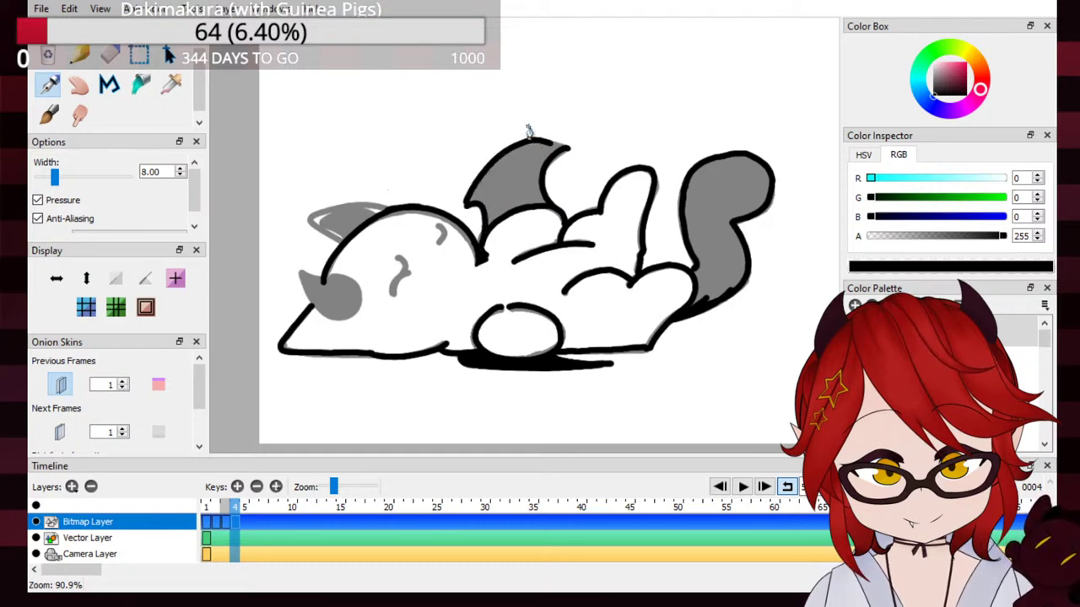
key("ctrl+z")
left_click_drag(465, 205, 564, 146)
key("ctrl+z")
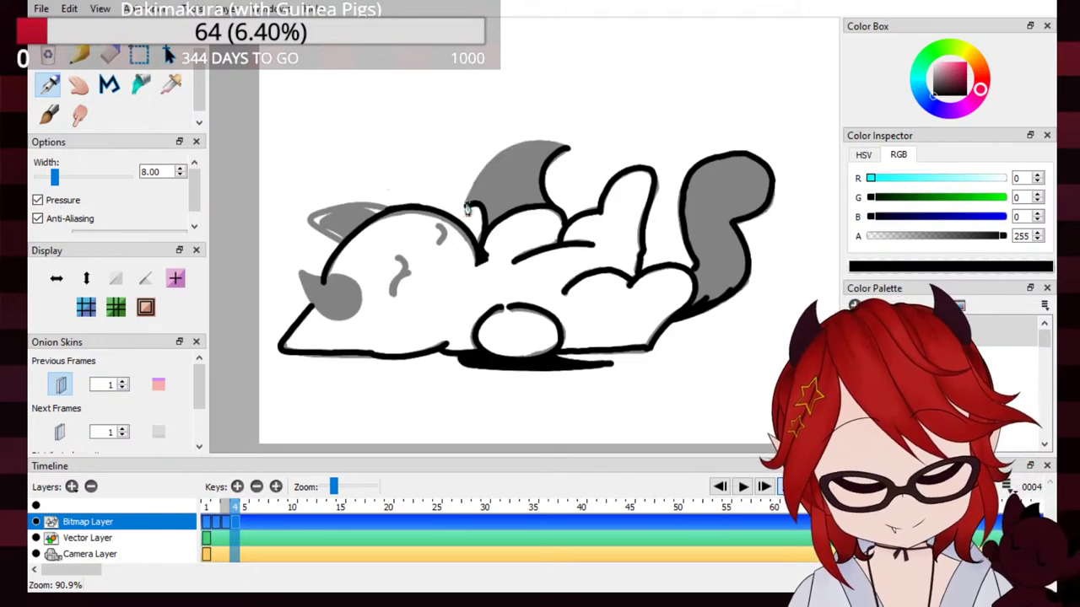
left_click_drag(466, 205, 562, 147)
left_click_drag(469, 204, 558, 147)
key("ctrl+z")
key("ctrl+z")
mouse_move(495, 164)
left_mouse_down()
mouse_move(566, 150)
mouse_move(486, 177)
mouse_move(568, 148)
left_mouse_up()
key("ctrl+z")
left_click_drag(492, 167, 566, 147)
key("ctrl+z")
mouse_move(490, 171)
left_mouse_down()
mouse_move(519, 152)
mouse_move(556, 160)
left_mouse_up()
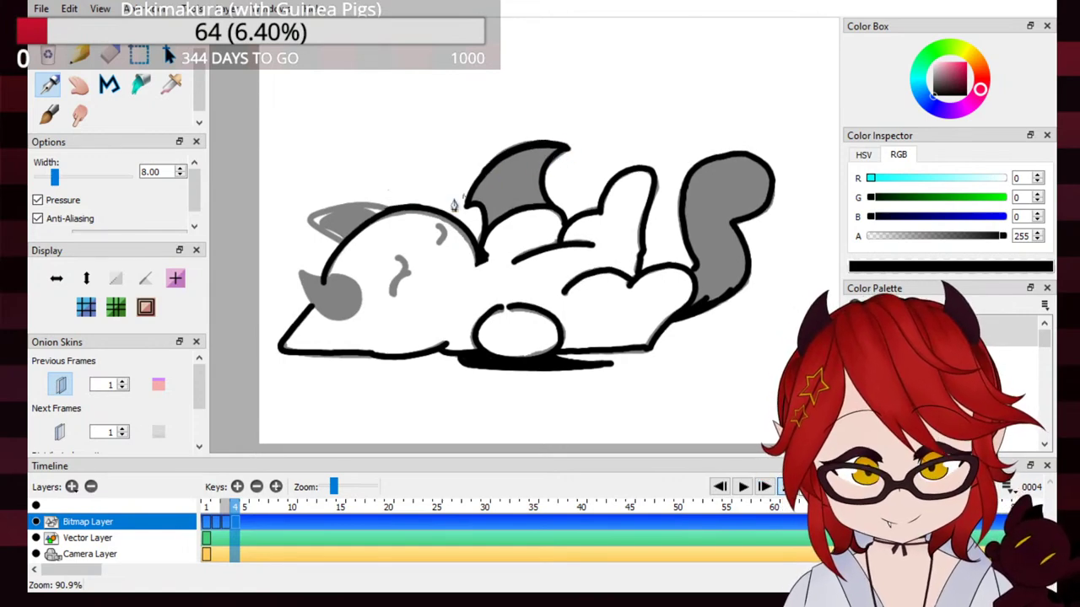
Step: Fill the raised wing with solid black
left_click(112, 64)
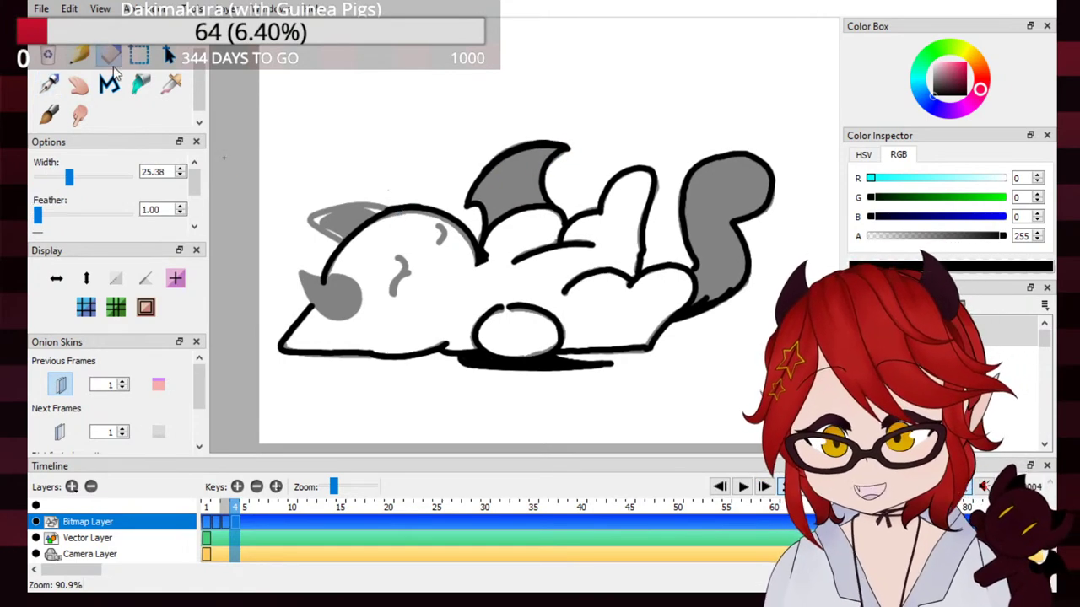
left_click(143, 88)
left_click(520, 171)
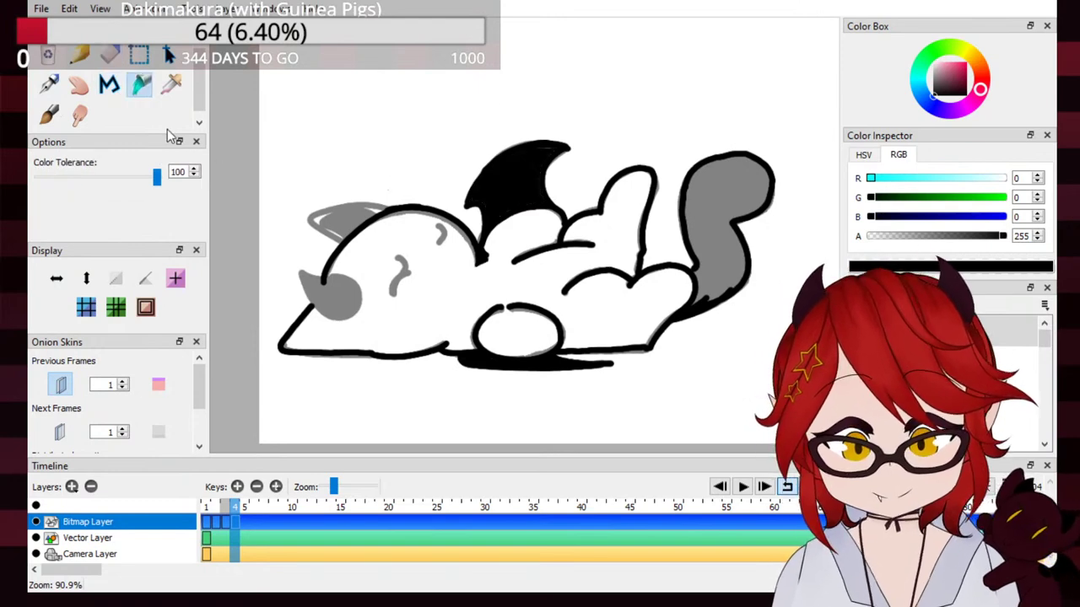
Step: Ink the outlines of both horns on the cat's head
left_click(49, 84)
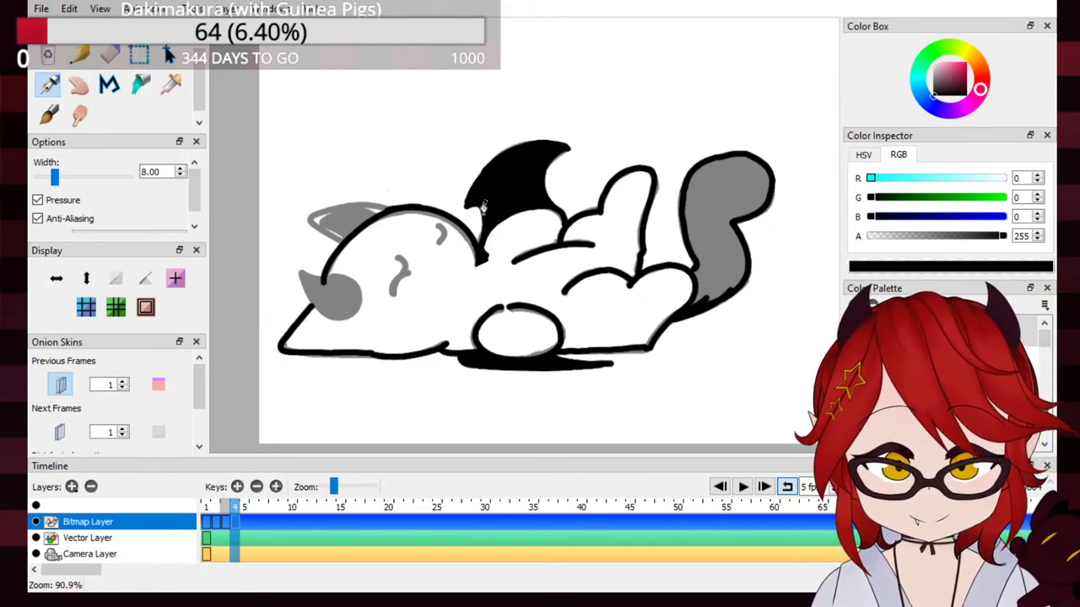
mouse_move(300, 272)
left_mouse_down()
mouse_move(356, 288)
mouse_move(302, 300)
mouse_move(350, 324)
mouse_move(315, 313)
mouse_move(361, 319)
mouse_move(300, 275)
mouse_move(323, 322)
mouse_move(362, 299)
mouse_move(304, 289)
mouse_move(300, 276)
mouse_move(316, 313)
mouse_move(347, 323)
left_mouse_up()
key("ctrl+z")
key("ctrl+z")
key("ctrl+z")
left_click_drag(342, 284, 353, 317)
key("ctrl+z")
mouse_move(331, 235)
left_mouse_down()
mouse_move(355, 211)
mouse_move(376, 225)
left_mouse_up()
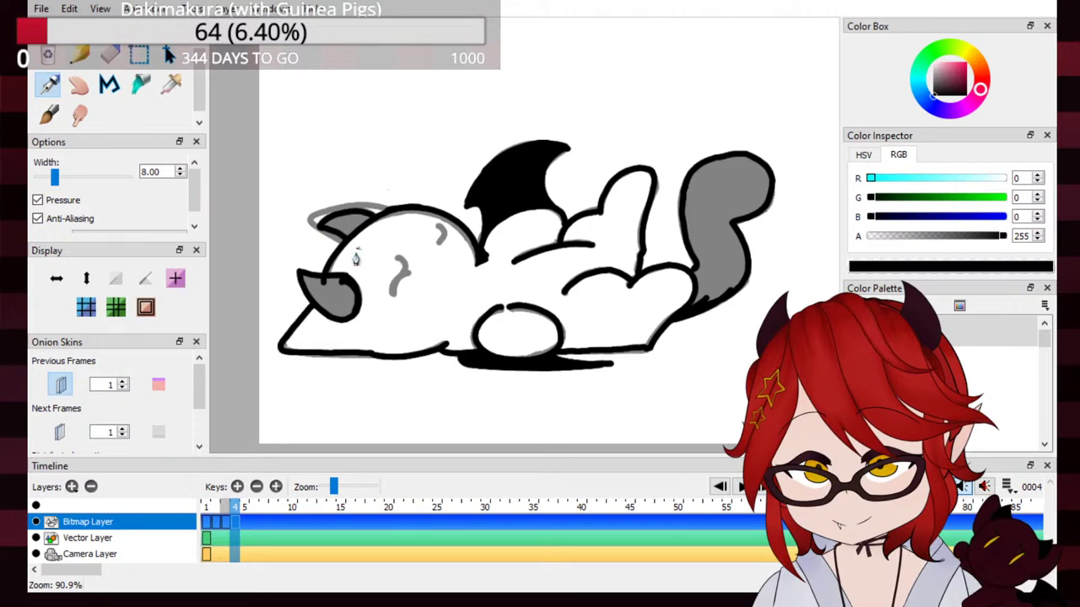
Step: Fill both horns with solid black
left_click(141, 84)
left_click(345, 216)
left_click(337, 286)
Step: Ink the thin ear outline around the upper horn, joining it to the top of the head
left_click(48, 84)
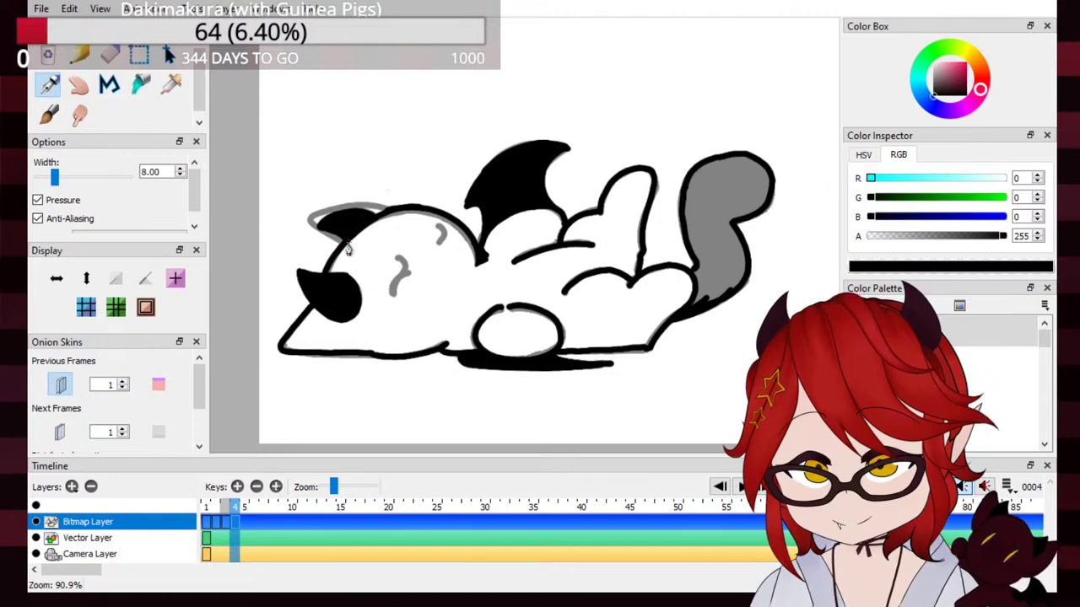
mouse_move(324, 237)
left_mouse_down()
mouse_move(362, 208)
mouse_move(385, 211)
mouse_move(314, 227)
mouse_move(366, 208)
mouse_move(395, 213)
left_mouse_up()
key("ctrl+z")
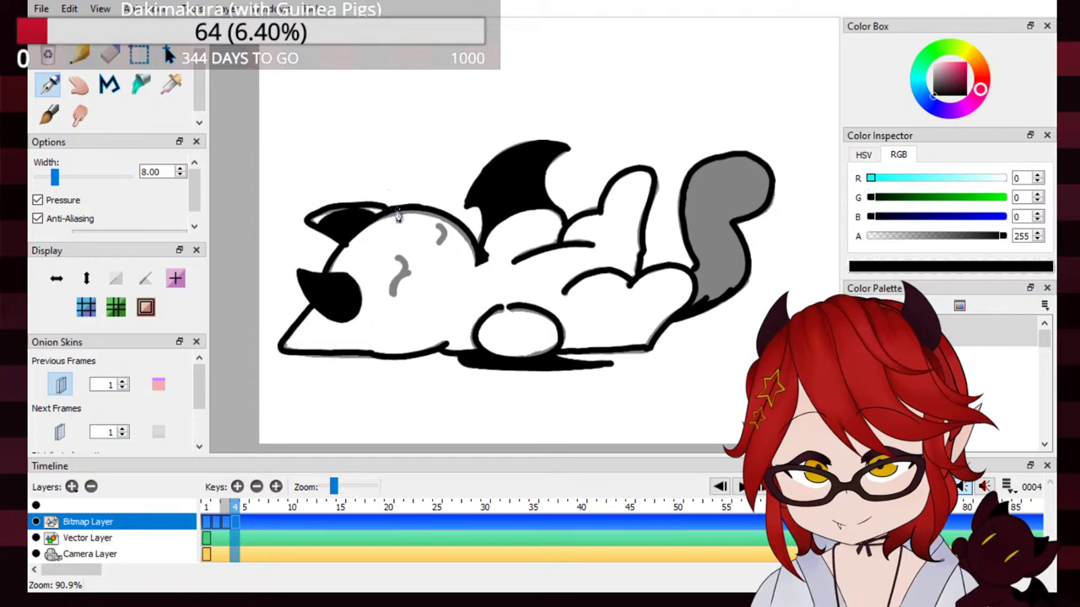
key("ctrl+z")
mouse_move(308, 227)
left_mouse_down()
mouse_move(343, 248)
mouse_move(309, 230)
mouse_move(346, 215)
mouse_move(386, 213)
left_mouse_up()
key("ctrl+z")
key("ctrl+z")
mouse_move(309, 222)
left_mouse_down()
mouse_move(345, 251)
mouse_move(308, 224)
mouse_move(340, 248)
mouse_move(310, 222)
mouse_move(383, 210)
left_mouse_up()
key("ctrl+z")
key("ctrl+z")
left_click_drag(310, 222, 381, 210)
key("ctrl+z")
left_click_drag(309, 221, 382, 209)
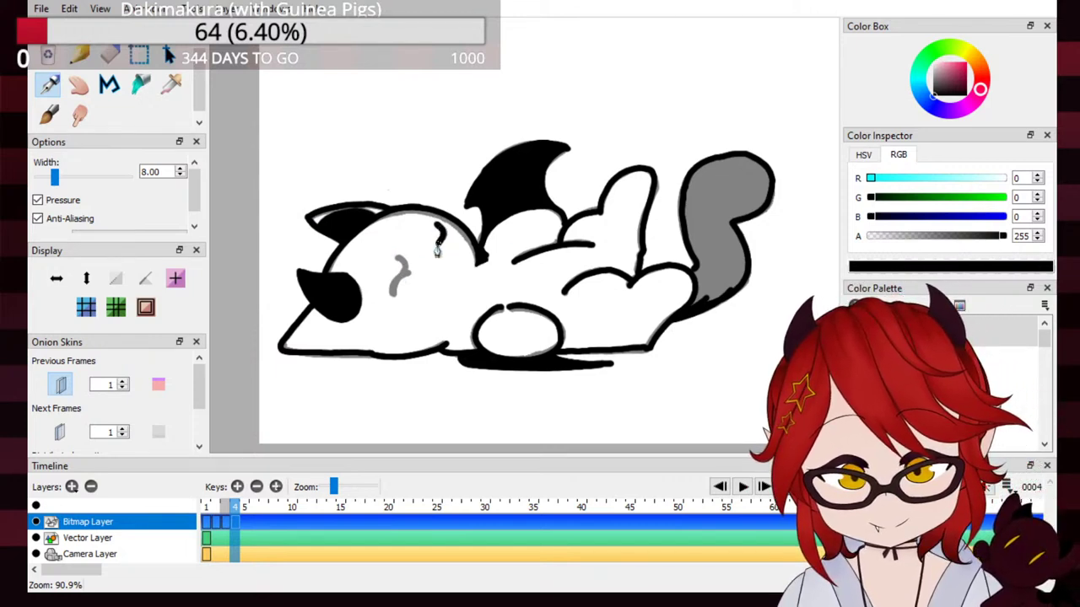
Step: Ink the small curved marks on the face and fill the tail with black
mouse_move(394, 255)
left_mouse_down()
mouse_move(403, 279)
mouse_move(392, 295)
mouse_move(403, 283)
left_mouse_up()
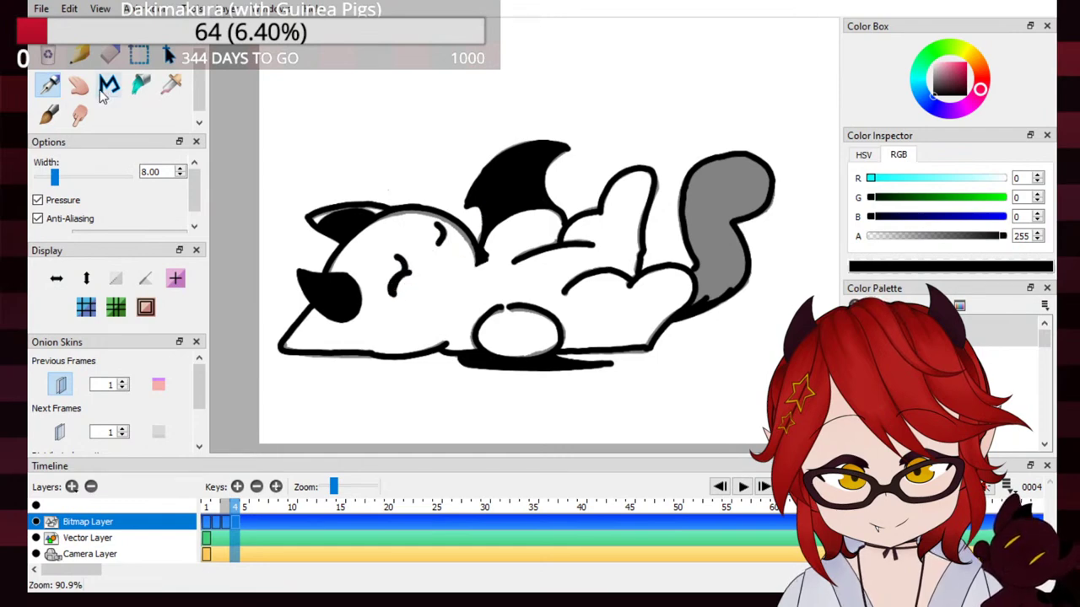
left_click(141, 84)
left_click(716, 178)
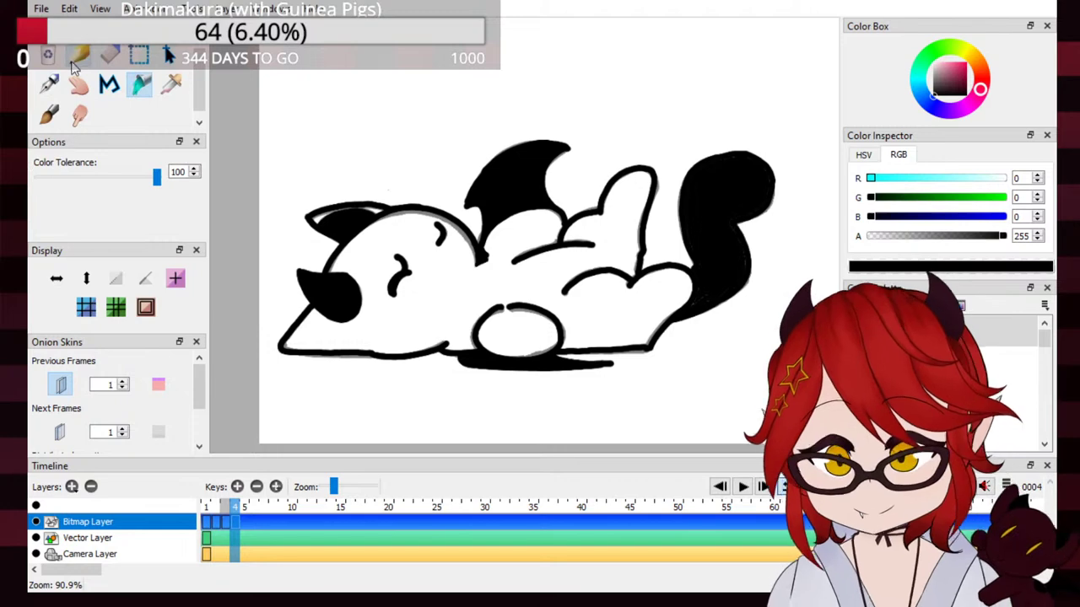
Step: Play back the animation to review the inked frames and stop it
key("p")
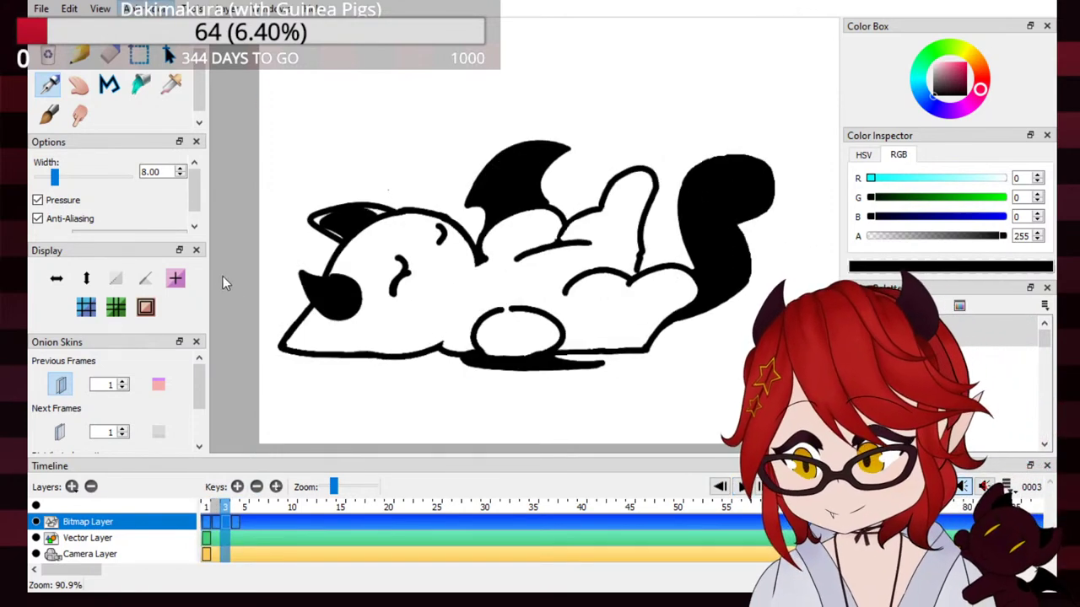
left_click(335, 228)
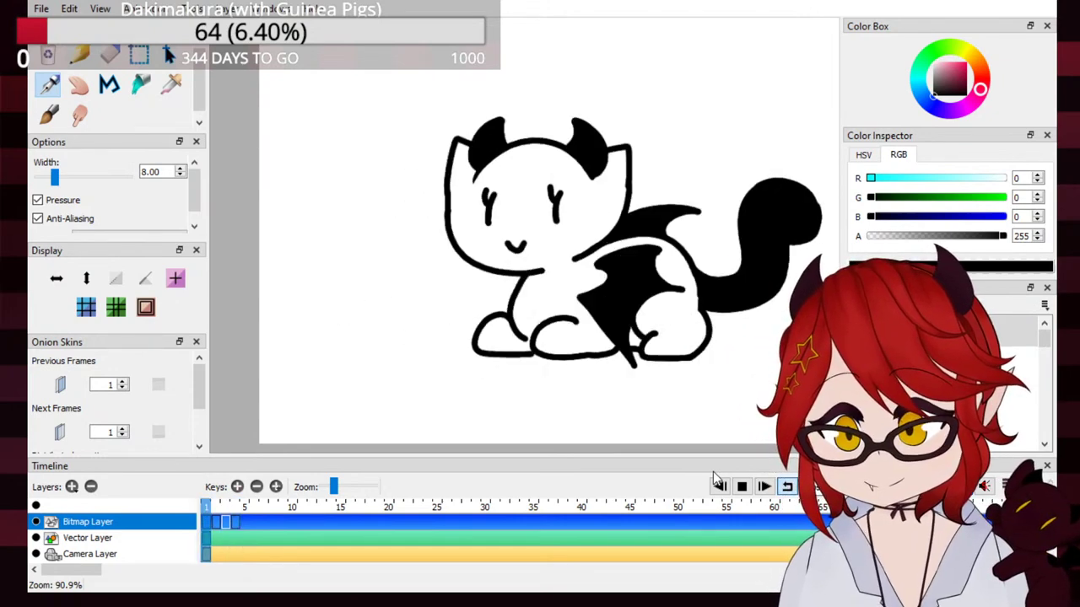
left_click(742, 486)
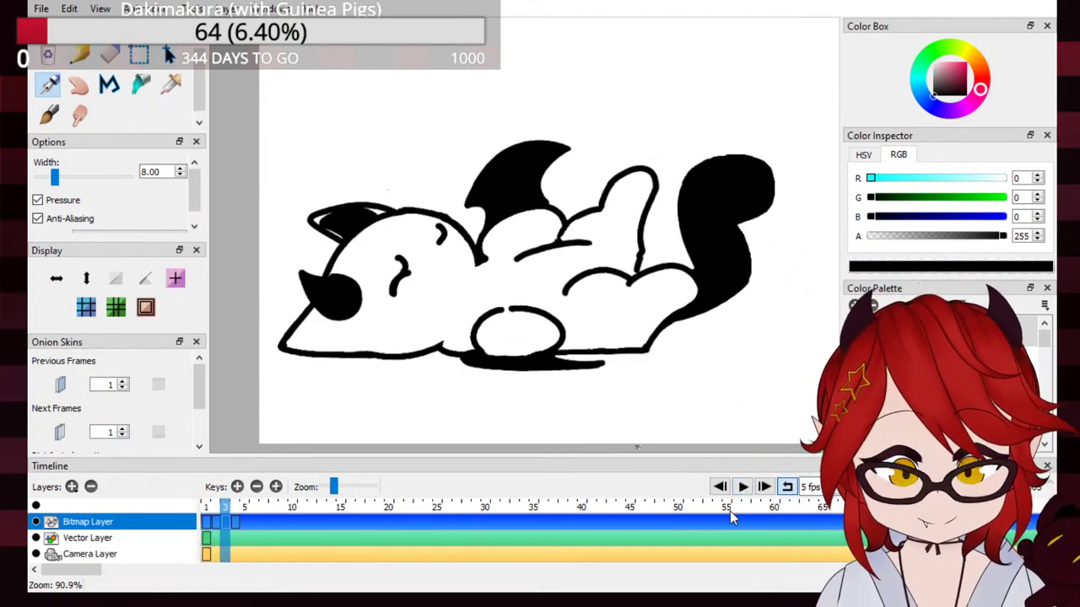
Step: Go to frame 1 and set the drawing color to RGB 43, 14, 23
left_click(216, 510)
left_click(207, 511)
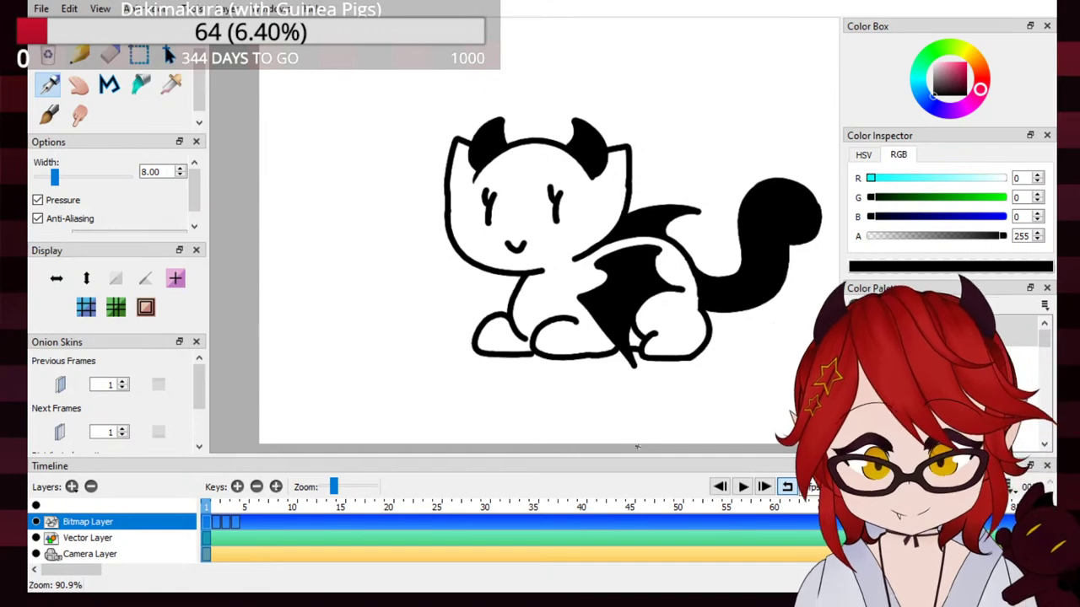
double_click(1020, 177)
type("43")
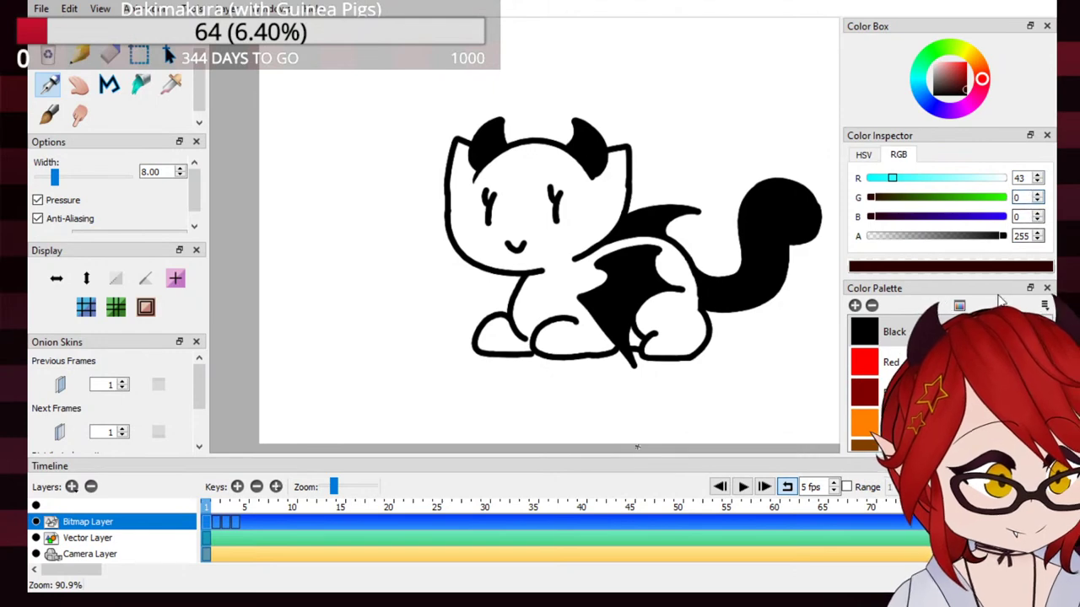
double_click(1019, 197)
type("14")
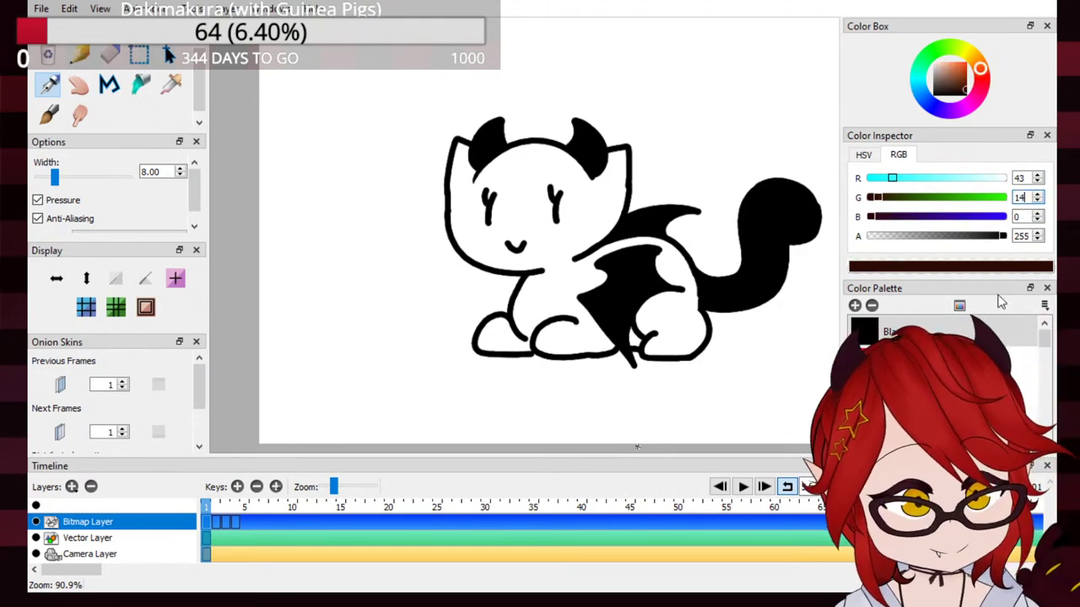
double_click(1019, 216)
type("23")
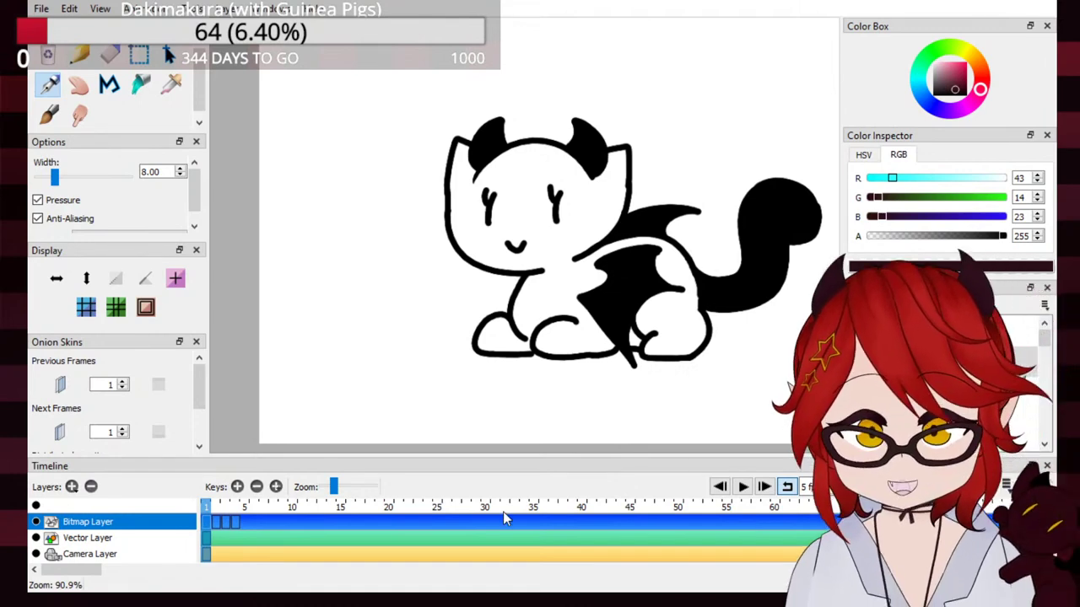
Step: Add a bitmap layer named Color and place it directly below the line art's Bitmap Layer
left_click(84, 538)
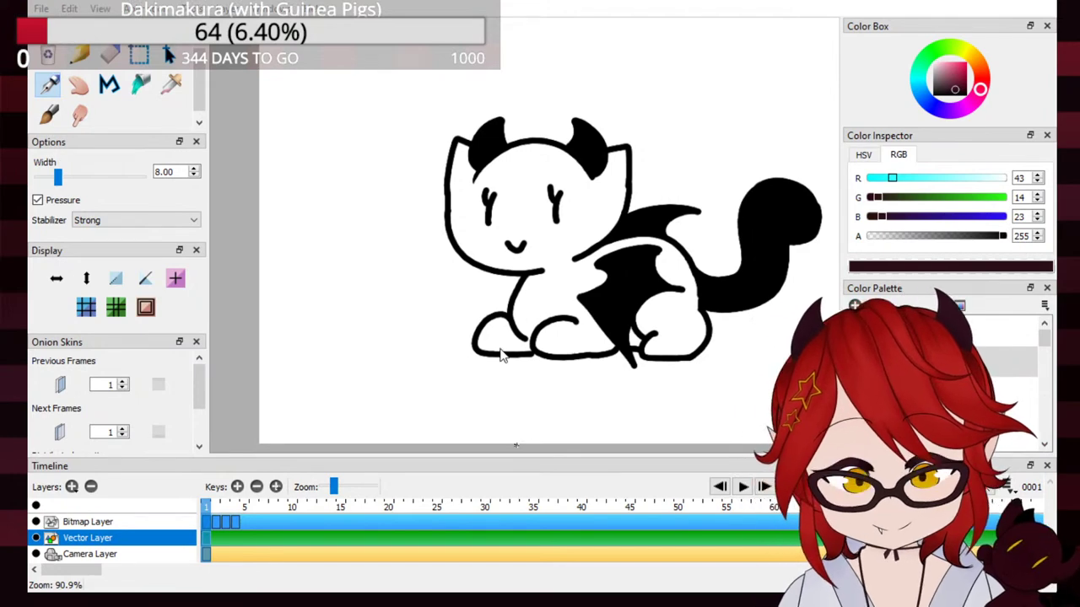
type("Color")
key("Return")
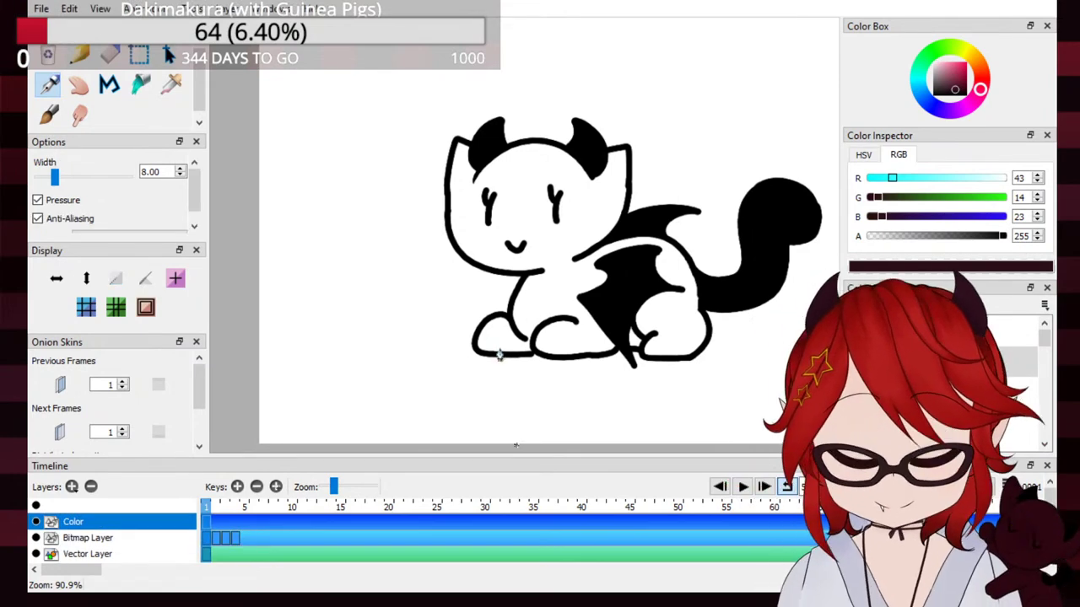
left_click_drag(149, 532, 152, 517)
left_click(172, 540)
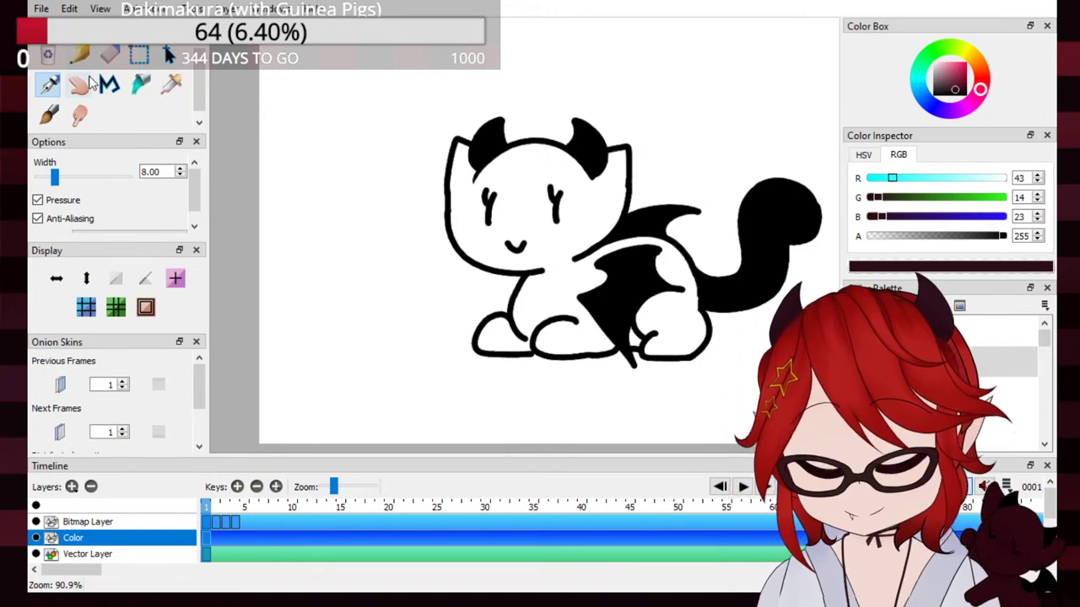
left_click(135, 87)
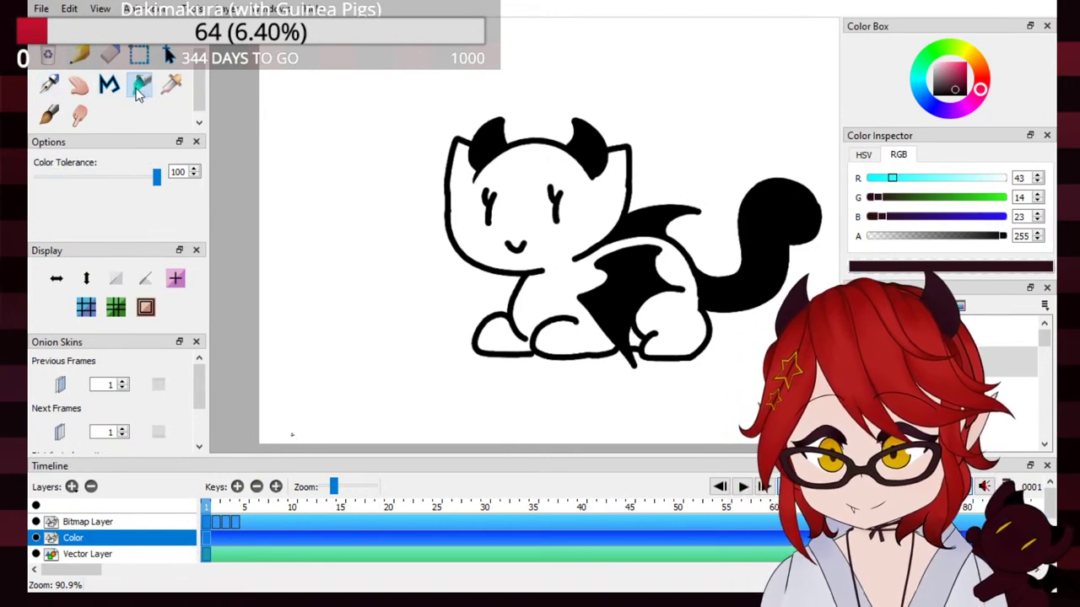
left_click(563, 347)
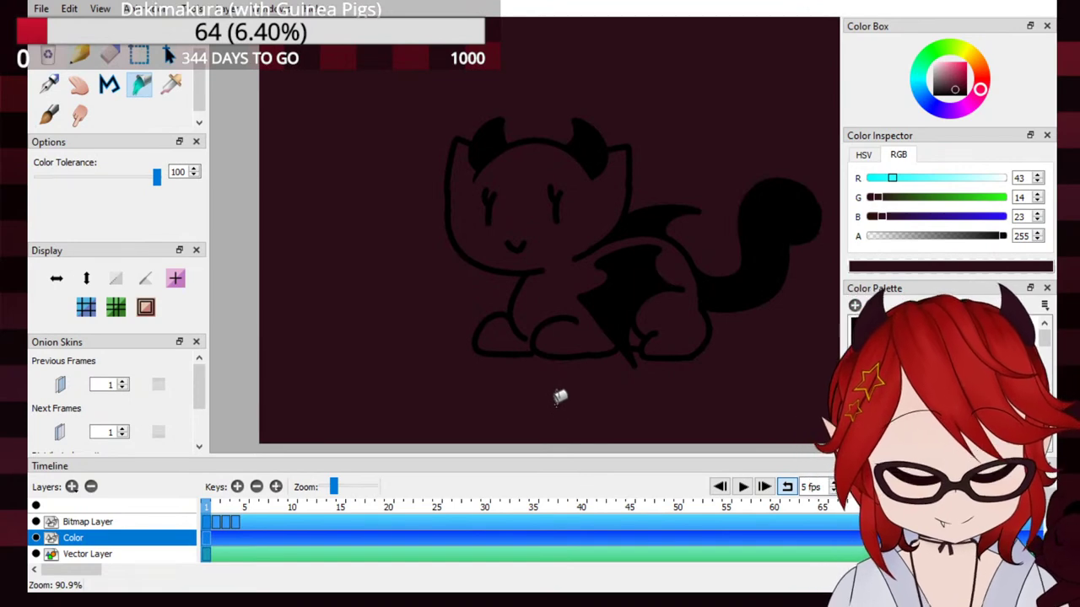
key("ctrl+z")
Step: On frame 1 of the Color layer, trace the inside of the cat's outline with the Pen to close its gaps
left_click(49, 85)
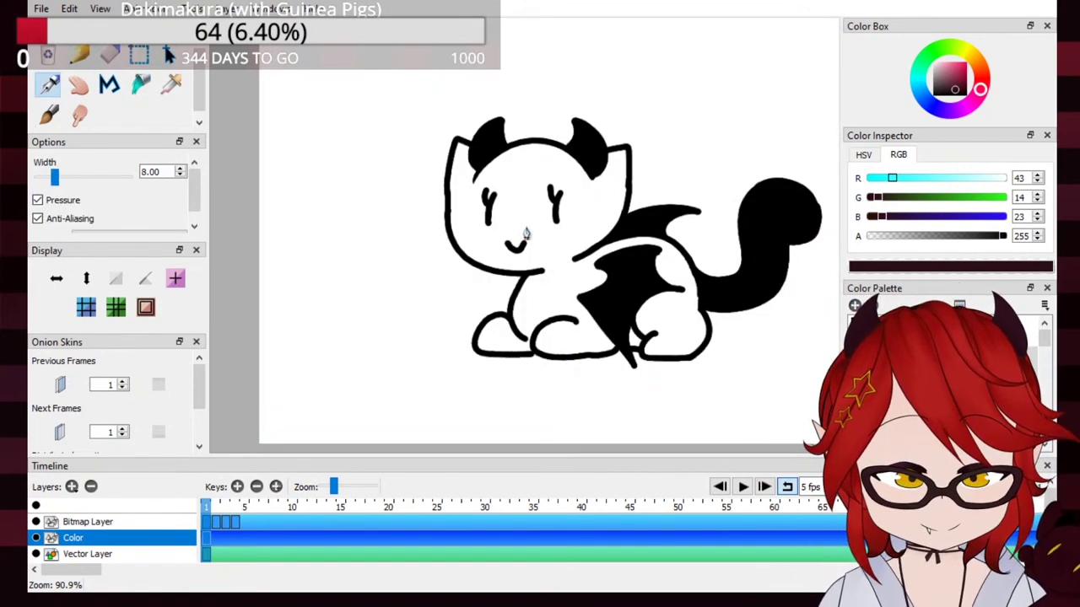
left_click_drag(454, 143, 454, 223)
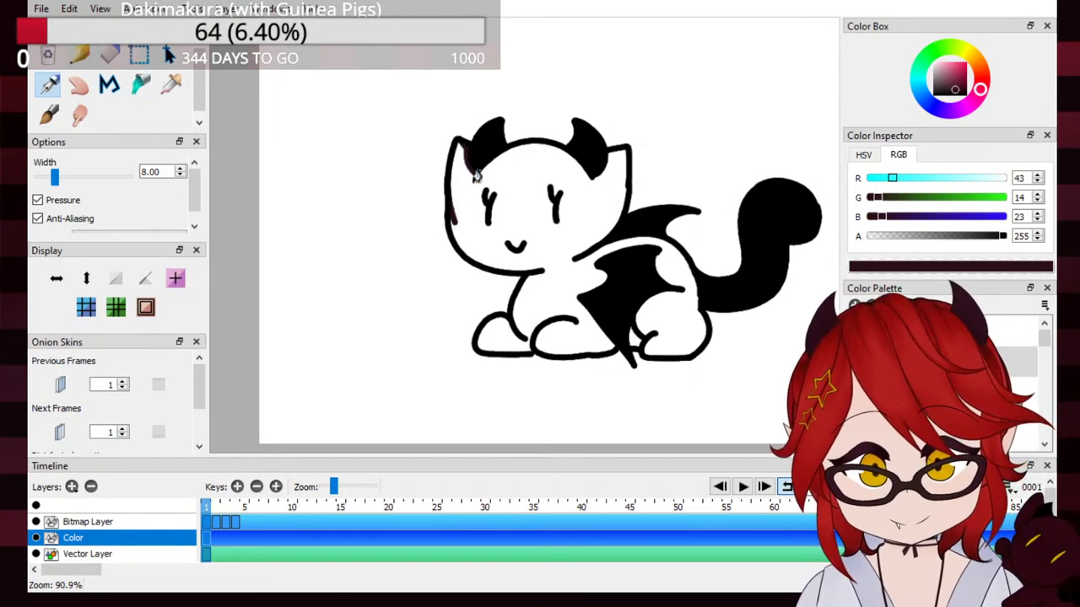
mouse_move(464, 149)
left_mouse_down()
mouse_move(480, 184)
mouse_move(470, 169)
mouse_move(465, 182)
mouse_move(459, 152)
mouse_move(457, 216)
mouse_move(461, 150)
mouse_move(457, 209)
mouse_move(477, 266)
left_mouse_up()
mouse_move(455, 230)
left_mouse_down()
mouse_move(508, 279)
mouse_move(477, 275)
mouse_move(523, 279)
mouse_move(476, 262)
mouse_move(540, 282)
mouse_move(515, 349)
mouse_move(501, 321)
mouse_move(480, 356)
mouse_move(528, 347)
mouse_move(566, 361)
mouse_move(634, 348)
mouse_move(644, 360)
mouse_move(685, 361)
mouse_move(701, 316)
left_mouse_up()
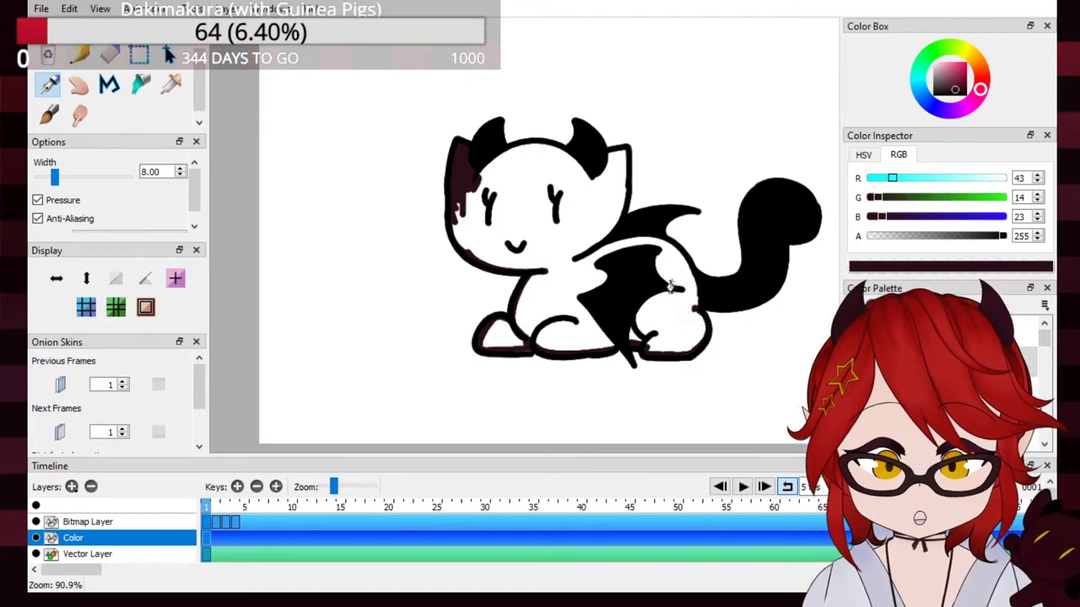
mouse_move(580, 270)
left_mouse_down()
mouse_move(676, 264)
mouse_move(641, 245)
mouse_move(663, 253)
mouse_move(689, 275)
mouse_move(695, 353)
left_mouse_up()
mouse_move(584, 181)
left_mouse_down()
mouse_move(627, 157)
mouse_move(615, 227)
mouse_move(566, 271)
mouse_move(575, 280)
mouse_move(580, 266)
mouse_move(612, 260)
mouse_move(580, 264)
mouse_move(649, 255)
left_mouse_up()
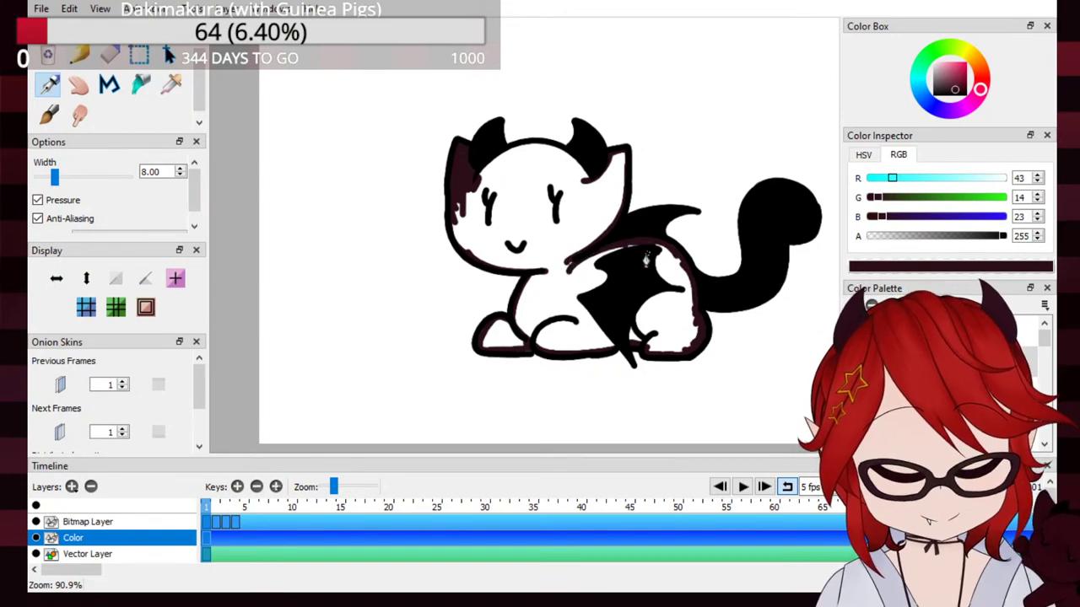
mouse_move(488, 163)
left_mouse_down()
mouse_move(538, 148)
mouse_move(562, 155)
mouse_move(596, 200)
left_mouse_up()
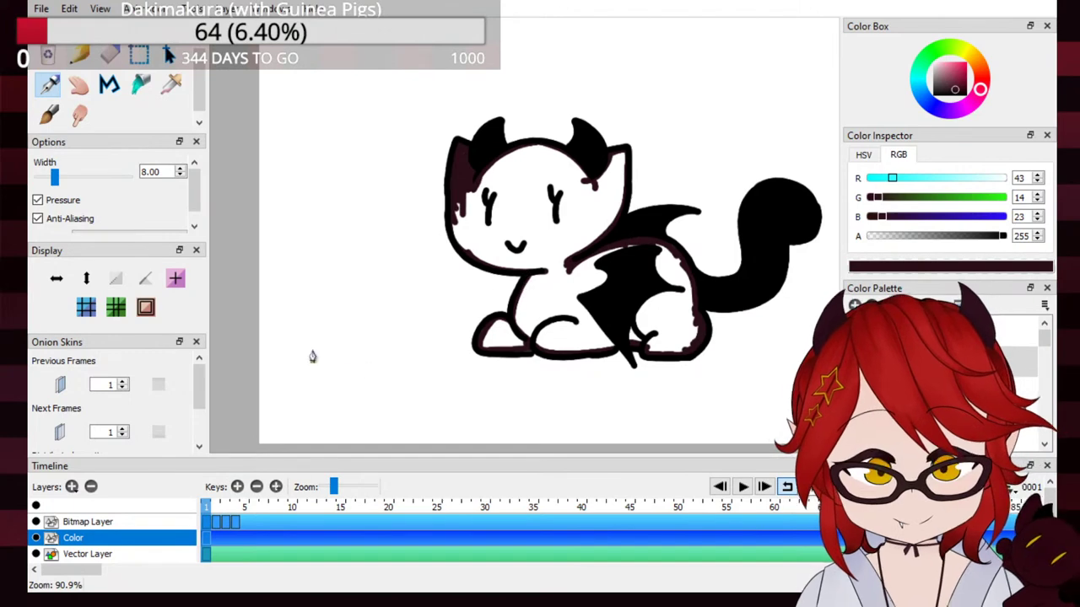
Step: Fill the cat's head and body on frame 1 with dark maroon and pen over the leftover pale seams
left_click(141, 85)
left_click(564, 257)
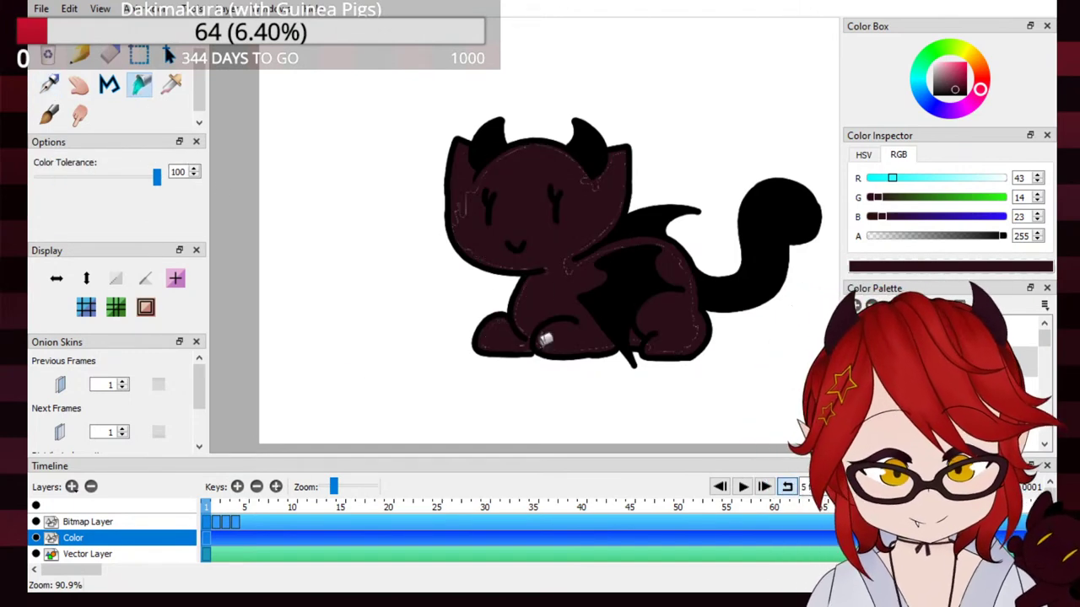
left_click(49, 83)
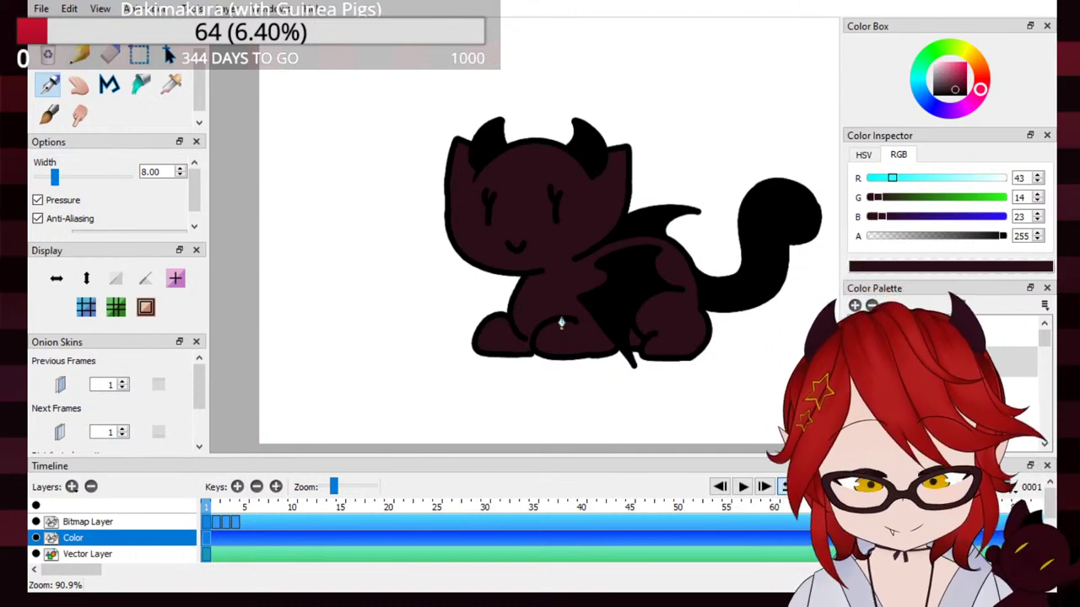
Step: Add a key at frame 2 of the Color layer and trace inside the lying cat's head, body and paw outlines
left_click(215, 506)
left_click(237, 486)
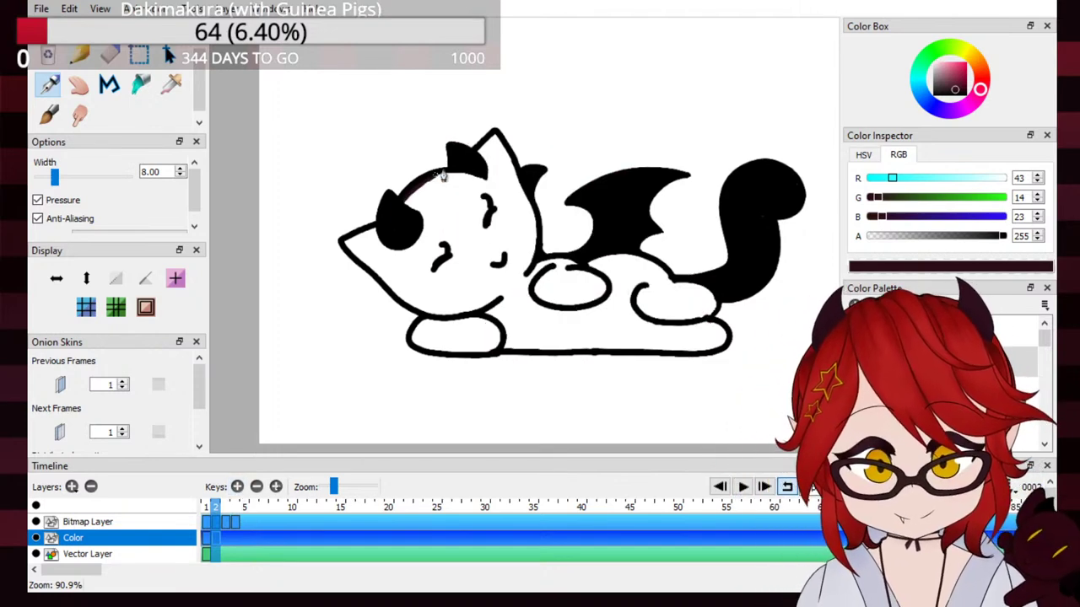
mouse_move(405, 199)
left_mouse_down()
mouse_move(476, 187)
mouse_move(482, 165)
mouse_move(468, 173)
mouse_move(485, 155)
mouse_move(447, 178)
left_mouse_up()
mouse_move(493, 137)
left_mouse_down()
mouse_move(532, 204)
mouse_move(519, 196)
mouse_move(518, 278)
left_mouse_up()
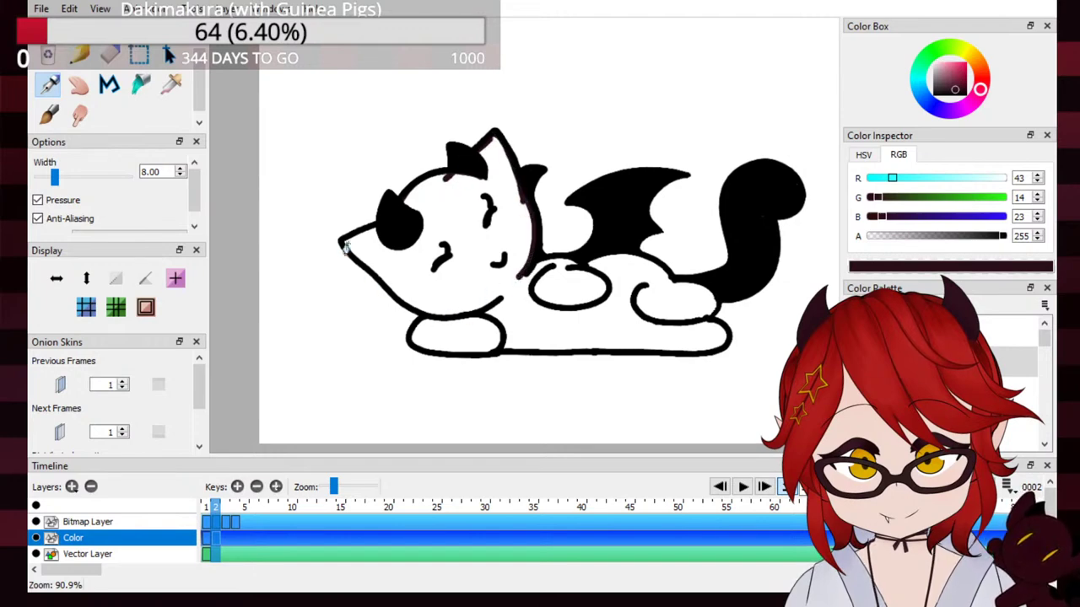
mouse_move(346, 249)
left_mouse_down()
mouse_move(423, 317)
mouse_move(518, 308)
left_mouse_up()
mouse_move(429, 327)
left_mouse_down()
mouse_move(427, 361)
mouse_move(724, 349)
mouse_move(686, 357)
mouse_move(726, 343)
mouse_move(705, 324)
mouse_move(699, 341)
mouse_move(705, 319)
mouse_move(725, 344)
left_mouse_up()
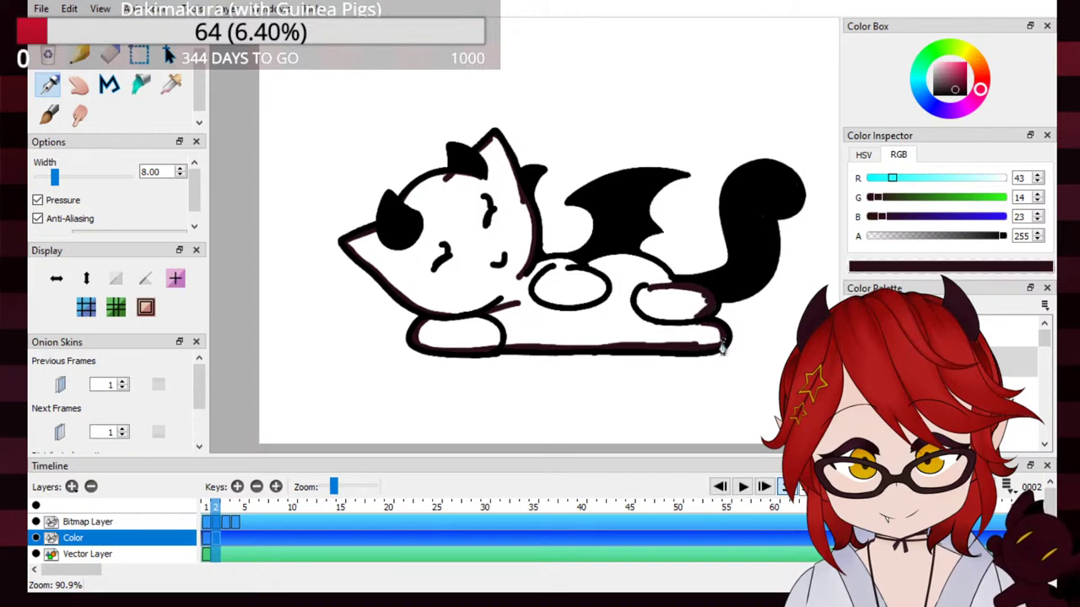
mouse_move(574, 272)
left_mouse_down()
mouse_move(660, 279)
mouse_move(645, 298)
mouse_move(623, 263)
mouse_move(676, 308)
mouse_move(652, 272)
mouse_move(674, 296)
left_mouse_up()
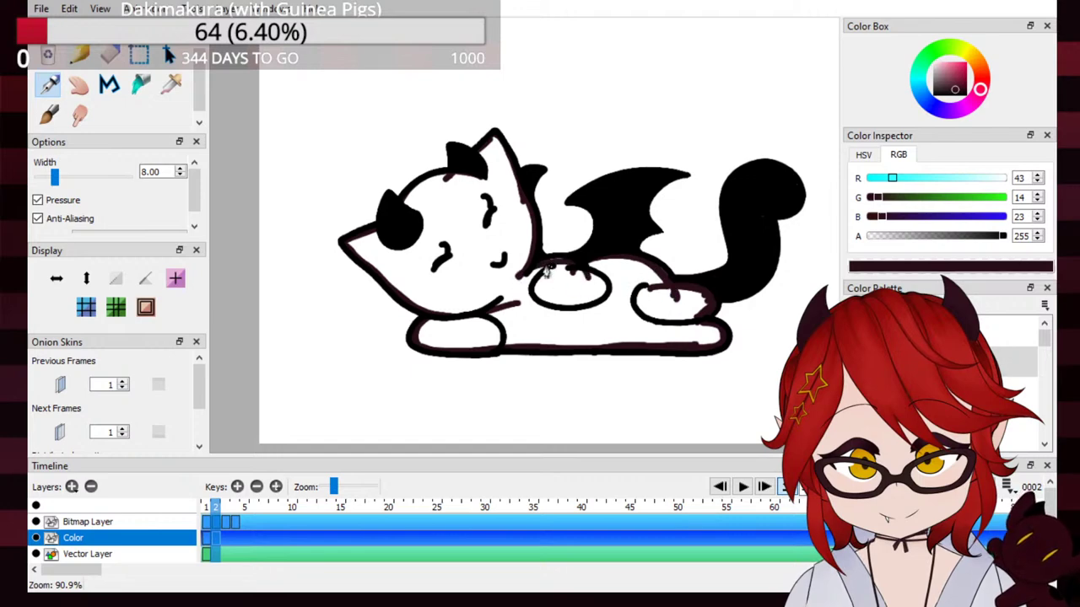
left_click_drag(573, 279, 584, 280)
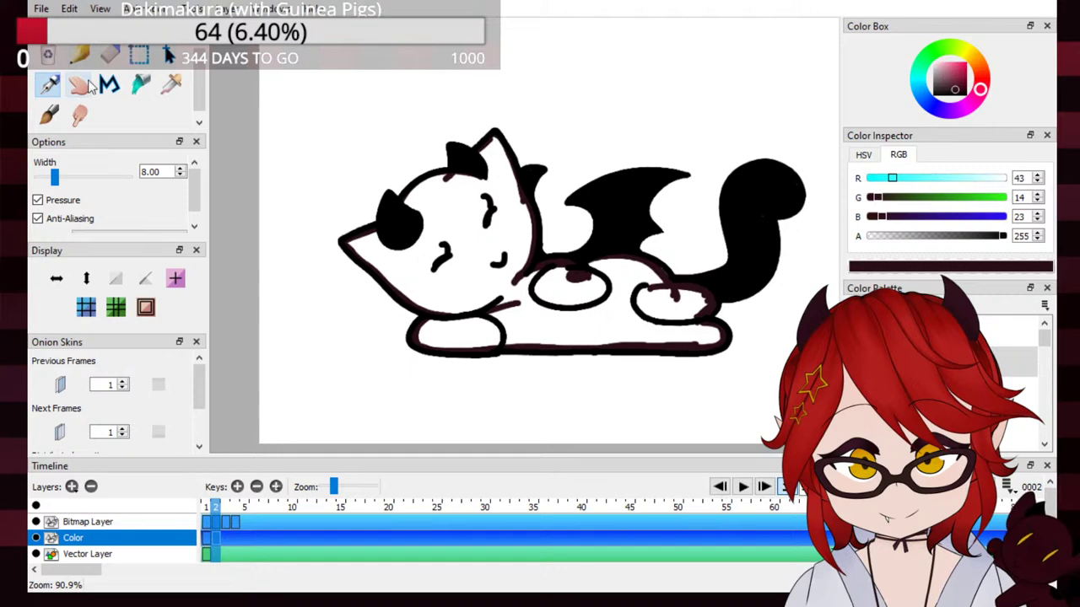
Step: Try to fill the cat on frame 2 with dark maroon, then undo the fill
left_click(140, 83)
left_click(479, 199)
key("ctrl+z")
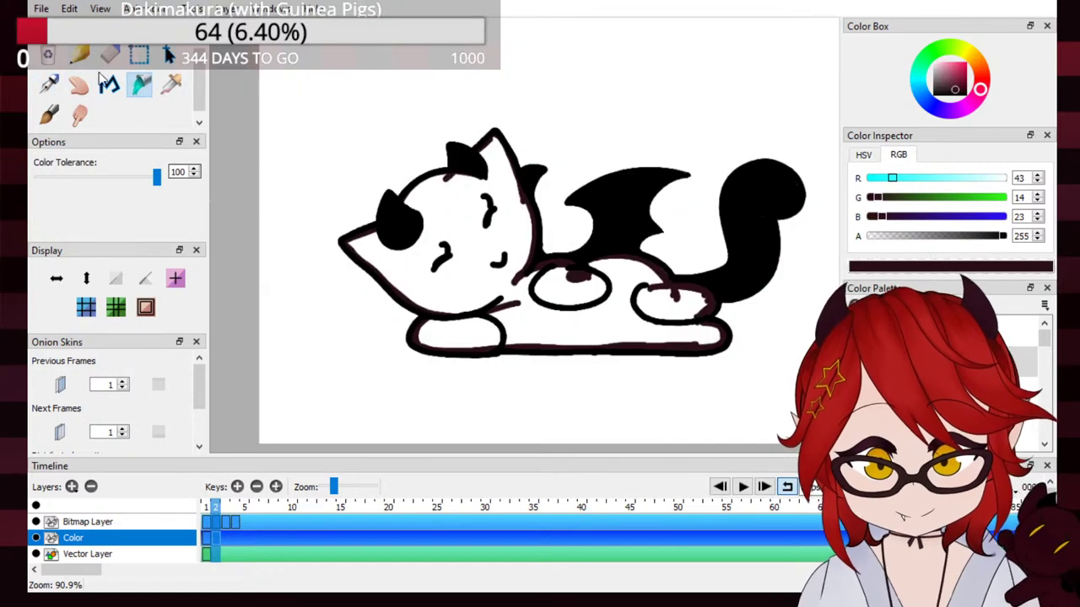
Step: Close the gap along the head between the horns, fill the frame 2 cat with dark maroon, and cover the pale seams
key("p")
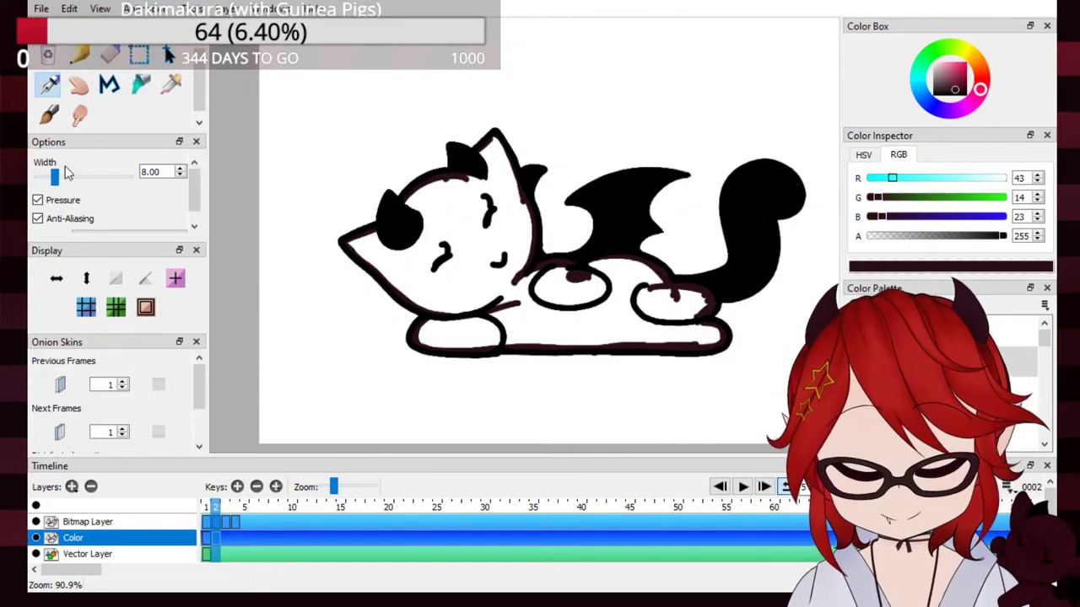
left_click(140, 82)
left_click(443, 211)
key("p")
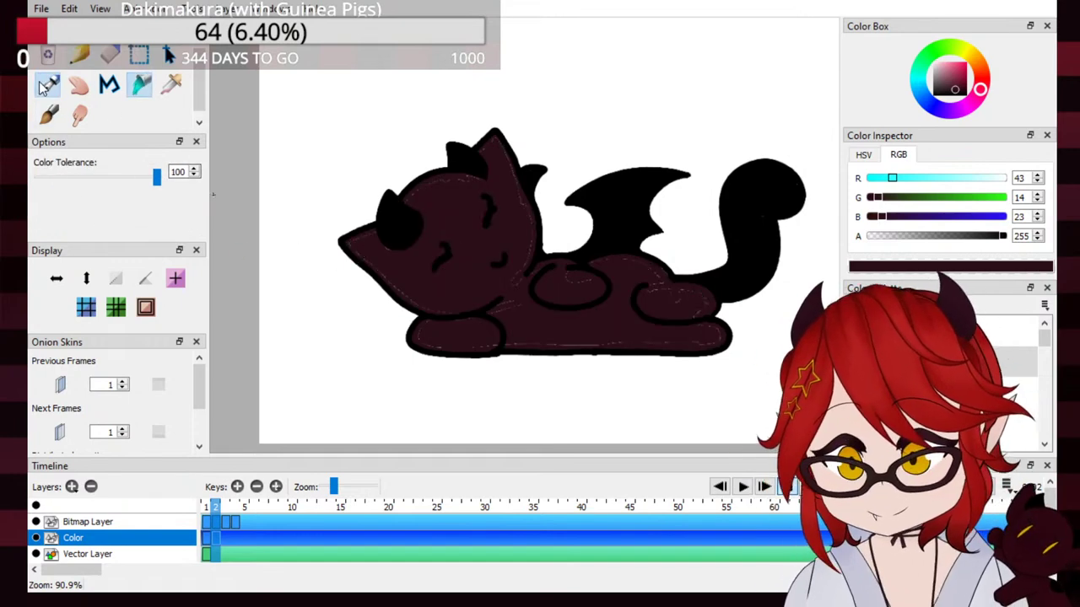
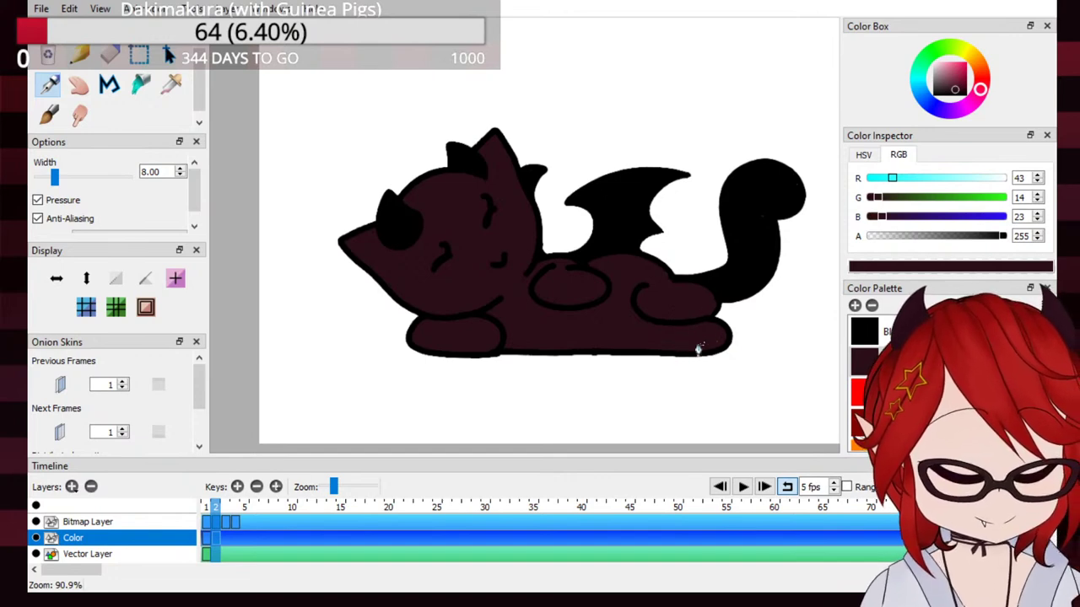
Step: Add a key at frame 3 of the Color layer, color the far ear, and trace inside the outlines of the upper body and legs
left_click(228, 506)
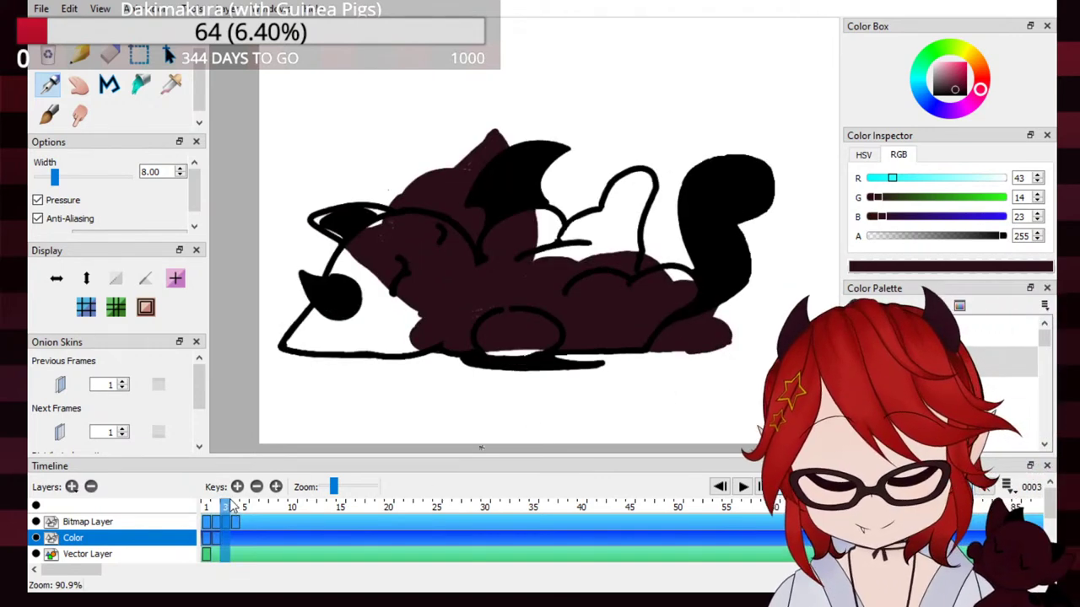
left_click(237, 487)
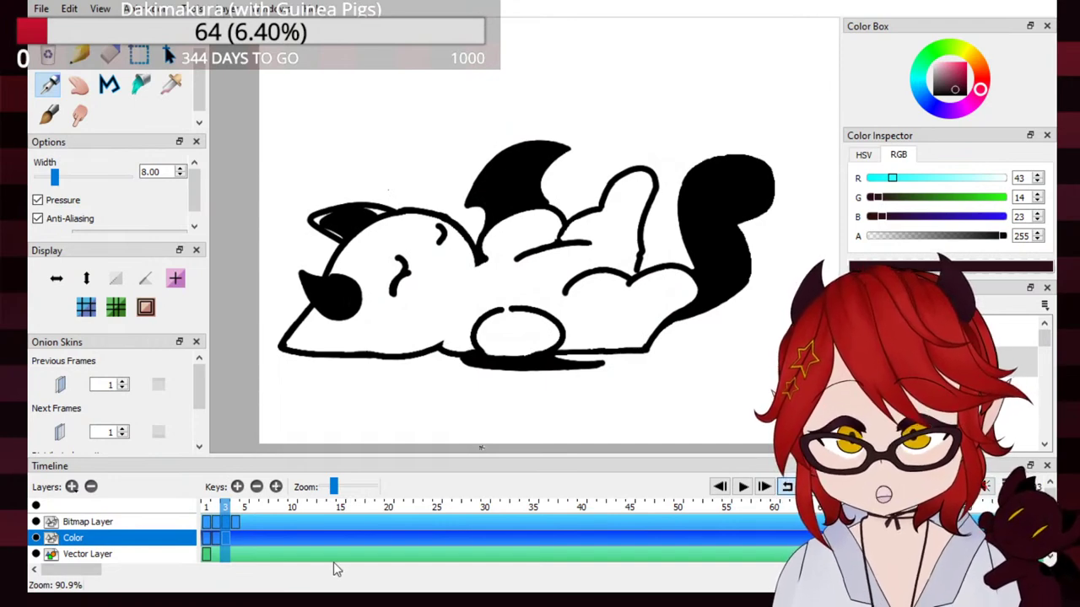
left_click_drag(318, 227, 363, 217)
left_click_drag(331, 278, 368, 224)
key("ctrl+z")
mouse_move(339, 259)
left_mouse_down()
mouse_move(386, 220)
mouse_move(442, 227)
mouse_move(469, 250)
mouse_move(477, 277)
mouse_move(482, 244)
mouse_move(521, 217)
mouse_move(558, 224)
mouse_move(560, 252)
mouse_move(584, 223)
mouse_move(607, 218)
mouse_move(613, 194)
mouse_move(637, 175)
mouse_move(651, 194)
mouse_move(633, 253)
mouse_move(636, 238)
mouse_move(639, 299)
mouse_move(632, 292)
mouse_move(675, 273)
mouse_move(691, 286)
mouse_move(693, 305)
mouse_move(696, 297)
mouse_move(654, 338)
left_mouse_up()
Step: Trace inside the frame 3 cat's underside, lower head edge and forehead to close the color boundary
left_click_drag(557, 356, 651, 348)
mouse_move(498, 355)
left_mouse_down()
mouse_move(563, 354)
mouse_move(513, 354)
left_mouse_up()
left_click_drag(435, 344, 481, 350)
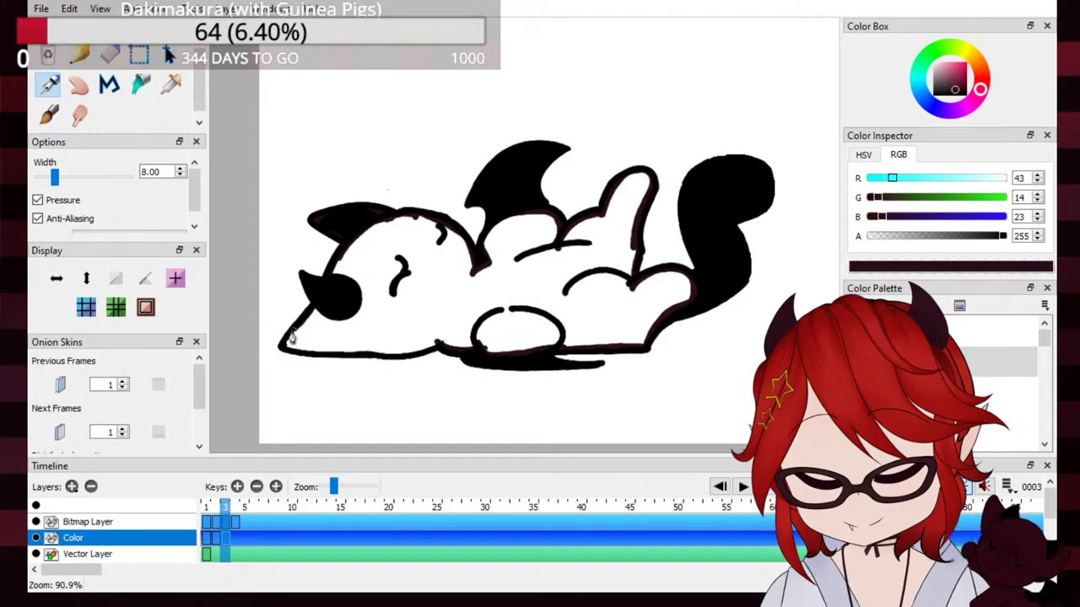
left_click_drag(284, 349, 455, 353)
mouse_move(344, 252)
left_mouse_down()
mouse_move(329, 315)
mouse_move(338, 269)
mouse_move(284, 351)
mouse_move(321, 311)
left_mouse_up()
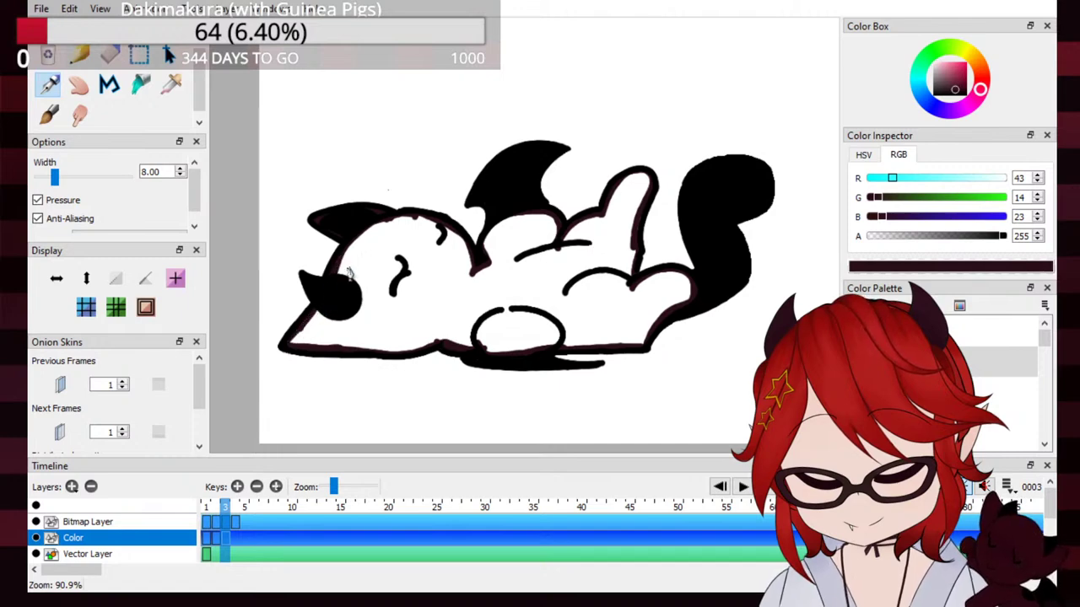
left_click_drag(339, 260, 410, 219)
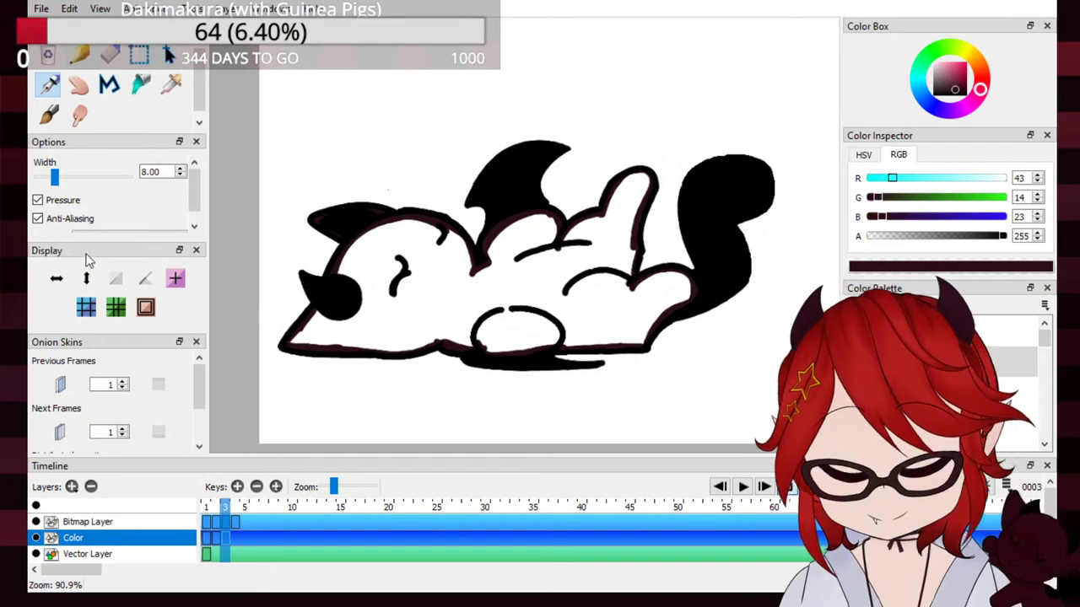
Step: Fill the rolled-over cat on frame 3 with dark maroon and pen over the remaining pale seams
left_click(135, 86)
left_click(509, 298)
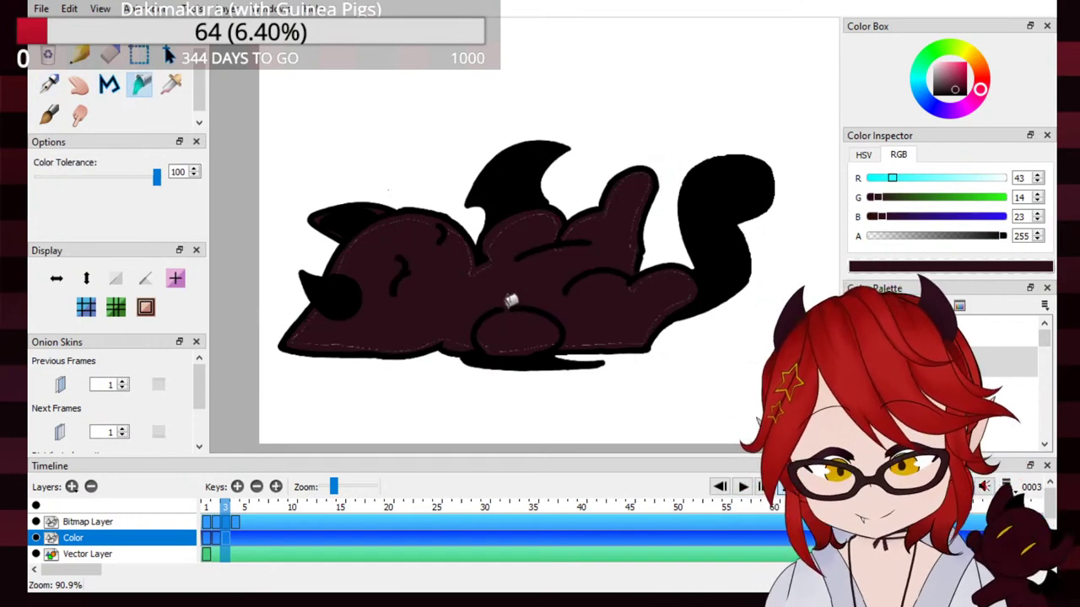
left_click(49, 84)
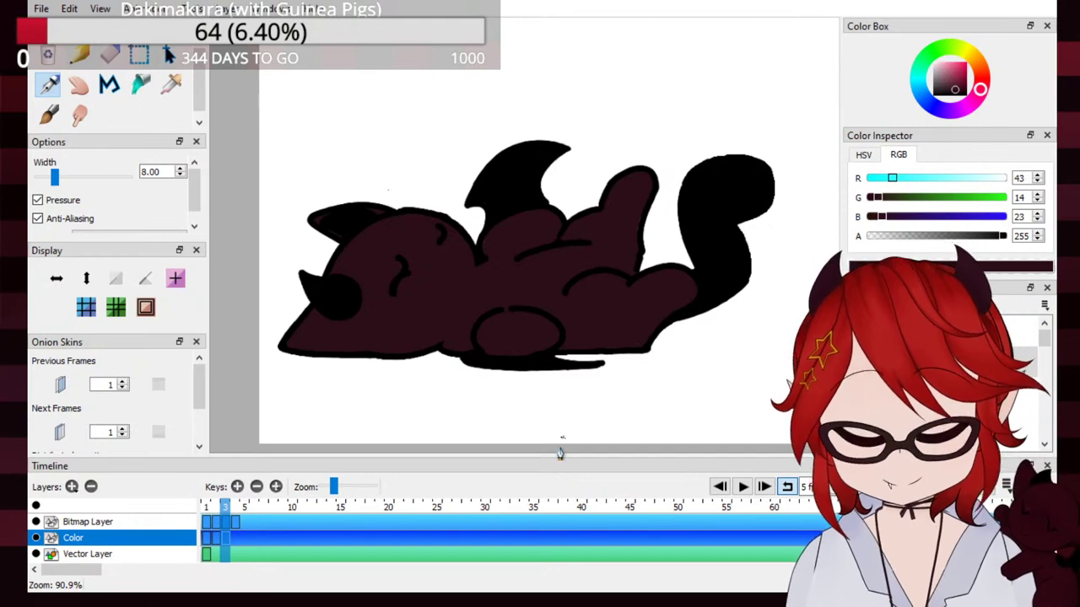
Step: On frame 4 of the Color layer, color the far ear and trace inside the head, upper body and raised leg outlines
key("period")
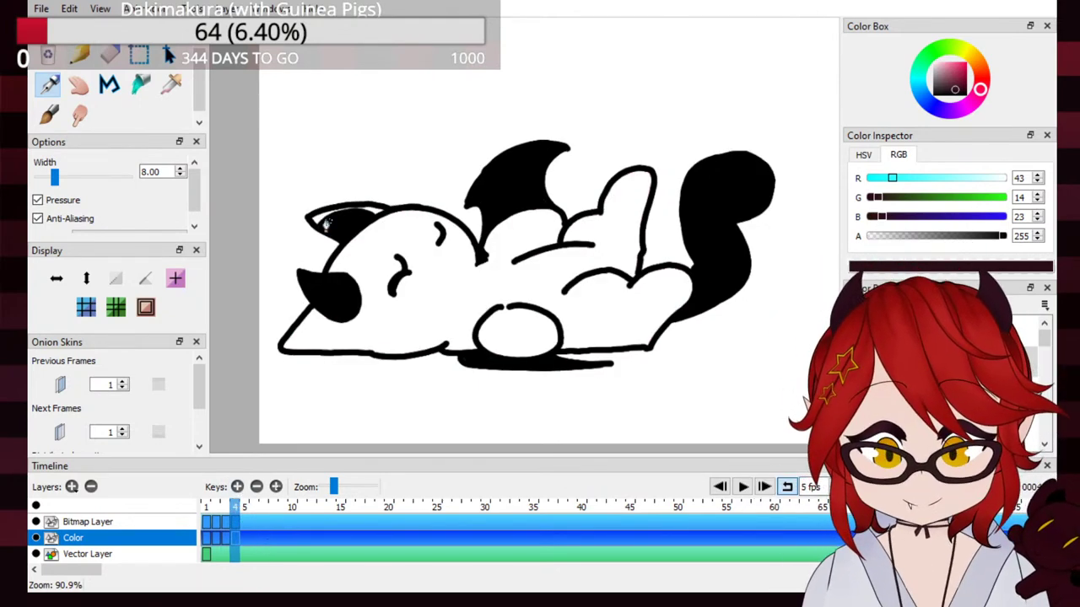
mouse_move(319, 218)
left_mouse_down()
mouse_move(393, 211)
mouse_move(346, 223)
mouse_move(379, 215)
mouse_move(385, 225)
mouse_move(367, 258)
mouse_move(329, 291)
mouse_move(366, 234)
mouse_move(381, 235)
left_mouse_up()
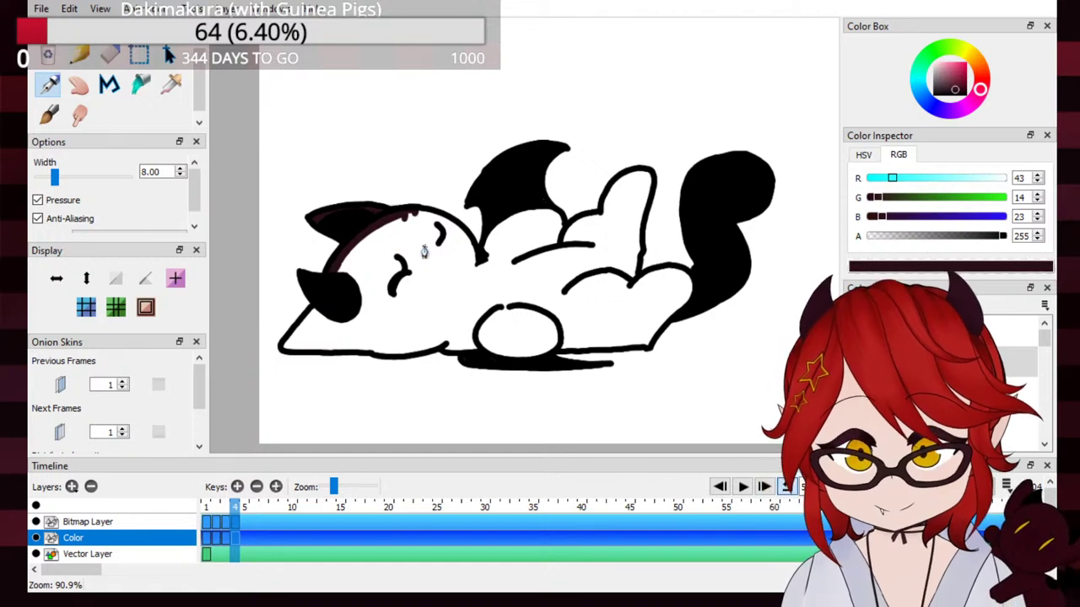
mouse_move(398, 221)
left_mouse_down()
mouse_move(440, 235)
mouse_move(427, 217)
mouse_move(447, 229)
mouse_move(470, 253)
mouse_move(467, 270)
mouse_move(464, 242)
mouse_move(474, 280)
mouse_move(485, 272)
mouse_move(466, 253)
mouse_move(474, 277)
mouse_move(483, 245)
mouse_move(586, 245)
mouse_move(557, 251)
mouse_move(603, 219)
left_mouse_up()
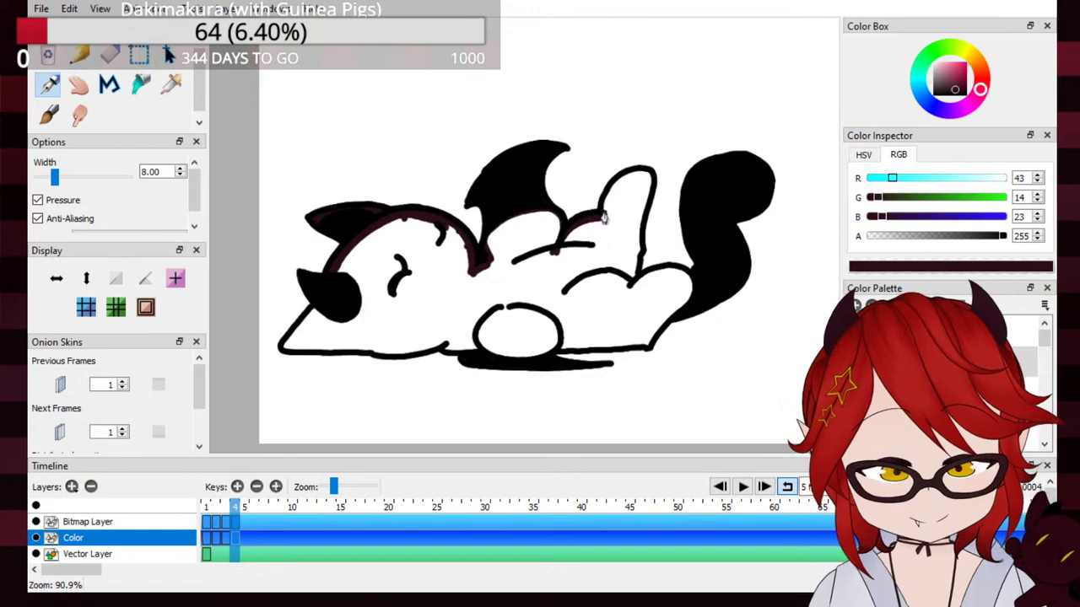
left_click_drag(647, 189, 633, 280)
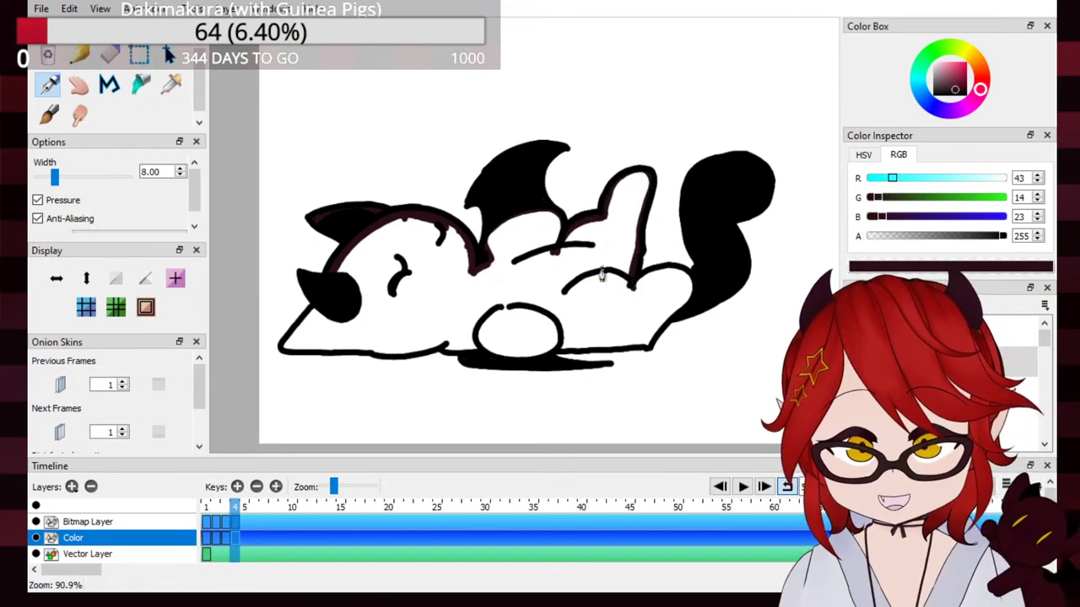
Step: Trace inside the frame 4 cat's lower head, underside and hind leg outlines
left_click_drag(283, 352, 448, 348)
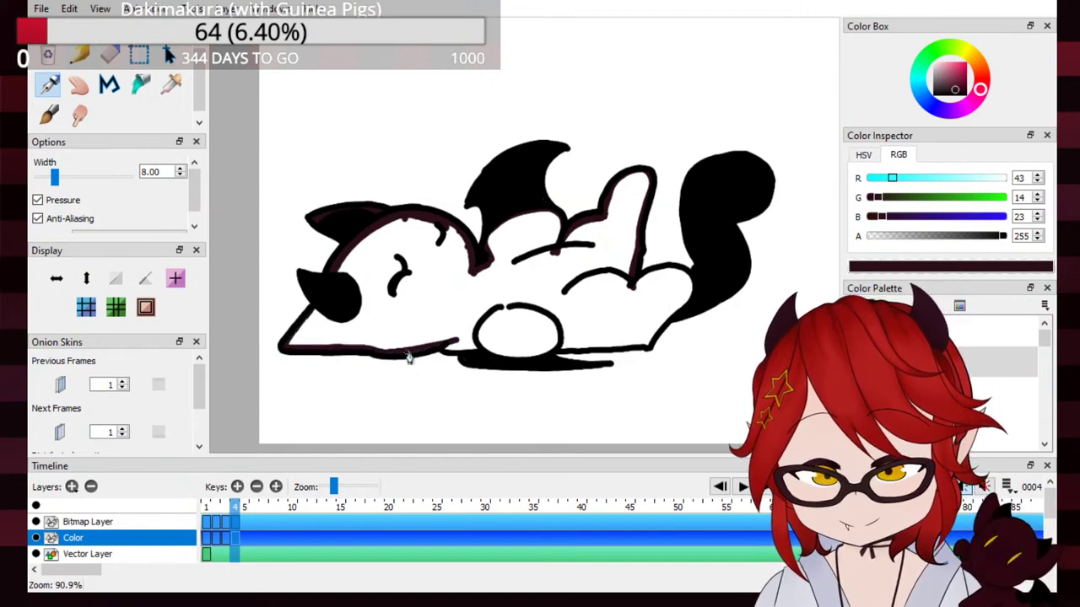
mouse_move(440, 358)
left_mouse_down()
mouse_move(523, 359)
mouse_move(489, 371)
mouse_move(648, 345)
left_mouse_up()
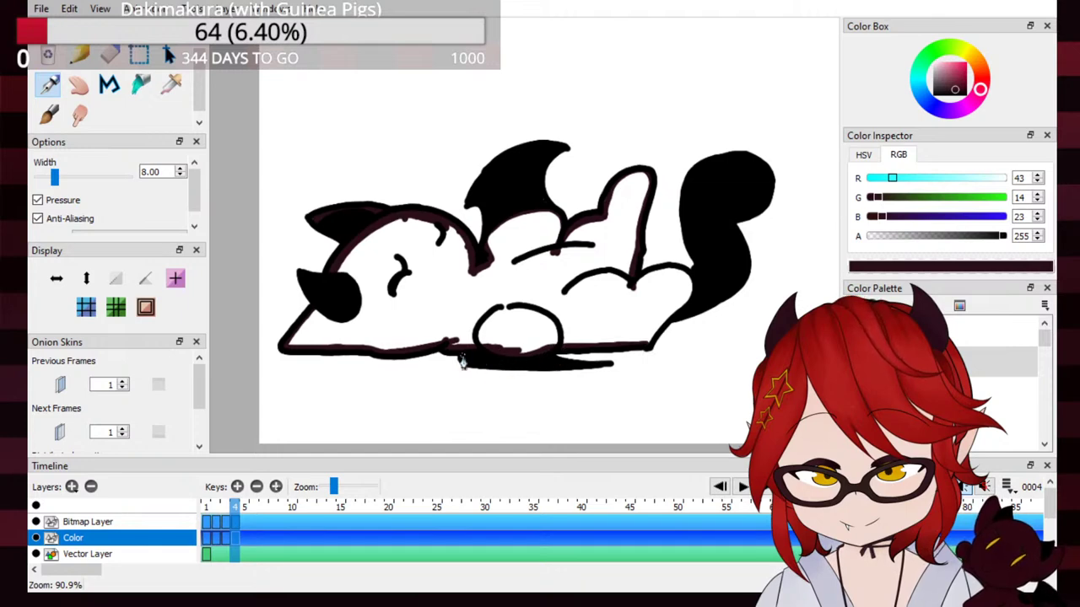
mouse_move(650, 346)
left_mouse_down()
mouse_move(686, 305)
mouse_move(688, 281)
mouse_move(655, 280)
mouse_move(622, 292)
left_mouse_up()
left_click_drag(683, 271, 685, 292)
left_click_drag(630, 268, 637, 299)
Step: Fill the cat's head and body on frame 4 with dark maroon and pen over the leftover pale seams
left_click(141, 84)
left_click(537, 270)
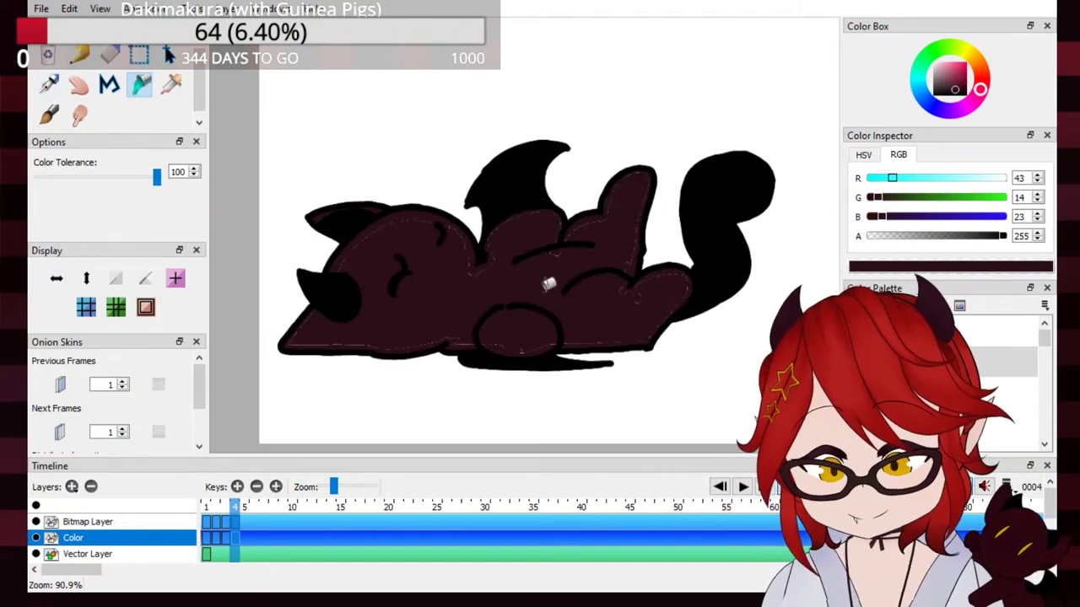
key("p")
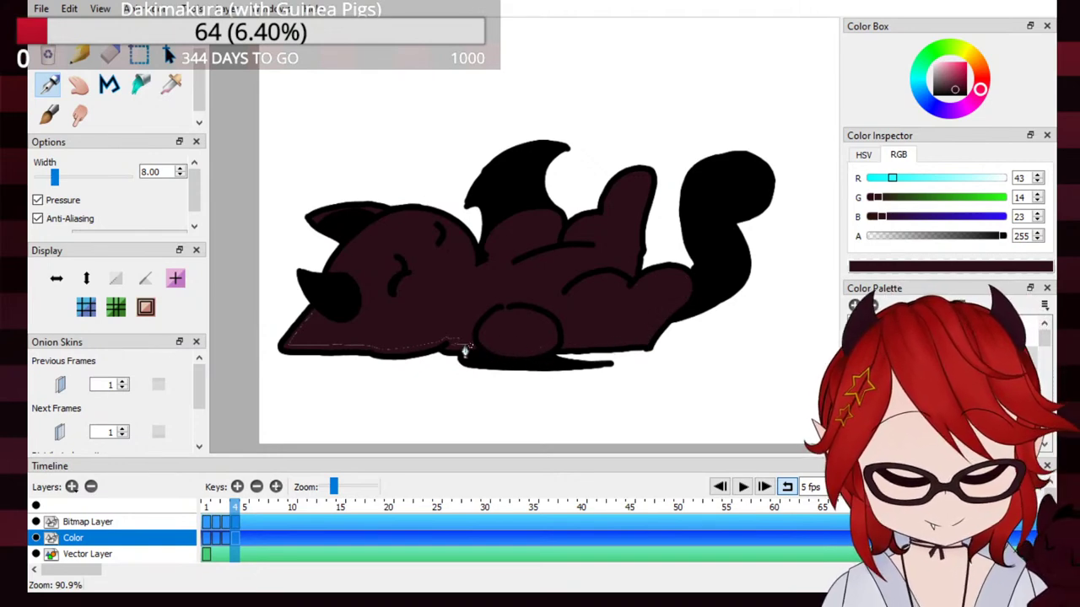
mouse_move(473, 350)
left_mouse_down()
mouse_move(400, 355)
mouse_move(287, 352)
mouse_move(323, 308)
left_mouse_up()
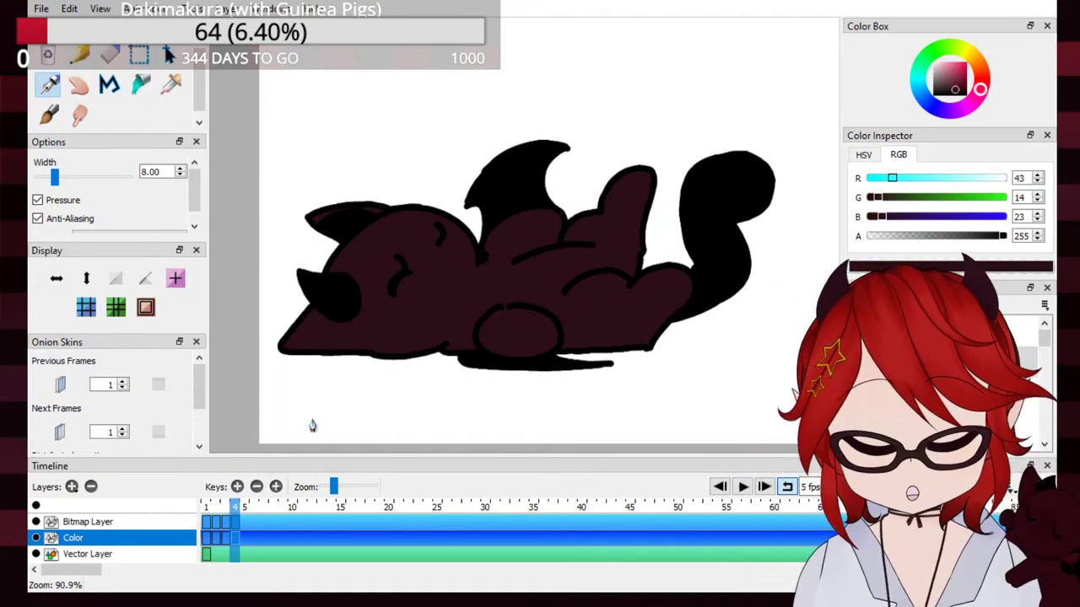
Step: Play back the animation to review the colored frames and stop it
left_click(742, 486)
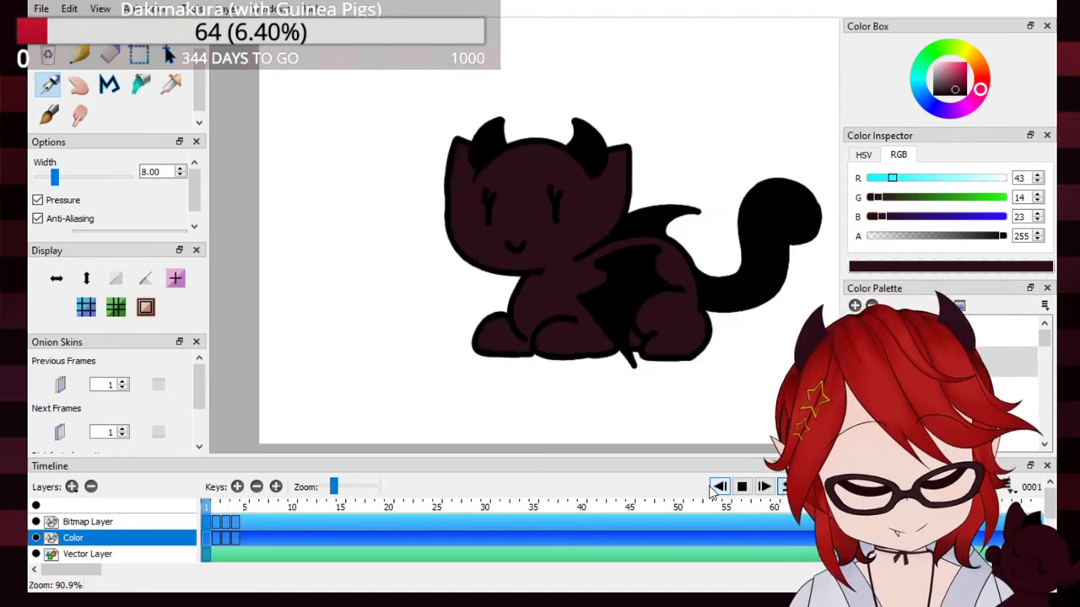
left_click(742, 496)
Step: Add a bitmap layer named BG and place it directly below the Color layer
left_click(180, 554)
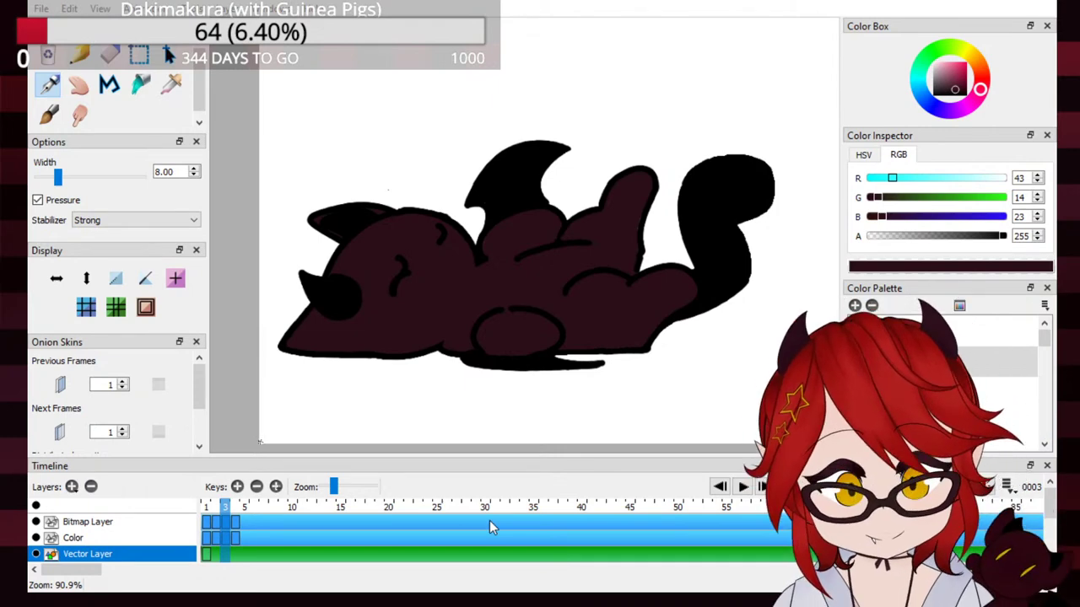
left_click(526, 308)
left_click_drag(145, 523, 148, 562)
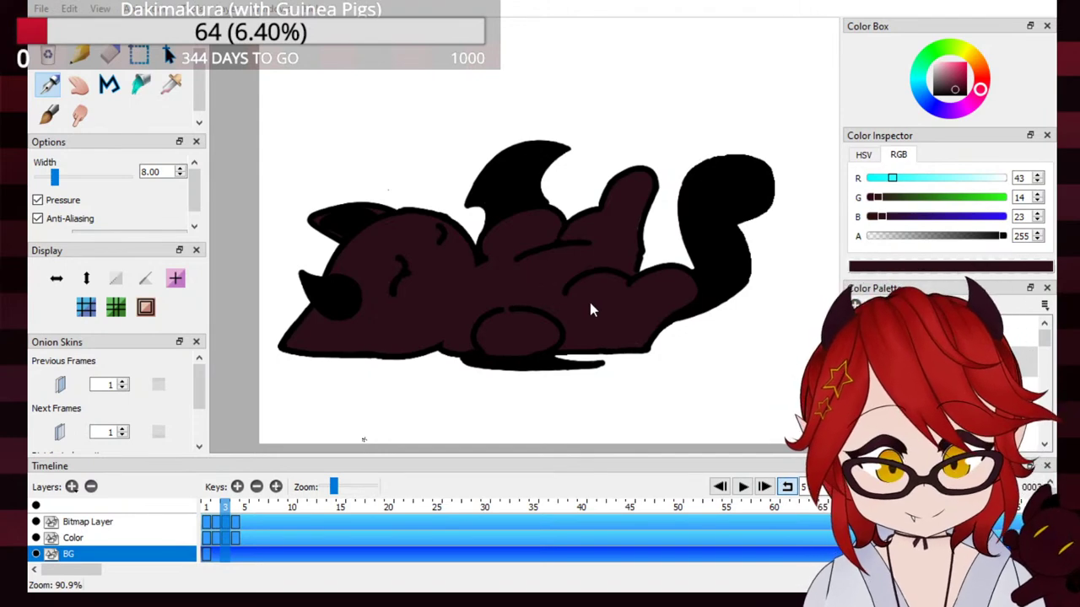
Step: Place the houndstooth background image on the BG layer at frame 3 and check the whole picture behind the cat
key(".")
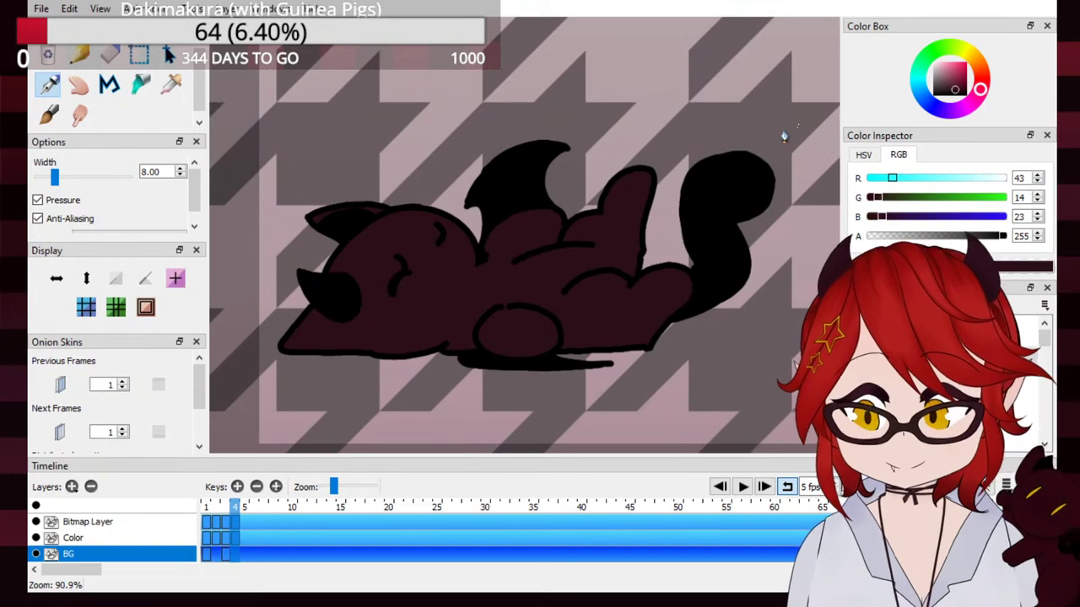
scroll(666, 282, "up", 3)
scroll(743, 258, "down", 6)
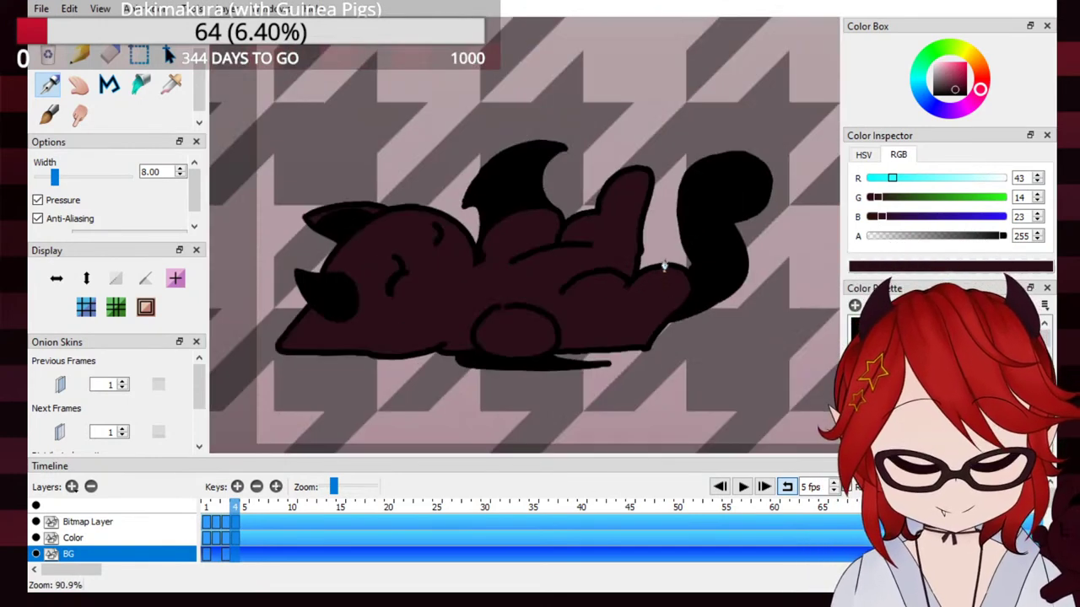
scroll(584, 260, "down", 2)
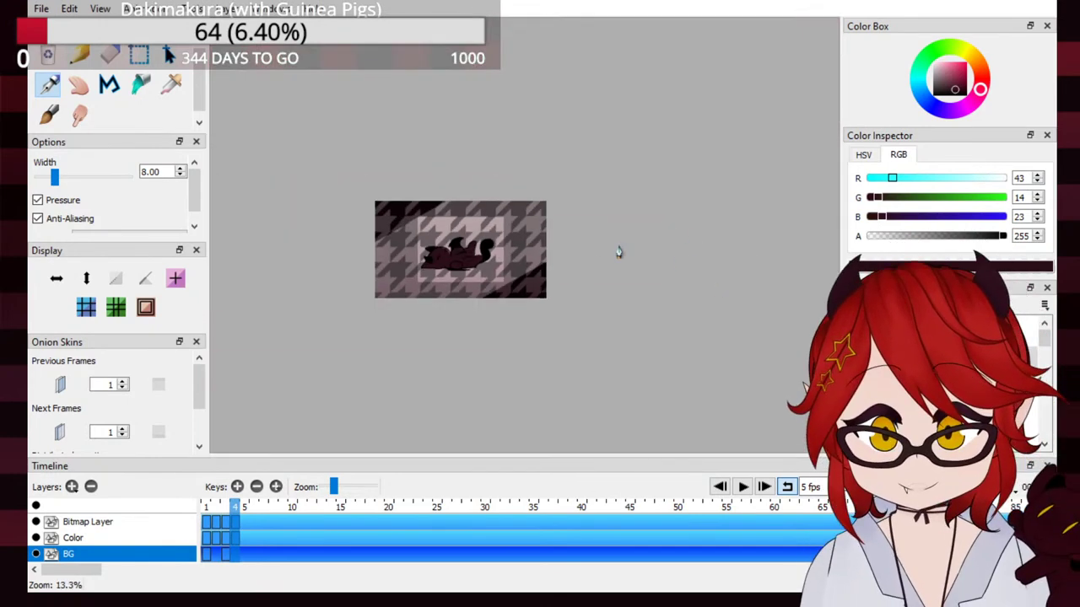
scroll(434, 266, "up", 3)
scroll(424, 262, "up", 1)
scroll(531, 268, "down", 1)
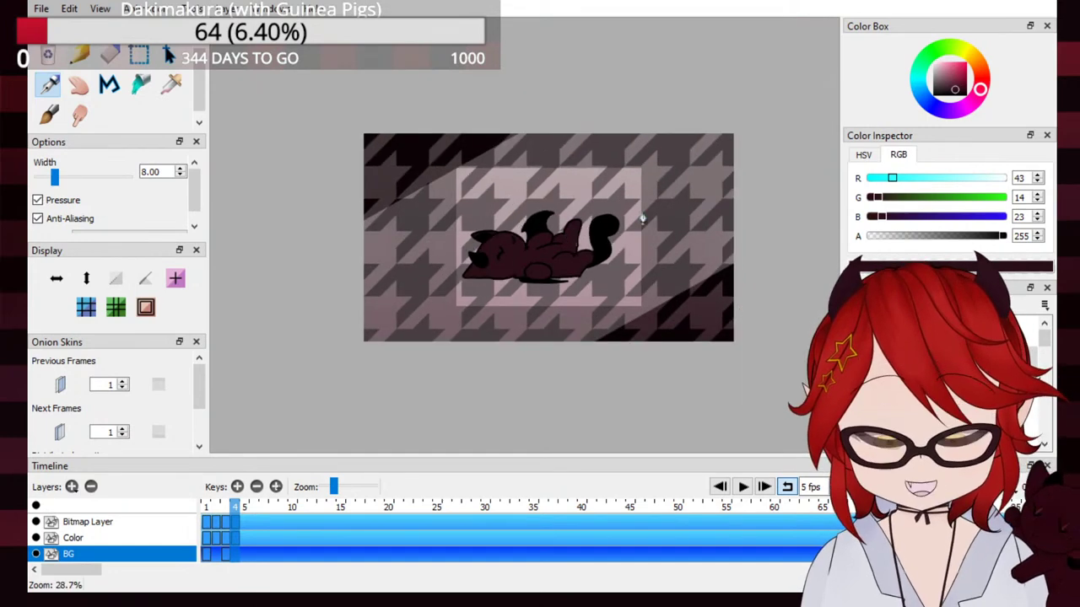
scroll(683, 214, "up", 1)
scroll(548, 236, "down", 1)
scroll(414, 257, "up", 1)
key("space")
left_click_drag(443, 203, 488, 192)
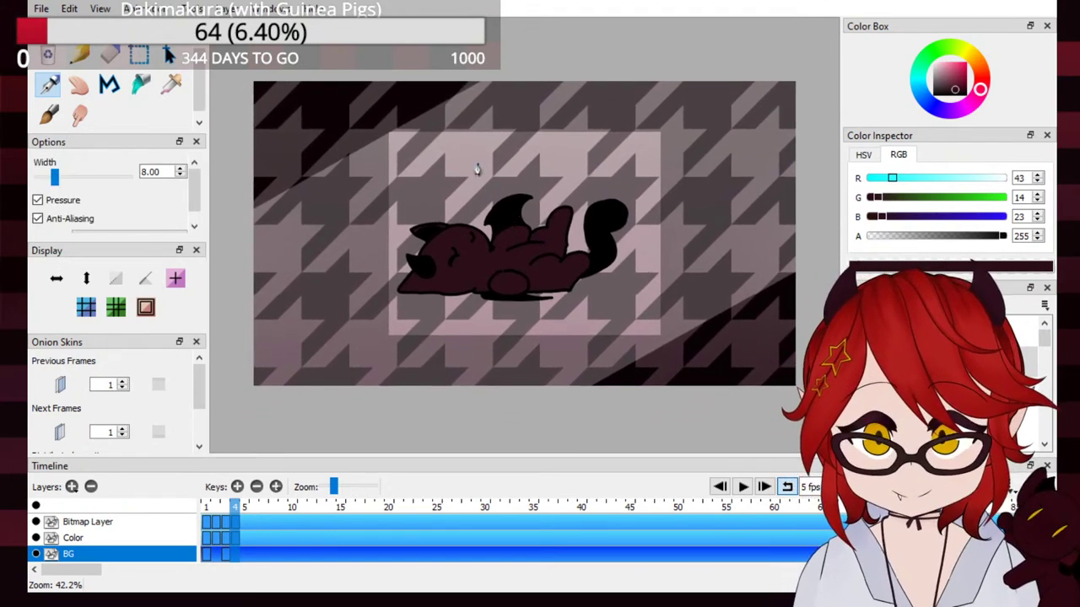
Step: Delete the empty first keyframe of the BG layer and move the background image's keyframe from frame 3 to frame 1
left_click(742, 487)
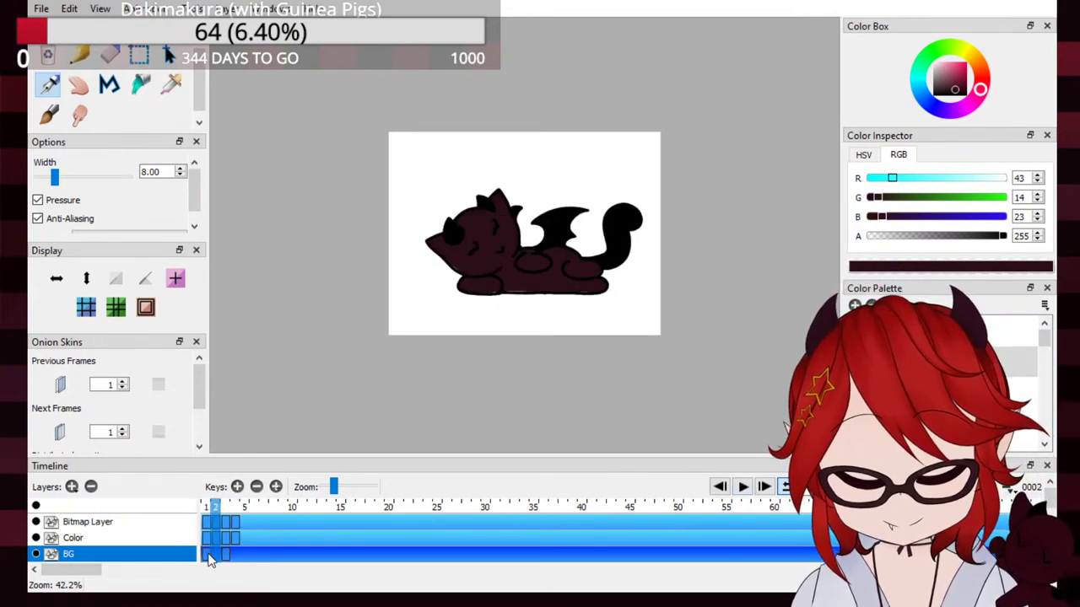
left_click(206, 509)
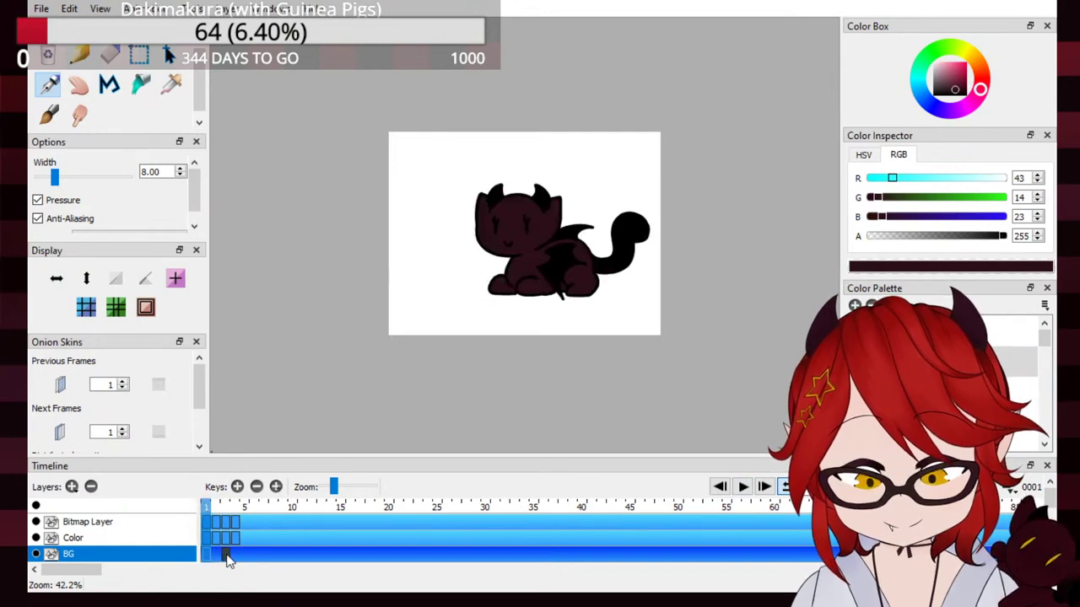
left_click(226, 508)
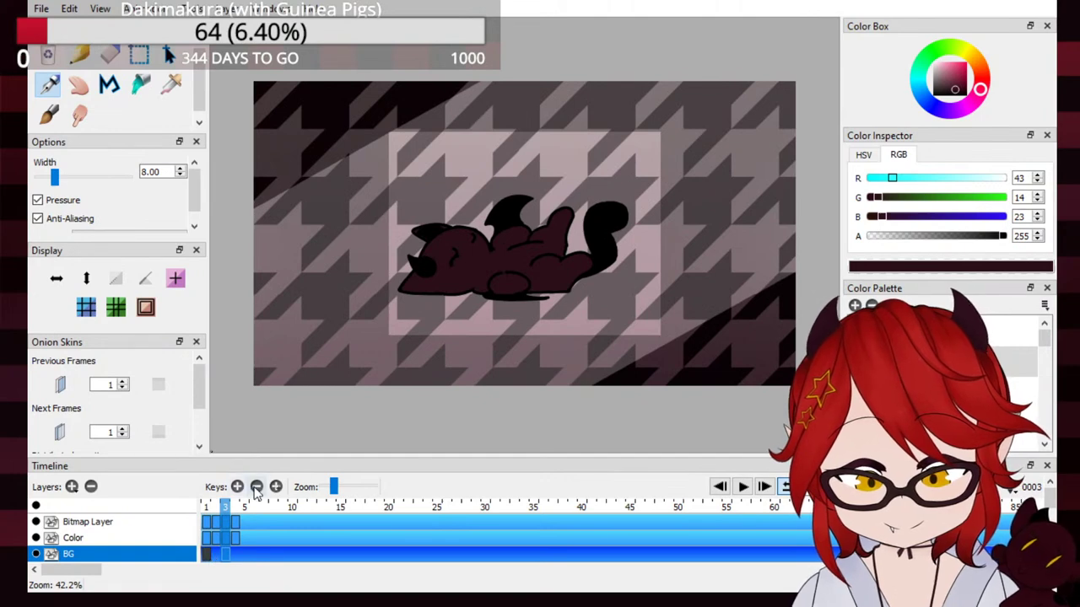
left_click(257, 488)
left_click(226, 508)
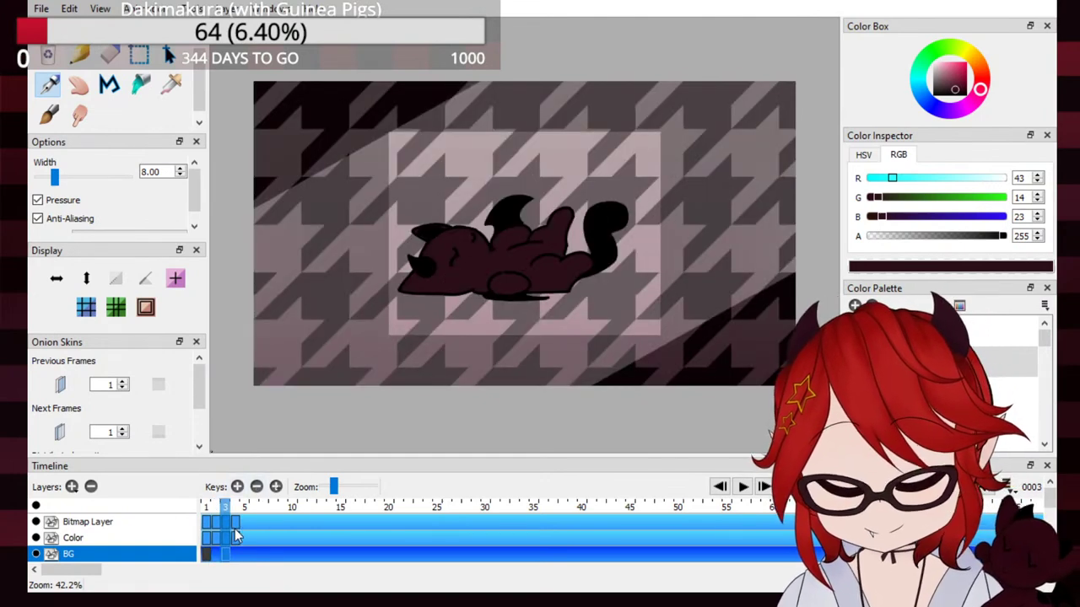
left_click(206, 510)
left_click(257, 487)
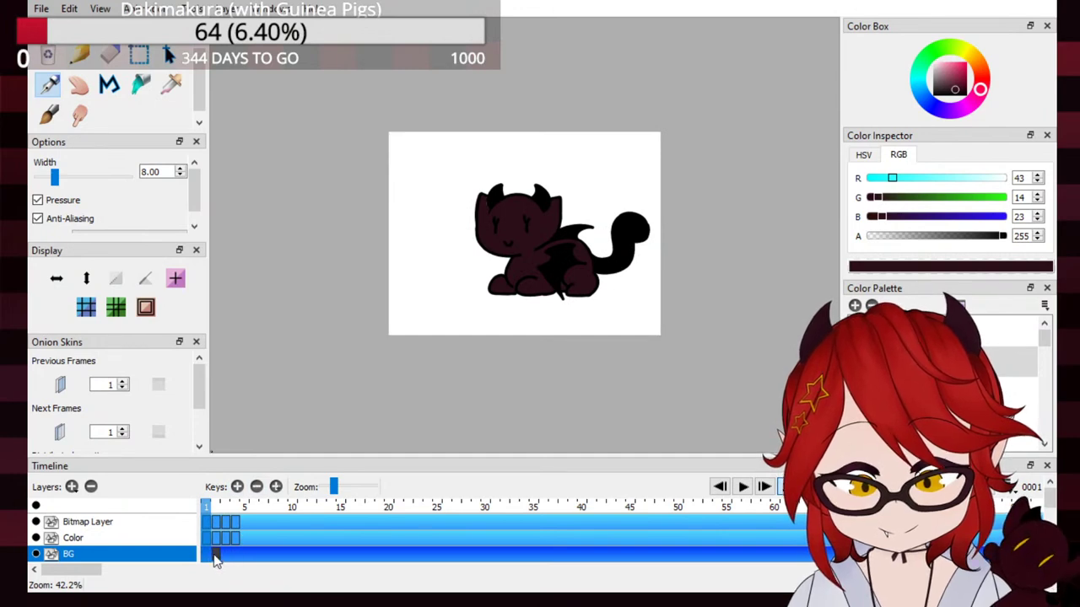
left_click_drag(225, 556, 210, 555)
Step: Play back the looping cat animation over the houndstooth background and examine it both close up and as a whole picture
left_click(744, 489)
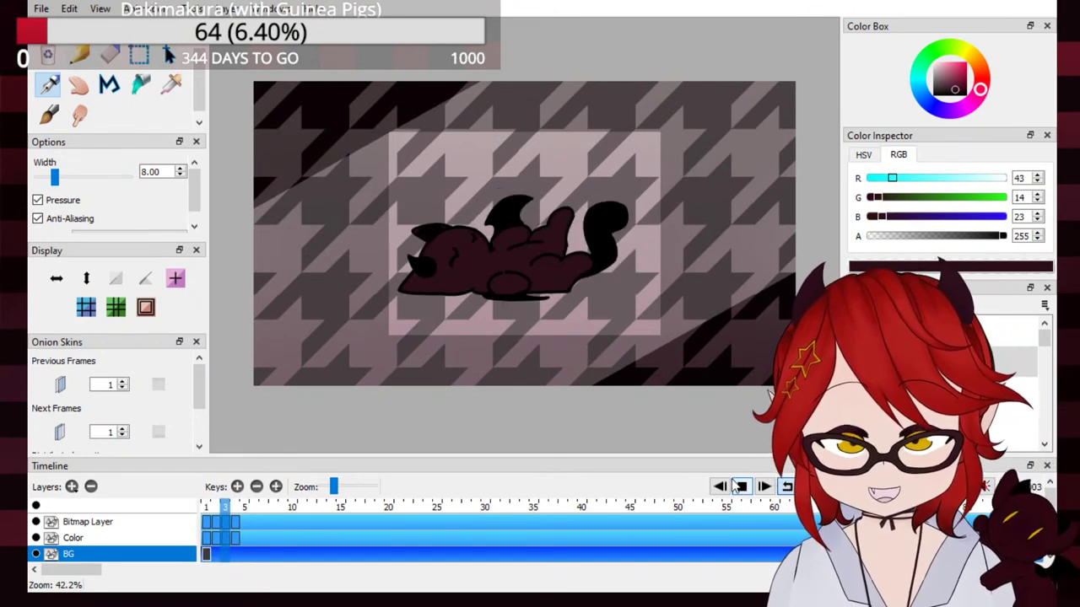
left_click(746, 489)
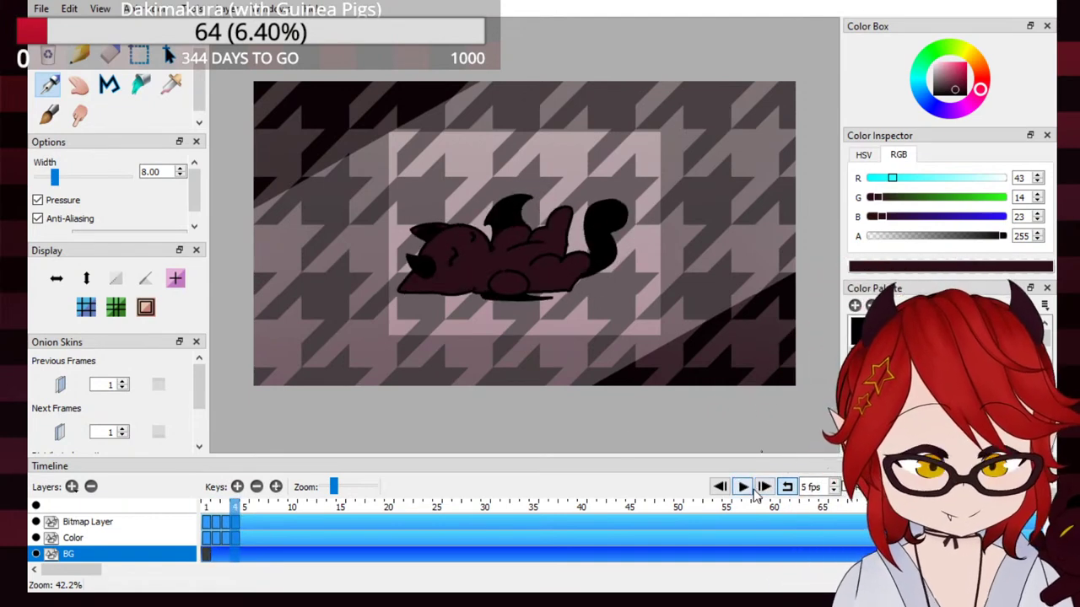
scroll(516, 340, "up", 2)
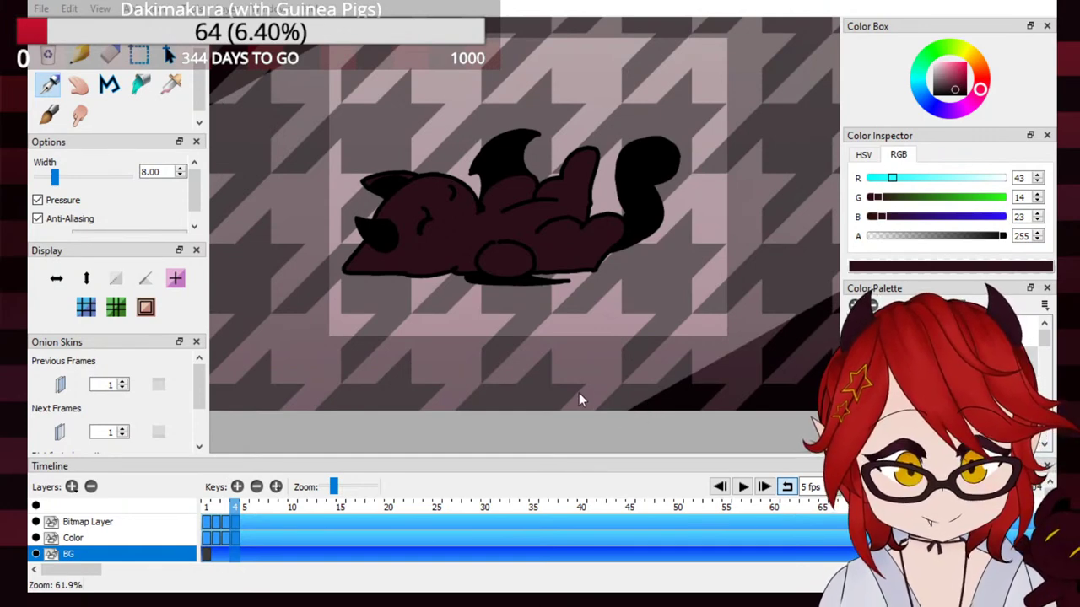
left_click(742, 486)
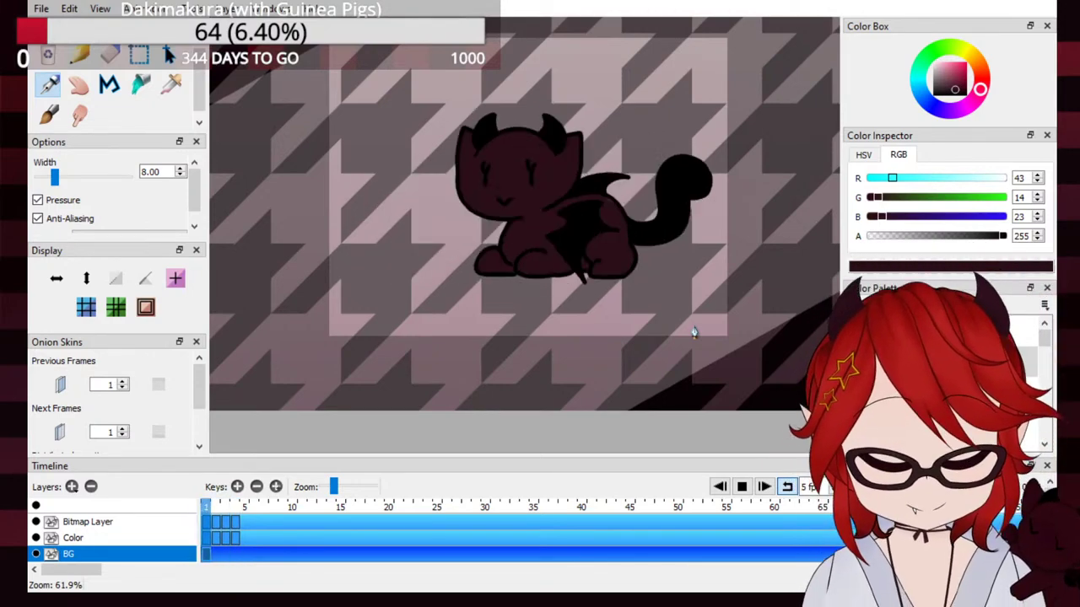
scroll(672, 292, "up", 3)
scroll(673, 291, "down", 10)
scroll(662, 250, "up", 3)
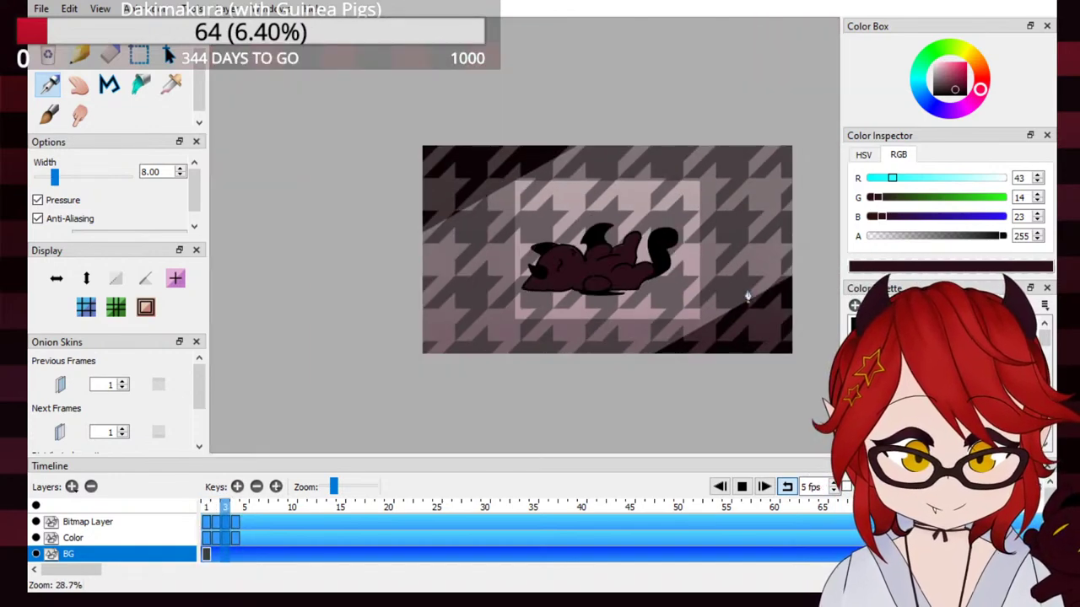
scroll(747, 297, "down", 2)
scroll(793, 285, "up", 3)
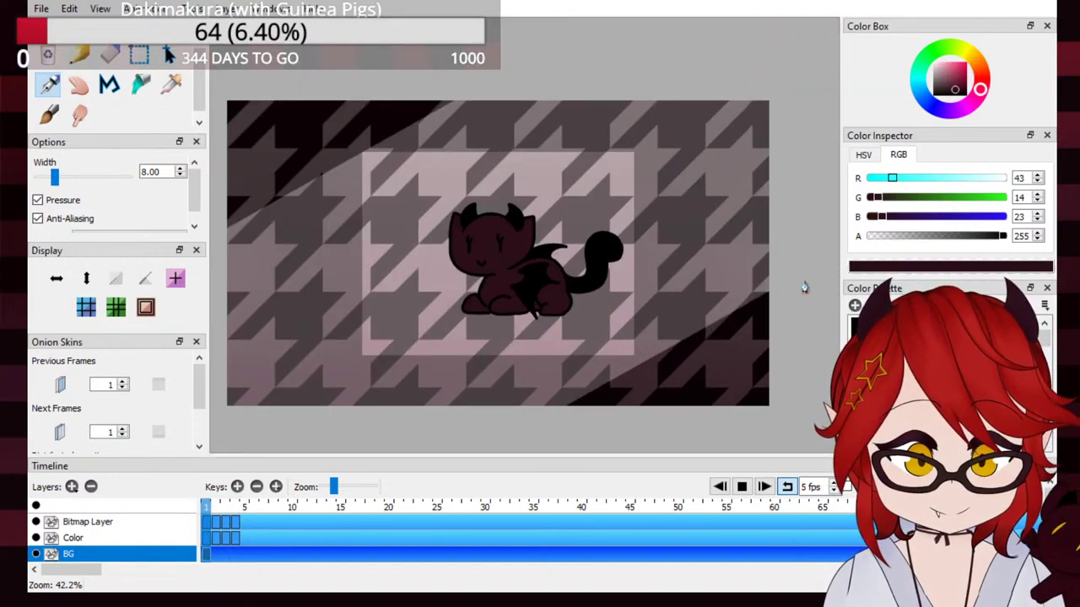
scroll(555, 288, "down", 2)
scroll(506, 289, "up", 4)
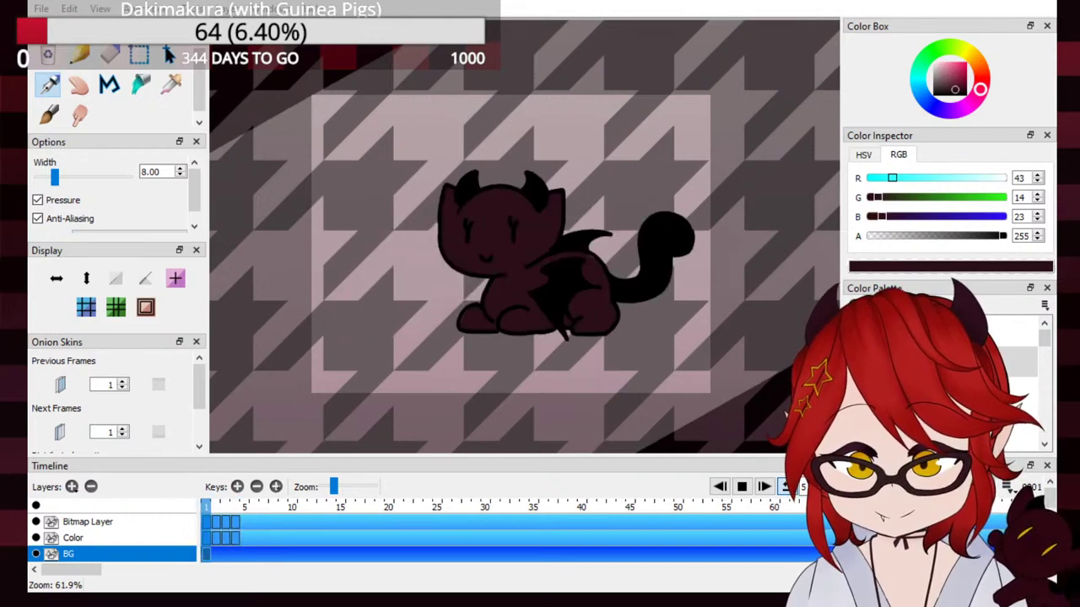
scroll(565, 374, "down", 4)
scroll(565, 373, "up", 2)
scroll(441, 402, "up", 2)
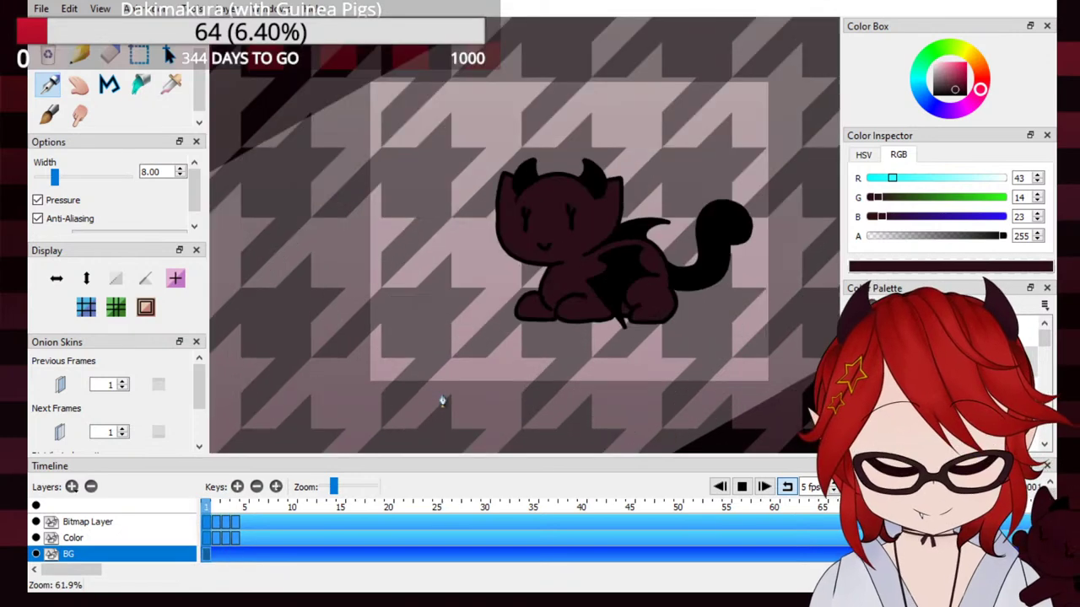
scroll(374, 382, "down", 1)
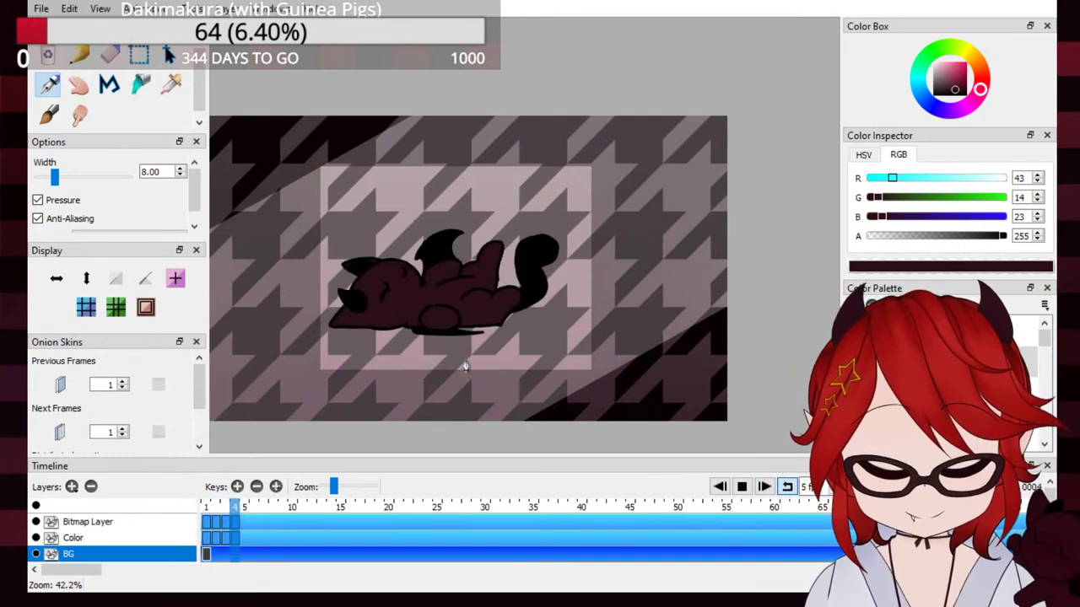
Step: Start a new blank animation project
left_click(42, 8)
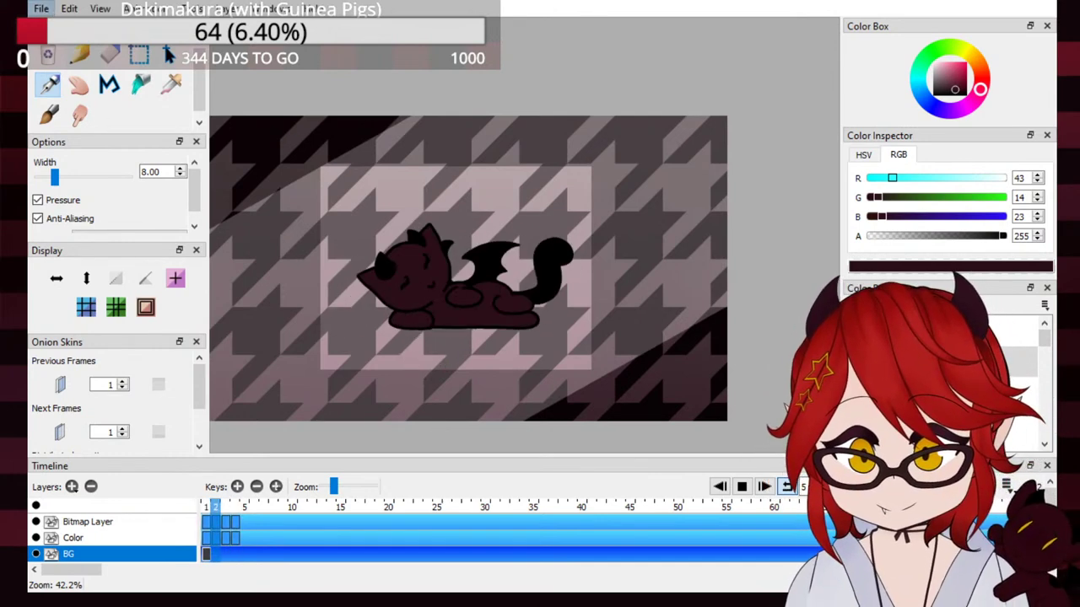
left_click(52, 27)
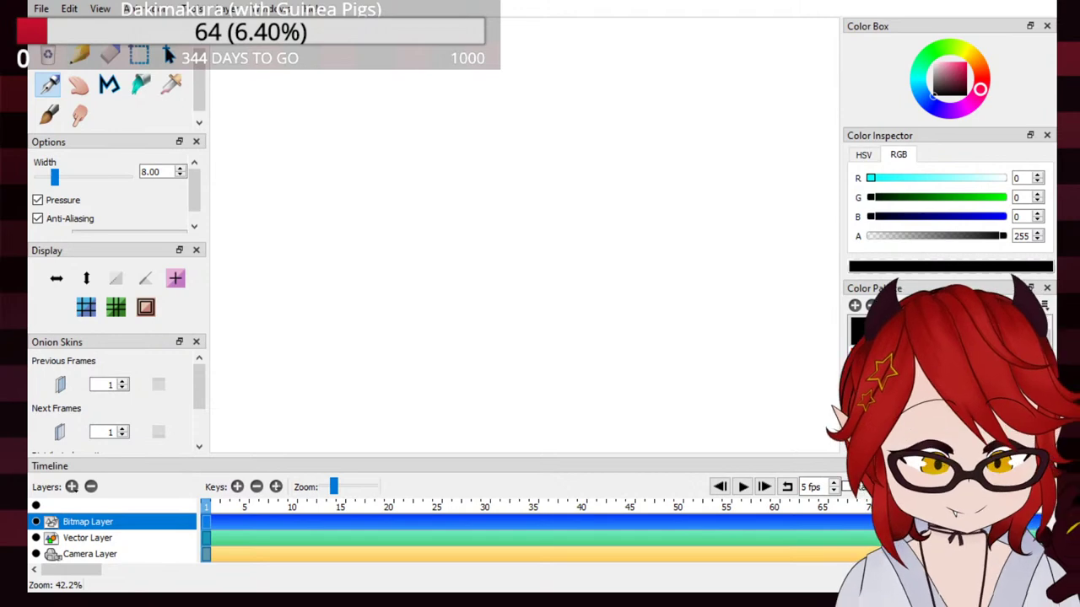
Step: Try several single arched pen strokes on the blank canvas, undoing the unwanted attempts
left_click_drag(388, 177, 619, 167)
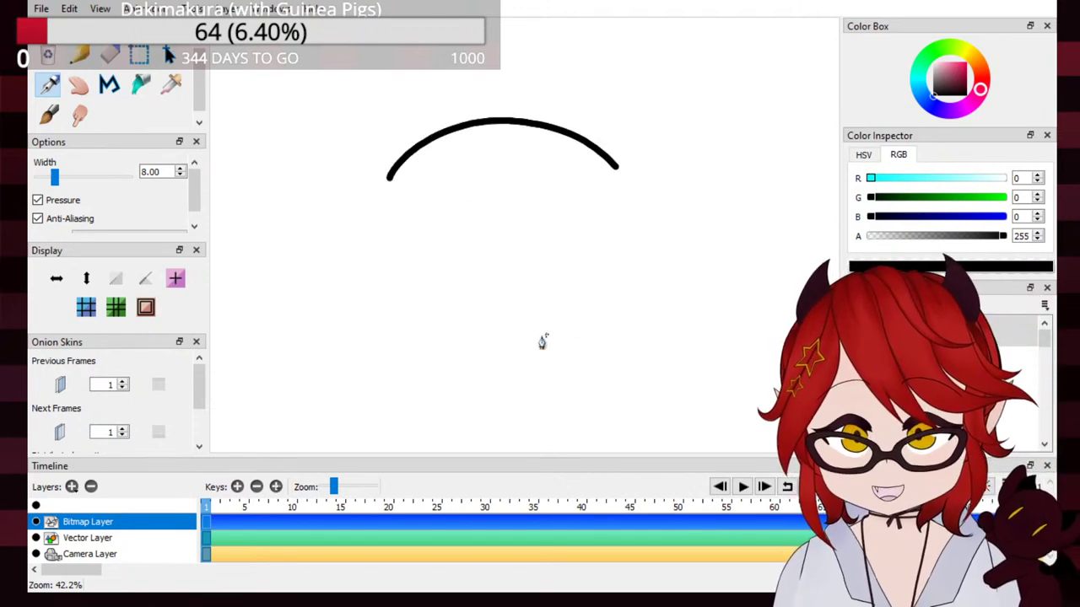
key("ctrl+z")
mouse_move(419, 174)
left_mouse_down()
mouse_move(434, 161)
mouse_move(558, 173)
left_mouse_up()
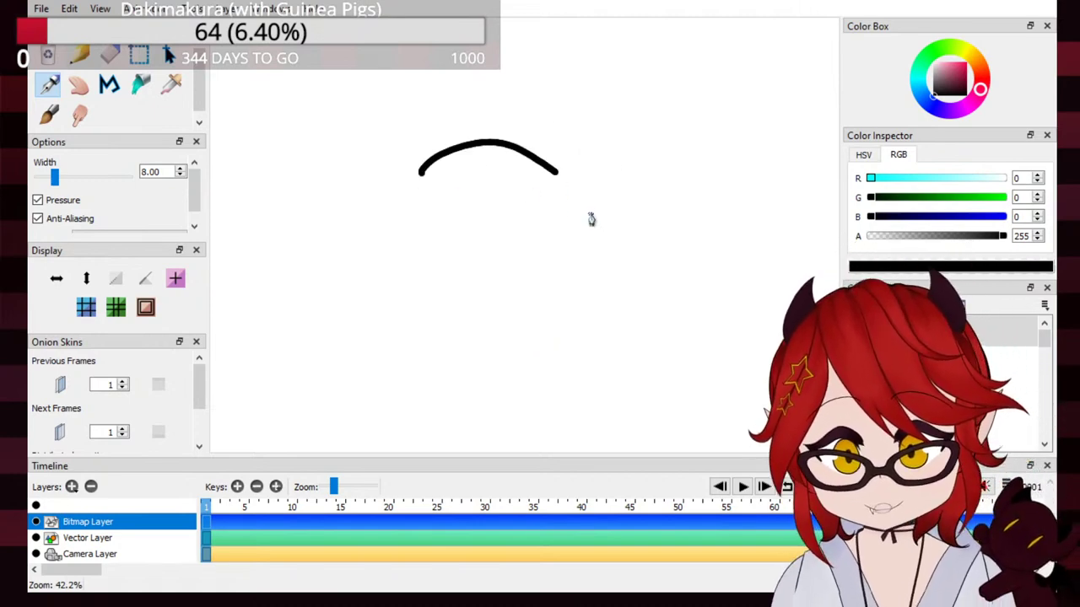
key("ctrl+z")
left_click_drag(417, 169, 581, 196)
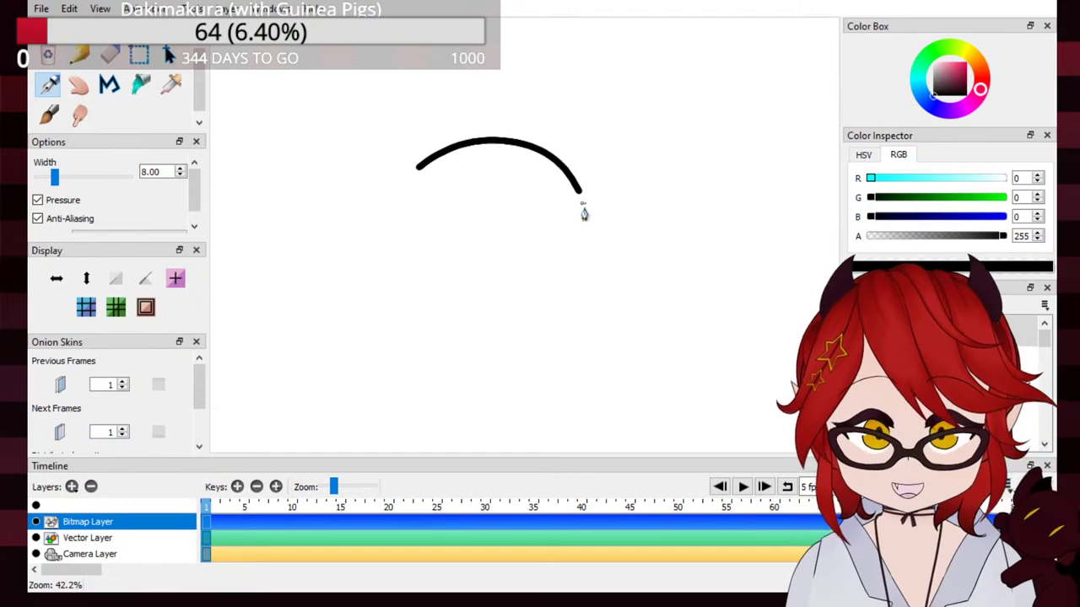
key("ctrl+z")
mouse_move(408, 188)
left_mouse_down()
mouse_move(460, 157)
mouse_move(563, 175)
mouse_move(466, 167)
mouse_move(576, 182)
left_mouse_up()
key("ctrl+z")
key("ctrl+z")
key("ctrl+z")
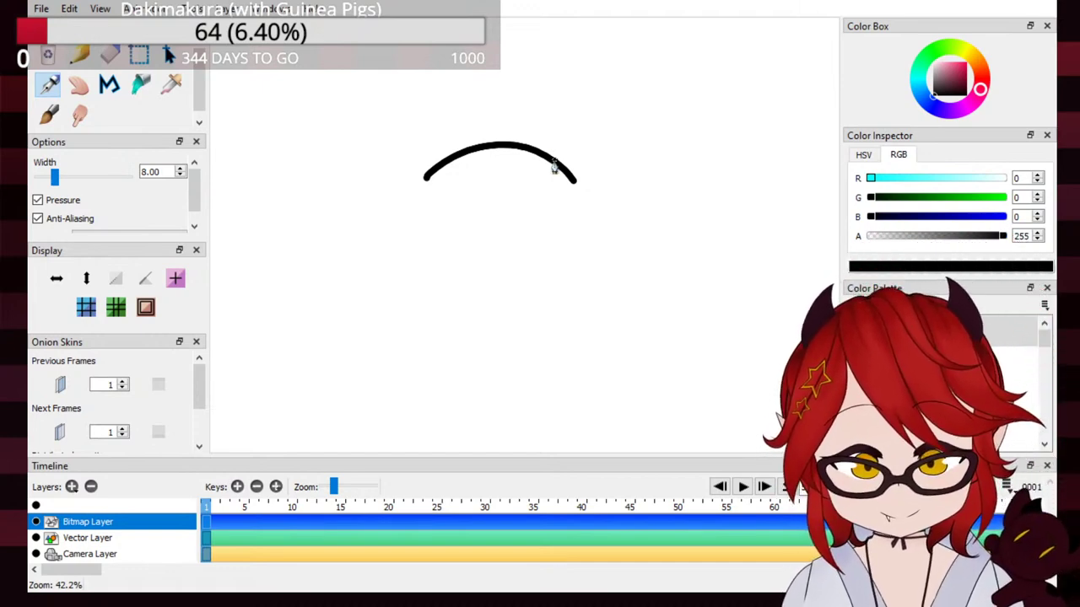
Step: Try adding angular, ear-like pen strokes at both ends of the arch and undo them
mouse_move(554, 162)
left_mouse_down()
mouse_move(651, 154)
mouse_move(633, 226)
left_mouse_up()
key("ctrl+z")
mouse_move(563, 169)
left_mouse_down()
mouse_move(614, 157)
mouse_move(633, 219)
left_mouse_up()
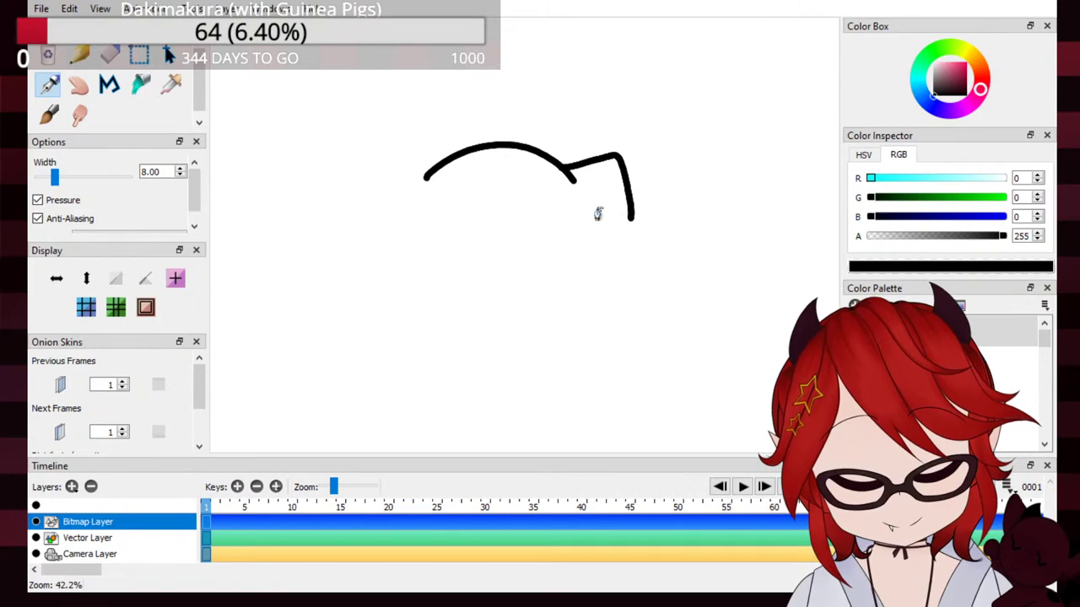
left_click_drag(445, 157, 406, 134)
key("ctrl+z")
left_click_drag(424, 161, 392, 230)
key("ctrl+z")
key("ctrl+z")
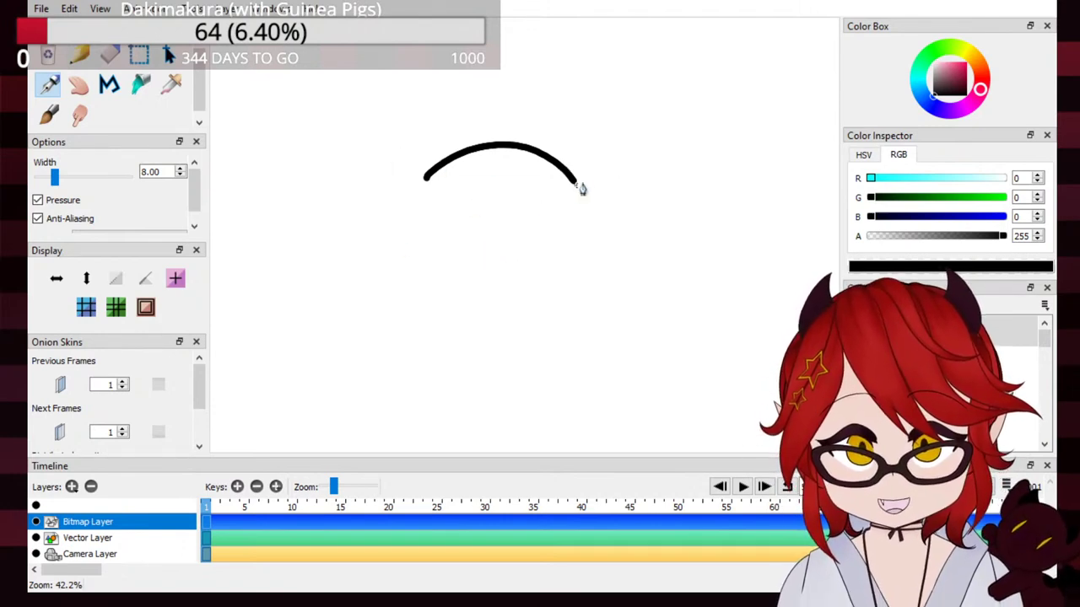
Step: Try several long pen strokes running down from the arch's starting end, and undo them together with the arch
mouse_move(455, 154)
left_mouse_down()
mouse_move(379, 156)
mouse_move(389, 250)
mouse_move(436, 300)
mouse_move(500, 314)
mouse_move(563, 299)
left_mouse_up()
key("ctrl+z")
mouse_move(447, 160)
left_mouse_down()
mouse_move(374, 175)
mouse_move(399, 270)
mouse_move(456, 325)
mouse_move(543, 314)
left_mouse_up()
key("ctrl+z")
mouse_move(445, 160)
left_mouse_down()
mouse_move(379, 144)
mouse_move(397, 259)
mouse_move(478, 329)
left_mouse_up()
key("ctrl+z")
mouse_move(439, 160)
left_mouse_down()
mouse_move(400, 189)
mouse_move(400, 239)
mouse_move(448, 309)
mouse_move(430, 157)
mouse_move(387, 156)
mouse_move(395, 222)
mouse_move(430, 319)
mouse_move(520, 334)
mouse_move(437, 165)
mouse_move(400, 154)
mouse_move(374, 174)
mouse_move(395, 293)
mouse_move(513, 333)
mouse_move(526, 308)
left_mouse_up()
key("ctrl+z")
key("ctrl+z")
key("ctrl+z")
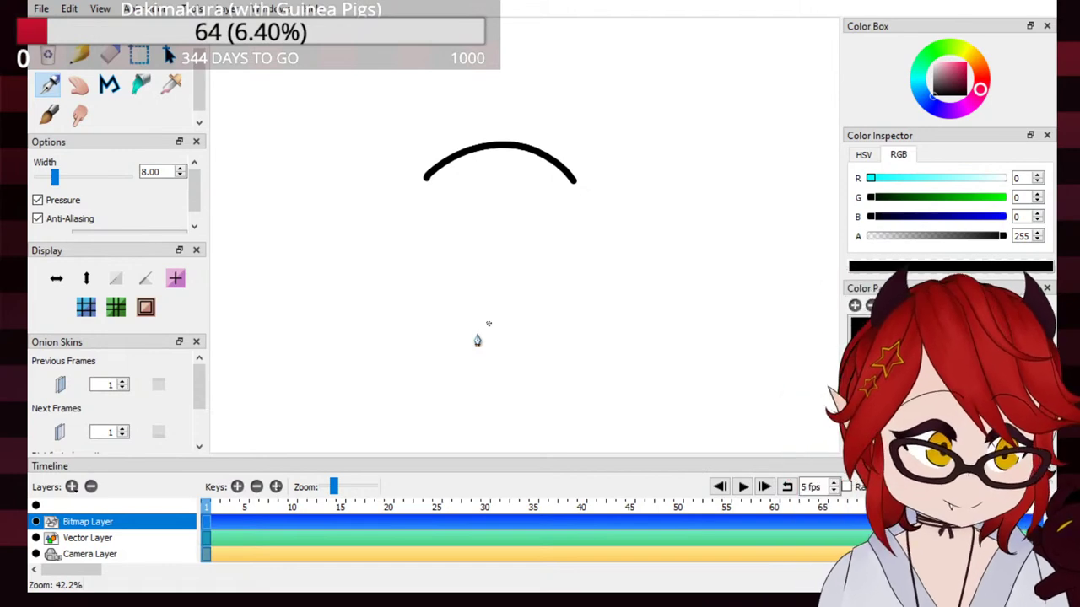
key("ctrl+z")
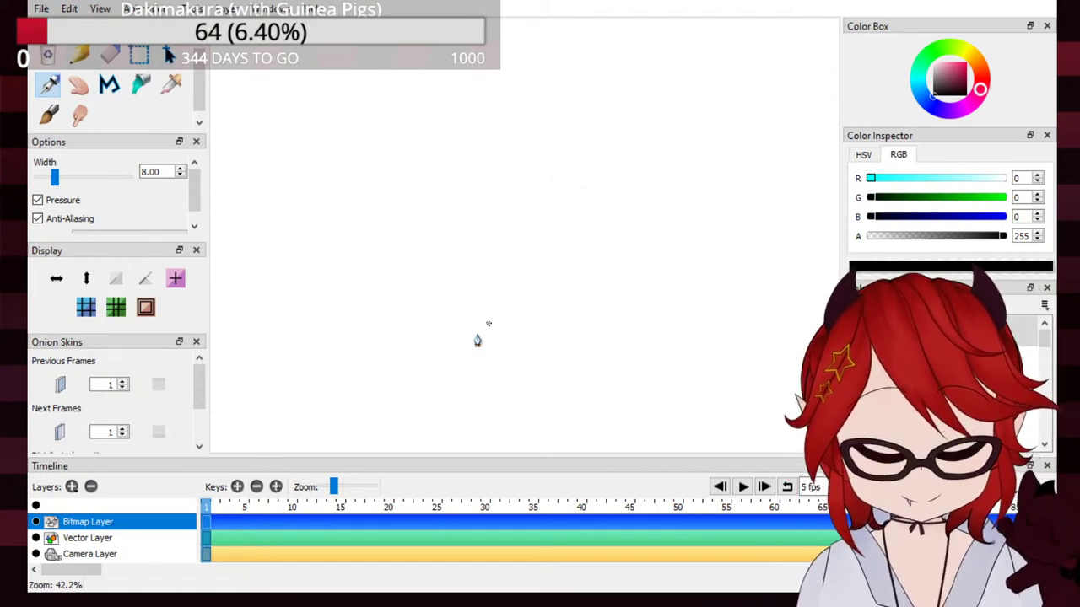
Step: Try drawing a large rounded outline from an upper arch and a matching lower curve, and undo both
mouse_move(403, 173)
left_mouse_down()
mouse_move(496, 144)
mouse_move(518, 157)
mouse_move(405, 158)
mouse_move(551, 177)
left_mouse_up()
key("ctrl+z")
key("ctrl+z")
mouse_move(422, 135)
left_mouse_down()
mouse_move(367, 137)
mouse_move(357, 206)
mouse_move(368, 131)
mouse_move(369, 182)
mouse_move(423, 268)
mouse_move(504, 258)
left_mouse_up()
key("ctrl+z")
key("ctrl+z")
key("ctrl+z")
mouse_move(386, 206)
left_mouse_down()
mouse_move(422, 274)
mouse_move(546, 257)
left_mouse_up()
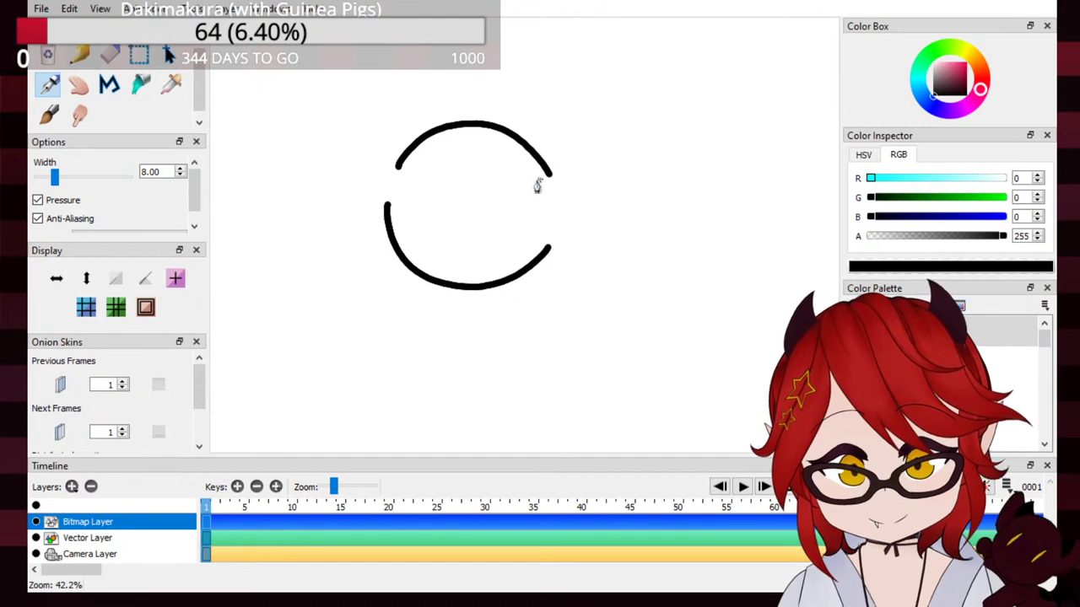
key("ctrl+z")
mouse_move(391, 202)
left_mouse_down()
mouse_move(412, 257)
mouse_move(548, 231)
left_mouse_up()
key("ctrl+z")
mouse_move(386, 203)
left_mouse_down()
mouse_move(397, 246)
mouse_move(553, 238)
left_mouse_up()
key("ctrl+z")
key("ctrl+z")
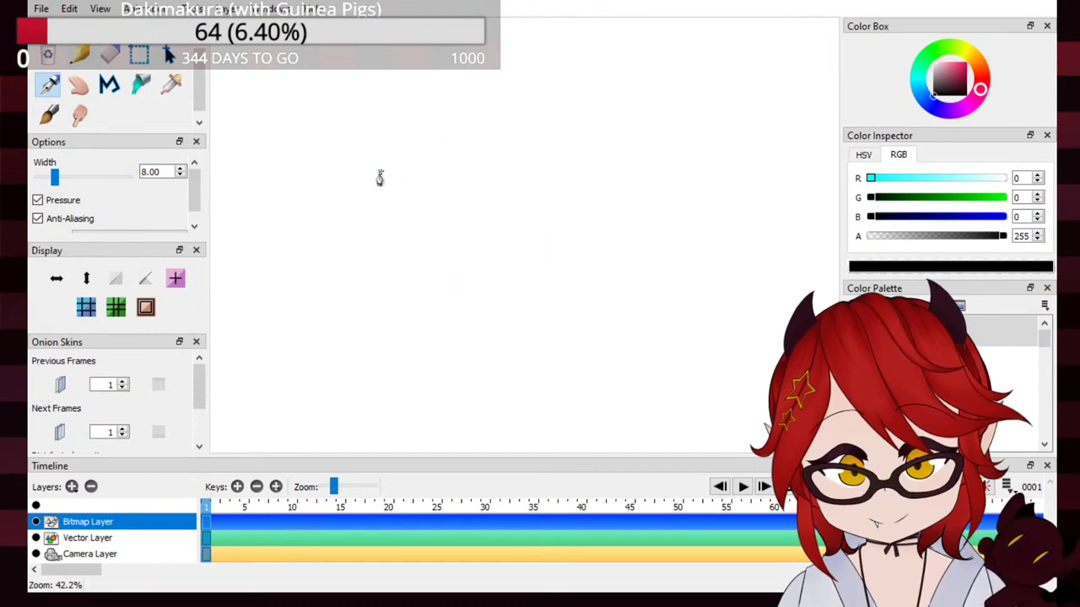
Step: Try a smaller rounded outline made of an upper and a lower arc, and undo all of it
left_click_drag(377, 184, 516, 159)
key("ctrl+z")
mouse_move(380, 182)
left_mouse_down()
mouse_move(416, 152)
mouse_move(514, 179)
mouse_move(491, 155)
mouse_move(515, 177)
left_mouse_up()
key("ctrl+z")
mouse_move(378, 235)
left_mouse_down()
mouse_move(448, 272)
mouse_move(503, 250)
left_mouse_up()
key("ctrl+z")
mouse_move(374, 211)
left_mouse_down()
mouse_move(393, 256)
mouse_move(516, 216)
left_mouse_up()
key("ctrl+z")
mouse_move(370, 214)
left_mouse_down()
mouse_move(430, 273)
mouse_move(524, 237)
left_mouse_up()
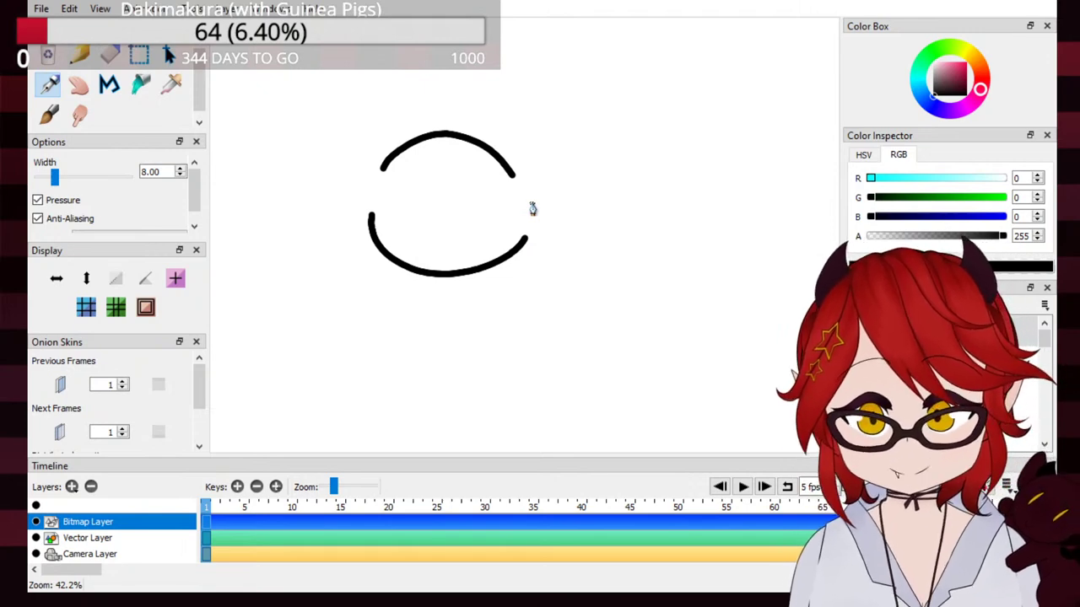
key("ctrl+z")
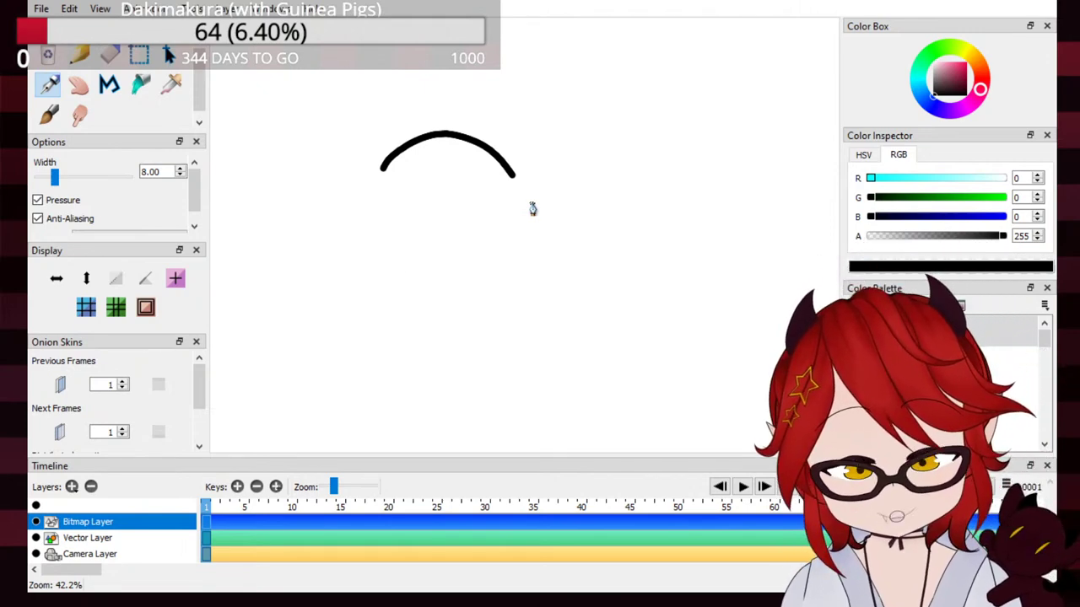
key("ctrl+z")
Step: Sketch a black spiral shape with a diagonal line leading to a jagged rounded outline, and three short dashes beside it
mouse_move(506, 171)
left_mouse_down()
mouse_move(529, 157)
mouse_move(484, 196)
mouse_move(538, 133)
mouse_move(549, 280)
mouse_move(574, 292)
mouse_move(602, 280)
mouse_move(563, 237)
left_mouse_up()
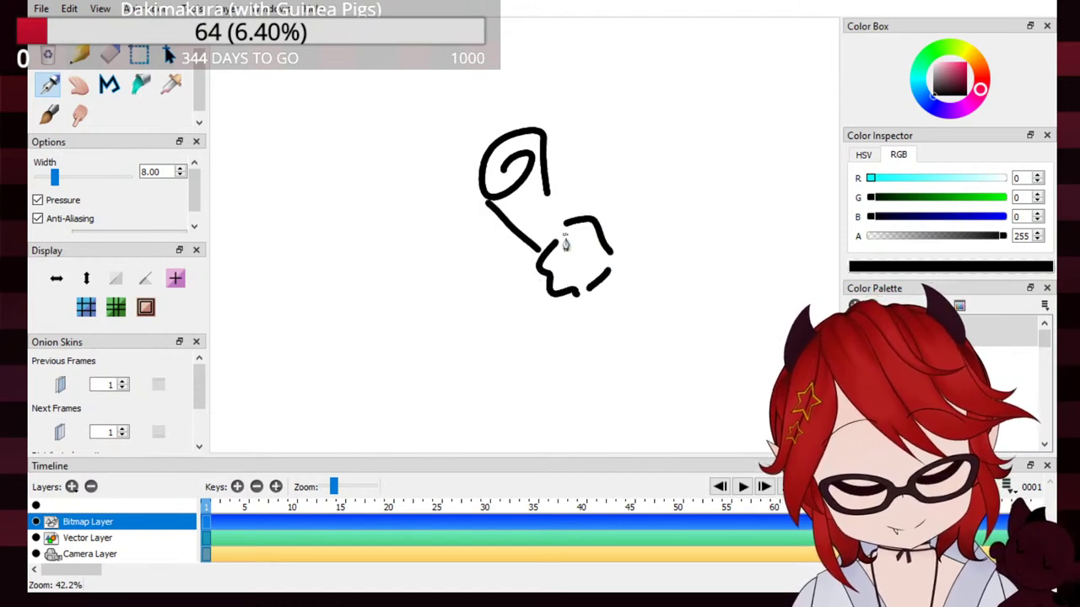
left_click_drag(450, 213, 461, 226)
left_click_drag(460, 221, 479, 249)
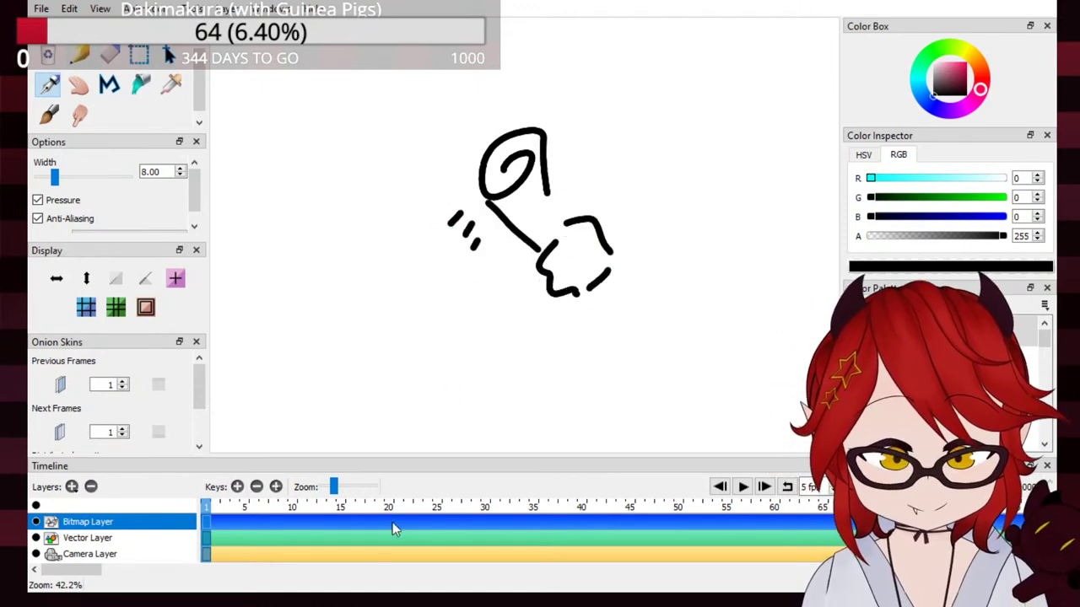
Step: Undo every stroke of the spiral, diagonal line, jagged outline and dashes to clear the canvas
key("ctrl+z")
key("ctrl+z")
key("ctrl+z")
key("ctrl+z")
key("ctrl+z")
key("ctrl+z")
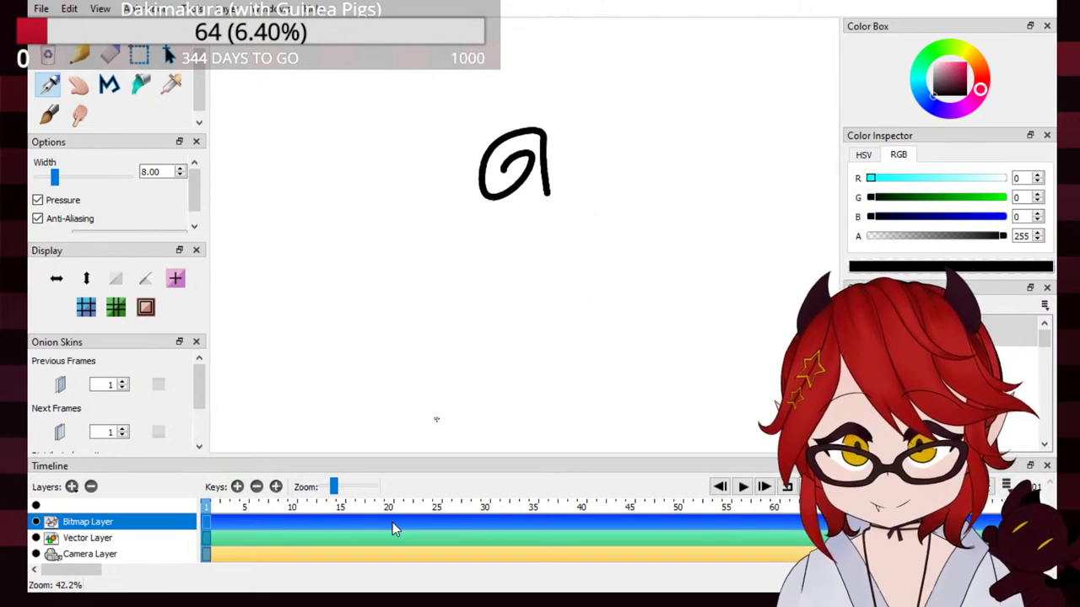
key("ctrl+z")
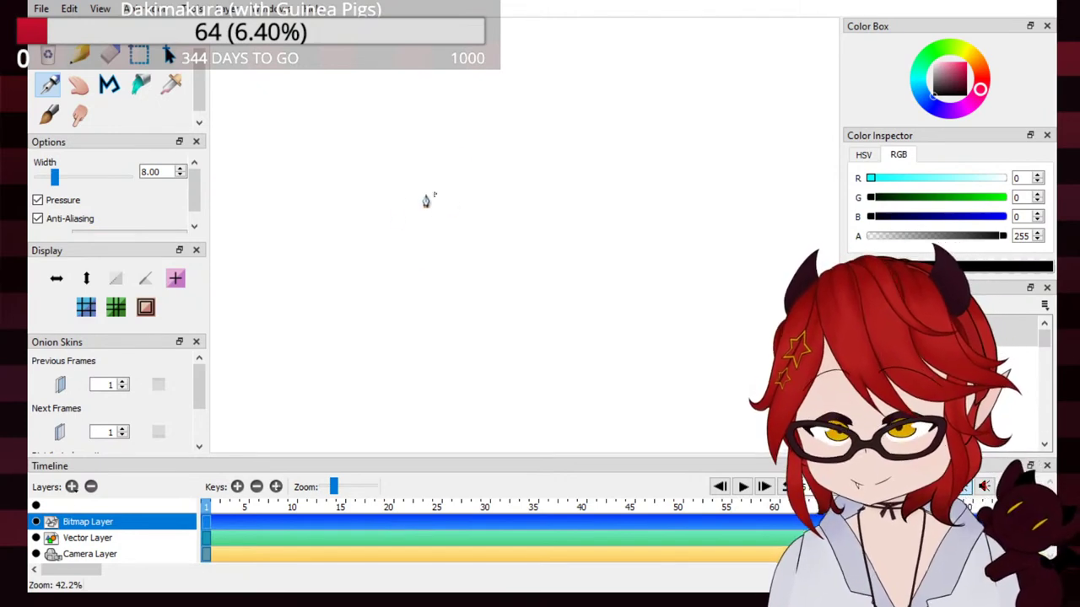
Step: Try an arched head top with a pointed ear on each side, and undo all of it
left_click_drag(377, 186, 543, 179)
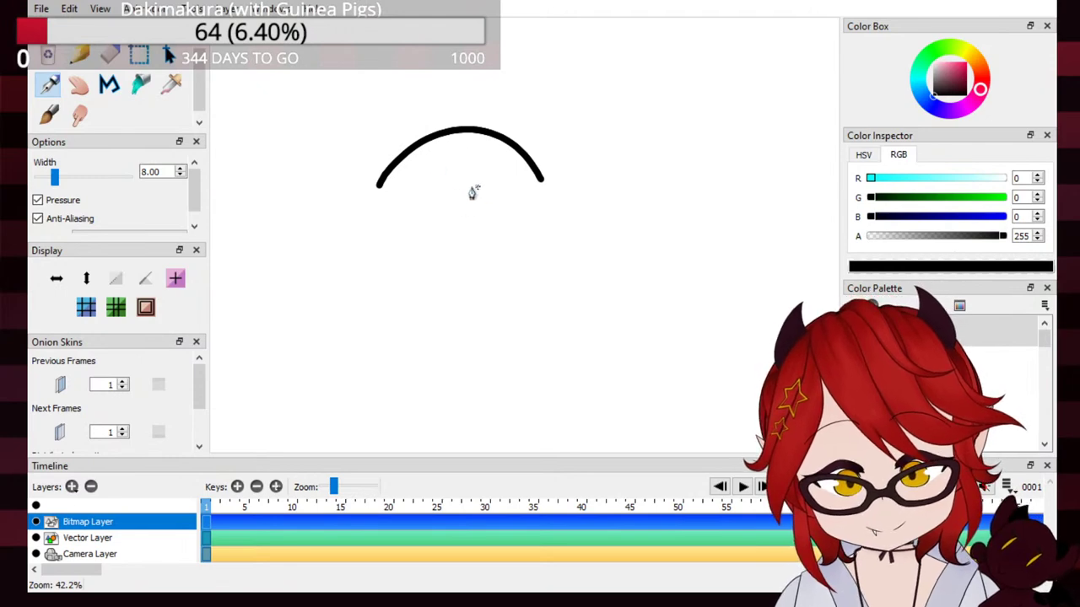
key("ctrl+z")
mouse_move(430, 166)
left_mouse_down()
mouse_move(505, 126)
mouse_move(562, 169)
left_mouse_up()
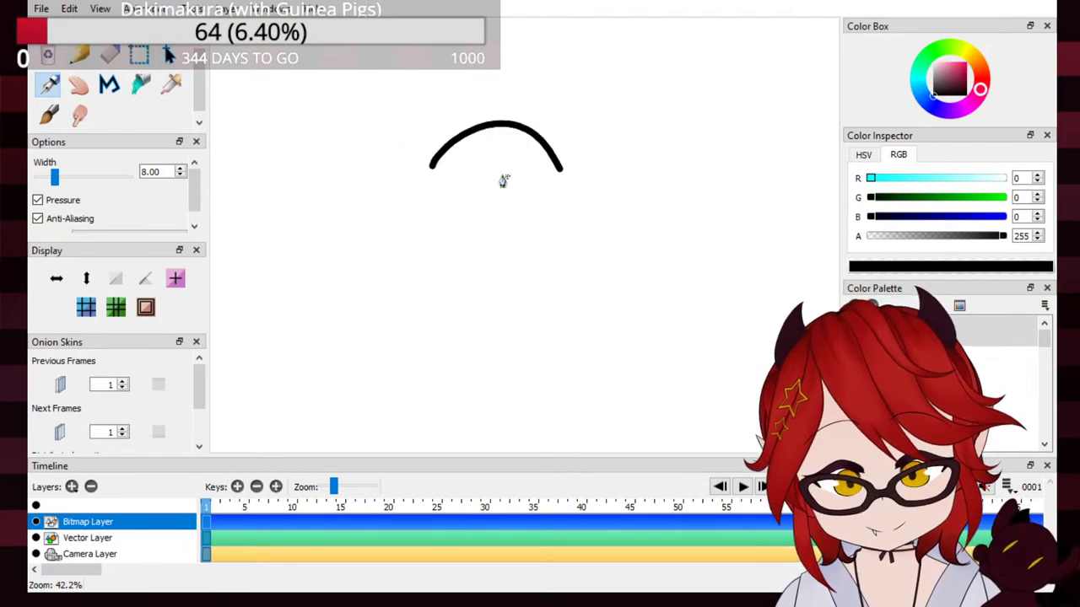
mouse_move(444, 139)
left_mouse_down()
mouse_move(401, 120)
mouse_move(393, 179)
mouse_move(431, 156)
mouse_move(398, 164)
mouse_move(400, 196)
left_mouse_up()
key("ctrl+z")
key("ctrl+z")
mouse_move(456, 135)
left_mouse_down()
mouse_move(393, 134)
mouse_move(403, 183)
left_mouse_up()
mouse_move(548, 151)
left_mouse_down()
mouse_move(579, 135)
mouse_move(597, 143)
mouse_move(605, 178)
left_mouse_up()
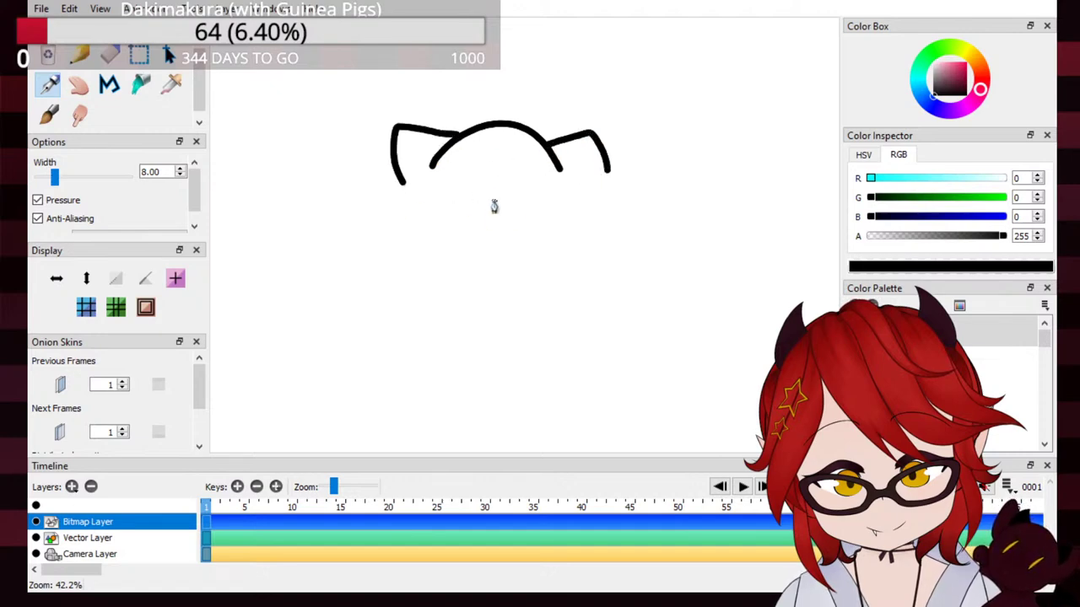
key("ctrl+z")
key("ctrl+z")
key("ctrl+z")
mouse_move(390, 195)
left_mouse_down()
mouse_move(512, 126)
mouse_move(608, 206)
left_mouse_up()
key("ctrl+z")
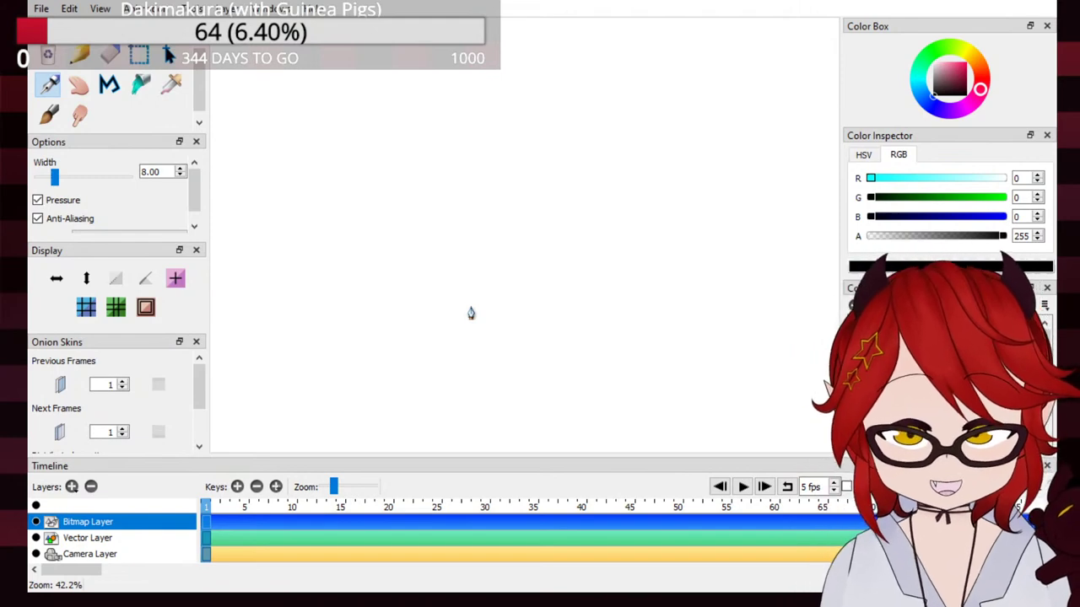
Step: Try several round head outlines with a small gap at the top, undoing the rejected ones
mouse_move(450, 133)
left_mouse_down()
mouse_move(556, 265)
mouse_move(496, 135)
left_mouse_up()
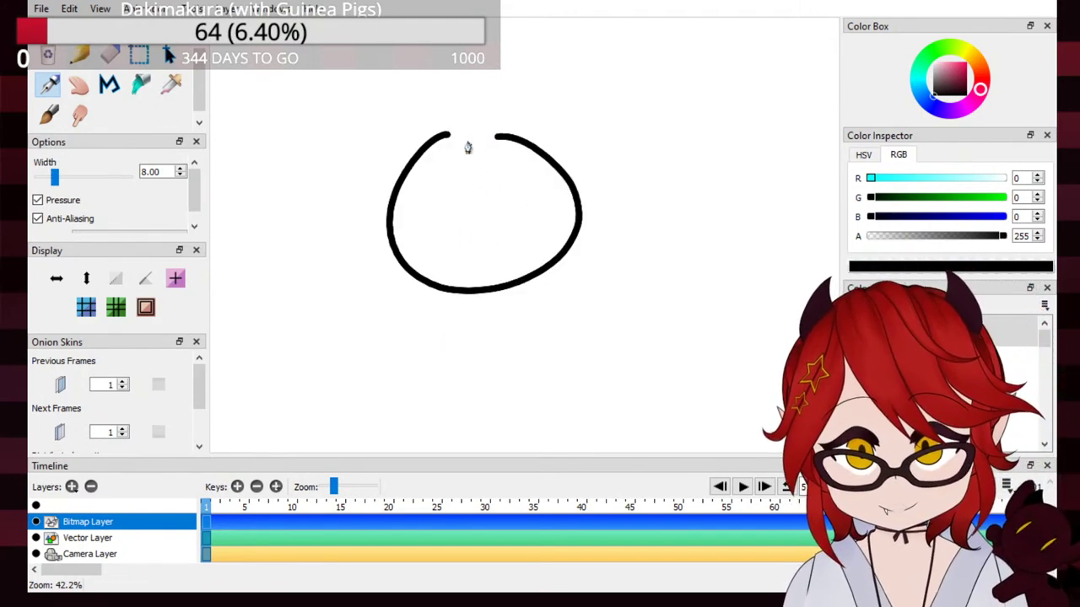
key("ctrl+z")
mouse_move(512, 149)
left_mouse_down()
mouse_move(615, 290)
mouse_move(510, 139)
mouse_move(409, 198)
mouse_move(562, 157)
mouse_move(499, 124)
left_mouse_up()
key("ctrl+z")
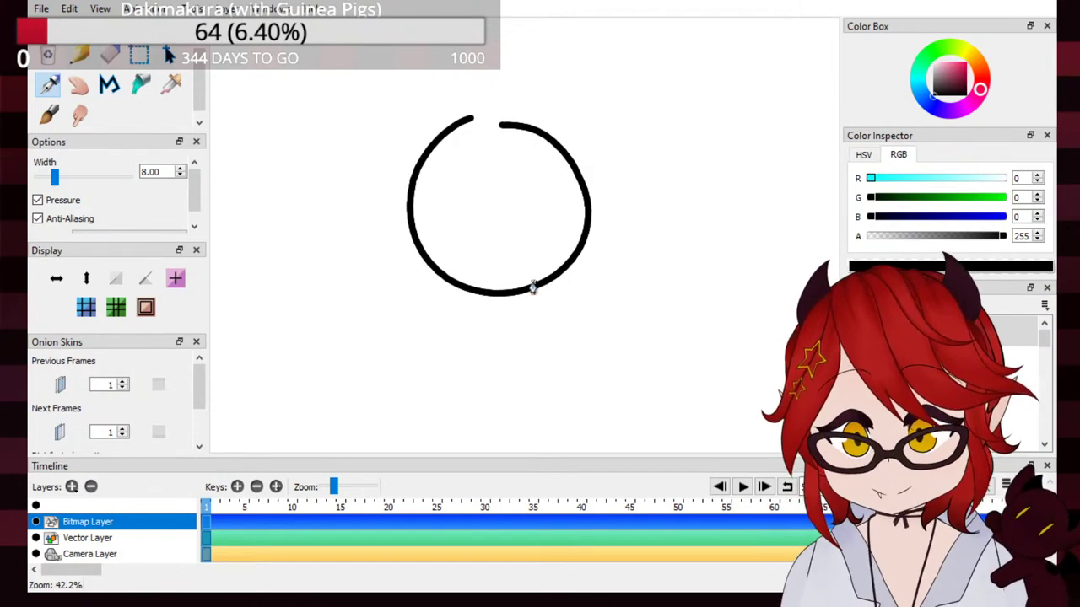
key("ctrl+z")
mouse_move(469, 94)
left_mouse_down()
mouse_move(410, 231)
mouse_move(496, 104)
mouse_move(443, 241)
mouse_move(505, 102)
left_mouse_up()
key("ctrl+z")
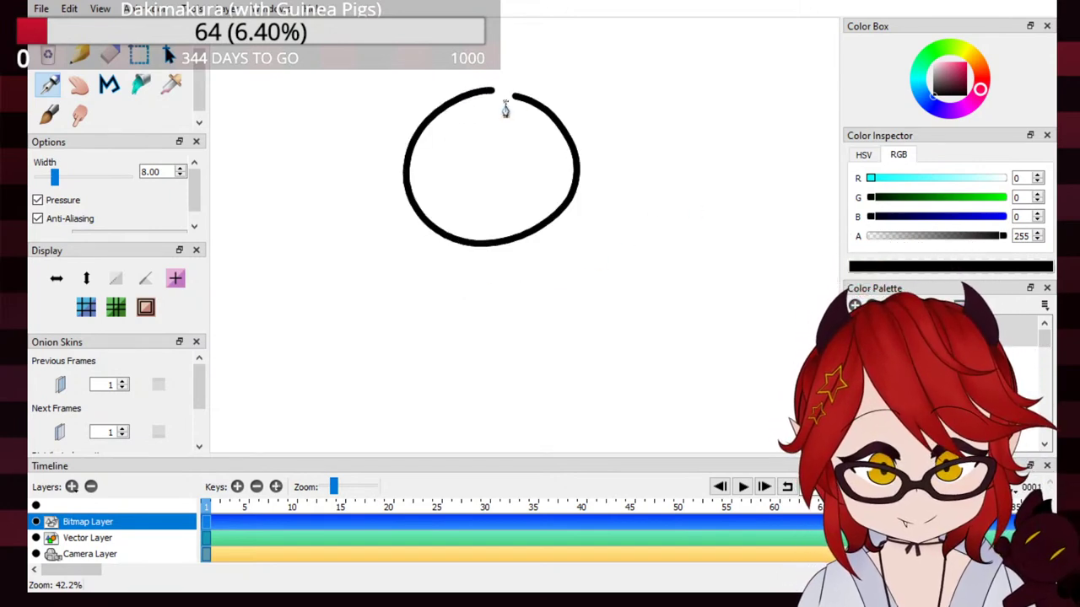
Step: Try separate leg strokes on both sides below the head, and undo them
mouse_move(432, 312)
left_mouse_down()
mouse_move(440, 416)
mouse_move(472, 409)
left_mouse_up()
key("ctrl+z")
mouse_move(426, 309)
left_mouse_down()
mouse_move(420, 372)
mouse_move(466, 417)
left_mouse_up()
key("ctrl+z")
mouse_move(436, 302)
left_mouse_down()
mouse_move(436, 389)
mouse_move(456, 421)
mouse_move(481, 415)
mouse_move(494, 365)
left_mouse_up()
left_click_drag(537, 295, 538, 405)
key("ctrl+z")
key("ctrl+z")
key("ctrl+z")
Step: Try a body line running down from the head's underside with lower leg strokes, and undo them all
mouse_move(434, 292)
left_mouse_down()
mouse_move(440, 390)
mouse_move(469, 416)
mouse_move(498, 307)
left_mouse_up()
key("ctrl+z")
left_click_drag(450, 243, 438, 345)
key("ctrl+z")
mouse_move(449, 241)
left_mouse_down()
mouse_move(430, 315)
mouse_move(452, 340)
mouse_move(441, 346)
mouse_move(449, 412)
mouse_move(478, 406)
left_mouse_up()
key("ctrl+z")
mouse_move(438, 349)
left_mouse_down()
mouse_move(440, 404)
mouse_move(478, 417)
mouse_move(490, 347)
mouse_move(489, 418)
mouse_move(528, 419)
left_mouse_up()
key("ctrl+z")
key("ctrl+z")
key("ctrl+z")
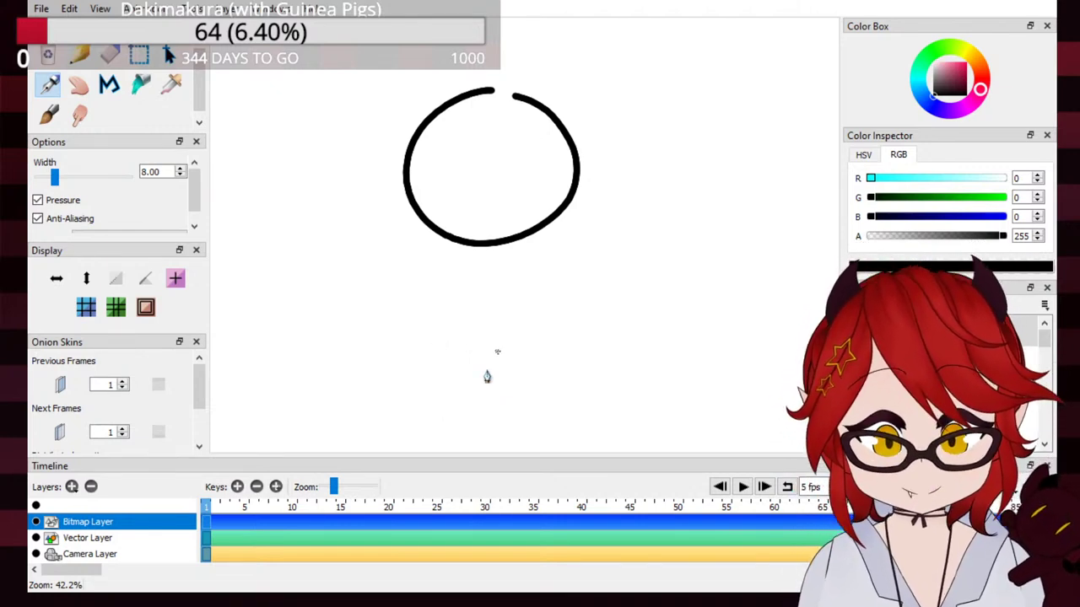
Step: Replace the head outline with a larger round one left open at the top
key("ctrl+z")
mouse_move(443, 150)
left_mouse_down()
mouse_move(510, 280)
mouse_move(590, 150)
mouse_move(441, 139)
mouse_move(392, 187)
mouse_move(498, 276)
mouse_move(581, 189)
left_mouse_up()
key("ctrl+z")
key("ctrl+z")
Step: Draw a pointed cat ear on each side of the head's opening
mouse_move(492, 81)
left_mouse_down()
mouse_move(478, 84)
mouse_move(574, 225)
mouse_move(494, 79)
mouse_move(586, 216)
mouse_move(485, 108)
mouse_move(561, 241)
mouse_move(497, 100)
mouse_move(385, 132)
mouse_move(392, 158)
left_mouse_up()
key("ctrl+z")
key("ctrl+z")
mouse_move(564, 107)
left_mouse_down()
mouse_move(598, 88)
mouse_move(615, 152)
mouse_move(588, 72)
mouse_move(608, 128)
left_mouse_up()
key("ctrl+z")
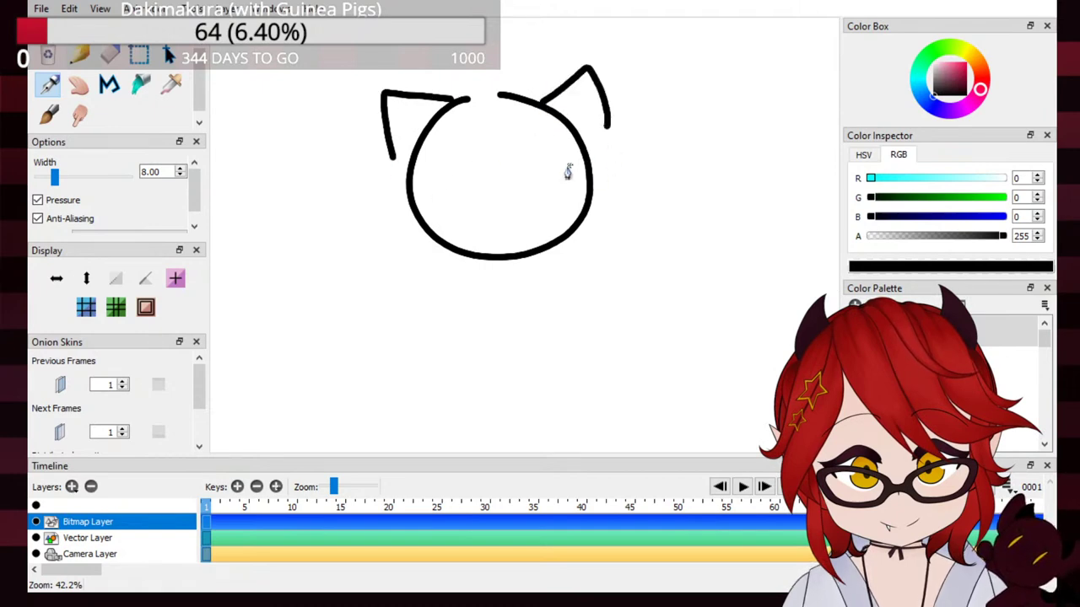
Step: Draw the two curved body sides down from the head and the front legs with a dividing line and paws
mouse_move(390, 165)
left_mouse_down()
mouse_move(445, 240)
mouse_move(452, 278)
mouse_move(429, 366)
mouse_move(453, 402)
left_mouse_up()
key("ctrl+z")
key("ctrl+z")
mouse_move(453, 259)
left_mouse_down()
mouse_move(434, 338)
mouse_move(471, 416)
left_mouse_up()
mouse_move(546, 257)
left_mouse_down()
mouse_move(563, 289)
mouse_move(552, 398)
left_mouse_up()
key("ctrl+z")
mouse_move(545, 253)
left_mouse_down()
mouse_move(568, 317)
mouse_move(553, 398)
left_mouse_up()
mouse_move(496, 349)
left_mouse_down()
mouse_move(509, 417)
mouse_move(479, 426)
left_mouse_up()
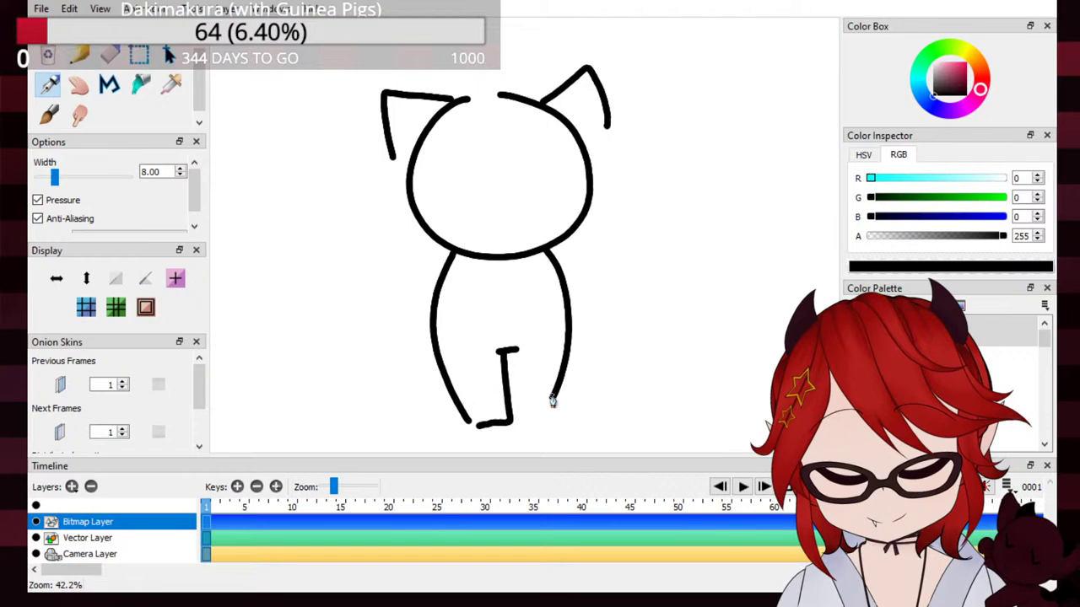
left_click_drag(551, 412, 516, 418)
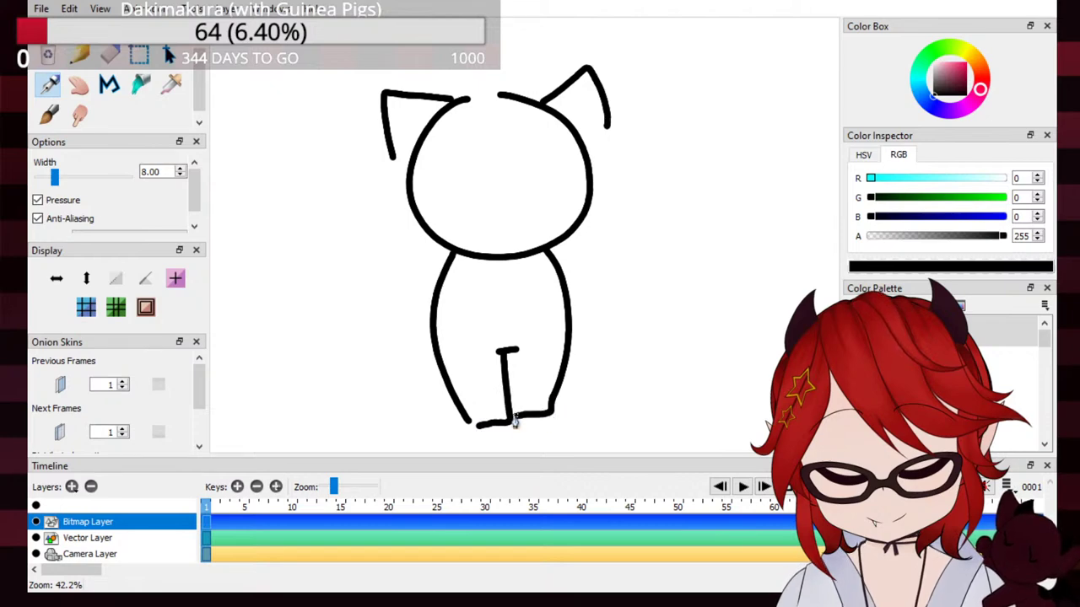
Step: Draw the cat's left hind leg as a curved thigh line ending in a long rounded foot
mouse_move(432, 306)
left_mouse_down()
mouse_move(424, 393)
mouse_move(385, 397)
mouse_move(473, 414)
left_mouse_up()
key("ctrl+z")
mouse_move(422, 390)
left_mouse_down()
mouse_move(385, 414)
mouse_move(458, 427)
left_mouse_up()
key("ctrl+z")
mouse_move(419, 391)
left_mouse_down()
mouse_move(444, 427)
mouse_move(462, 419)
left_mouse_up()
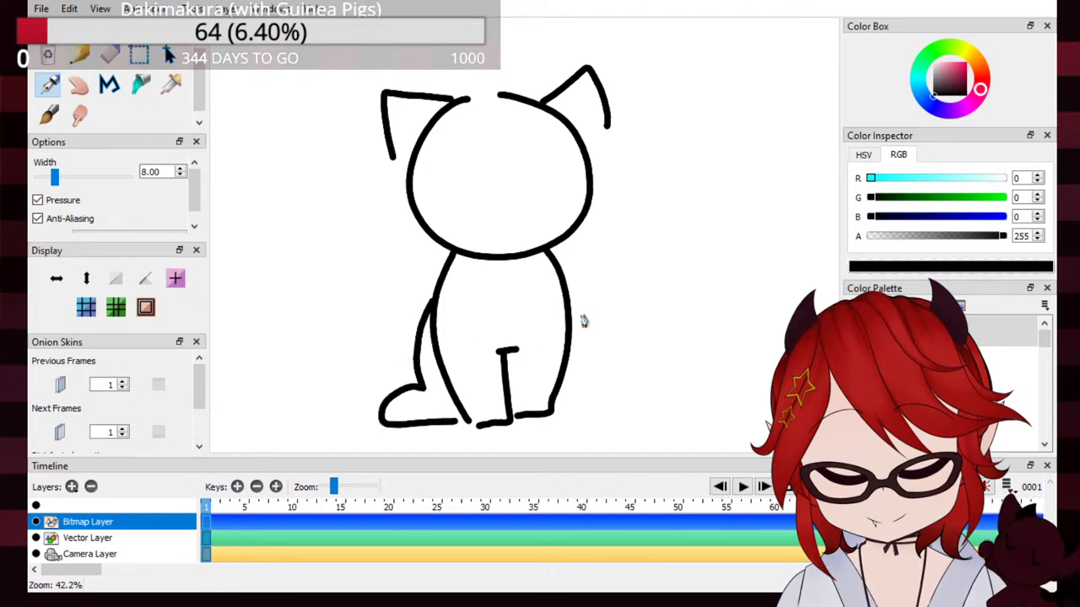
Step: Draw the cat's right hind leg with a small rounded paw and a short thigh line above it
mouse_move(564, 300)
left_mouse_down()
mouse_move(571, 379)
mouse_move(588, 381)
mouse_move(573, 422)
left_mouse_up()
key("ctrl+z")
key("ctrl+z")
mouse_move(557, 386)
left_mouse_down()
mouse_move(596, 422)
mouse_move(563, 426)
left_mouse_up()
left_click_drag(585, 376, 574, 338)
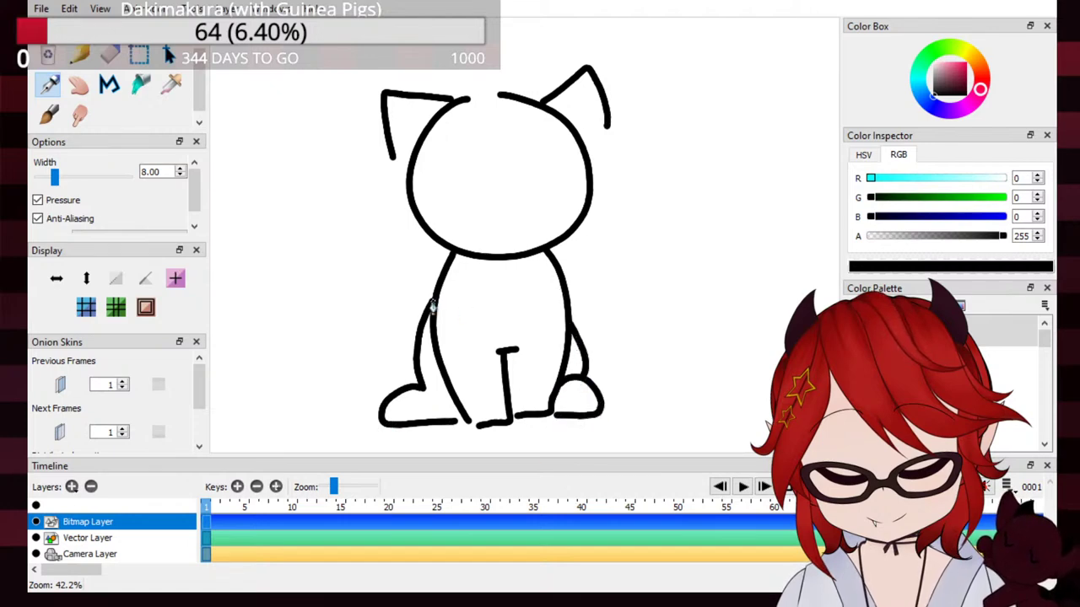
Step: Try a curled tail rising from the right hip, and undo it
mouse_move(569, 324)
left_mouse_down()
mouse_move(639, 260)
mouse_move(691, 284)
mouse_move(593, 353)
mouse_move(619, 211)
mouse_move(677, 261)
mouse_move(638, 285)
mouse_move(700, 306)
mouse_move(602, 340)
mouse_move(626, 264)
mouse_move(689, 299)
mouse_move(602, 337)
mouse_move(633, 316)
mouse_move(673, 199)
mouse_move(606, 346)
mouse_move(612, 339)
left_mouse_up()
key("ctrl+z")
key("ctrl+z")
key("ctrl+z")
key("ctrl+z")
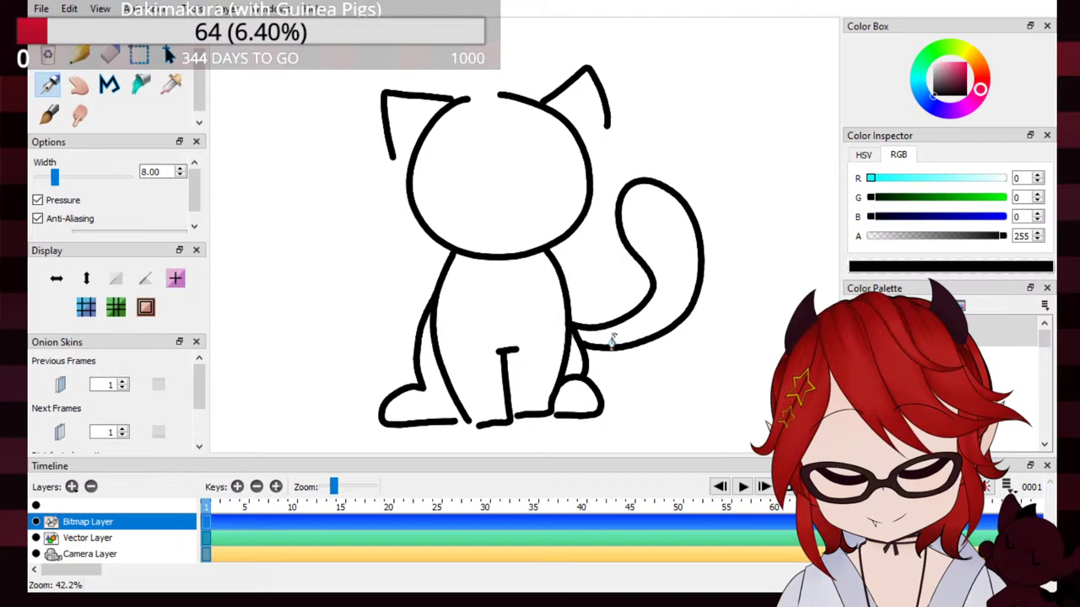
key("ctrl+z")
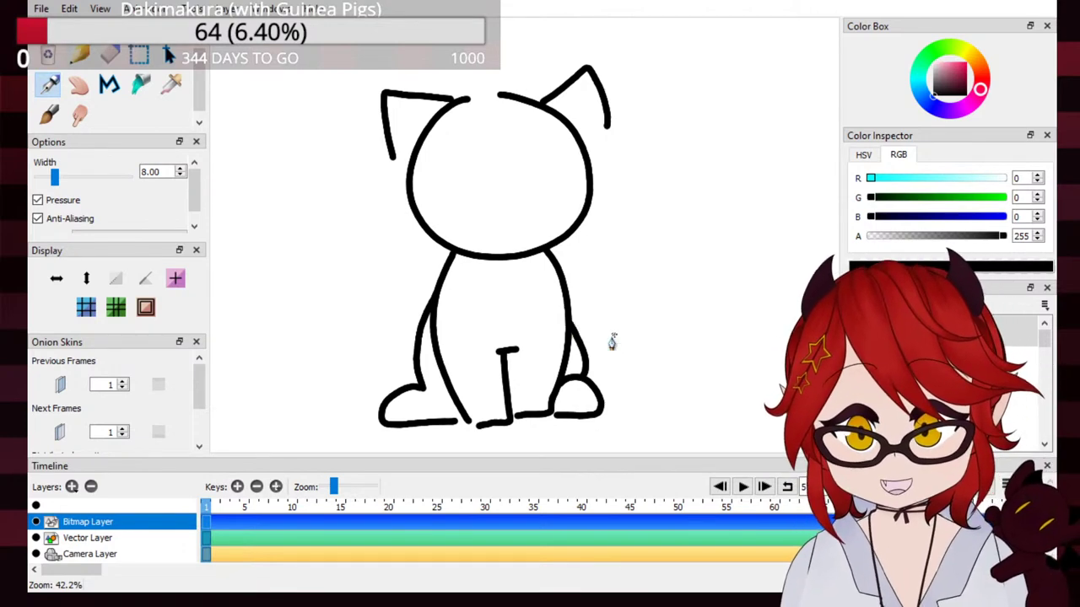
Step: Draw the tail's inner edge as an S-curve from the right hip up and around a rounded tip
mouse_move(566, 321)
left_mouse_down()
mouse_move(647, 272)
mouse_move(695, 324)
left_mouse_up()
key("ctrl+z")
mouse_move(572, 329)
left_mouse_down()
mouse_move(643, 289)
mouse_move(694, 283)
mouse_move(666, 342)
mouse_move(619, 364)
mouse_move(626, 229)
mouse_move(721, 255)
left_mouse_up()
key("ctrl+z")
Step: Draw the tail's outer edge from the right hind paw up to the rounded tip, redoing it until the tail is closed
mouse_move(594, 384)
left_mouse_down()
mouse_move(687, 392)
mouse_move(715, 247)
left_mouse_up()
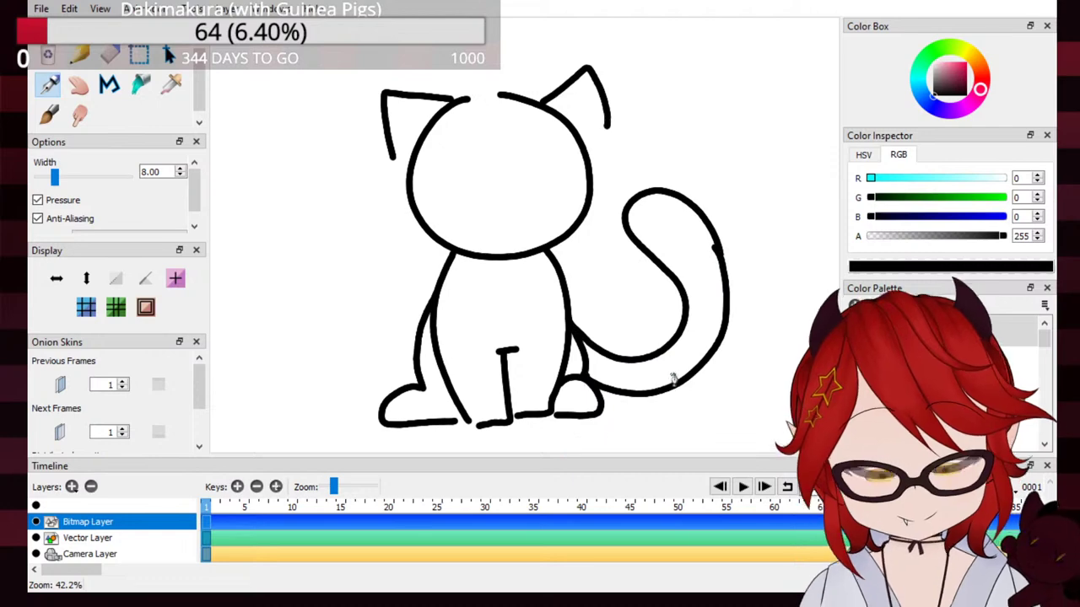
key("ctrl+z")
mouse_move(583, 384)
left_mouse_down()
mouse_move(696, 377)
mouse_move(712, 243)
left_mouse_up()
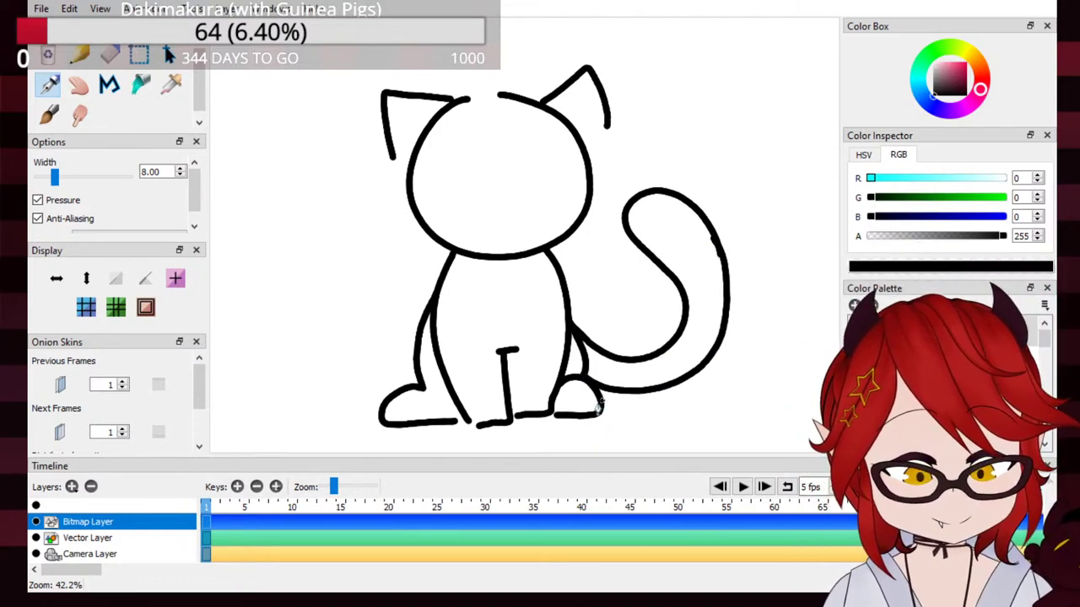
key("ctrl+z")
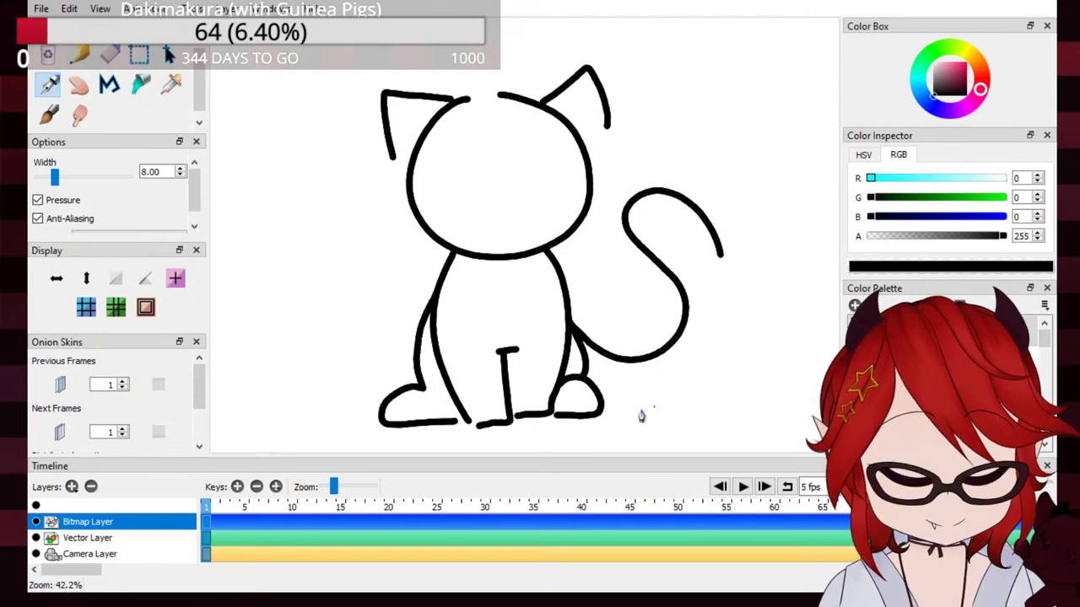
mouse_move(716, 246)
left_mouse_down()
mouse_move(723, 309)
mouse_move(591, 381)
mouse_move(721, 342)
mouse_move(715, 238)
left_mouse_up()
key("ctrl+z")
key("ctrl+z")
mouse_move(590, 388)
left_mouse_down()
mouse_move(610, 397)
mouse_move(729, 247)
mouse_move(682, 197)
mouse_move(704, 221)
left_mouse_up()
key("ctrl+z")
mouse_move(629, 214)
left_mouse_down()
mouse_move(691, 207)
mouse_move(694, 223)
left_mouse_up()
key("ctrl+z")
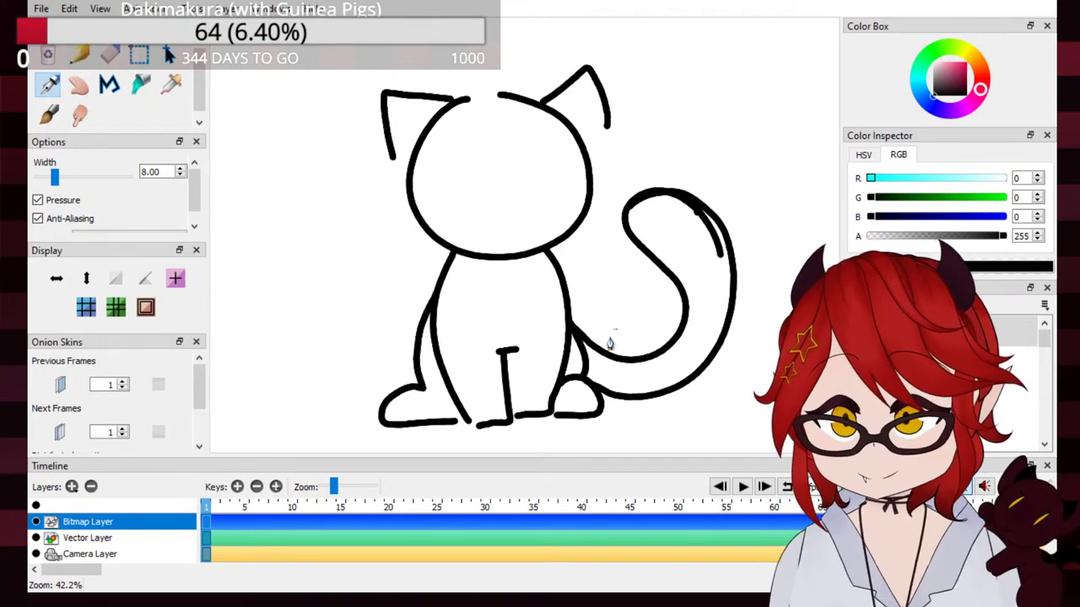
Step: Draw a bat wing on each side of the body, with the right one overlapping the tail
mouse_move(440, 274)
left_mouse_down()
mouse_move(403, 285)
mouse_move(385, 254)
mouse_move(304, 335)
mouse_move(397, 332)
mouse_move(425, 318)
left_mouse_up()
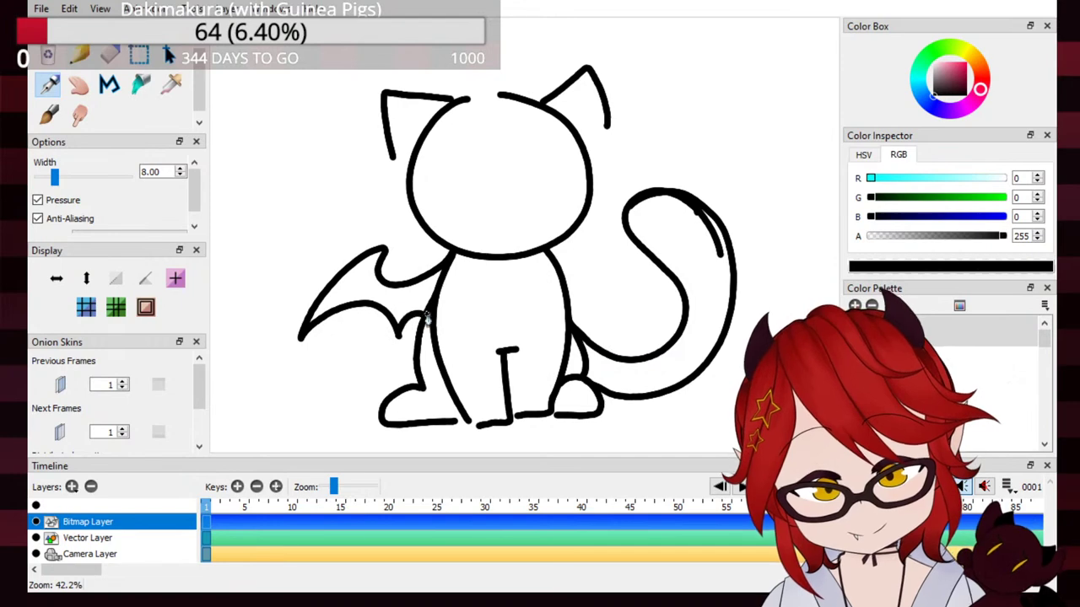
left_click_drag(562, 266, 646, 245)
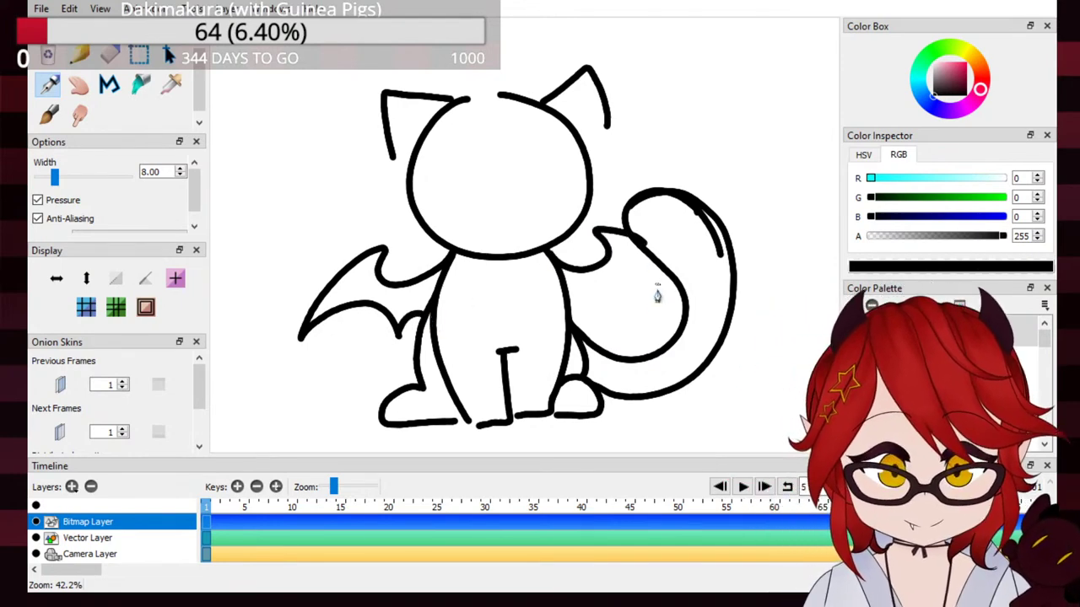
left_click_drag(567, 319, 707, 328)
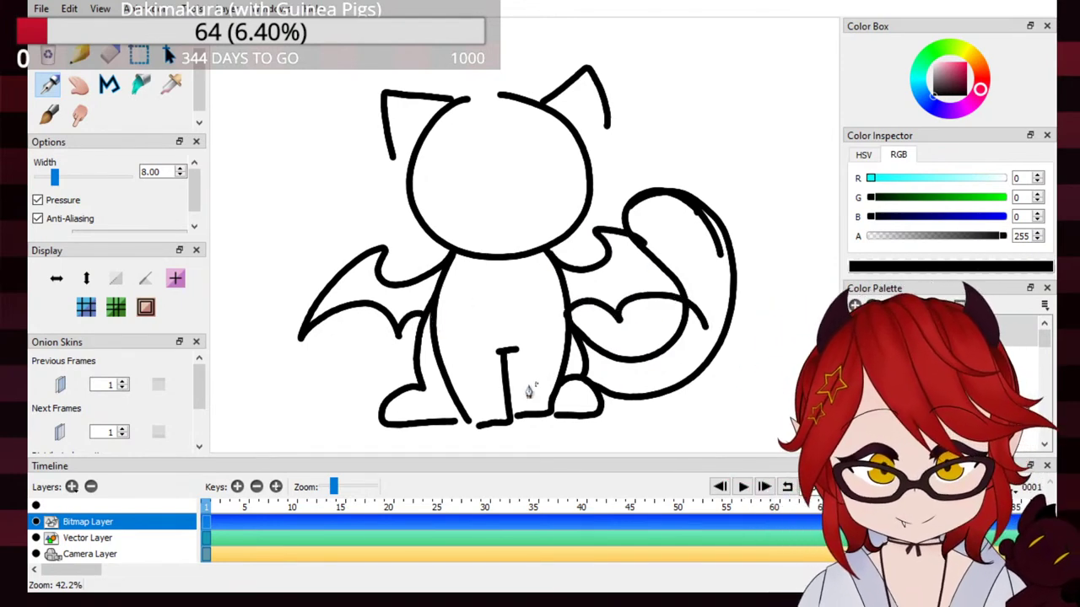
Step: Fill both bat wings and the tail with solid black, and touch up the left wing's lower point with the pen
left_click(141, 83)
left_click(425, 274)
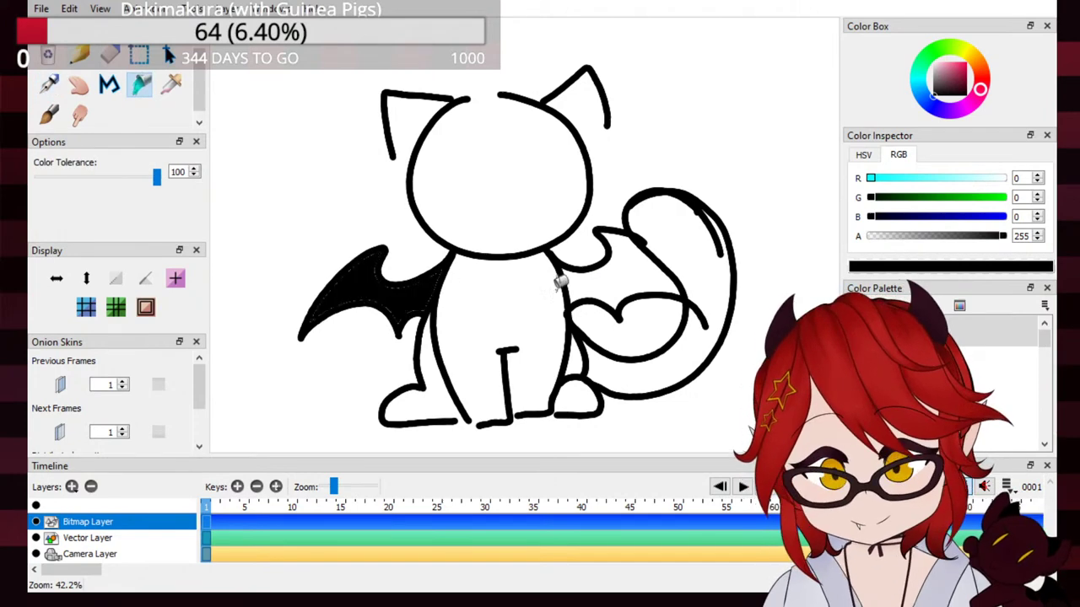
left_click(608, 279)
left_click(694, 242)
left_click(48, 84)
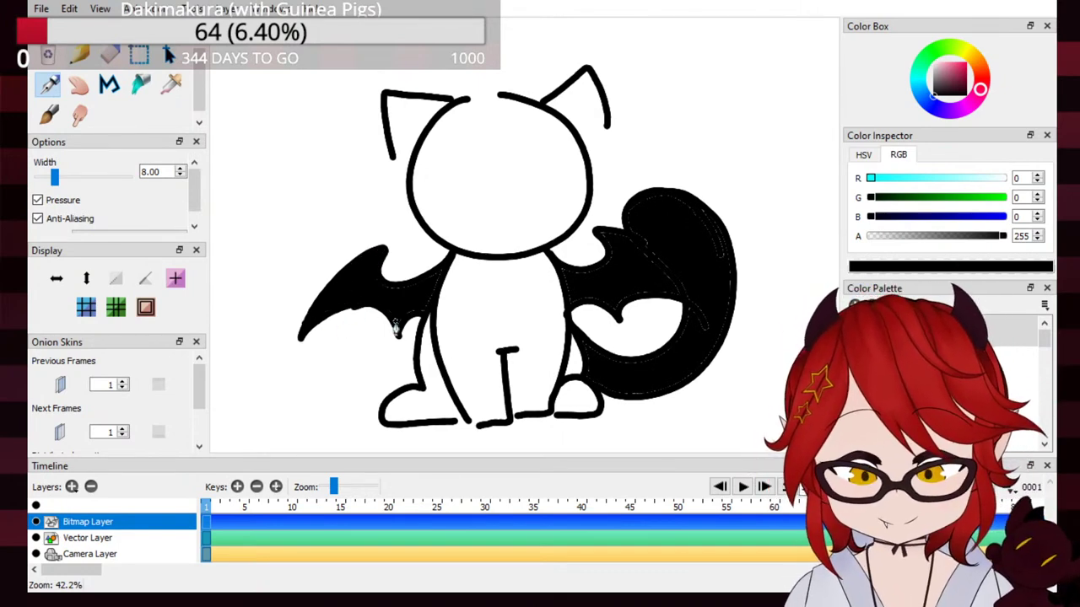
left_click_drag(398, 334, 413, 320)
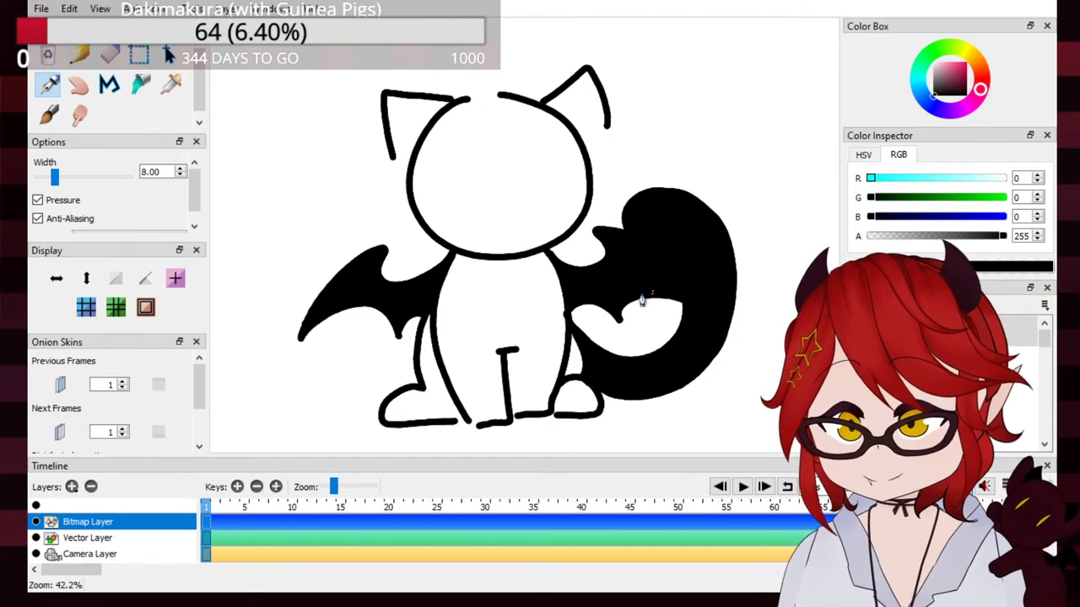
Step: Draw a new left cheek line flaring slightly outside the head outline below the left ear
left_click_drag(399, 180, 448, 247)
key("ctrl+z")
key("ctrl+z")
key("ctrl+z")
left_click_drag(403, 185, 427, 234)
key("ctrl+z")
key("ctrl+shift+z")
key("ctrl+z")
key("ctrl+shift+z")
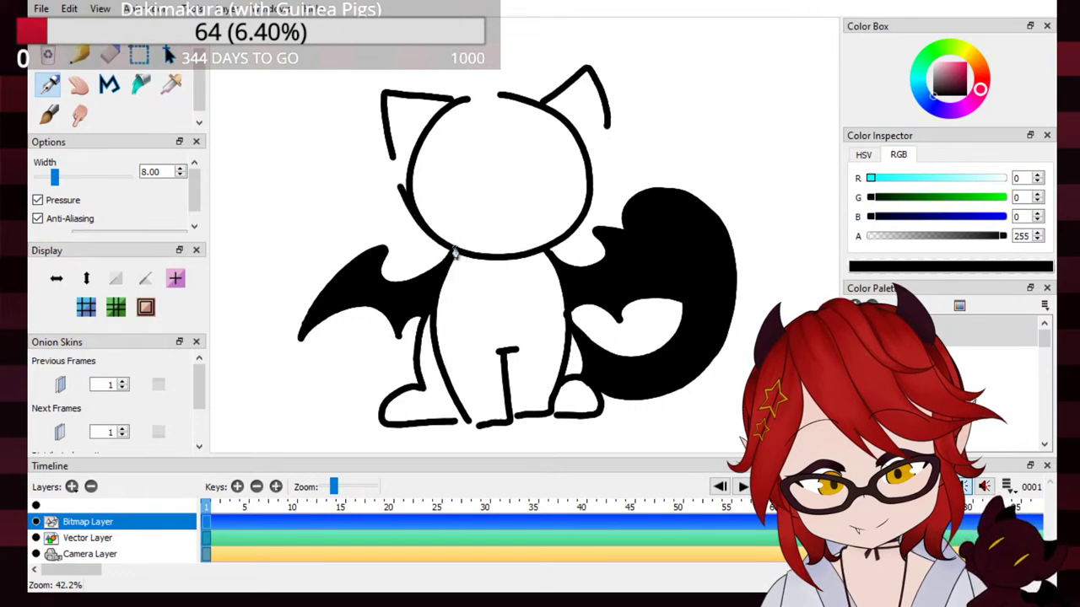
Step: Draw a matching right cheek line flaring outside the head outline below the right ear
mouse_move(602, 160)
left_mouse_down()
mouse_move(596, 204)
mouse_move(572, 242)
mouse_move(600, 173)
mouse_move(570, 239)
left_mouse_up()
key("ctrl+z")
key("ctrl+z")
key("ctrl+z")
key("ctrl+z")
left_click_drag(594, 170, 573, 234)
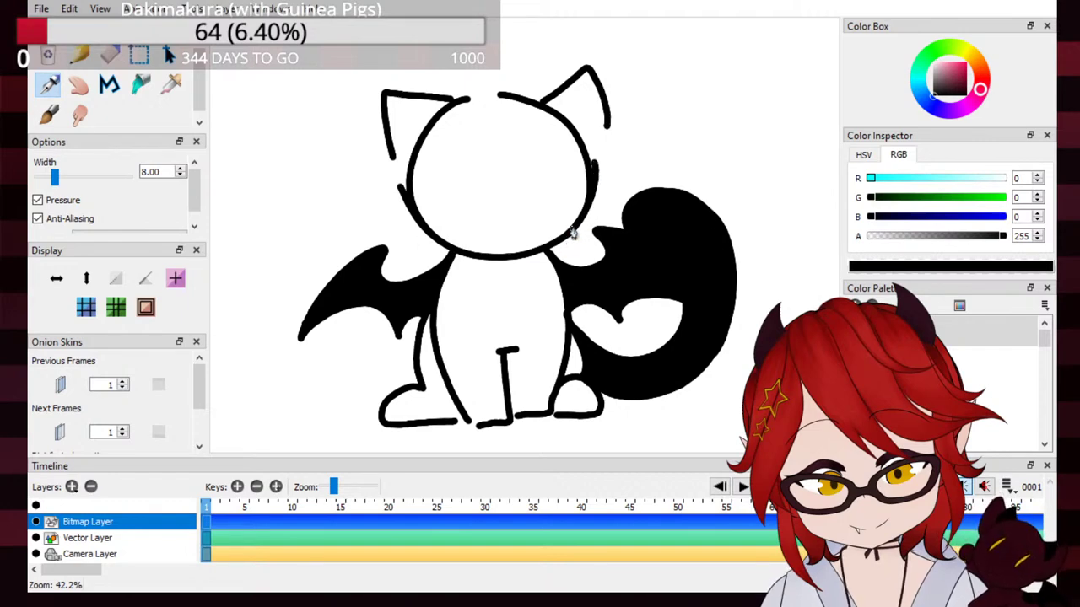
Step: Set the eraser width to 9.78 and erase the old head outline inside both cheeks and ears, including the stub by the left ear
left_click(110, 56)
mouse_move(429, 145)
left_mouse_down()
mouse_move(410, 151)
mouse_move(430, 189)
left_mouse_up()
key("ctrl+z")
left_click_drag(69, 177, 56, 180)
left_click_drag(409, 175, 427, 216)
left_click_drag(411, 178, 446, 235)
key("ctrl+z")
key("ctrl+z")
left_click_drag(402, 174, 447, 240)
key("ctrl+z")
left_click_drag(411, 164, 431, 144)
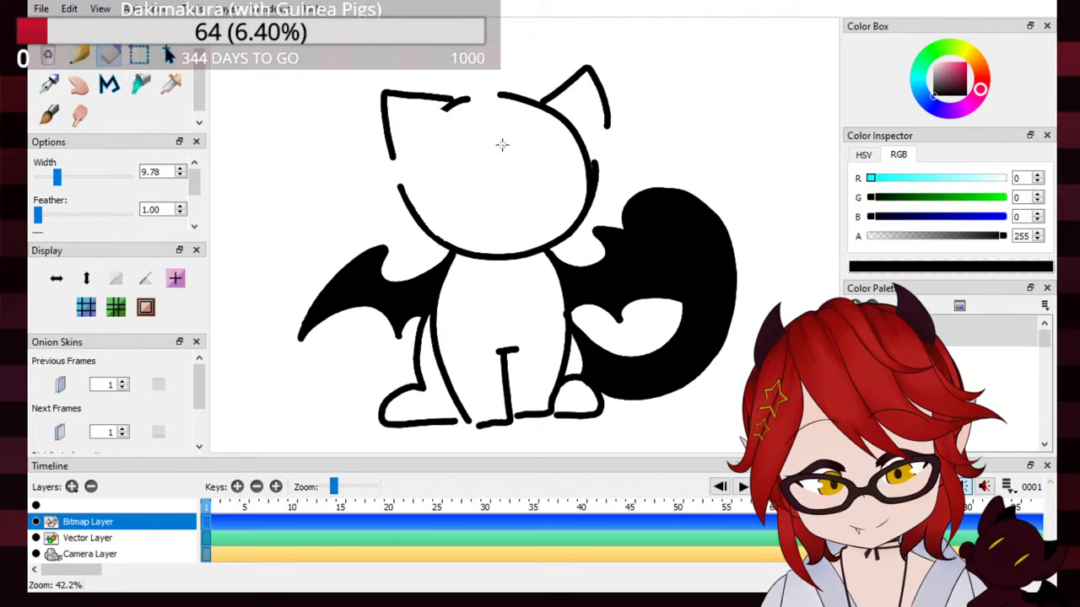
mouse_move(558, 97)
left_mouse_down()
mouse_move(551, 122)
mouse_move(576, 127)
mouse_move(577, 169)
mouse_move(577, 131)
mouse_move(574, 206)
mouse_move(603, 155)
left_mouse_up()
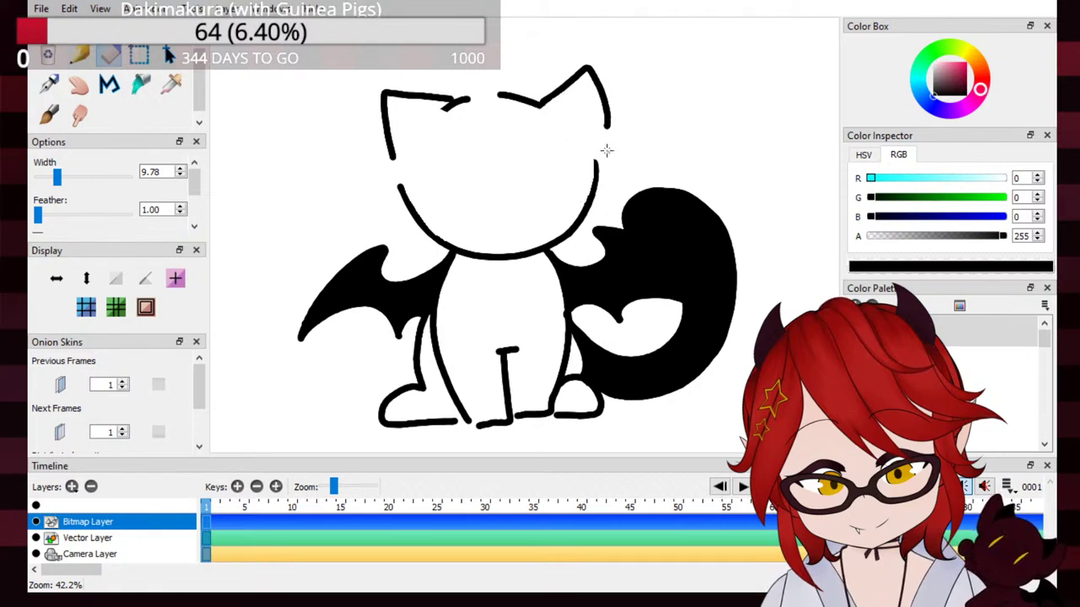
left_click_drag(447, 105, 470, 99)
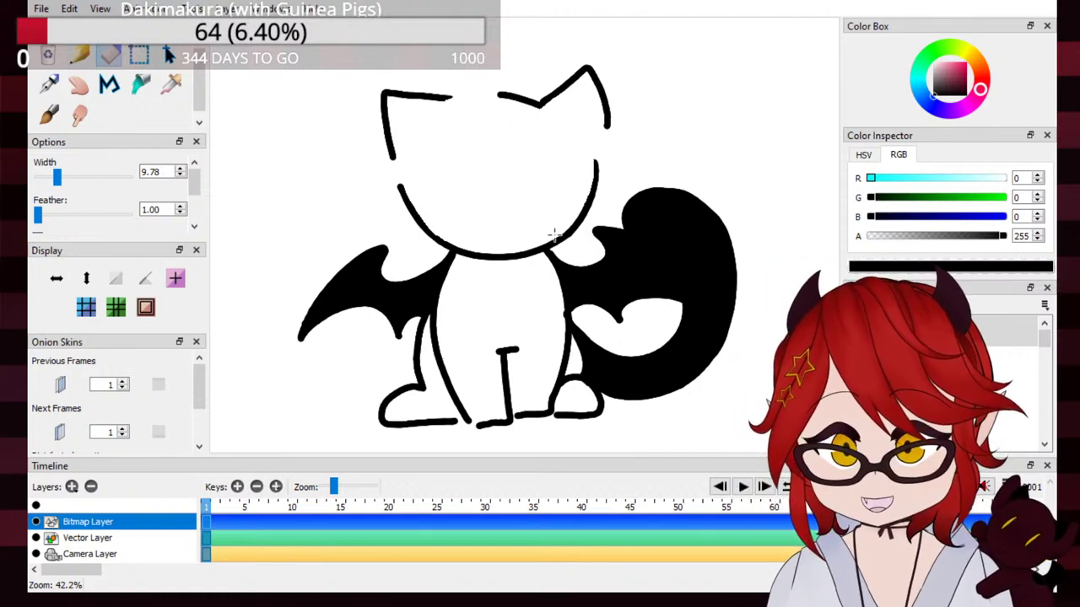
Step: Try a curved pen line joining the two ears across the top of the head, and undo it
key("p")
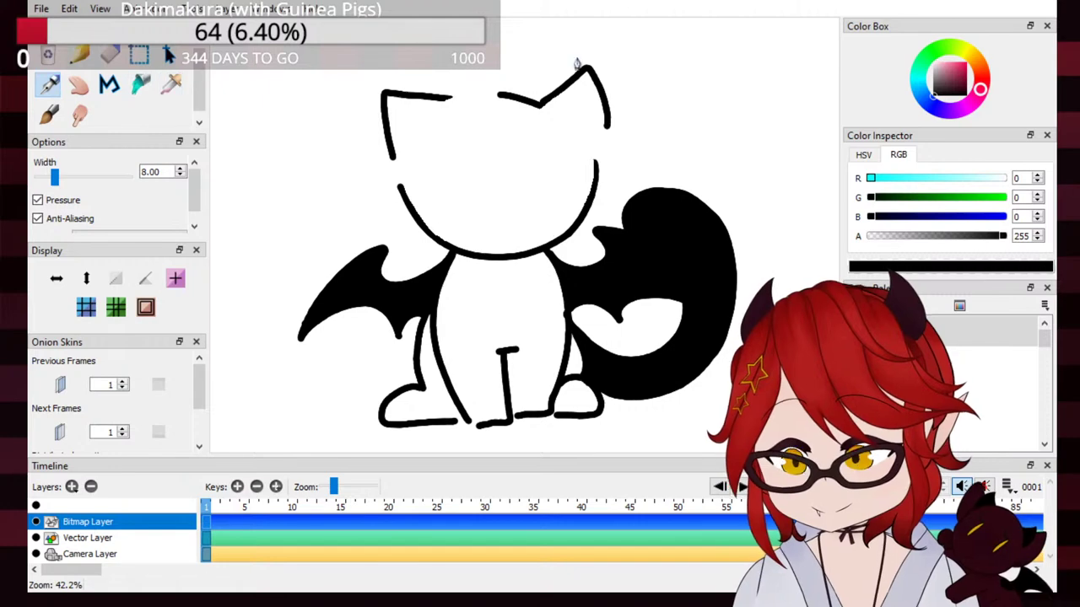
left_click_drag(438, 100, 499, 95)
key("ctrl+z")
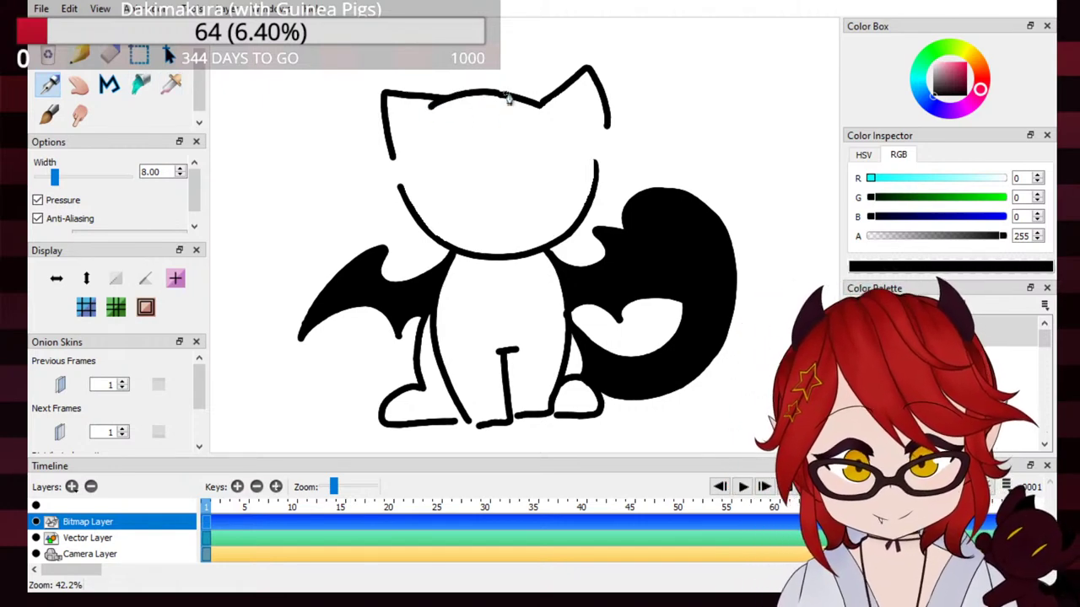
key("ctrl+z")
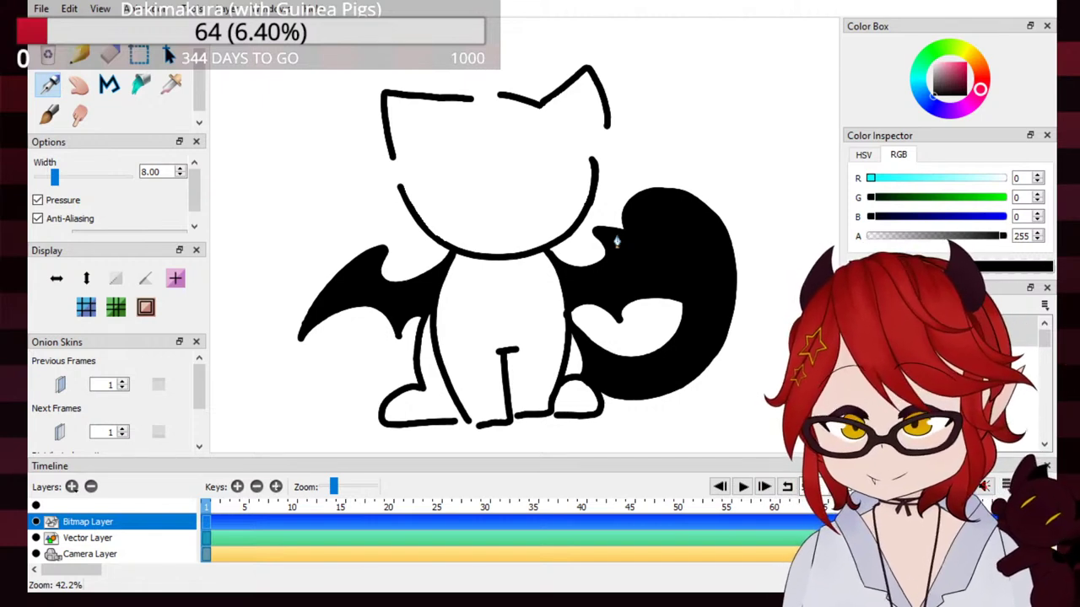
Step: Erase the short head line beside the right ear and redraw it as a short downward curve meeting the ear
key("e")
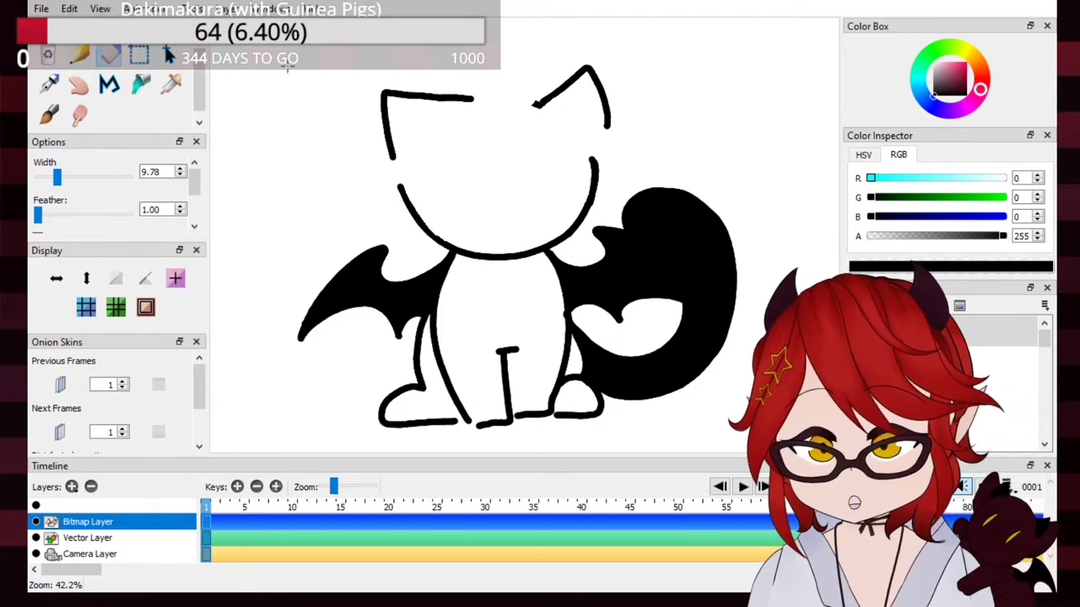
left_click(54, 85)
left_click_drag(494, 100, 548, 107)
key("ctrl+z")
key("ctrl+z")
key("ctrl+z")
key("ctrl+z")
key("ctrl+z")
key("ctrl+z")
key("ctrl+z")
key("ctrl+z")
key("ctrl+z")
key("ctrl+z")
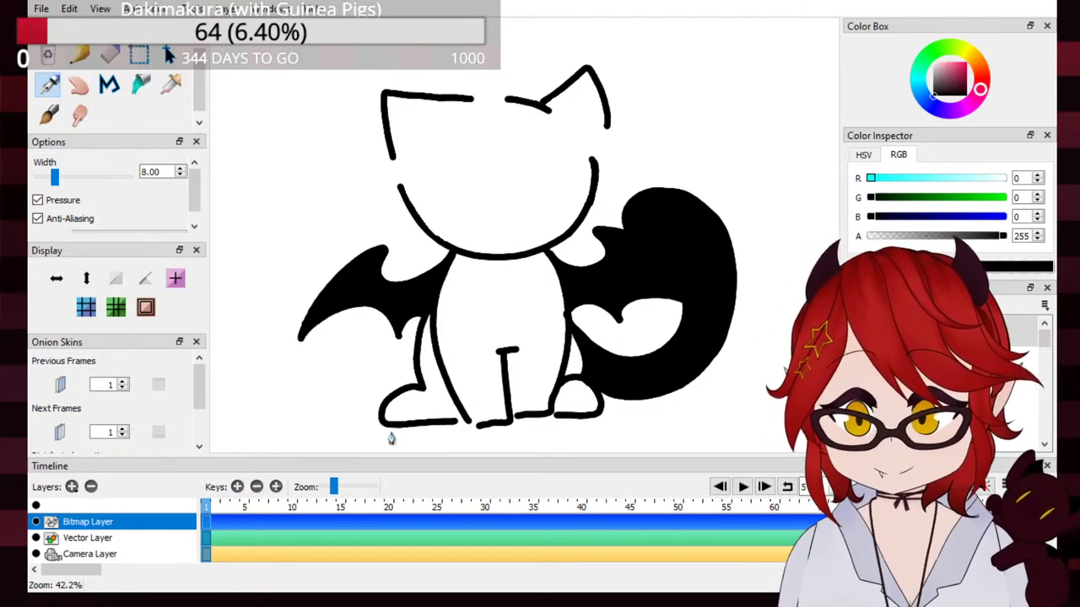
Step: Outline two pointed, round-based horns in front of the ears and fill both with black
mouse_move(459, 118)
left_mouse_down()
mouse_move(427, 142)
mouse_move(469, 120)
left_mouse_up()
mouse_move(545, 113)
left_mouse_down()
mouse_move(579, 101)
mouse_move(574, 149)
mouse_move(550, 110)
left_mouse_up()
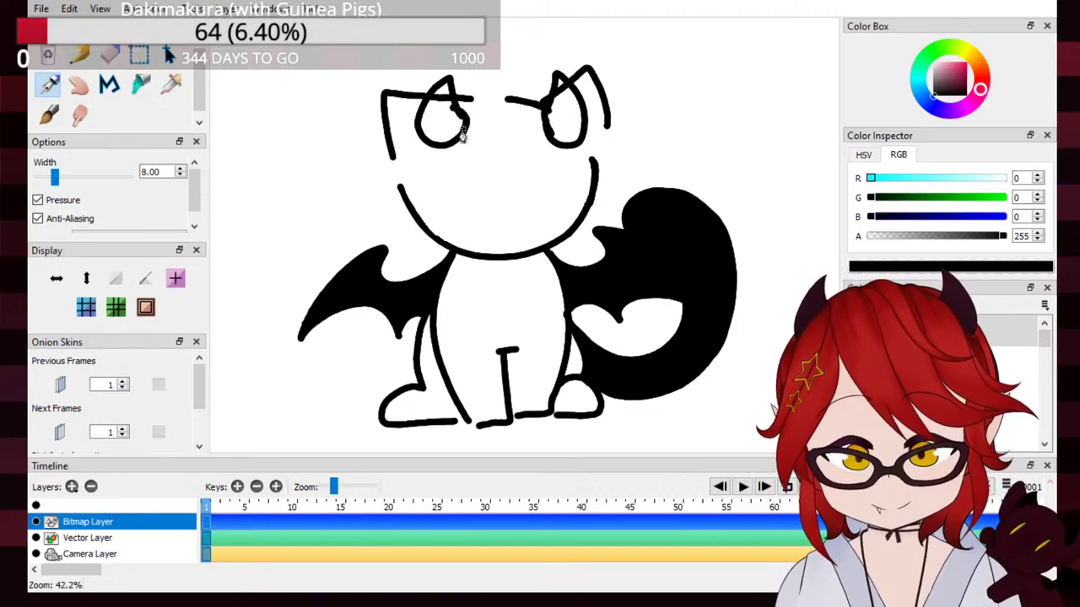
left_click(141, 83)
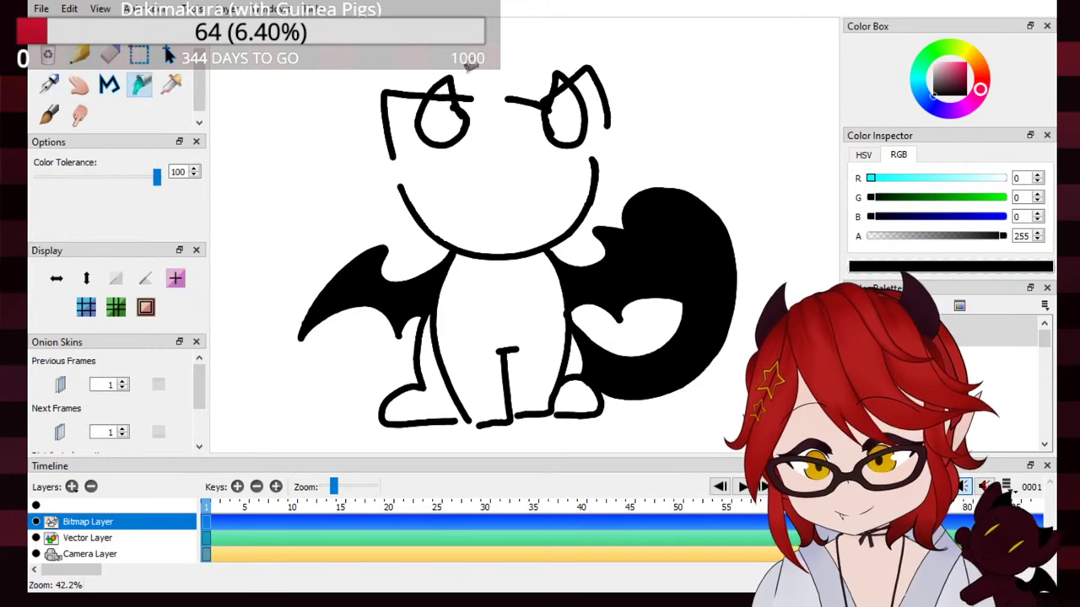
left_click(445, 122)
left_click(567, 116)
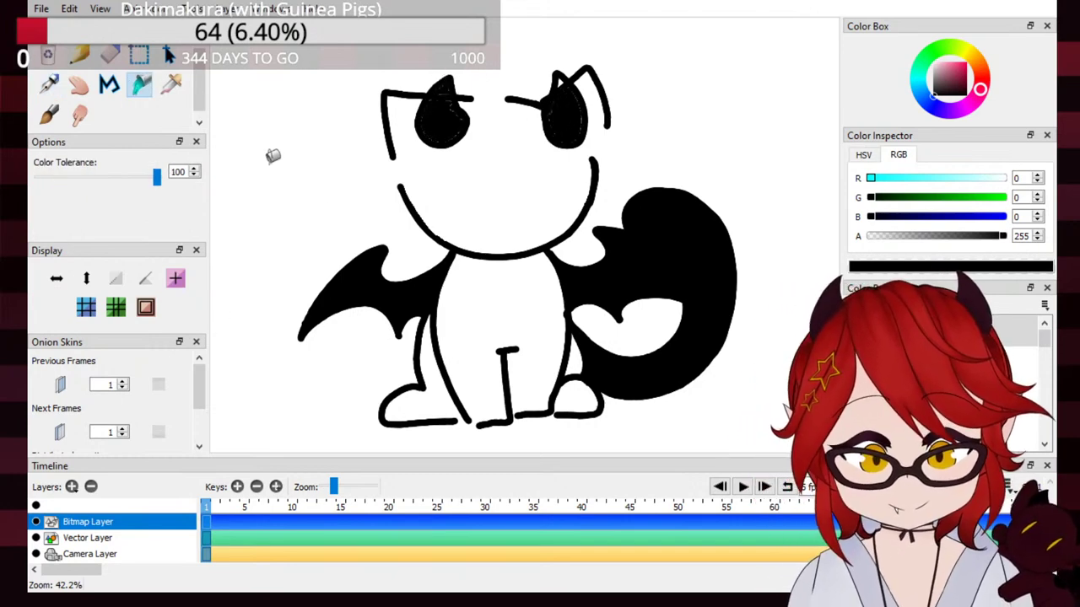
Step: Draw two vertical eye lines with short side lashes and a small curved smile on the face
left_click(49, 83)
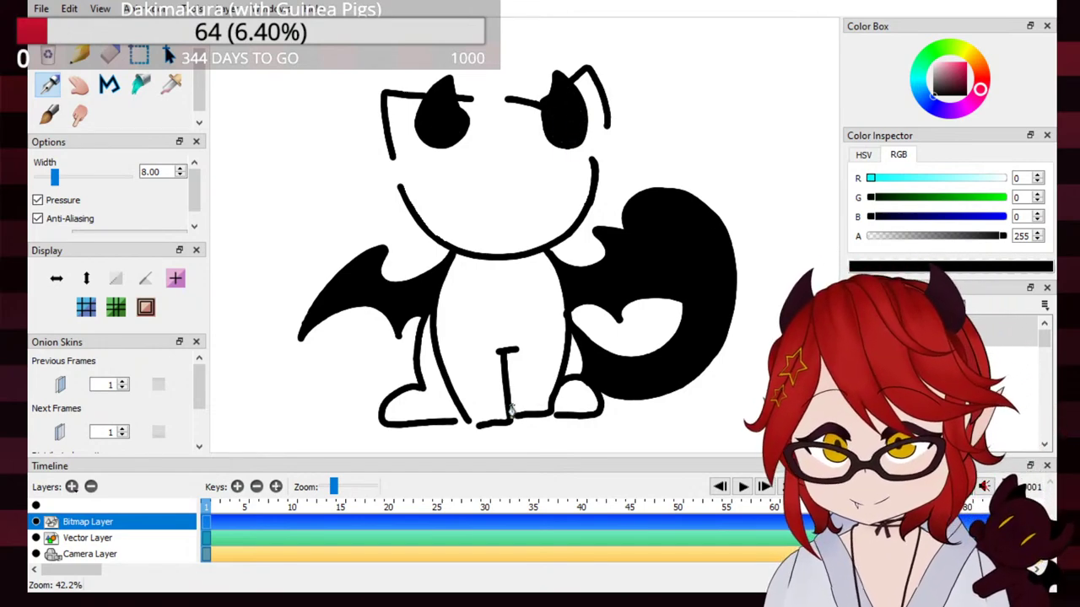
left_click_drag(463, 157, 467, 192)
left_click_drag(538, 152, 541, 174)
left_click_drag(466, 166, 554, 157)
mouse_move(489, 213)
left_mouse_down()
mouse_move(504, 223)
mouse_move(511, 212)
left_mouse_up()
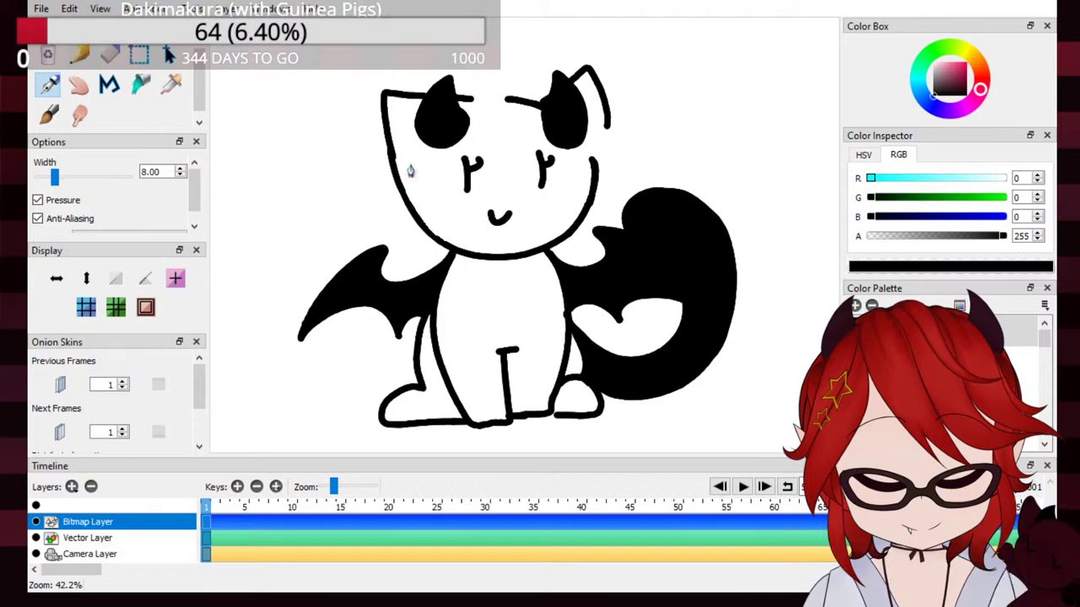
Step: Close the gaps in the head outline at the left cheek, between the horns and at the right cheek
left_click_drag(390, 153, 415, 214)
key("ctrl+z")
left_click_drag(390, 153, 413, 211)
left_click_drag(472, 100, 514, 101)
key("ctrl+z")
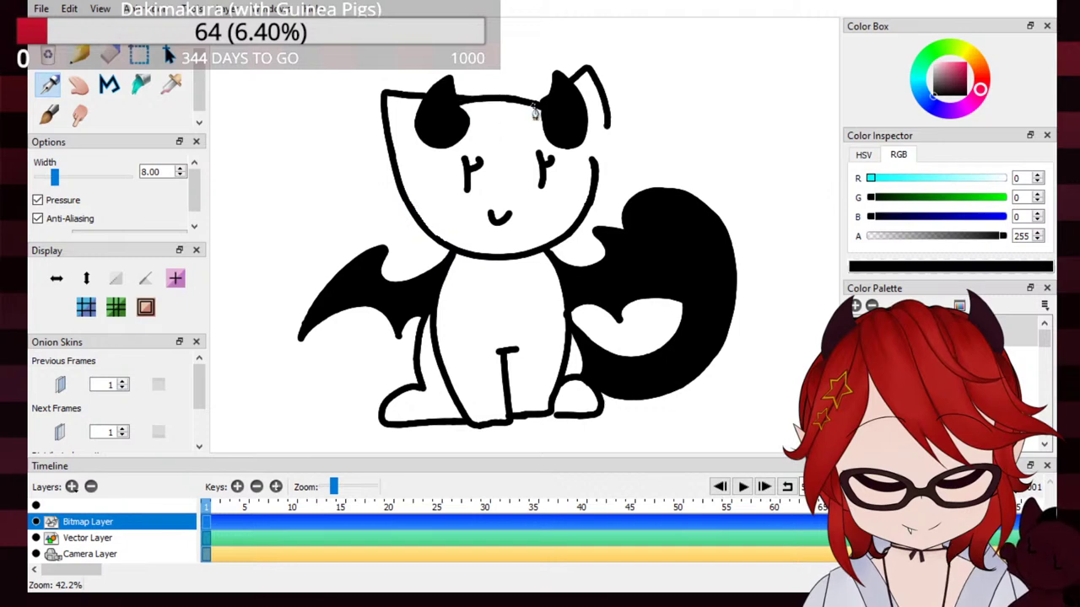
left_click_drag(608, 125, 595, 162)
key("ctrl+z")
left_click_drag(605, 118, 595, 162)
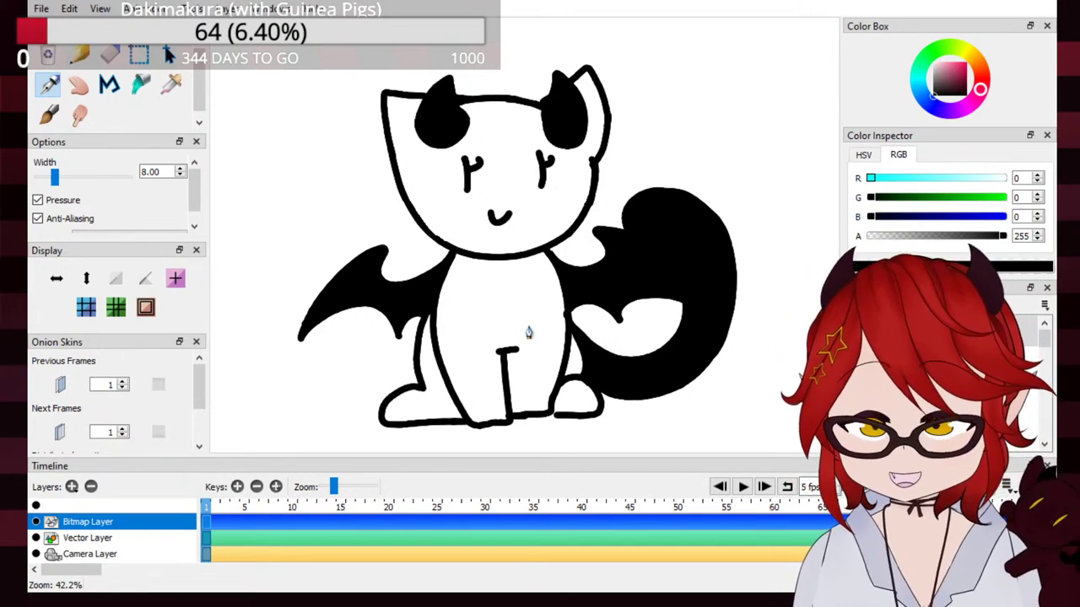
Step: Move to frame 2 with the previous-frame onion skin on, and draw a small open smiling mouth over the old smile
left_click(216, 519)
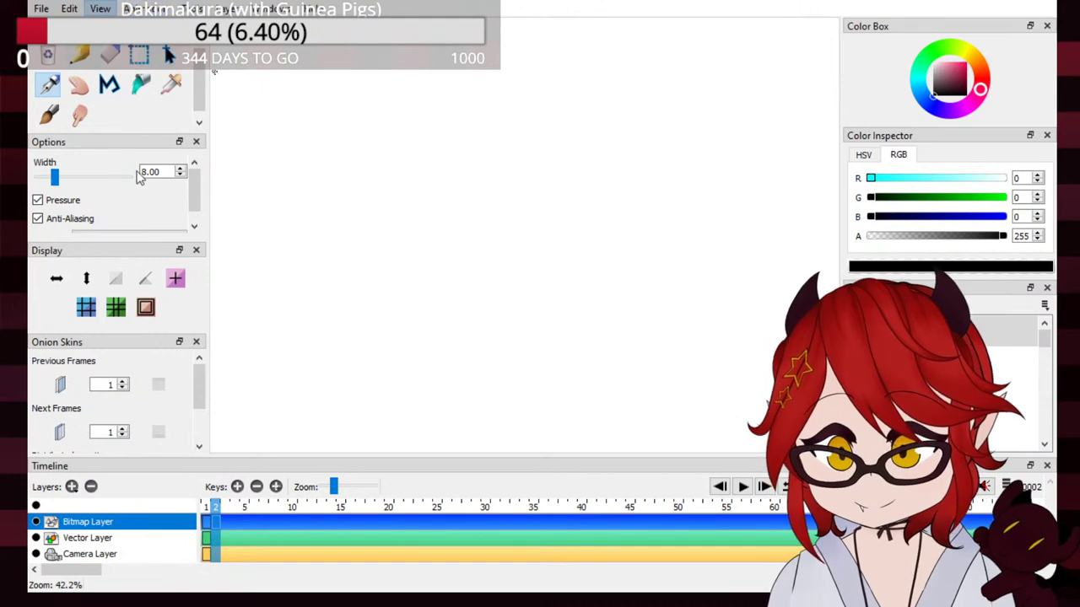
key("o")
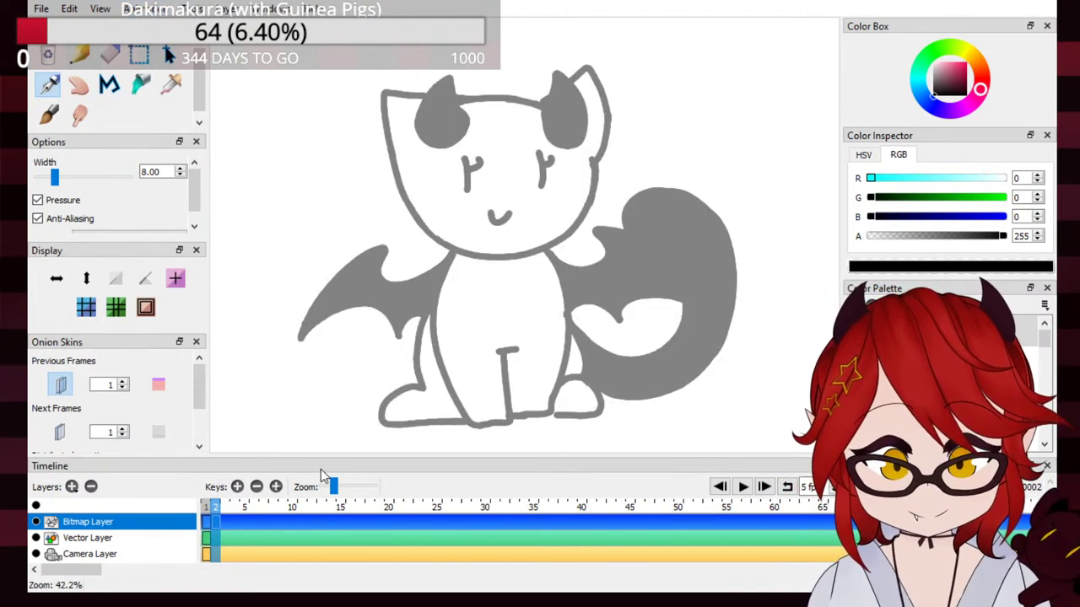
mouse_move(506, 221)
left_mouse_down()
mouse_move(493, 218)
mouse_move(517, 217)
mouse_move(487, 213)
left_mouse_up()
key("ctrl+z")
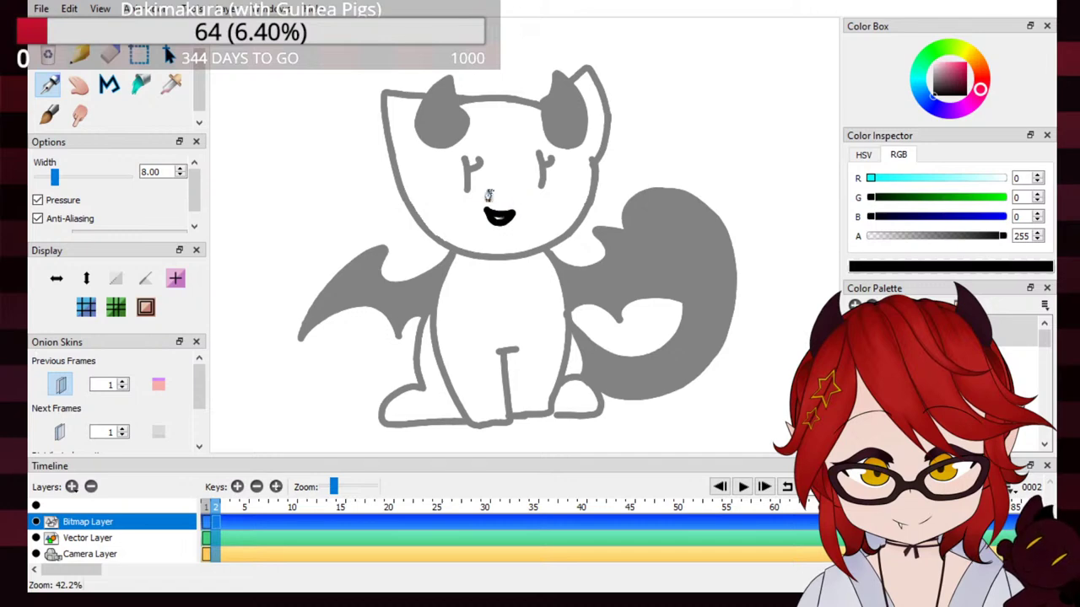
key("ctrl+z")
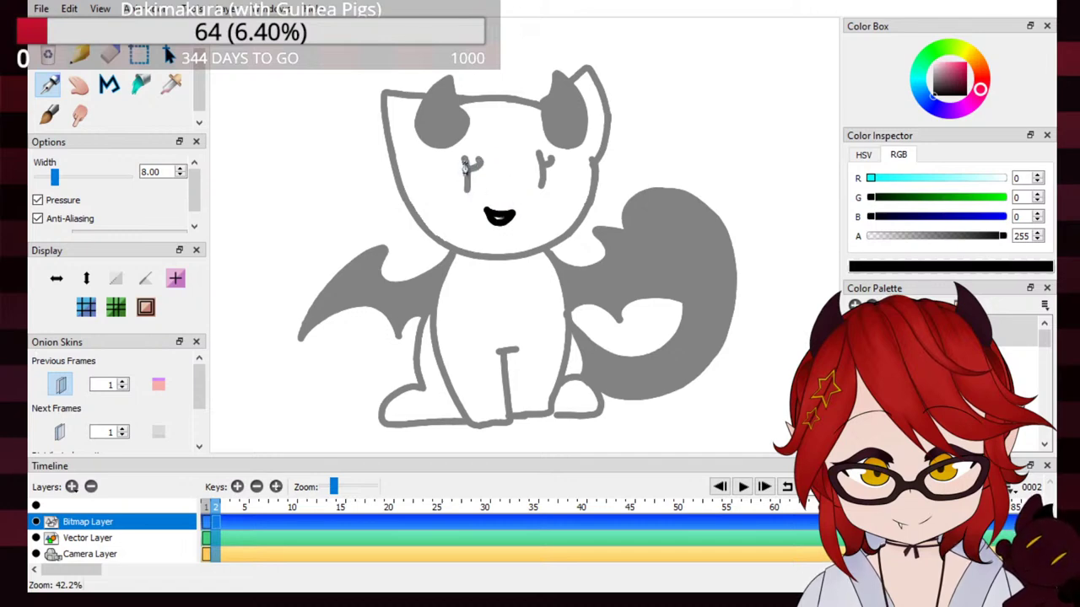
key("ctrl+z")
Step: Draw both eyes with their lashes on frame 2, slightly shorter than the onion-skinned ones
left_click_drag(464, 161, 467, 188)
key("ctrl+z")
left_click_drag(539, 157, 542, 185)
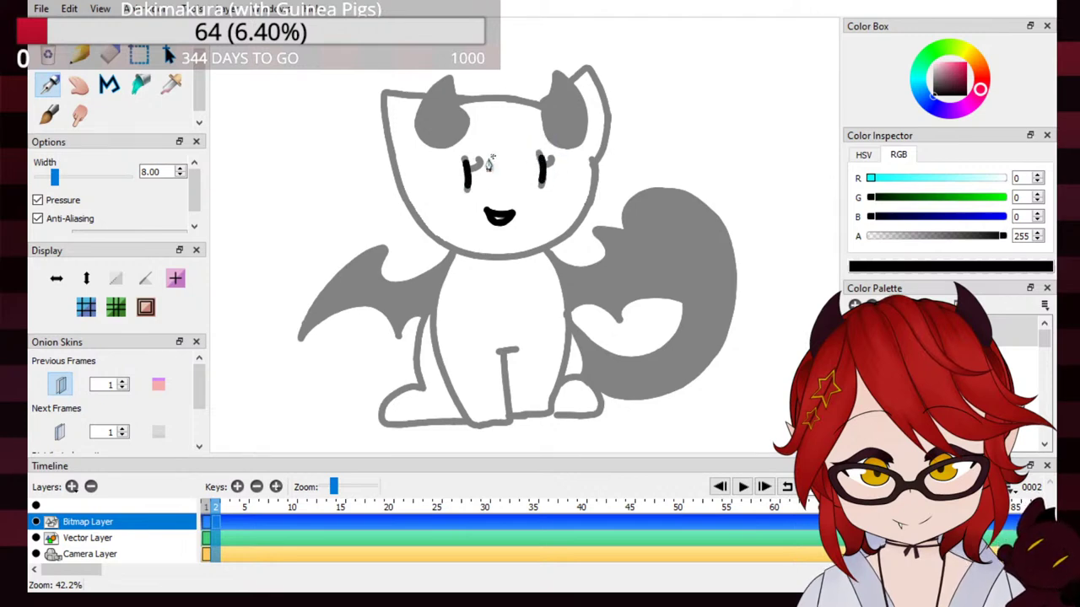
left_click_drag(469, 167, 557, 163)
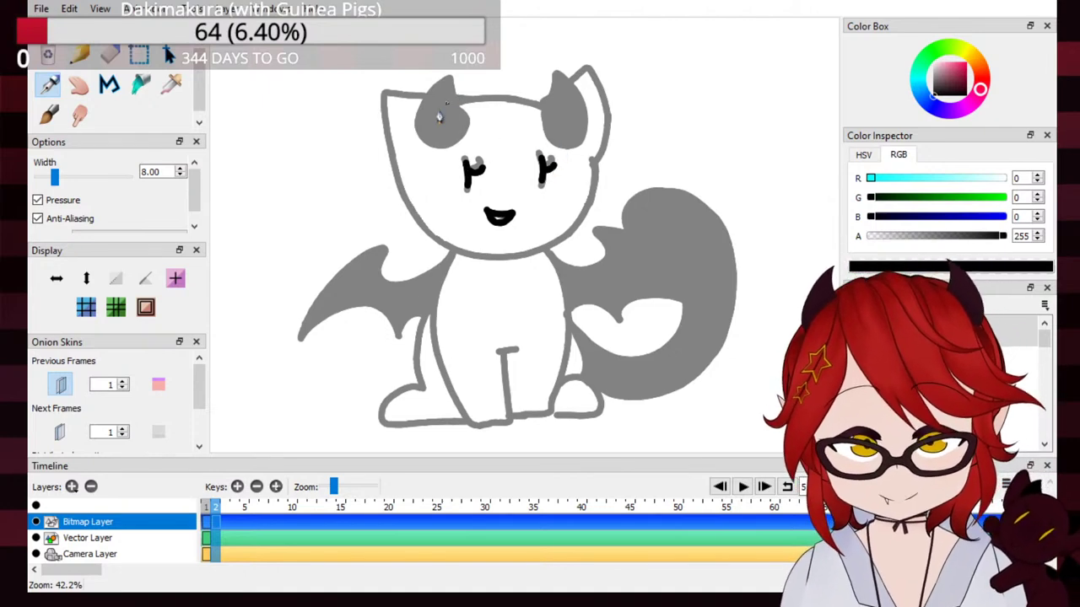
Step: Draw the head outline with both ears on frame 2, following the onion skin with the ears spread slightly outward
mouse_move(444, 111)
left_mouse_down()
mouse_move(518, 100)
mouse_move(550, 115)
left_mouse_up()
key("ctrl+z")
key("ctrl+z")
left_click_drag(448, 111, 556, 112)
mouse_move(471, 101)
left_mouse_down()
mouse_move(380, 100)
mouse_move(396, 174)
mouse_move(431, 239)
mouse_move(469, 251)
left_mouse_up()
mouse_move(533, 112)
left_mouse_down()
mouse_move(595, 74)
mouse_move(608, 101)
mouse_move(610, 137)
mouse_move(588, 198)
mouse_move(543, 258)
left_mouse_up()
left_click_drag(458, 250, 554, 244)
key("ctrl+z")
mouse_move(456, 249)
left_mouse_down()
mouse_move(522, 259)
mouse_move(558, 242)
left_mouse_up()
key("e")
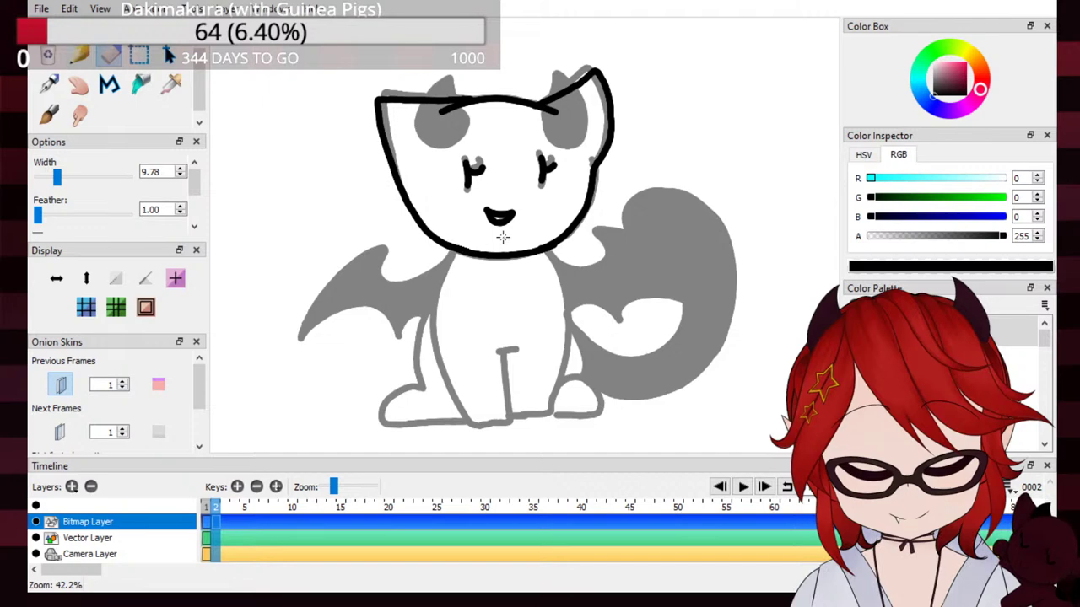
Step: Trace the cat's torso and both front legs on frame 2 from the onion skin
left_click(49, 83)
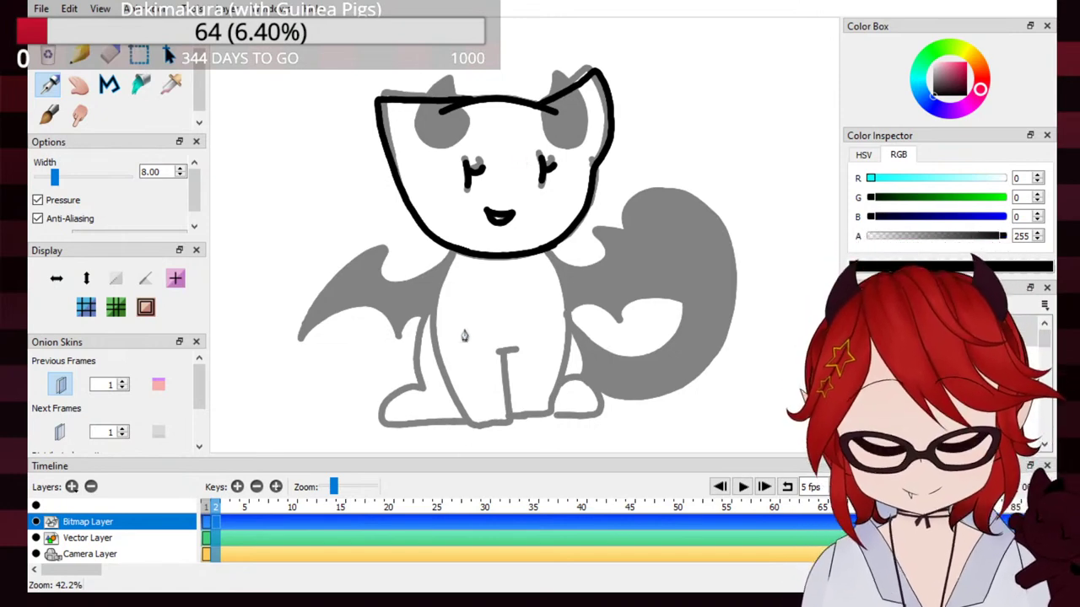
mouse_move(454, 251)
left_mouse_down()
mouse_move(435, 342)
mouse_move(483, 424)
left_mouse_up()
key("ctrl+z")
mouse_move(455, 252)
left_mouse_down()
mouse_move(446, 395)
mouse_move(479, 432)
mouse_move(470, 426)
mouse_move(508, 425)
mouse_move(520, 351)
left_mouse_up()
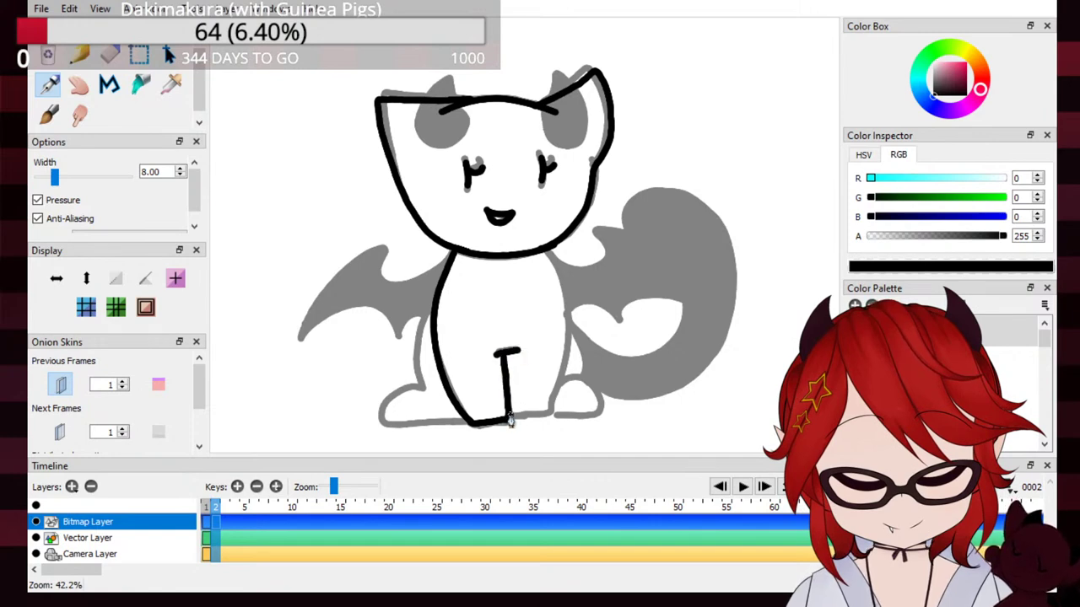
mouse_move(512, 424)
left_mouse_down()
mouse_move(551, 417)
mouse_move(565, 369)
left_mouse_up()
key("ctrl+z")
mouse_move(544, 253)
left_mouse_down()
mouse_move(565, 314)
mouse_move(552, 415)
left_mouse_up()
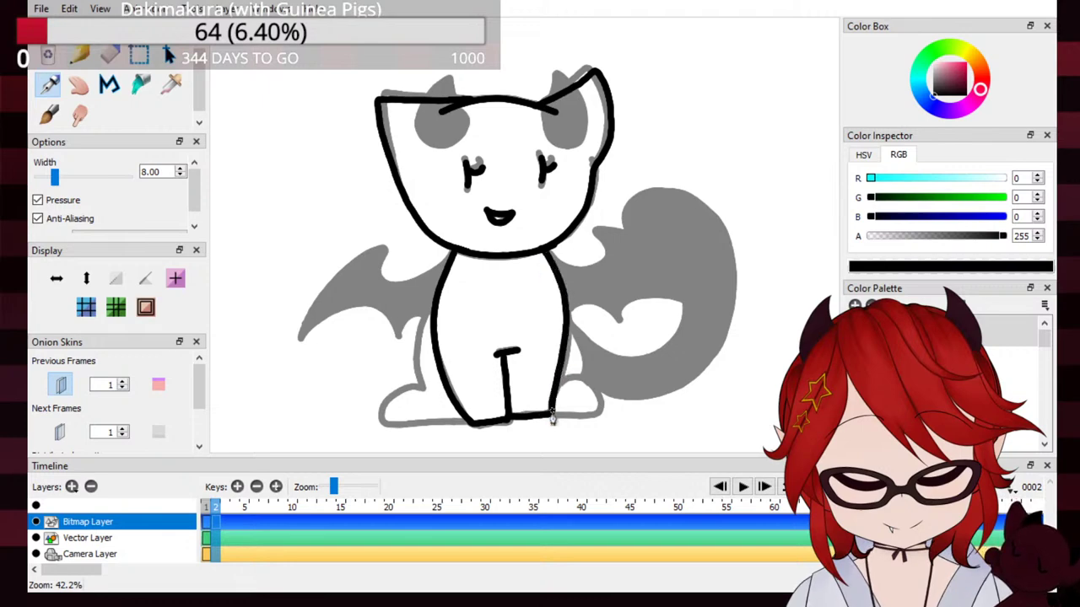
mouse_move(565, 324)
left_mouse_down()
mouse_move(581, 366)
mouse_move(576, 386)
mouse_move(556, 394)
mouse_move(574, 385)
mouse_move(595, 402)
mouse_move(595, 419)
mouse_move(554, 420)
mouse_move(587, 390)
mouse_move(597, 414)
mouse_move(553, 416)
left_mouse_up()
key("ctrl+z")
mouse_move(440, 285)
left_mouse_down()
mouse_move(420, 343)
mouse_move(421, 393)
mouse_move(392, 400)
mouse_move(382, 420)
mouse_move(471, 421)
left_mouse_up()
Step: Outline both bat wings and the hind legs on frame 2, drawing the left wing's tip slightly further in
mouse_move(450, 263)
left_mouse_down()
mouse_move(418, 283)
mouse_move(381, 283)
mouse_move(384, 254)
mouse_move(320, 318)
mouse_move(318, 346)
mouse_move(357, 308)
mouse_move(390, 321)
mouse_move(399, 339)
mouse_move(429, 314)
left_mouse_up()
mouse_move(555, 263)
left_mouse_down()
mouse_move(590, 267)
mouse_move(602, 239)
mouse_move(644, 249)
mouse_move(672, 286)
left_mouse_up()
key("ctrl+z")
mouse_move(557, 268)
left_mouse_down()
mouse_move(604, 263)
mouse_move(601, 236)
mouse_move(668, 284)
mouse_move(682, 318)
mouse_move(630, 301)
mouse_move(609, 325)
mouse_move(570, 309)
left_mouse_up()
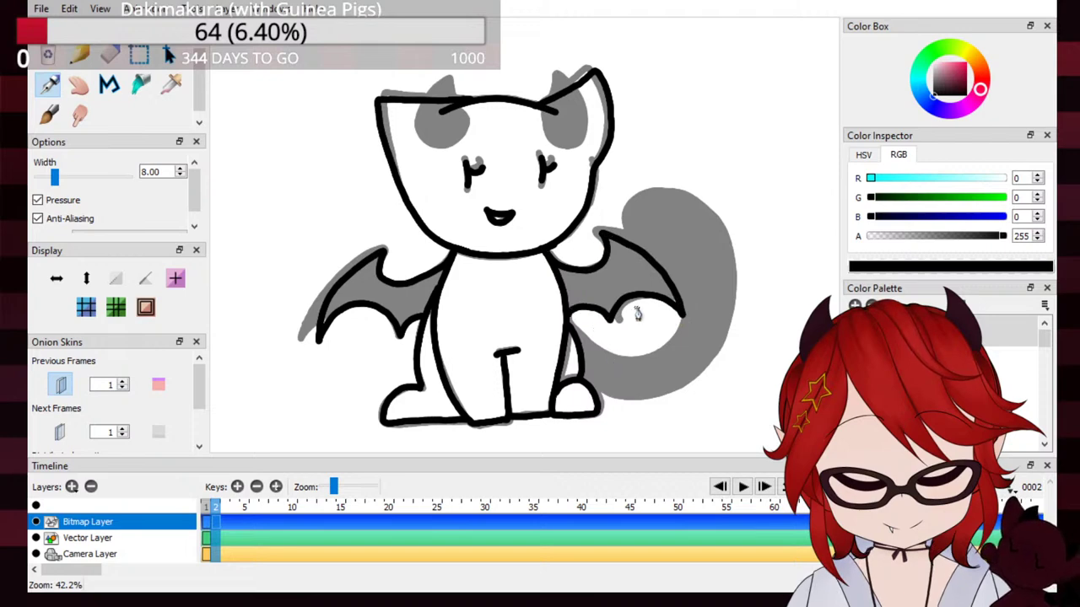
Step: Trace the outlines of both horns on frame 2 over the onion skin
mouse_move(467, 124)
left_mouse_down()
mouse_move(451, 80)
mouse_move(418, 126)
mouse_move(433, 150)
mouse_move(466, 134)
left_mouse_up()
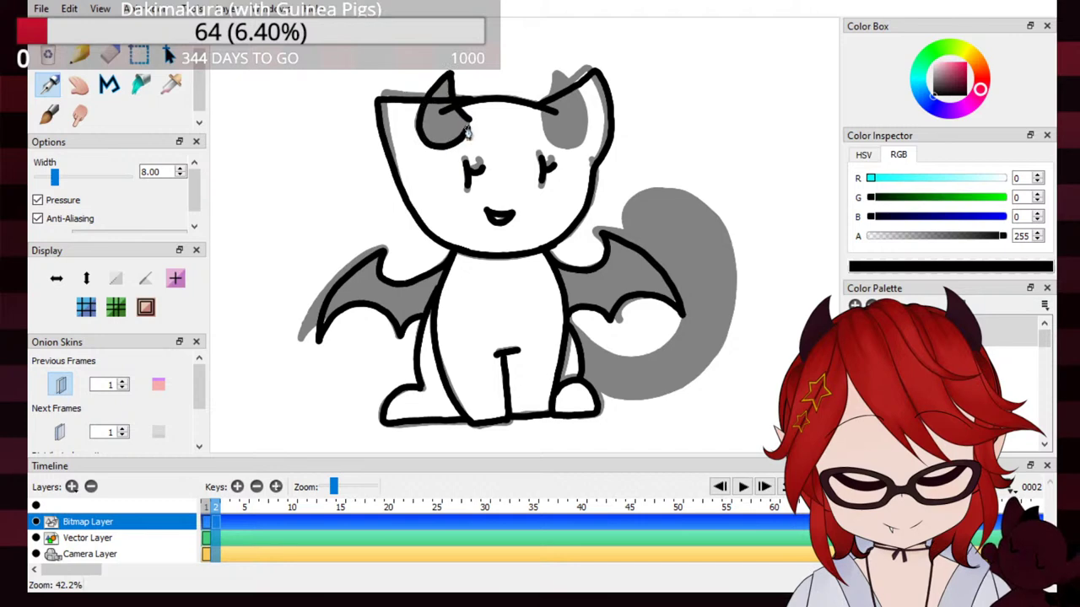
mouse_move(542, 112)
left_mouse_down()
mouse_move(554, 72)
mouse_move(586, 112)
mouse_move(542, 112)
mouse_move(556, 80)
mouse_move(583, 101)
mouse_move(588, 125)
mouse_move(582, 143)
mouse_move(547, 134)
left_mouse_up()
key("ctrl+z")
key("ctrl+z")
key("ctrl+z")
mouse_move(555, 81)
left_mouse_down()
mouse_move(577, 98)
mouse_move(588, 131)
mouse_move(582, 153)
mouse_move(545, 128)
left_mouse_up()
key("ctrl+z")
left_click_drag(545, 125, 575, 143)
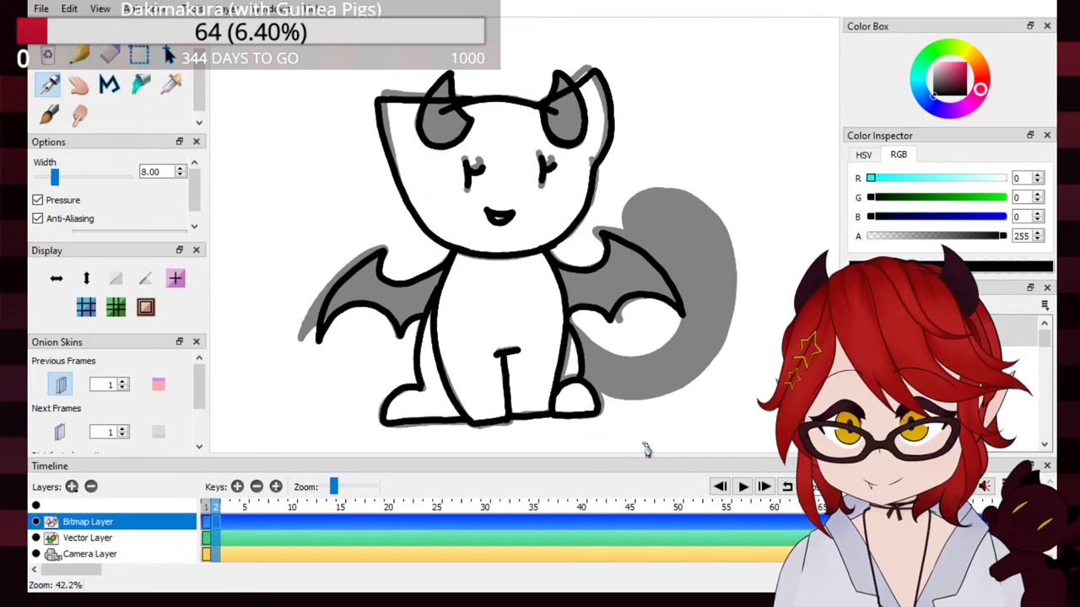
mouse_move(571, 331)
left_mouse_down()
mouse_move(603, 361)
mouse_move(633, 366)
left_mouse_up()
key("ctrl+z")
mouse_move(570, 327)
left_mouse_down()
mouse_move(644, 367)
mouse_move(674, 341)
mouse_move(670, 261)
mouse_move(643, 204)
left_mouse_up()
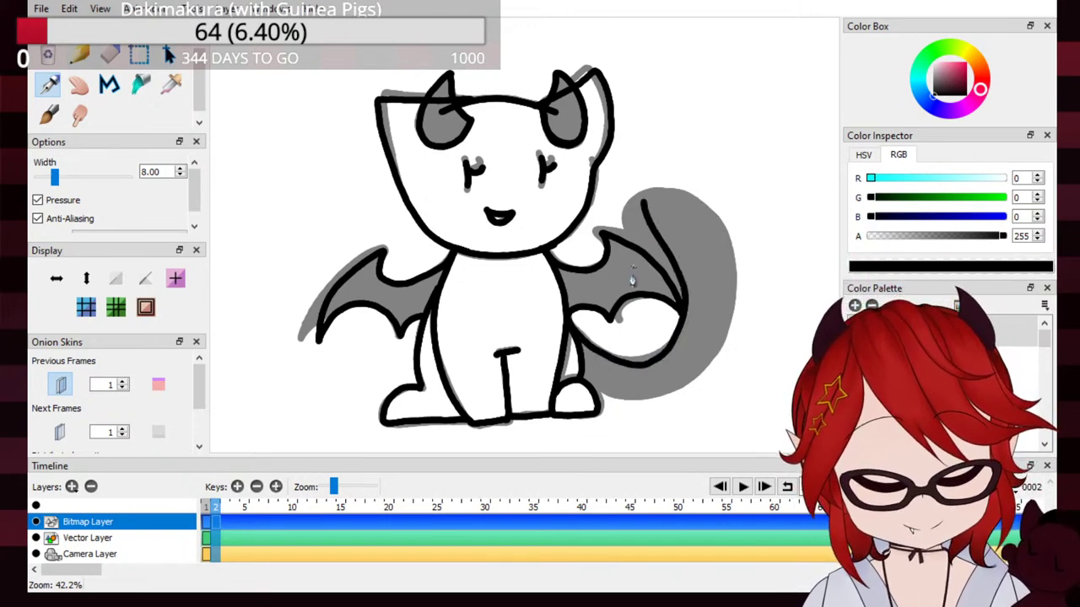
key("ctrl+z")
mouse_move(562, 317)
left_mouse_down()
mouse_move(616, 361)
mouse_move(640, 365)
left_mouse_up()
key("ctrl+z")
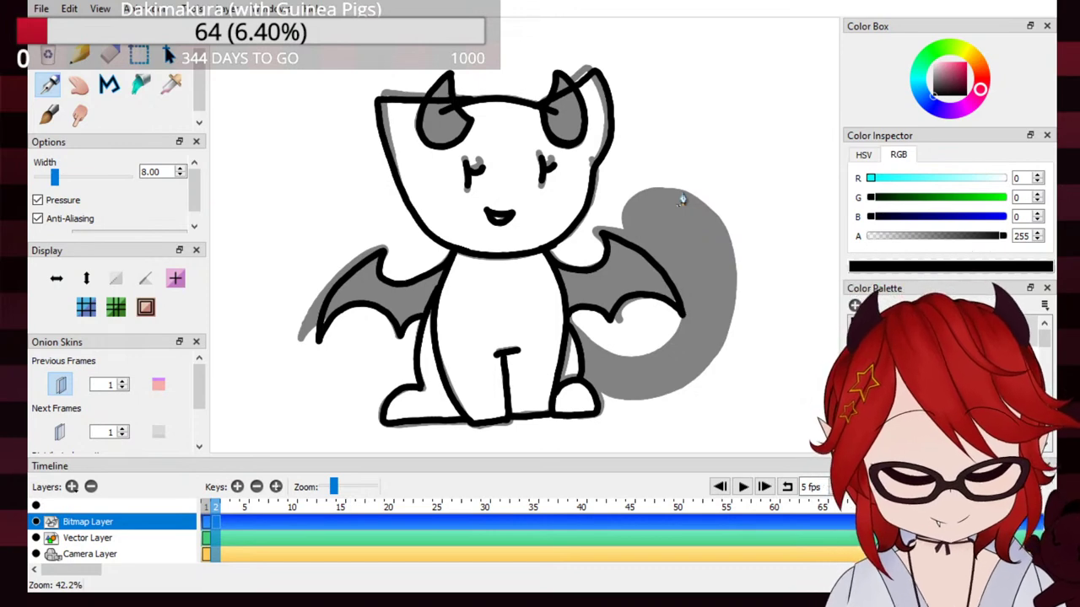
mouse_move(576, 335)
left_mouse_down()
mouse_move(640, 363)
mouse_move(676, 319)
mouse_move(643, 249)
mouse_move(685, 189)
mouse_move(682, 388)
left_mouse_up()
key("ctrl+z")
mouse_move(570, 320)
left_mouse_down()
mouse_move(598, 356)
mouse_move(633, 366)
mouse_move(677, 342)
mouse_move(680, 302)
mouse_move(657, 239)
mouse_move(673, 202)
mouse_move(705, 216)
mouse_move(727, 247)
mouse_move(731, 314)
left_mouse_up()
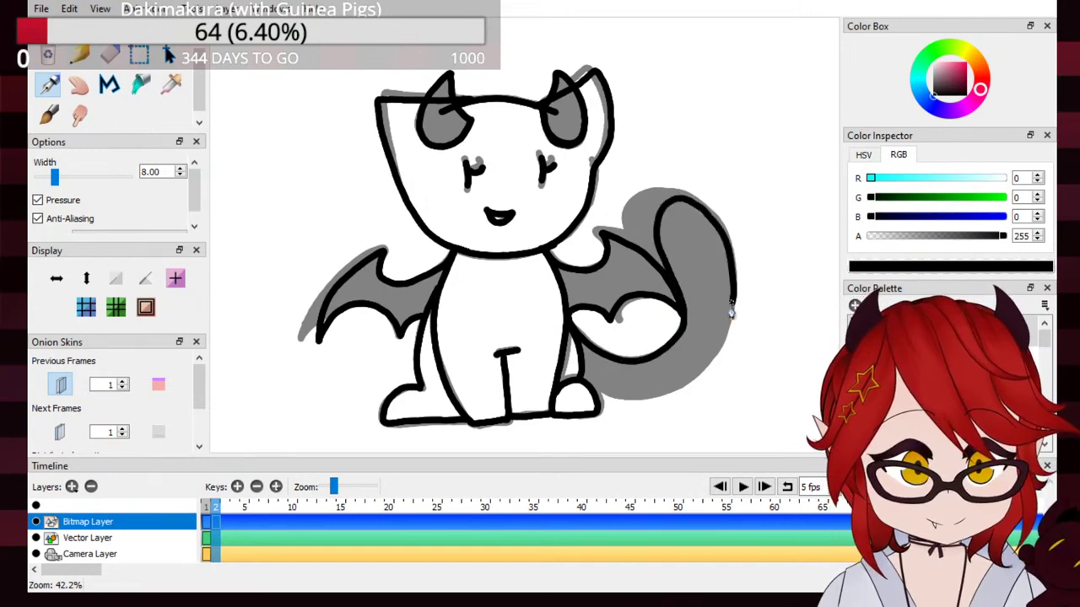
key("ctrl+z")
Step: Draw the curled tail's outline on frame 2, from the right hind leg around behind the right wing
mouse_move(574, 333)
left_mouse_down()
mouse_move(606, 362)
mouse_move(648, 361)
mouse_move(676, 334)
mouse_move(667, 286)
mouse_move(636, 241)
mouse_move(651, 196)
mouse_move(682, 198)
mouse_move(712, 224)
mouse_move(733, 311)
mouse_move(708, 371)
mouse_move(643, 400)
mouse_move(582, 382)
left_mouse_up()
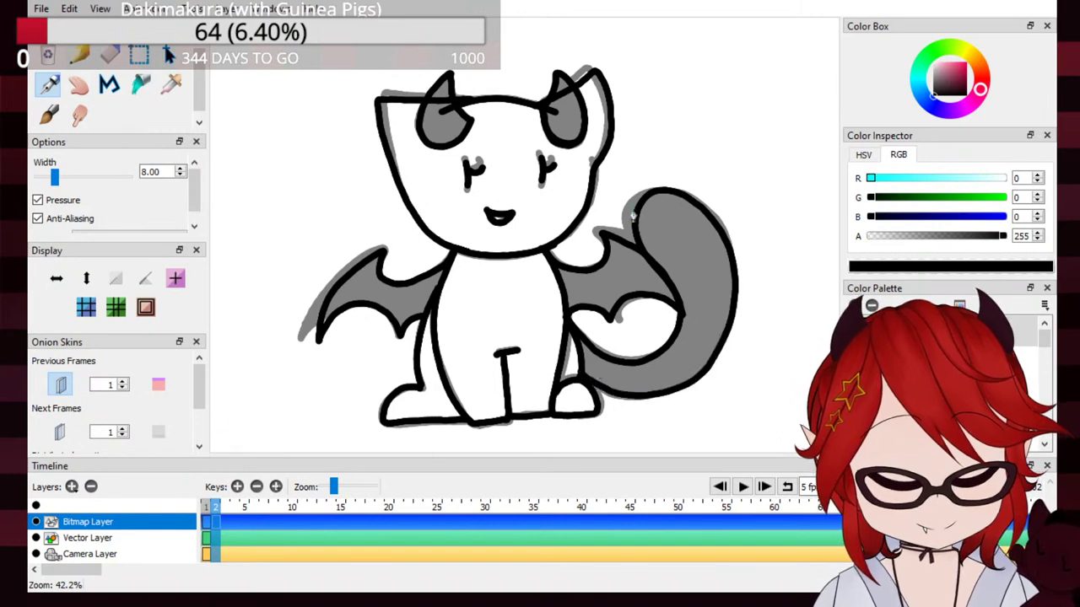
mouse_move(573, 334)
left_mouse_down()
mouse_move(666, 367)
mouse_move(614, 363)
mouse_move(643, 366)
mouse_move(677, 352)
left_mouse_up()
key("ctrl+z")
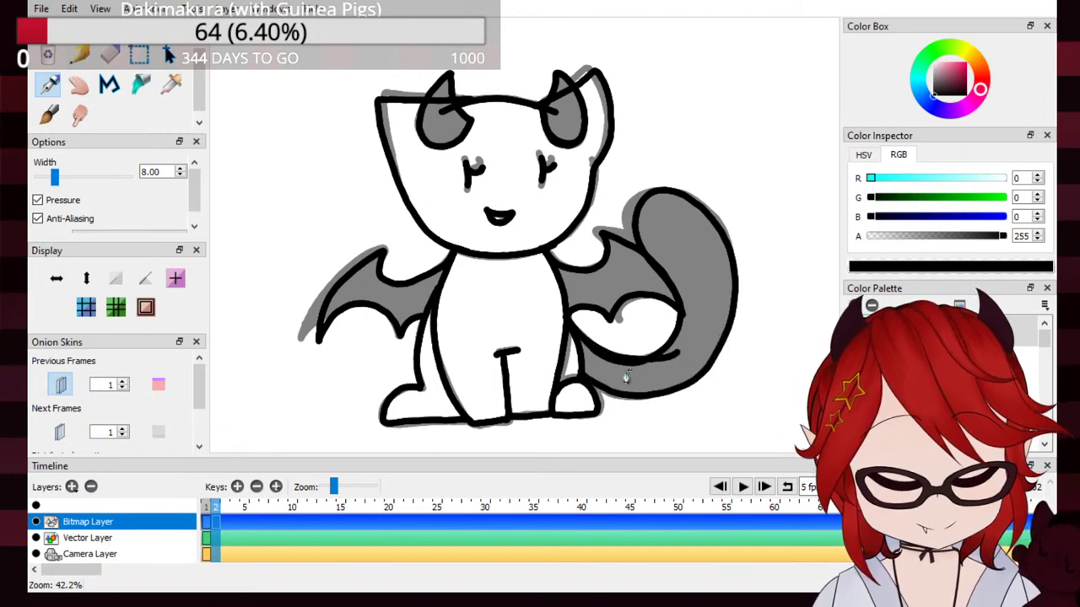
left_click_drag(582, 384, 652, 398)
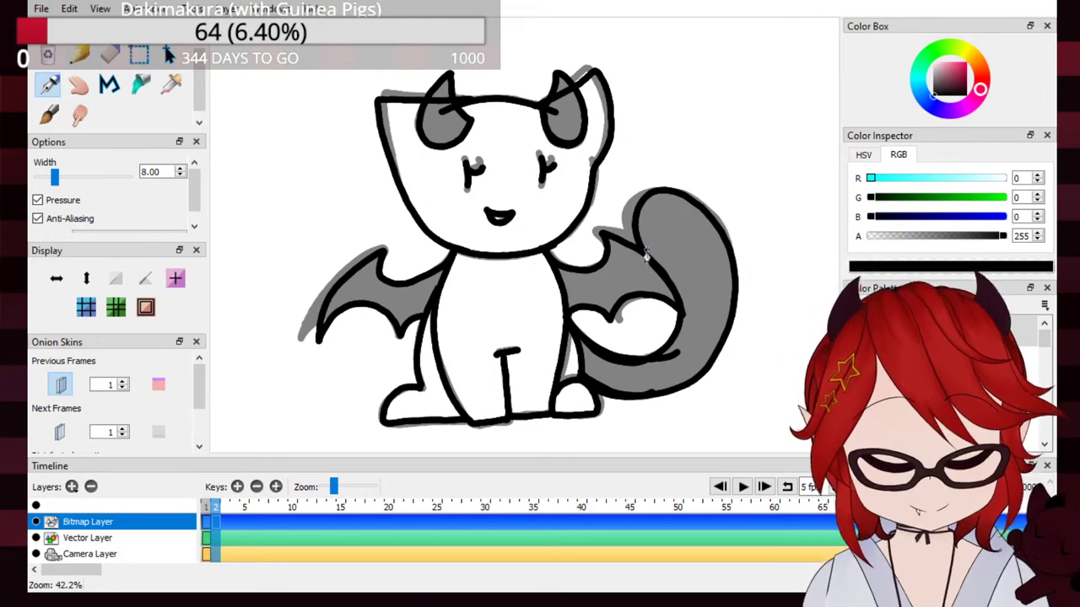
Step: Thicken the tail's outline around its curled tip and along the upper outer edge
left_click_drag(646, 260, 652, 191)
key("ctrl+z")
mouse_move(648, 257)
left_mouse_down()
mouse_move(670, 199)
mouse_move(663, 212)
mouse_move(661, 199)
mouse_move(639, 199)
mouse_move(655, 260)
left_mouse_up()
key("ctrl+z")
left_click_drag(640, 202, 641, 238)
left_click_drag(668, 193, 725, 230)
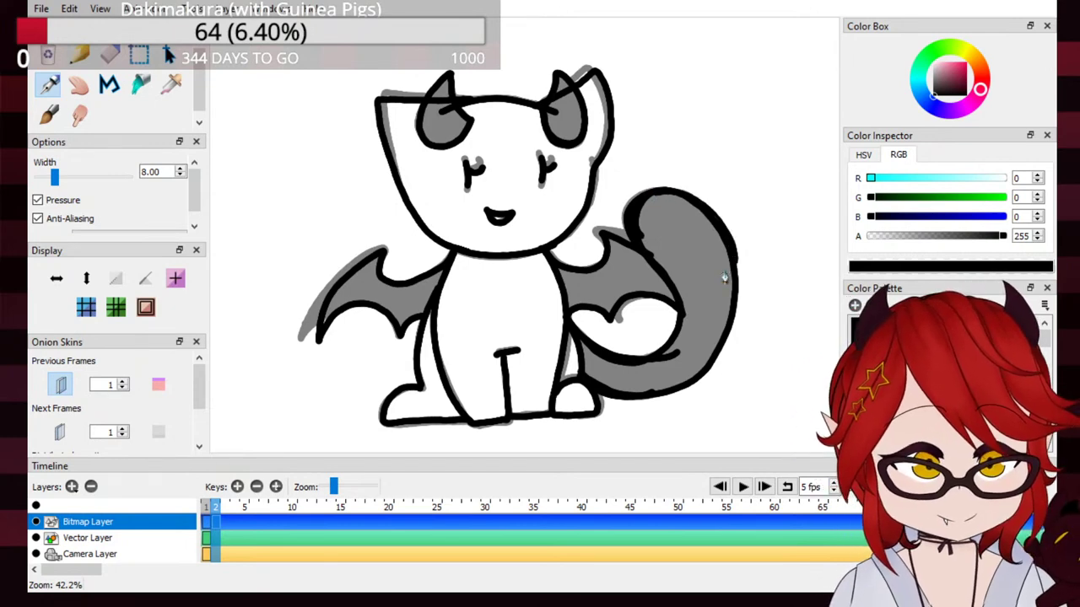
mouse_move(662, 196)
left_mouse_down()
mouse_move(718, 232)
mouse_move(707, 267)
mouse_move(658, 201)
mouse_move(700, 209)
mouse_move(716, 300)
left_mouse_up()
key("ctrl+z")
left_click_drag(715, 219, 727, 298)
key("ctrl+z")
key("ctrl+z")
left_click_drag(672, 194, 725, 291)
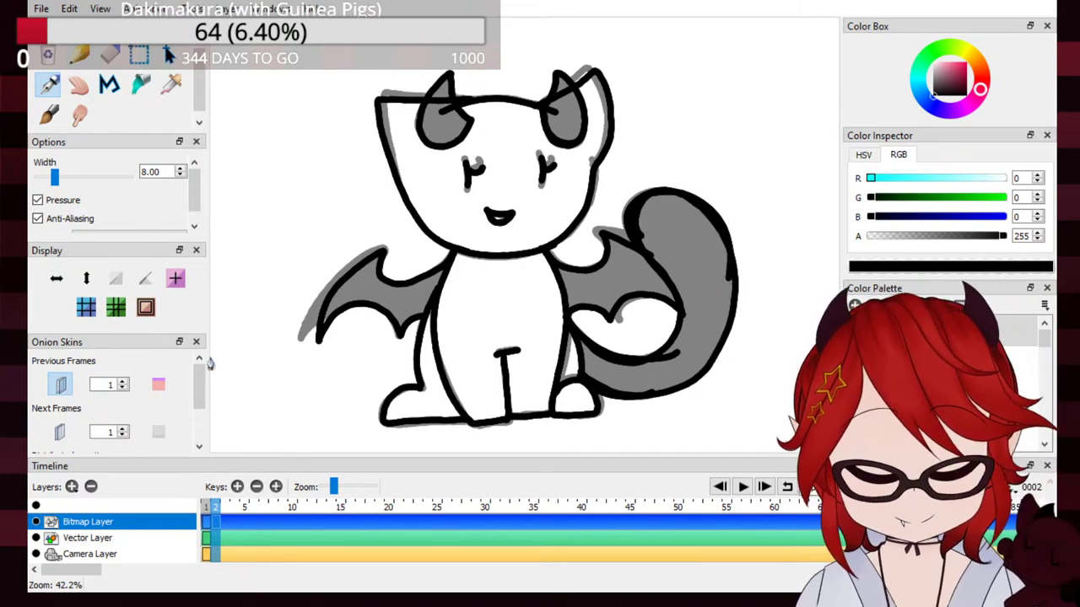
Step: Fill both horns on frame 2 with black, including the left horn's tip
left_click(111, 55)
left_click(140, 85)
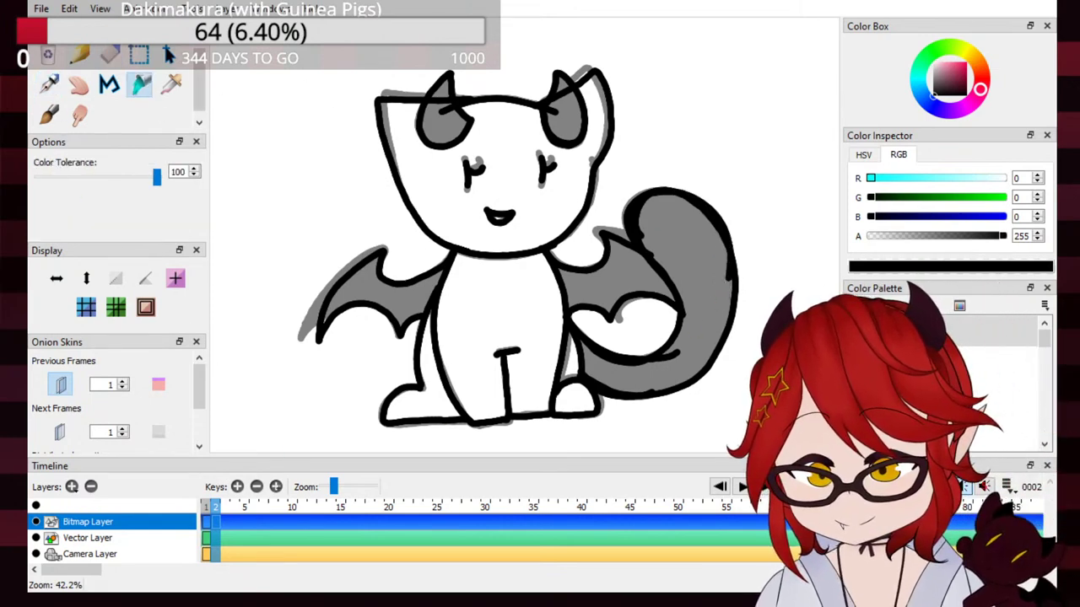
left_click(445, 122)
left_click(567, 108)
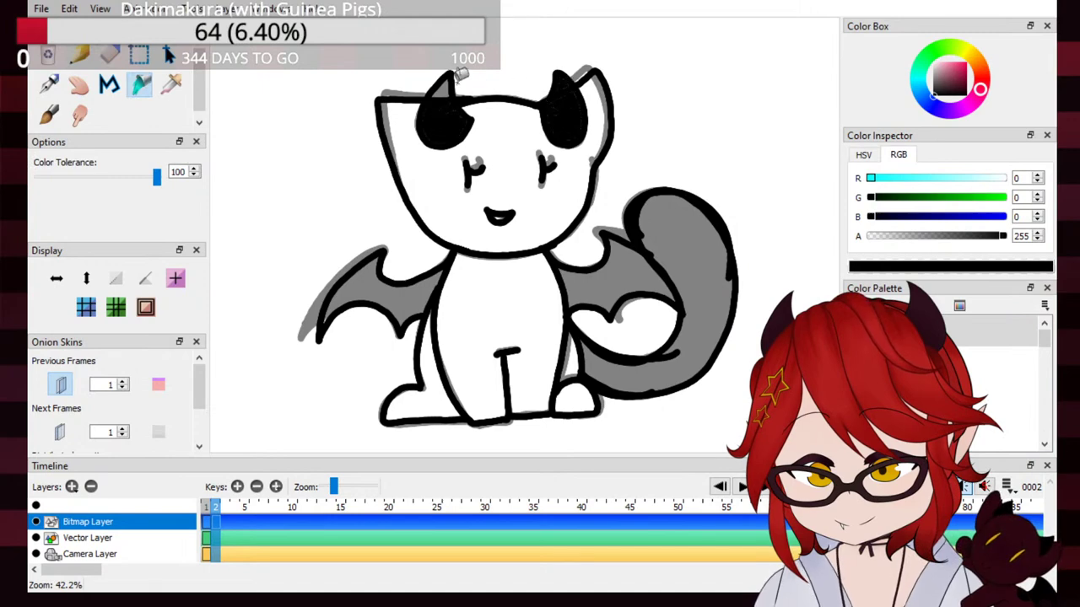
key("p")
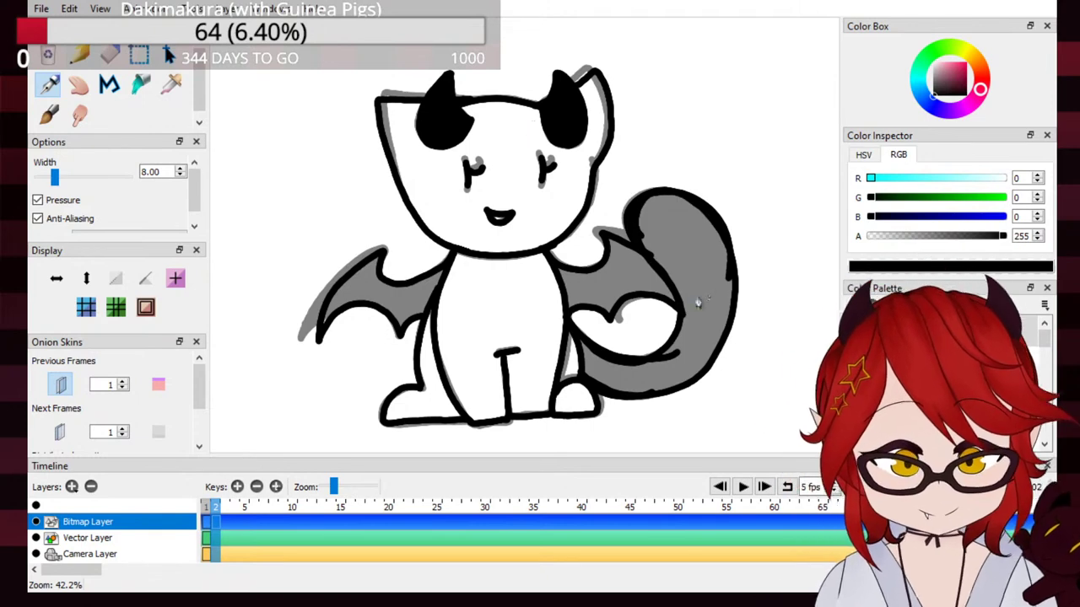
Step: Fill both bat wings and the curled tail on frame 2 with black
left_click(141, 83)
left_click(402, 299)
left_click(627, 269)
left_click(684, 249)
left_click(107, 62)
left_click(141, 84)
left_click(328, 313)
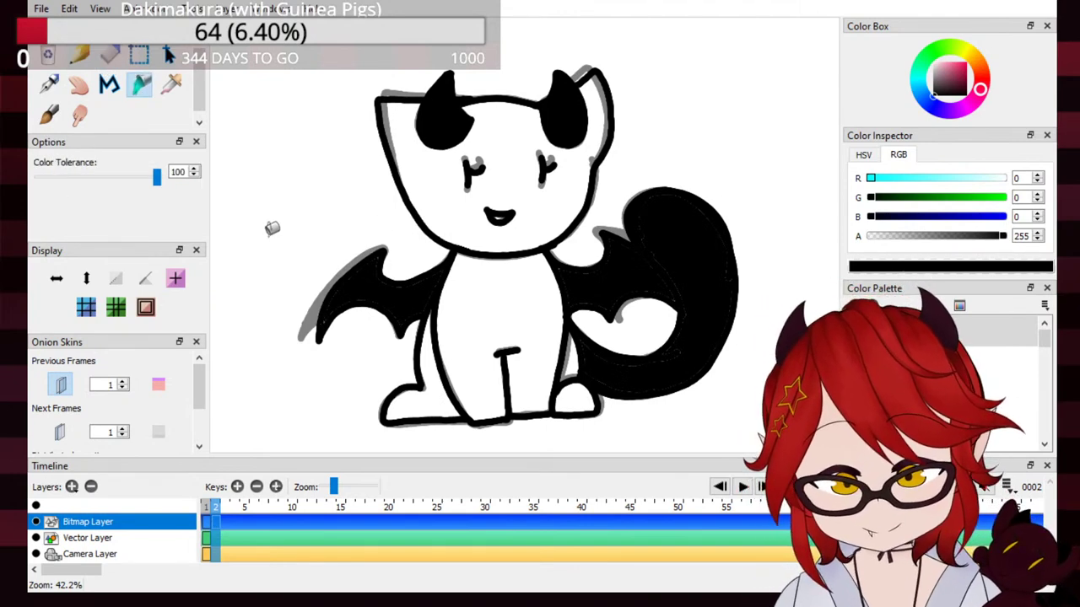
left_click(48, 83)
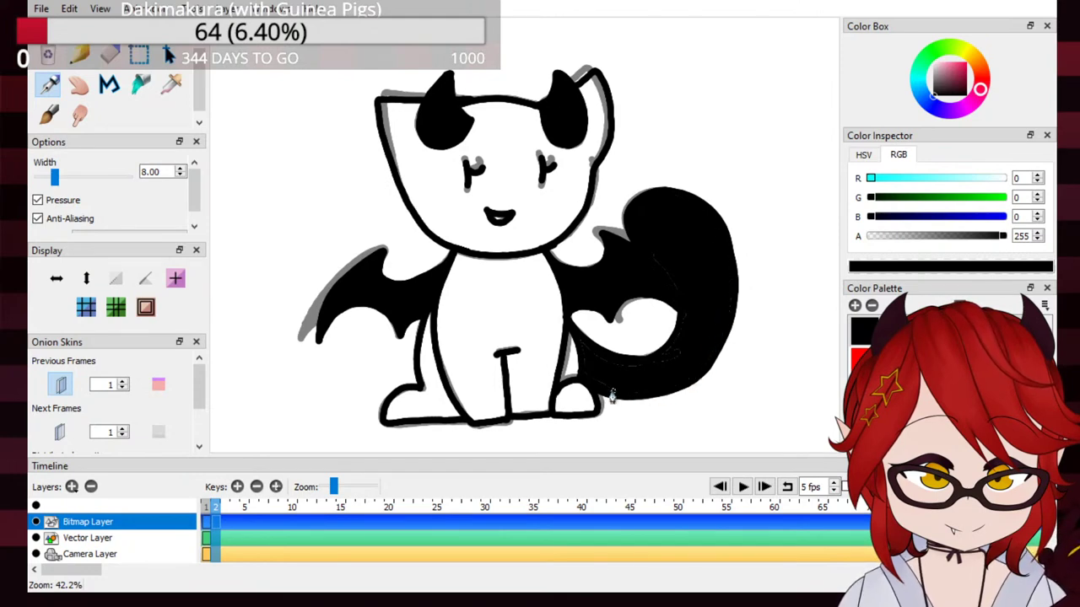
Step: Touch up the remaining gaps in the tail's black fill on frame 2
left_click_drag(615, 369, 649, 364)
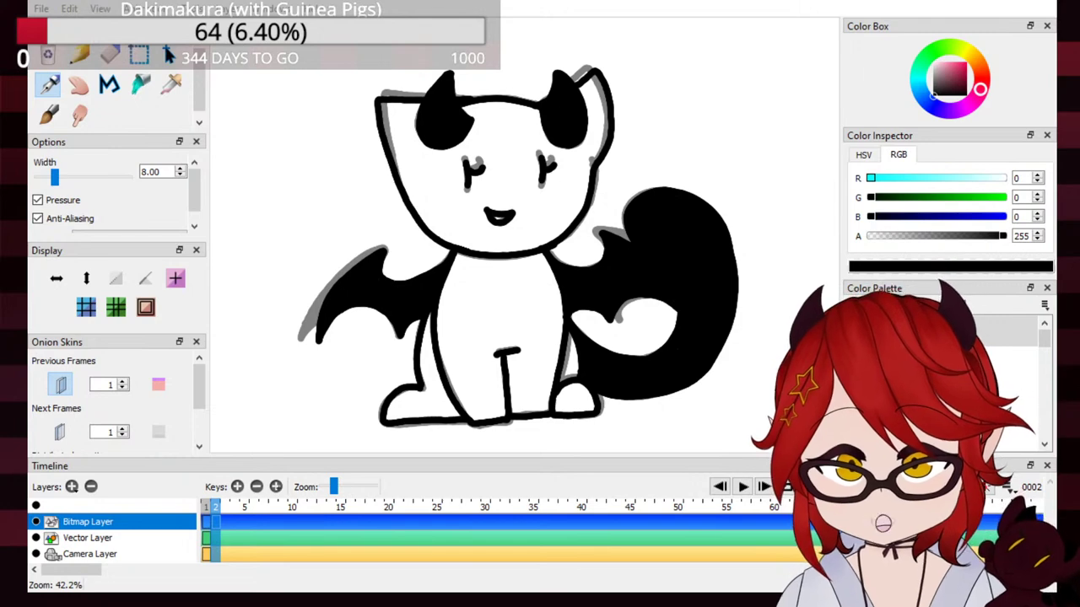
key("h")
mouse_move(666, 234)
left_mouse_down()
mouse_move(661, 211)
mouse_move(657, 235)
left_mouse_up()
key("p")
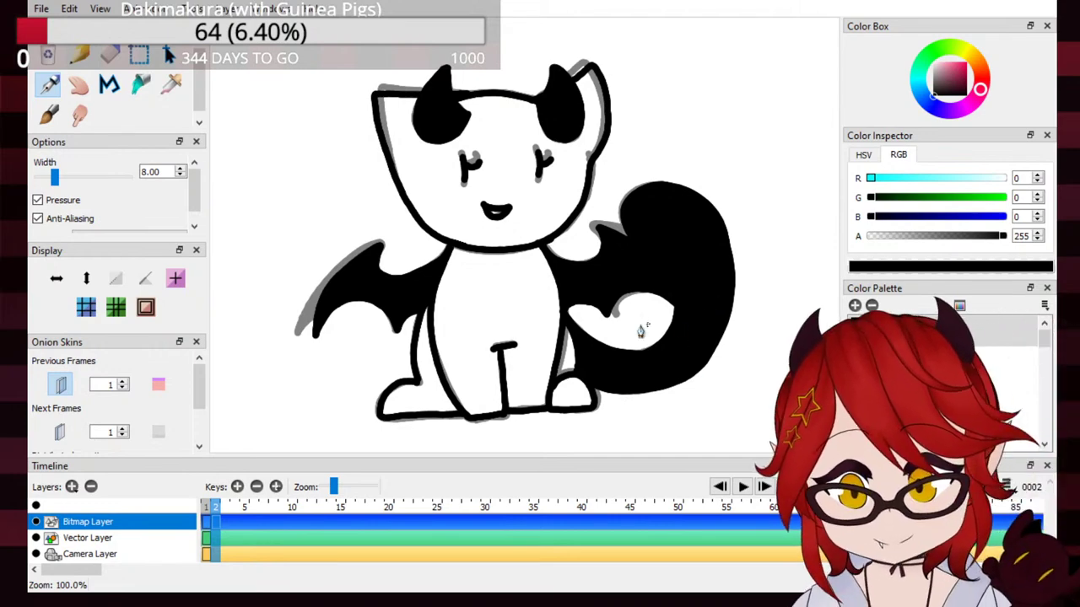
Step: Add a keyframe on frame 3 and draw the top of the cat's head and its right ear over the onion skin
left_click(237, 487)
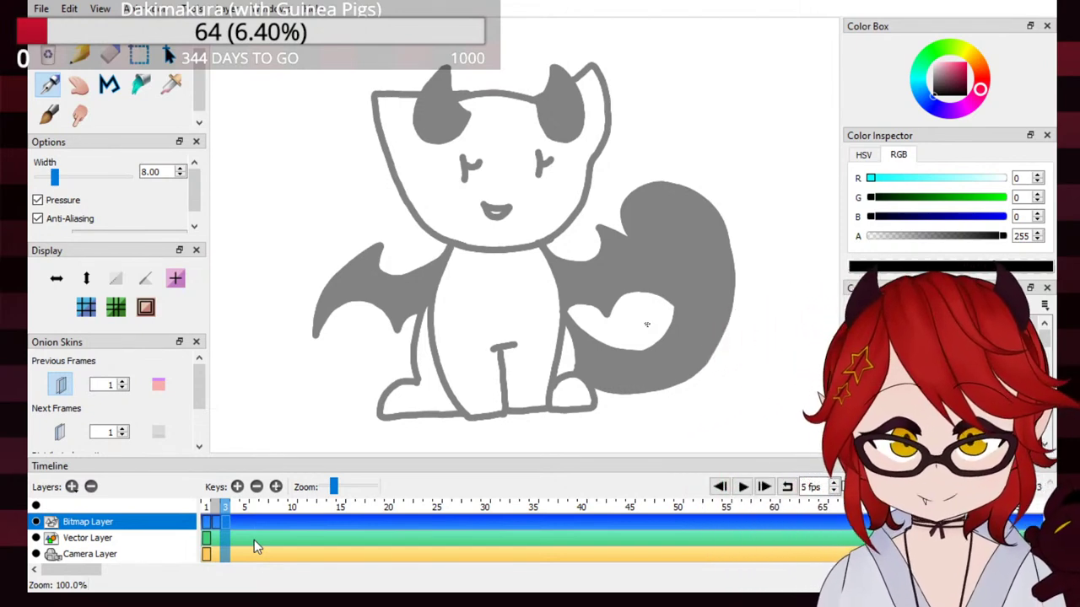
left_click_drag(423, 119, 554, 125)
key("ctrl+z")
mouse_move(434, 113)
left_mouse_down()
mouse_move(554, 120)
mouse_move(464, 98)
mouse_move(558, 109)
mouse_move(440, 103)
mouse_move(553, 109)
mouse_move(612, 76)
mouse_move(588, 166)
left_mouse_up()
key("ctrl+z")
key("ctrl+z")
key("ctrl+z")
mouse_move(459, 97)
left_mouse_down()
mouse_move(387, 102)
mouse_move(384, 128)
mouse_move(394, 180)
mouse_move(451, 247)
left_mouse_up()
key("ctrl+z")
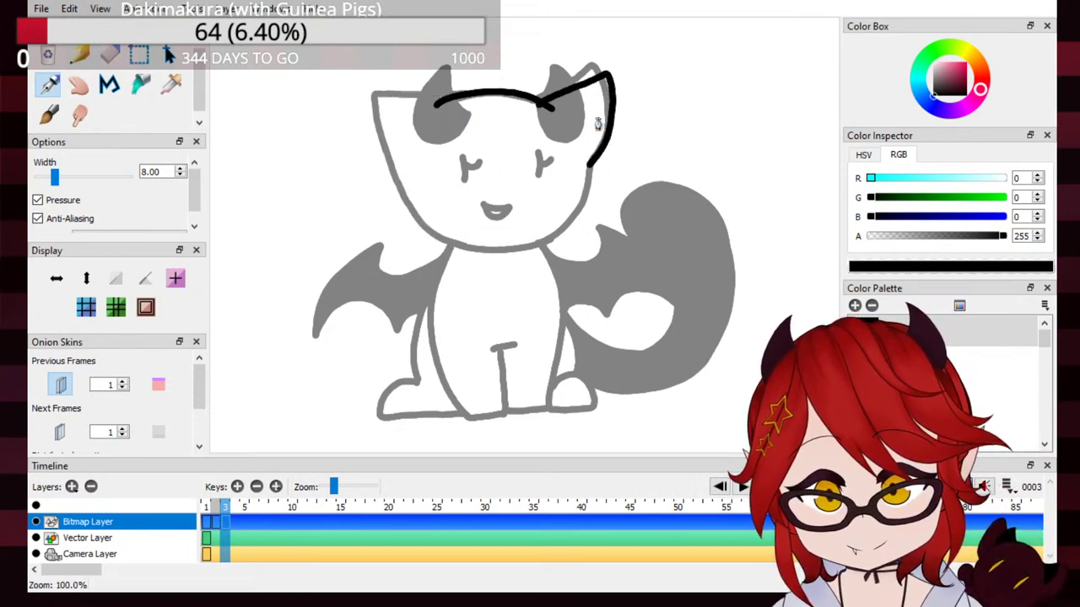
key("ctrl+z")
mouse_move(542, 106)
left_mouse_down()
mouse_move(600, 71)
mouse_move(608, 126)
mouse_move(589, 162)
left_mouse_up()
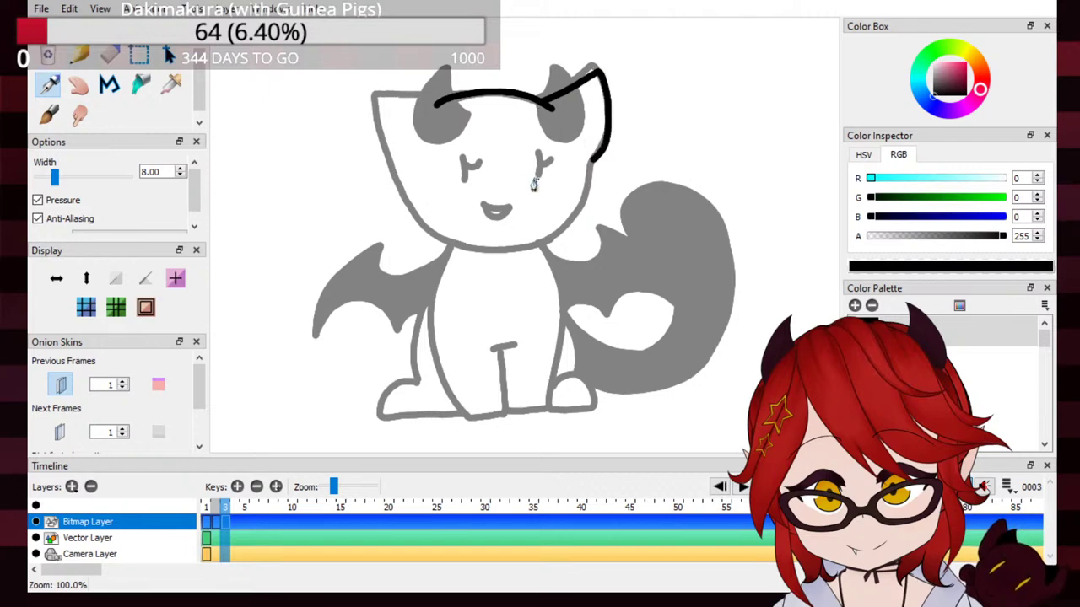
Step: Draw the cat's left ear and both sides of its face down towards the chin on frame 3
mouse_move(446, 102)
left_mouse_down()
mouse_move(388, 107)
mouse_move(372, 131)
mouse_move(401, 203)
mouse_move(440, 239)
mouse_move(475, 244)
left_mouse_up()
mouse_move(589, 165)
left_mouse_down()
mouse_move(569, 213)
mouse_move(582, 203)
mouse_move(530, 246)
left_mouse_up()
key("ctrl+z")
key("ctrl+z")
mouse_move(594, 162)
left_mouse_down()
mouse_move(577, 212)
mouse_move(547, 240)
left_mouse_up()
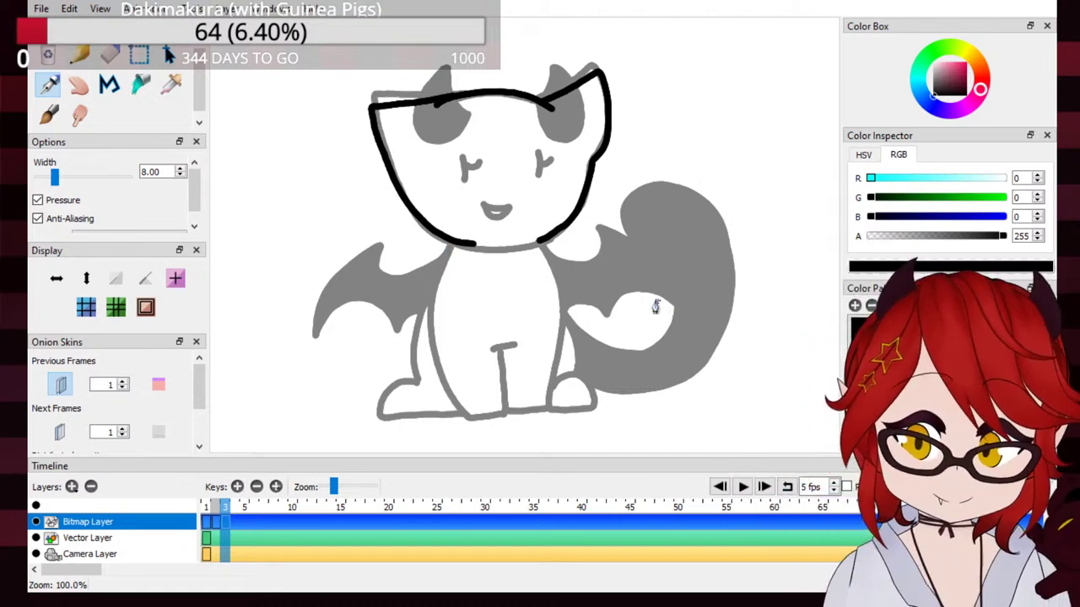
Step: Draw closed eyes, an open smiling mouth and the outlines of both horns on frame 3
mouse_move(481, 201)
left_mouse_down()
mouse_move(512, 216)
mouse_move(494, 226)
mouse_move(485, 203)
mouse_move(483, 223)
mouse_move(474, 178)
mouse_move(450, 180)
mouse_move(557, 178)
left_mouse_up()
key("ctrl+z")
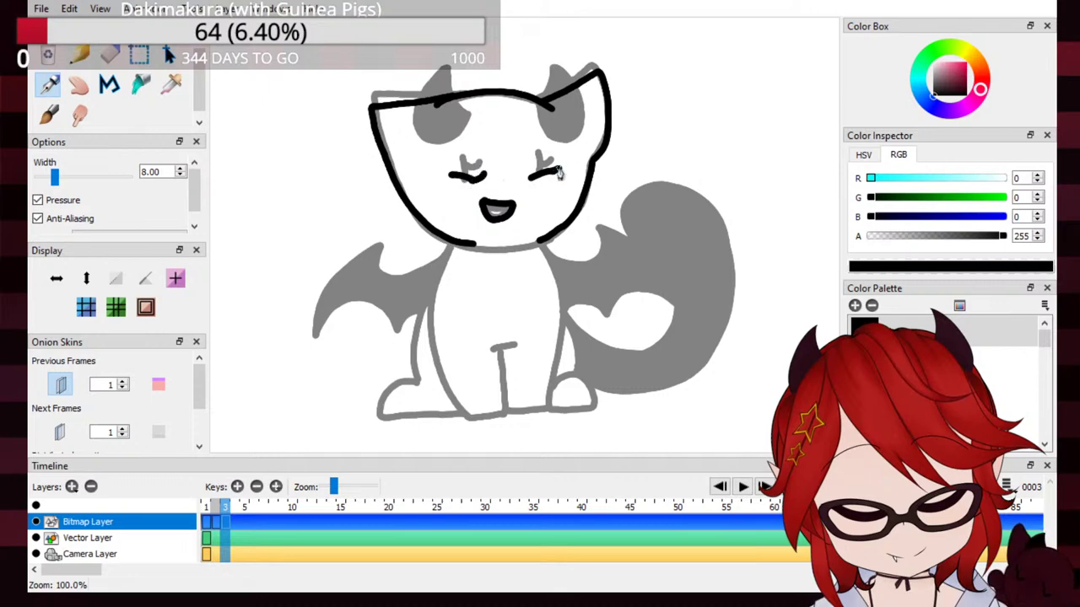
mouse_move(468, 114)
left_mouse_down()
mouse_move(451, 75)
mouse_move(468, 124)
mouse_move(440, 150)
mouse_move(423, 147)
mouse_move(412, 131)
mouse_move(448, 71)
left_mouse_up()
key("ctrl+z")
mouse_move(551, 70)
left_mouse_down()
mouse_move(537, 105)
mouse_move(560, 145)
mouse_move(578, 136)
mouse_move(560, 71)
left_mouse_up()
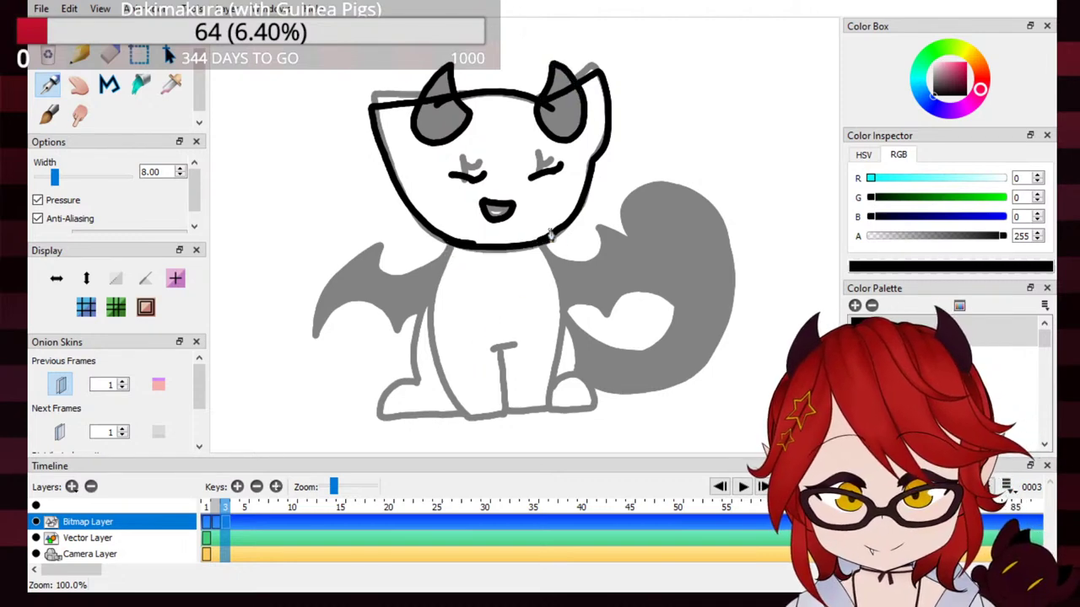
Step: Close the chin line on frame 3, erase the stray overlap at its left end and return to the Pen tool
key("ctrl+z")
left_click_drag(453, 240, 549, 239)
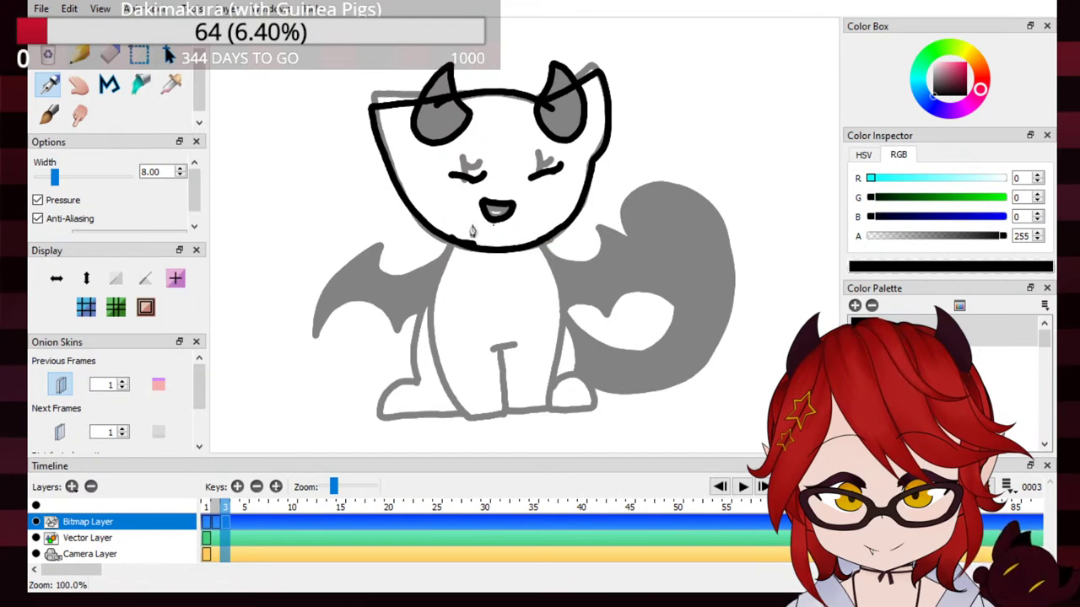
left_click(110, 56)
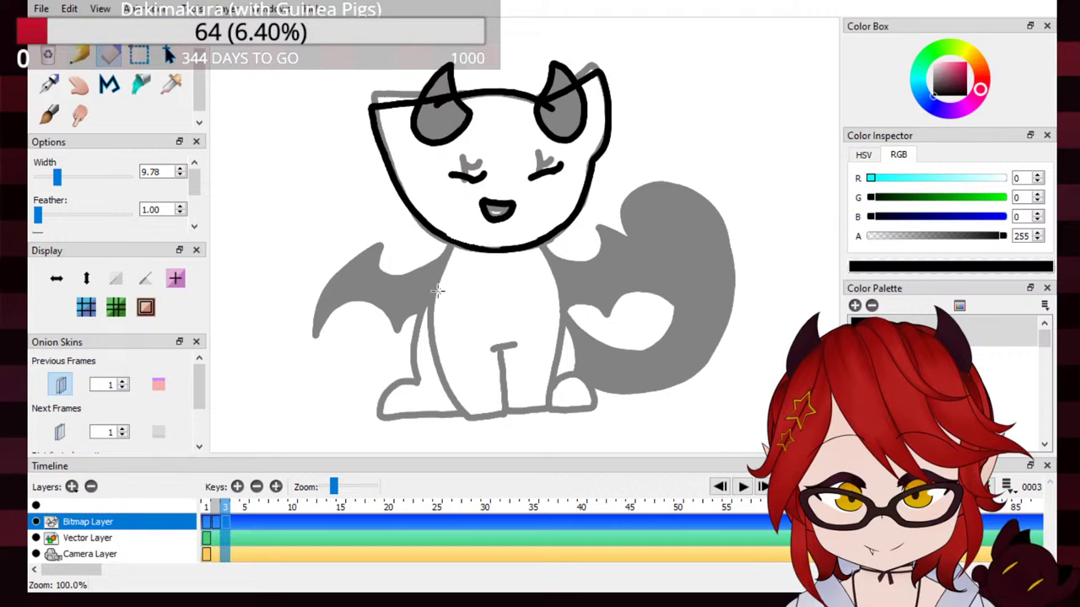
left_click(49, 84)
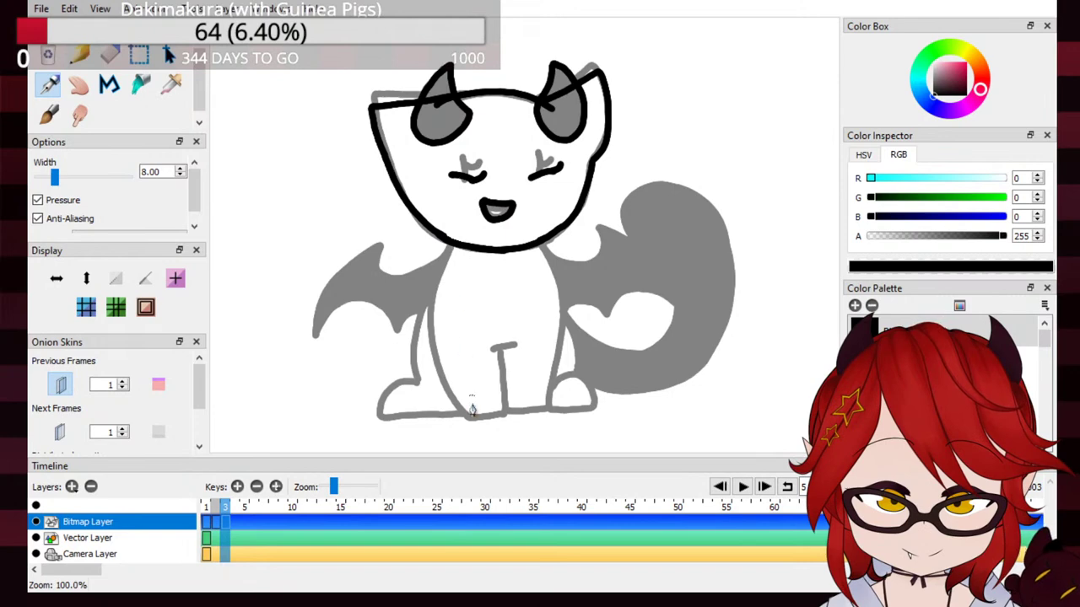
mouse_move(446, 253)
left_mouse_down()
mouse_move(434, 317)
mouse_move(446, 376)
mouse_move(468, 415)
left_mouse_up()
key("ctrl+z")
mouse_move(445, 251)
left_mouse_down()
mouse_move(436, 292)
mouse_move(442, 369)
mouse_move(470, 420)
mouse_move(442, 273)
mouse_move(438, 364)
mouse_move(466, 422)
left_mouse_up()
key("ctrl+z")
key("ctrl+z")
mouse_move(451, 251)
left_mouse_down()
mouse_move(439, 378)
mouse_move(469, 420)
left_mouse_up()
key("ctrl+z")
mouse_move(447, 246)
left_mouse_down()
mouse_move(431, 312)
mouse_move(436, 365)
mouse_move(469, 420)
mouse_move(433, 321)
mouse_move(447, 390)
mouse_move(471, 427)
left_mouse_up()
key("ctrl+z")
key("ctrl+z")
mouse_move(449, 247)
left_mouse_down()
mouse_move(438, 357)
mouse_move(469, 423)
left_mouse_up()
key("ctrl+z")
mouse_move(451, 251)
left_mouse_down()
mouse_move(435, 372)
mouse_move(461, 417)
mouse_move(441, 275)
mouse_move(438, 355)
mouse_move(467, 410)
mouse_move(436, 294)
mouse_move(447, 383)
mouse_move(474, 421)
left_mouse_up()
key("ctrl+z")
key("ctrl+z")
key("ctrl+z")
key("ctrl+z")
Step: Draw the cat's chest and both front legs on frame 3, including the dividing line between the legs
mouse_move(447, 250)
left_mouse_down()
mouse_move(431, 343)
mouse_move(469, 416)
left_mouse_up()
mouse_move(492, 350)
left_mouse_down()
mouse_move(519, 346)
mouse_move(501, 415)
mouse_move(472, 424)
mouse_move(533, 414)
mouse_move(552, 388)
left_mouse_up()
mouse_move(539, 244)
left_mouse_down()
mouse_move(558, 333)
mouse_move(549, 397)
left_mouse_up()
mouse_move(449, 251)
left_mouse_down()
mouse_move(393, 265)
mouse_move(384, 251)
left_mouse_up()
key("ctrl+z")
mouse_move(449, 250)
left_mouse_down()
mouse_move(401, 275)
mouse_move(384, 250)
mouse_move(344, 296)
mouse_move(332, 350)
mouse_move(356, 317)
mouse_move(388, 333)
mouse_move(418, 311)
left_mouse_up()
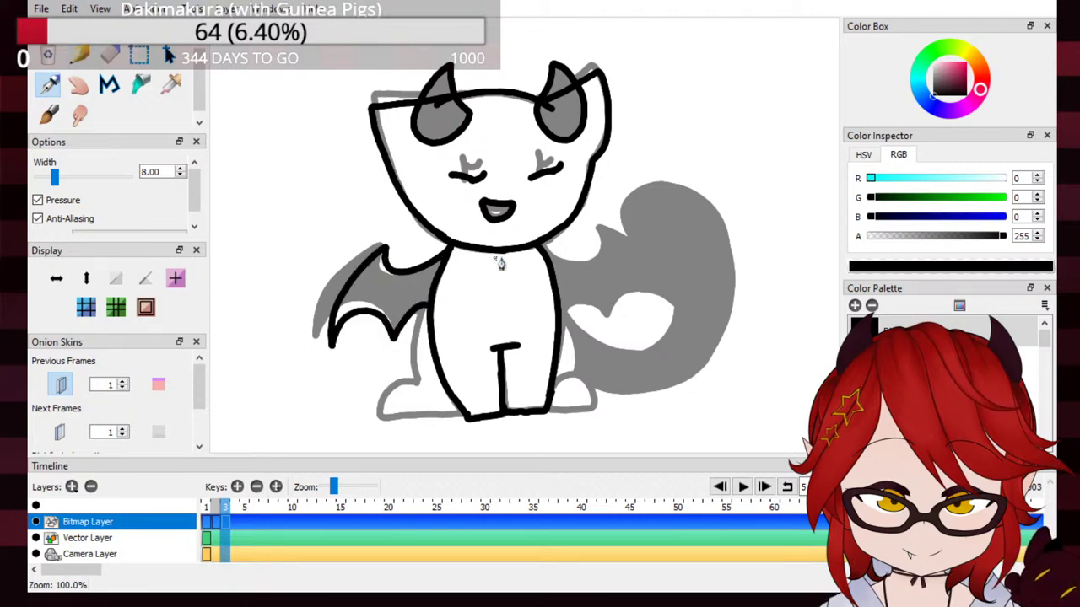
key("ctrl+z")
key("ctrl+z")
mouse_move(453, 246)
left_mouse_down()
mouse_move(414, 277)
mouse_move(379, 252)
mouse_move(327, 336)
mouse_move(330, 353)
mouse_move(338, 318)
mouse_move(372, 305)
mouse_move(394, 342)
mouse_move(426, 295)
mouse_move(378, 255)
mouse_move(338, 341)
mouse_move(359, 299)
left_mouse_up()
key("ctrl+z")
key("ctrl+z")
Step: Outline both bat wings folded inward on frame 3, thickening the left wing's scalloped lower edge
mouse_move(437, 264)
left_mouse_down()
mouse_move(385, 278)
mouse_move(378, 248)
mouse_move(336, 316)
mouse_move(348, 358)
mouse_move(384, 306)
mouse_move(397, 335)
mouse_move(428, 297)
left_mouse_up()
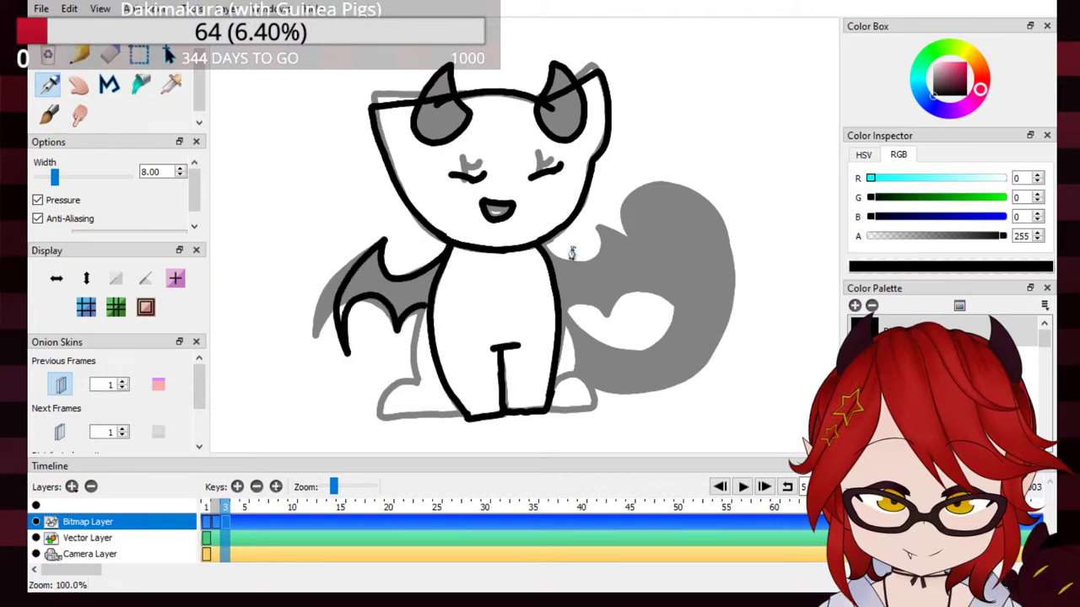
mouse_move(346, 349)
left_mouse_down()
mouse_move(395, 327)
mouse_move(393, 342)
mouse_move(405, 321)
left_mouse_up()
key("ctrl+z")
key("ctrl+z")
key("ctrl+z")
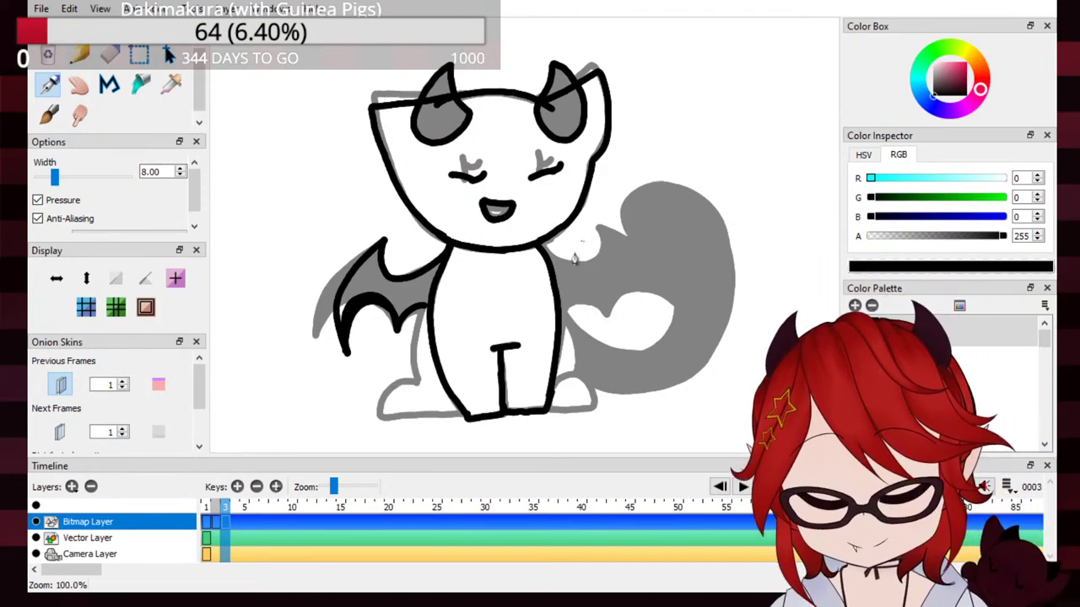
mouse_move(546, 258)
left_mouse_down()
mouse_move(596, 258)
mouse_move(598, 230)
mouse_move(656, 306)
mouse_move(664, 348)
mouse_move(604, 288)
mouse_move(597, 229)
mouse_move(653, 280)
mouse_move(657, 347)
mouse_move(592, 296)
mouse_move(584, 324)
mouse_move(560, 310)
left_mouse_up()
key("ctrl+z")
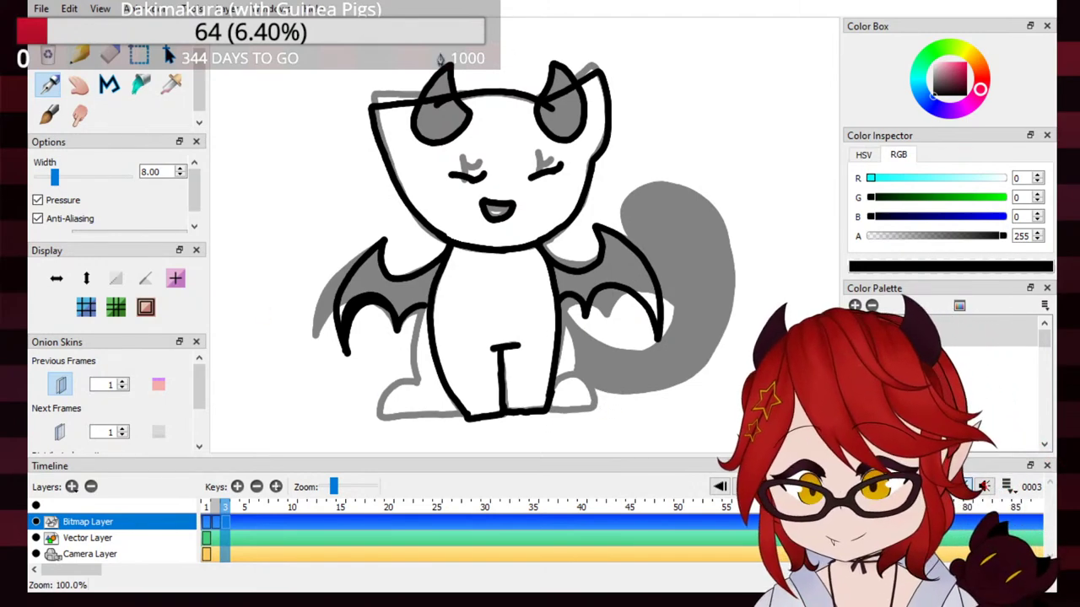
Step: Draw both hind legs and their feet beside the front legs on frame 3
left_click_drag(425, 307, 417, 387)
key("ctrl+z")
mouse_move(425, 307)
left_mouse_down()
mouse_move(416, 385)
mouse_move(391, 393)
mouse_move(379, 415)
mouse_move(467, 416)
left_mouse_up()
mouse_move(553, 381)
left_mouse_down()
mouse_move(593, 407)
mouse_move(549, 412)
mouse_move(566, 418)
mouse_move(566, 379)
mouse_move(587, 396)
mouse_move(583, 416)
mouse_move(553, 415)
mouse_move(555, 388)
mouse_move(579, 380)
mouse_move(592, 399)
mouse_move(584, 414)
mouse_move(555, 401)
mouse_move(568, 381)
mouse_move(590, 410)
mouse_move(549, 415)
left_mouse_up()
key("ctrl+z")
key("ctrl+z")
key("ctrl+z")
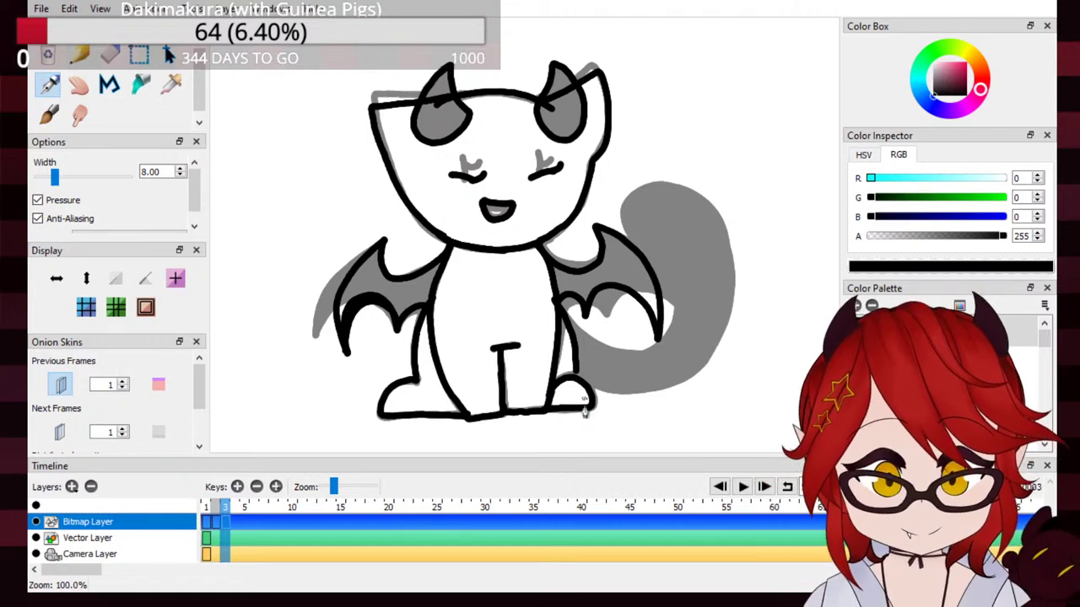
Step: Scrub through frames 1 to 3 to compare the cat's poses
scroll(570, 426, "down", 1)
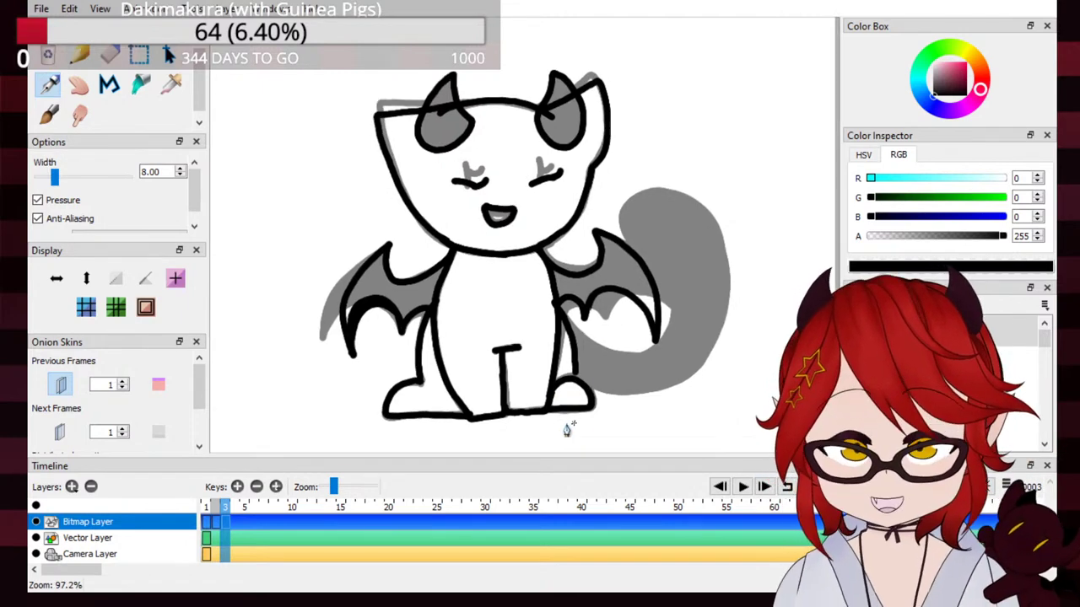
left_click(207, 509)
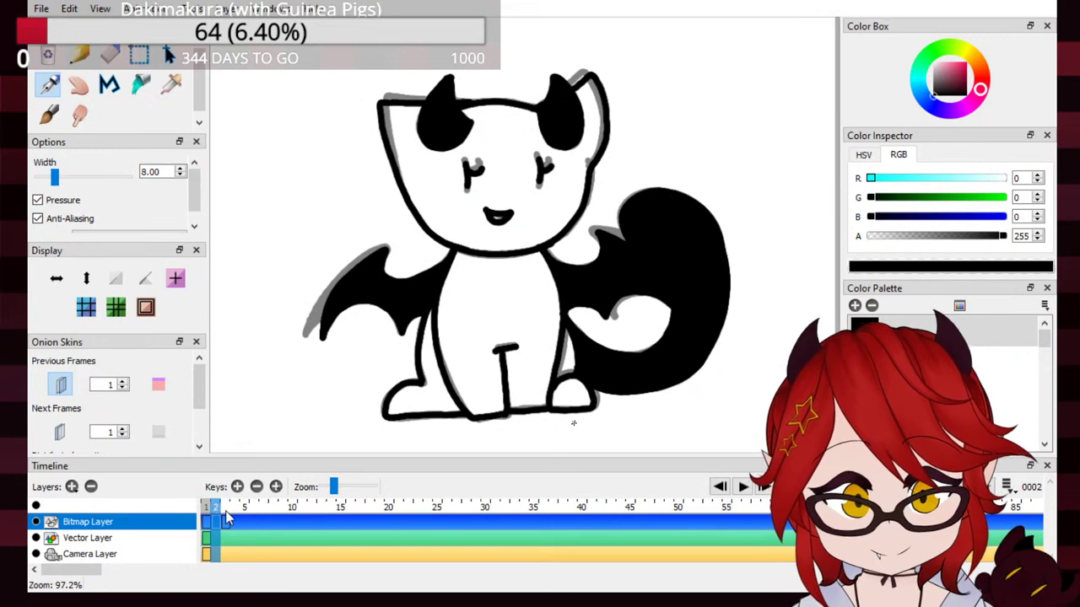
left_click_drag(207, 510, 229, 511)
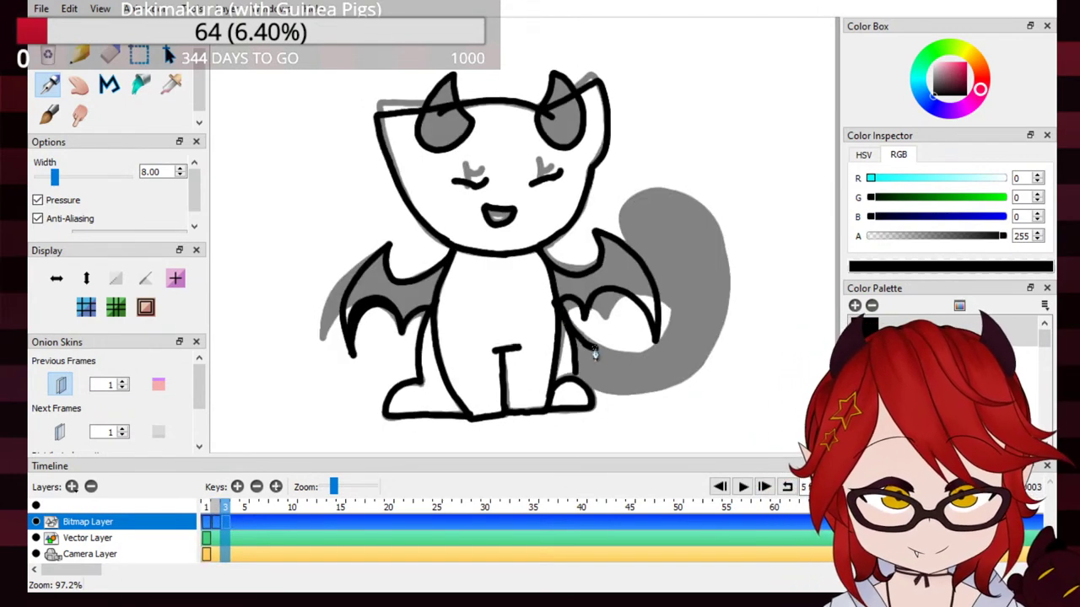
Step: Draw the curled tail's outline on frame 3, from the right hind leg around behind the right wing
left_click_drag(564, 315, 616, 353)
key("ctrl+z")
mouse_move(560, 310)
left_mouse_down()
mouse_move(620, 358)
mouse_move(653, 355)
mouse_move(669, 335)
mouse_move(625, 223)
mouse_move(651, 200)
mouse_move(712, 245)
mouse_move(723, 274)
left_mouse_up()
mouse_move(576, 376)
left_mouse_down()
mouse_move(646, 396)
mouse_move(678, 378)
mouse_move(724, 314)
mouse_move(723, 270)
left_mouse_up()
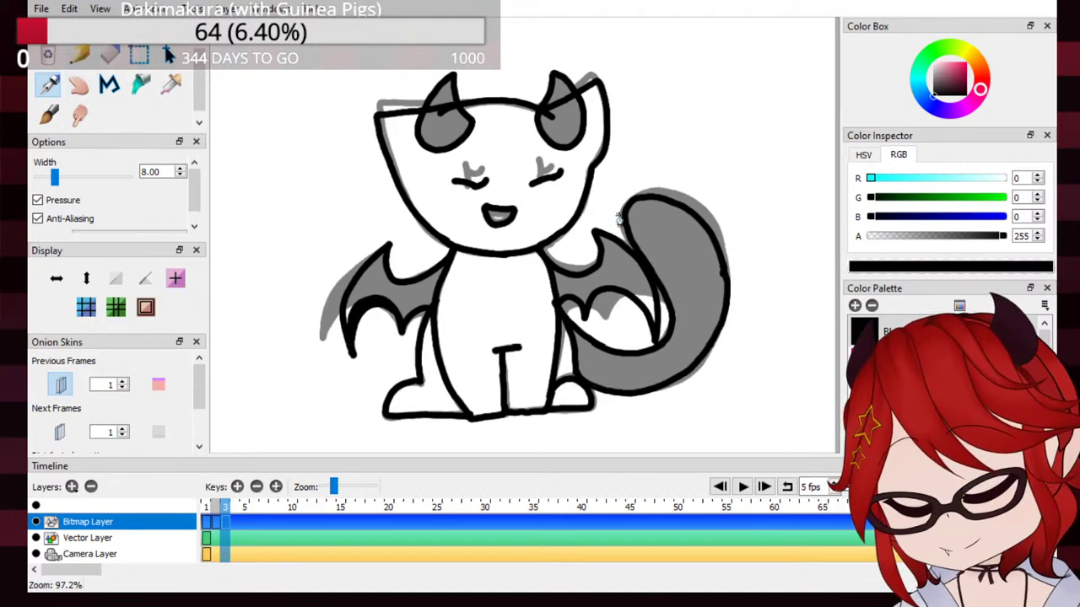
Step: Thicken the tail's outline on frame 3 around its tip and along the upper outer edge
mouse_move(625, 223)
left_mouse_down()
mouse_move(670, 196)
mouse_move(724, 277)
left_mouse_up()
key("ctrl+z")
mouse_move(627, 218)
left_mouse_down()
mouse_move(650, 197)
mouse_move(724, 293)
left_mouse_up()
key("ctrl+z")
mouse_move(626, 212)
left_mouse_down()
mouse_move(714, 236)
mouse_move(718, 314)
left_mouse_up()
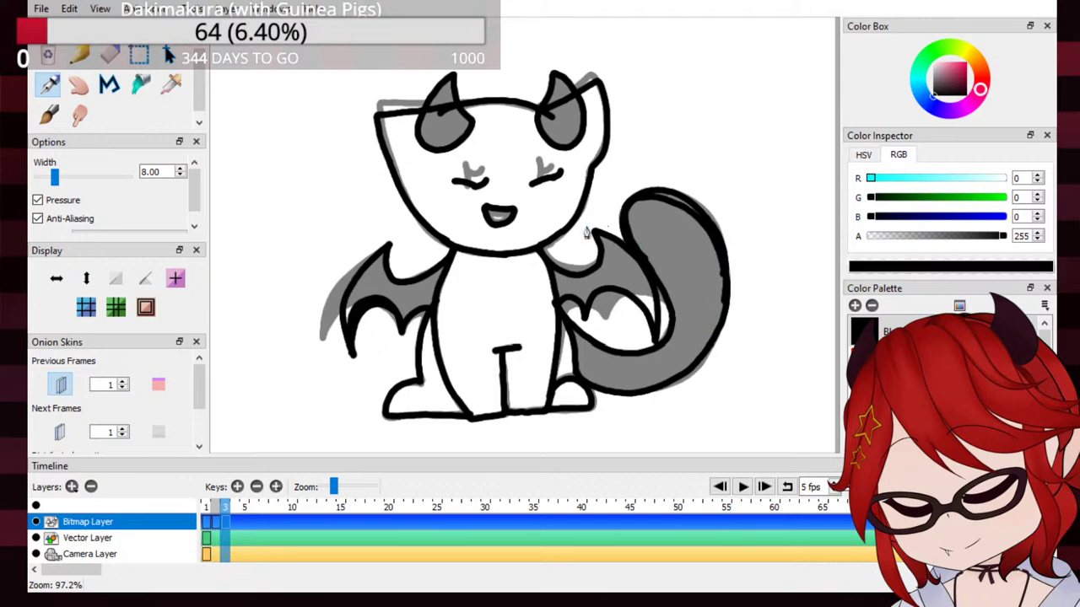
Step: Fill both horns on frame 3 with black and touch up the gaps in the fill
left_click(141, 83)
left_click(463, 107)
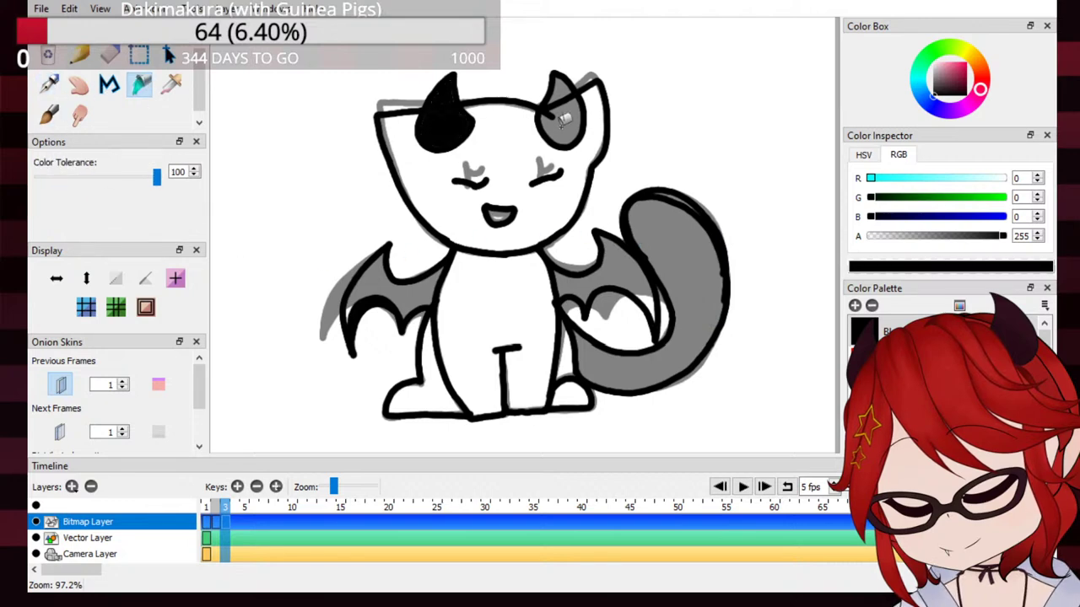
left_click(561, 120)
left_click(50, 86)
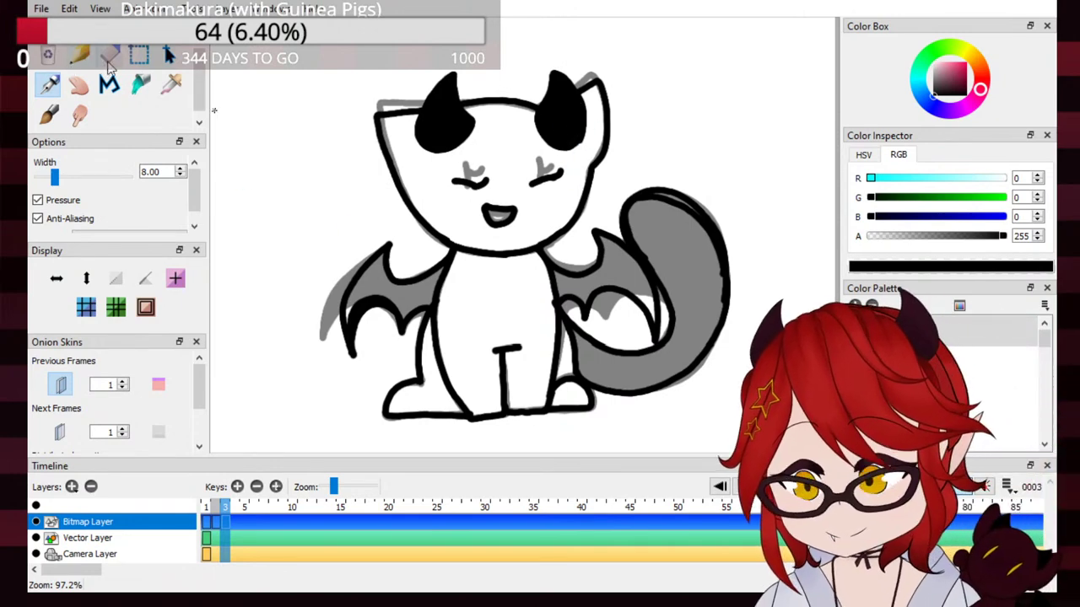
key("e")
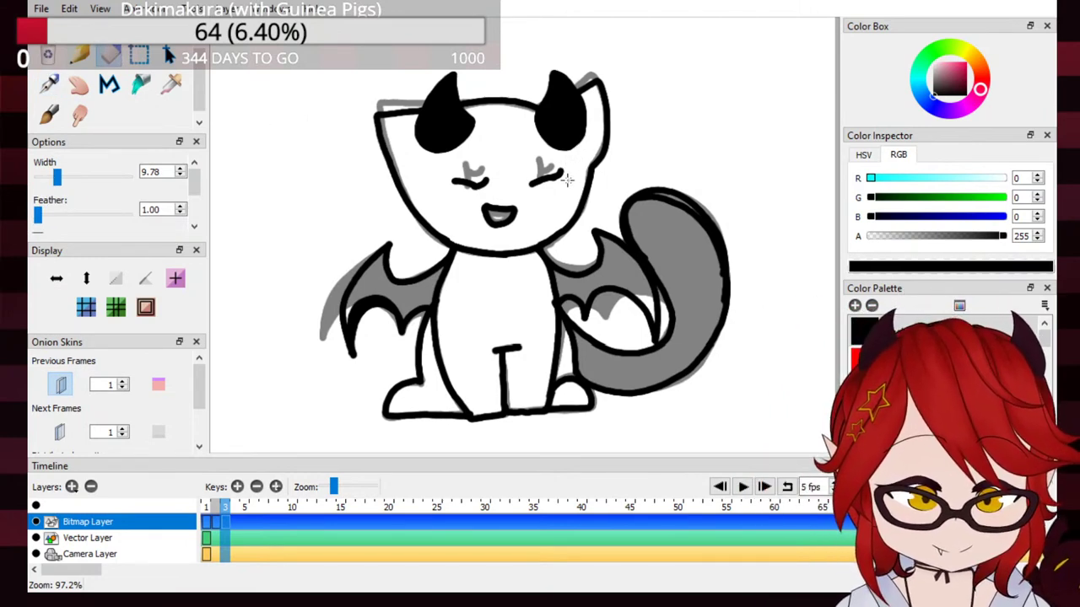
left_click(48, 83)
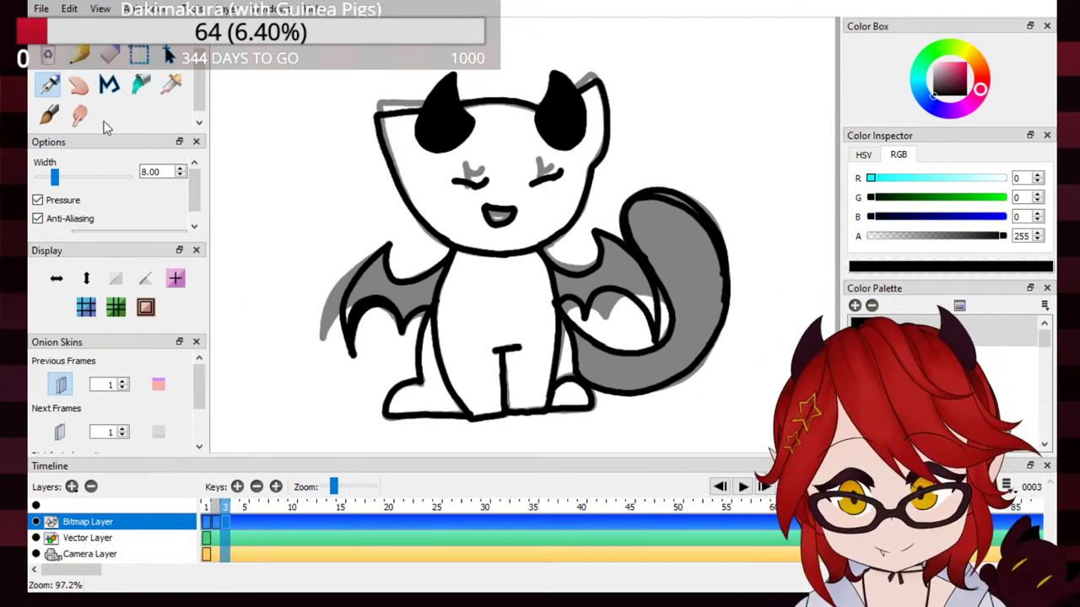
Step: Fill both bat wings and the curled tail on frame 3 with black, covering the leftover gaps with the Pen tool
left_click(141, 83)
left_click(448, 280)
left_click(576, 287)
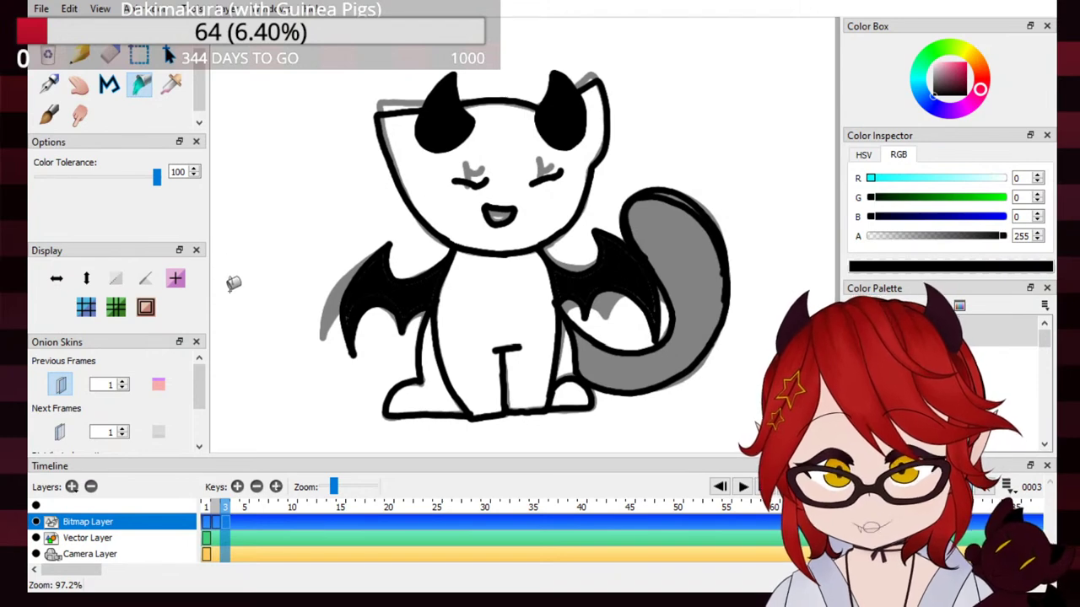
key("p")
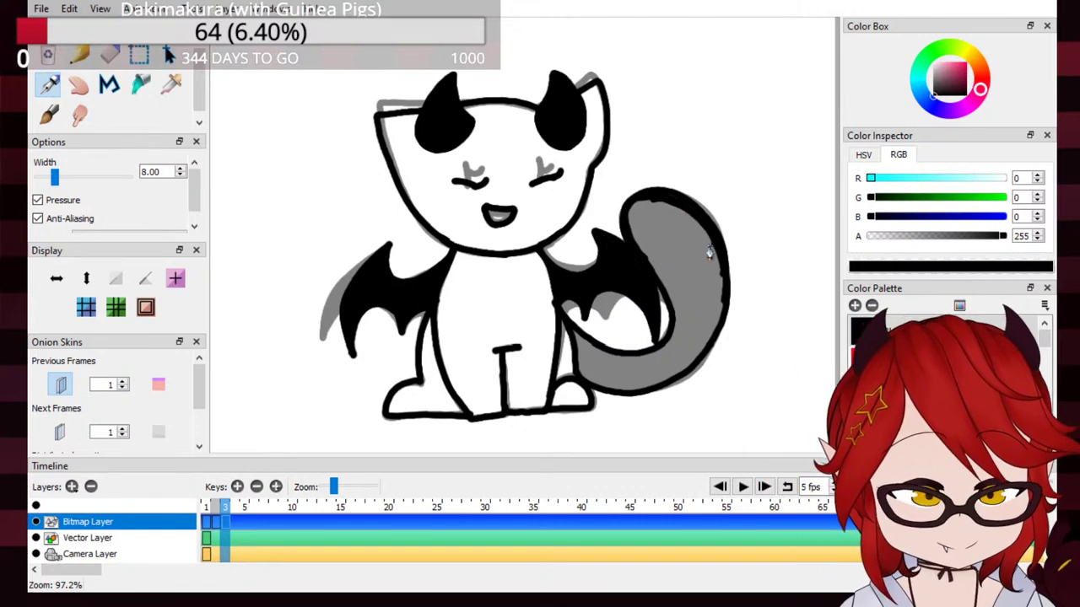
key("k")
left_click(613, 289)
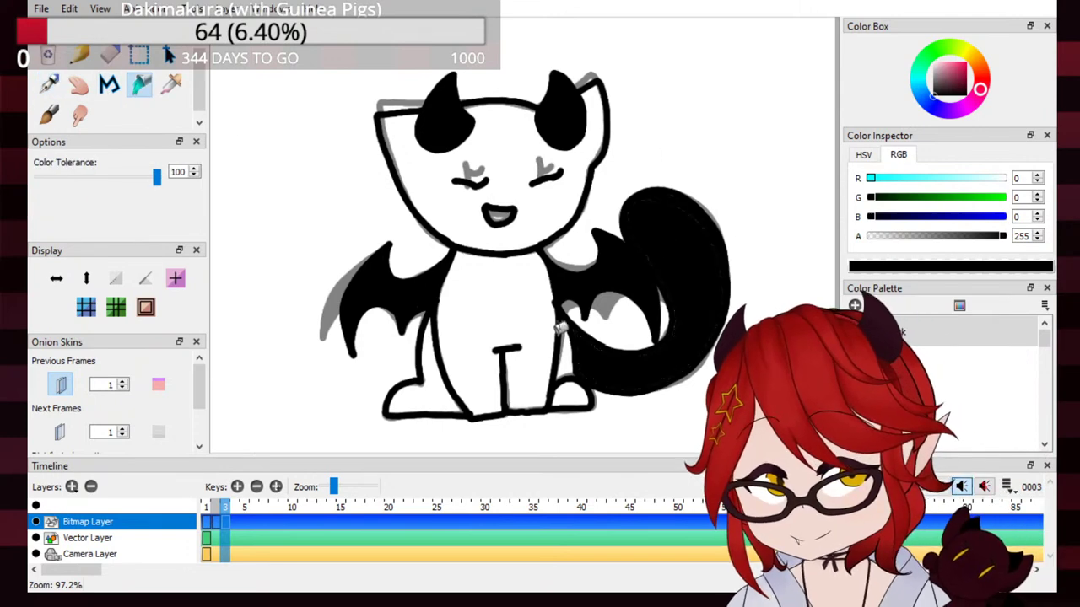
left_click(48, 87)
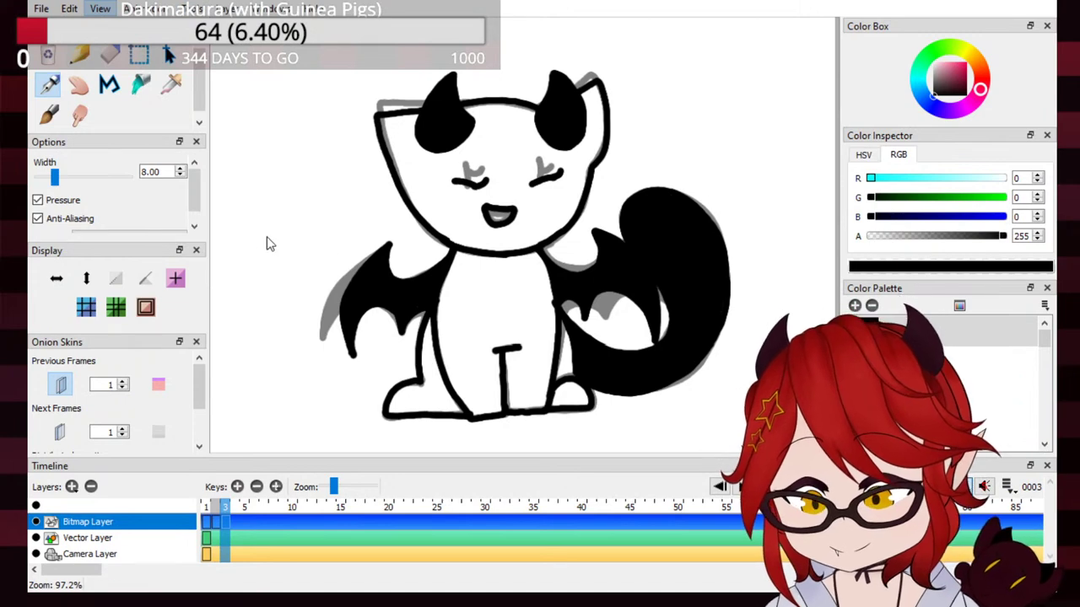
Step: Hide the previous-frame onion skin and play the animation to check the motion
left_click(61, 384)
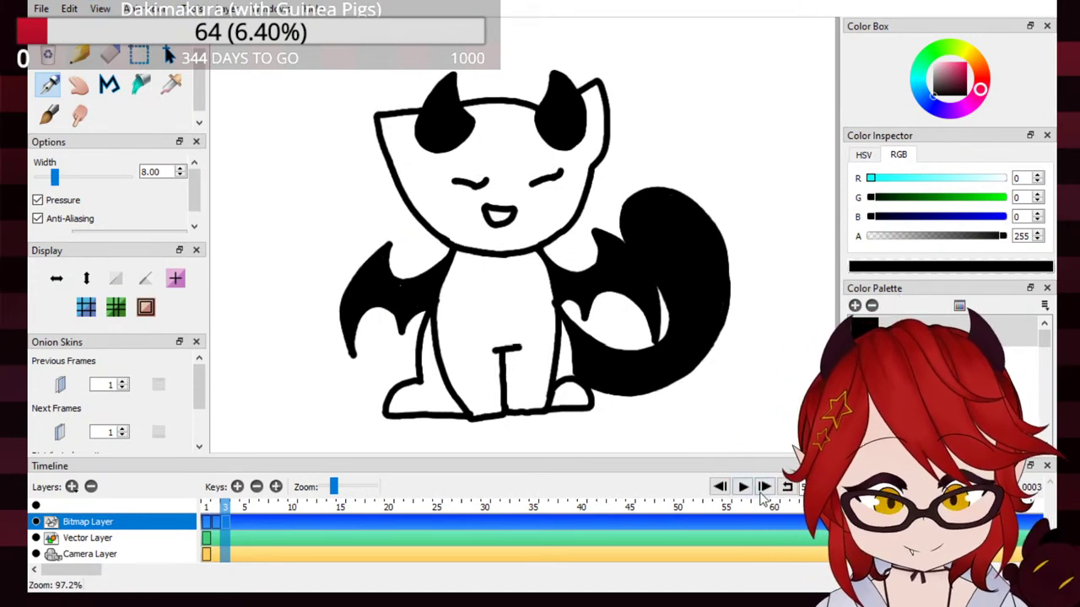
left_click(743, 487)
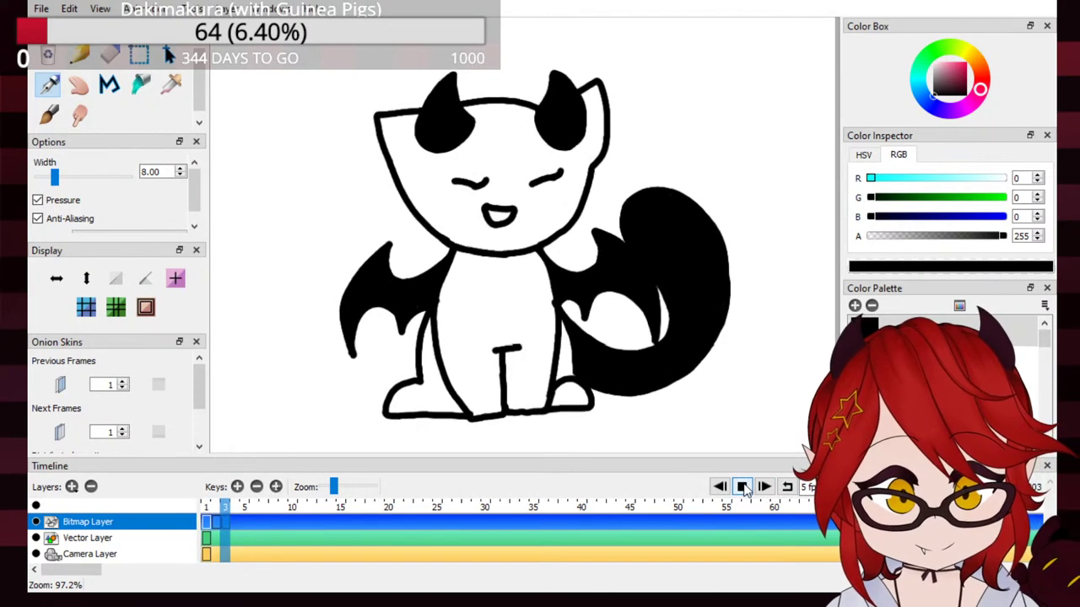
Step: Show the previous-frame onion skin again, trim the left horn's lower edge on frame 3 with the Eraser and return to the Pen tool
key("e")
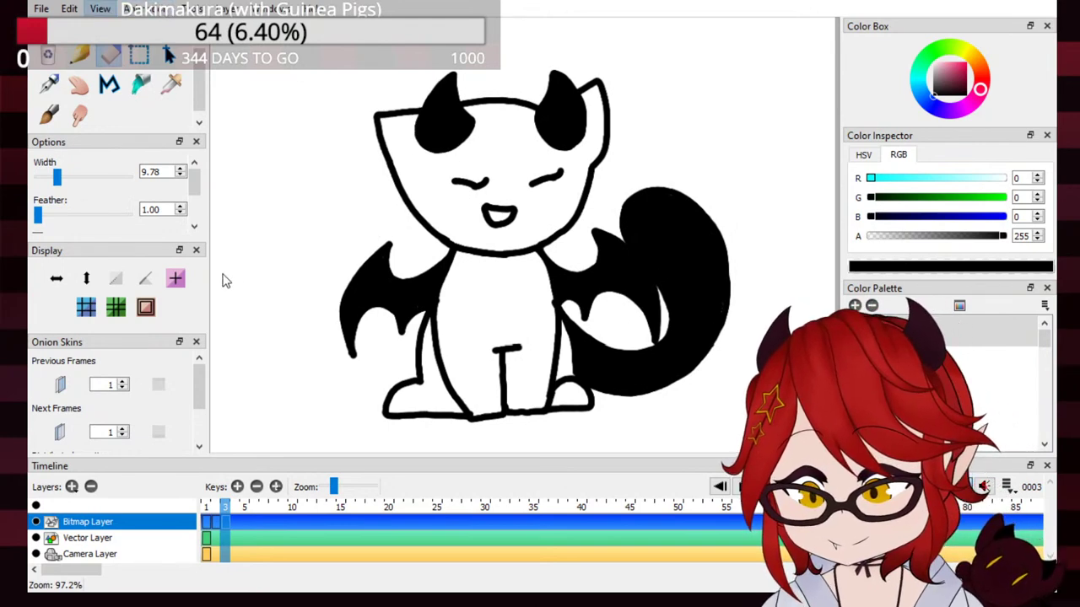
key("o")
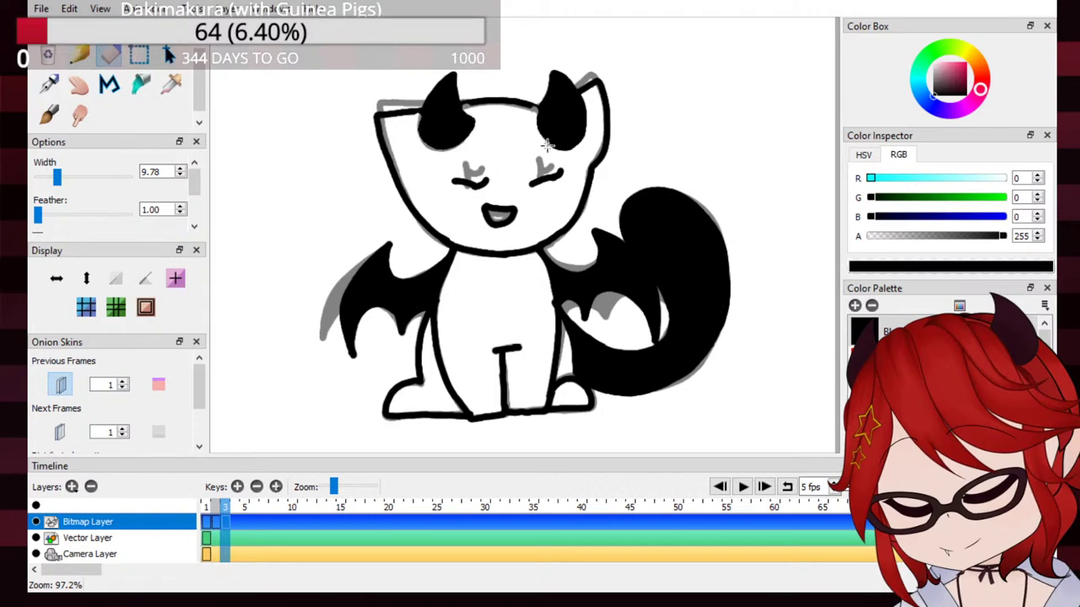
left_click(86, 59)
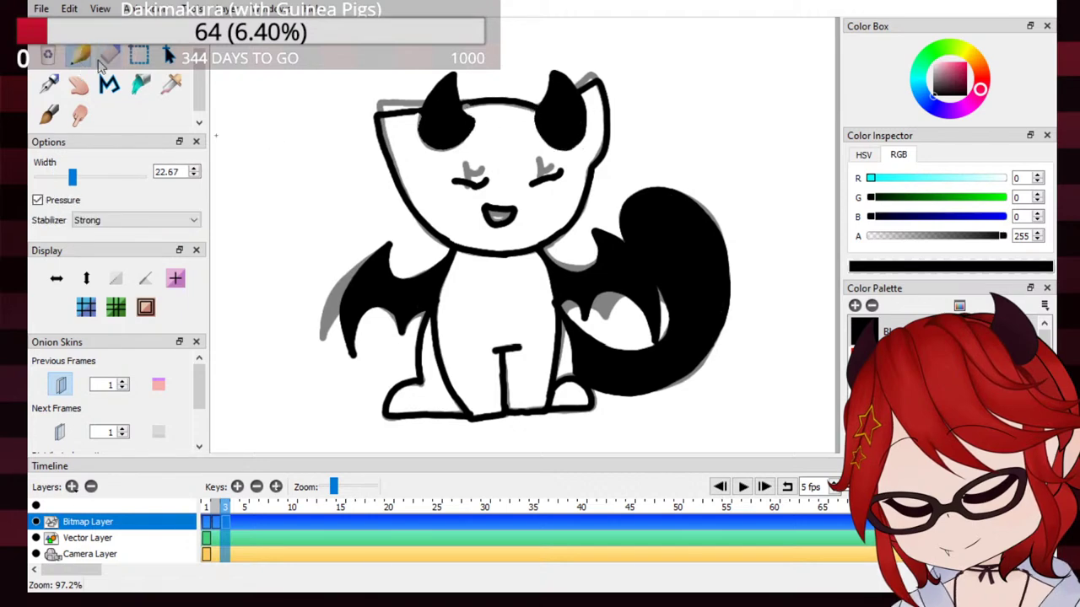
left_click(50, 82)
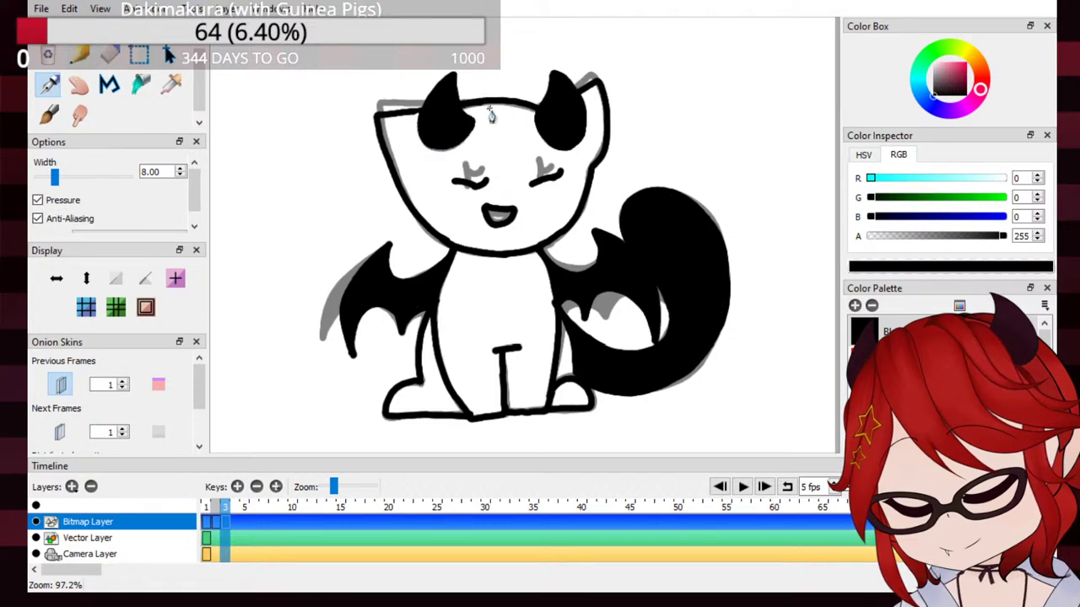
Step: Trim the right horn's outer edge on frame 3 with the Eraser, return to the Pen tool and play the animation
left_click(743, 487)
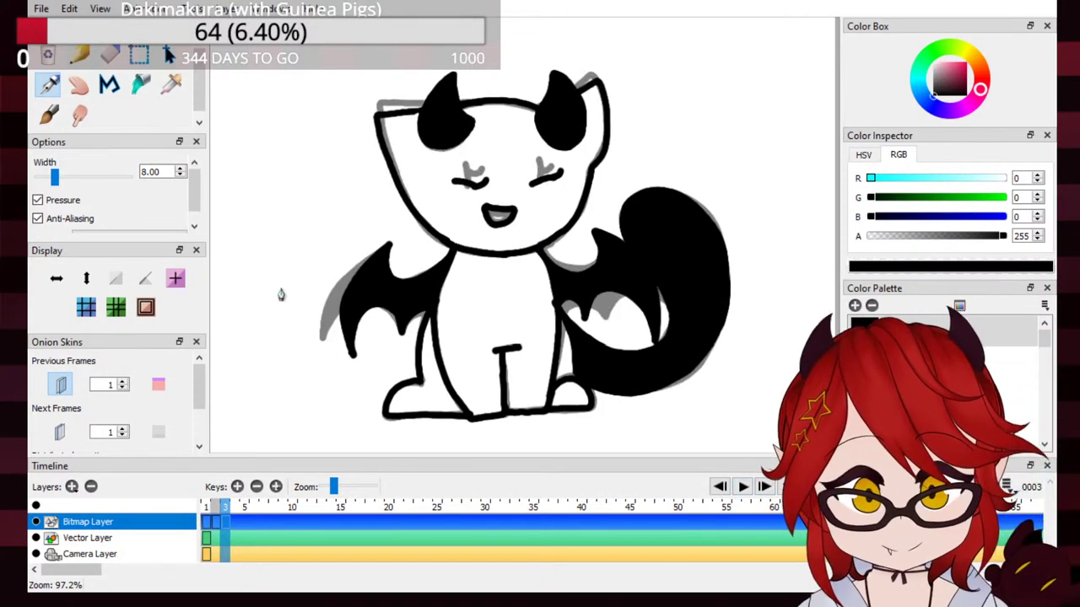
left_click(109, 54)
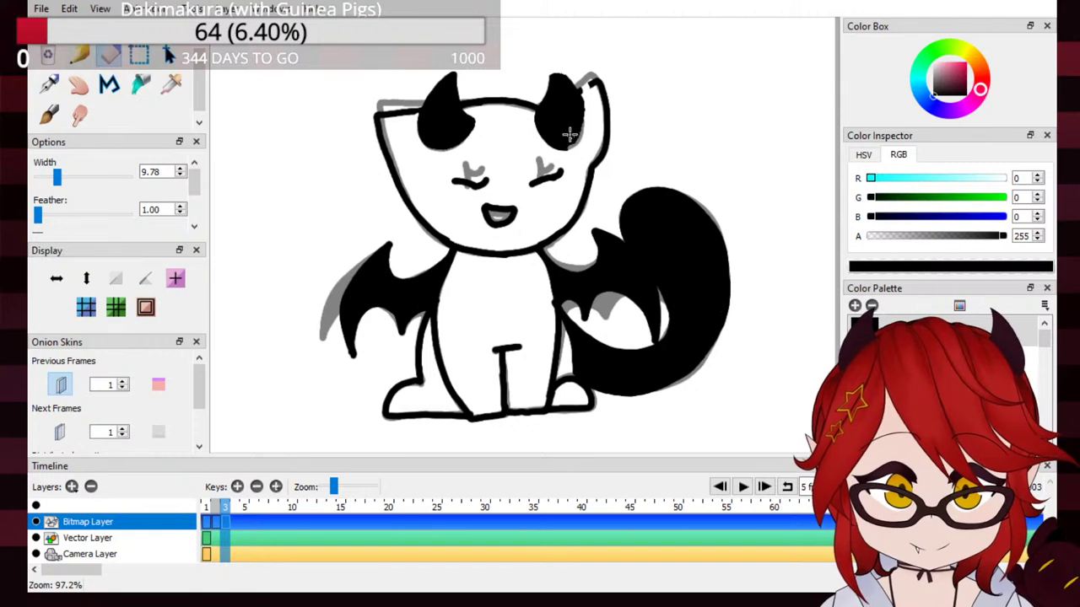
key("ctrl+z")
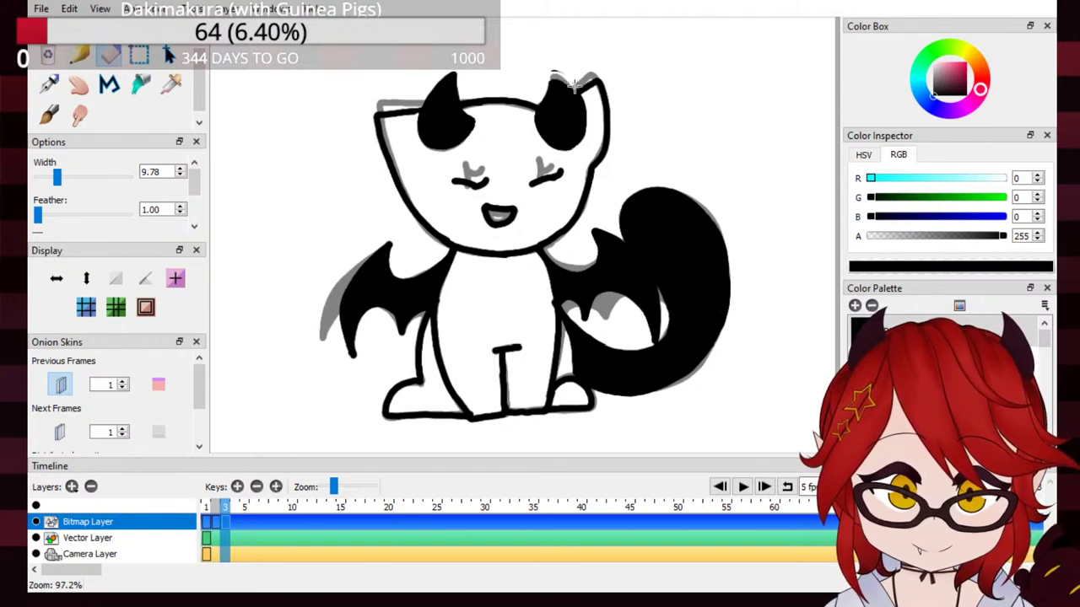
left_click_drag(572, 146, 573, 102)
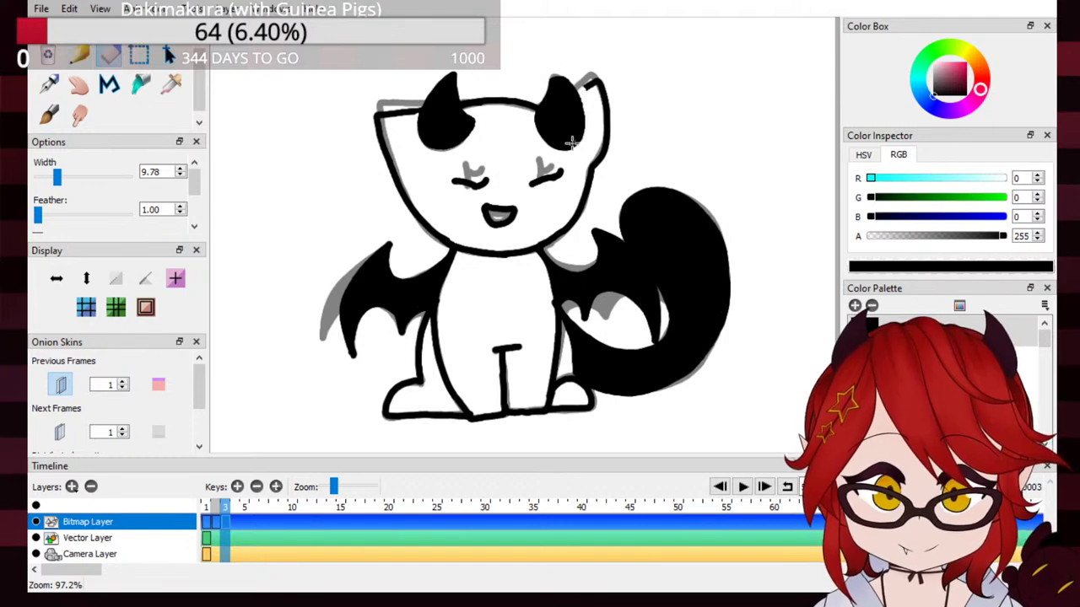
left_click_drag(561, 149, 582, 84)
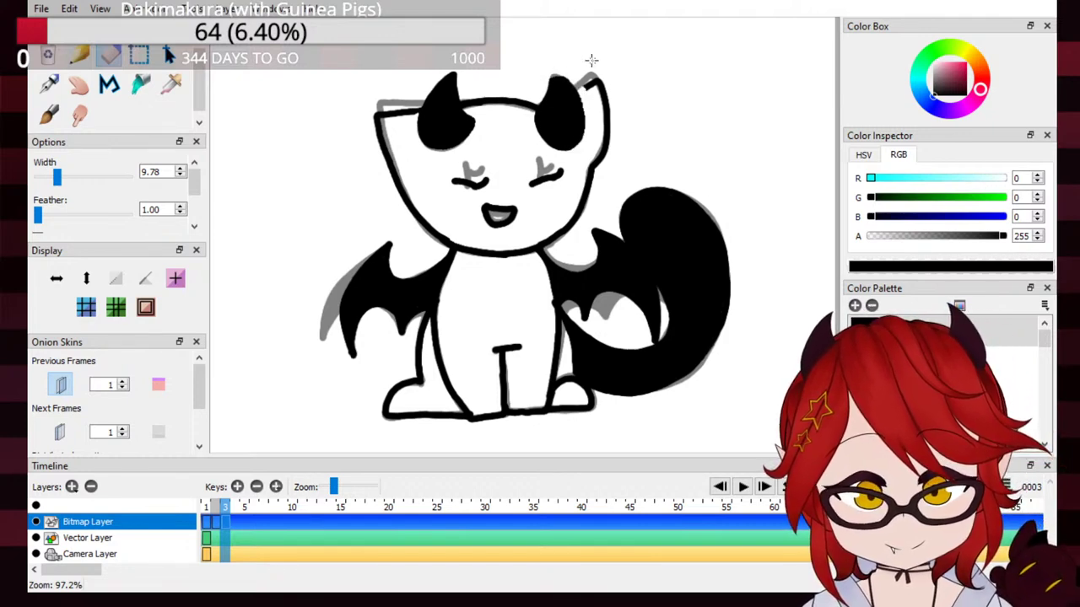
left_click(51, 83)
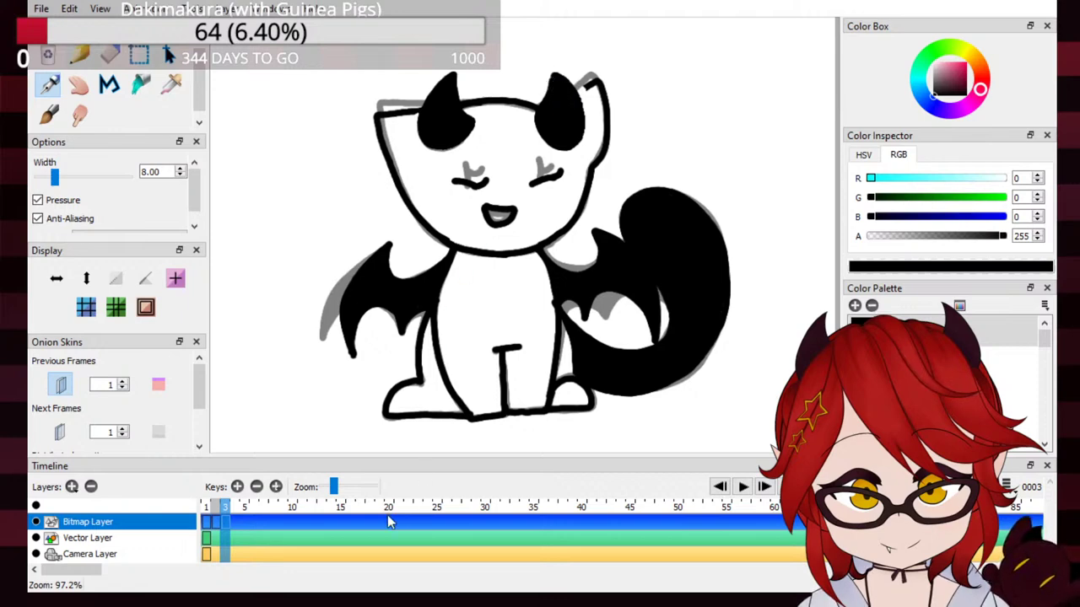
left_click(742, 486)
left_click(743, 487)
Step: Erase a sliver from the right horn's inner edge on frame 3, return to the Pen tool and replay the animation
key("e")
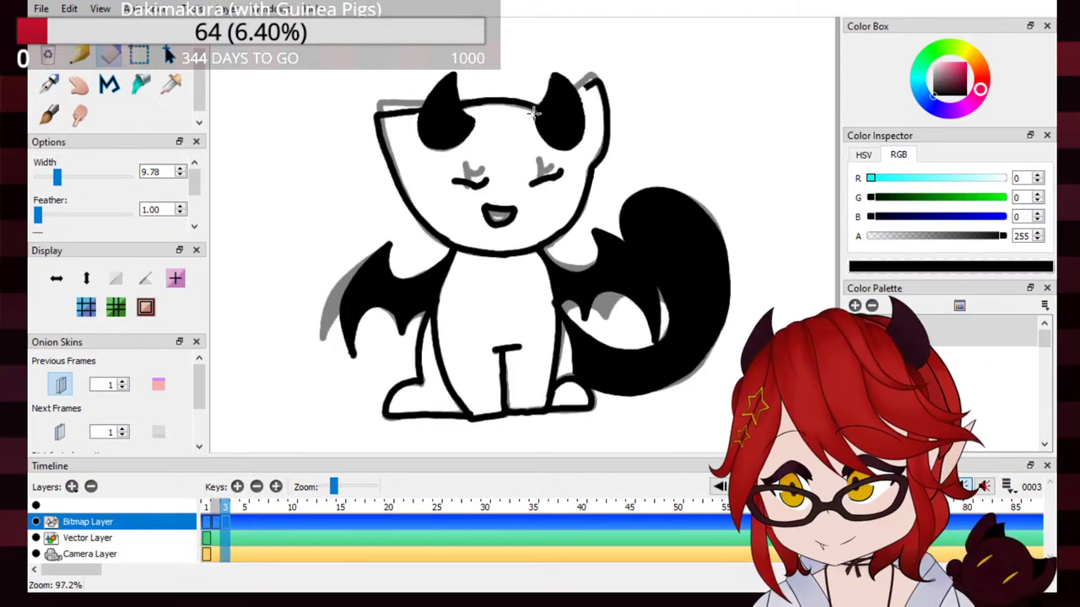
key("n")
key("p")
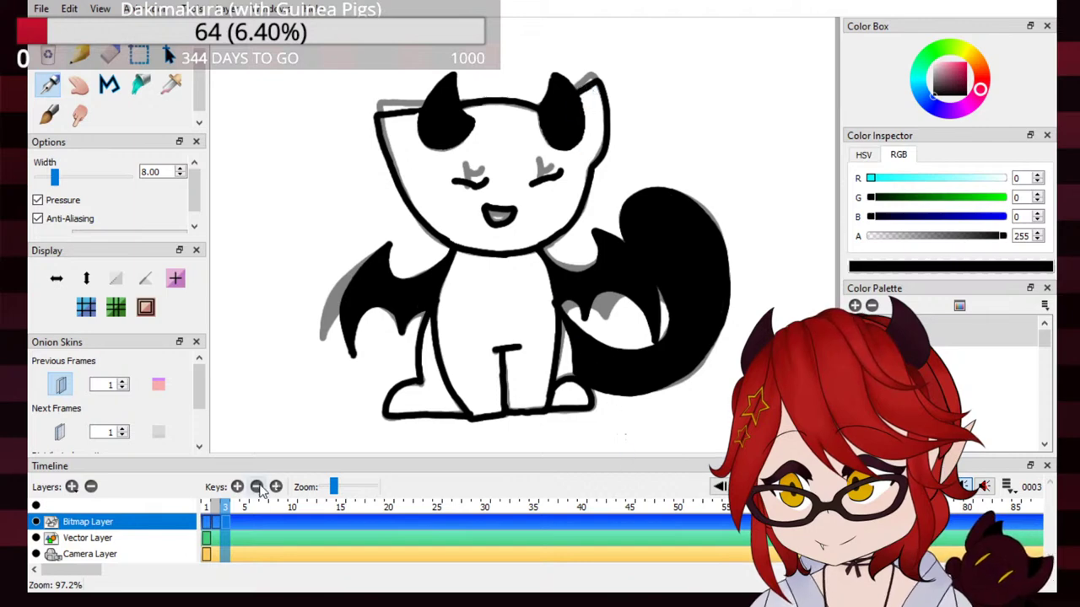
left_click(741, 487)
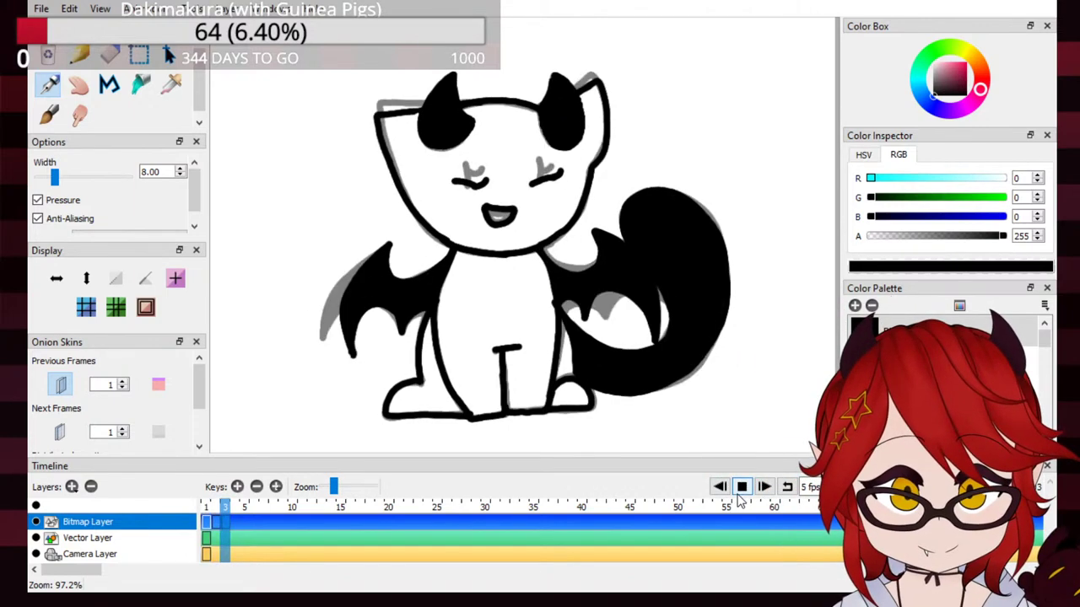
left_click(741, 487)
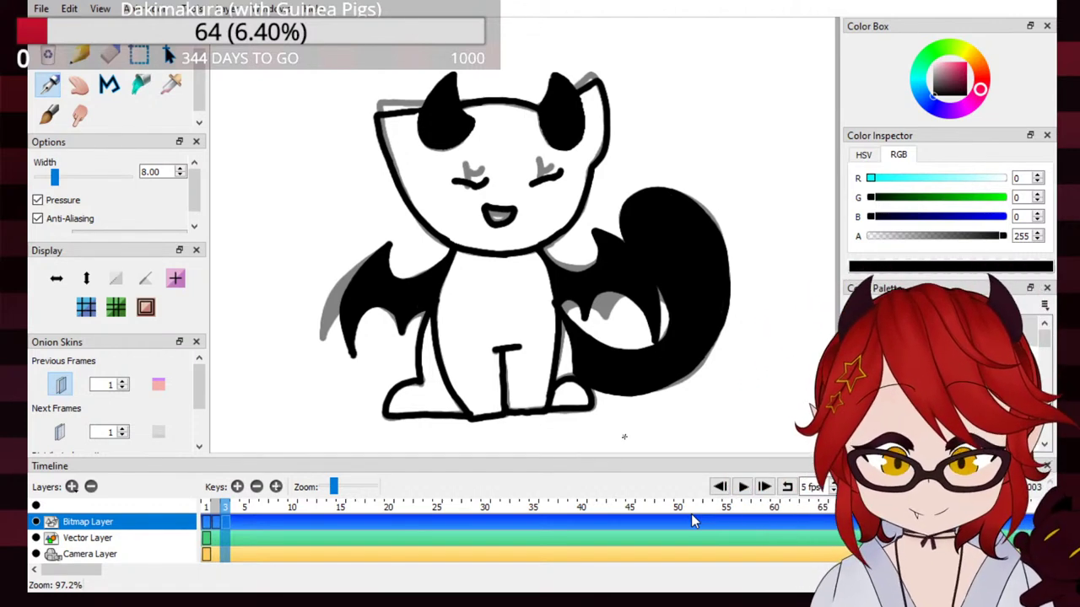
Step: Add a layer named Colors and place it directly below Bitmap Layer
left_click(152, 534)
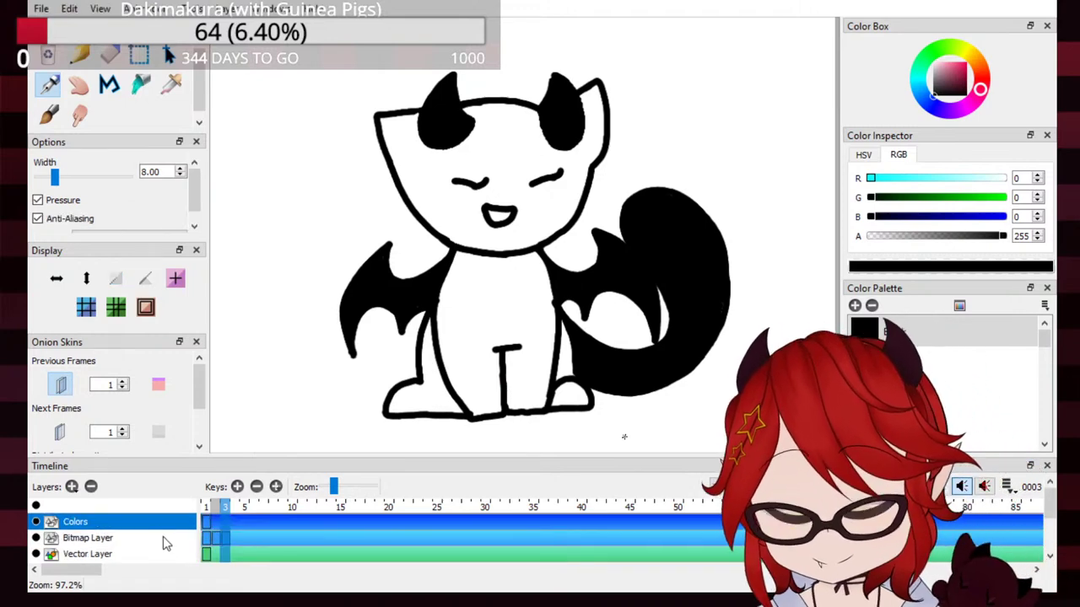
left_click_drag(164, 527, 169, 544)
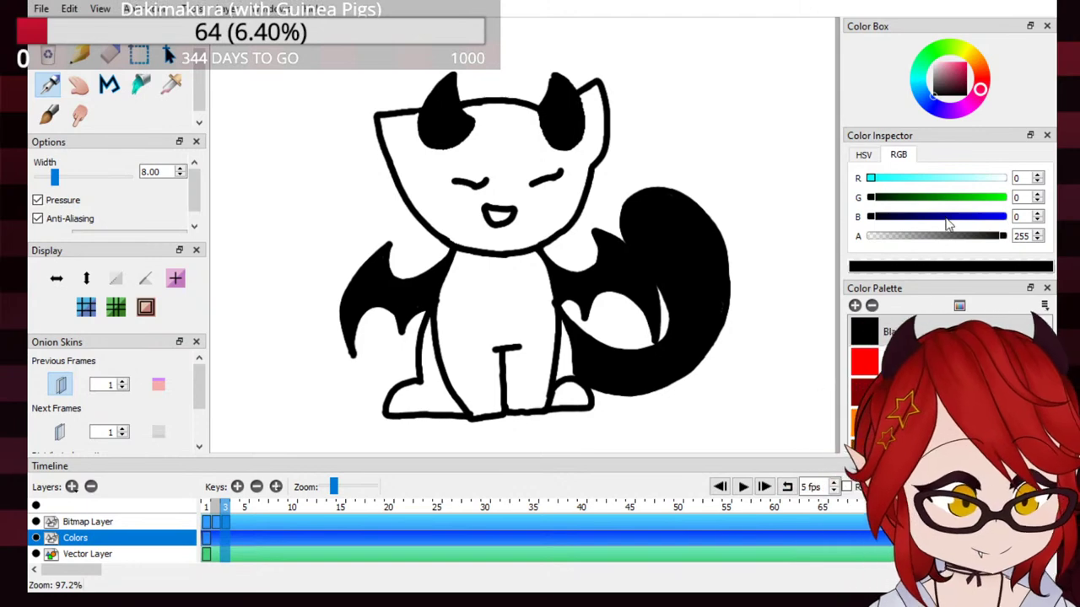
Step: Set the colour to RGB 43, 14, 23 and add it to the colour palette
type("43")
key("Tab")
type("14")
key("Tab")
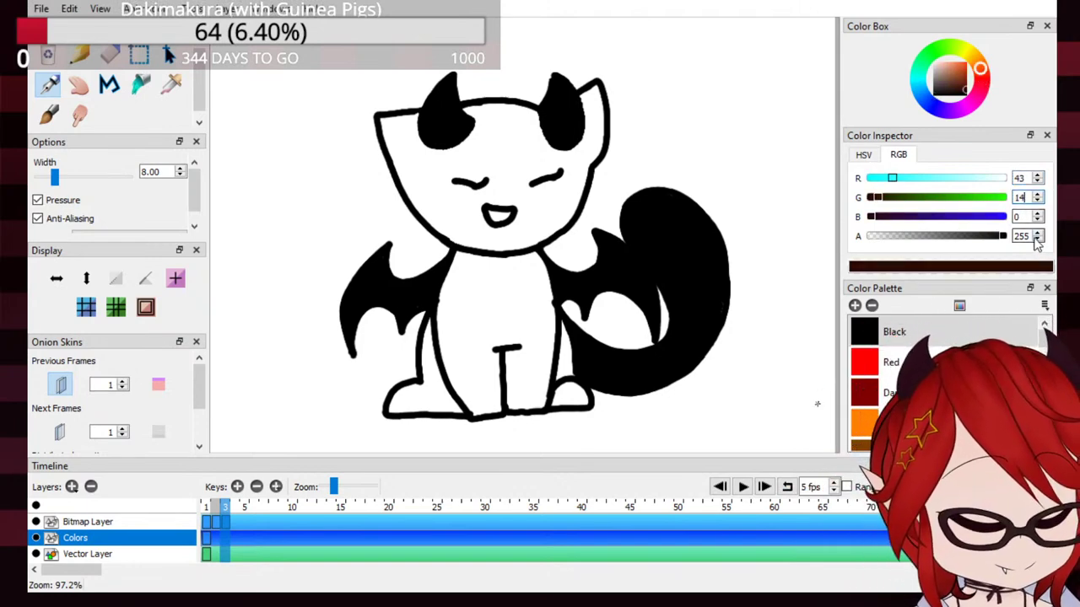
type("23")
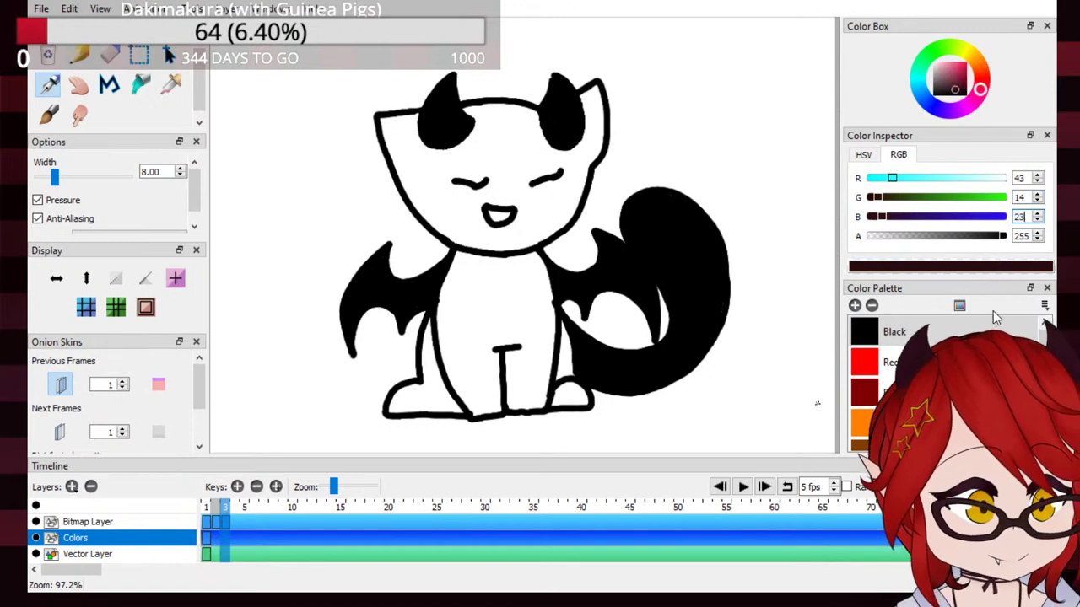
left_click(855, 305)
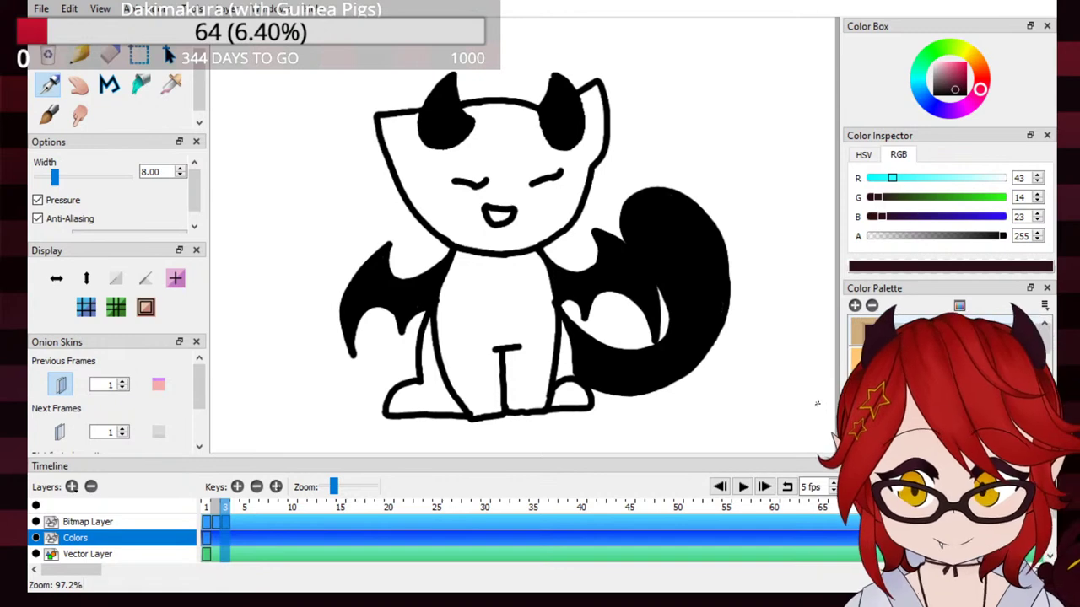
Step: Move the new dark maroon swatch up the colour palette so it sits among the greys
left_click_drag(950, 434, 961, 291)
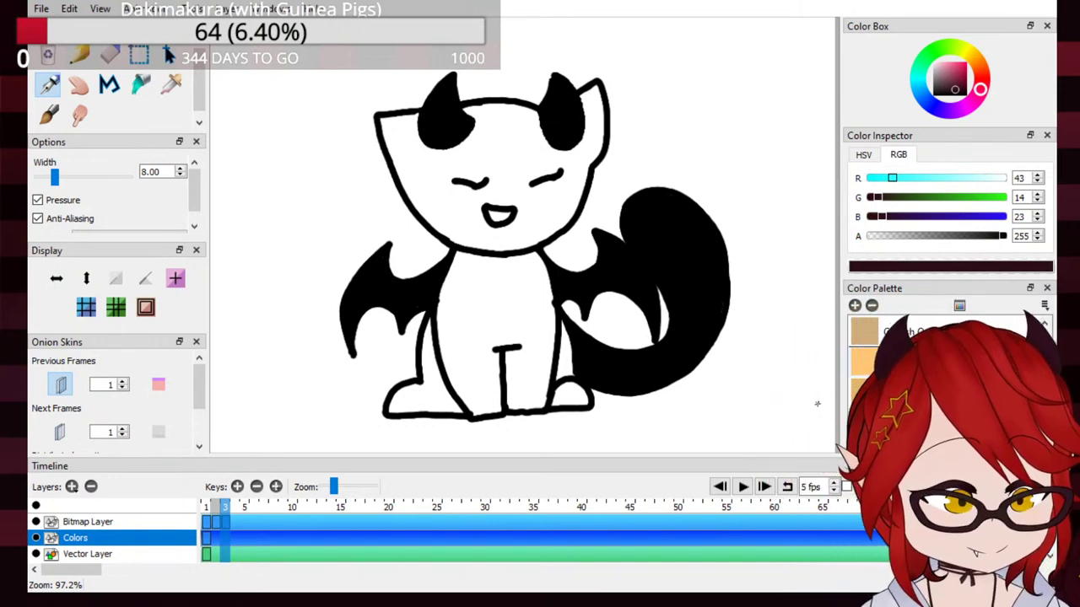
mouse_move(978, 318)
left_mouse_down()
mouse_move(981, 292)
mouse_move(973, 325)
left_mouse_up()
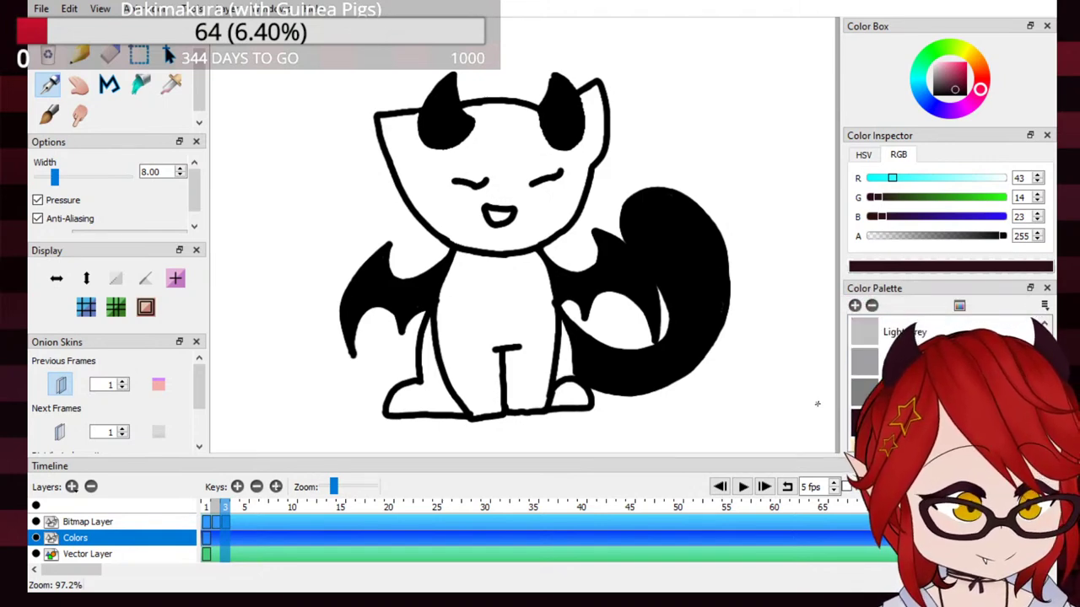
scroll(945, 354, "up", 1)
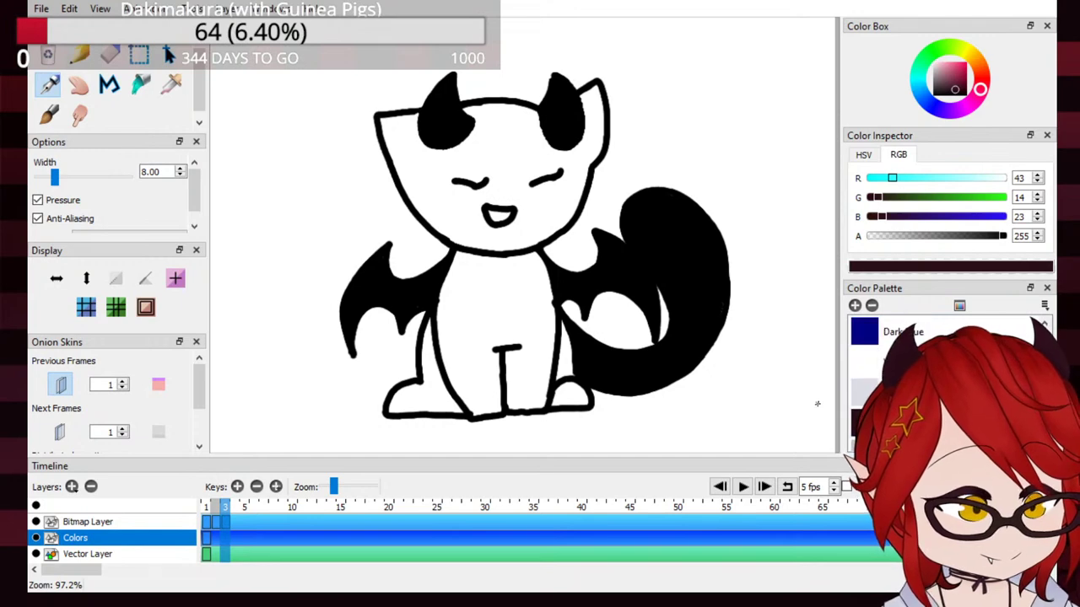
left_click_drag(943, 422, 948, 371)
scroll(948, 372, "up", 4)
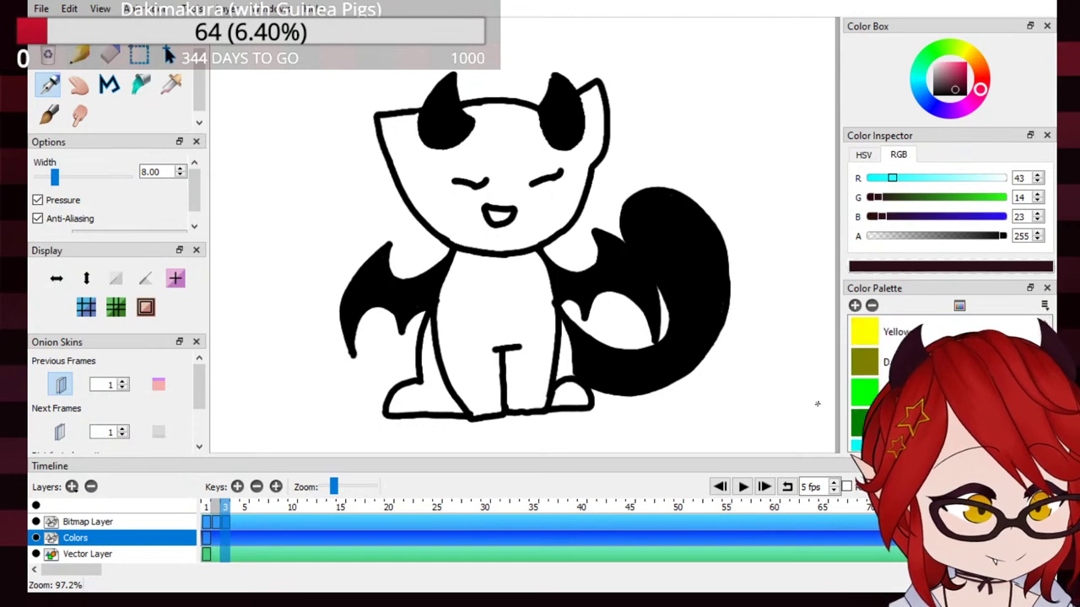
scroll(948, 371, "down", 3)
scroll(948, 371, "down", 3)
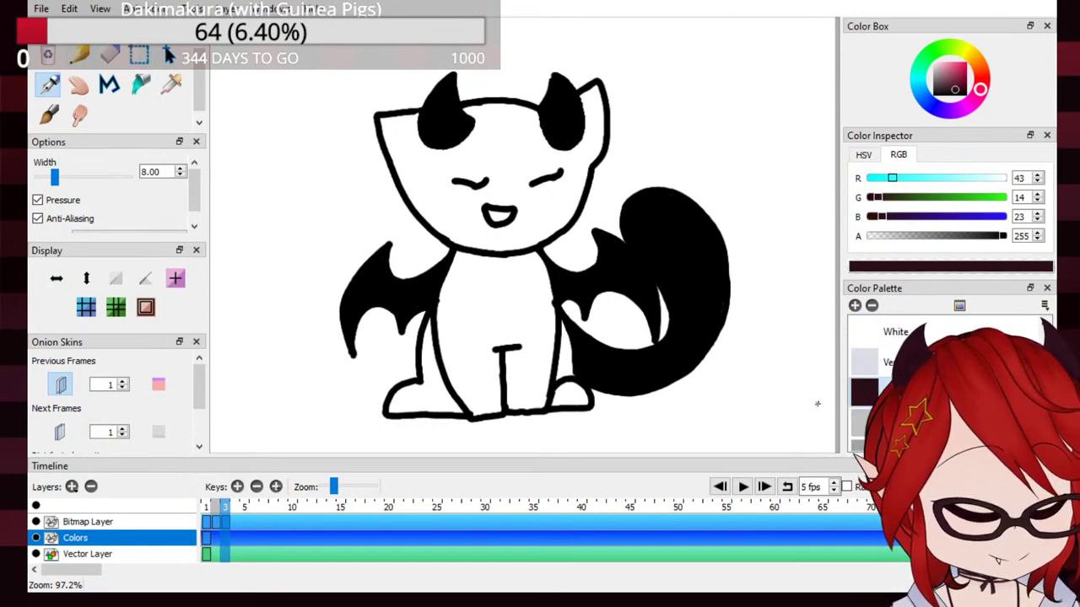
Step: On frame 1 of the Colors layer, trace inside the cat's head, body and feet in dark maroon and bucket-fill them
left_click(209, 538)
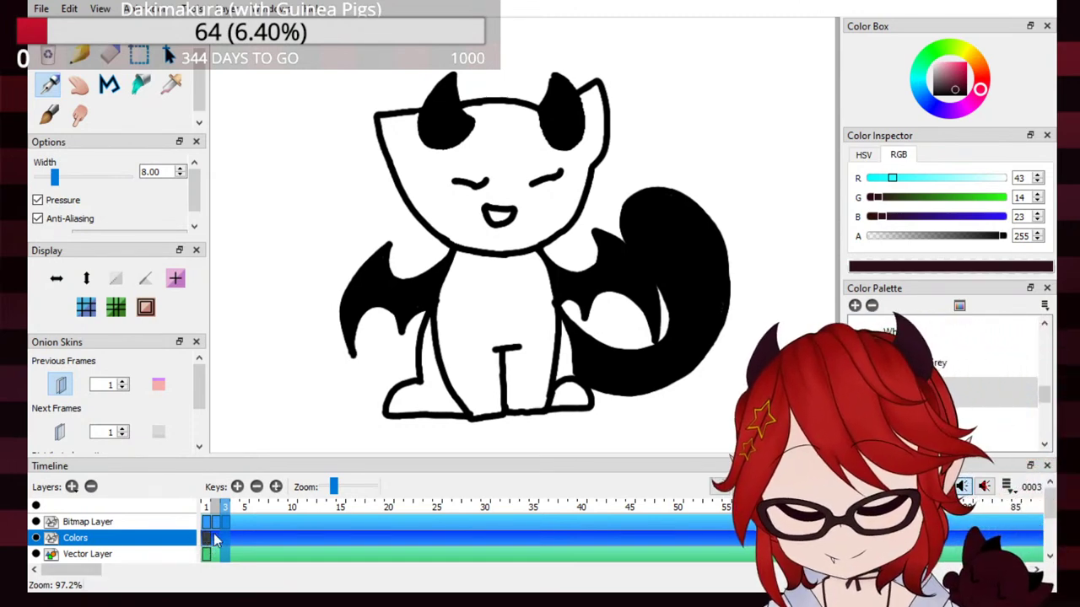
left_click(207, 510)
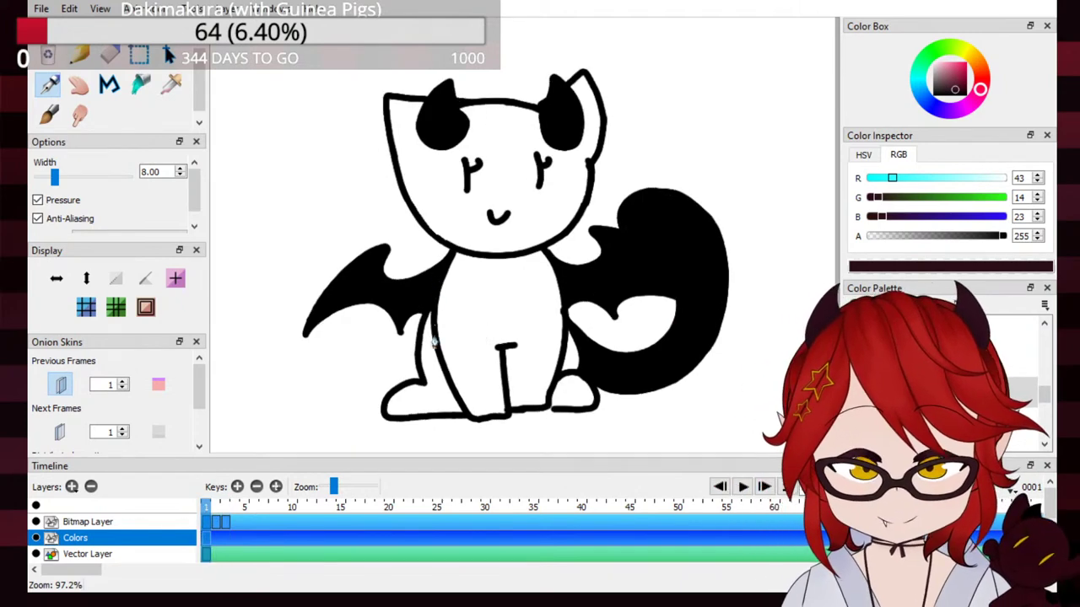
mouse_move(457, 253)
left_mouse_down()
mouse_move(442, 350)
mouse_move(441, 319)
mouse_move(436, 327)
mouse_move(451, 356)
mouse_move(421, 330)
mouse_move(430, 319)
mouse_move(436, 394)
mouse_move(385, 418)
mouse_move(426, 389)
mouse_move(432, 397)
mouse_move(396, 421)
mouse_move(390, 415)
mouse_move(481, 421)
left_mouse_up()
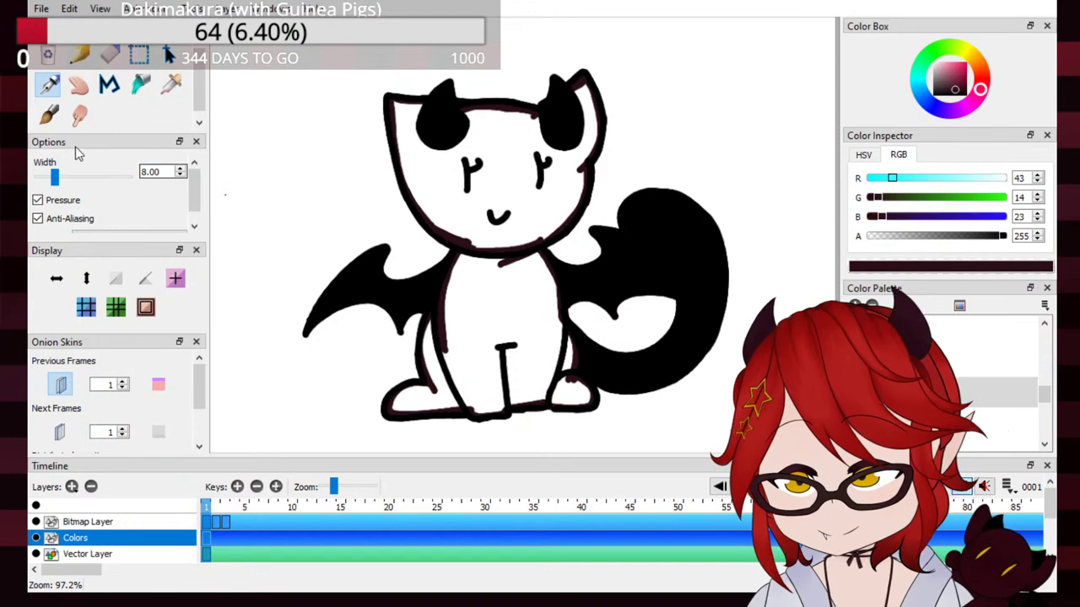
left_click(141, 84)
left_click(460, 183)
left_click(512, 295)
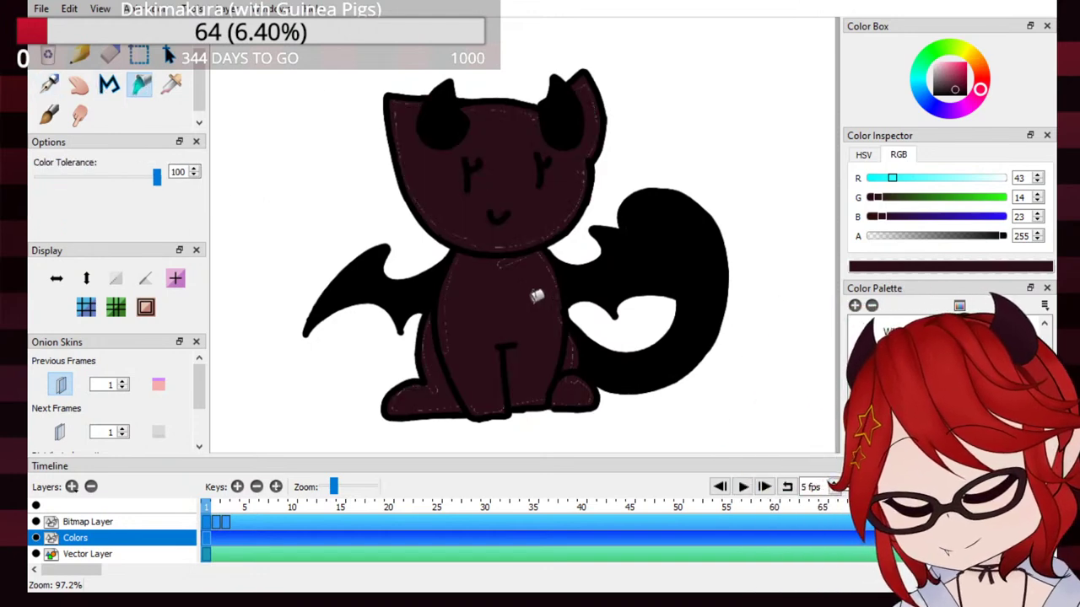
Step: Cover the leftover gaps in the frame 1 maroon fill along the outlines with the Pen tool
key("p")
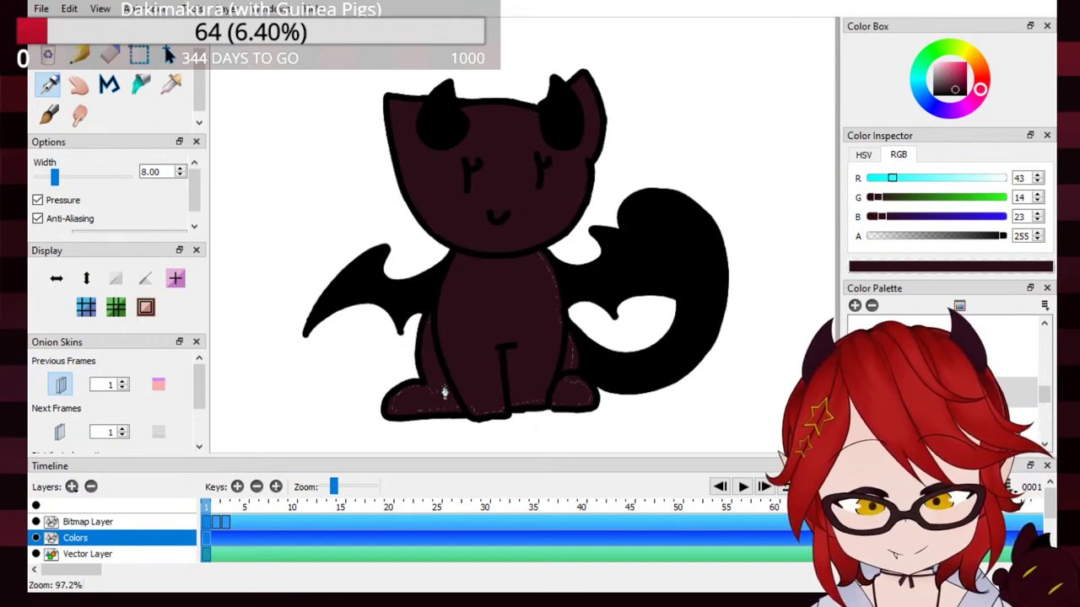
mouse_move(408, 396)
left_mouse_down()
mouse_move(399, 415)
mouse_move(506, 417)
mouse_move(490, 421)
mouse_move(544, 403)
mouse_move(589, 405)
left_mouse_up()
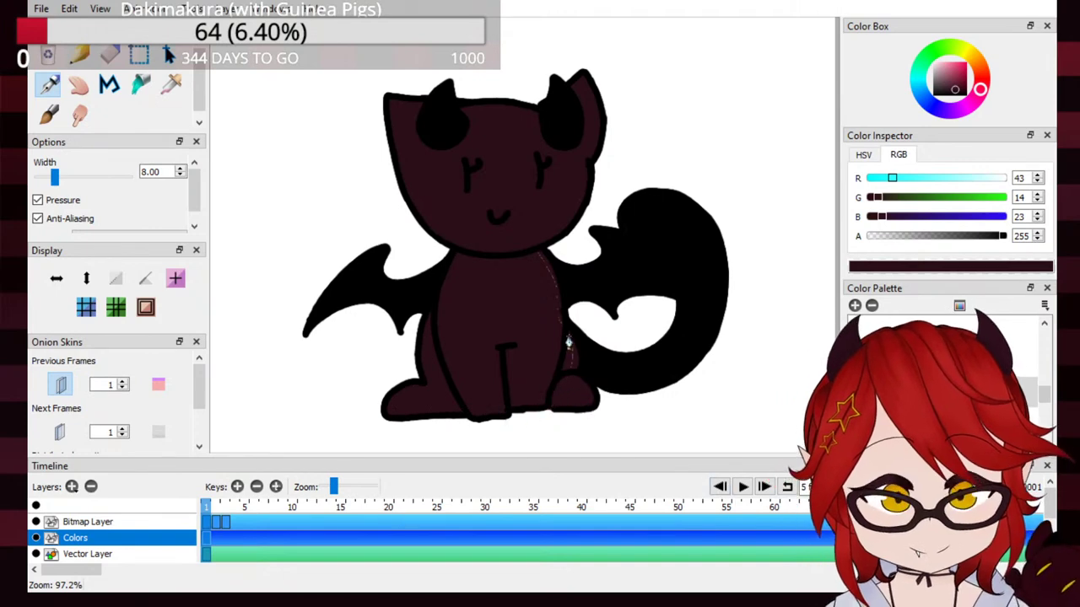
left_click_drag(542, 266, 559, 350)
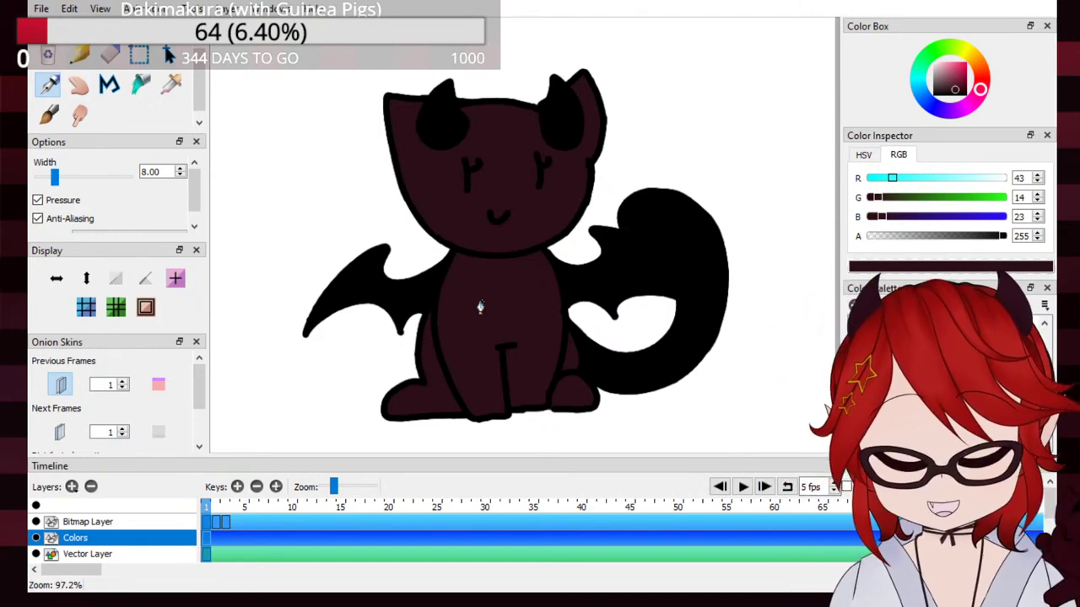
Step: On frame 2 of the Colors layer, trace inside the outlines of the cat's head, ears, body and feet in dark maroon
left_click(218, 506)
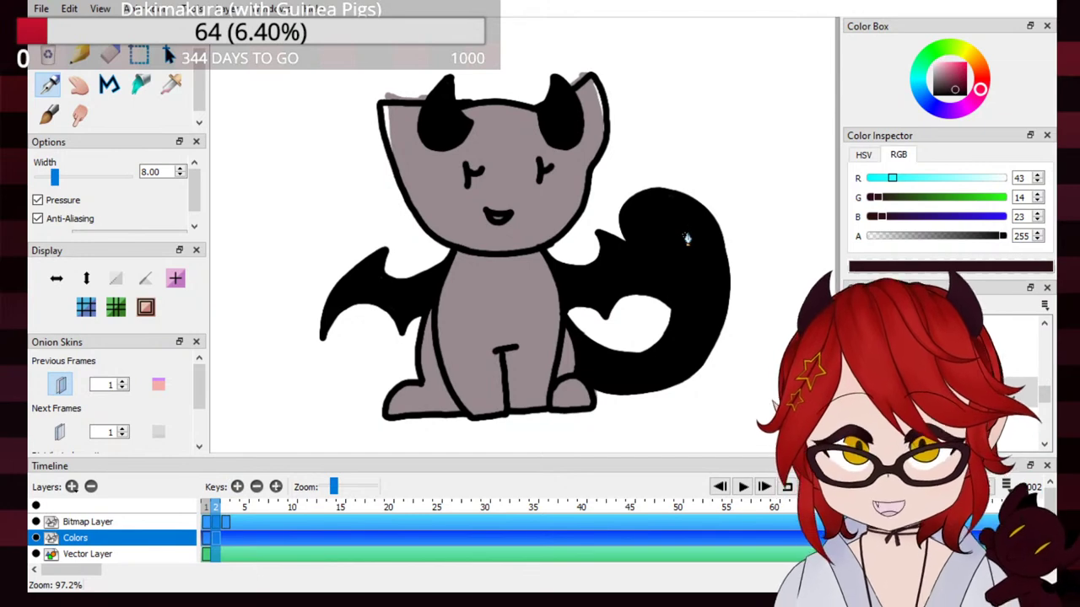
left_click_drag(450, 118, 539, 114)
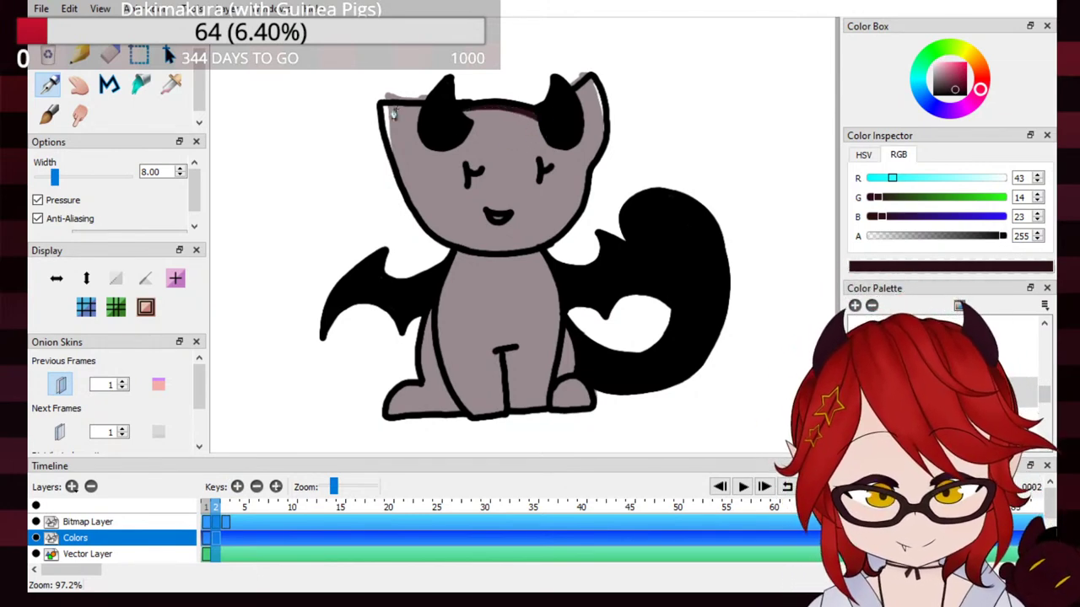
mouse_move(385, 113)
left_mouse_down()
mouse_move(429, 239)
mouse_move(410, 205)
mouse_move(475, 252)
mouse_move(479, 237)
mouse_move(450, 275)
mouse_move(437, 362)
left_mouse_up()
mouse_move(434, 304)
left_mouse_down()
mouse_move(419, 393)
mouse_move(388, 420)
mouse_move(422, 392)
mouse_move(439, 397)
mouse_move(400, 399)
mouse_move(427, 392)
mouse_move(417, 409)
mouse_move(391, 413)
mouse_move(487, 422)
mouse_move(465, 419)
mouse_move(590, 407)
mouse_move(552, 397)
left_mouse_up()
left_click_drag(469, 415, 504, 405)
mouse_move(569, 377)
left_mouse_down()
mouse_move(569, 390)
mouse_move(562, 327)
left_mouse_up()
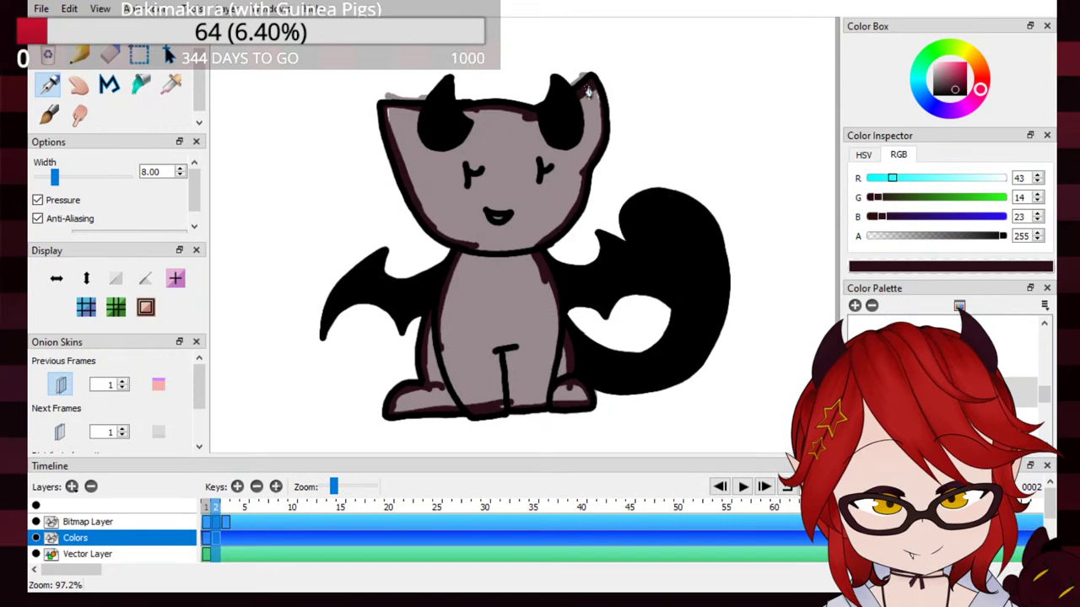
left_click_drag(589, 90, 593, 155)
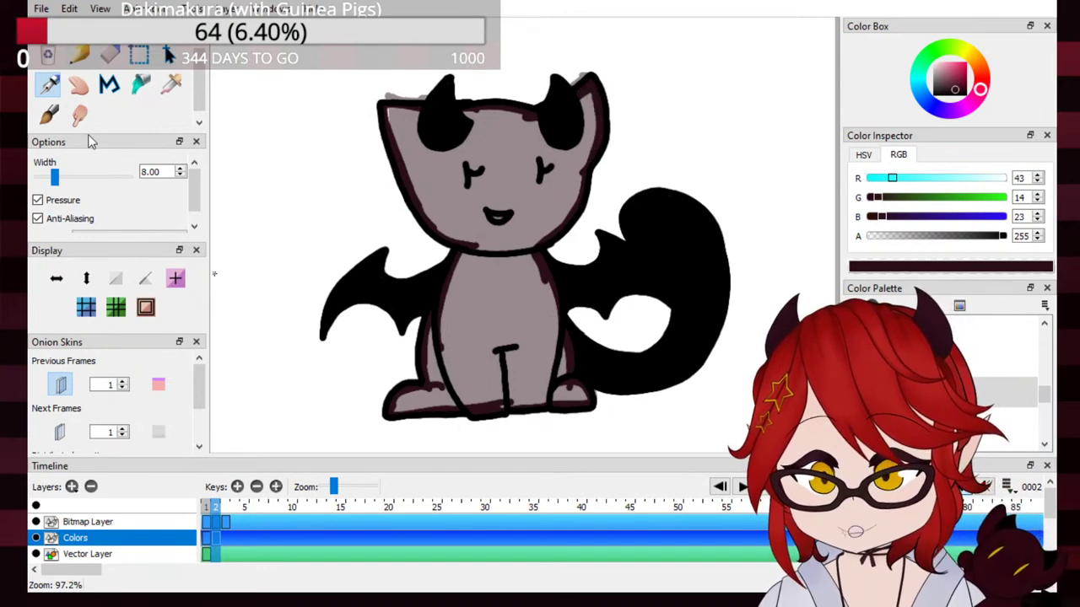
Step: Bucket-fill the cat's head, body and feet on frame 2 with dark maroon and cover the gaps with the Pen tool
left_click(141, 84)
left_click(494, 181)
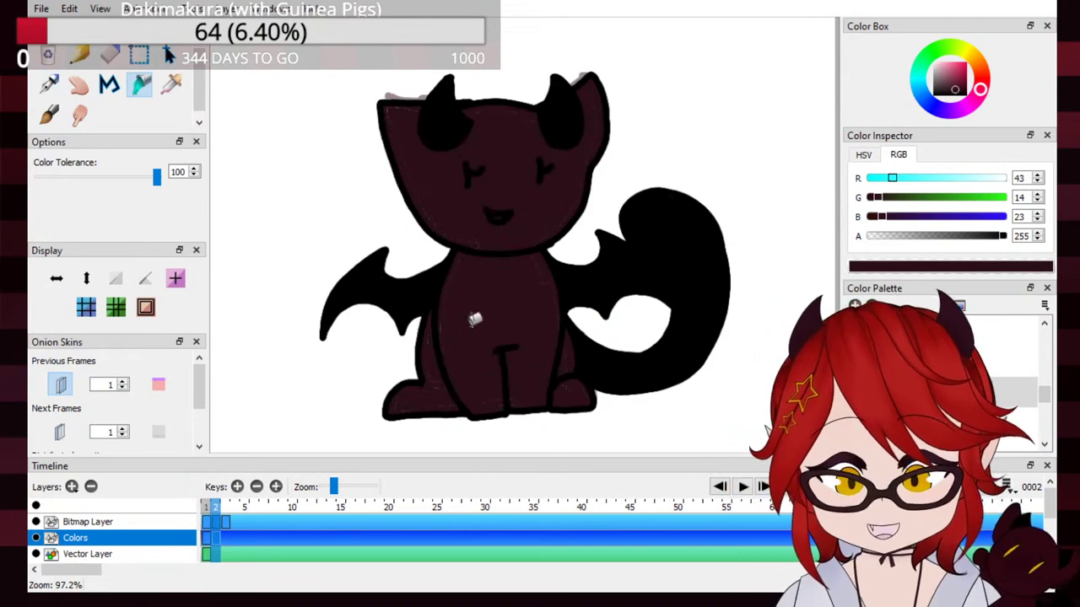
left_click(48, 86)
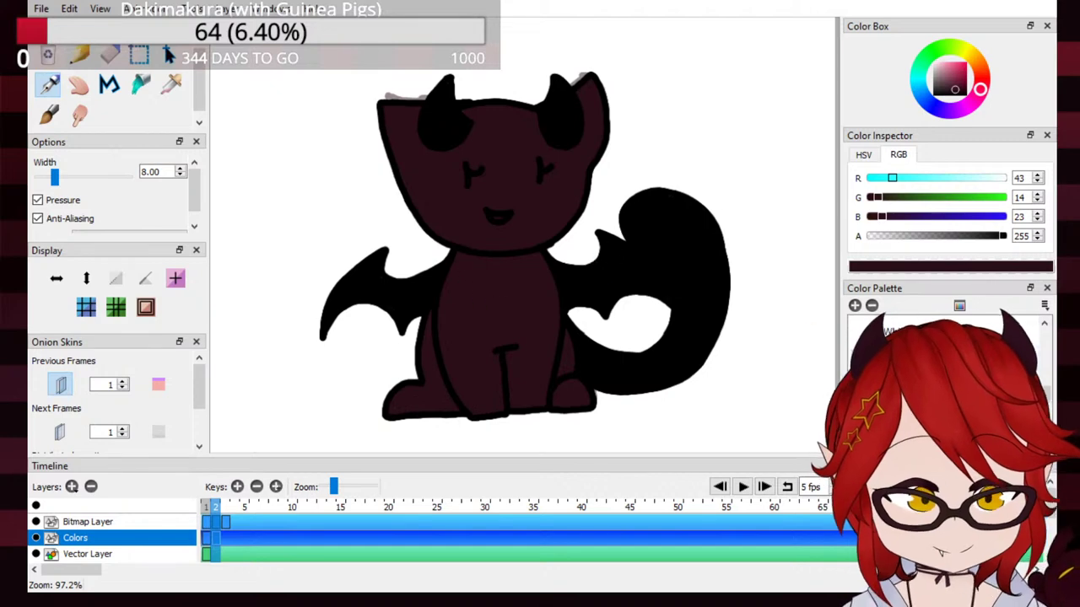
Step: Add a frame 3 key on the Colors layer and colour the mouth interior crimson (RGB 128, 0, 34) on frames 2 and 3
left_click(865, 392)
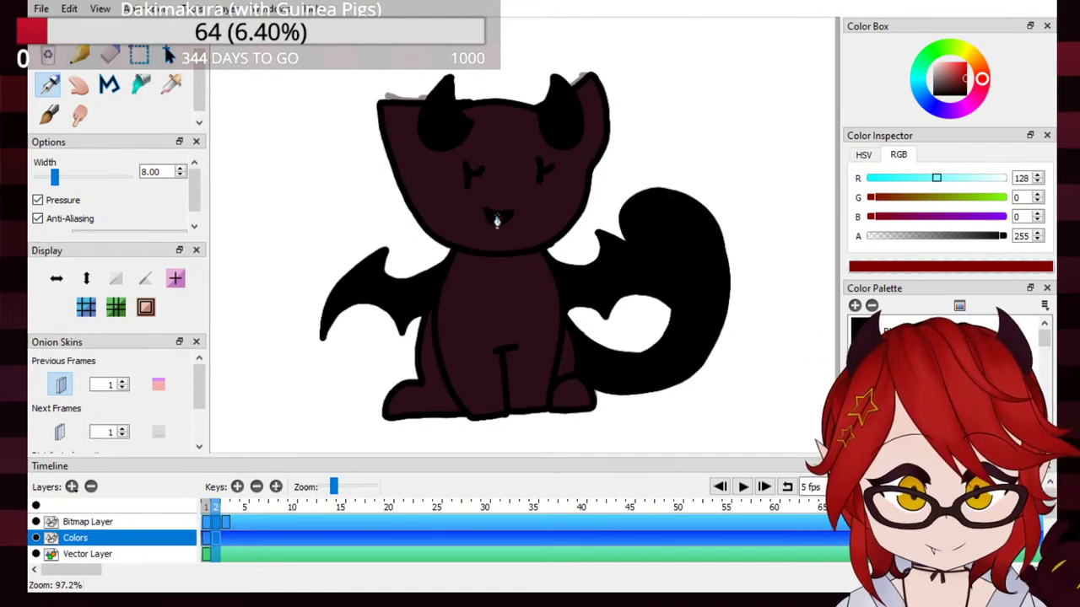
left_click(979, 90)
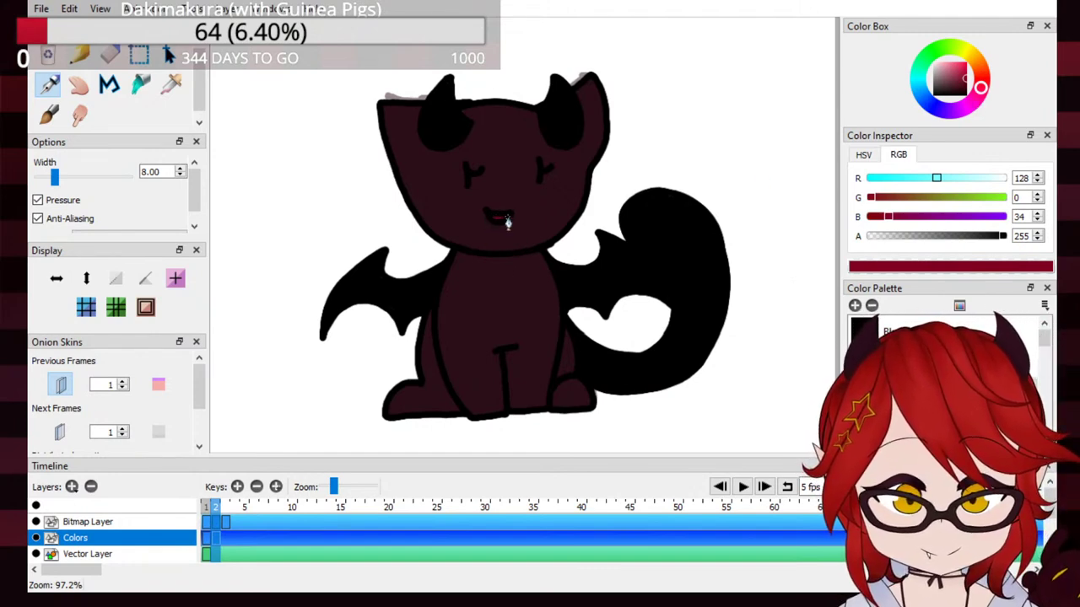
left_click(229, 509)
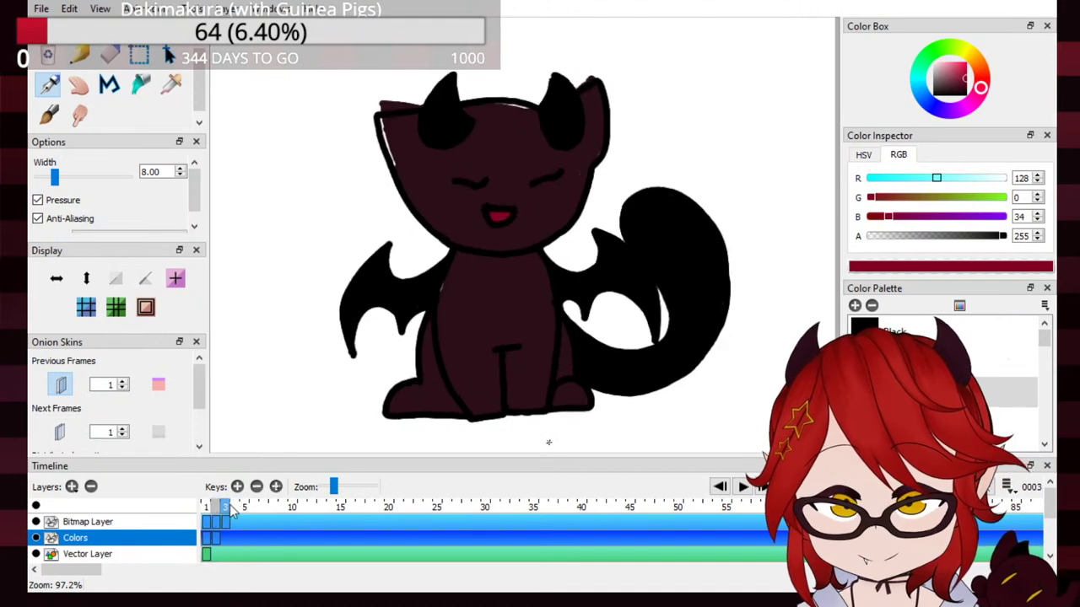
left_click(276, 488)
left_click_drag(491, 215, 508, 220)
Step: On frame 3 of the Colors layer, trace inside the outlines of the cat's head, ears, body and feet in dark maroon
scroll(1033, 329, "down", 3)
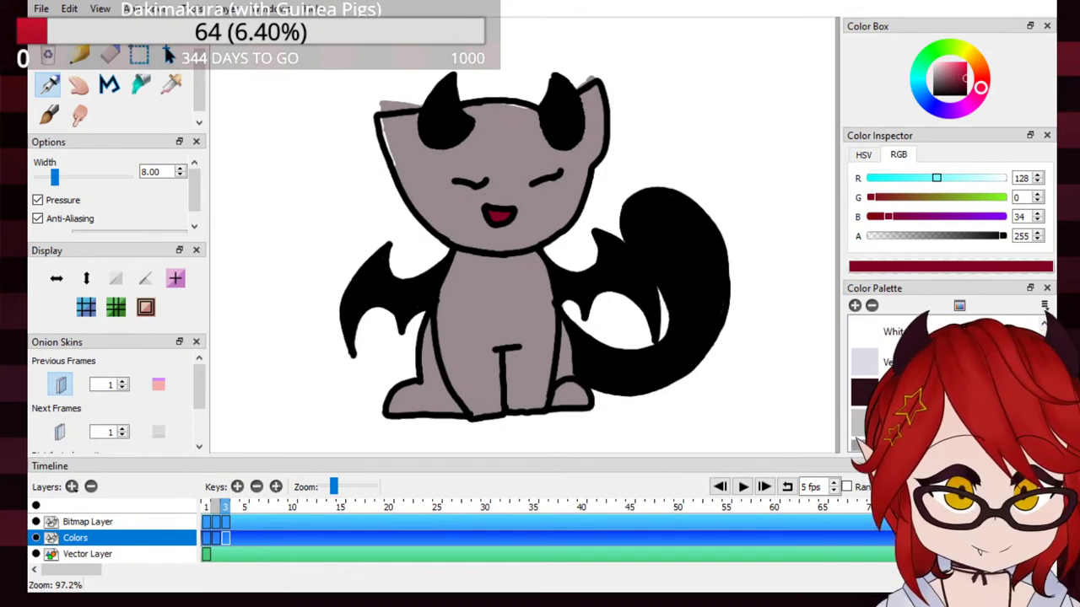
left_click(894, 392)
left_click_drag(379, 119, 414, 202)
left_click_drag(385, 144, 414, 207)
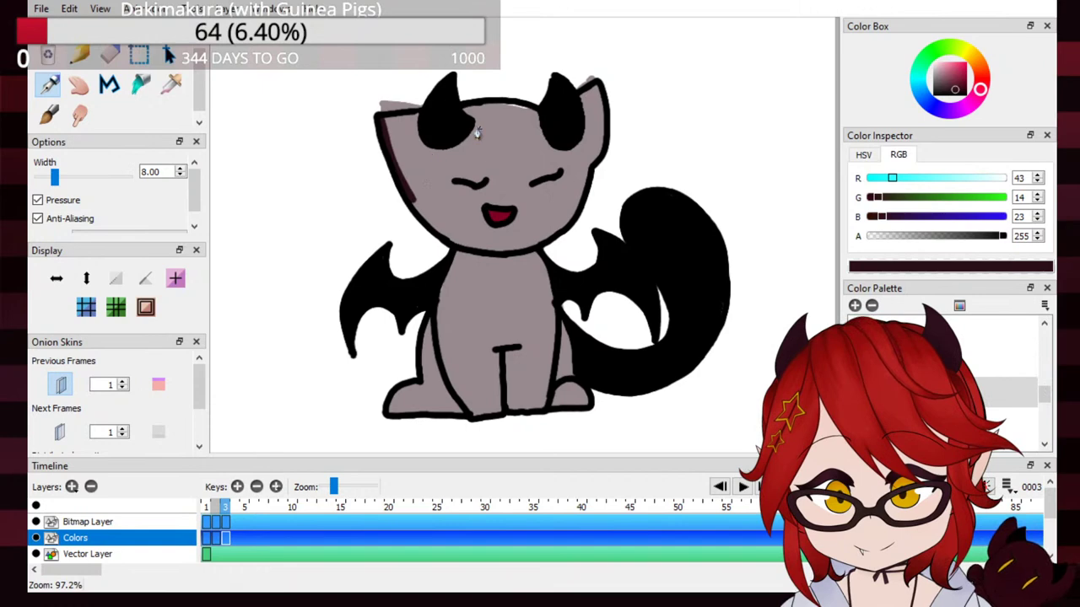
mouse_move(380, 120)
left_mouse_down()
mouse_move(429, 114)
mouse_move(434, 126)
mouse_move(405, 120)
mouse_move(487, 110)
mouse_move(553, 123)
mouse_move(467, 121)
mouse_move(569, 122)
mouse_move(550, 116)
mouse_move(597, 90)
mouse_move(603, 132)
mouse_move(583, 175)
left_mouse_up()
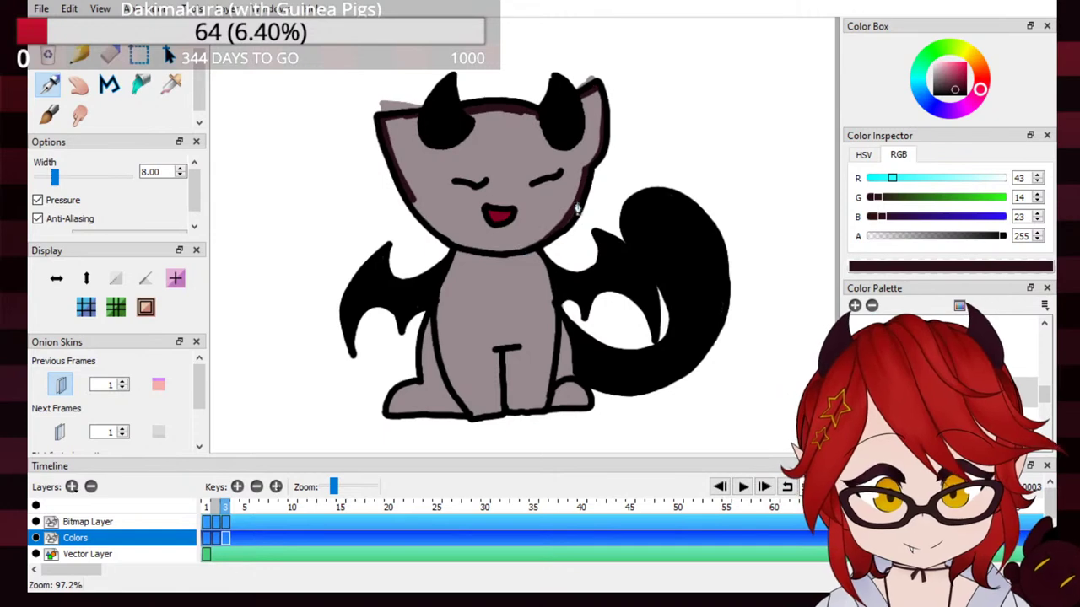
left_click_drag(447, 294, 438, 384)
mouse_move(432, 317)
left_mouse_down()
mouse_move(424, 399)
mouse_move(389, 419)
mouse_move(432, 382)
left_mouse_up()
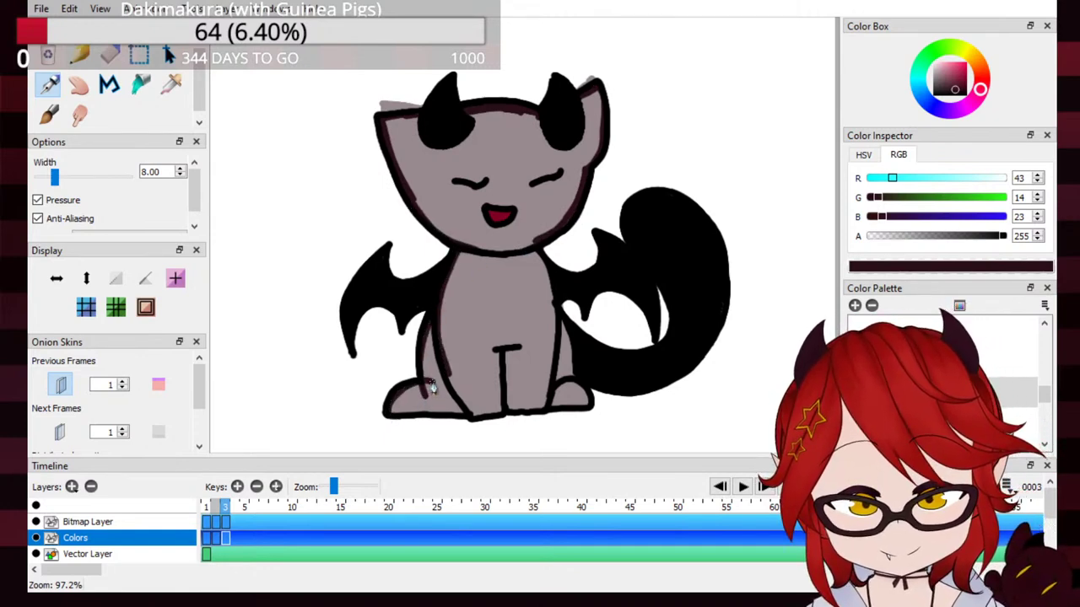
mouse_move(388, 418)
left_mouse_down()
mouse_move(581, 410)
mouse_move(565, 386)
mouse_move(547, 387)
left_mouse_up()
left_click_drag(559, 312, 571, 380)
left_click_drag(536, 249, 552, 341)
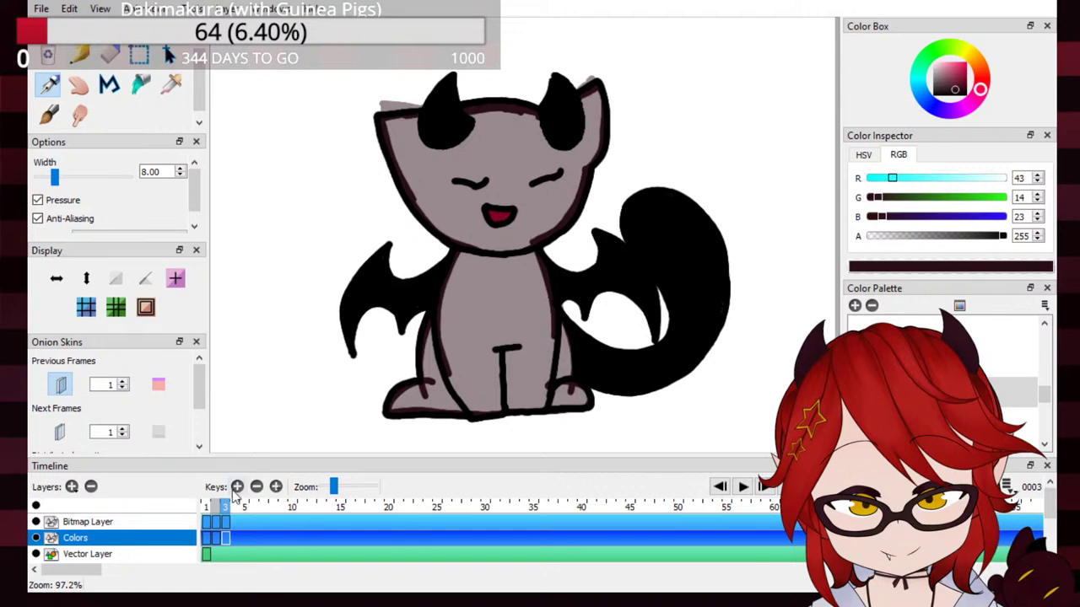
Step: Bucket-fill the cat's head, body and feet on frame 3 with dark maroon and cover the remaining gaps with the Pen tool
left_click(142, 82)
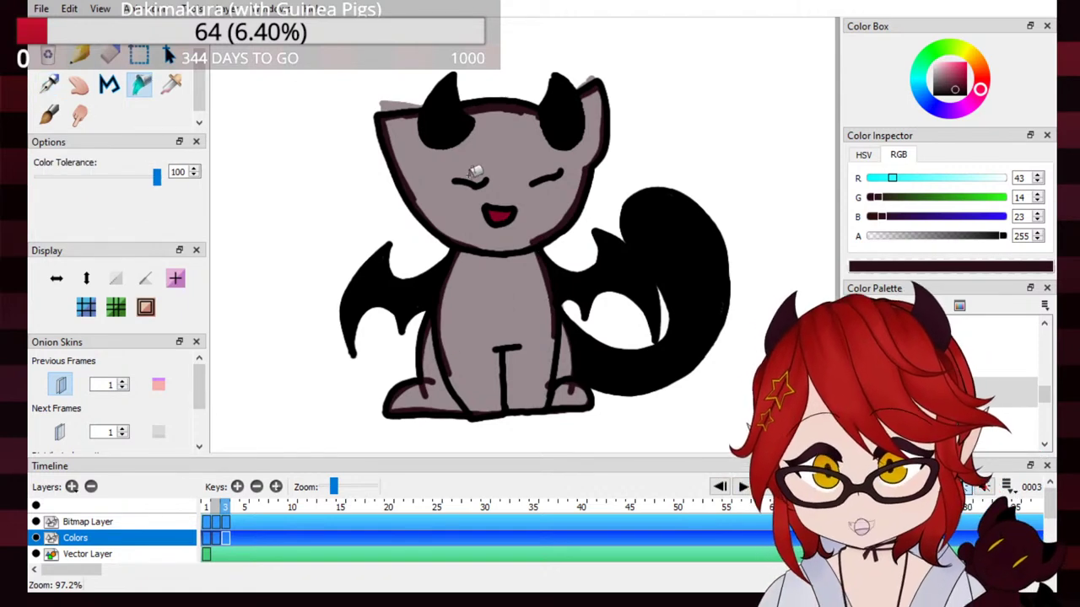
left_click(502, 175)
left_click(48, 84)
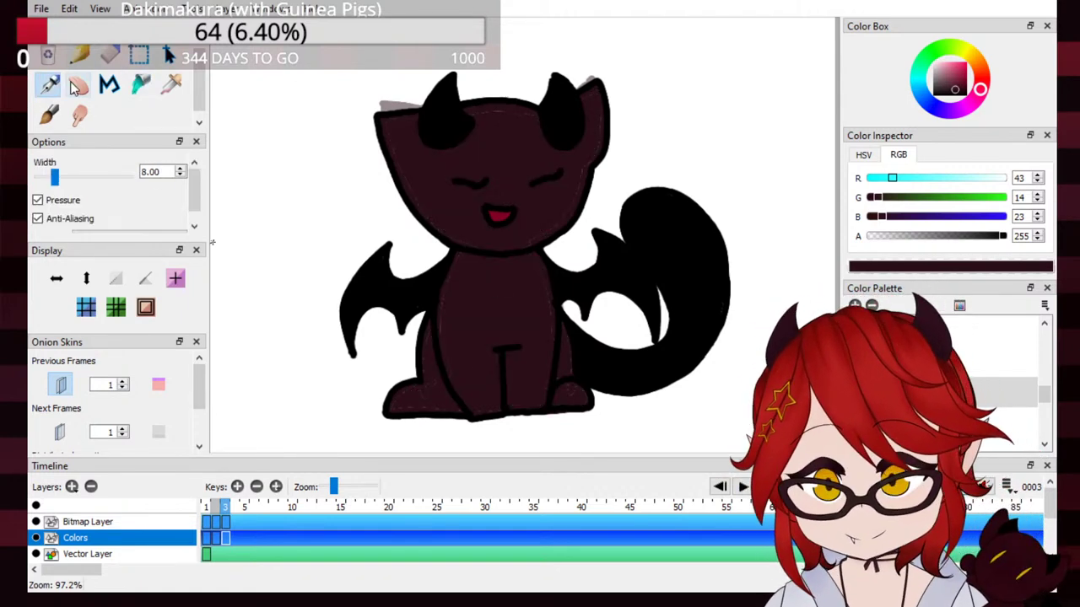
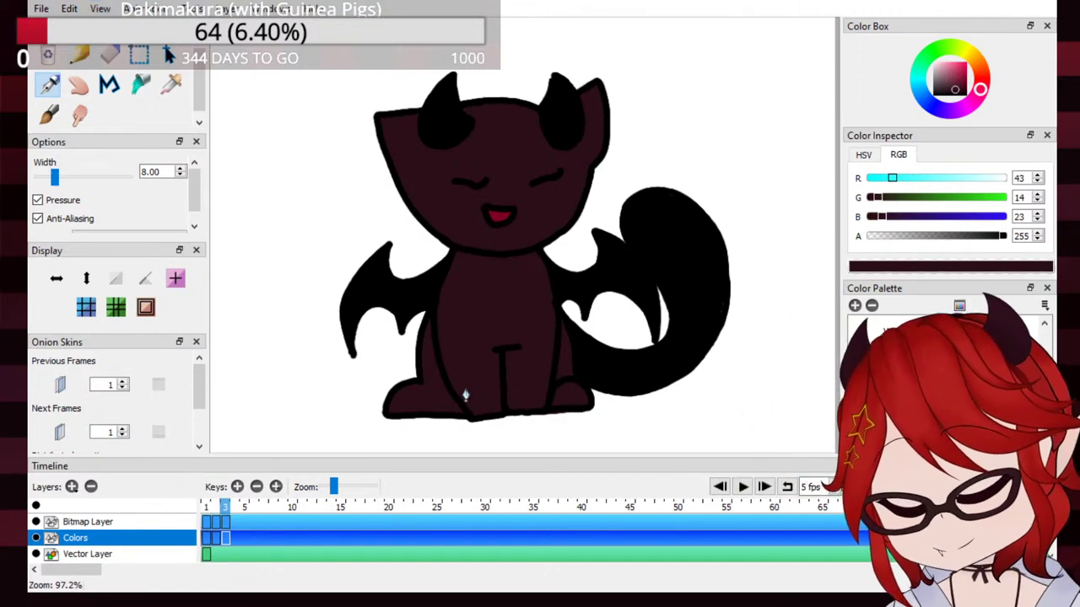
Step: Play back the coloured three-frame animation and check frame 2
left_click(742, 490)
left_click(743, 489)
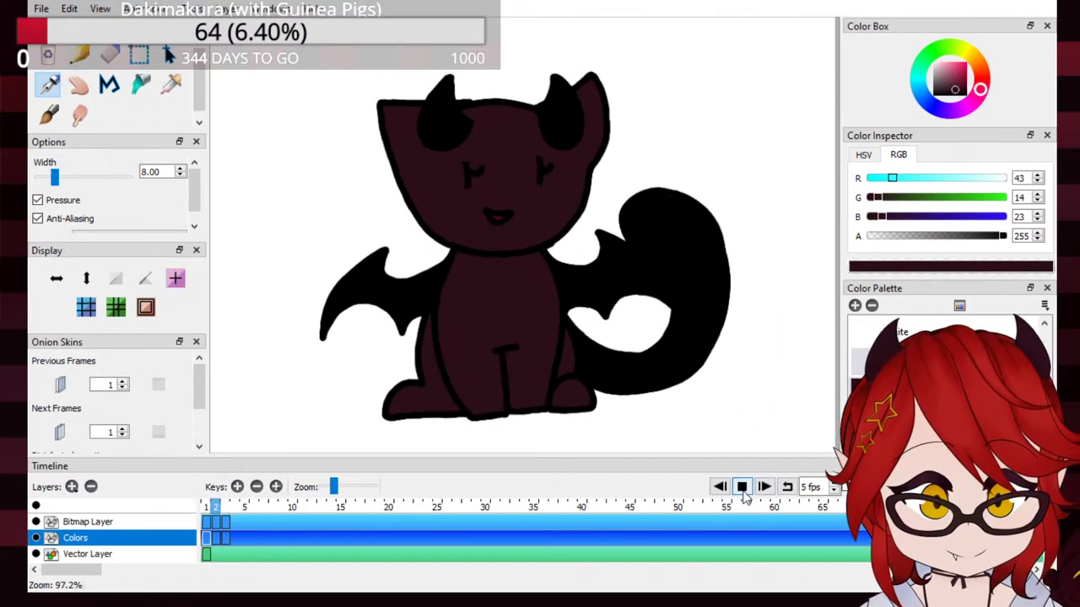
left_click(215, 508)
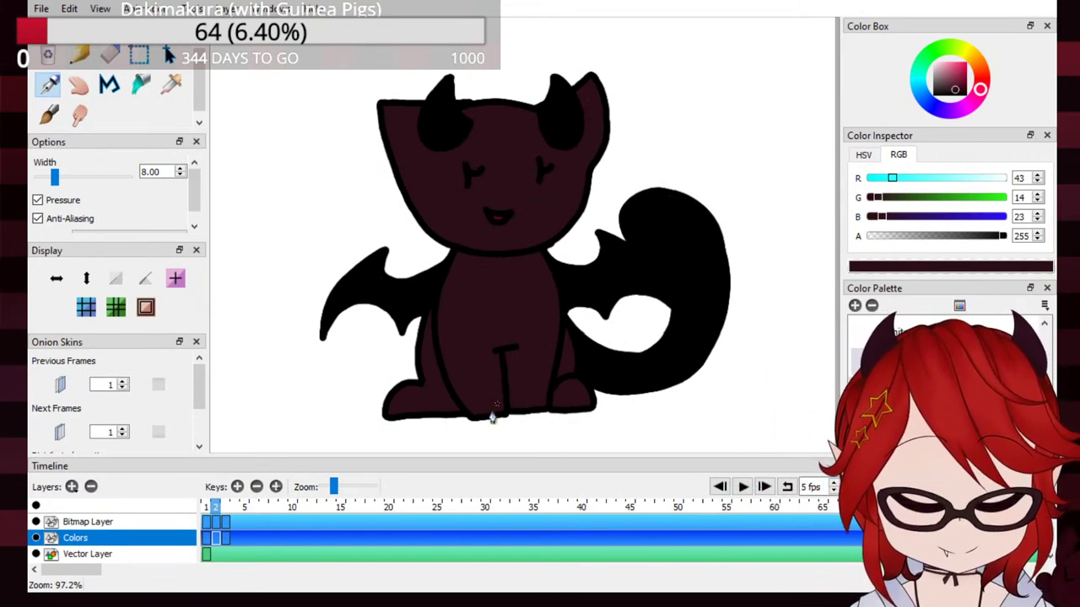
left_click(741, 489)
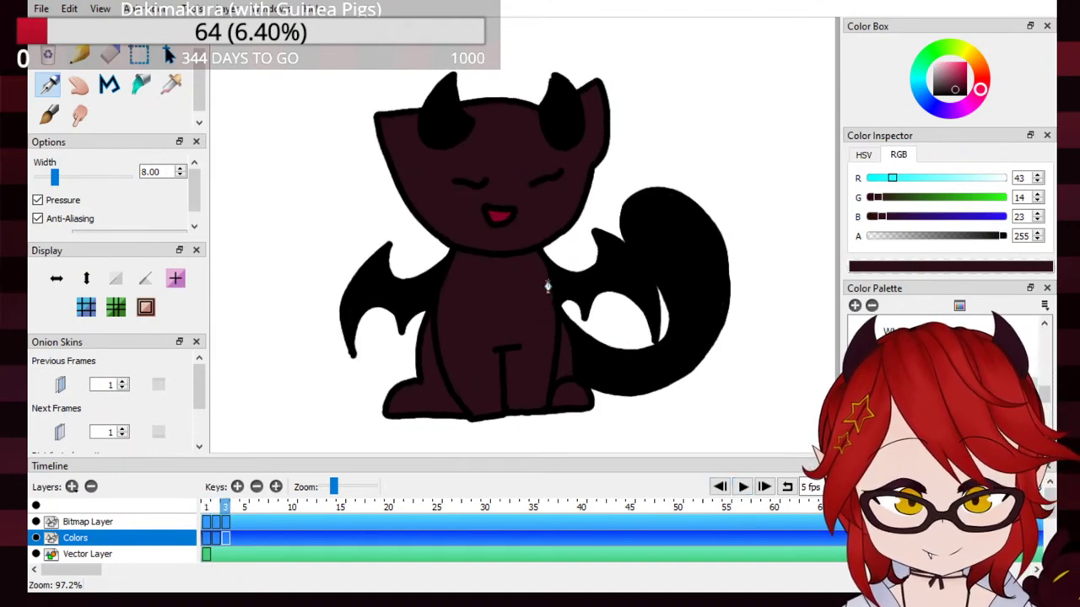
left_click(742, 487)
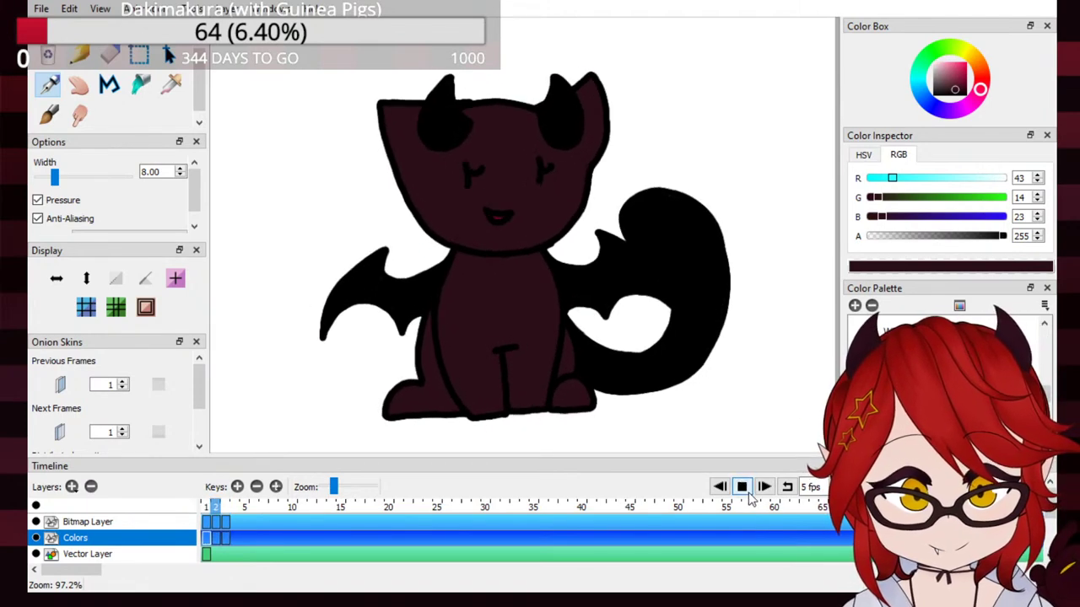
left_click(743, 489)
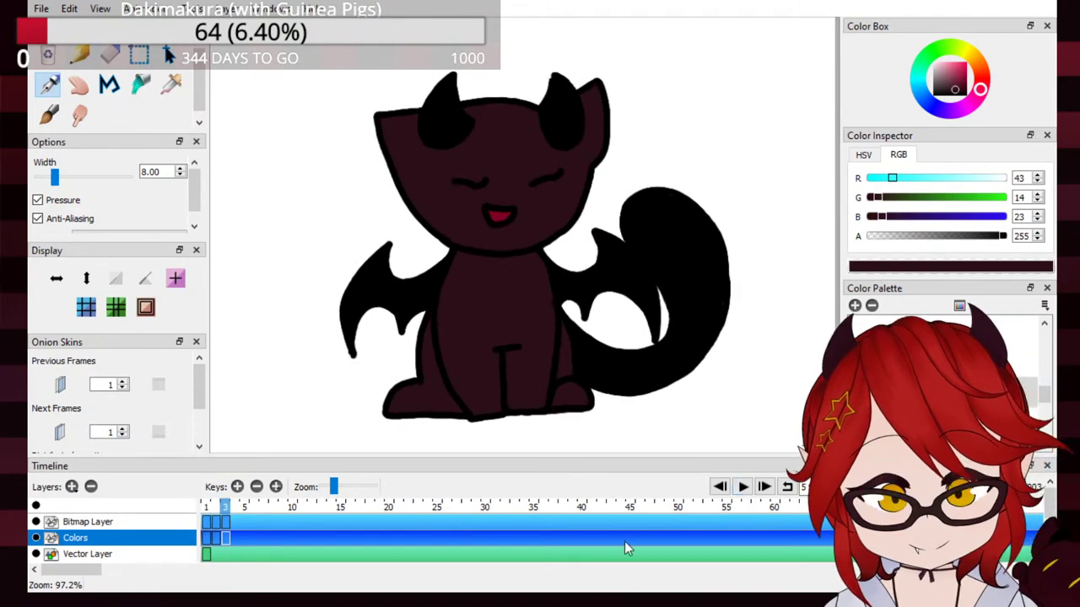
Step: On the Colors layer, duplicate frame 2 to frame 4 and frame 3 to frame 5
left_click(216, 538)
left_click(275, 487)
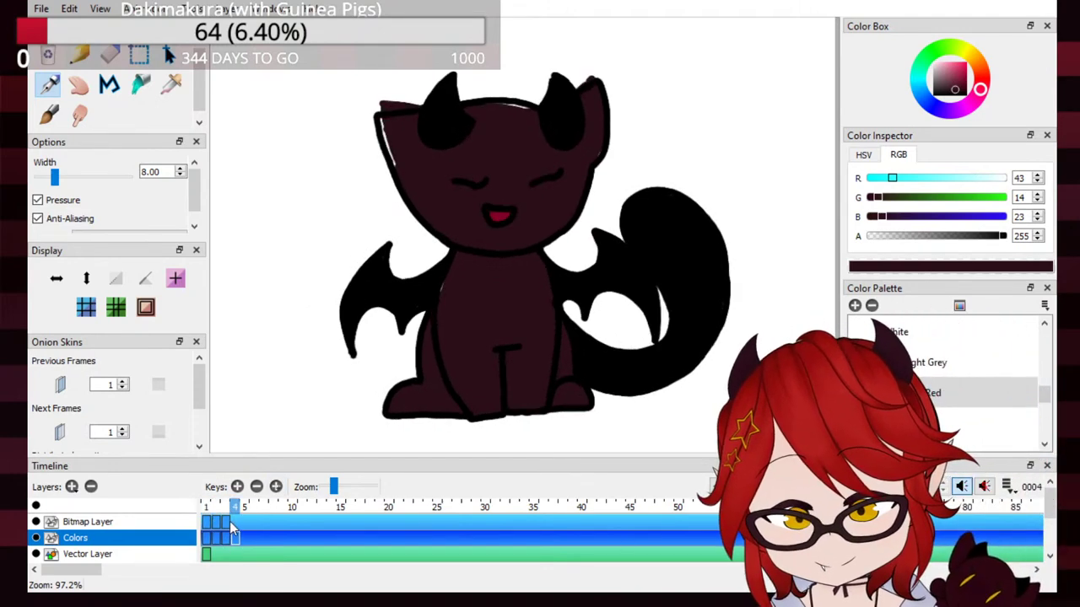
left_click(225, 511)
left_click(275, 487)
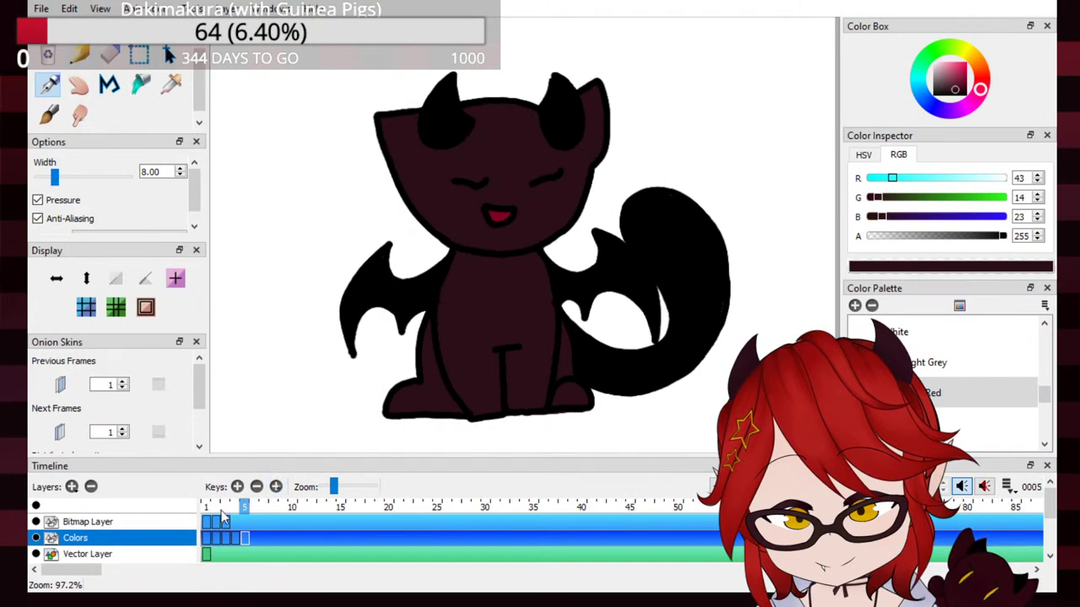
Step: On the Bitmap Layer, duplicate frame 2 to frame 4 and frame 3 to frame 5
key("Up")
left_click(217, 507)
left_click(275, 487)
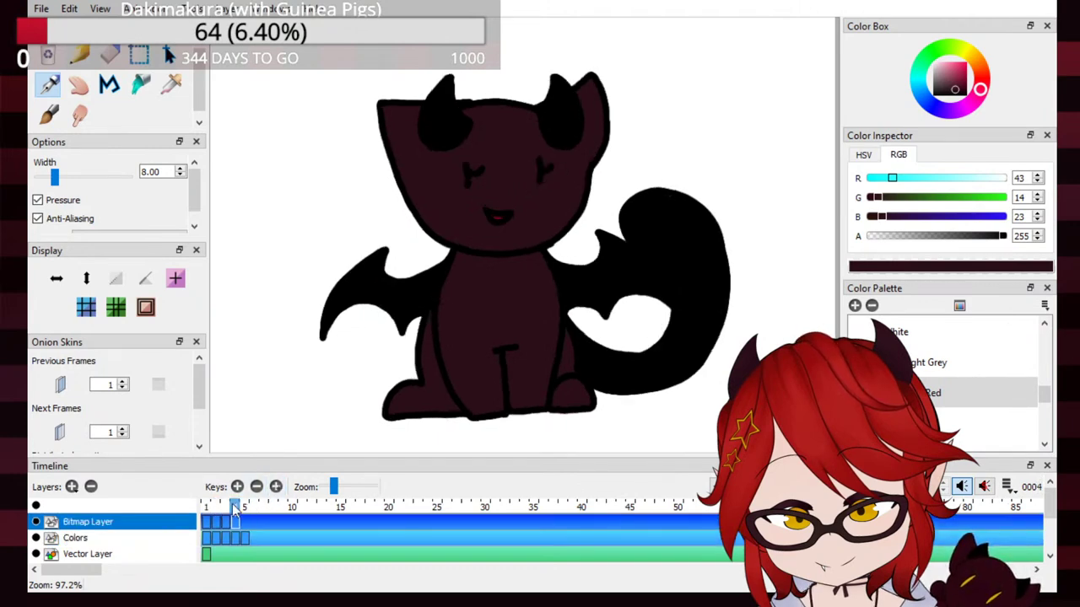
left_click(226, 508)
left_click(275, 487)
left_click(235, 510)
left_click(226, 511)
left_click(244, 511)
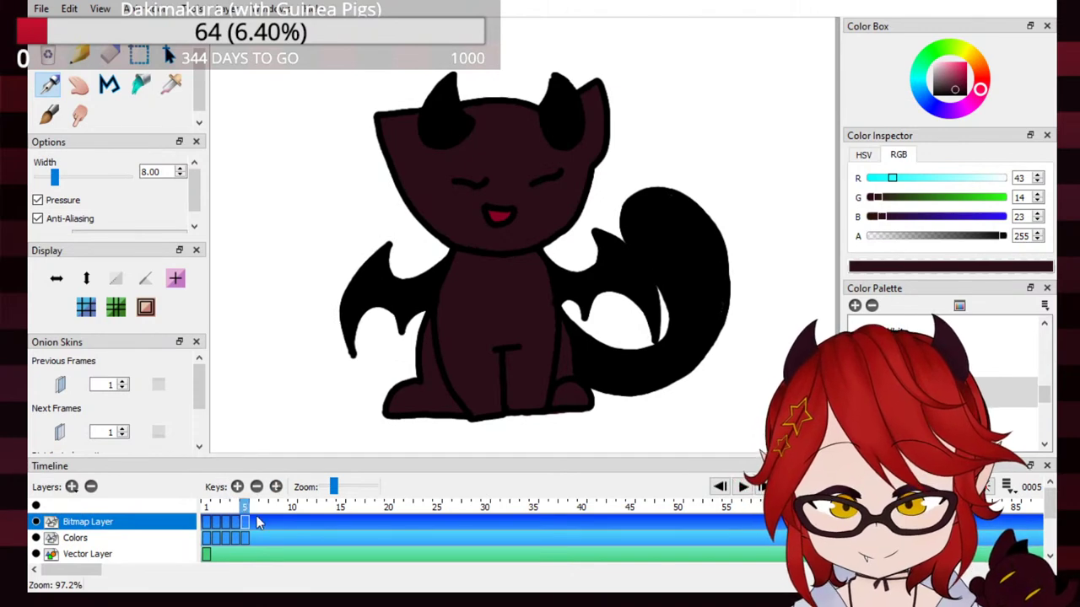
Step: Remove the frame 5 keys from both the Bitmap Layer and the Colors layer
key("comma")
left_click(154, 538)
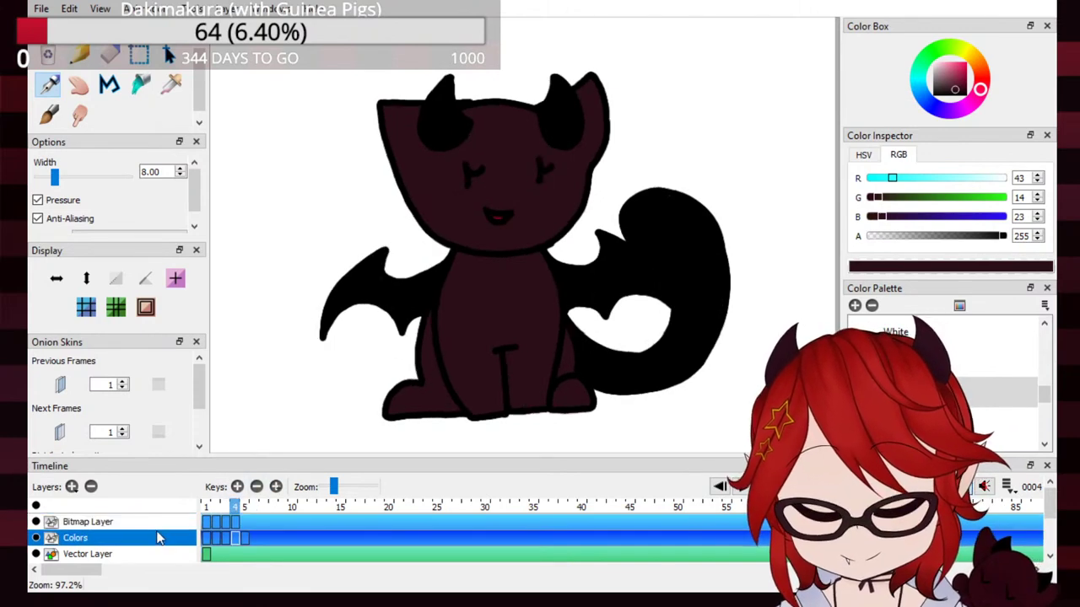
left_click(245, 508)
left_click(256, 486)
Step: Duplicate frame 1 to frame 5 on both the Bitmap Layer and the Colors layer
left_click(208, 509)
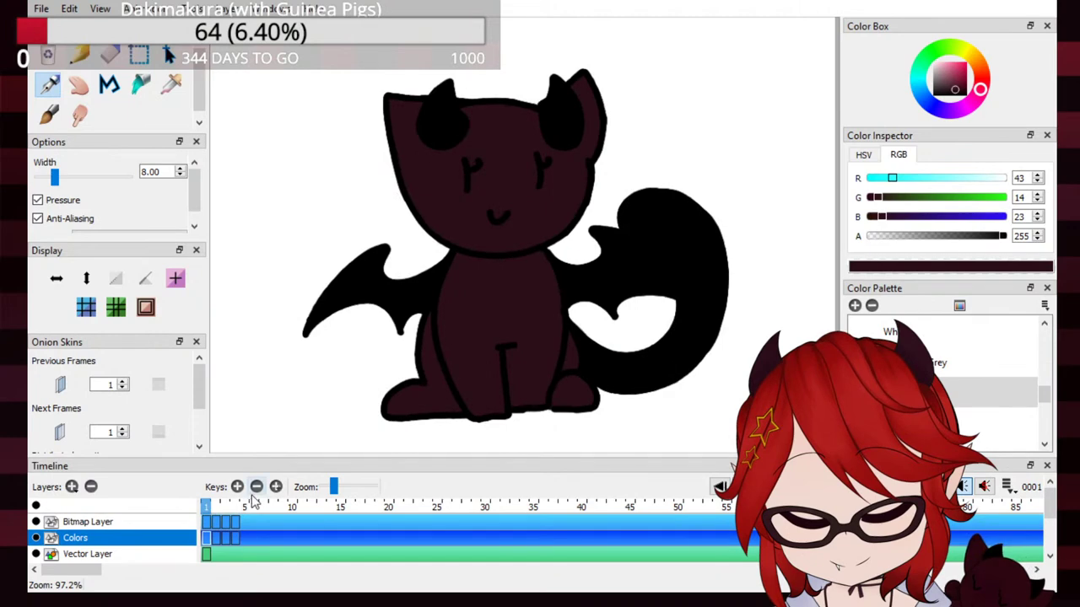
left_click(205, 523)
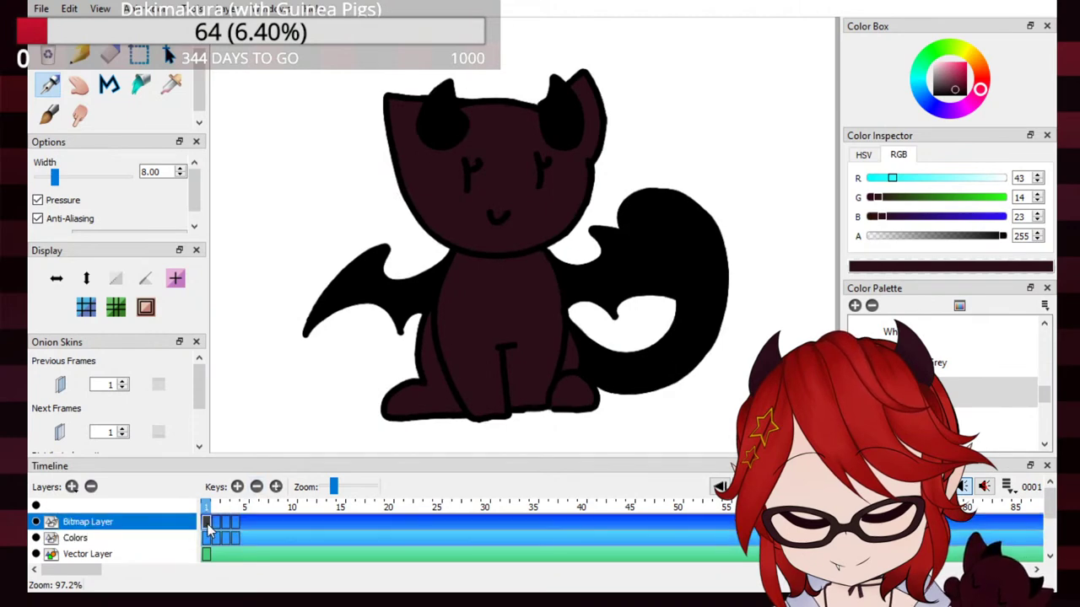
left_click(240, 522)
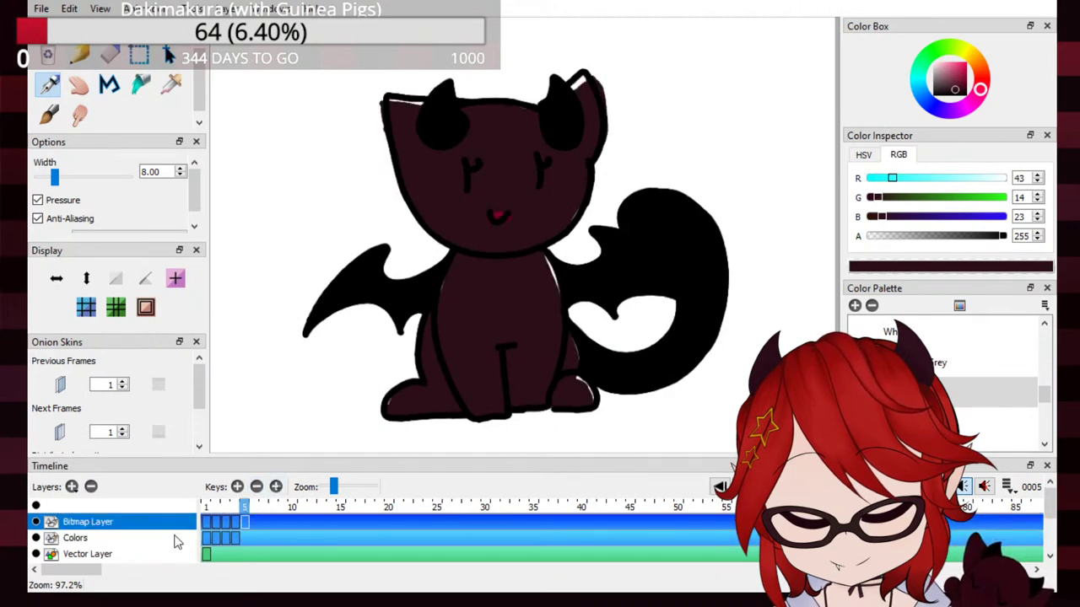
left_click(174, 540)
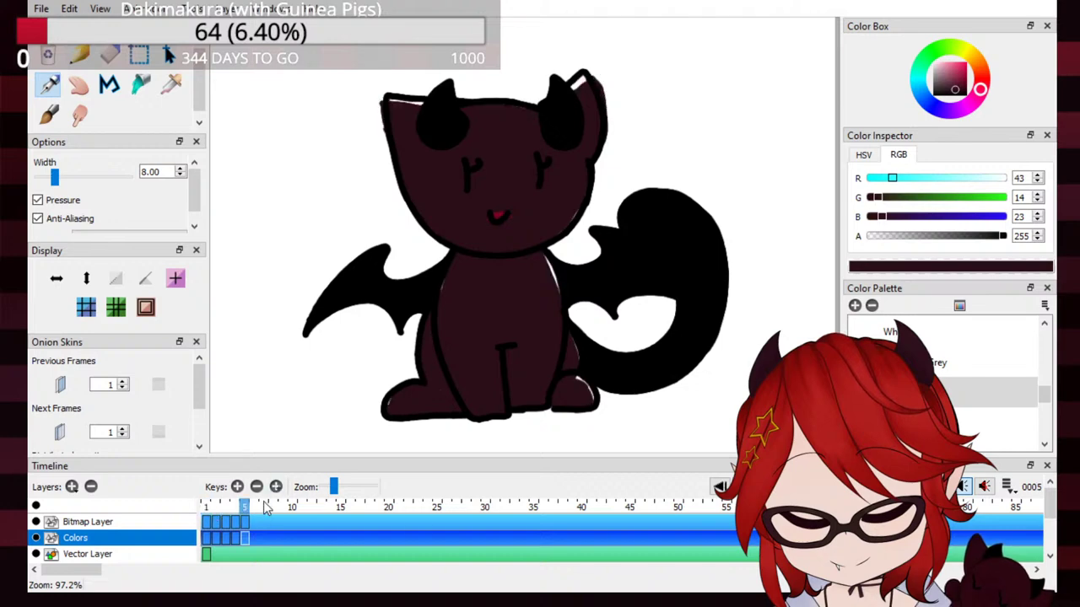
Step: Play back the five-frame animation from frame 1
left_click(208, 510)
left_click(742, 487)
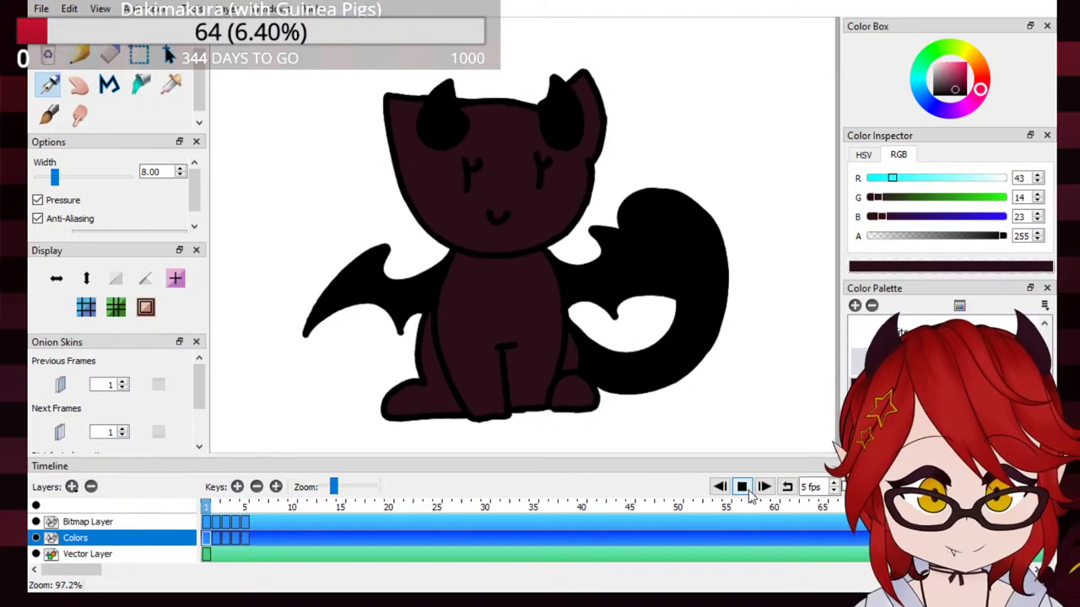
left_click(743, 490)
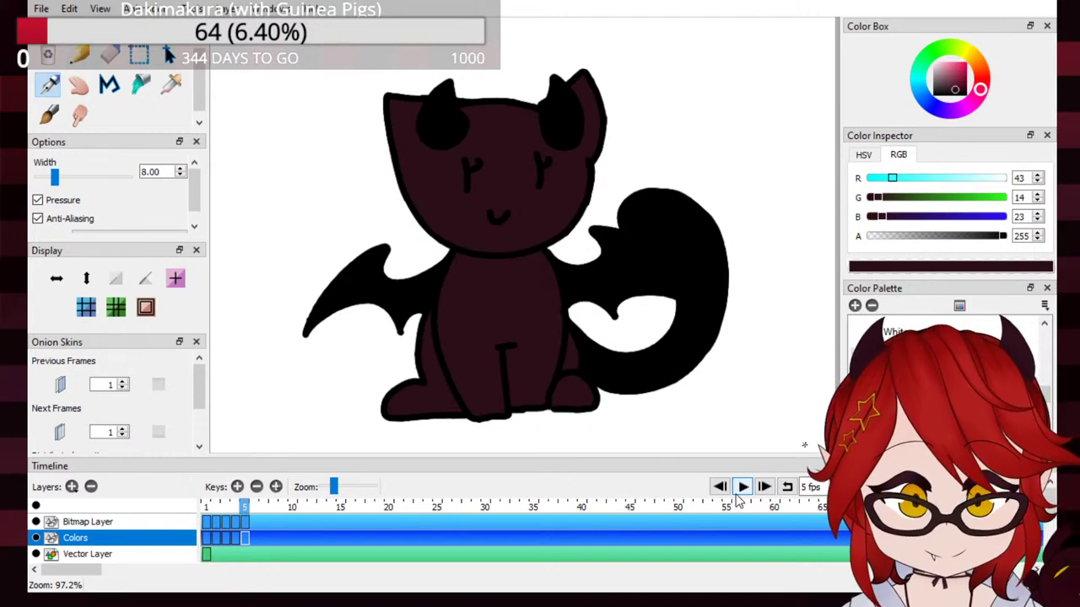
Step: Add a bitmap layer named BG and move it below the Colors layer
left_click(106, 553)
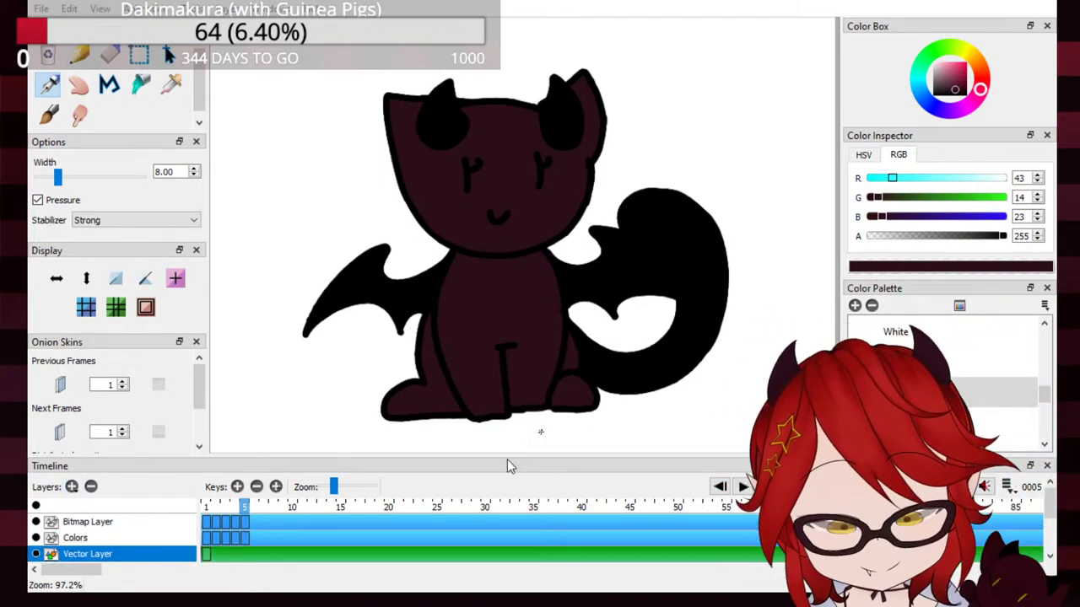
type("BG")
key("Return")
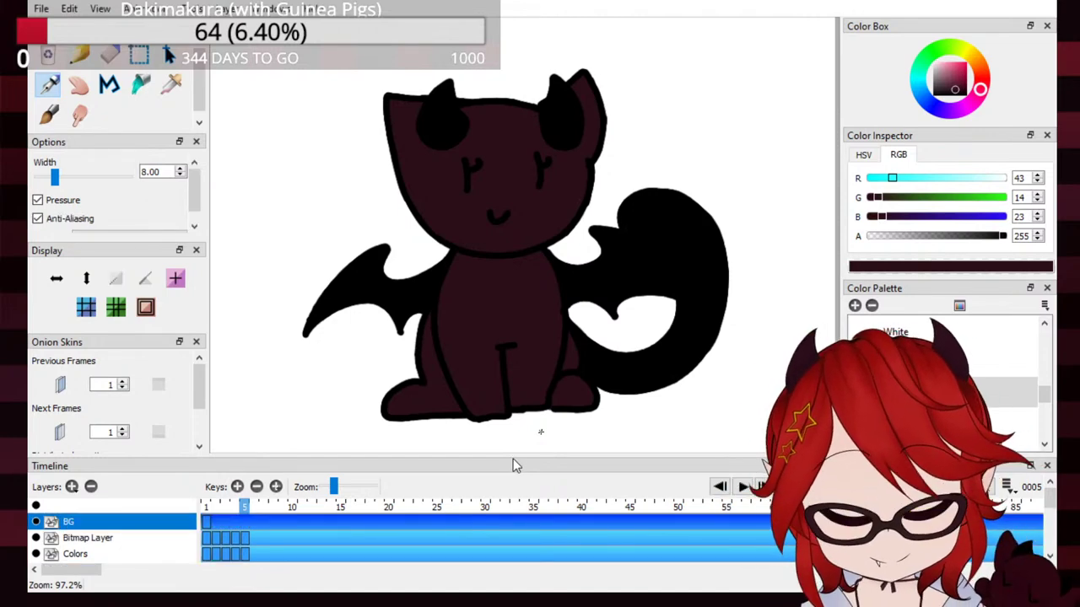
left_click_drag(159, 523, 180, 560)
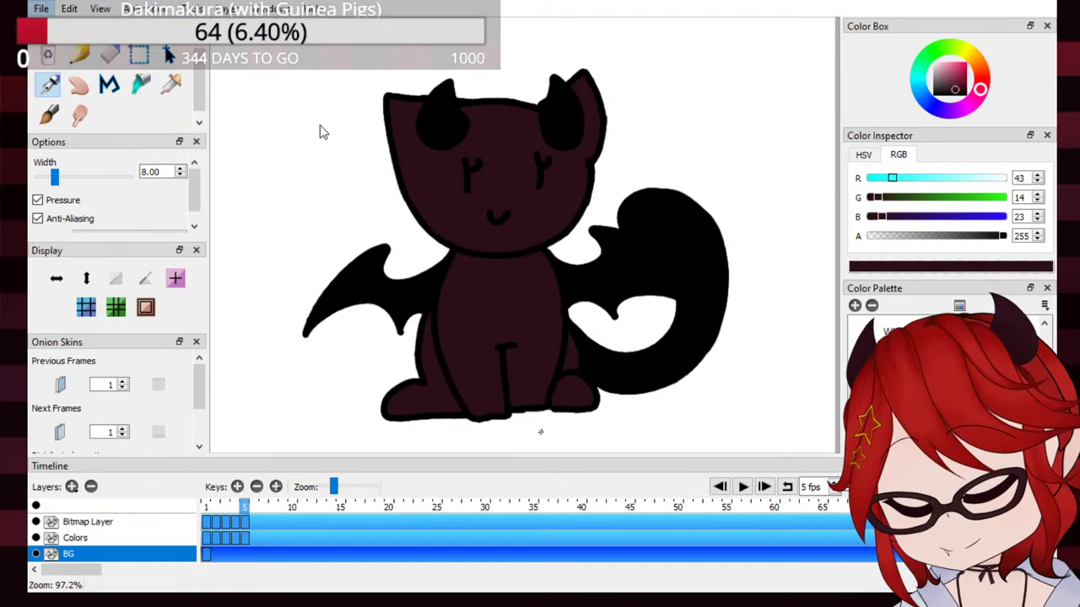
Step: Import the houndstooth background image onto the BG layer and play the animation with looping turned on
left_click(556, 323)
scroll(758, 269, "up", 4)
scroll(759, 270, "down", 5)
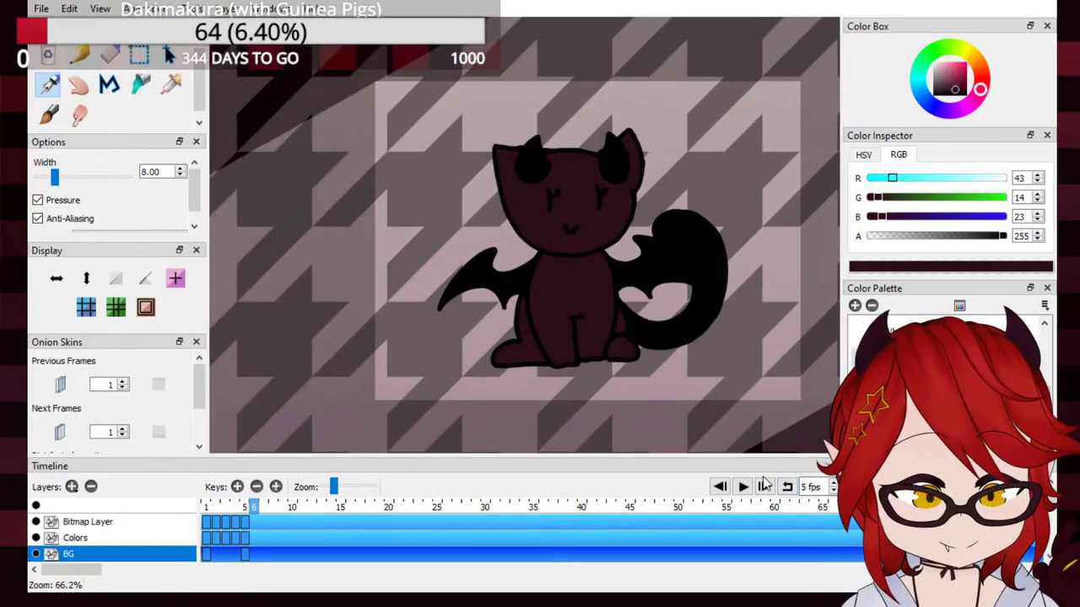
left_click(786, 486)
left_click(743, 488)
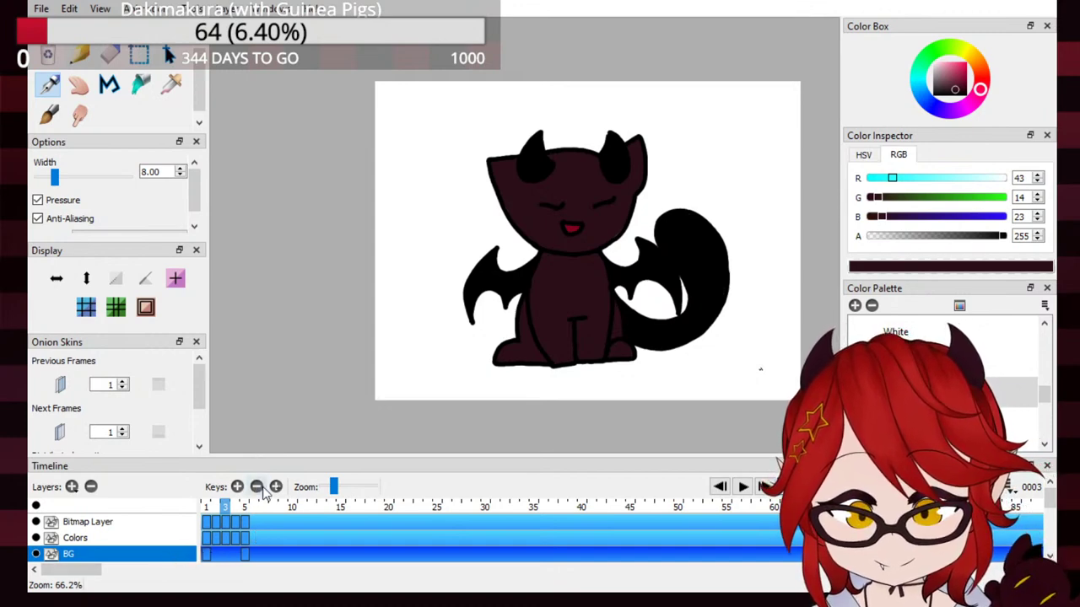
Step: Move the background image key on the BG layer from frame 5 to frame 1, removing the empty key there
left_click_drag(246, 557, 207, 558)
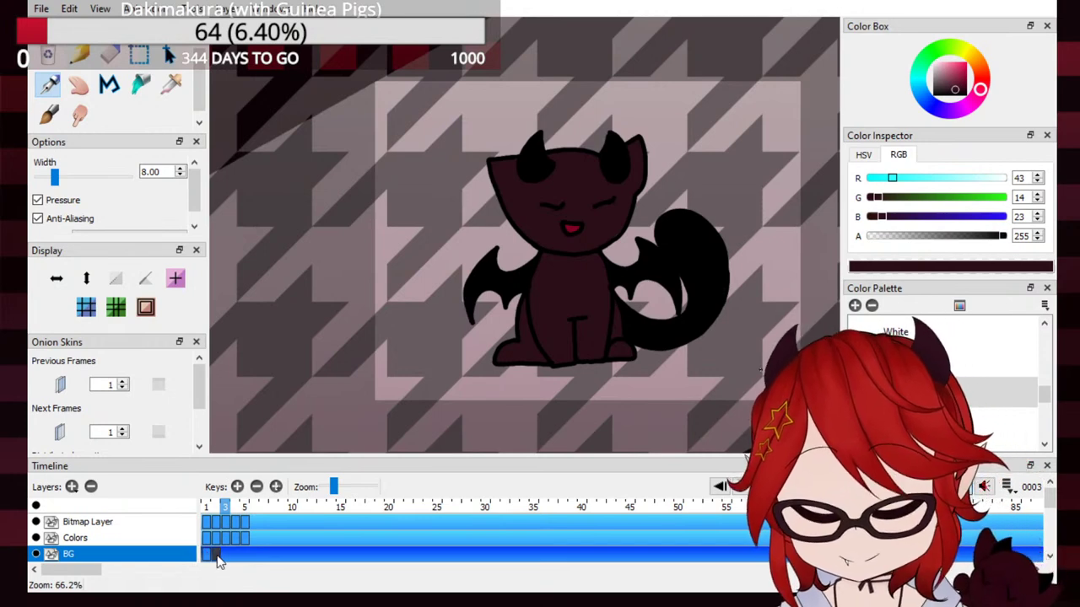
left_click(216, 507)
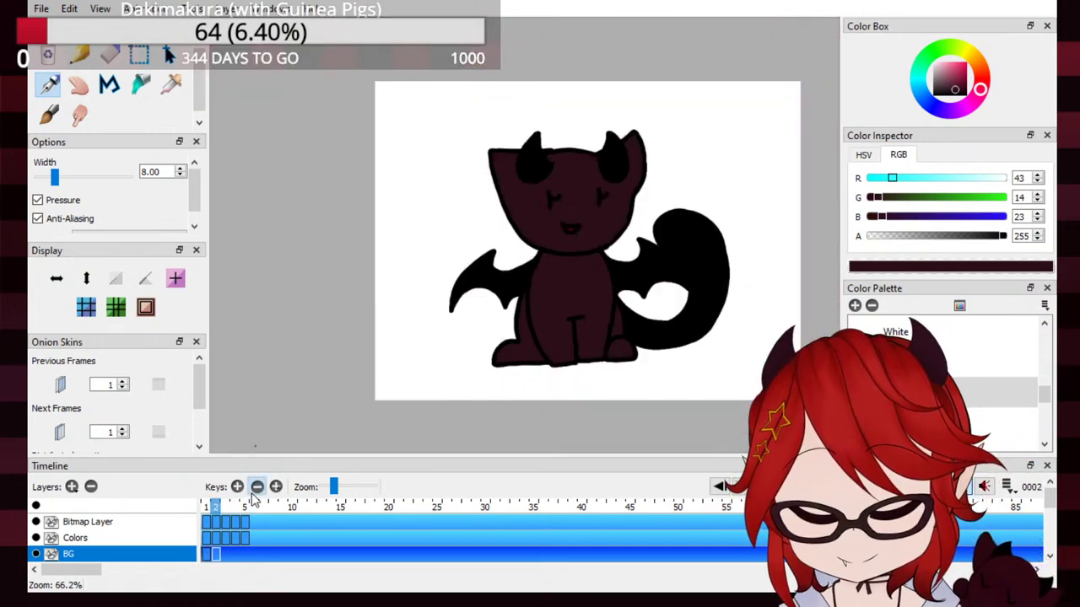
key("comma")
Step: Play the looping cat animation over the houndstooth background and review it at different magnifications
left_click(742, 489)
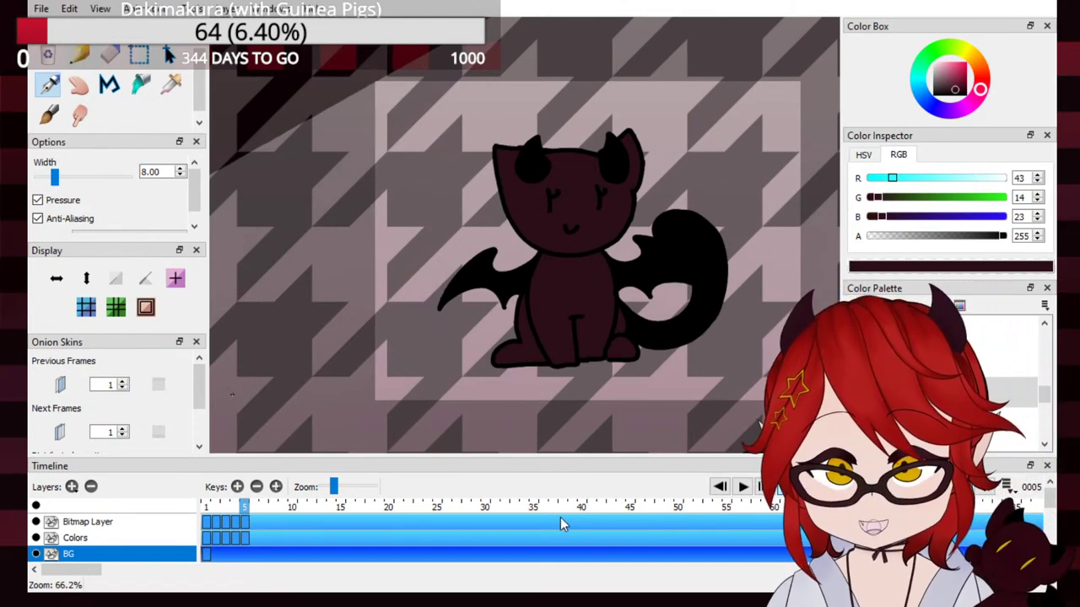
left_click(743, 486)
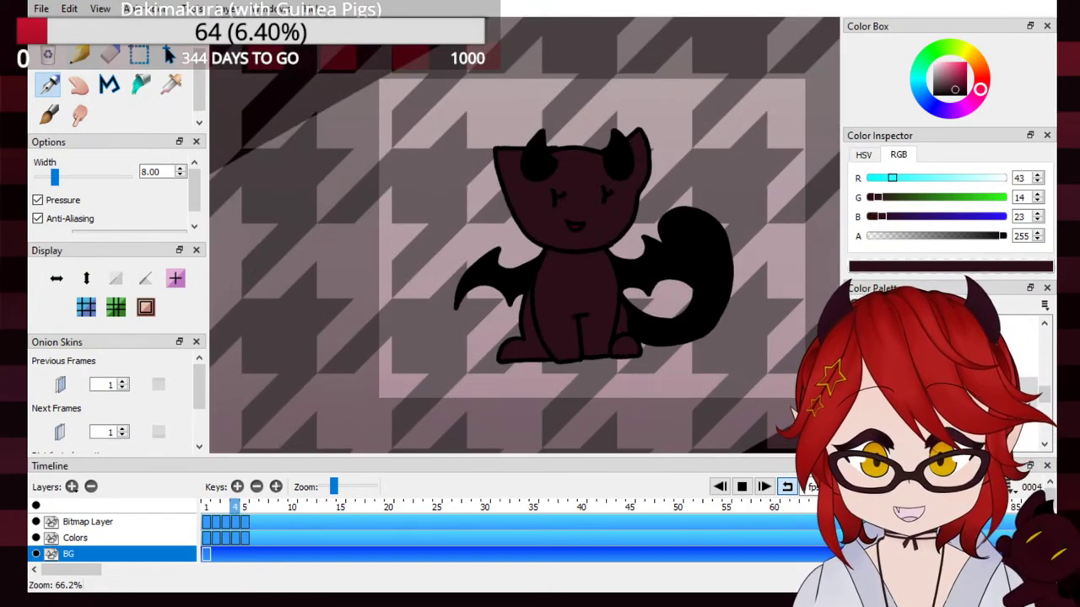
scroll(816, 335, "down", 2)
scroll(824, 302, "down", 2)
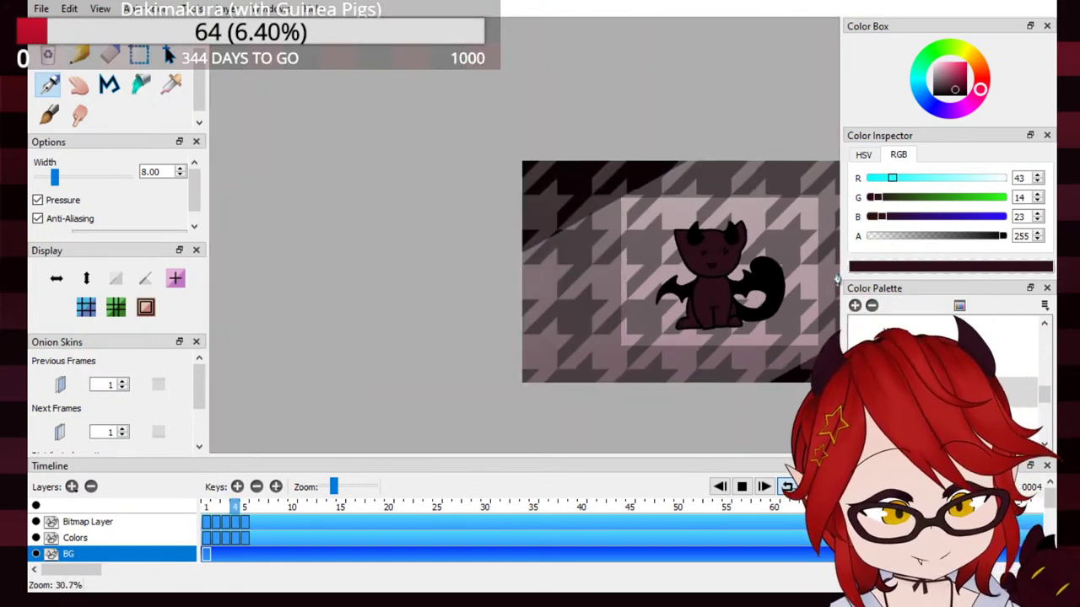
scroll(837, 278, "up", 1)
scroll(837, 278, "up", 1)
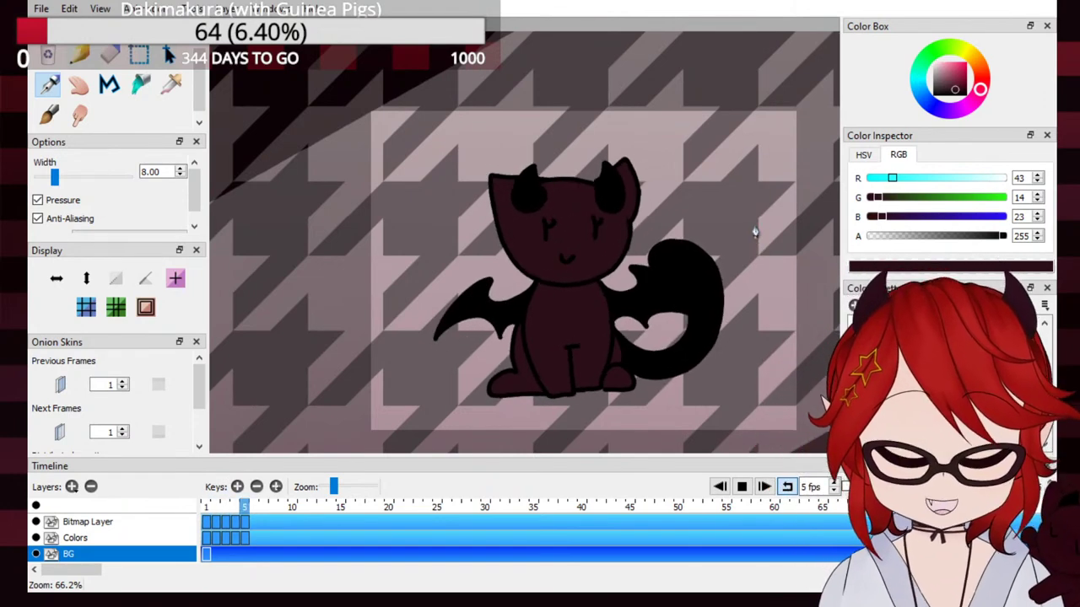
left_click(741, 489)
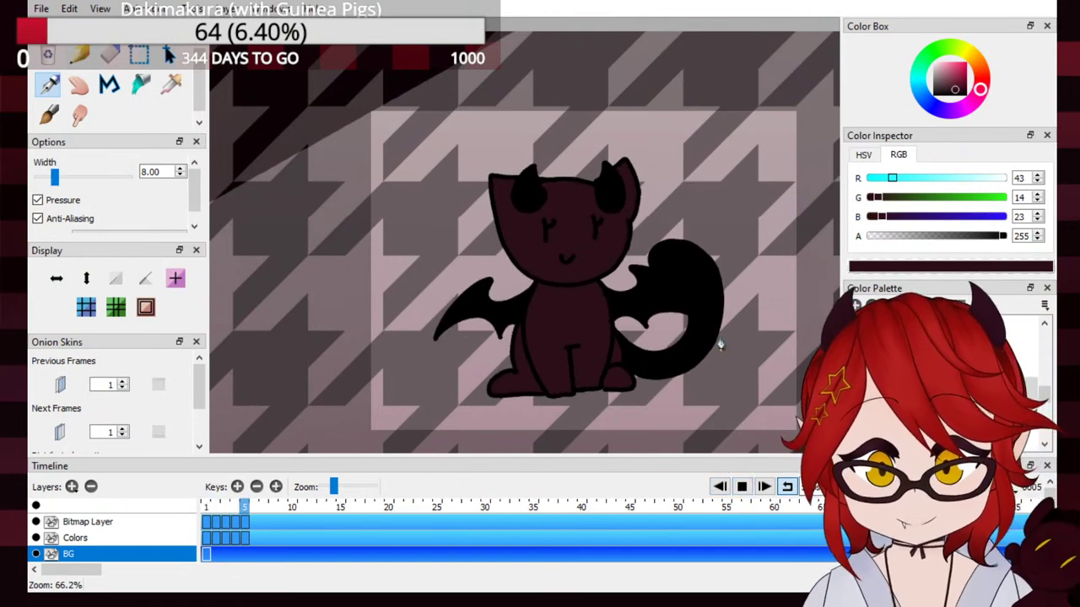